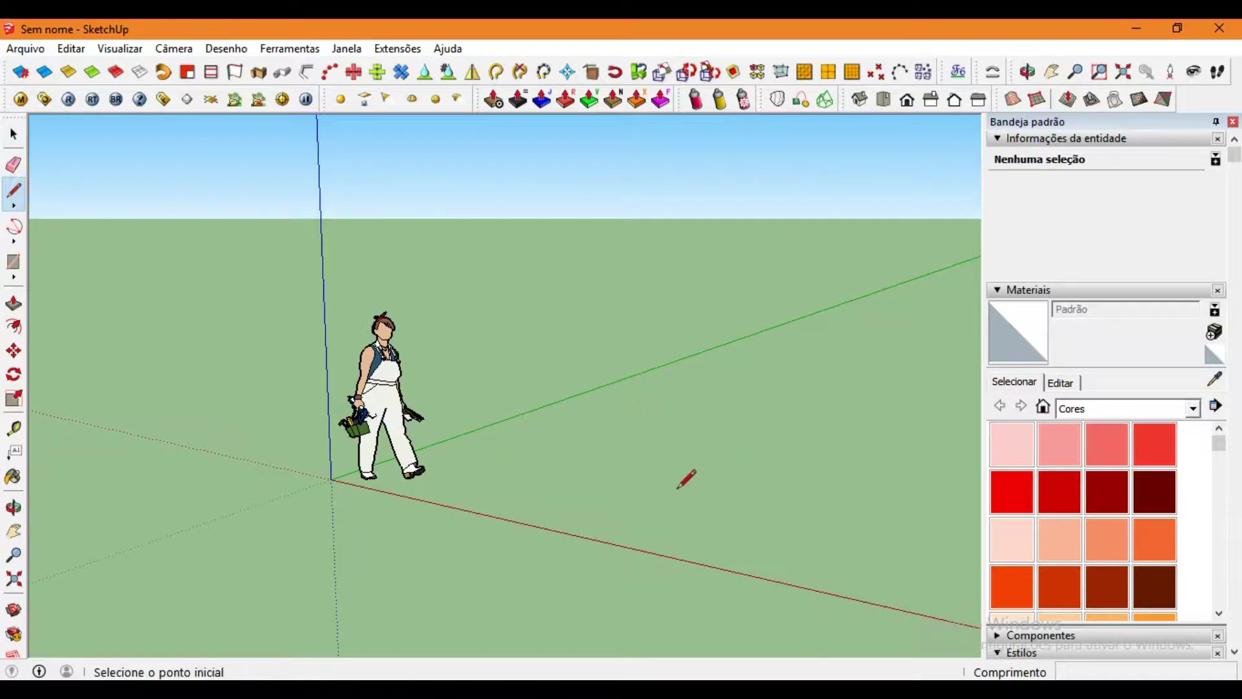
Draw a closed four-edge rectangular floor outline on the ground with the Line tool.
left_click(673, 497)
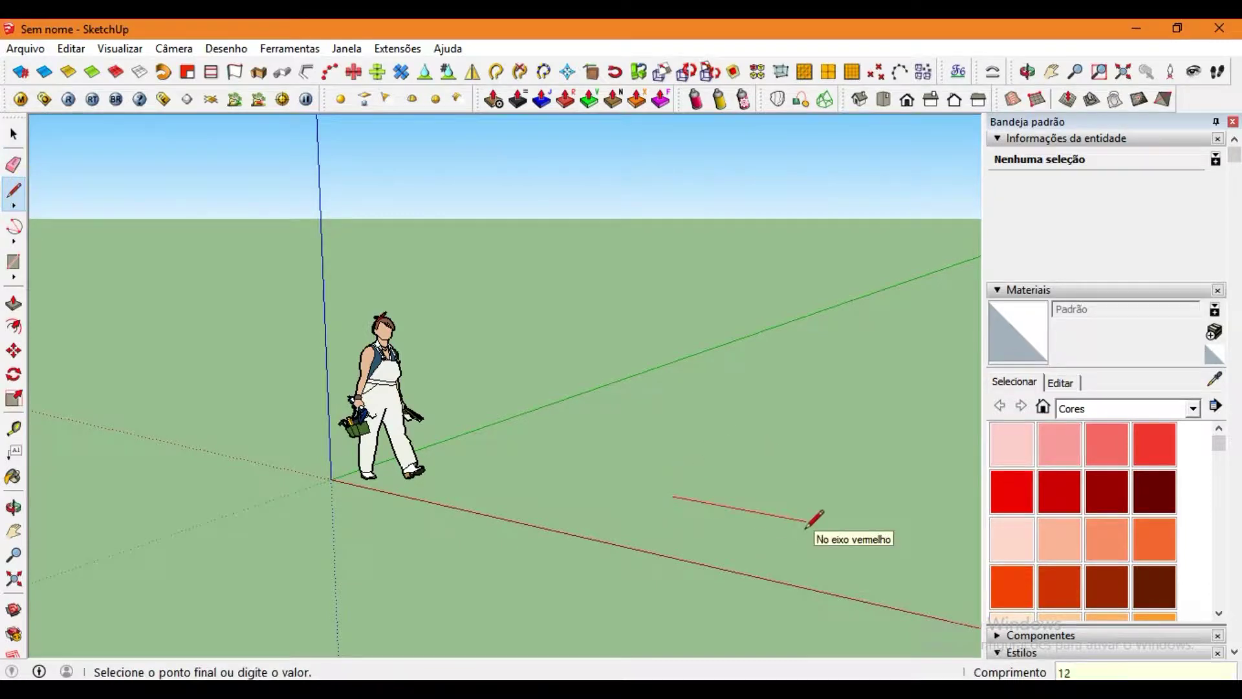
left_click(854, 532)
middle_click_drag(854, 531, 570, 309)
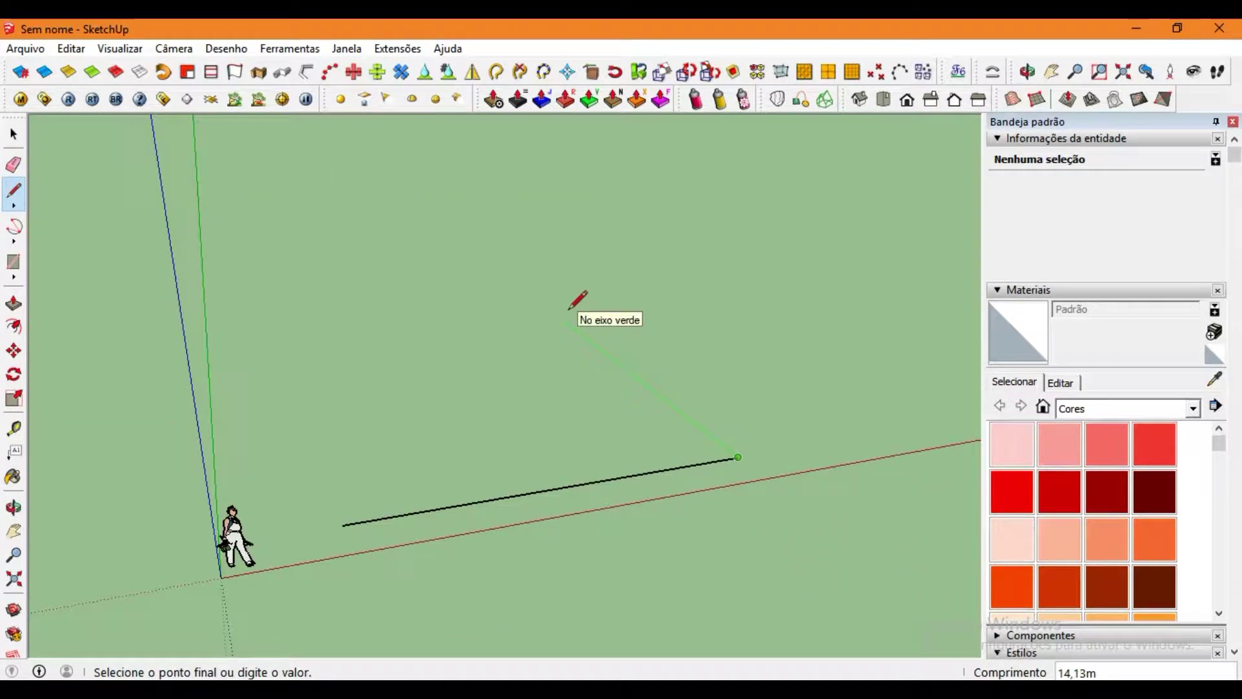
left_click(487, 261)
left_click(265, 278)
left_click(343, 526)
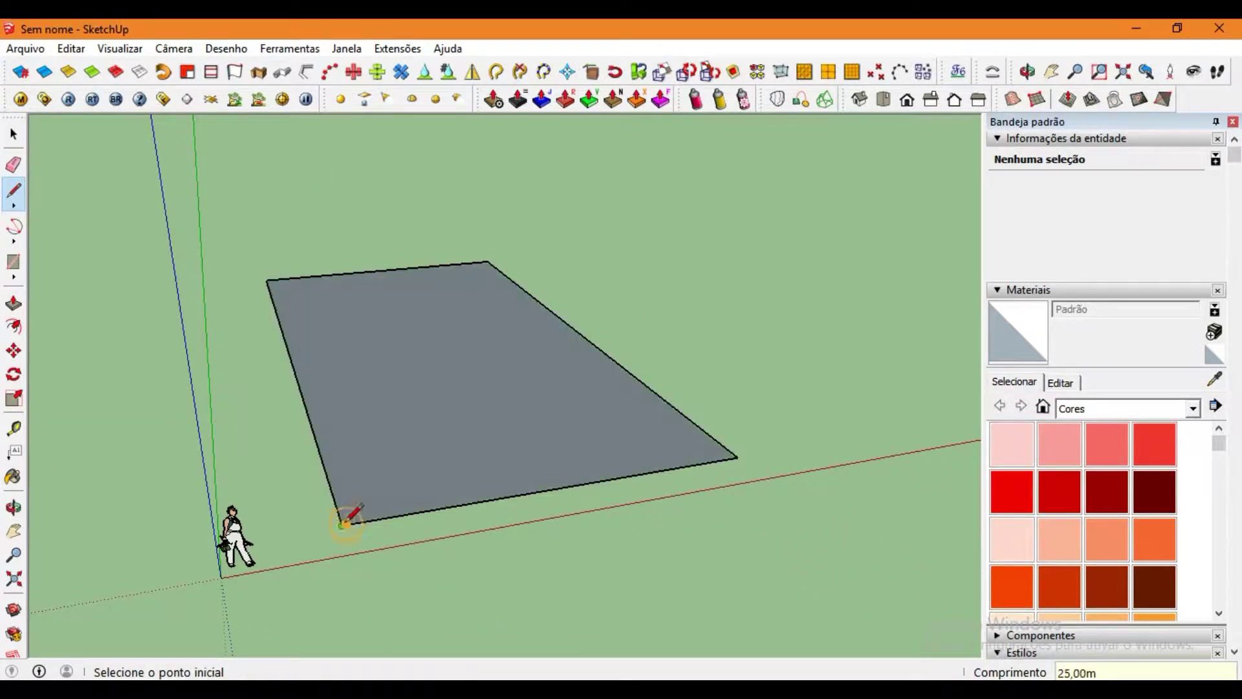
Reverse the floor face so its front side faces up, then deselect it.
key("space")
left_click(361, 296)
right_click(363, 297)
left_click(454, 423)
left_click(625, 340)
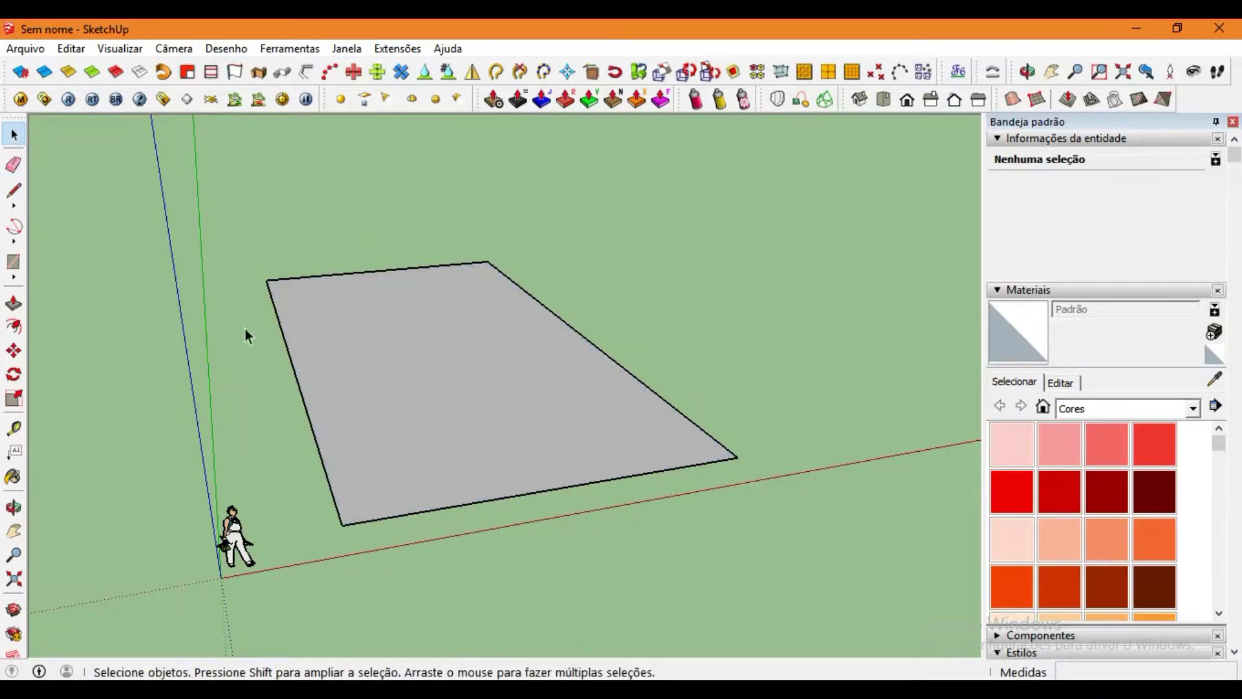
Draw a dividing line across the floor face from the right edge to the left edge.
key("l")
left_click(737, 457)
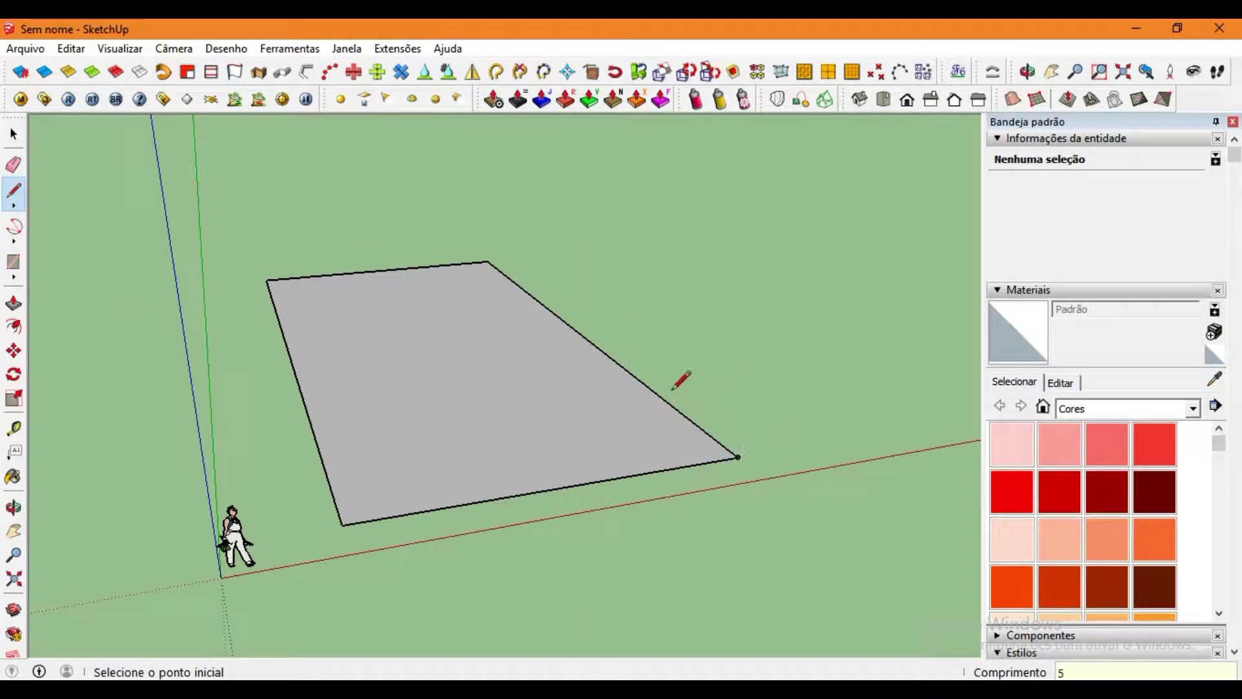
left_click(646, 386)
left_click(317, 442)
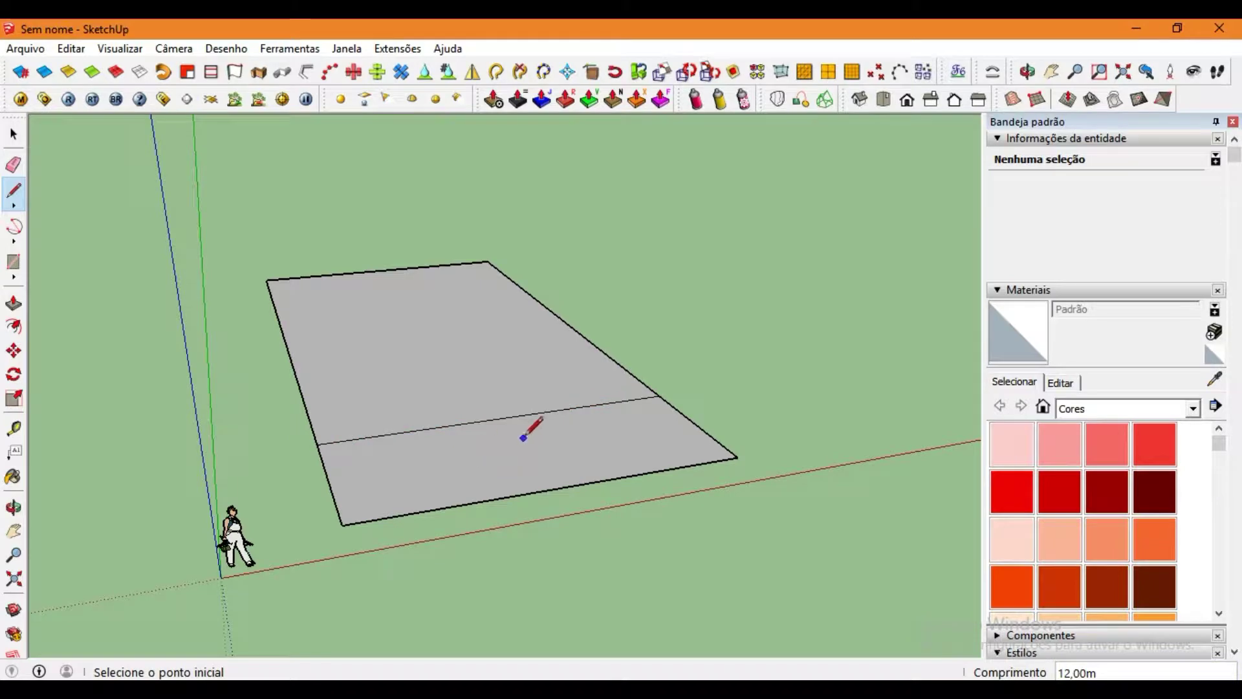
scroll(640, 407, "up", 3)
Draw the first typed-length edges of a smaller room rectangle above the divider.
left_click(681, 428)
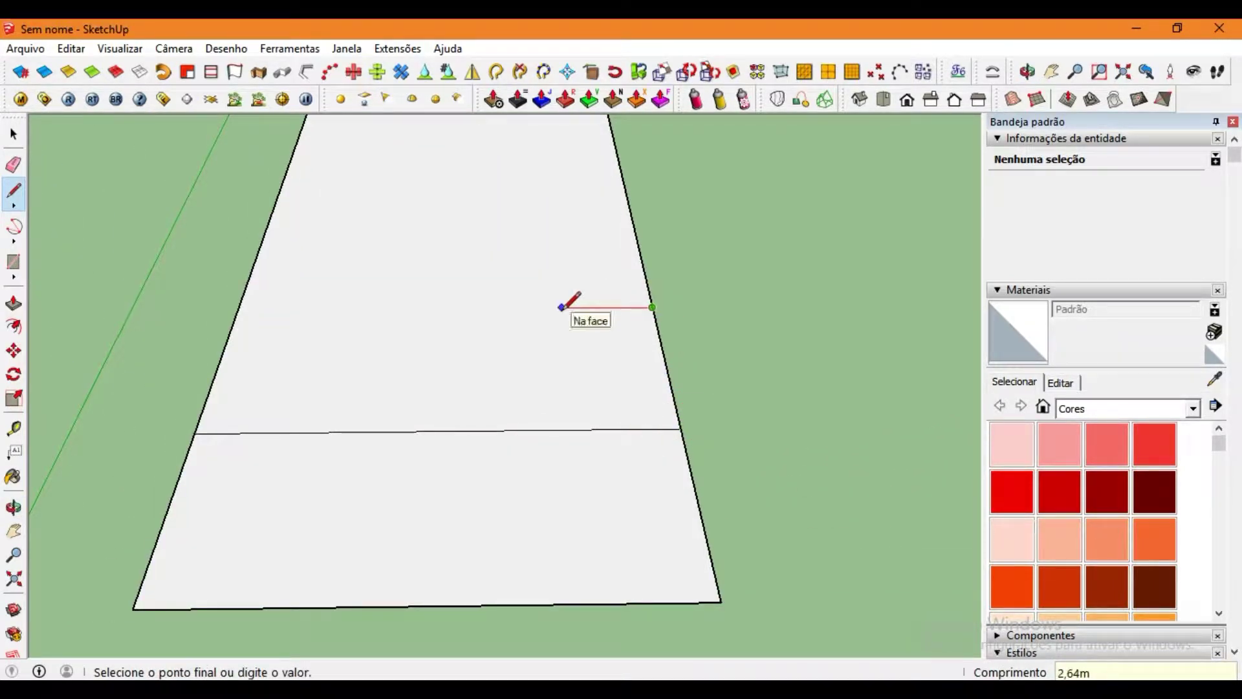
key("Return")
left_click(459, 430)
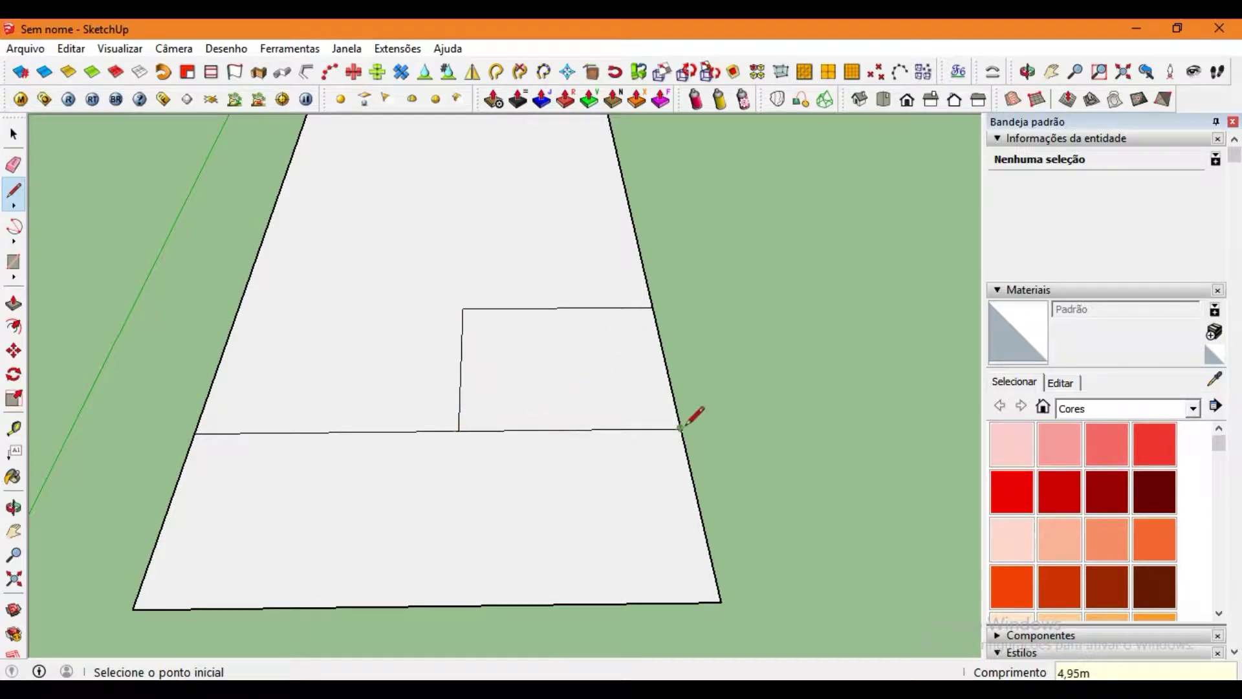
left_click(652, 307)
key("Return")
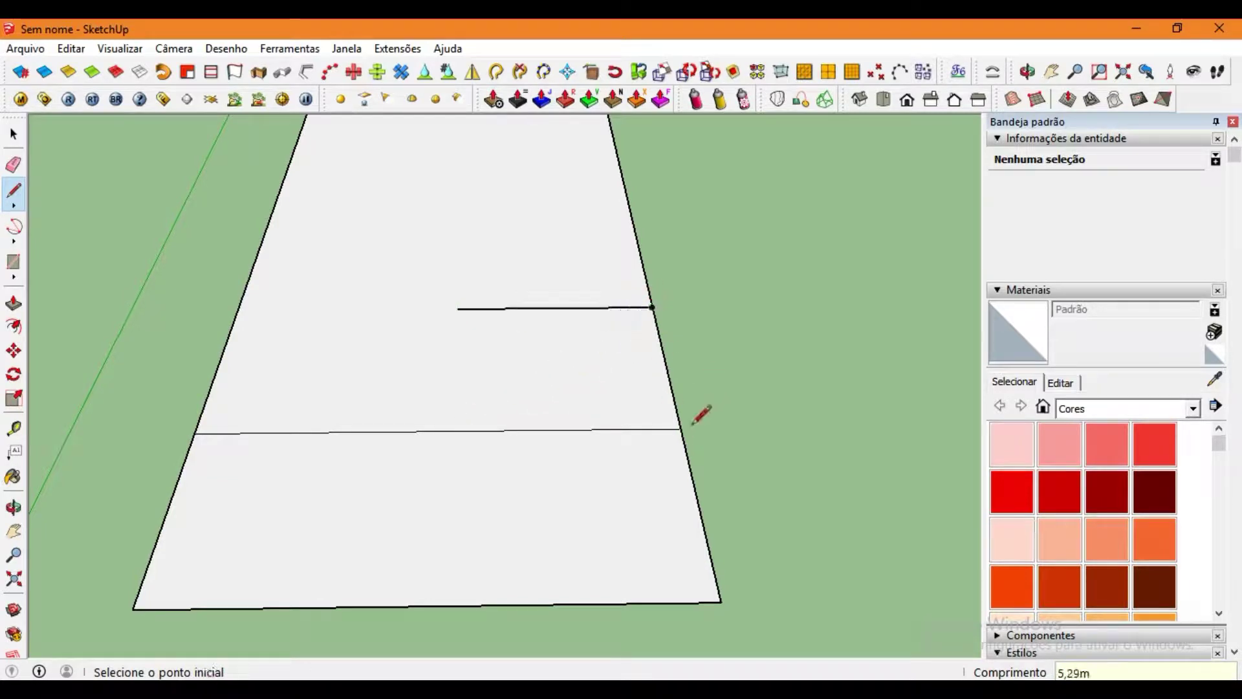
Add the remaining side edges to close the smaller rectangle inside the floor.
left_click(663, 429)
left_click(673, 428)
left_click(650, 307)
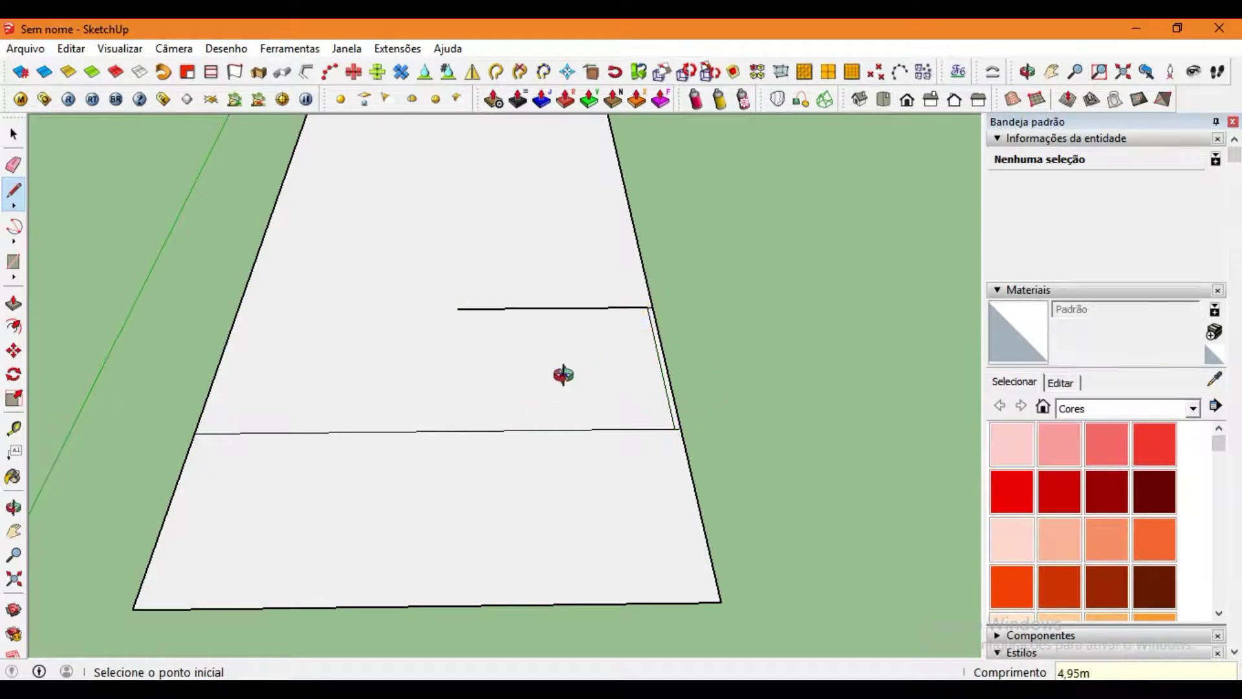
middle_click_drag(564, 372, 452, 310)
left_click(435, 309)
left_click(467, 456)
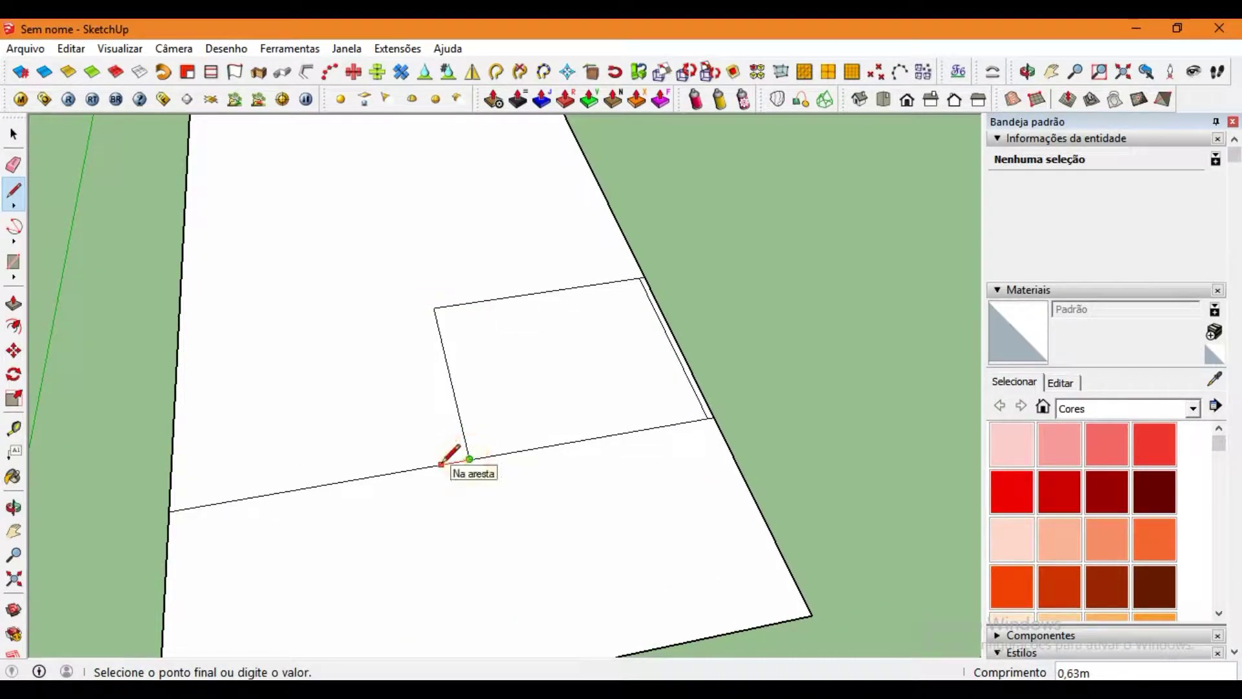
Draw 0,15 m offset wall edges beside the rectangle, extending to the floor's left edge.
key("Escape")
left_click(464, 461)
left_click(429, 309)
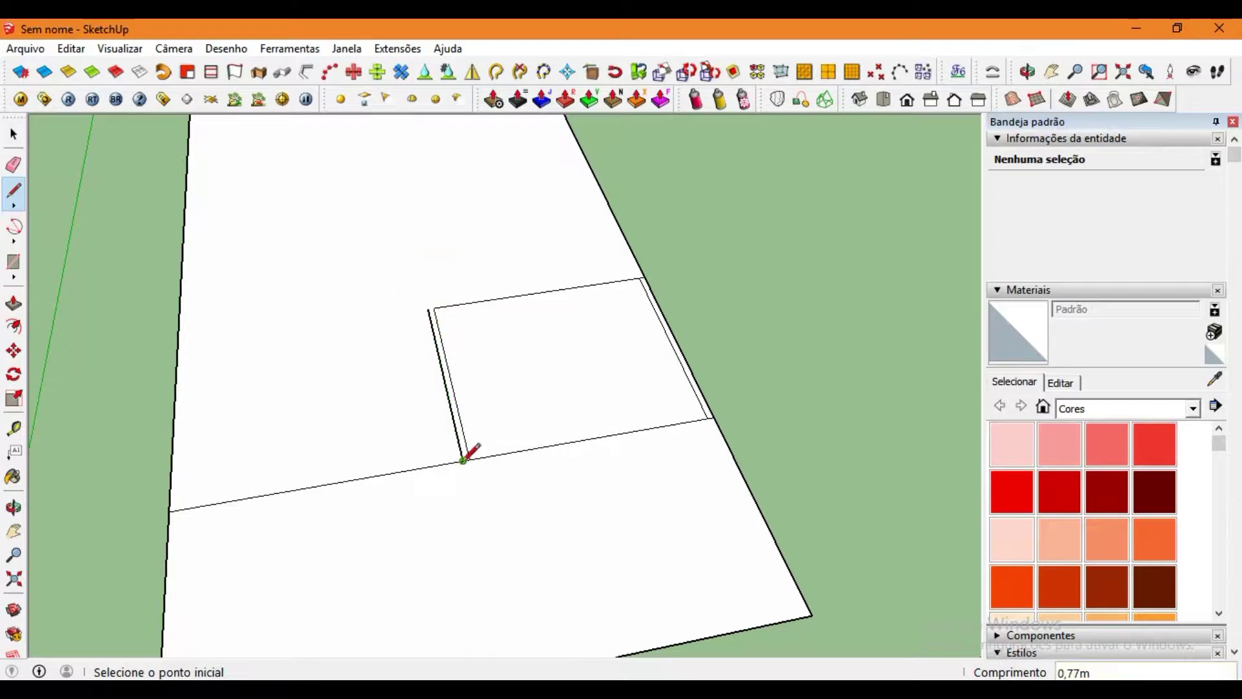
left_click(463, 461)
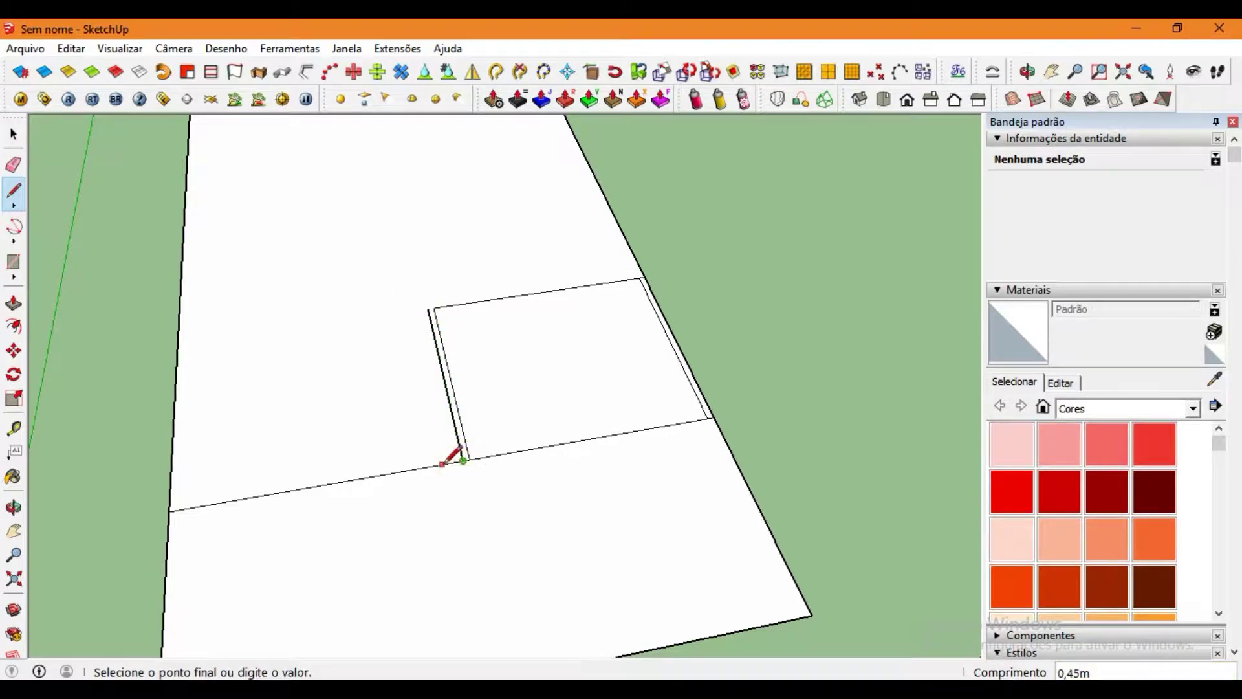
left_click(169, 510)
Draw a line parallel to the floor's left edge and close it along the top.
left_click(237, 142)
key("Escape")
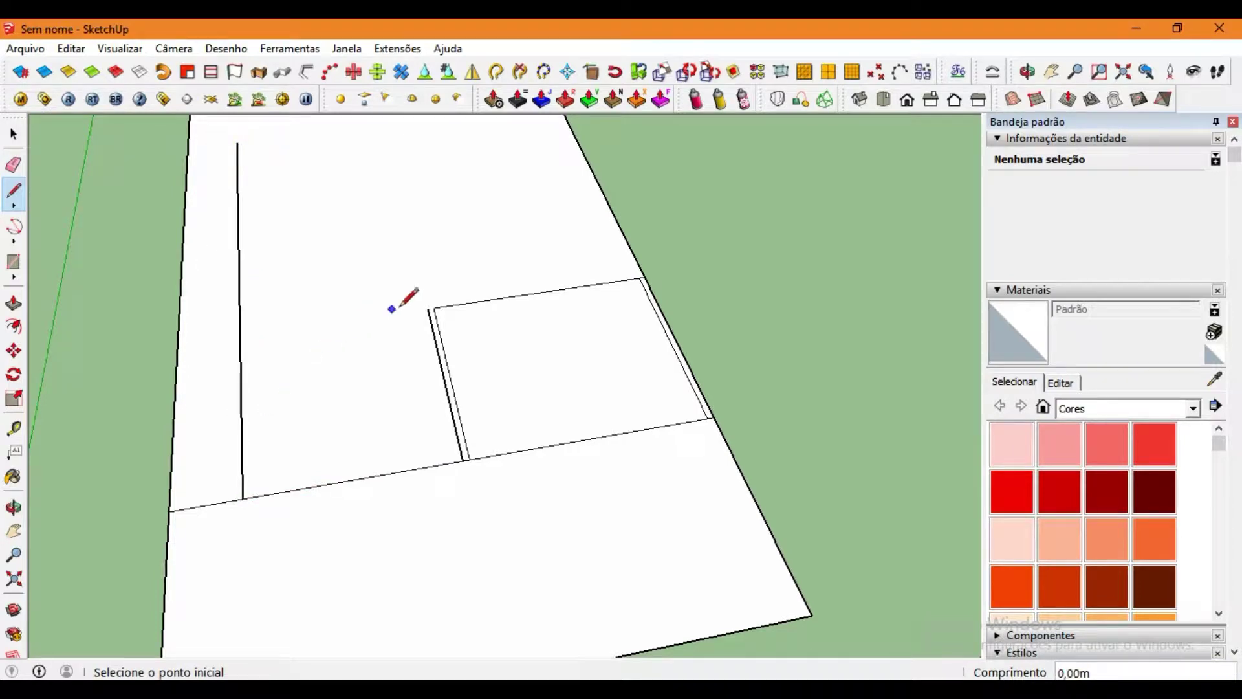
left_click(428, 309)
mouse_move(428, 309)
middle_mouse_down()
mouse_move(480, 410)
mouse_move(377, 278)
middle_mouse_up()
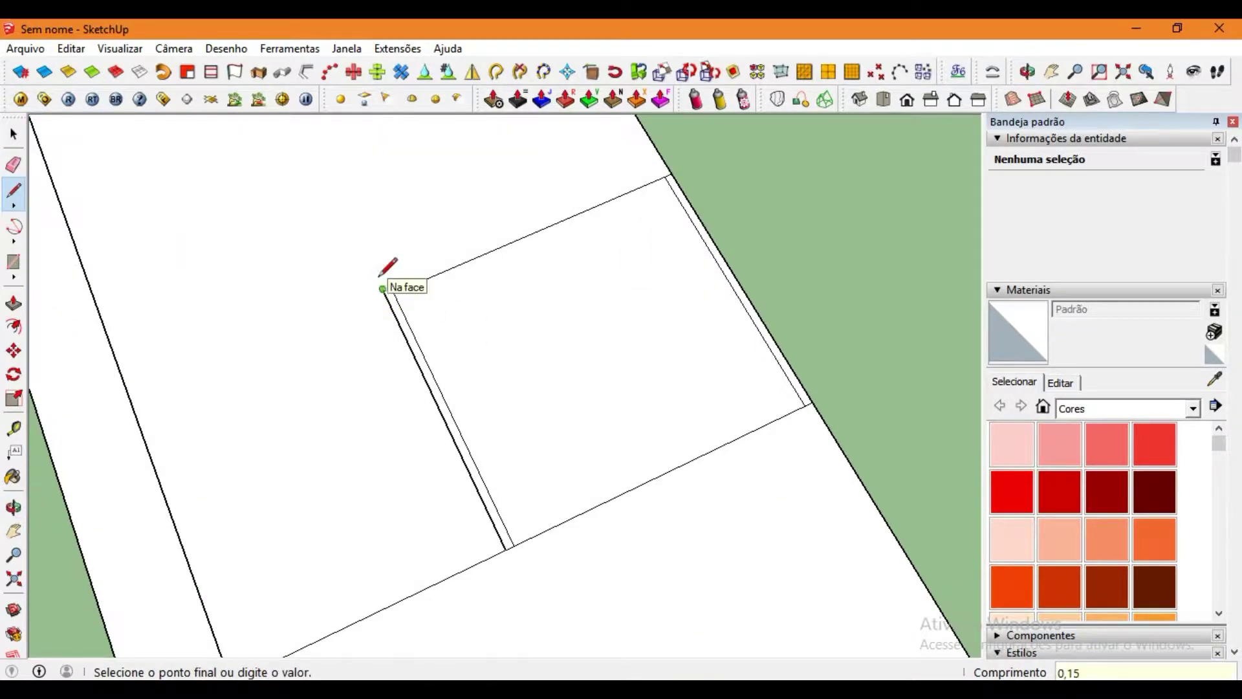
left_click(382, 288)
Draw a 1,5 m edge from the floor's top corner and begin the next room outline.
left_click(667, 175)
middle_click_drag(667, 175, 618, 194)
mouse_move(593, 268)
middle_mouse_down()
mouse_move(615, 283)
mouse_move(554, 354)
middle_mouse_up()
left_click(767, 297)
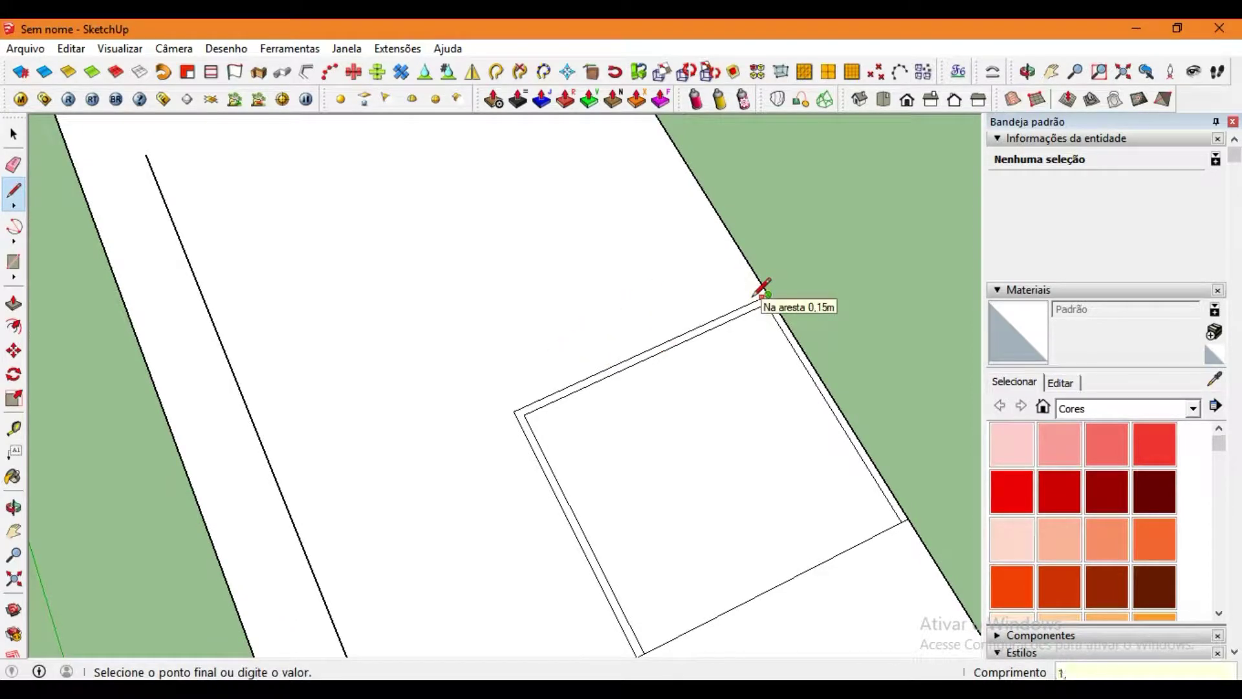
type("1,5")
key("Return")
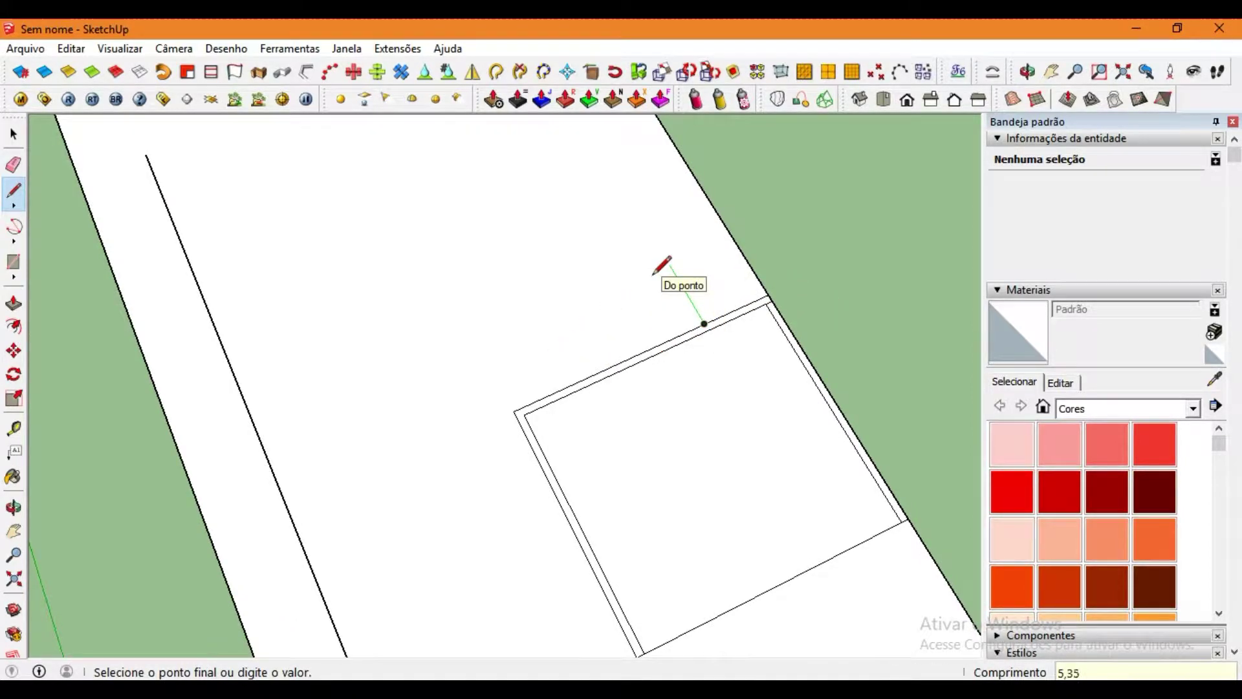
middle_click_drag(654, 273, 680, 386)
left_click(651, 249)
left_click(709, 222)
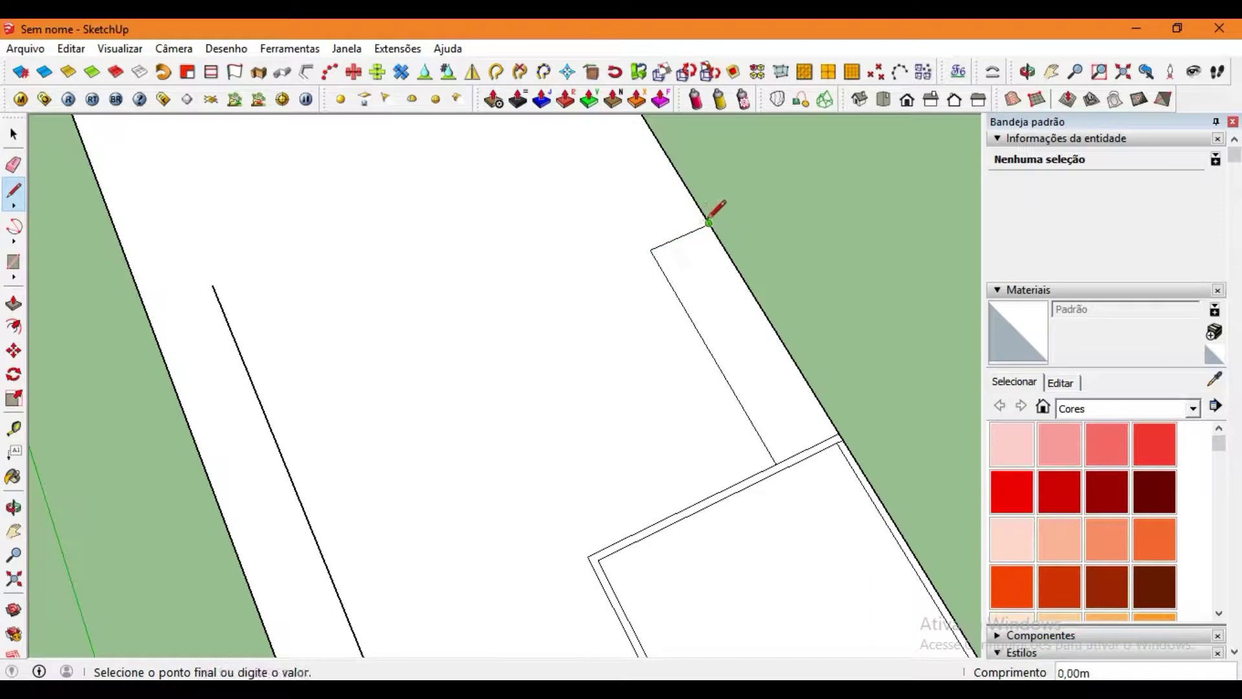
left_click(709, 223)
Trace the next room's outer wall corners down onto the lower wall line.
left_click(641, 248)
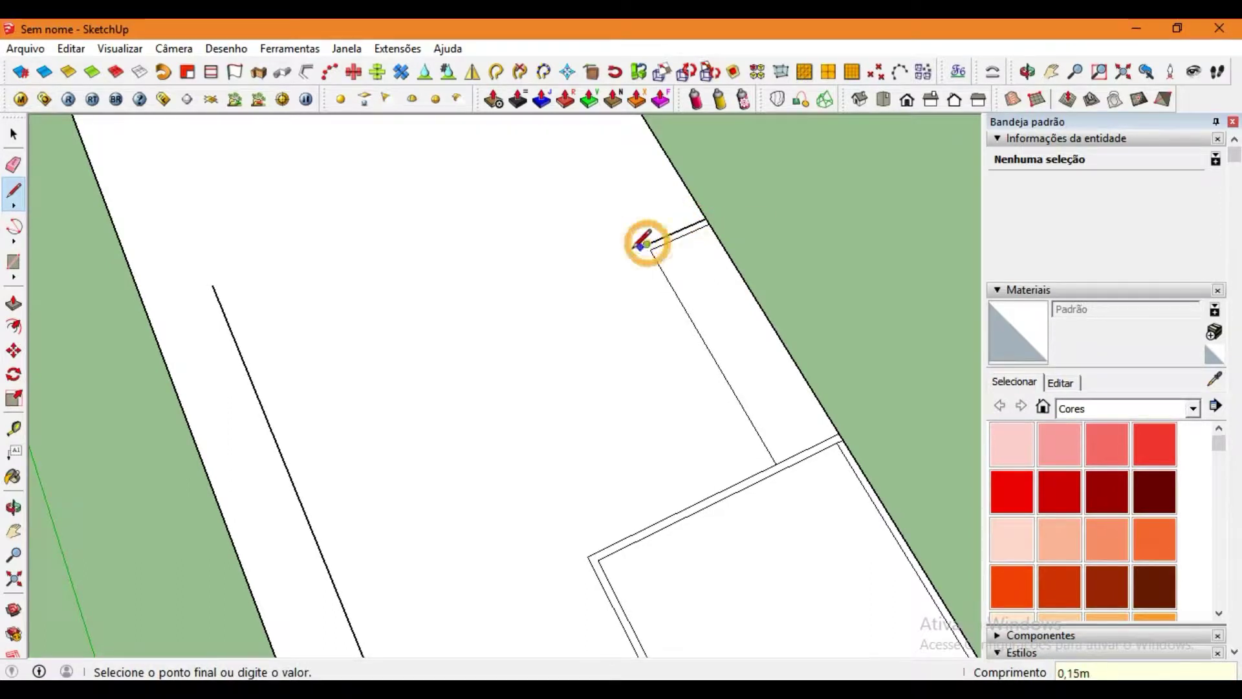
left_click(768, 467)
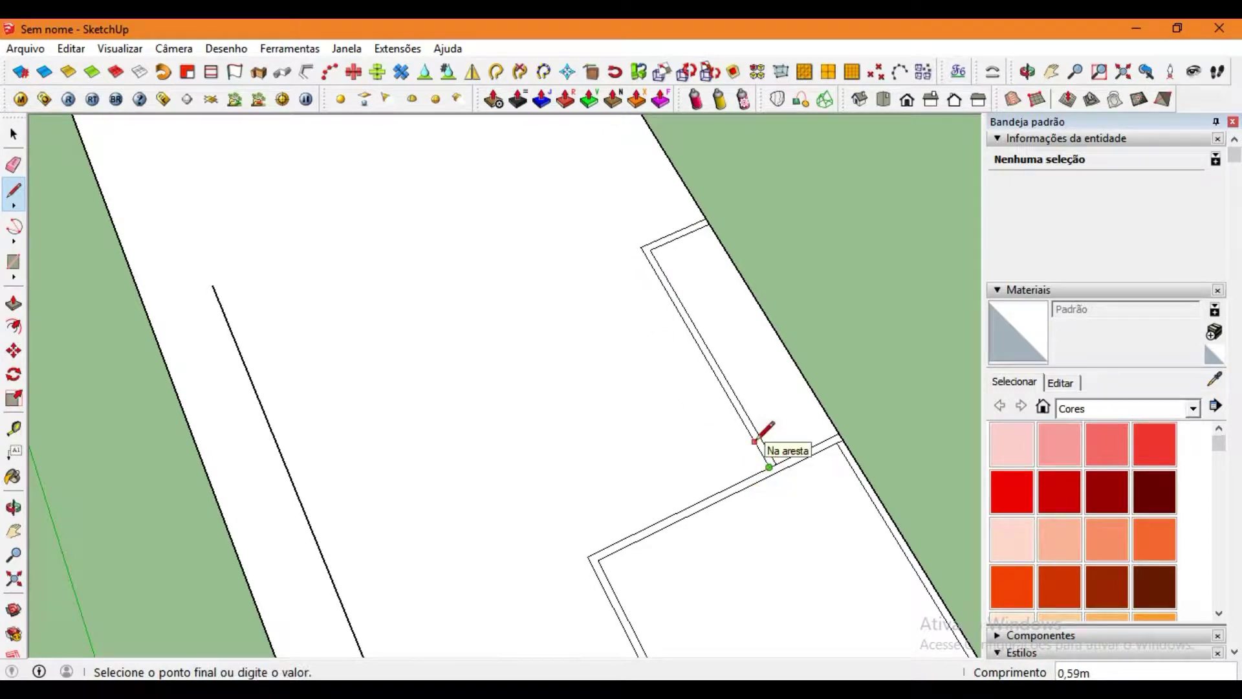
left_click(699, 347)
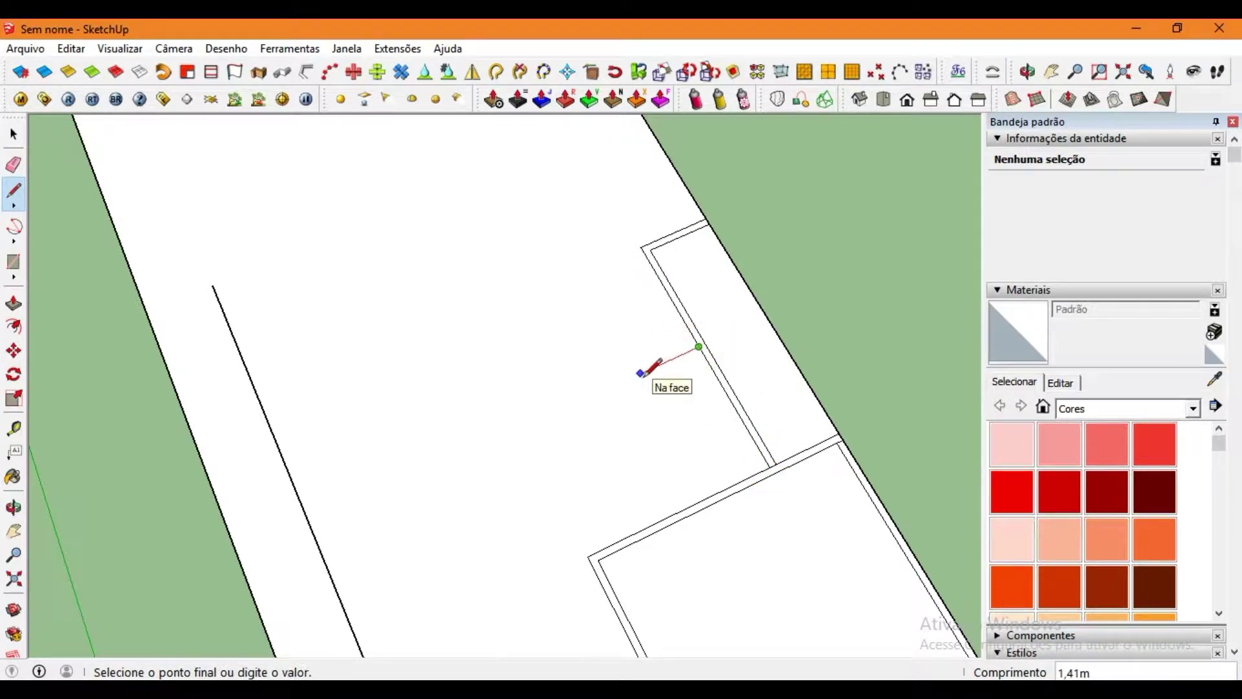
left_click(530, 426)
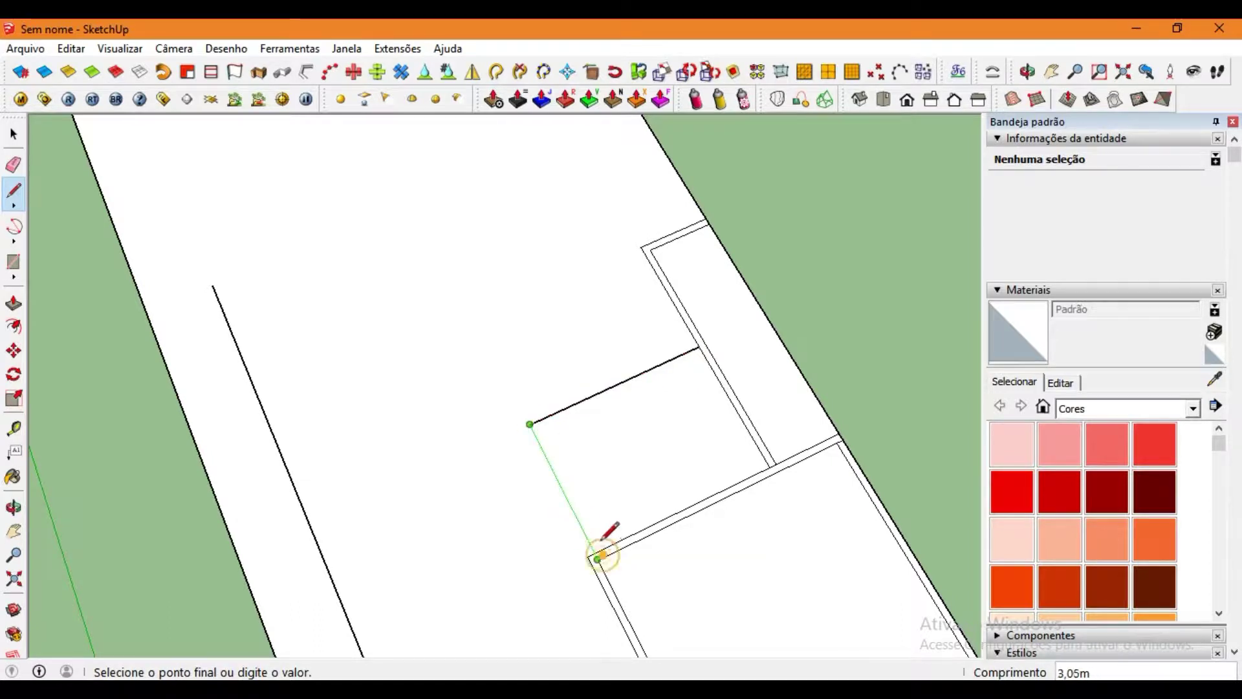
left_click(593, 553)
Draw the offset inner wall line beside the room and an edge along the red axis.
left_click(699, 346)
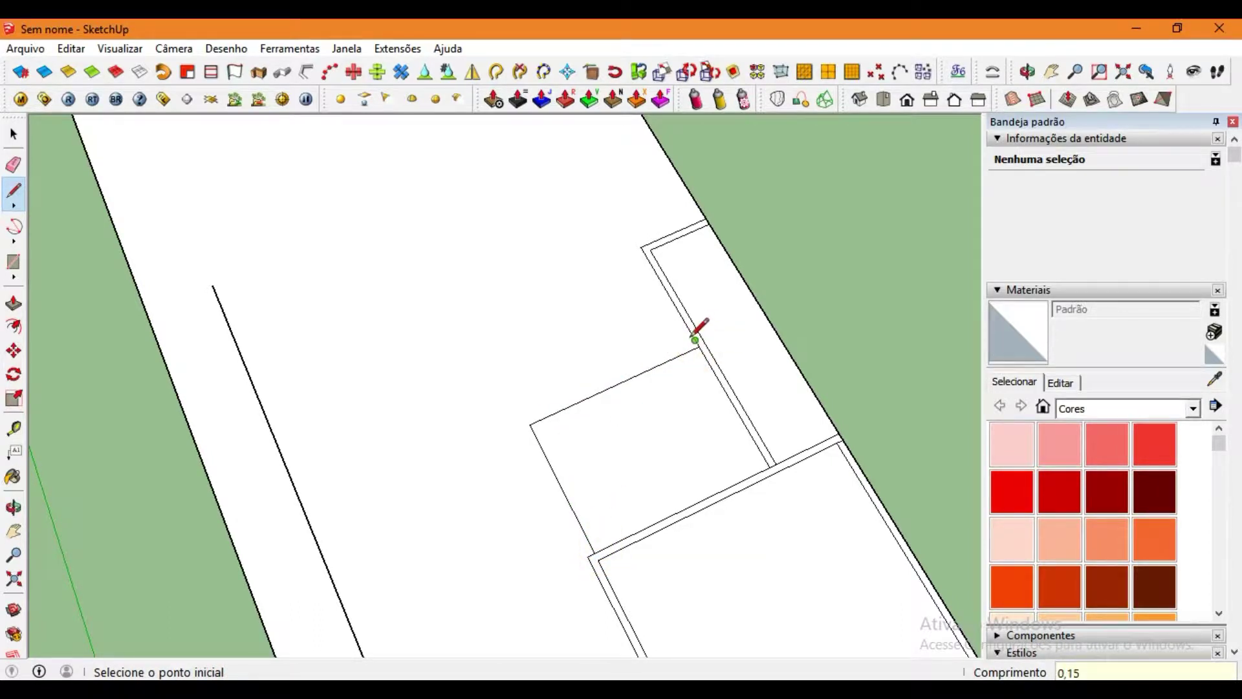
left_click(695, 340)
left_click(521, 422)
left_click(592, 555)
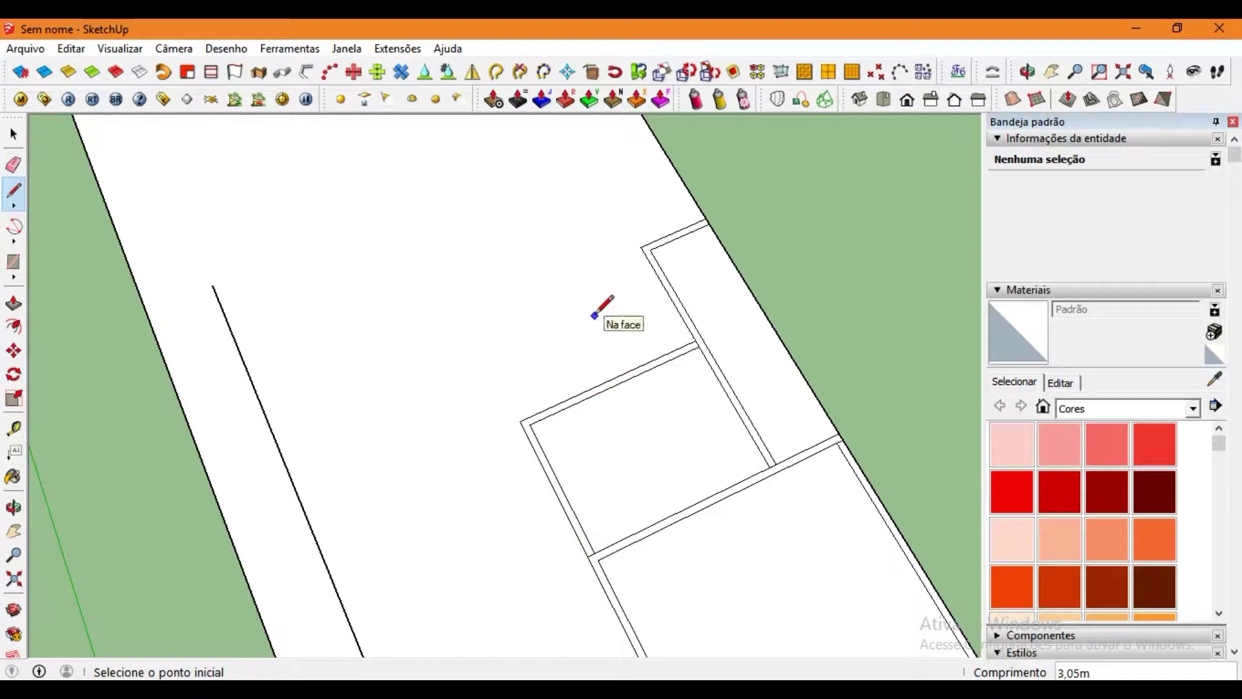
left_click(695, 339)
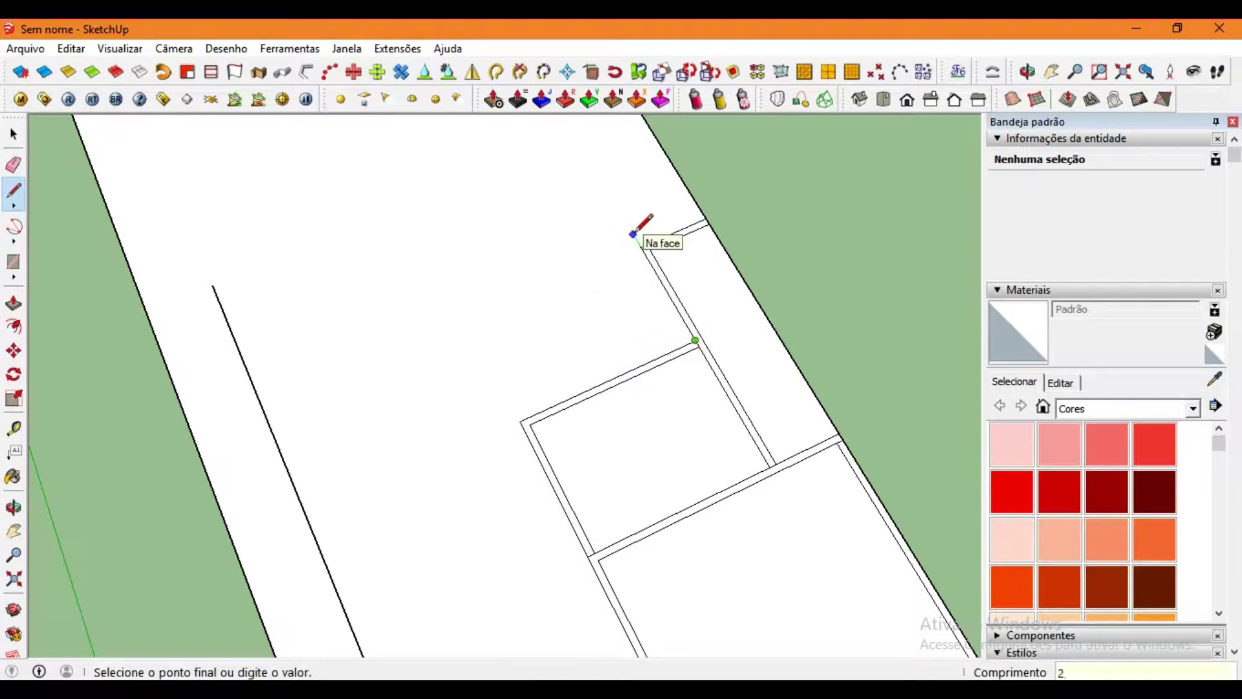
left_click(466, 305)
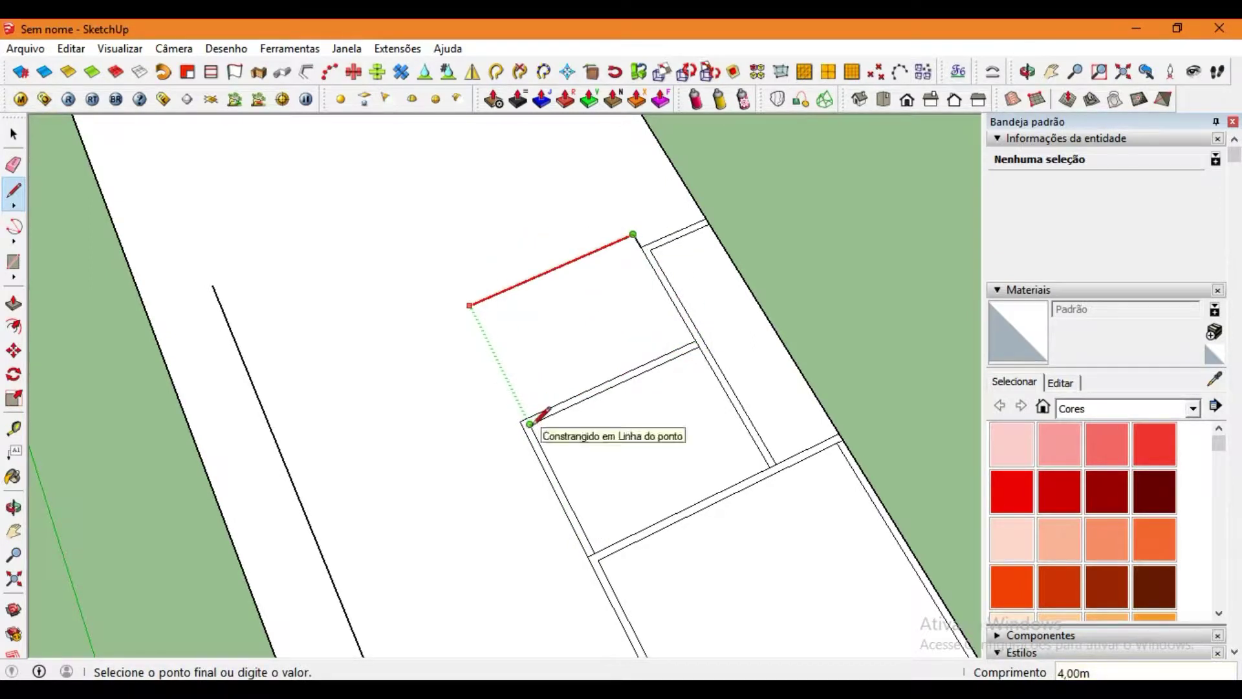
key("Escape")
Draw the top and left outer wall edges of the room.
scroll(650, 238, "up", 3)
left_click(648, 247)
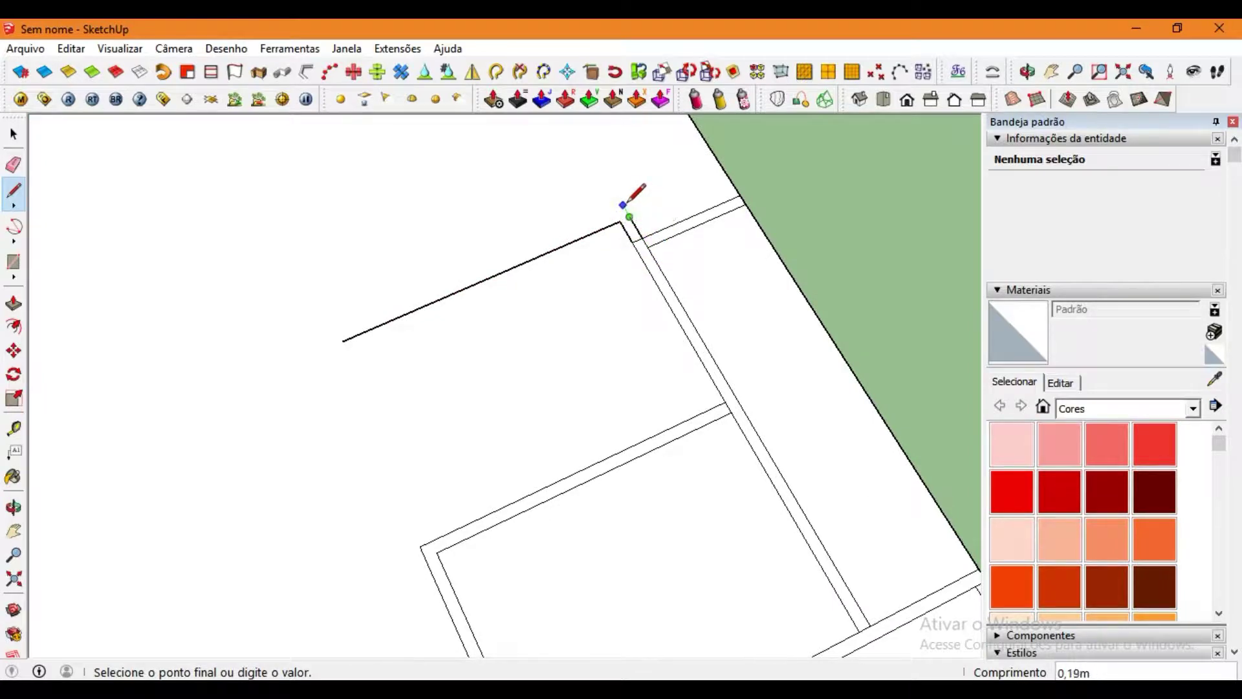
left_click(328, 337)
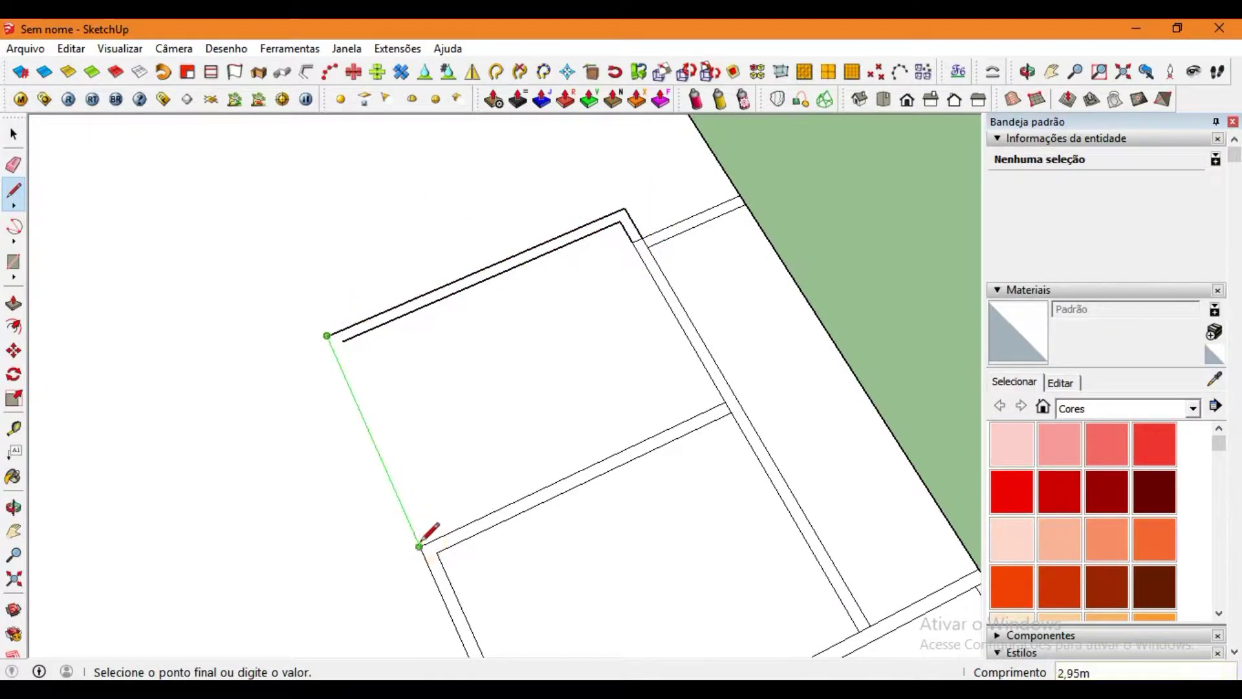
left_click(420, 547)
left_click(341, 341)
middle_click_drag(443, 521, 546, 416)
Draw a 2,5 m wall segment from the room corner and continue it to the wall edge.
key("e")
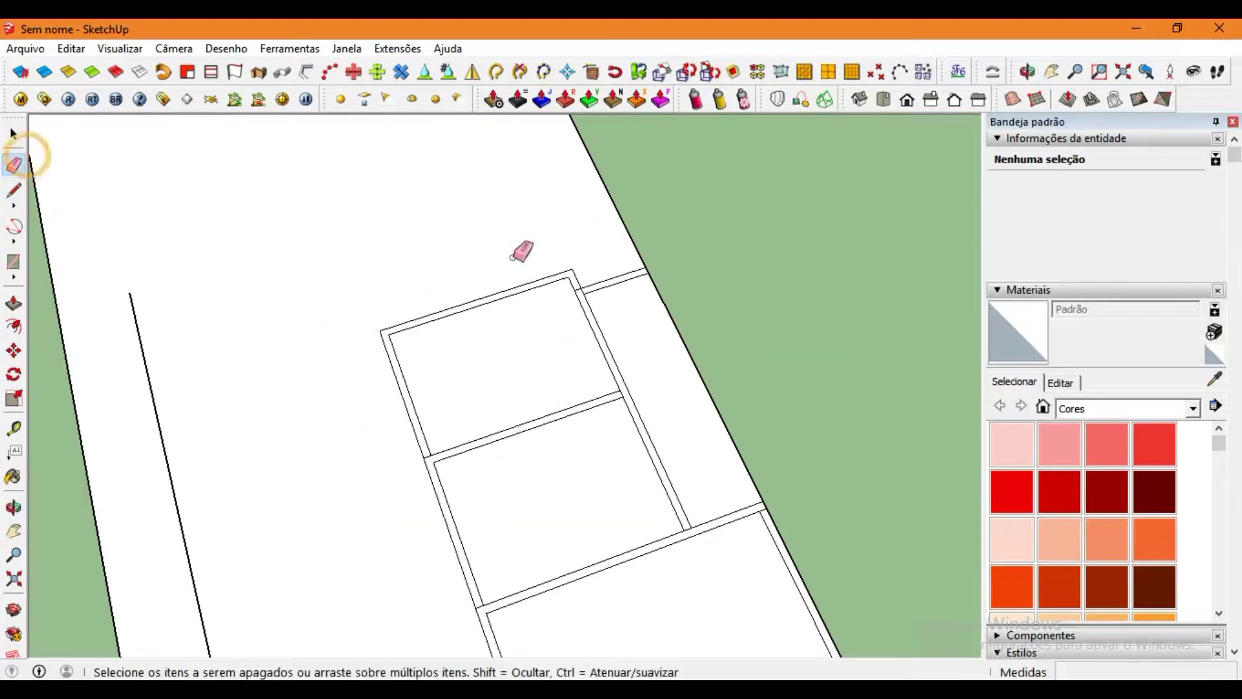
scroll(589, 292, "up", 2)
scroll(589, 292, "down", 3)
middle_click_drag(589, 293, 504, 355)
key("l")
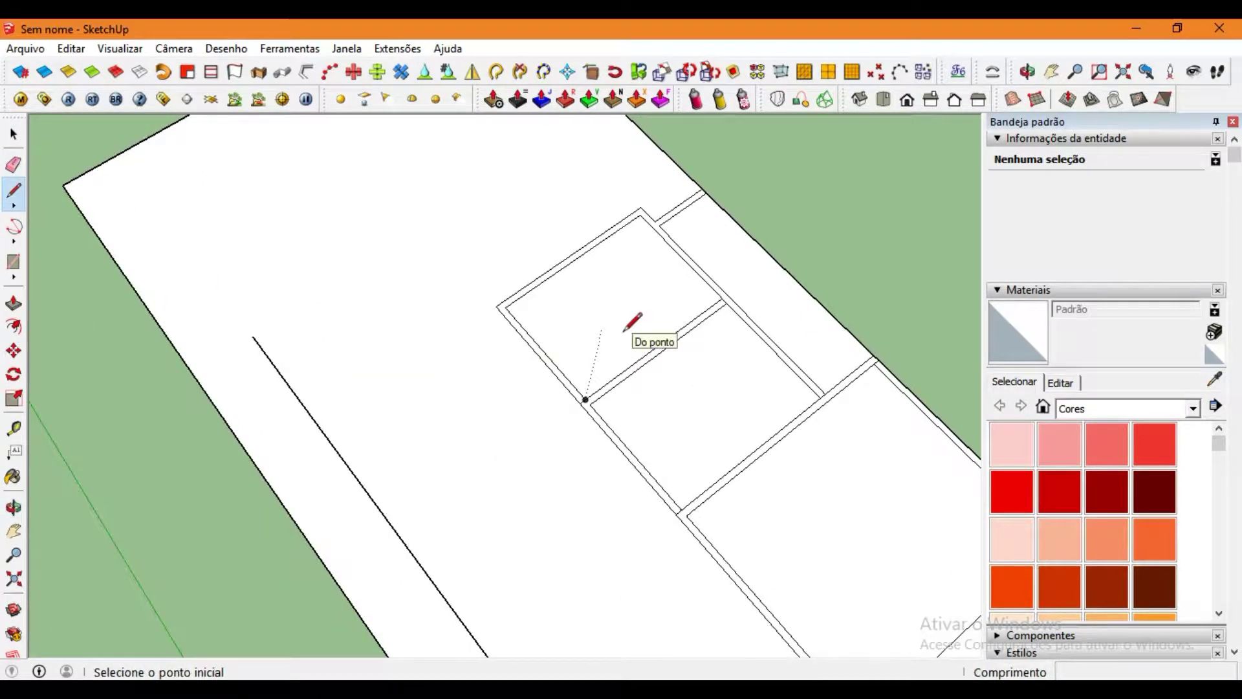
scroll(511, 245, "up", 3)
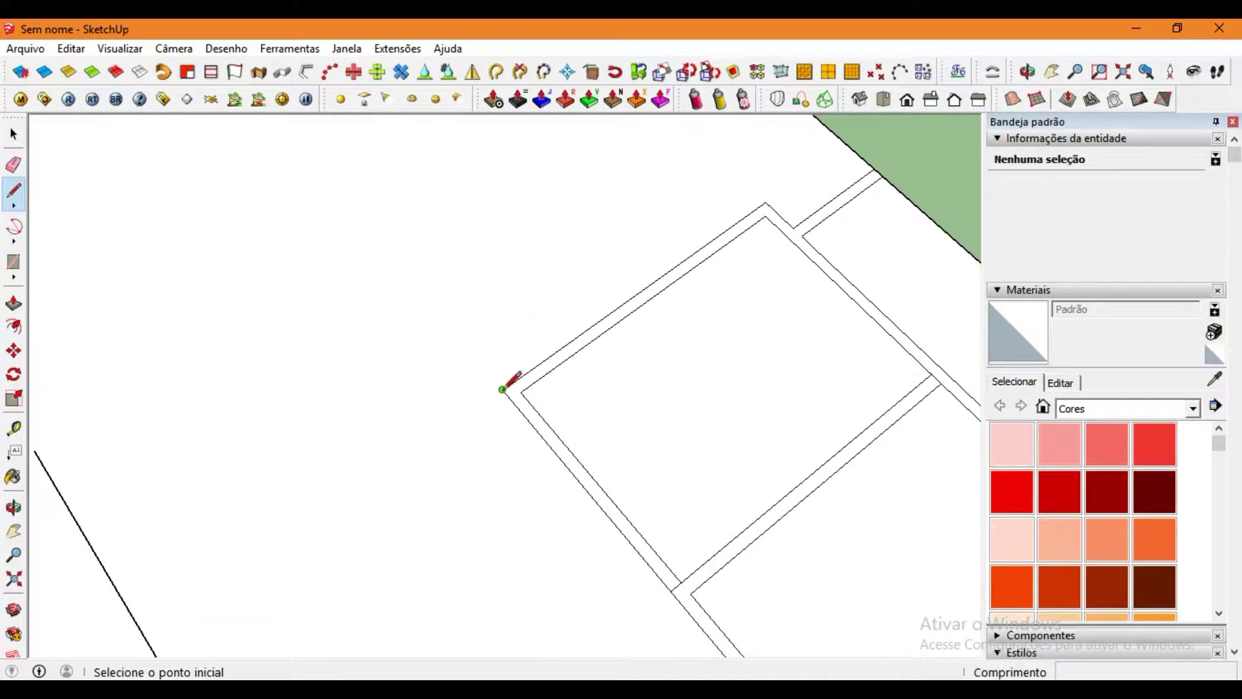
left_click_drag(511, 386, 340, 179)
left_click(511, 384)
type("2,5")
key("Return")
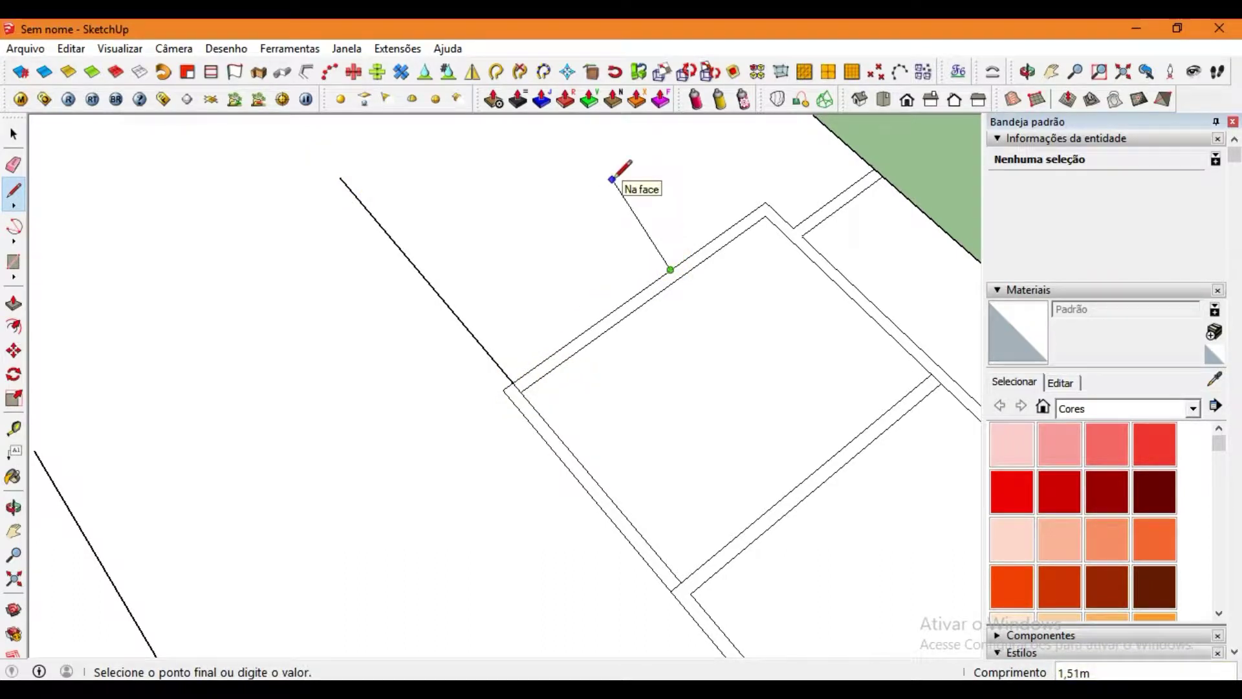
key("Return")
left_click(420, 271)
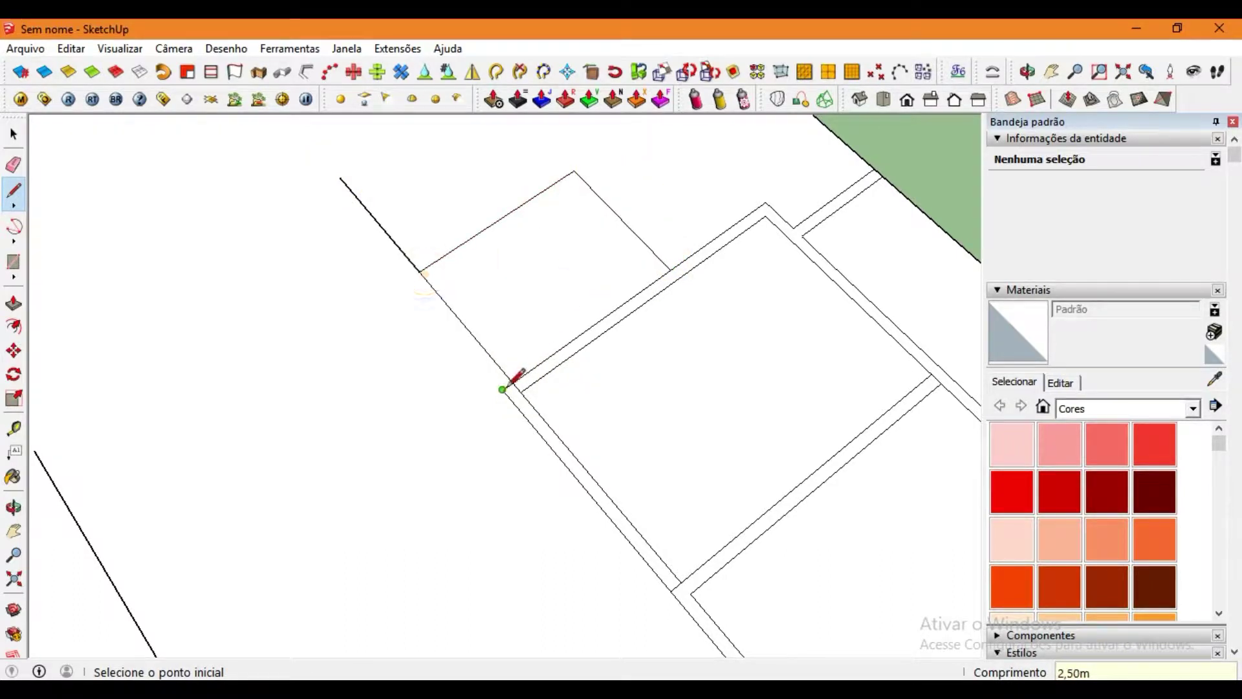
Draw an 8 m wall line from the corner, then a line toward the slab edge.
left_click(502, 390)
type("2,")
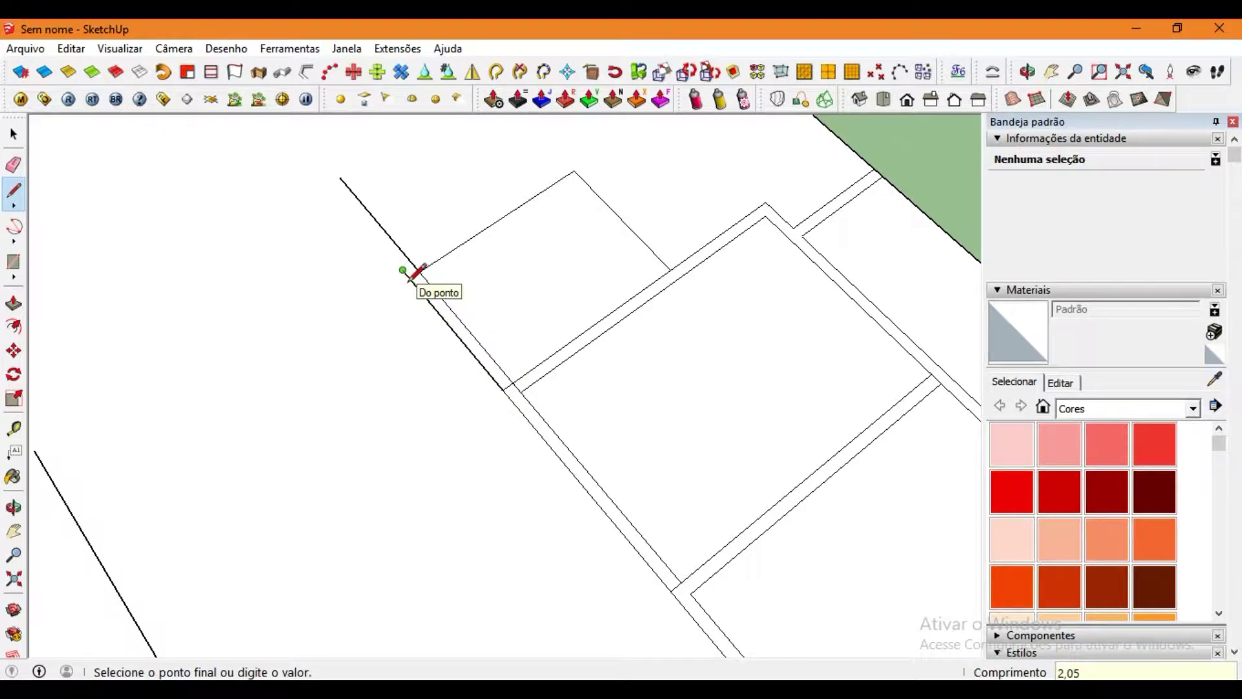
type("8")
key("Return")
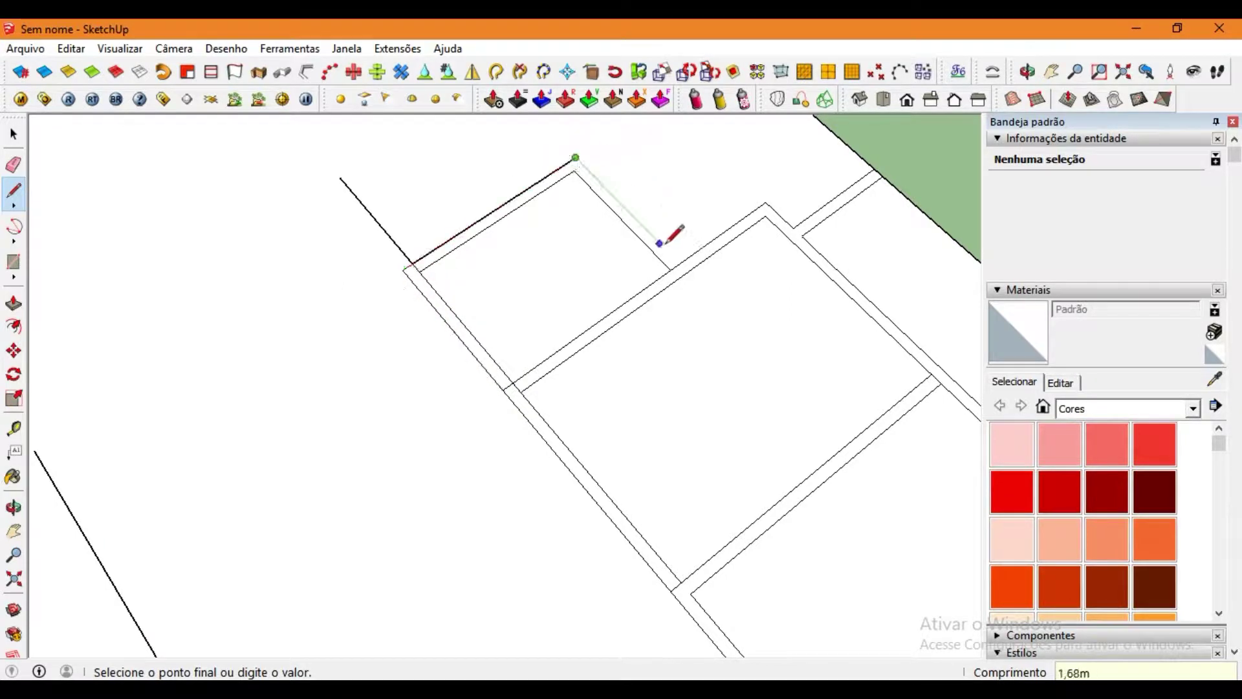
key("Escape")
middle_click_drag(493, 200, 657, 318)
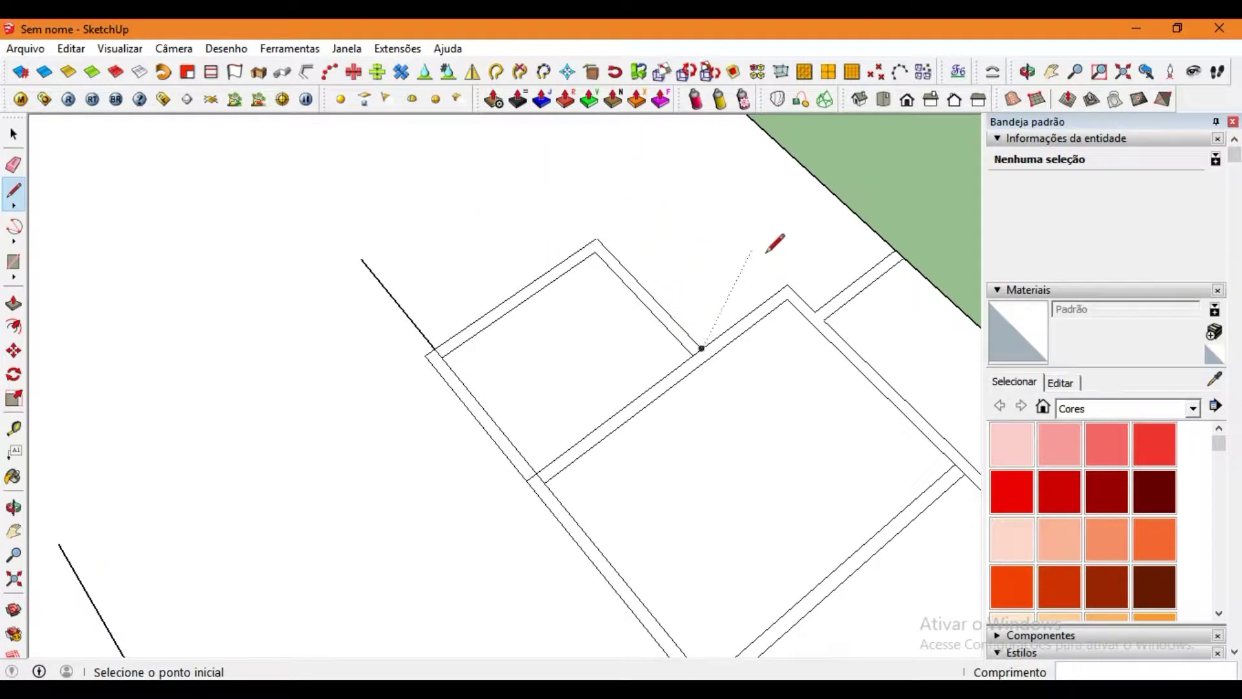
left_click(701, 348)
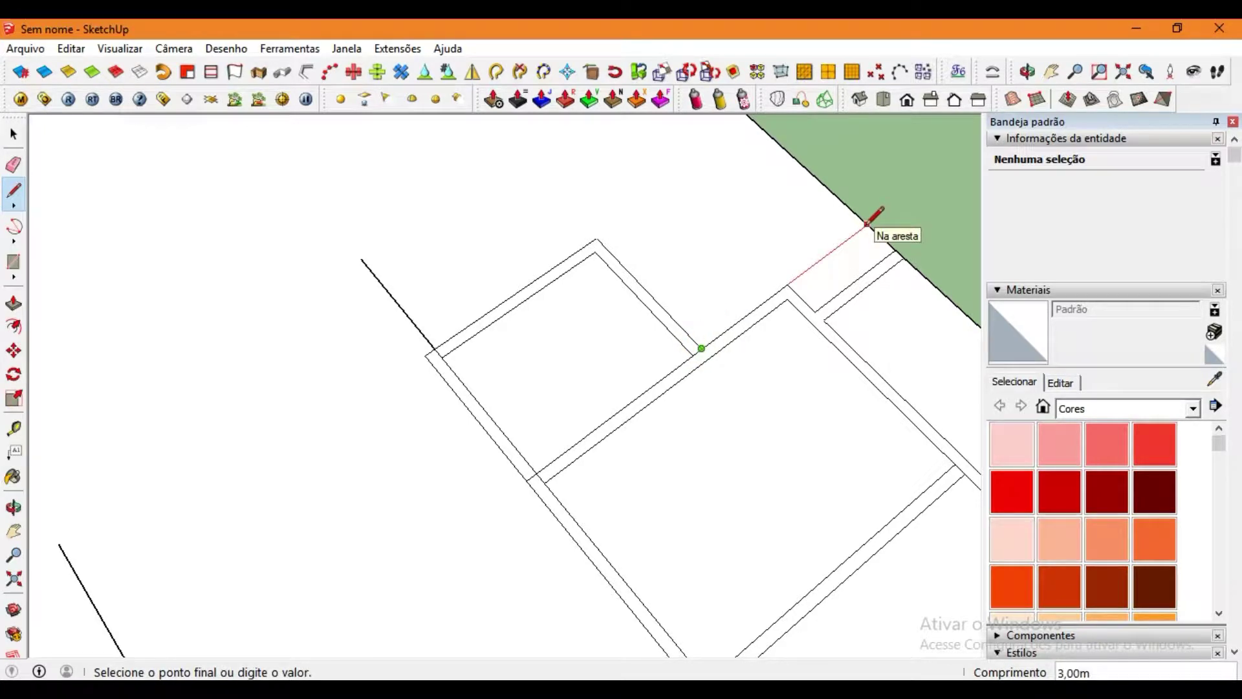
left_click(701, 348)
middle_click_drag(540, 467, 730, 319)
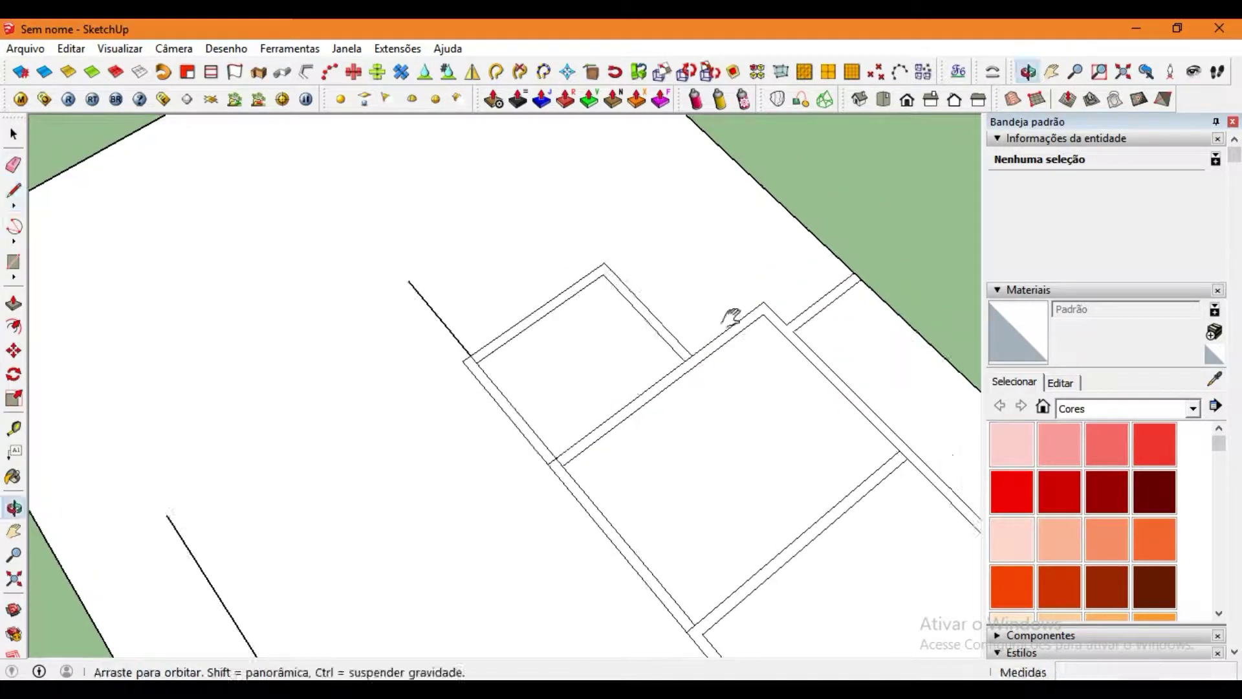
key("Escape")
Run the L-shaped room's outer and inner wall lines out to the slab edge.
left_click(561, 301)
left_click(710, 196)
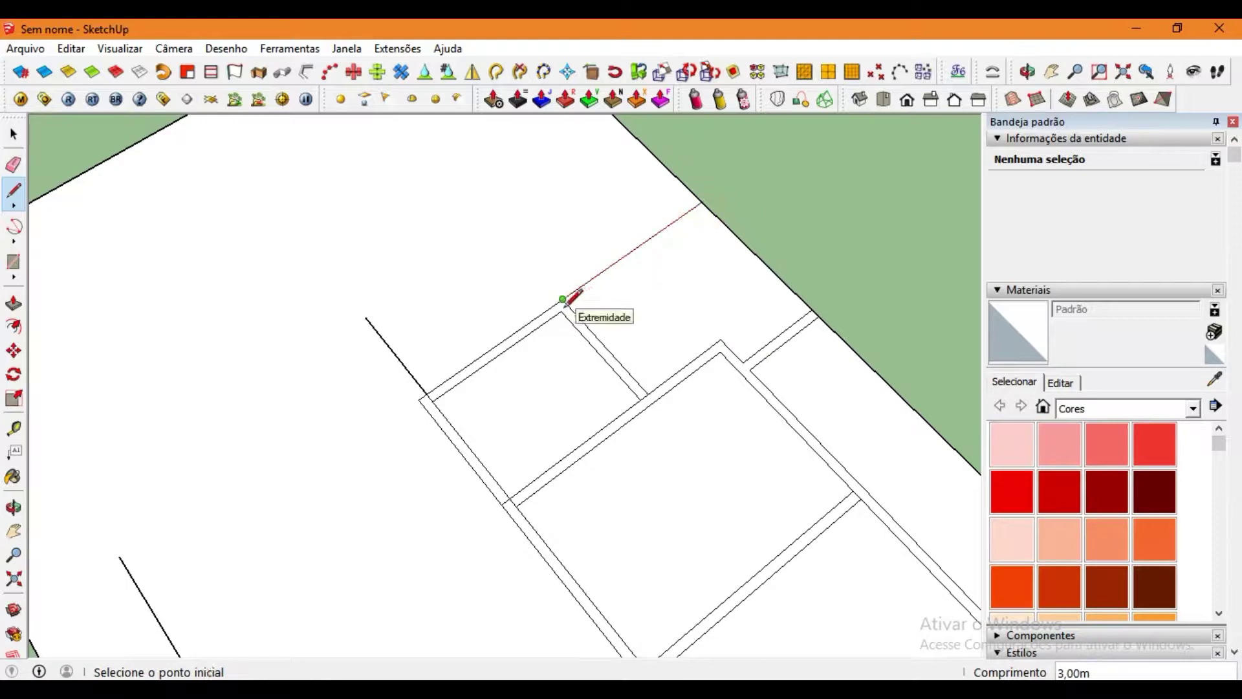
scroll(569, 299, "up", 3)
left_click(572, 303)
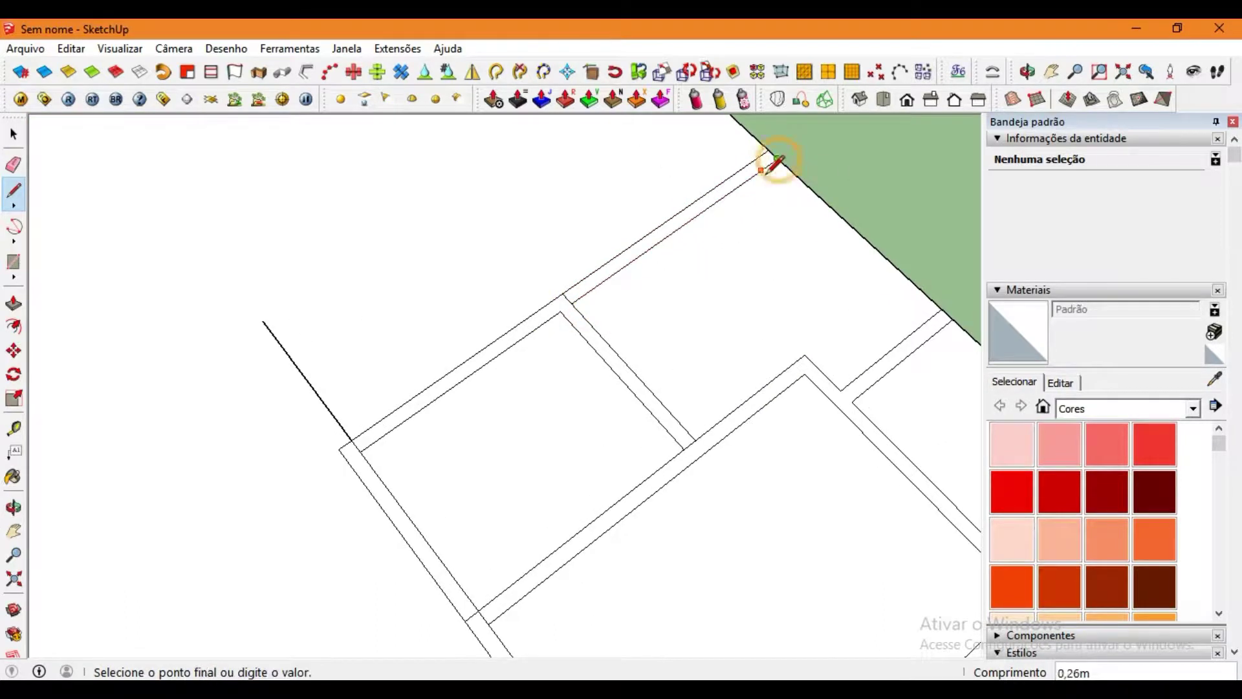
left_click(935, 304)
middle_click_drag(935, 304, 825, 268)
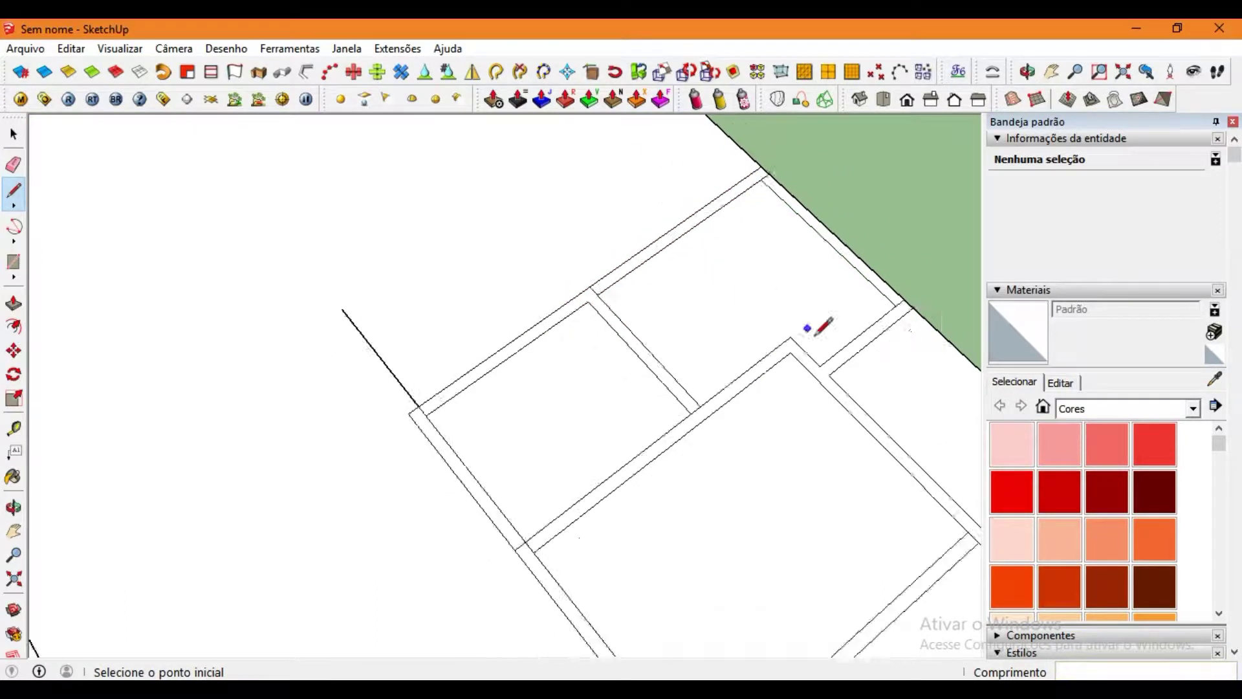
left_click(823, 265)
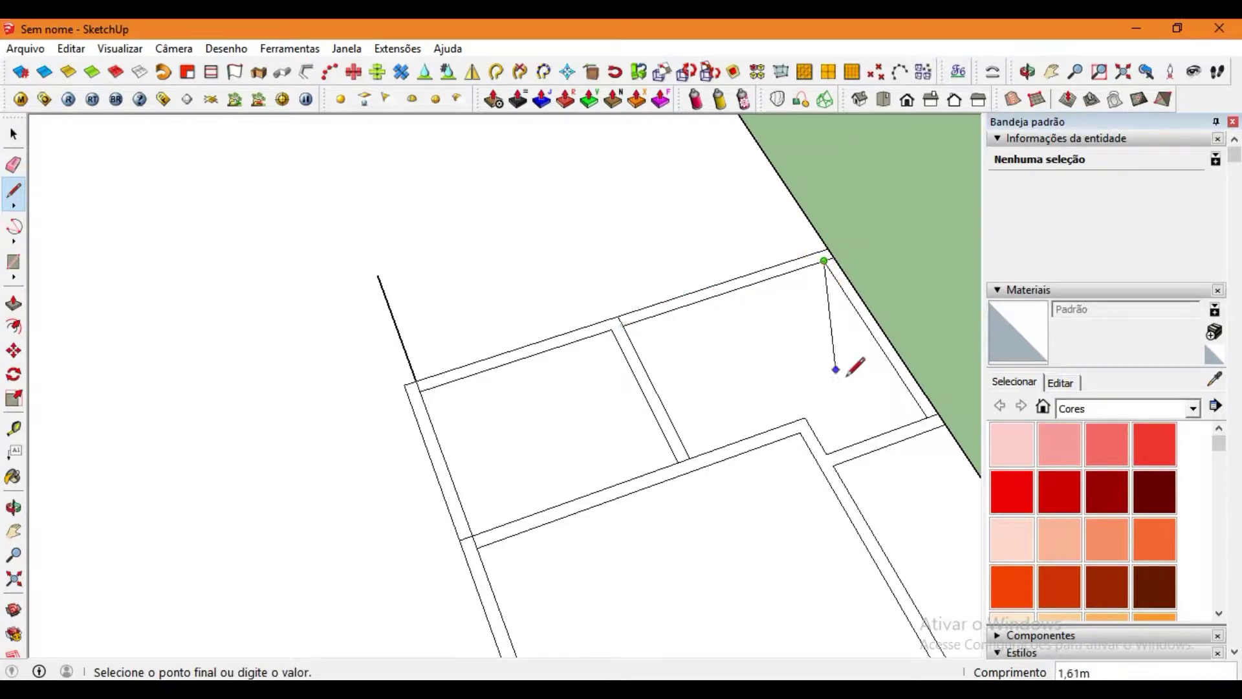
key("space")
scroll(561, 442, "down", 3)
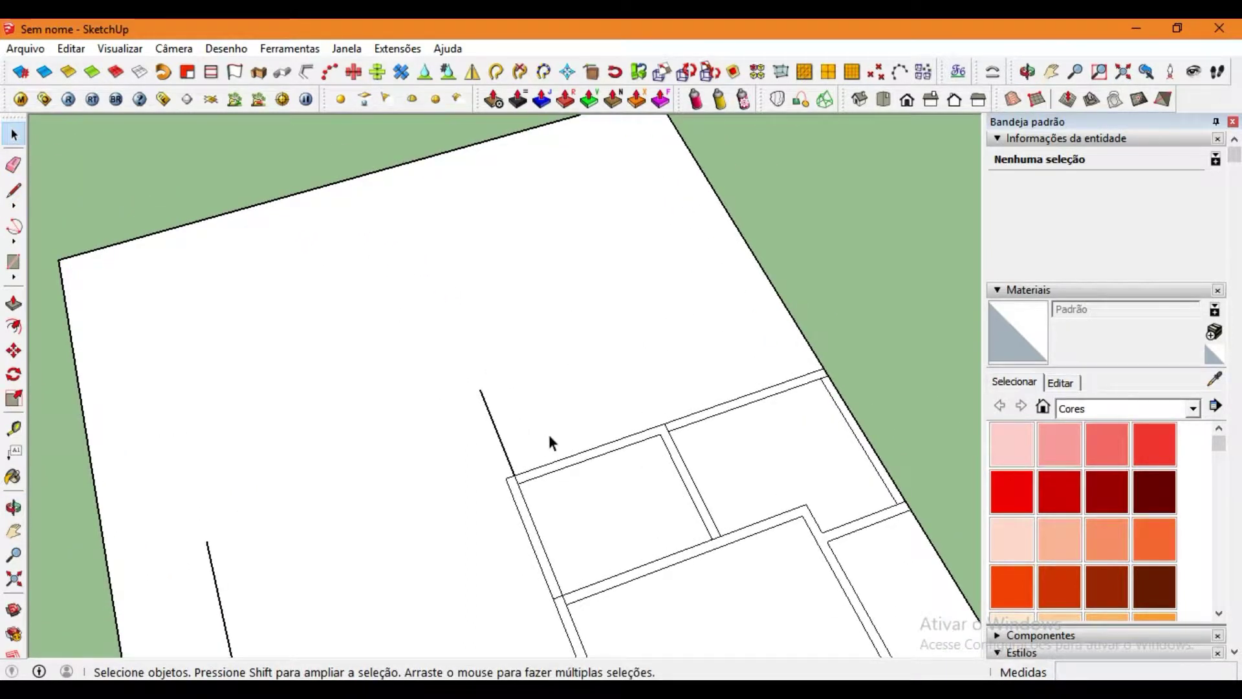
Draw a 3,15 m wall segment from the wall corner ending on the wall line.
key("l")
scroll(785, 297, "up", 3)
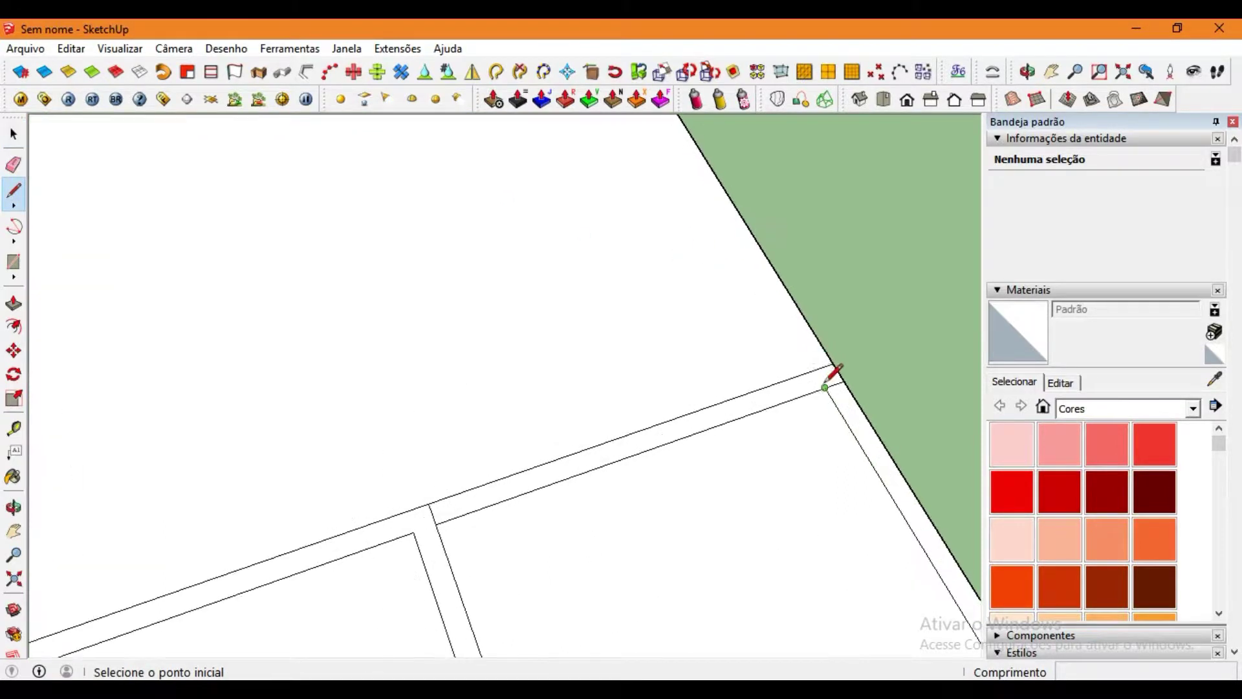
left_click(824, 387)
scroll(799, 333, "down", 3)
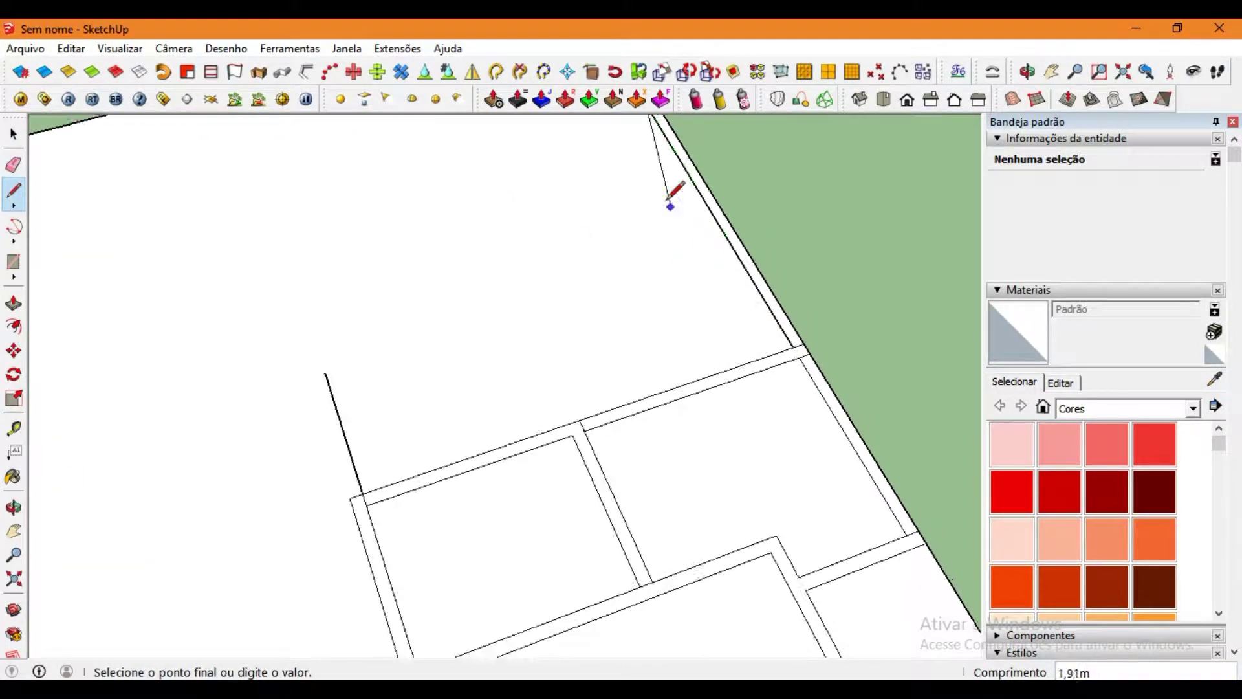
scroll(654, 311, "up", 2)
type("3,15")
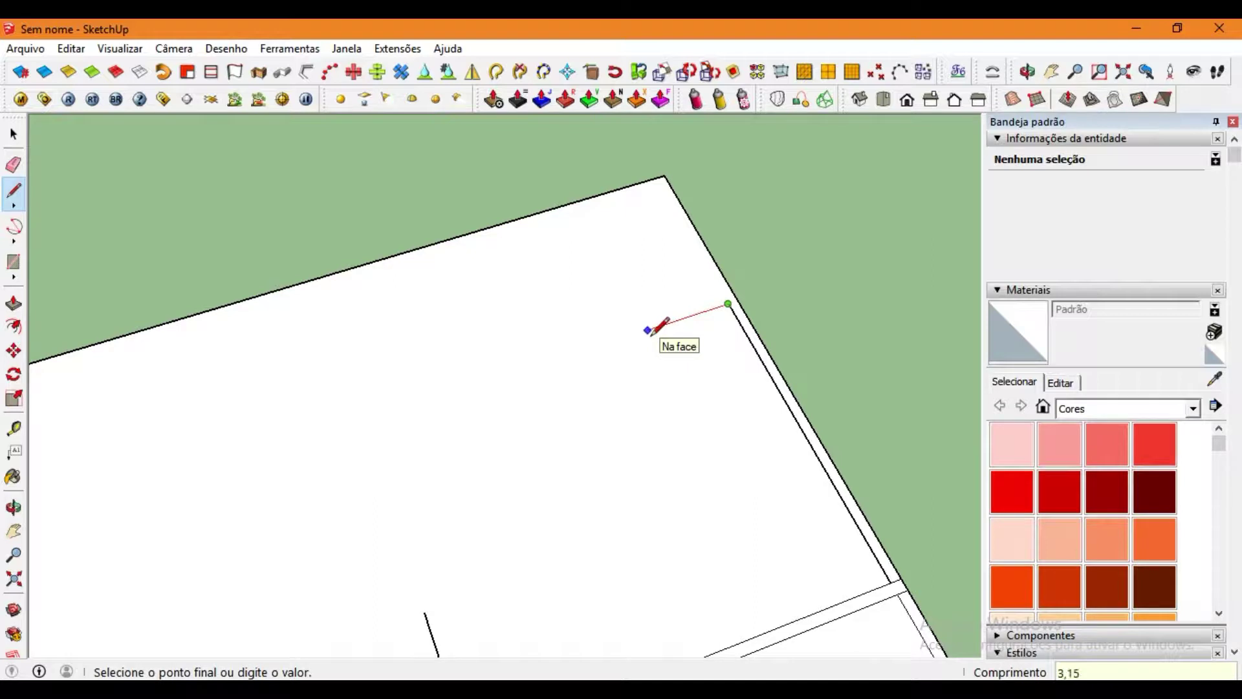
key("Return")
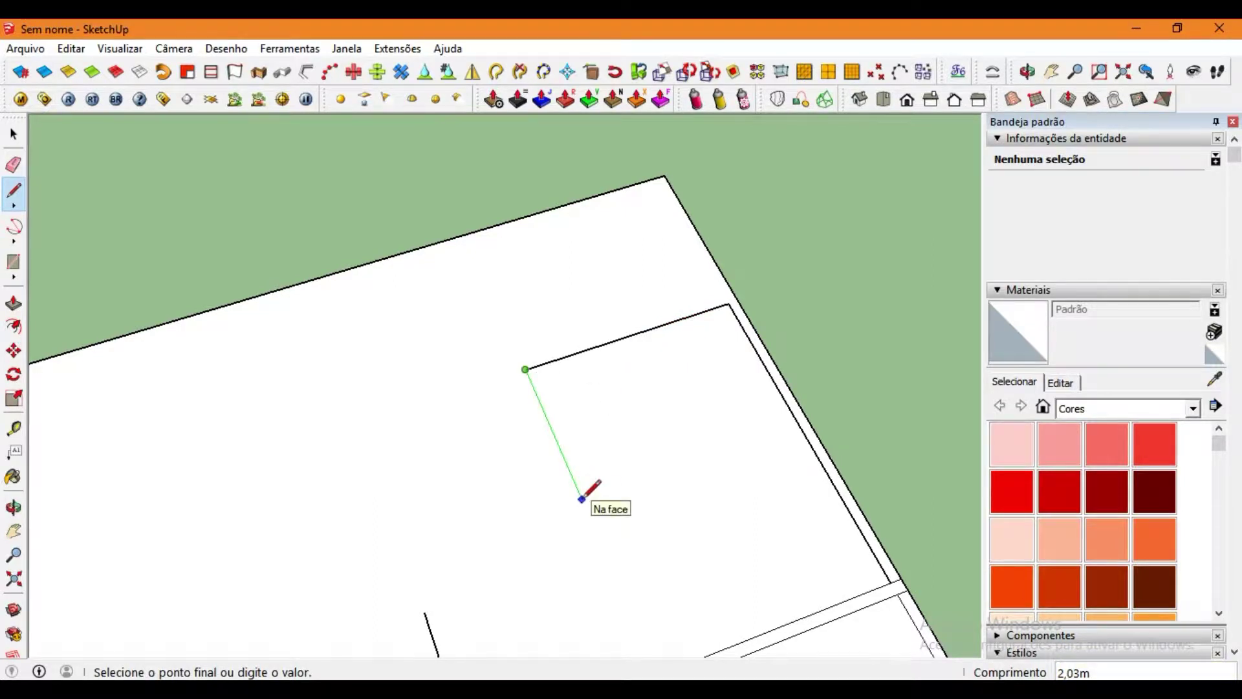
key("Return")
middle_click_drag(584, 496, 651, 466)
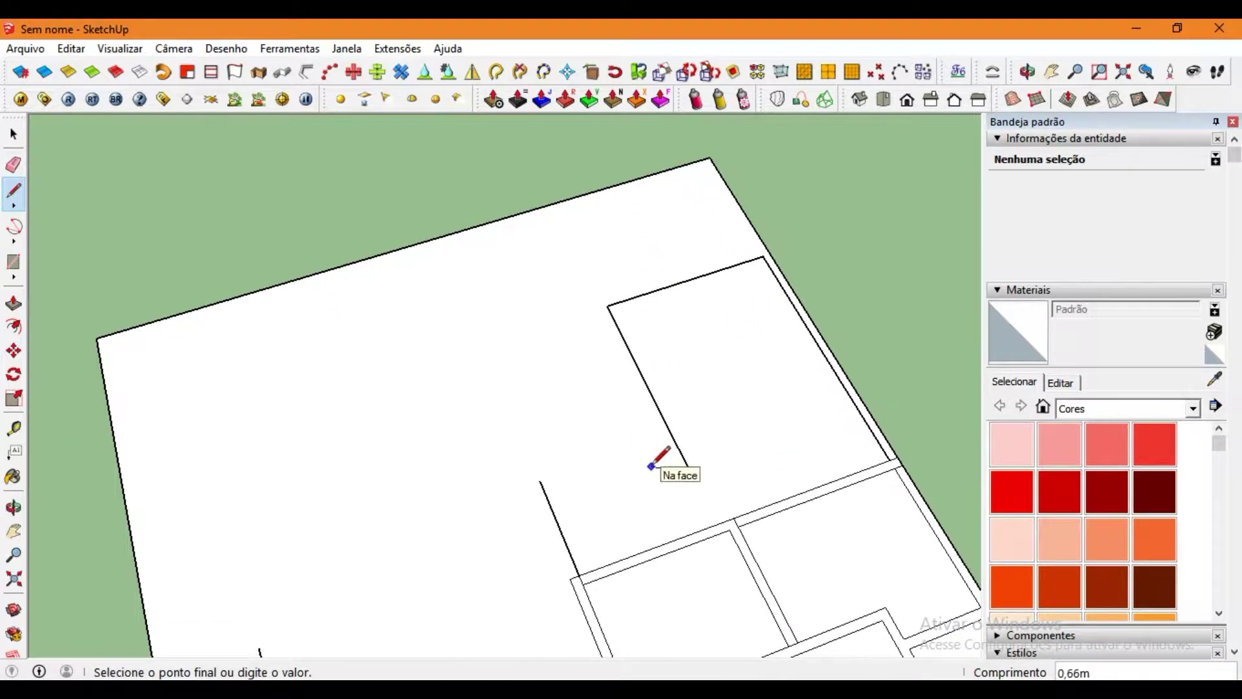
scroll(652, 466, "down", 3)
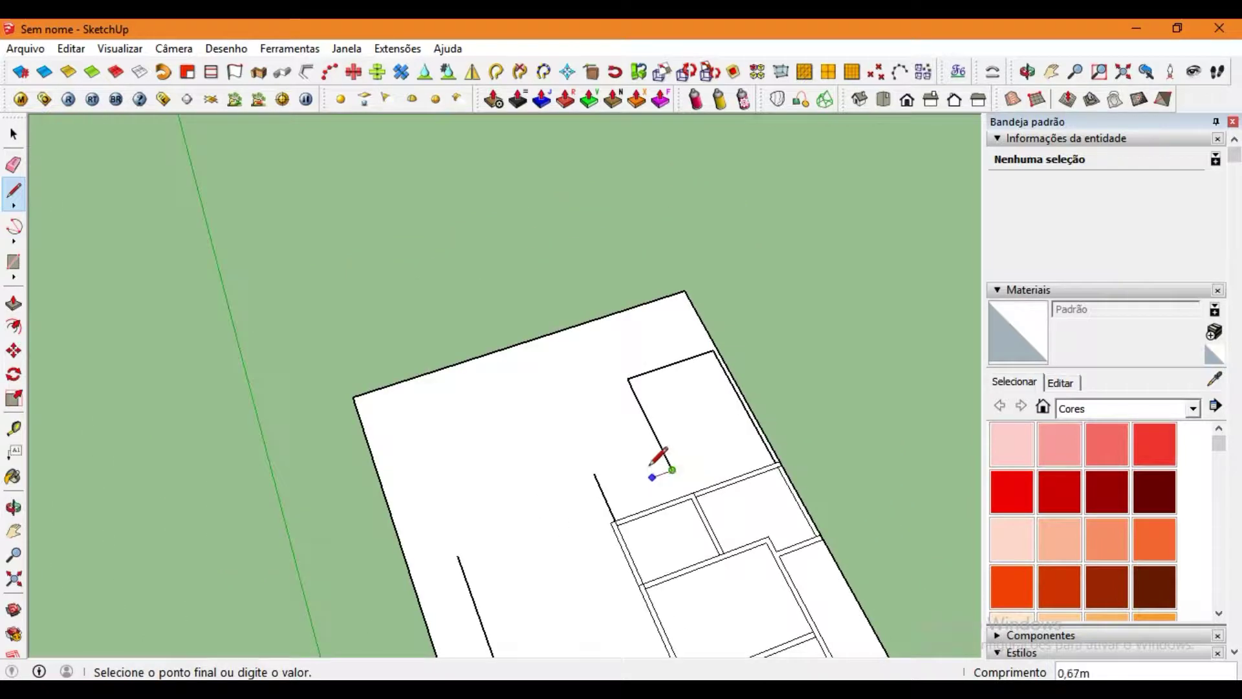
left_click(602, 495)
scroll(602, 496, "up", 3)
Draw the final wall edge from the wall's midpoint to complete the doubled walls.
key("Escape")
scroll(594, 474, "up", 2)
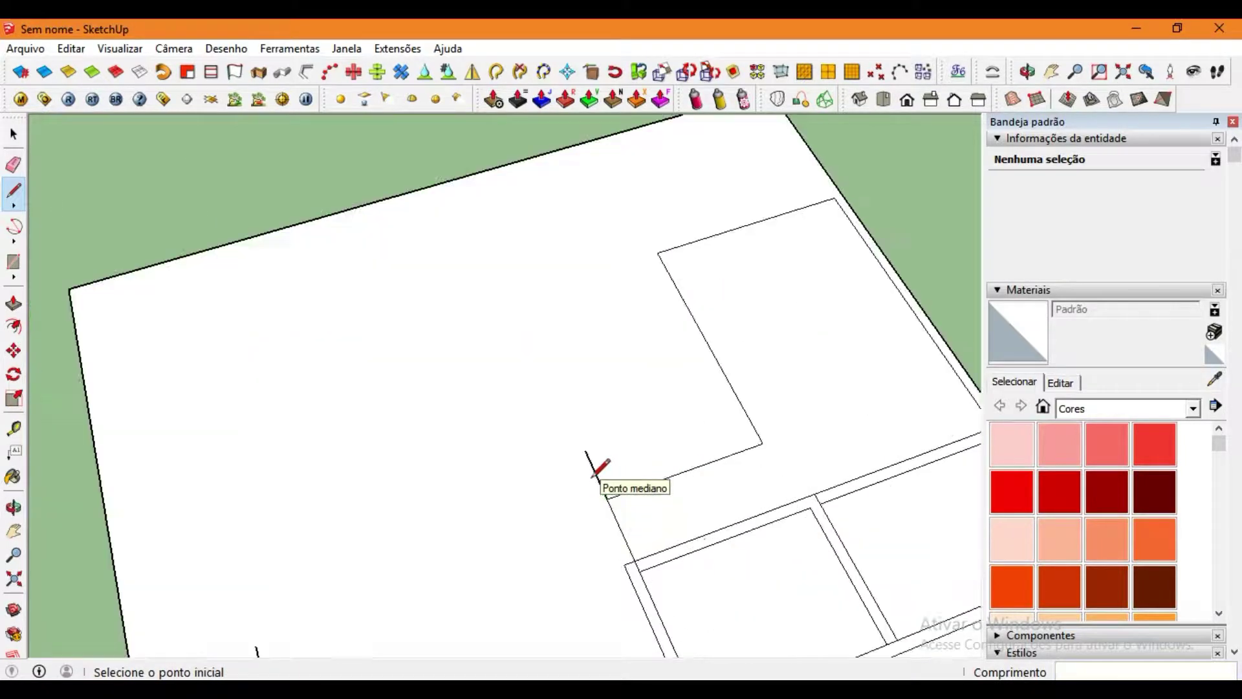
left_click(603, 489)
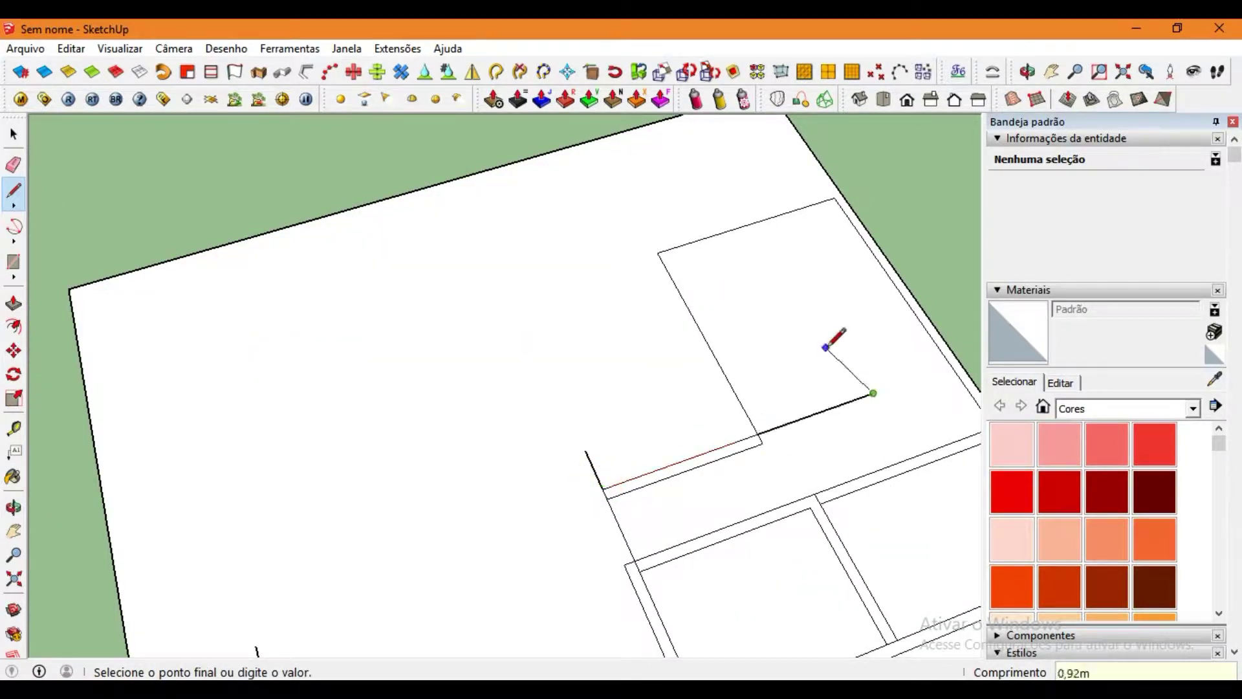
left_click(748, 437)
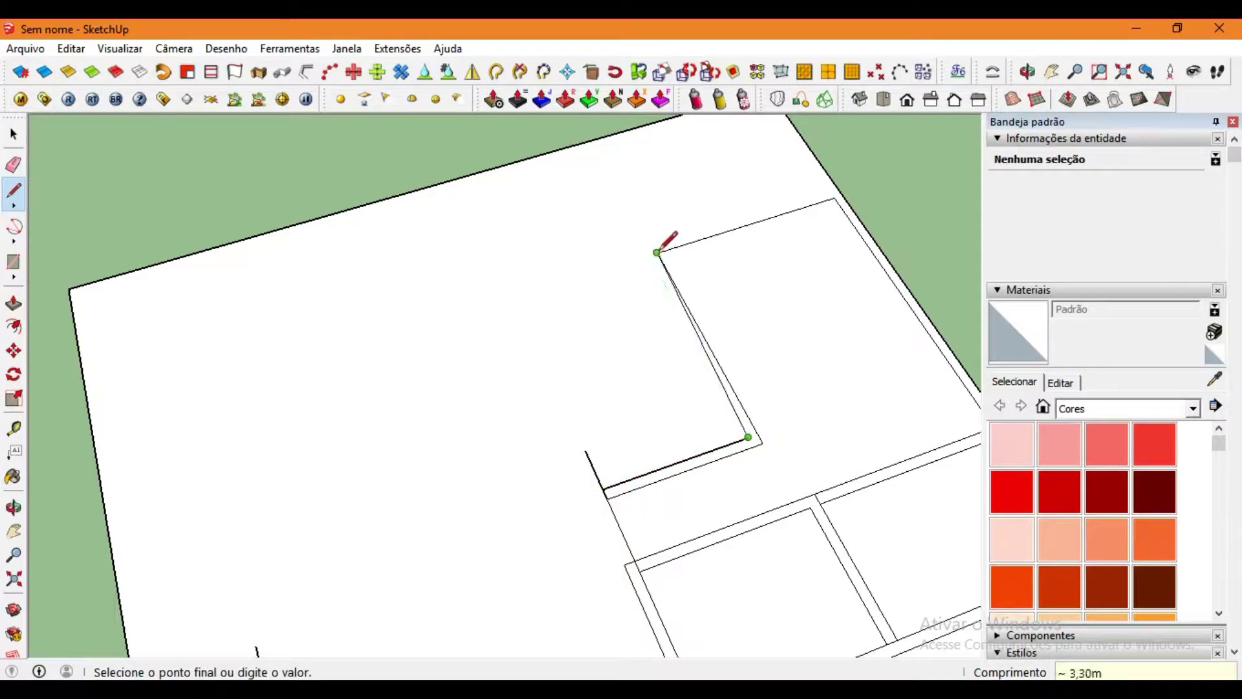
key("Escape")
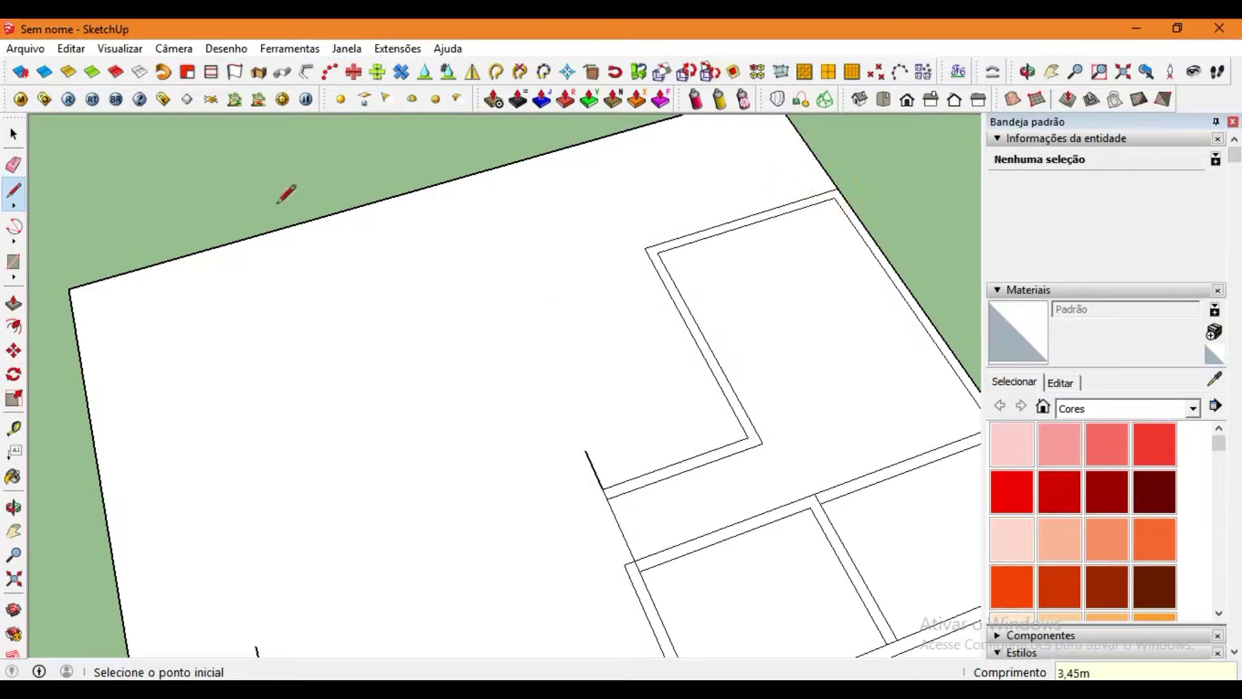
key("e")
middle_click_drag(590, 430, 633, 287)
left_click(14, 190)
Draw a closing edge from the wall corner down to the lower wall.
left_click(653, 271)
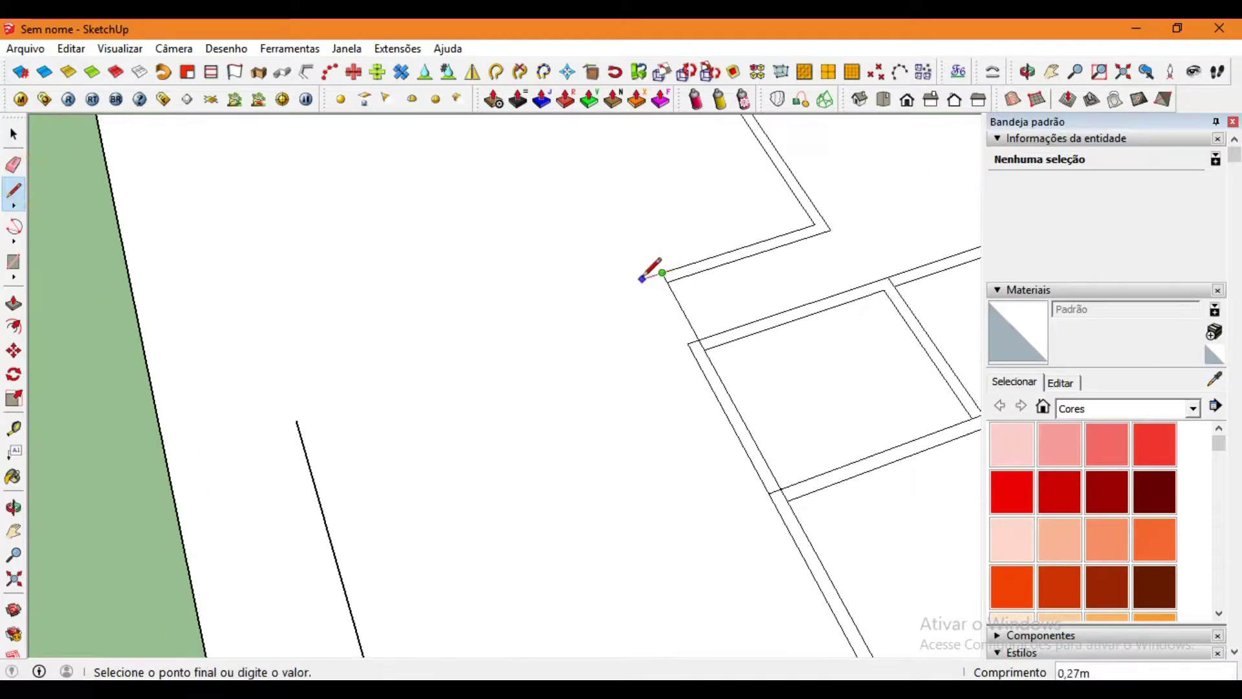
key("Escape")
mouse_move(688, 319)
middle_mouse_down()
mouse_move(784, 434)
mouse_move(469, 365)
middle_mouse_up()
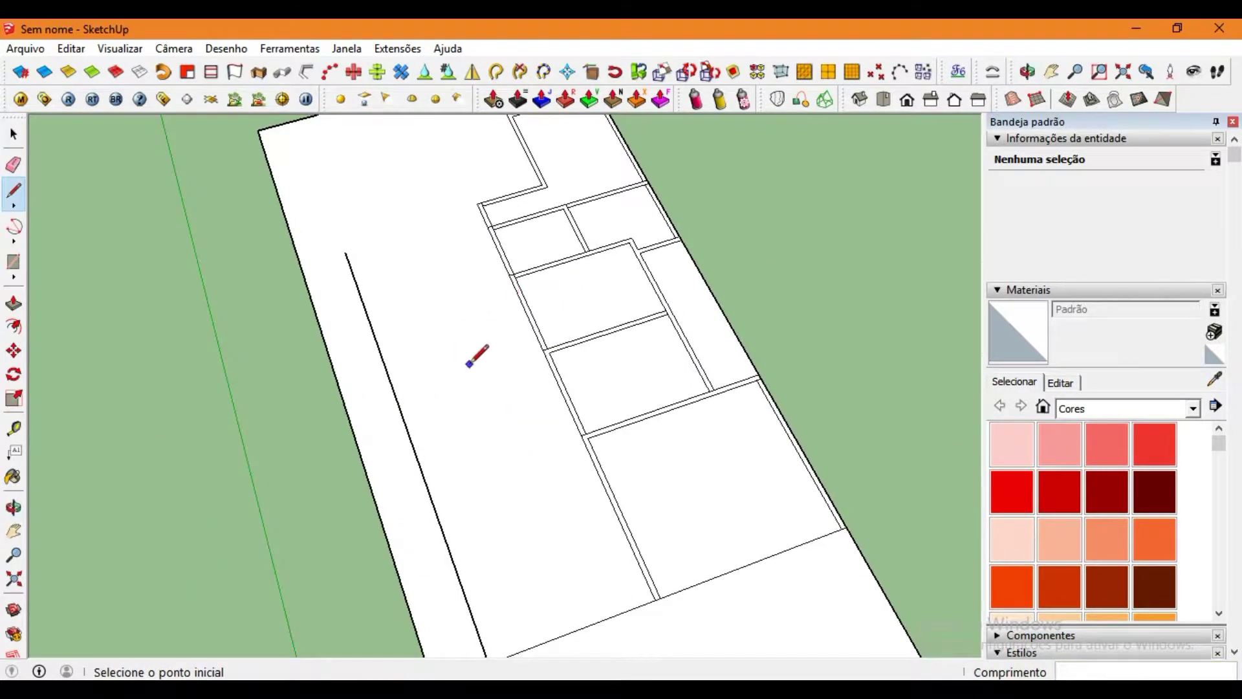
left_click(508, 272)
scroll(551, 285, "up", 1)
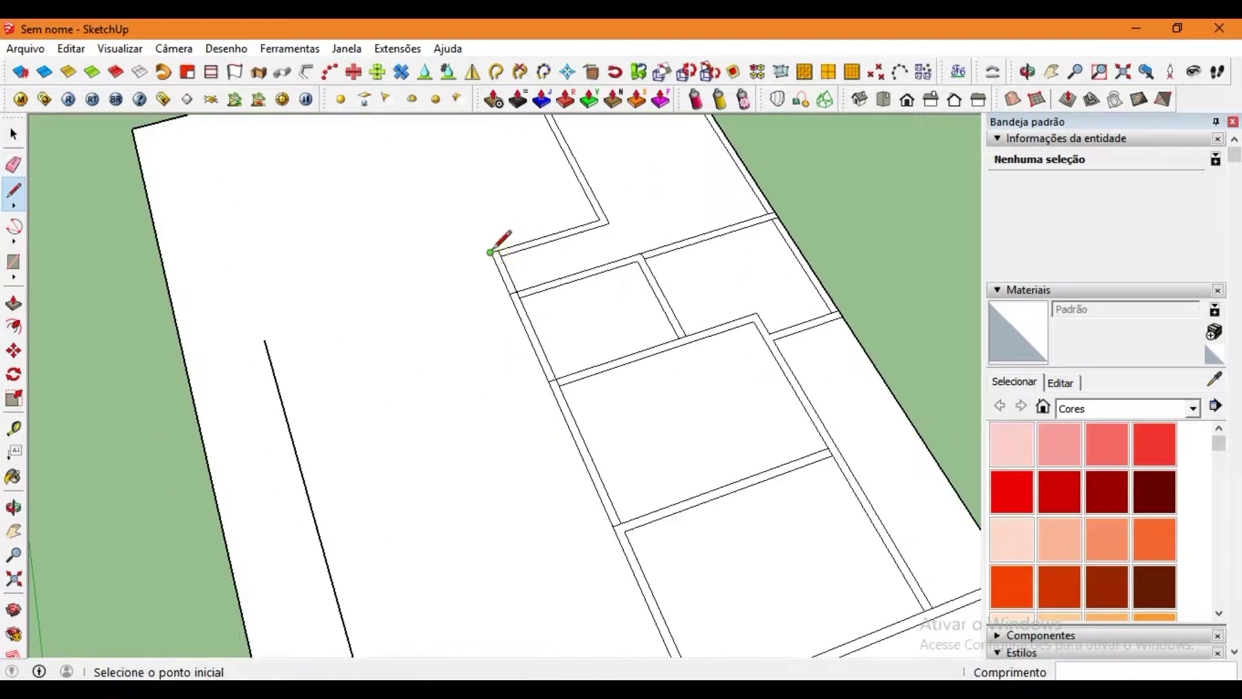
scroll(494, 243, "up", 2)
key("Escape")
scroll(452, 227, "up", 2)
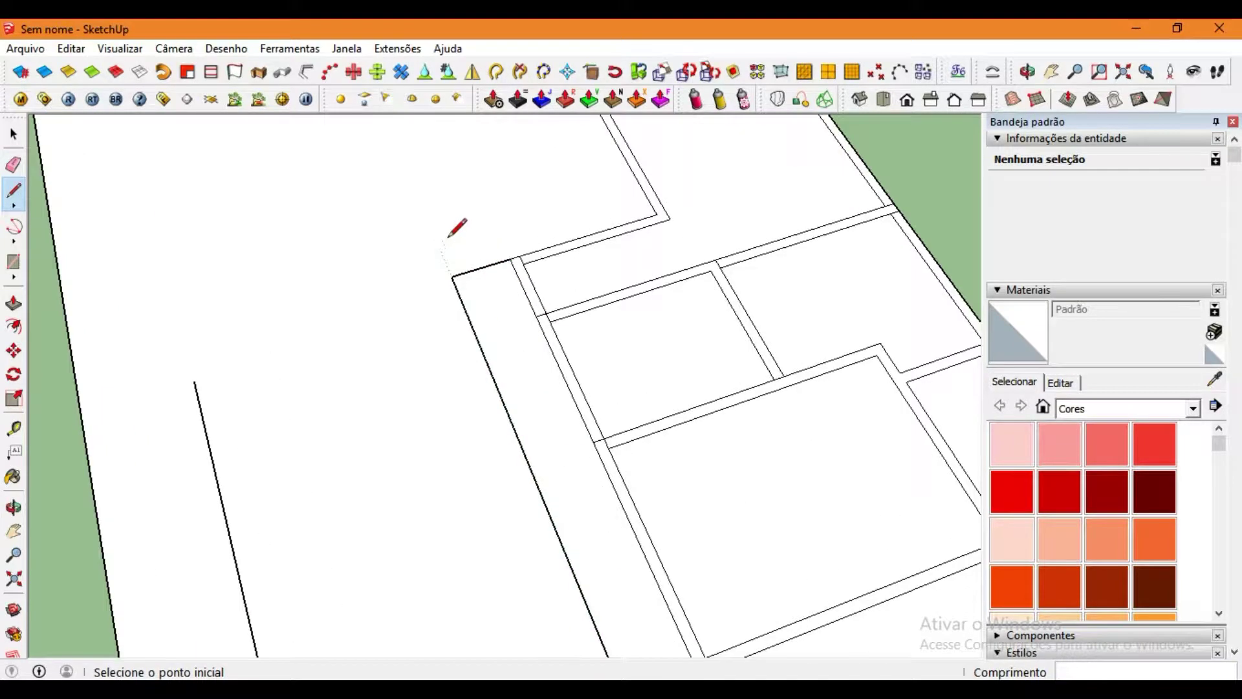
scroll(535, 249, "up", 2)
left_click(505, 272)
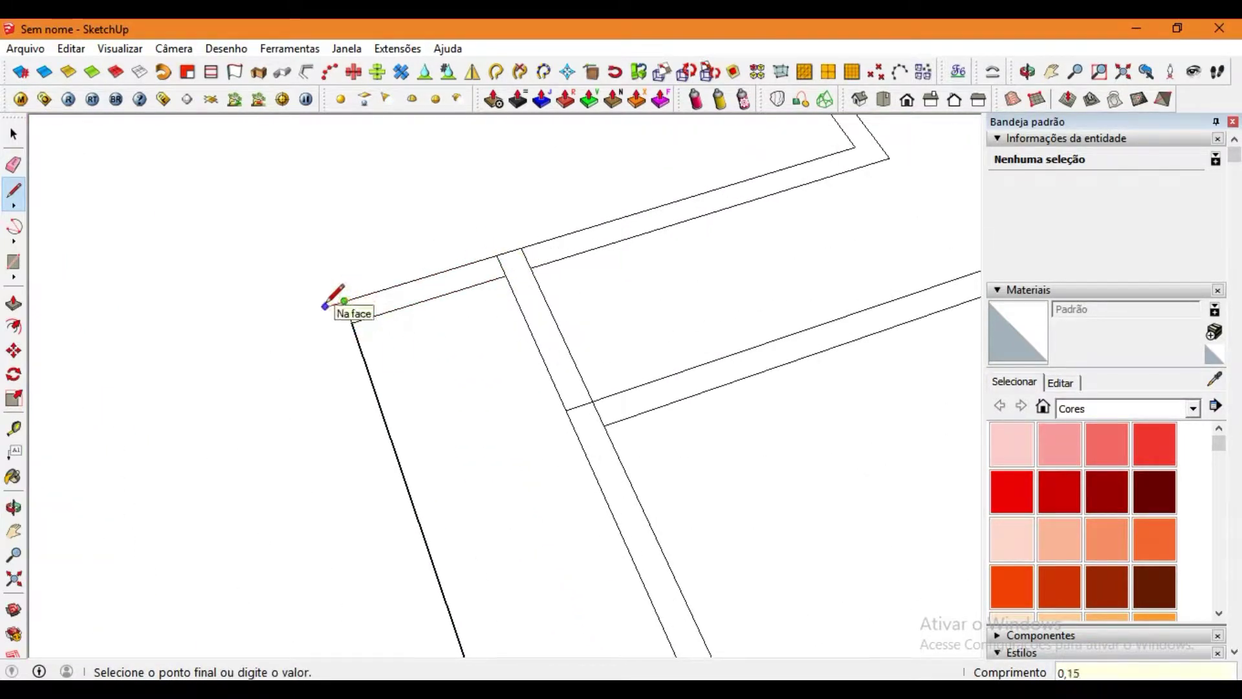
scroll(380, 477, "down", 3)
scroll(453, 518, "up", 1)
left_click(518, 569)
scroll(516, 432, "up", 2)
scroll(453, 336, "up", 2)
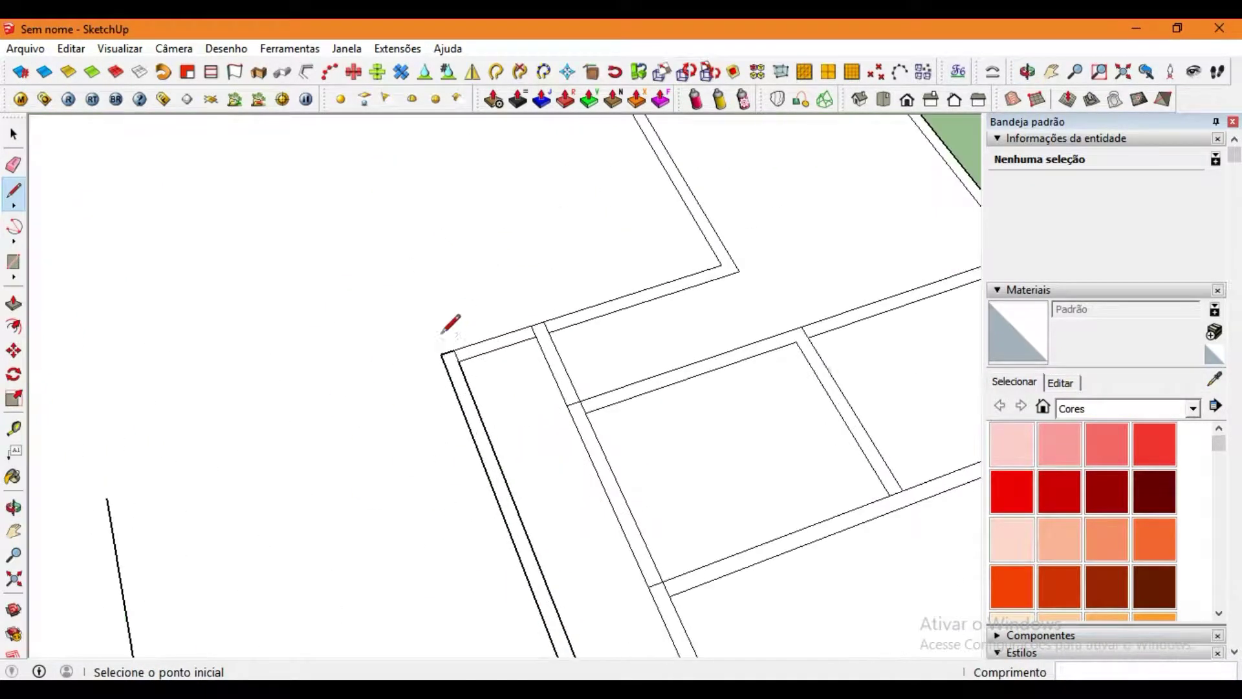
Draw two lines linking the wall corners to the wall edge, closing those outlines.
left_click(440, 354)
left_click(396, 238)
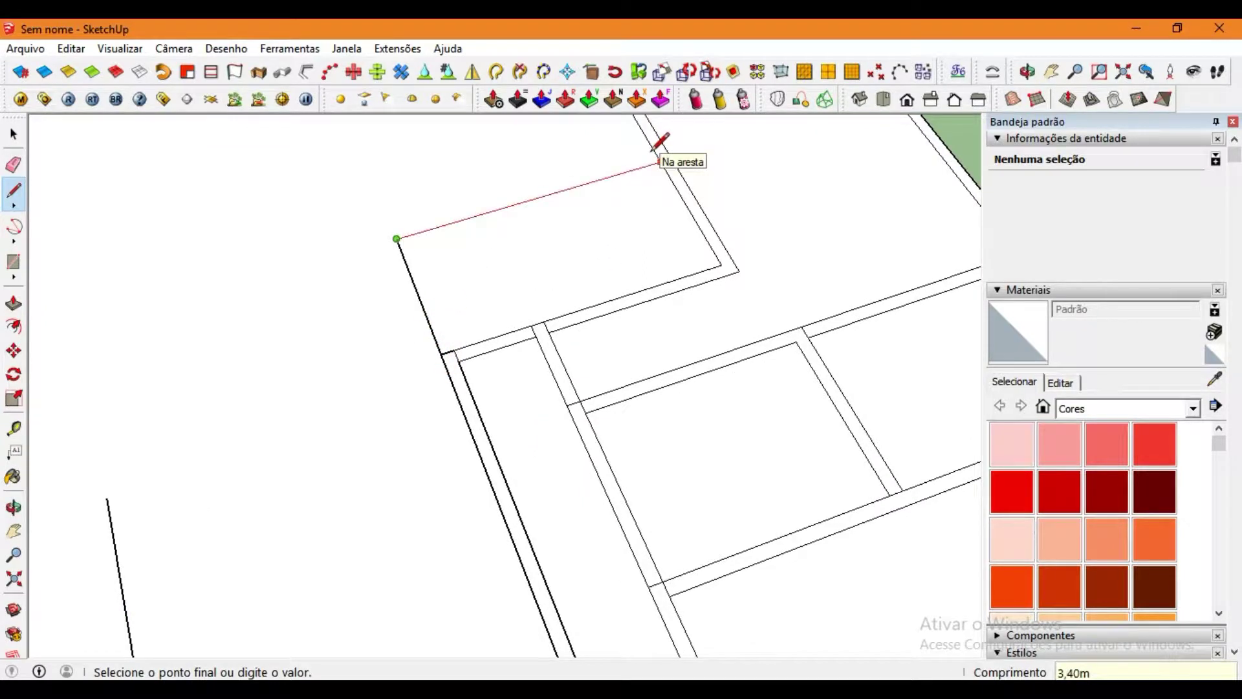
left_click(660, 163)
left_click(455, 350)
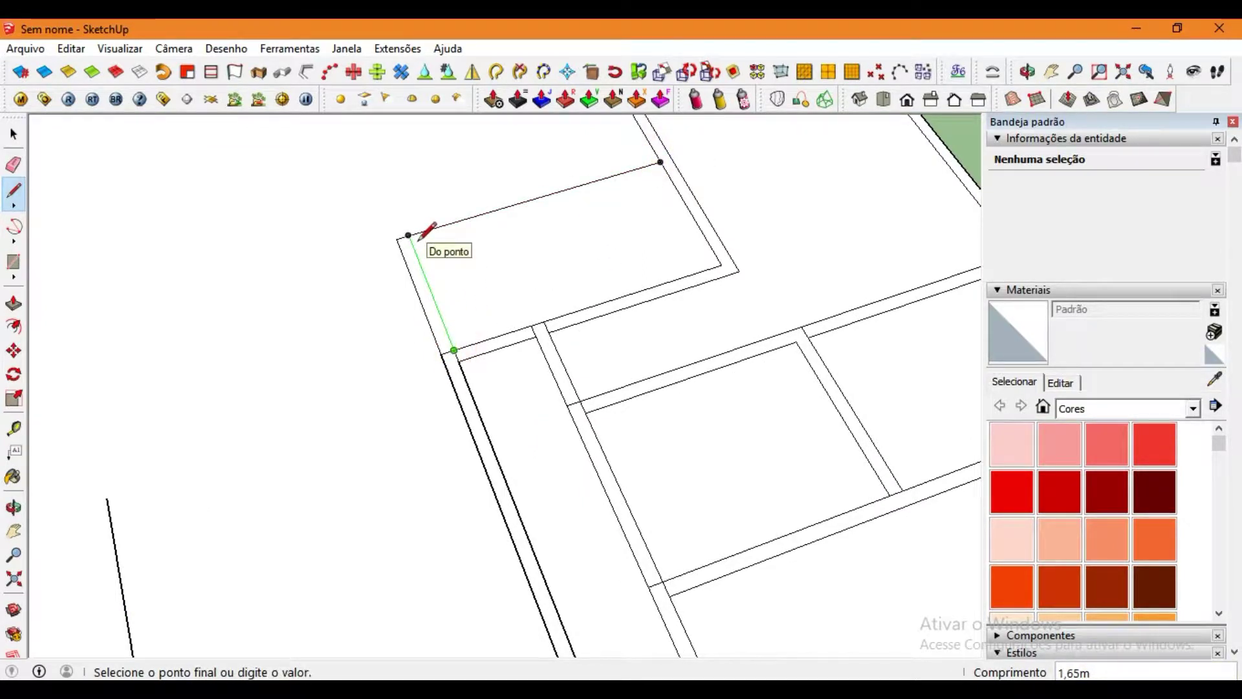
left_click(413, 245)
left_click(673, 162)
scroll(465, 328, "down", 3)
mouse_move(466, 327)
middle_mouse_down()
mouse_move(553, 356)
mouse_move(550, 304)
middle_mouse_up()
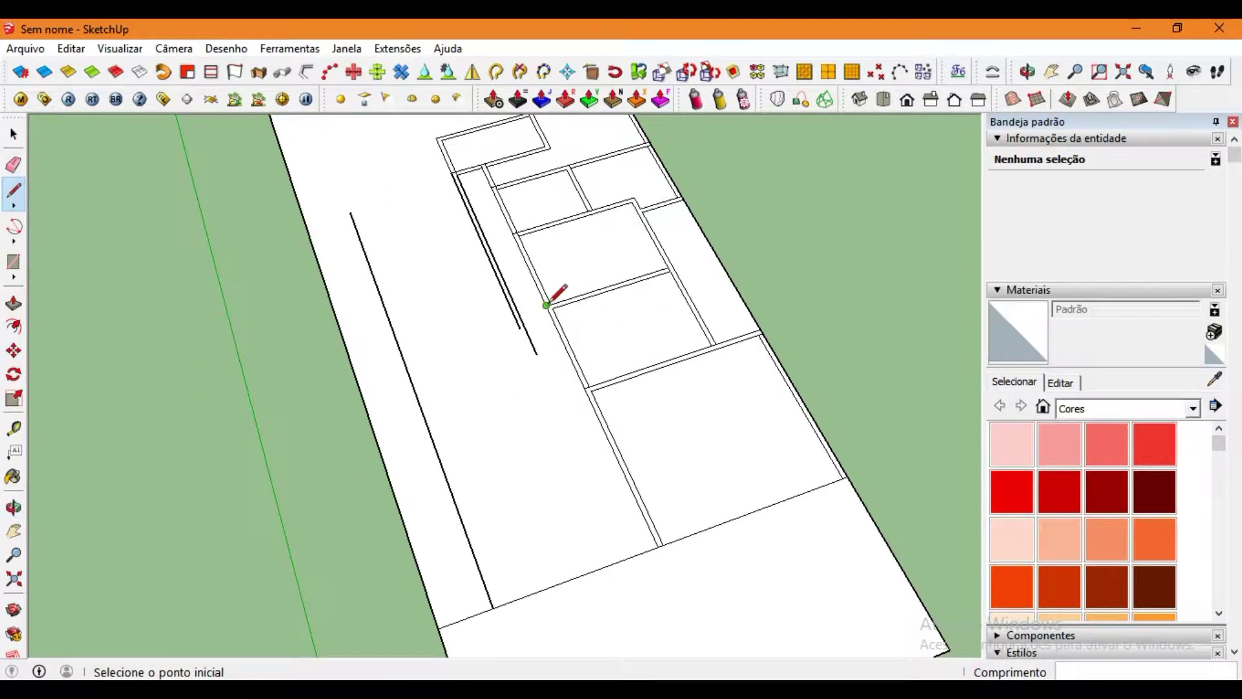
scroll(569, 324, "up", 3)
Draw two lines from the wall endpoints out to the left.
left_click(555, 301)
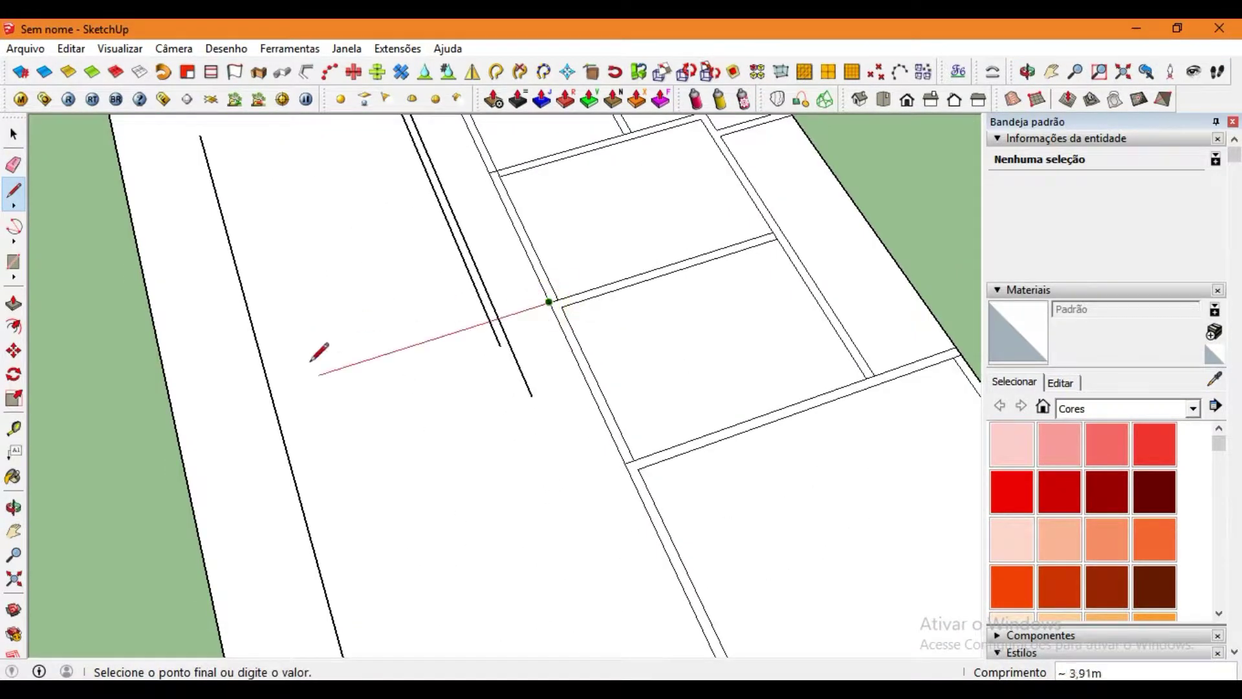
left_click(271, 391)
scroll(556, 317, "down", 2)
left_click(435, 330)
left_click(111, 430)
middle_click_drag(110, 430, 540, 310)
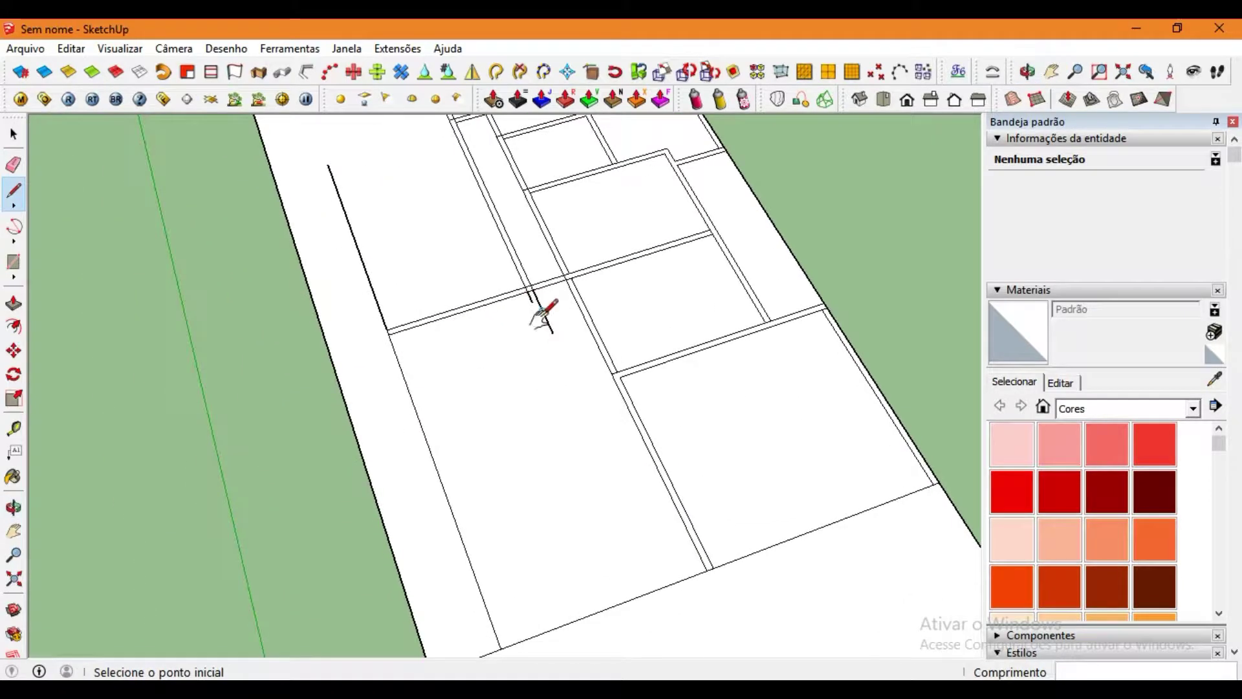
scroll(494, 486, "up", 2)
scroll(470, 521, "up", 1)
left_click(471, 521)
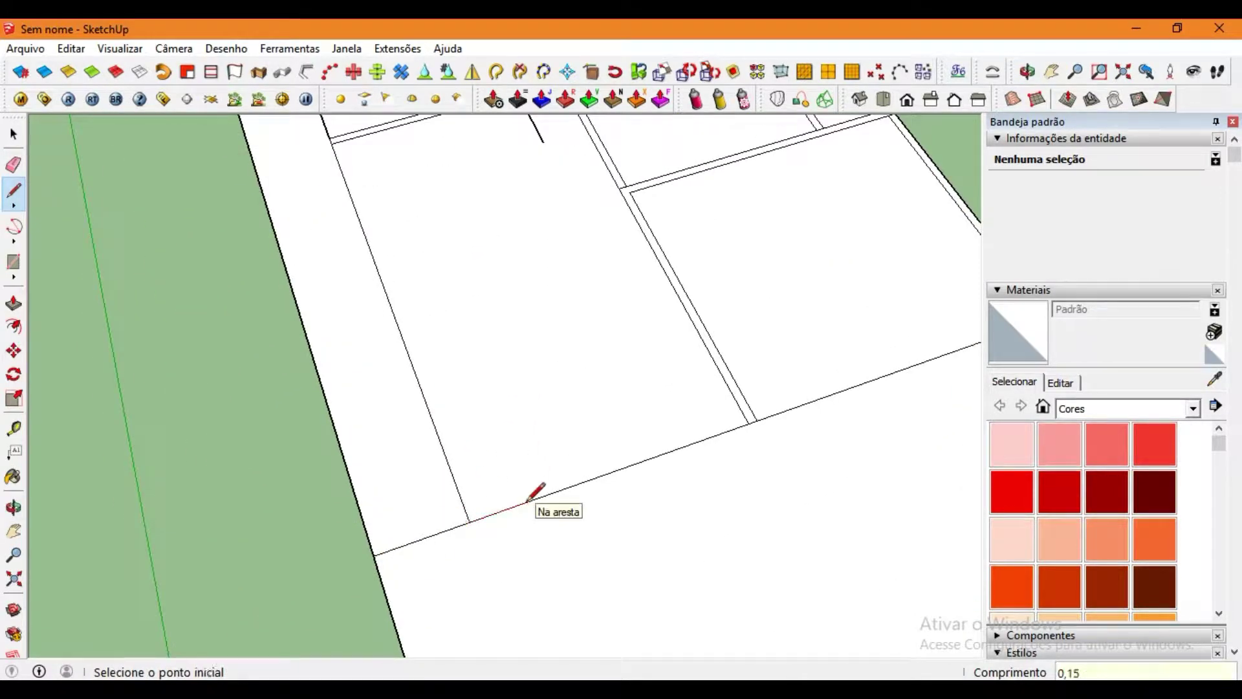
mouse_move(528, 500)
middle_mouse_down()
mouse_move(452, 393)
mouse_move(604, 333)
middle_mouse_up()
scroll(493, 371, "down", 3)
scroll(476, 483, "up", 3)
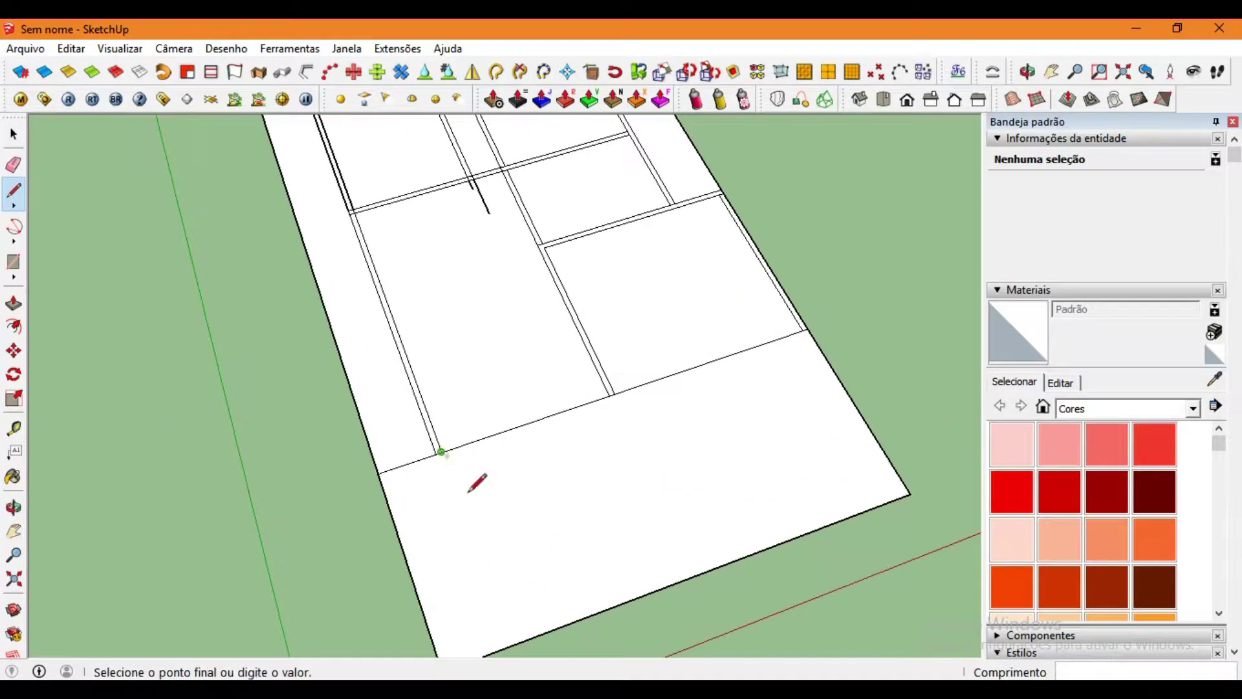
Close another wall corner with a line and erase stray edges.
key("Escape")
scroll(479, 459, "up", 2)
left_click(422, 449)
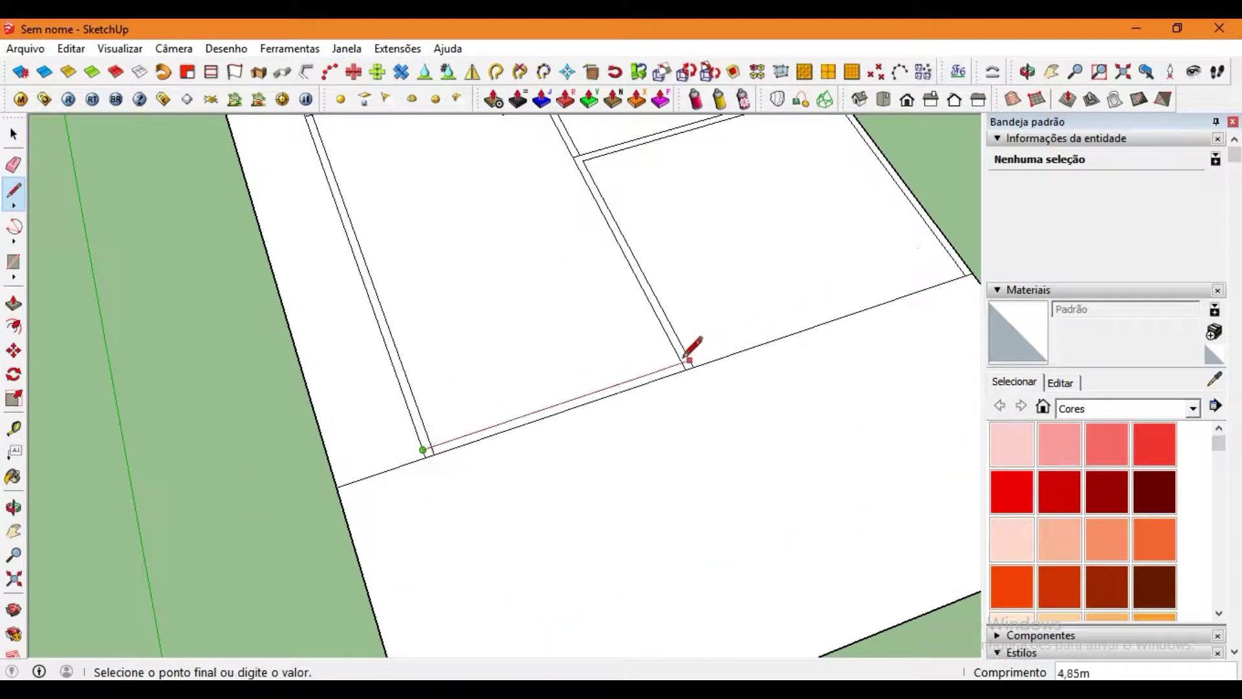
left_click(687, 360)
scroll(691, 354, "up", 1)
scroll(632, 410, "down", 5)
key("e")
scroll(625, 408, "up", 5)
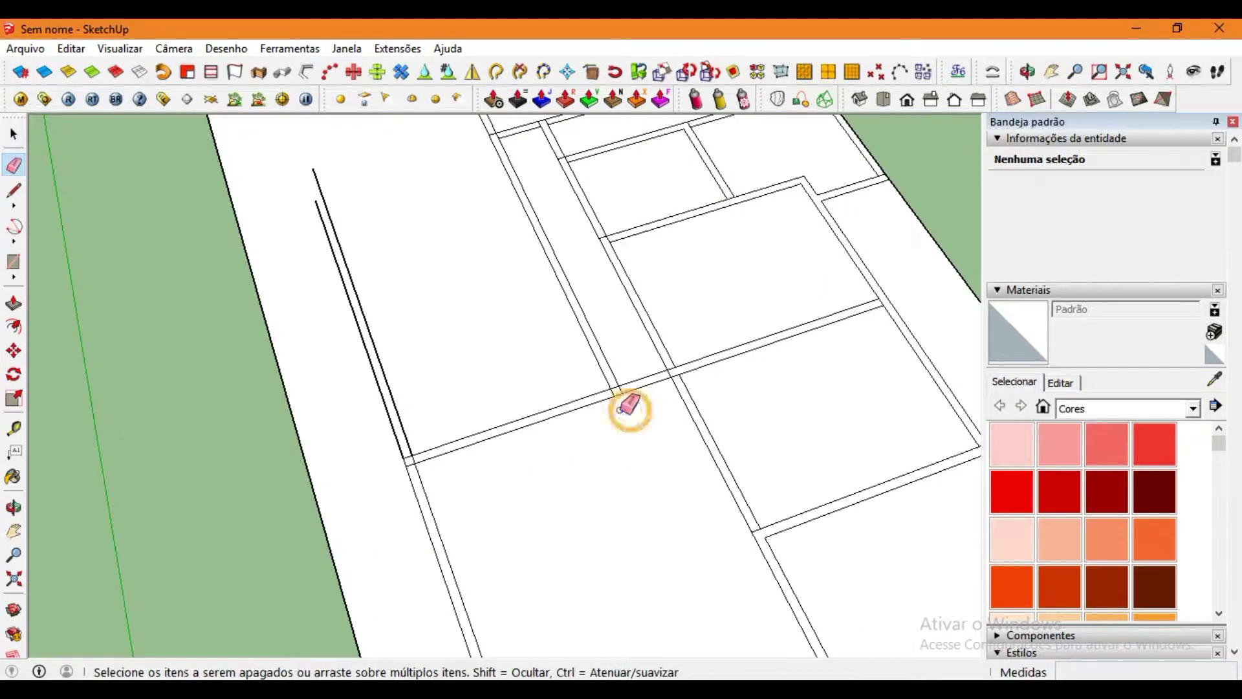
Draw two parallel wall lines from the junction down to the lower wall, forming a new room.
left_click(13, 190)
middle_click_drag(751, 394, 627, 430)
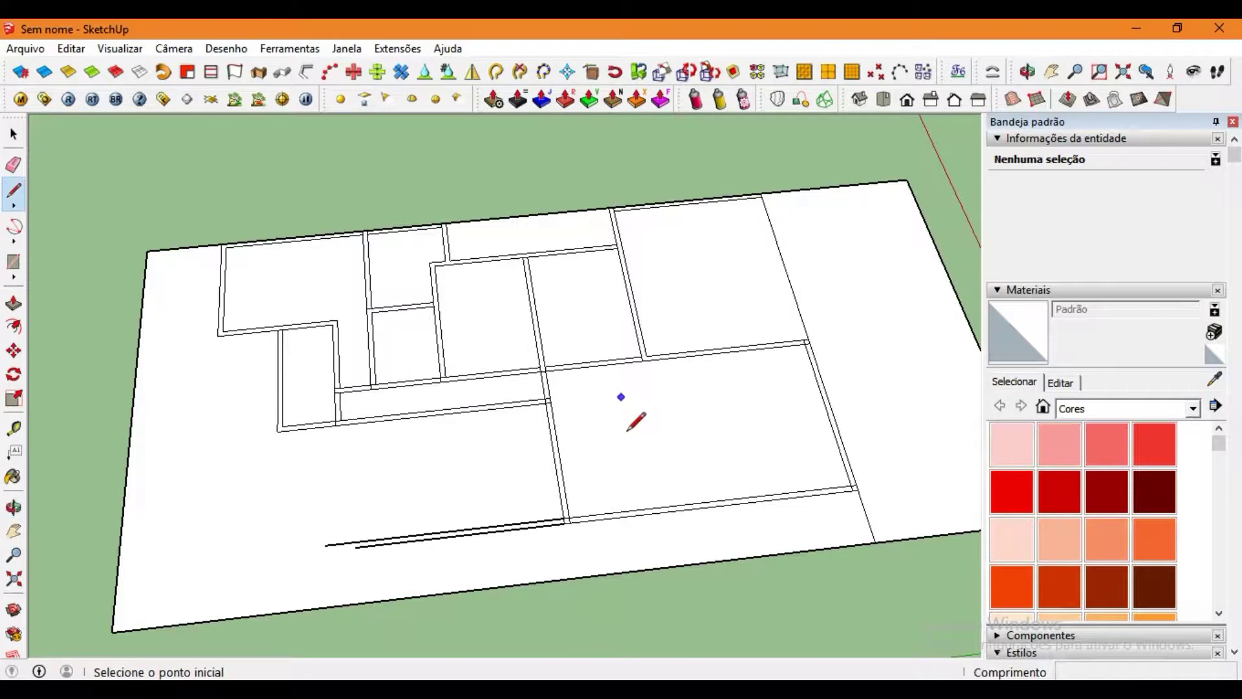
scroll(573, 367, "up", 3)
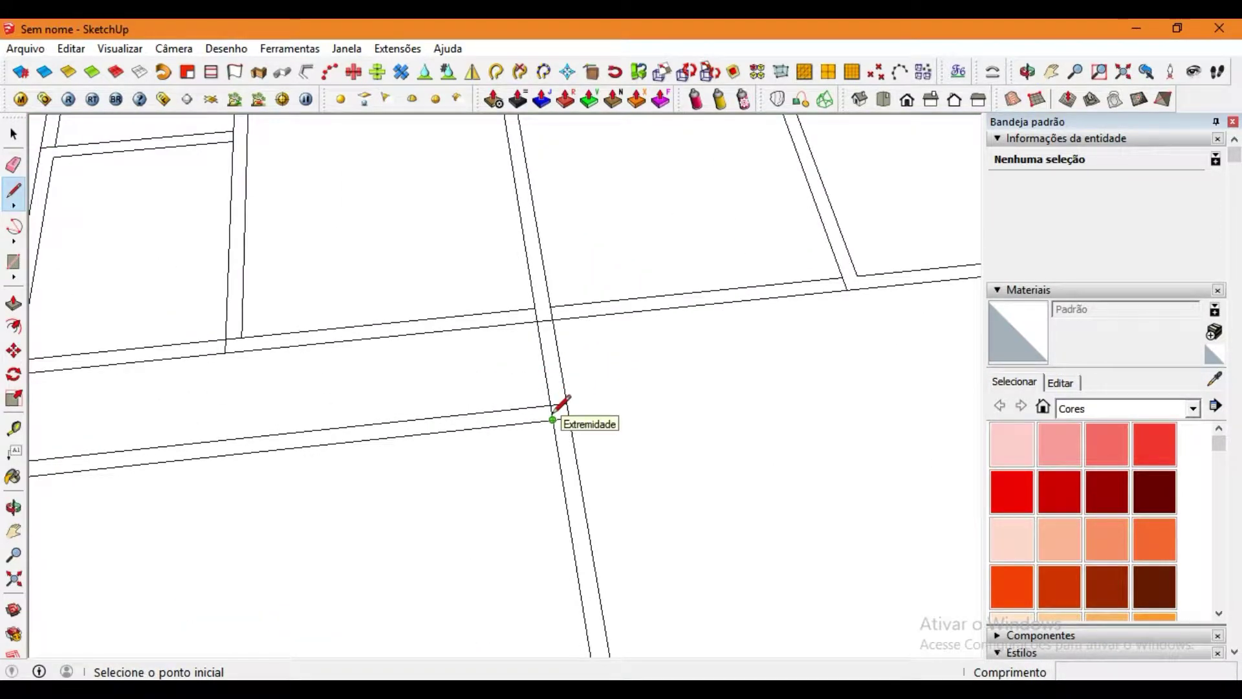
middle_click_drag(555, 411, 583, 405)
scroll(582, 405, "up", 2)
left_click(585, 370)
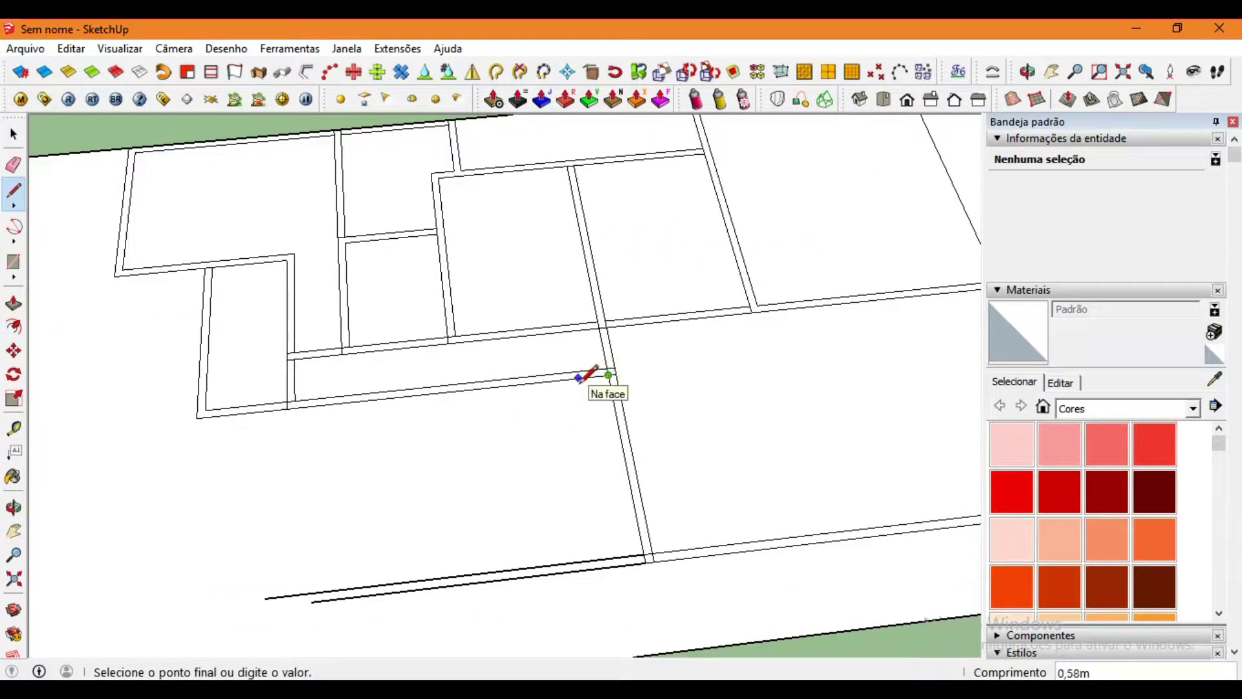
left_click(608, 374)
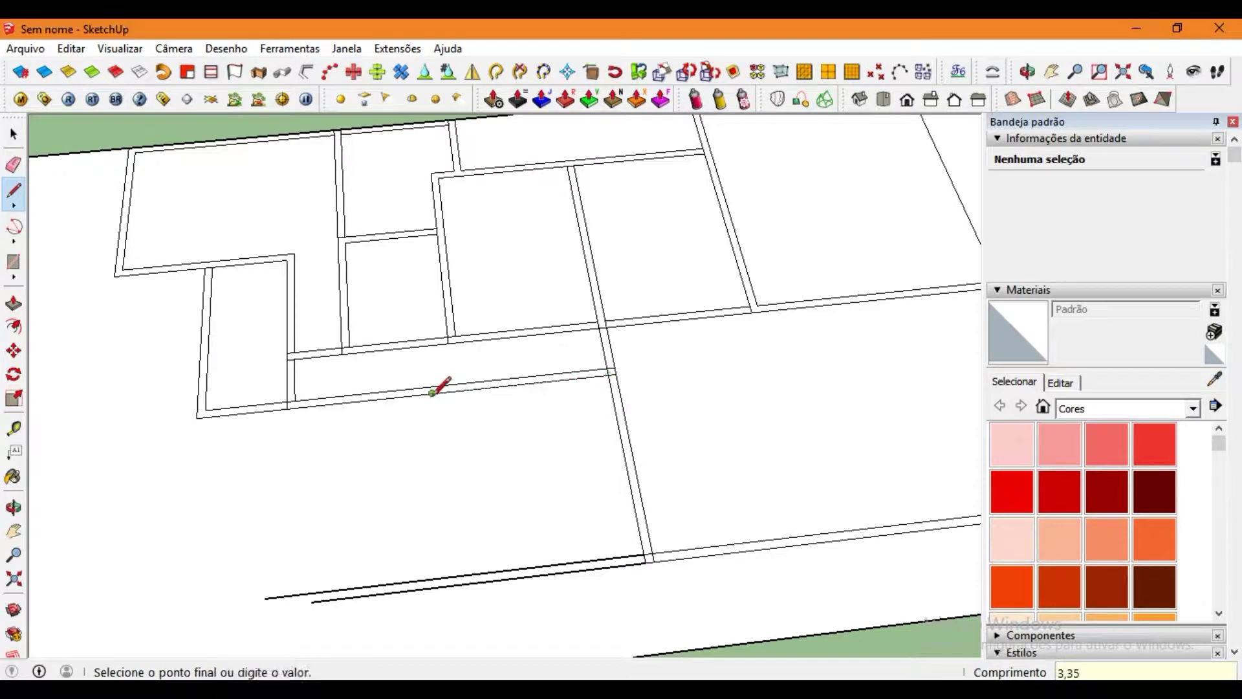
left_click(447, 574)
scroll(433, 387, "up", 2)
left_click(419, 388)
scroll(436, 394, "down", 2)
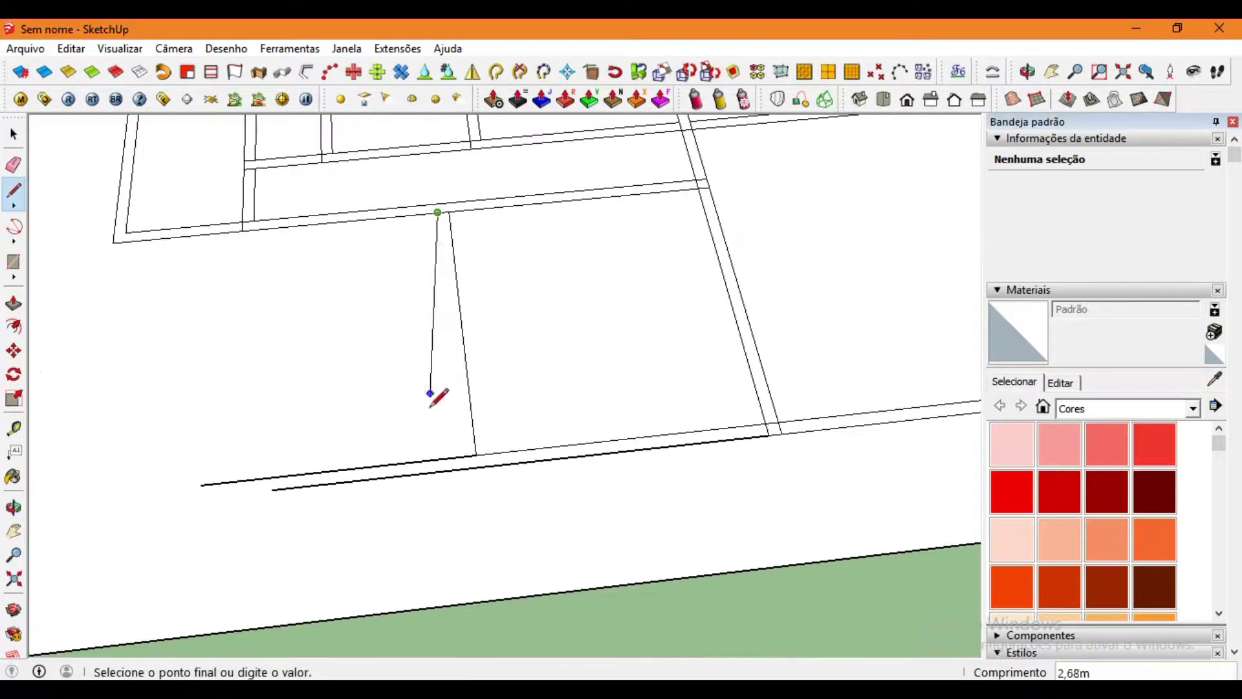
left_click(471, 291)
scroll(430, 360, "down", 1)
scroll(499, 429, "up", 2)
Erase the two overhanging wall lines with the Eraser.
key("e")
left_click_drag(440, 453, 444, 410)
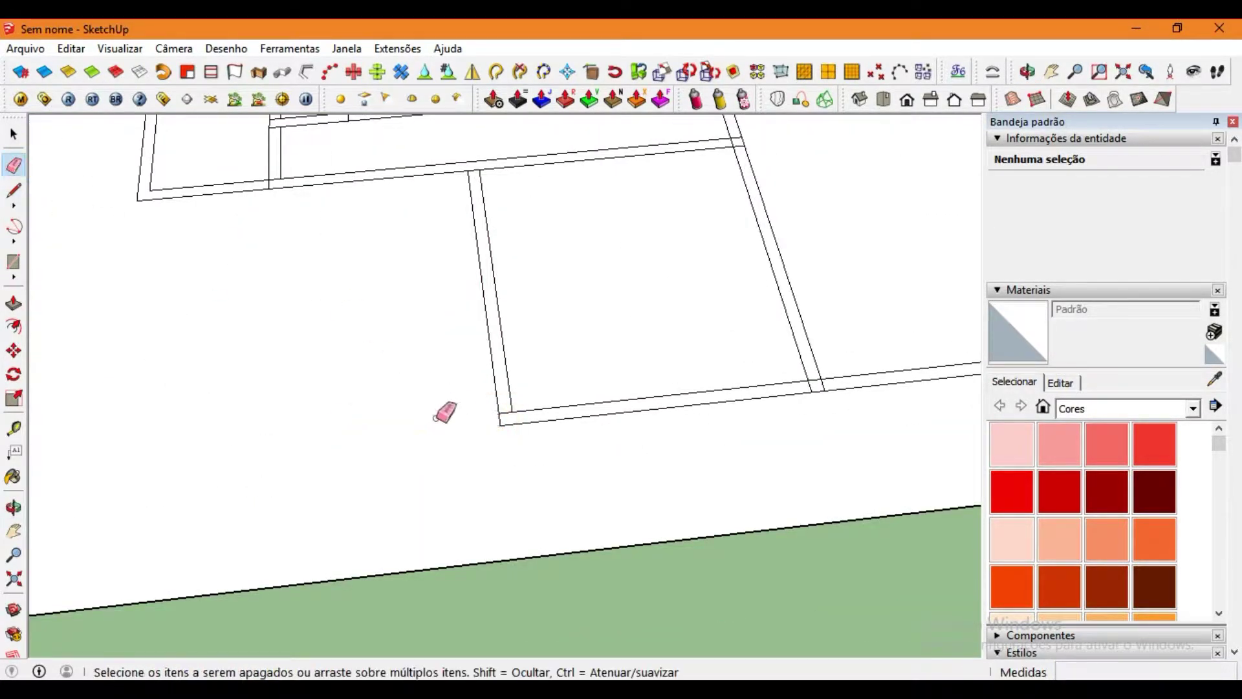
scroll(505, 411, "up", 2)
scroll(632, 386, "up", 1)
scroll(666, 354, "down", 2)
scroll(667, 355, "up", 2)
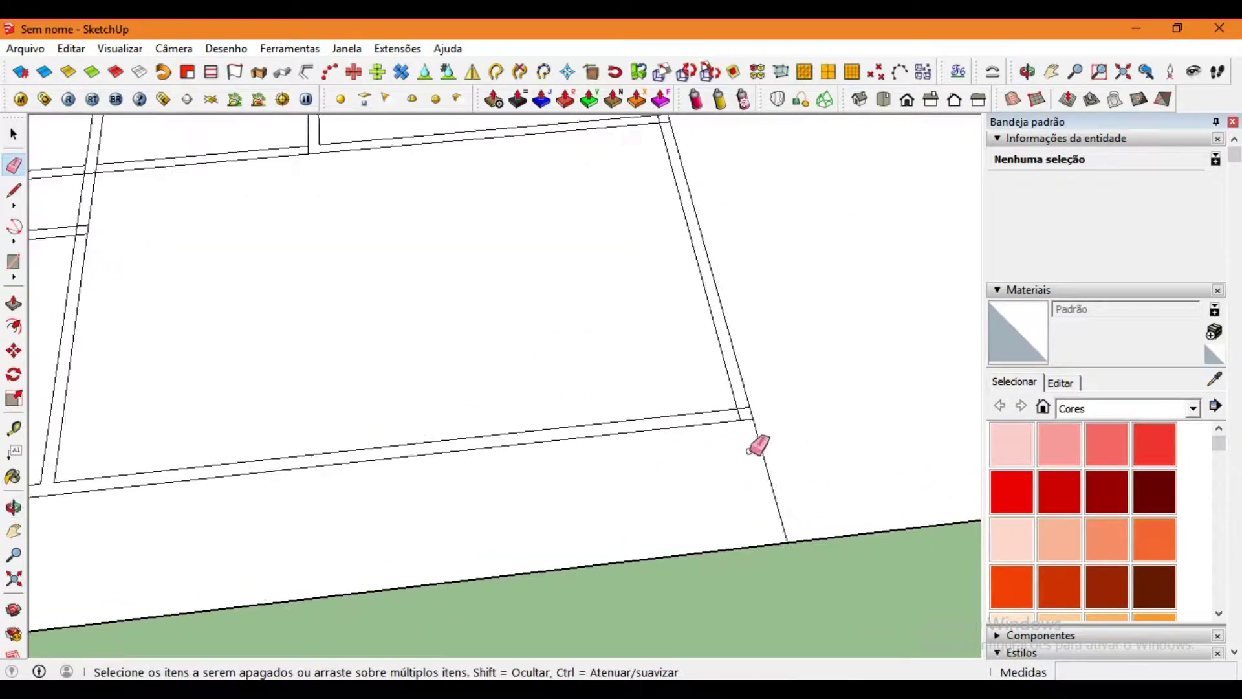
scroll(755, 435, "up", 1)
scroll(729, 397, "up", 2)
scroll(728, 338, "down", 2)
scroll(728, 338, "down", 5)
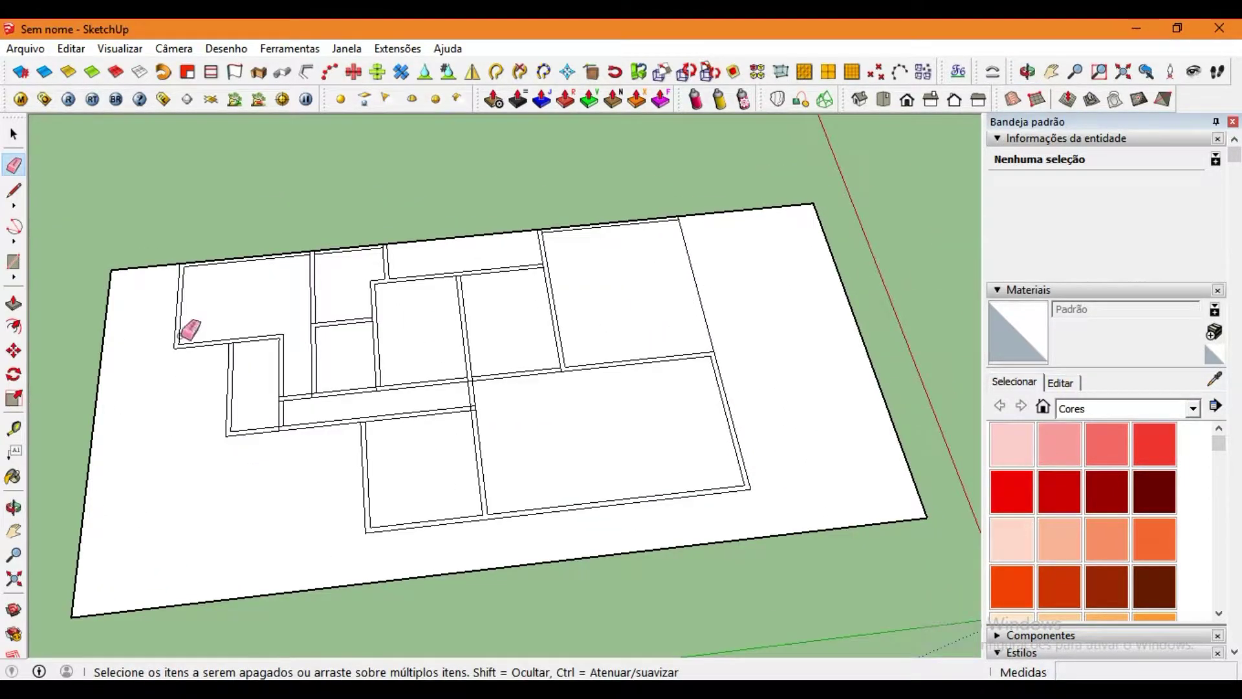
Orbit and zoom around the floor plan to check each wall junction.
mouse_move(188, 327)
middle_mouse_down()
mouse_move(472, 359)
mouse_move(549, 283)
mouse_move(580, 133)
middle_mouse_up()
scroll(549, 283, "up", 3)
scroll(576, 208, "down", 2)
scroll(461, 382, "down", 3)
scroll(671, 297, "up", 5)
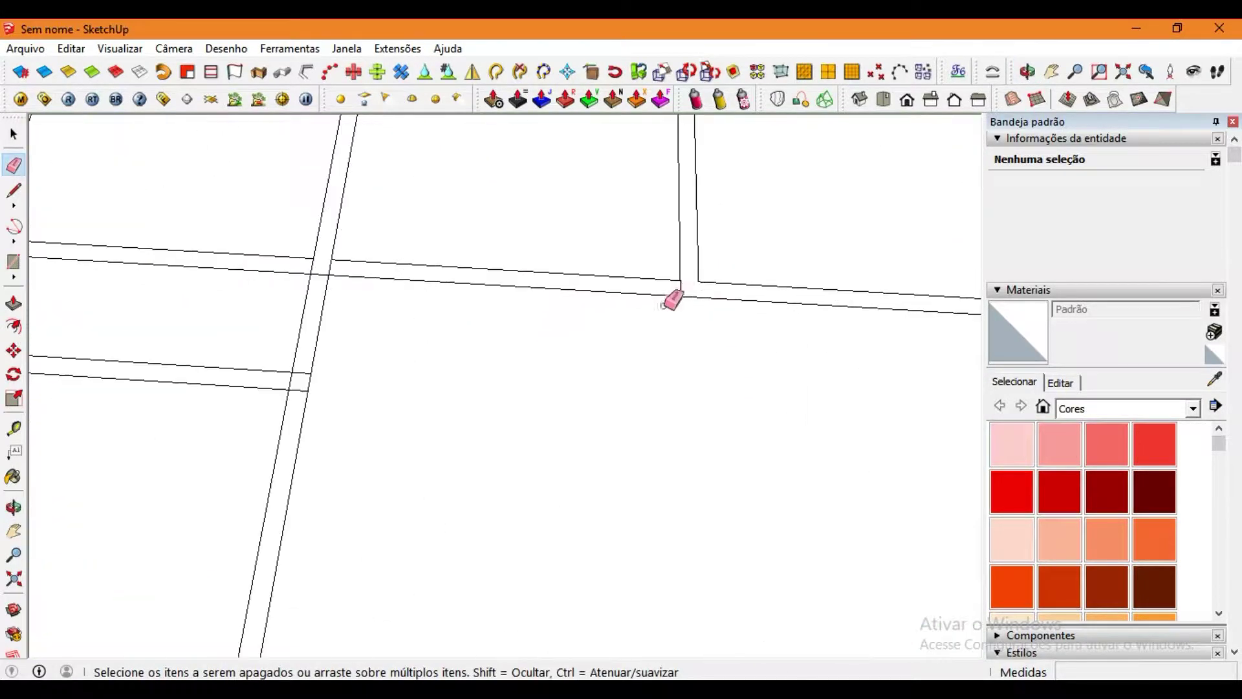
scroll(343, 264, "up", 1)
scroll(513, 471, "down", 2)
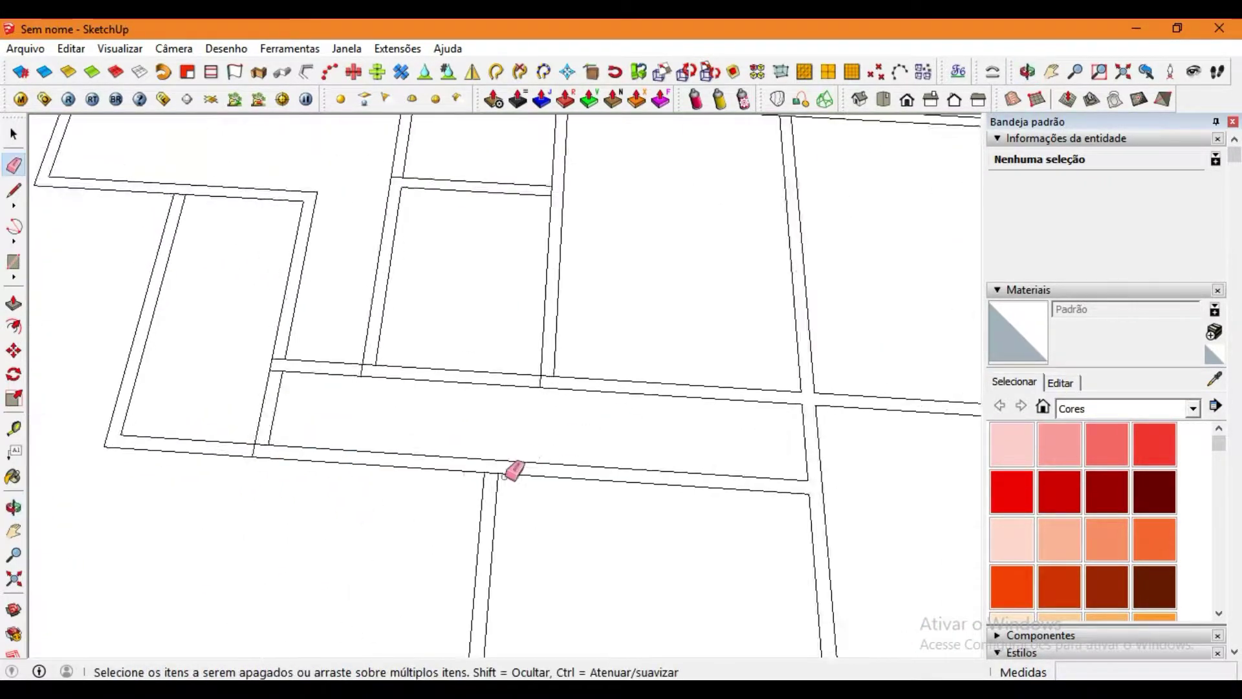
scroll(498, 456, "up", 1)
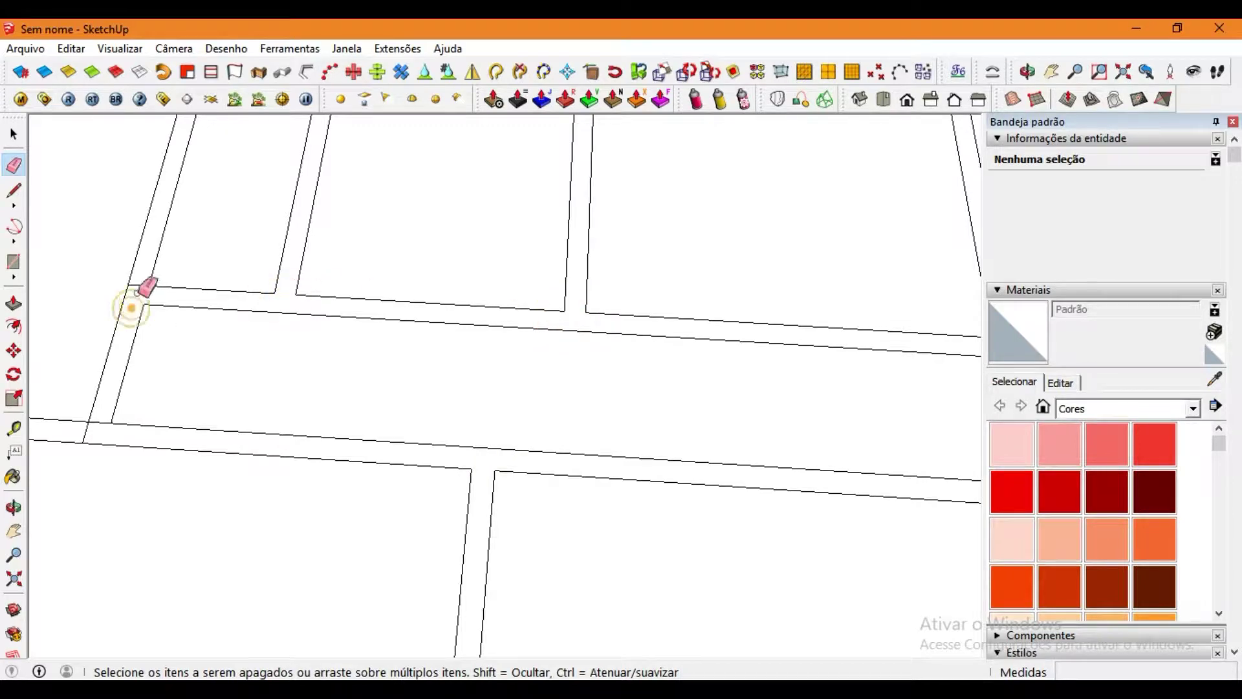
scroll(102, 420, "down", 3)
scroll(513, 402, "up", 3)
middle_click_drag(763, 379, 607, 210)
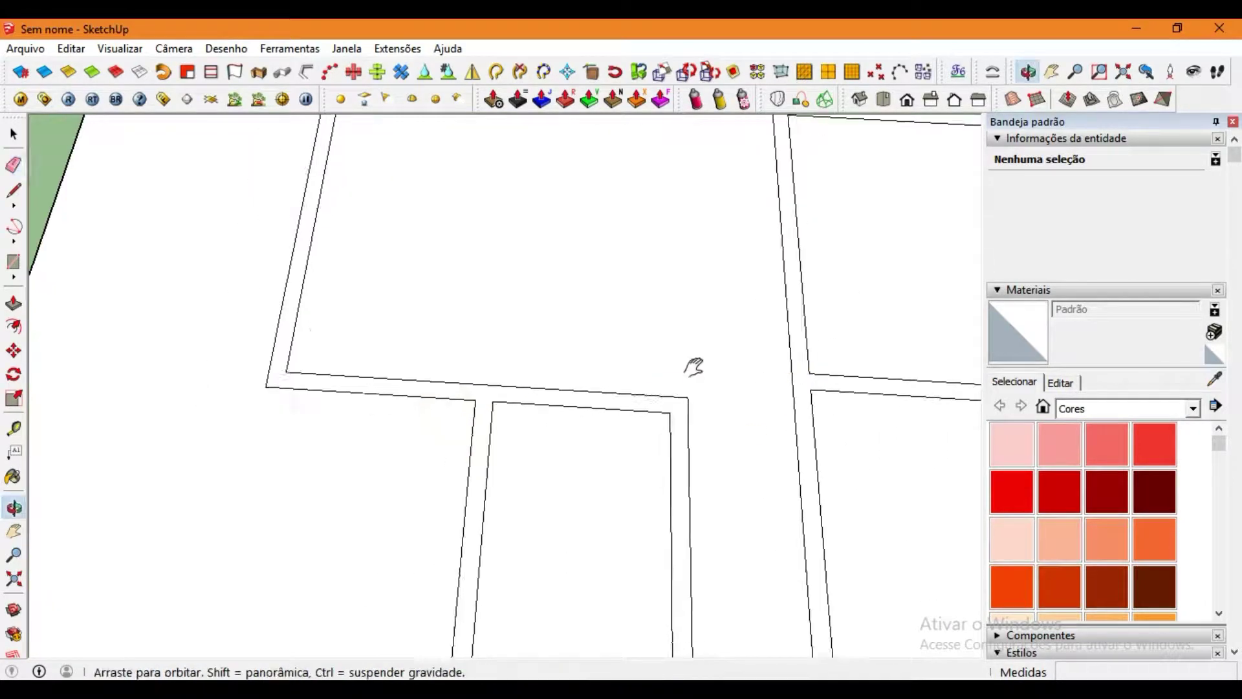
scroll(680, 439, "down", 3)
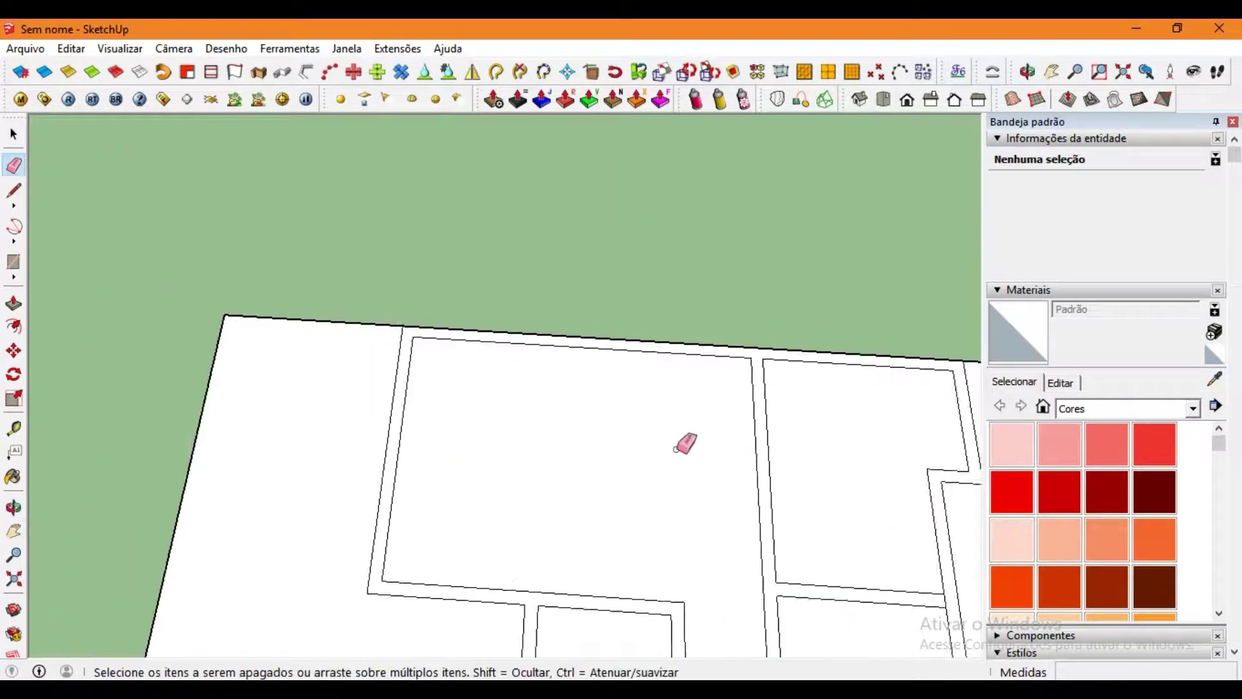
scroll(799, 409, "up", 1)
scroll(605, 472, "down", 2)
scroll(385, 328, "up", 3)
scroll(600, 478, "down", 4)
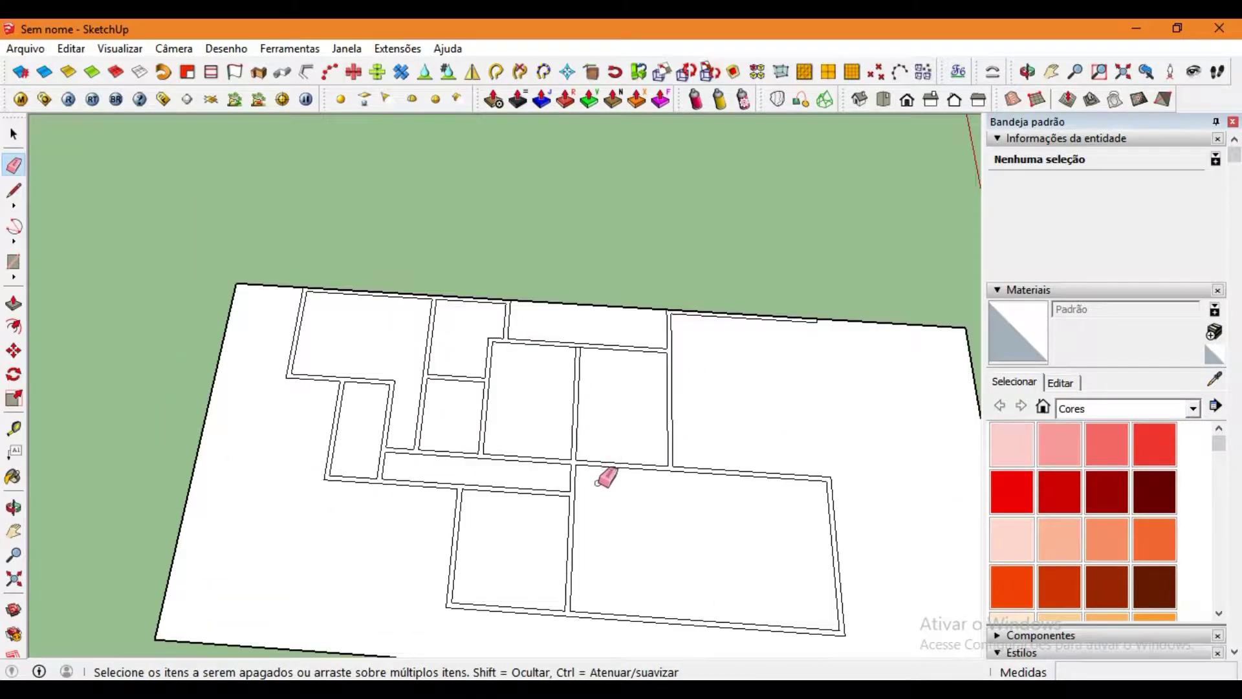
scroll(597, 431, "up", 1)
scroll(596, 432, "down", 2)
middle_click_drag(679, 507, 327, 430)
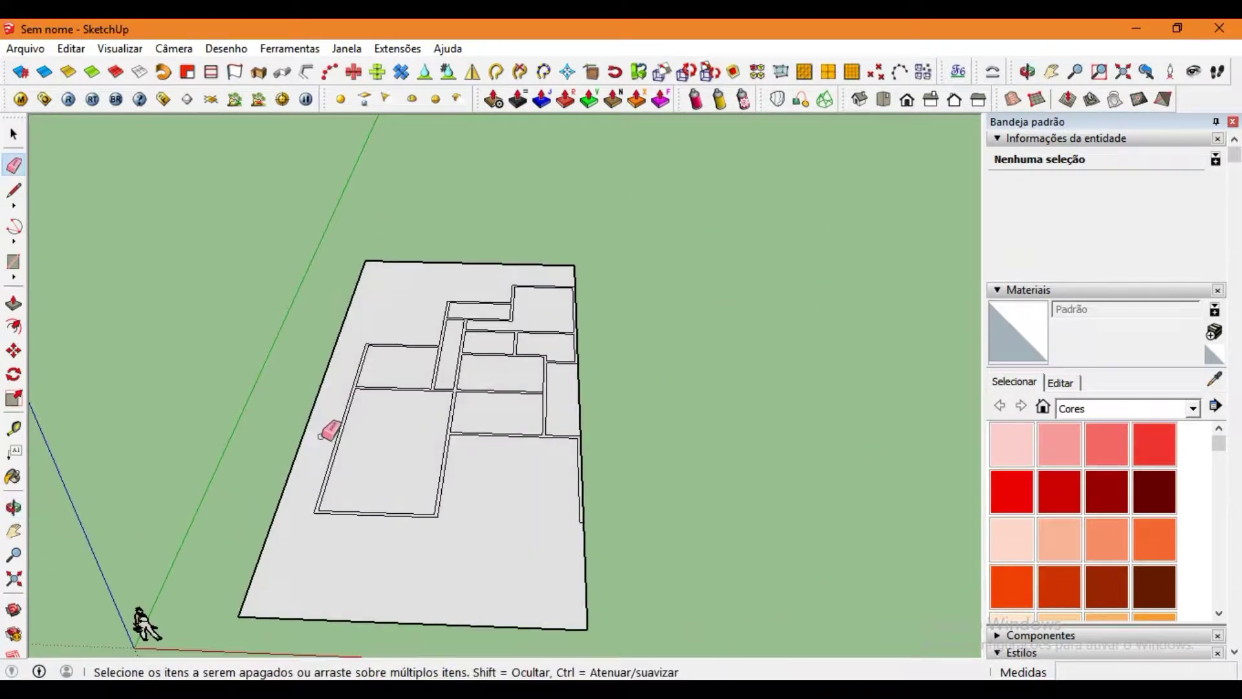
Push/Pull the wall outlines upward into walls.
left_click(13, 303)
scroll(360, 416, "up", 3)
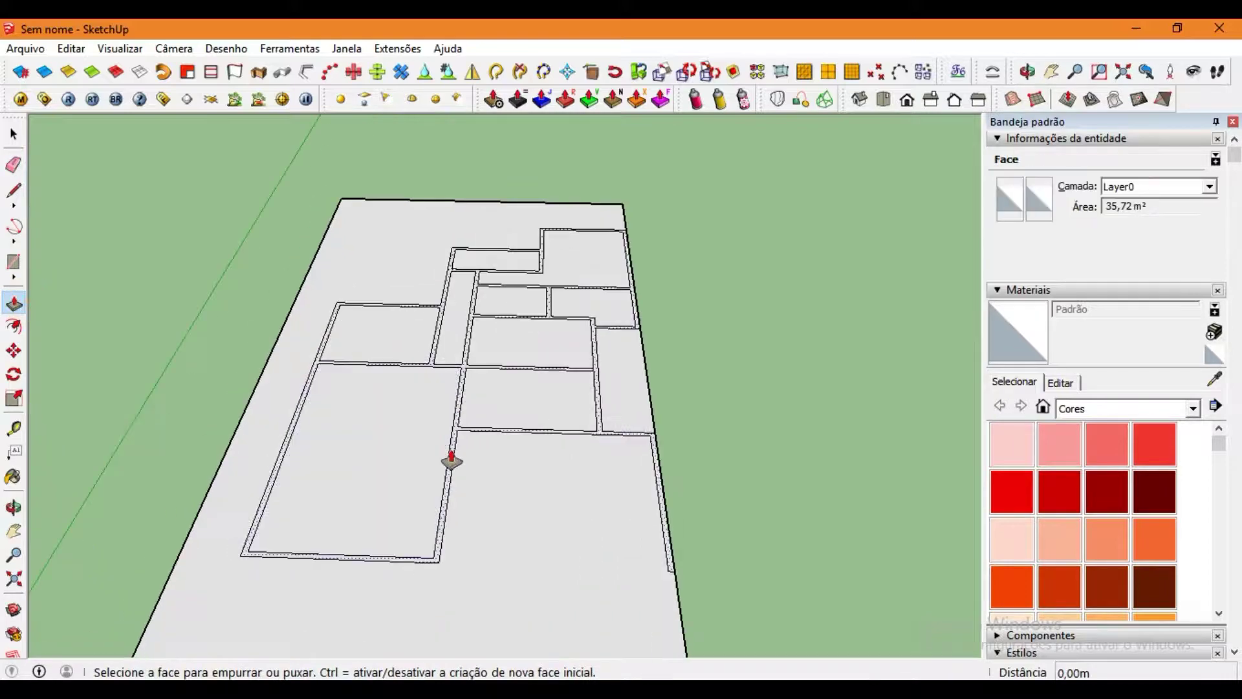
left_click_drag(449, 457, 450, 409)
key("Return")
middle_click_drag(158, 285, 605, 381)
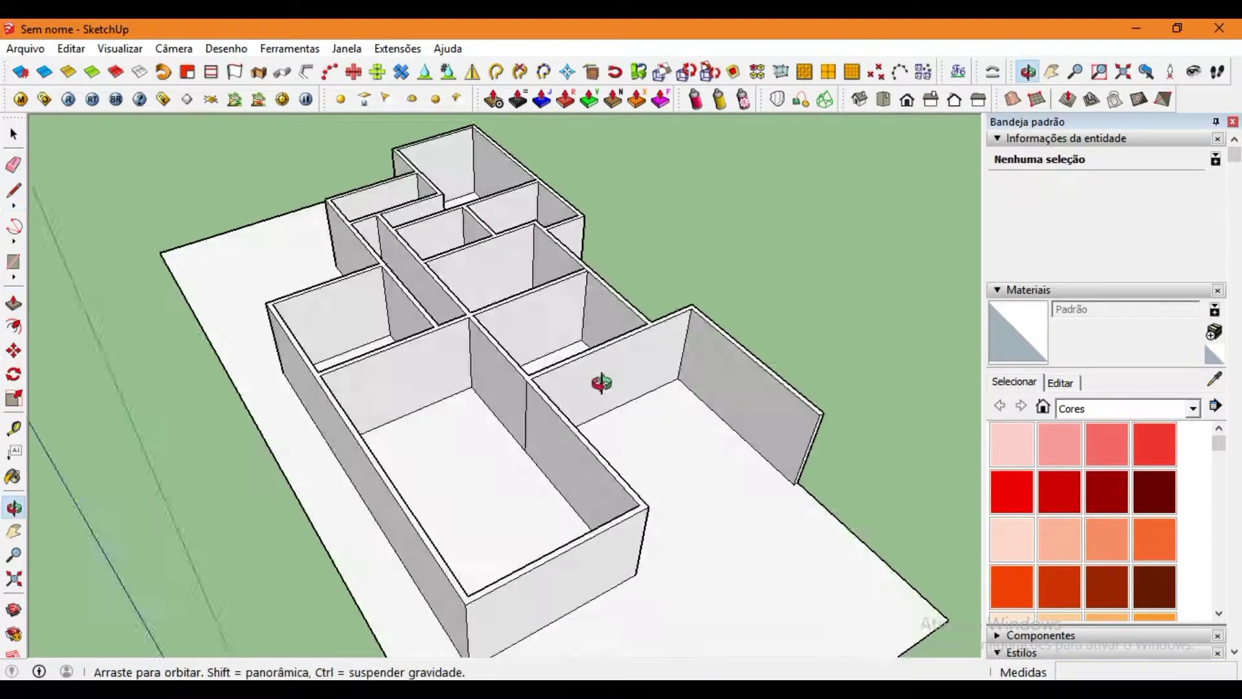
scroll(558, 361, "up", 5)
Draw a line across the wall top, then select and delete a stray line.
key("l")
scroll(550, 370, "up", 1)
scroll(550, 369, "down", 5)
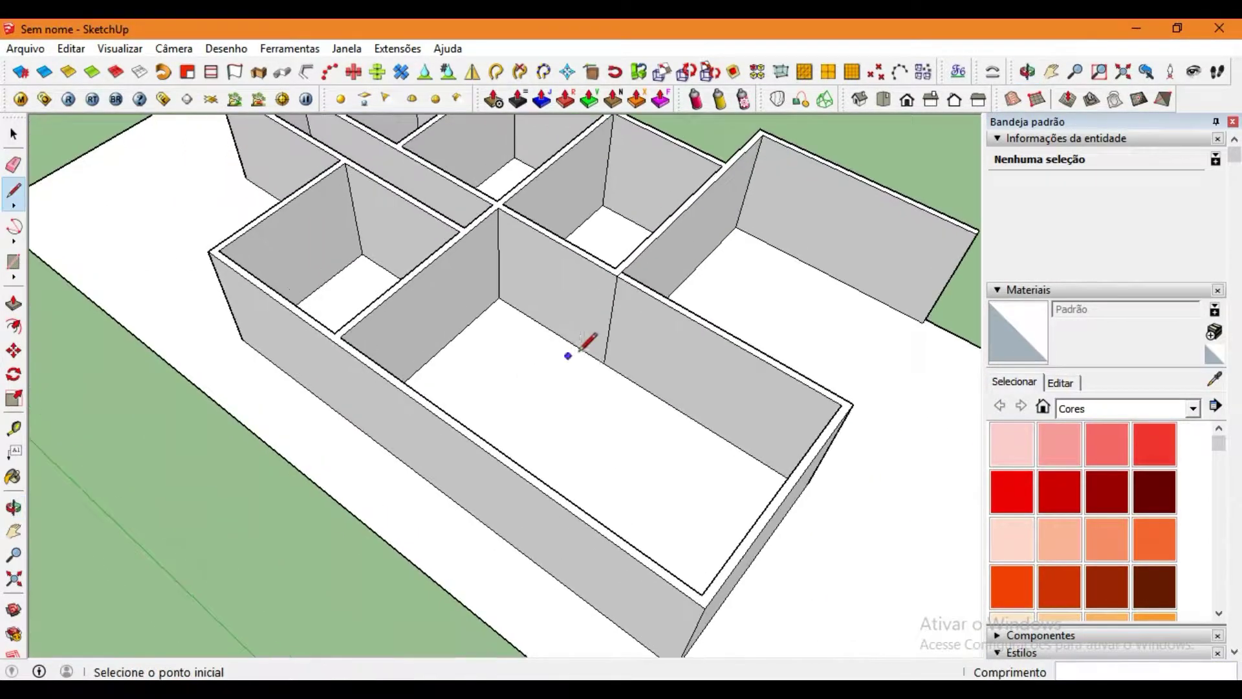
scroll(568, 352, "up", 3)
scroll(457, 369, "up", 2)
left_click(573, 388)
left_click(153, 242)
key("space")
left_click(344, 245)
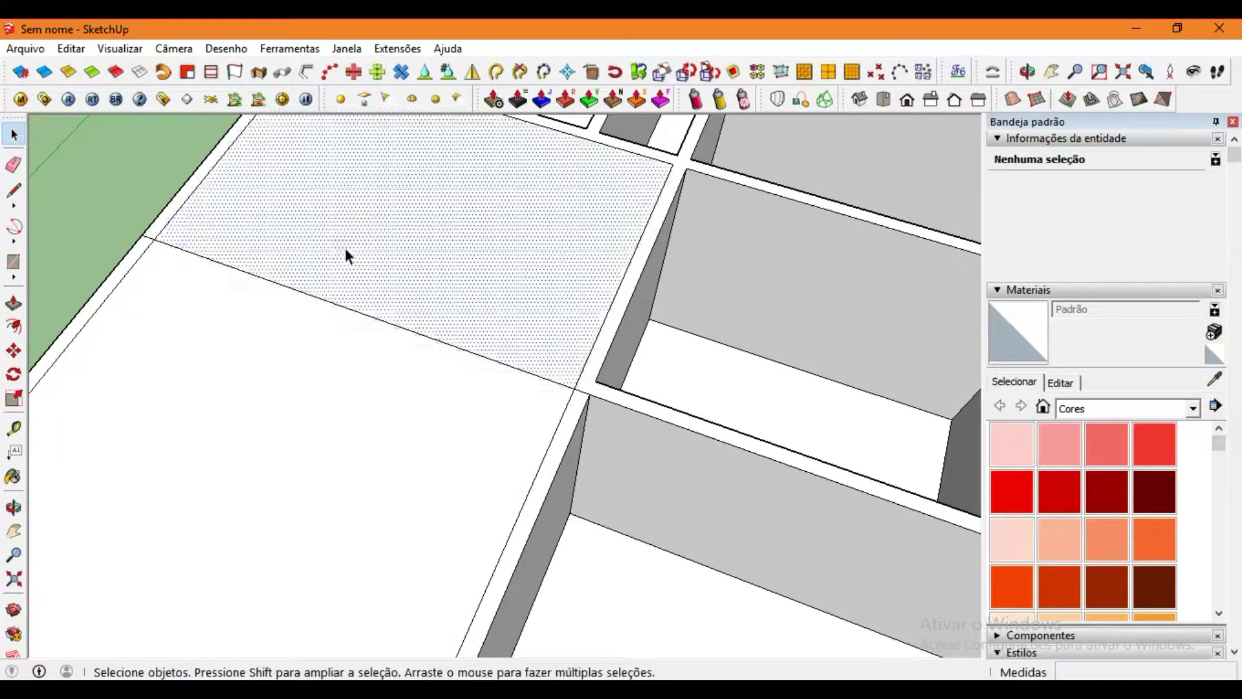
left_click(335, 305)
key("Delete")
Raise the wall-top face by 2 m and orbit to inspect the house.
left_click_drag(421, 446, 418, 425)
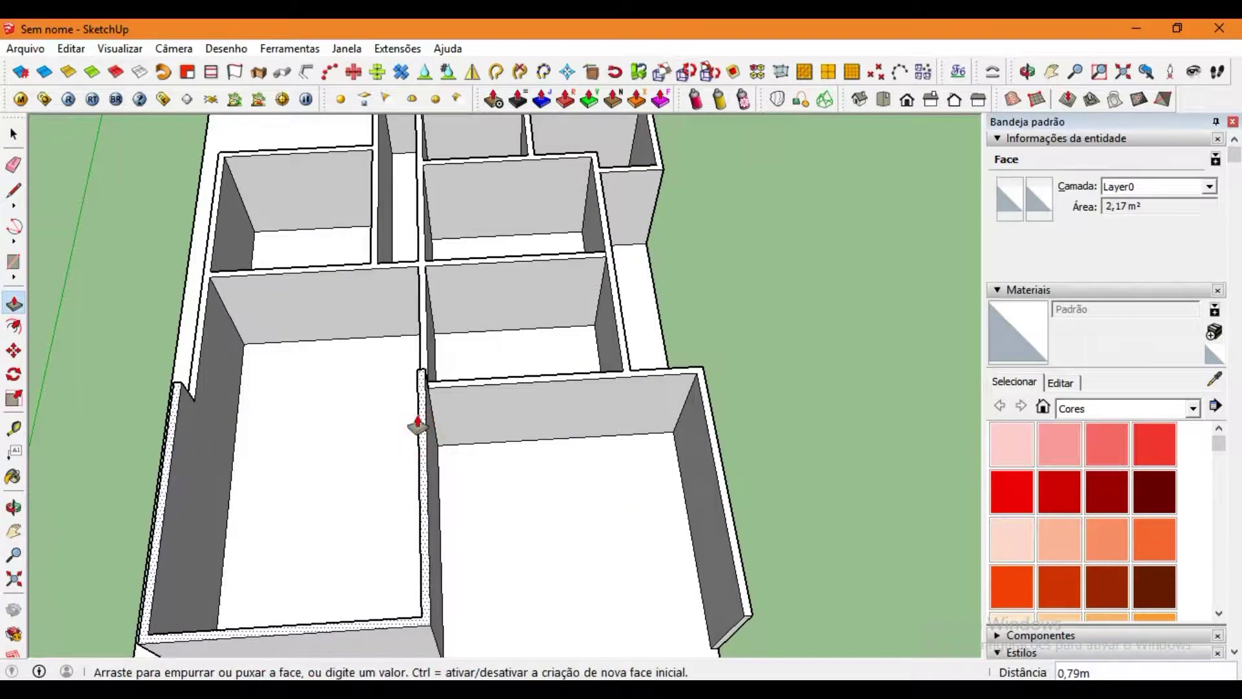
key("Return")
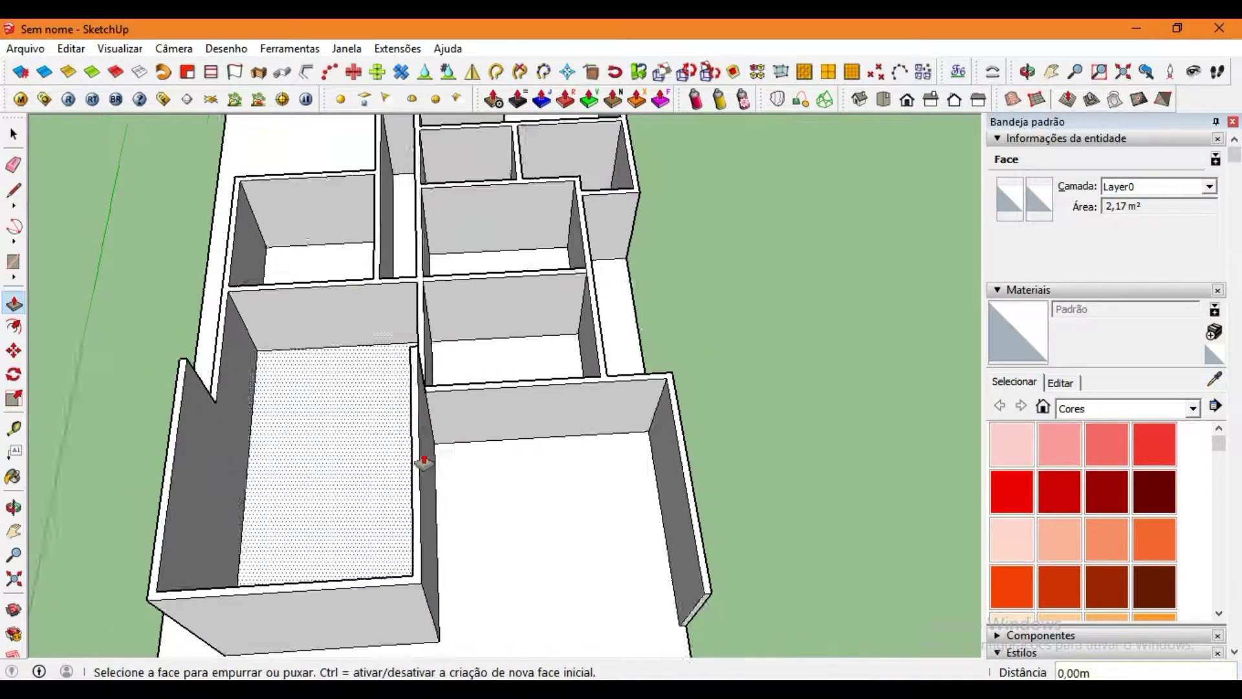
middle_click_drag(418, 425, 492, 362)
left_click(13, 134)
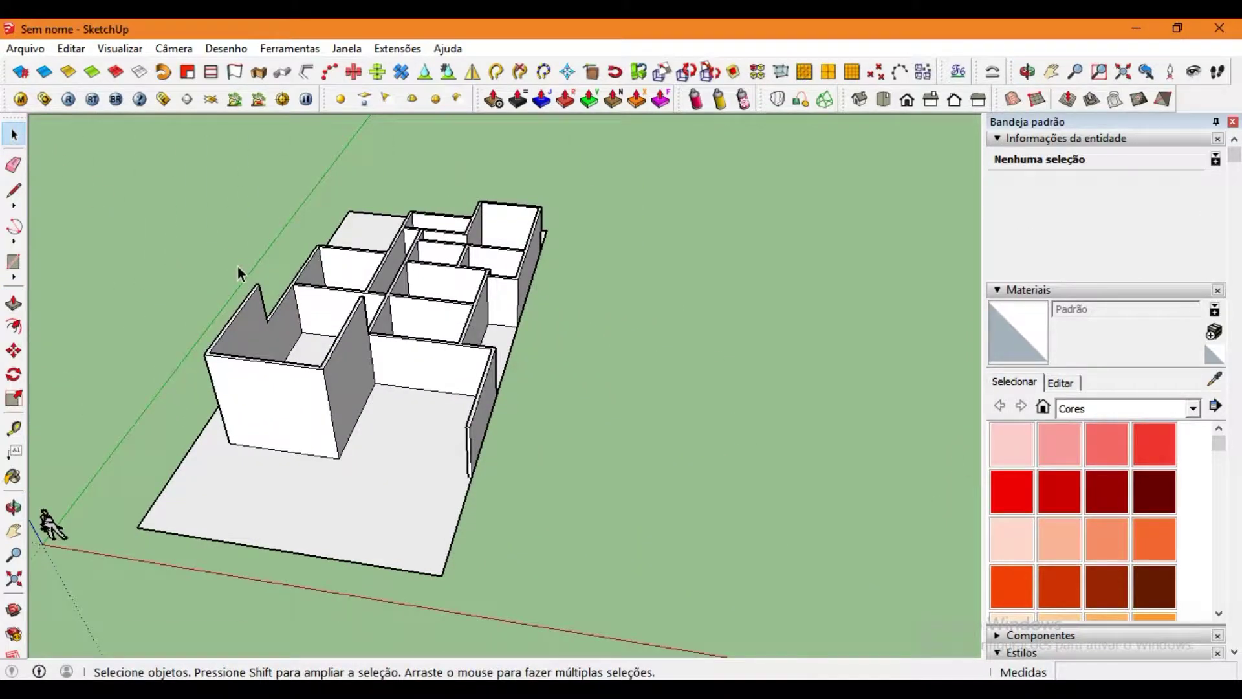
middle_click_drag(238, 266, 535, 452)
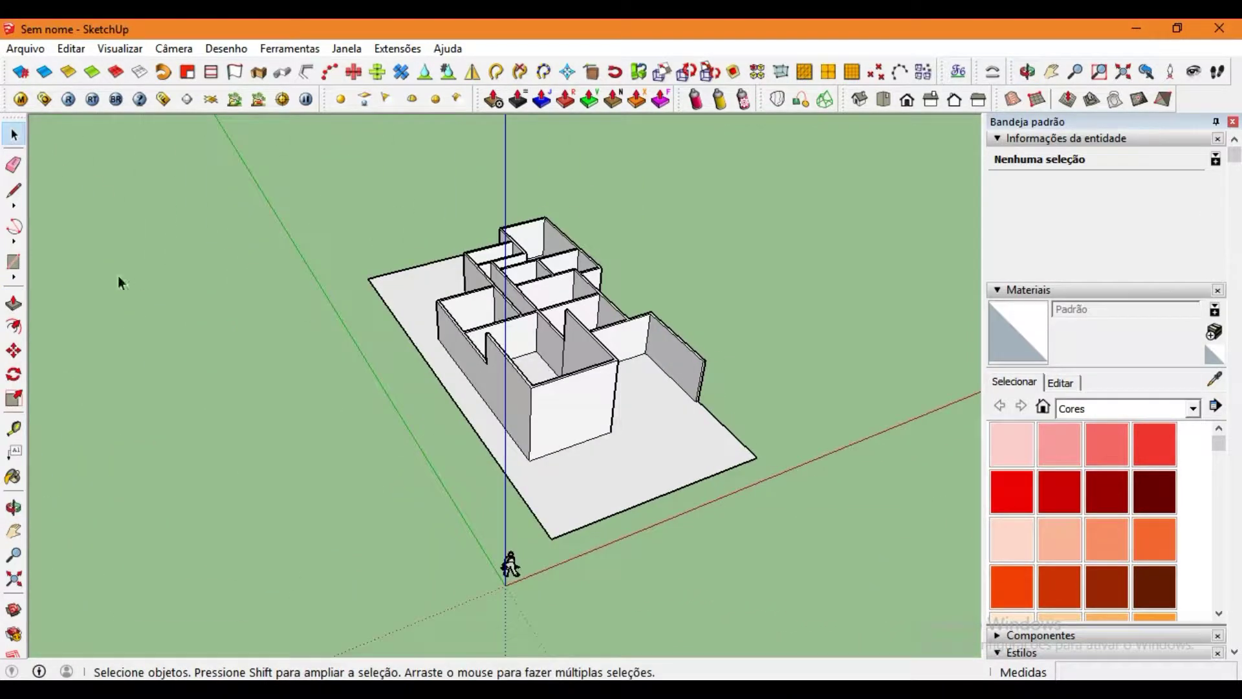
middle_click_drag(119, 280, 598, 387)
scroll(554, 374, "up", 5)
scroll(362, 384, "up", 2)
key("space")
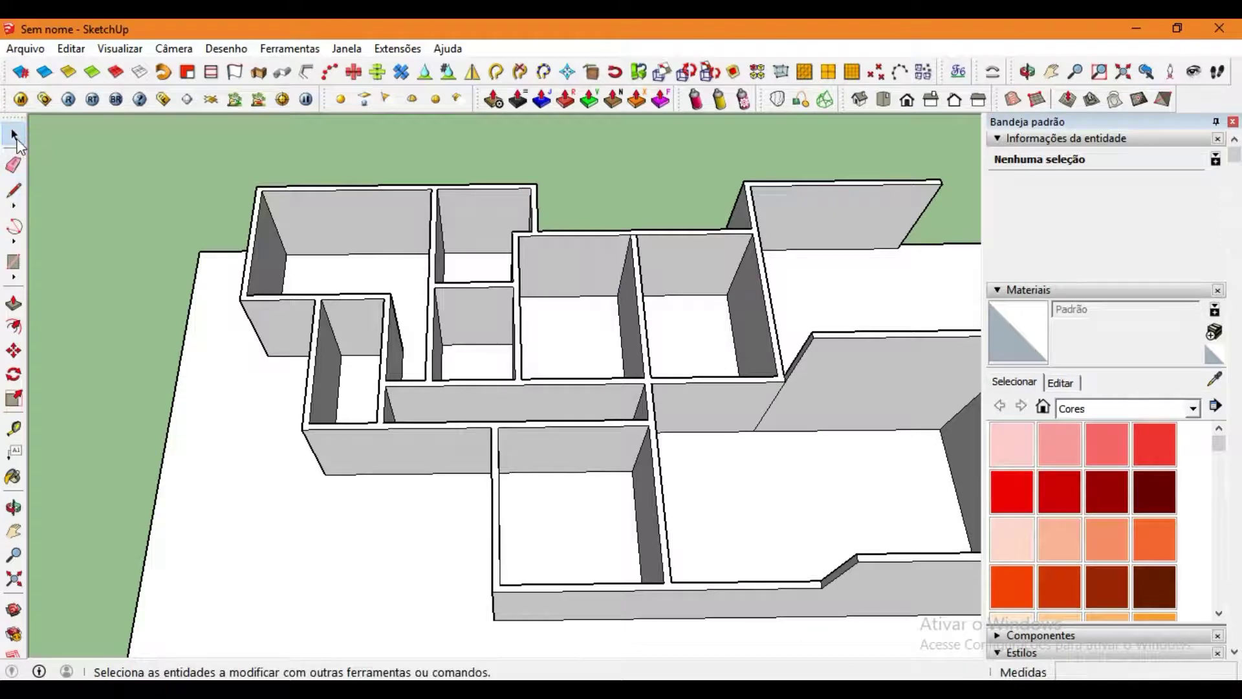
middle_click_drag(655, 466, 621, 414)
scroll(582, 388, "up", 2)
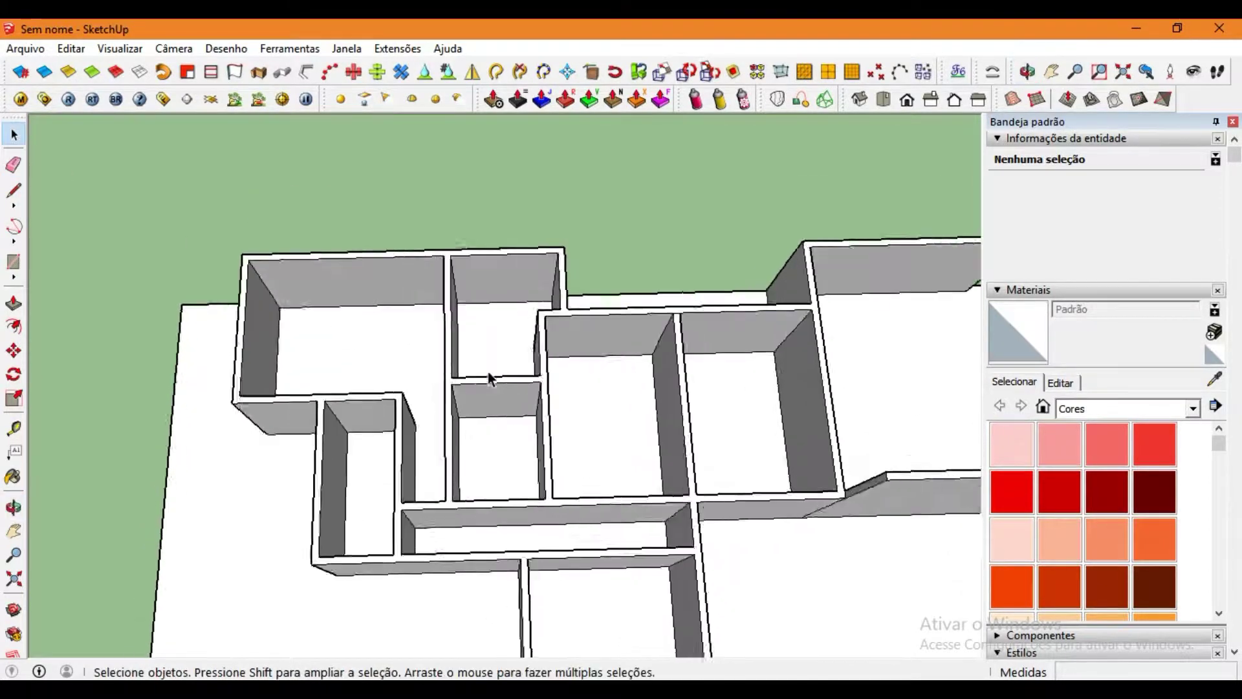
Draw a door outline on the interior wall and push it through to cut a doorway.
scroll(573, 374, "up", 4)
key("l")
left_click(564, 381)
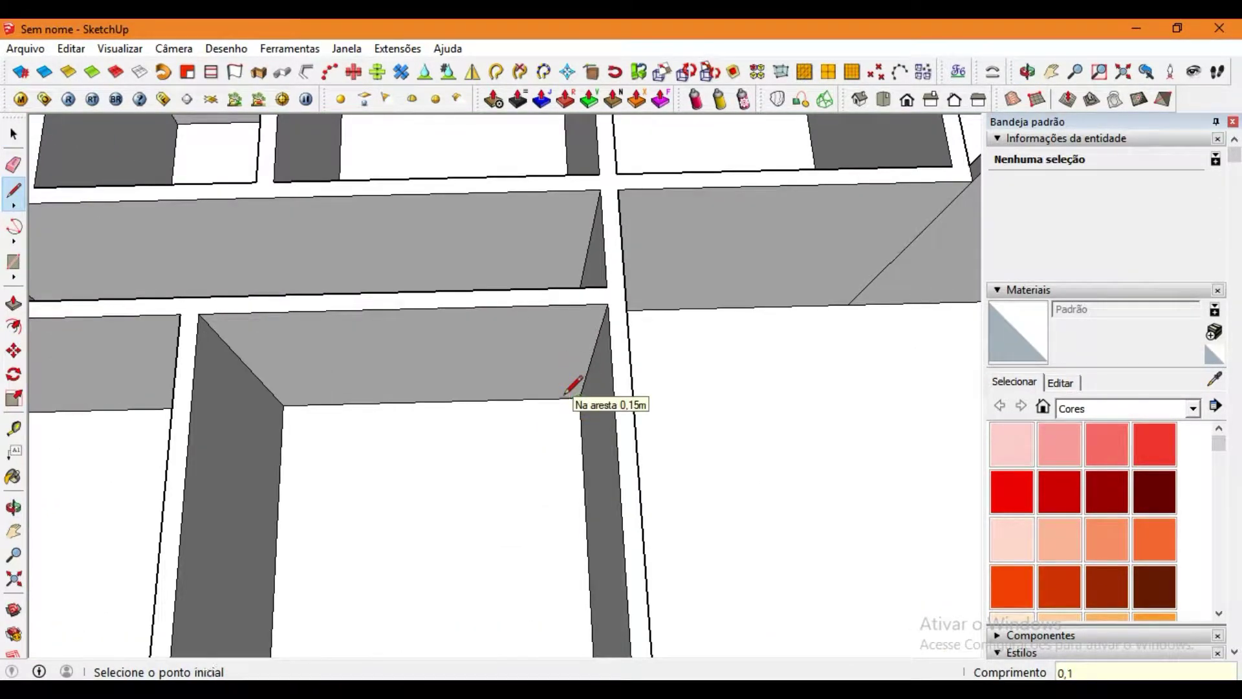
left_click(569, 397)
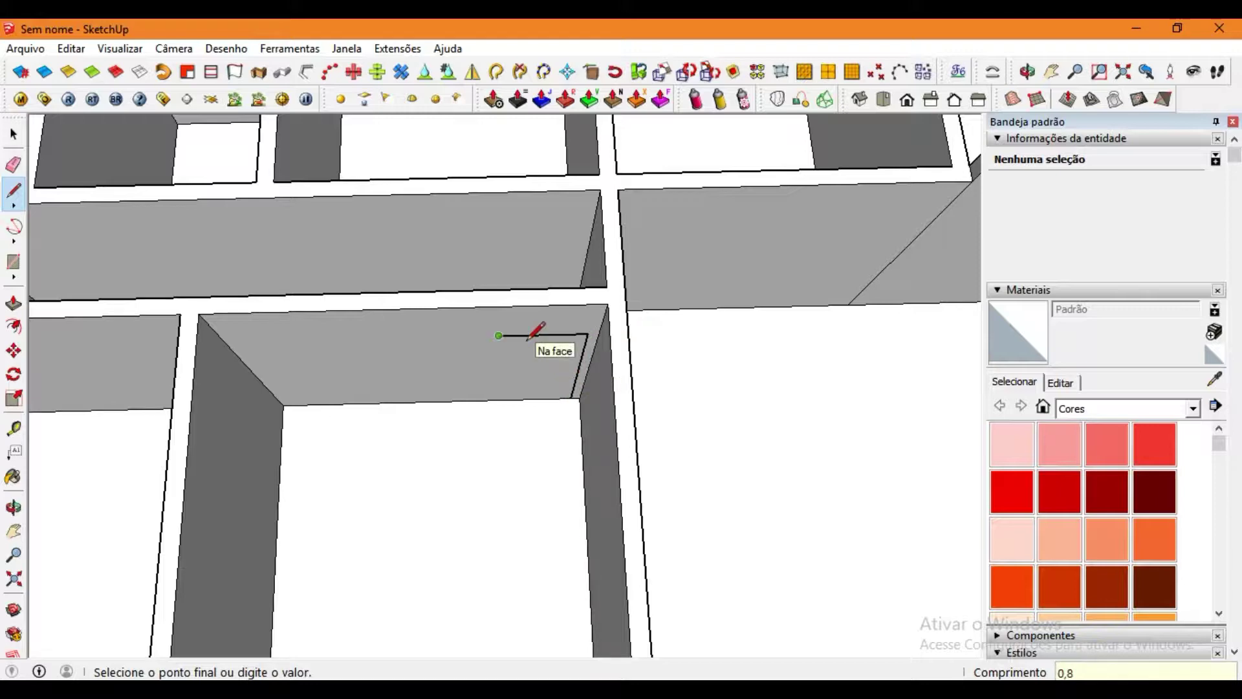
left_click(498, 336)
left_click(500, 387)
left_click(571, 387)
key("p")
left_click(541, 362)
Copy the doorway's top and side edges onto another wall.
key("space")
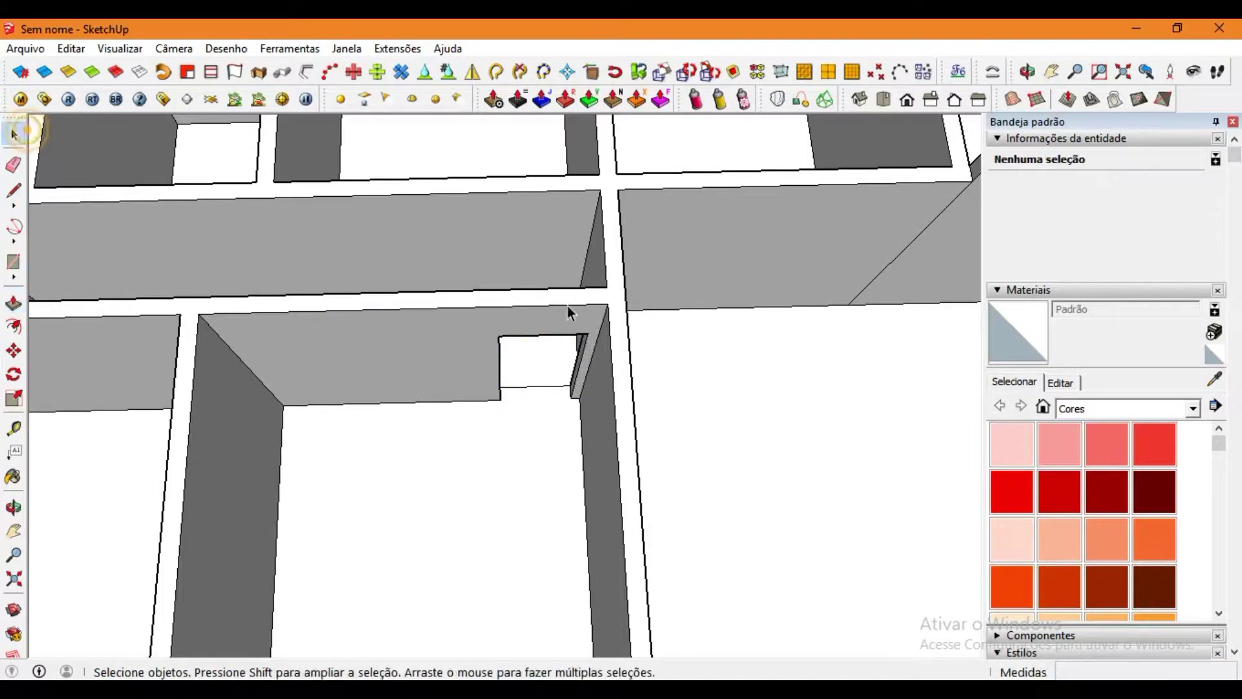
scroll(560, 330, "up", 2)
left_click(570, 330)
left_click(471, 393, "shift")
key("m")
scroll(563, 411, "up", 2)
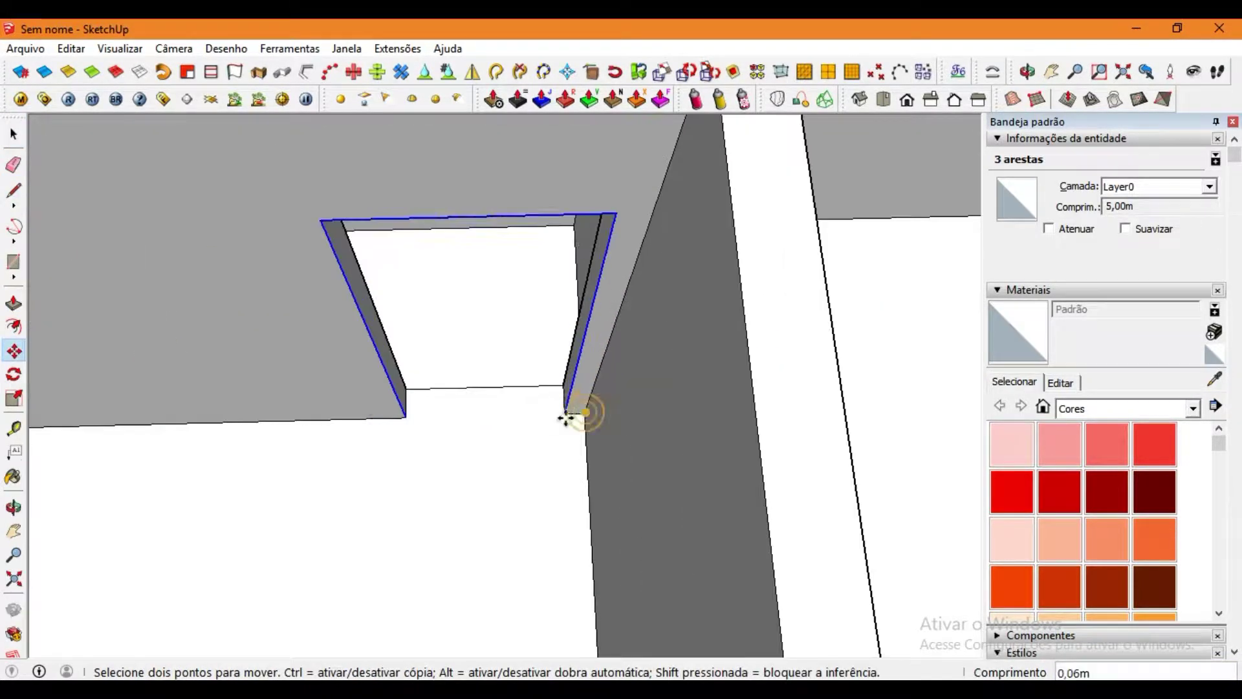
left_click(568, 416)
key("ctrl")
scroll(718, 466, "down", 5)
scroll(494, 407, "up", 3)
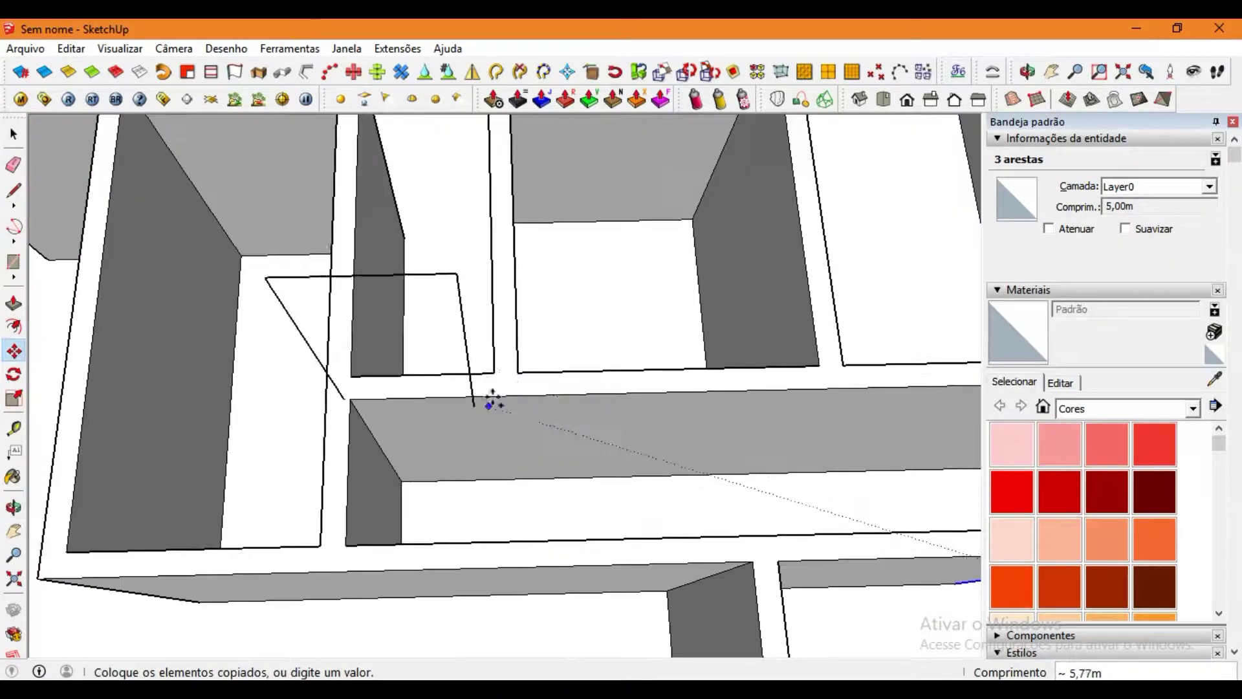
left_click(521, 477)
Trace lines along the copied door outline near its corner.
left_click(13, 190)
scroll(380, 299, "up", 3)
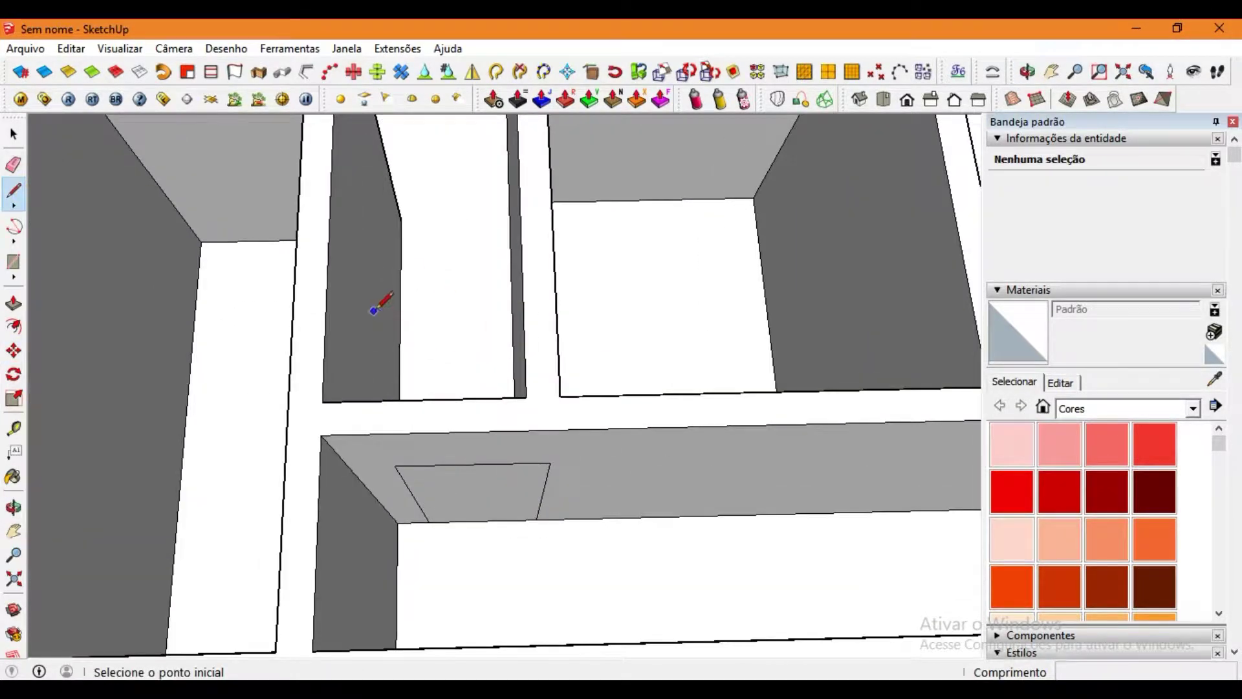
scroll(375, 324, "up", 2)
left_click(366, 332)
key("space")
scroll(409, 493, "up", 1)
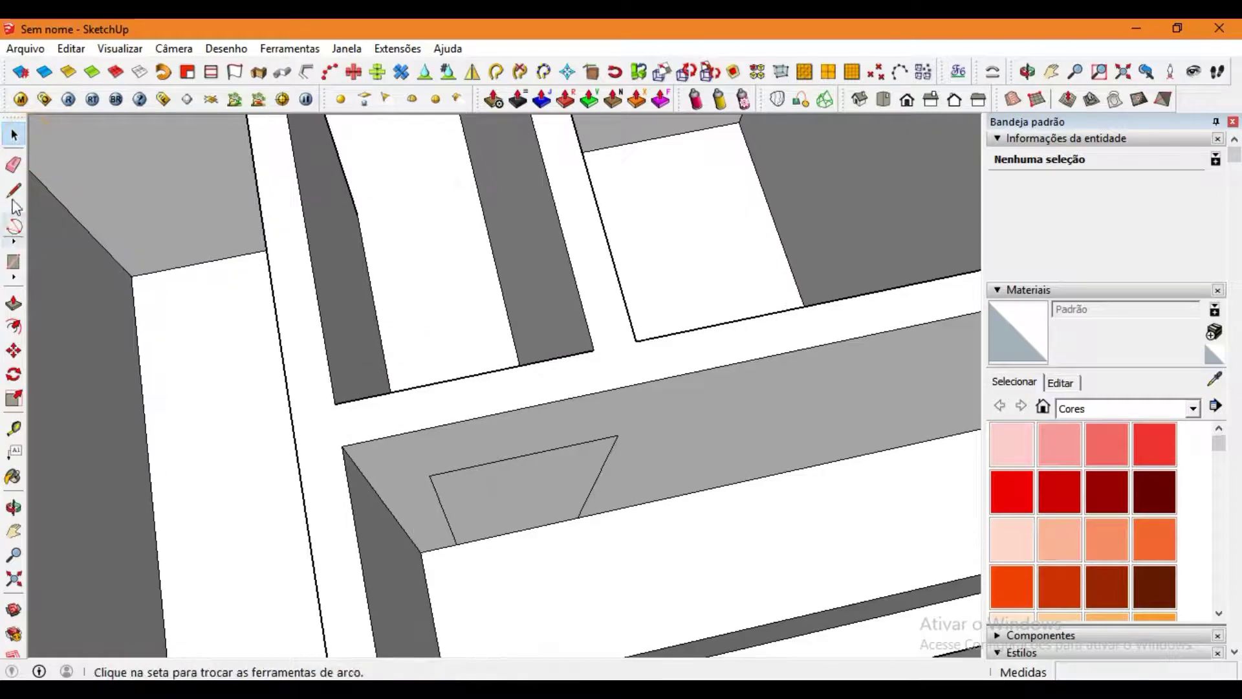
left_click(13, 189)
left_click(420, 552)
Move the copied outline so it sits flush against the wall corner.
key("space")
left_click(451, 534)
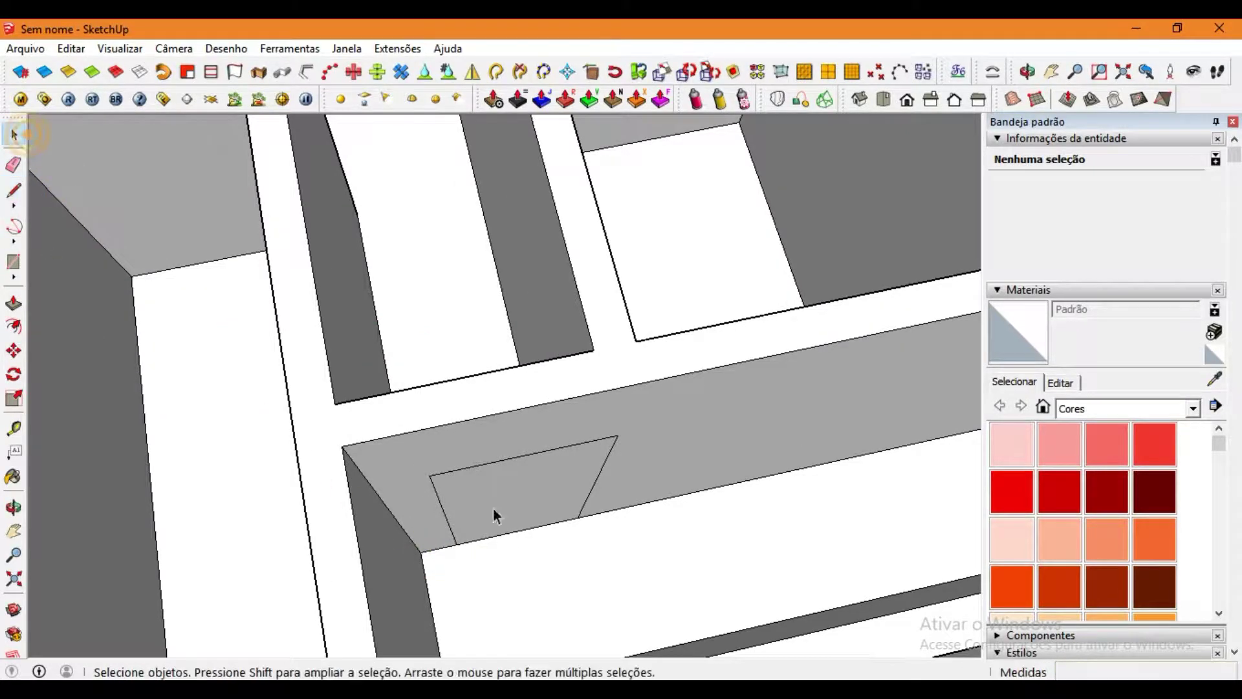
key("m")
left_click(457, 545)
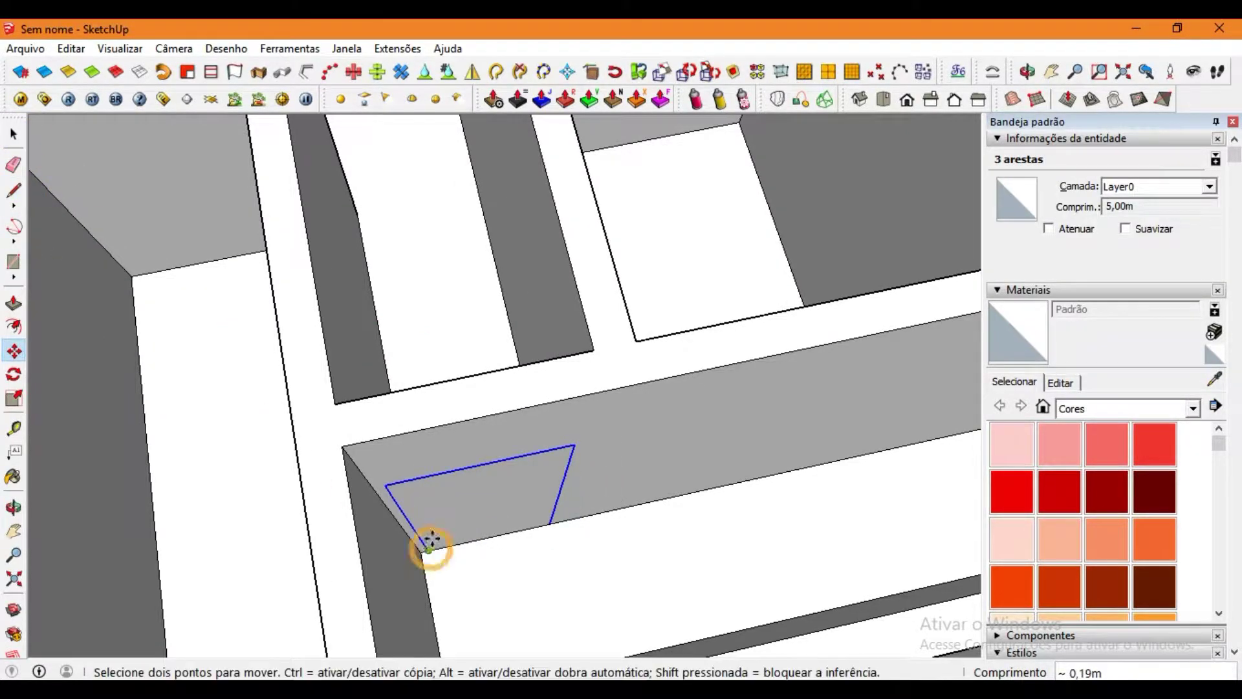
left_click(432, 539)
Push the outlined face into the wall and orbit to the opening.
key("p")
left_click(525, 517)
mouse_move(525, 516)
middle_mouse_down()
mouse_move(909, 408)
mouse_move(92, 263)
middle_mouse_up()
Push the door-jamb face out by 0.06 m.
key("p")
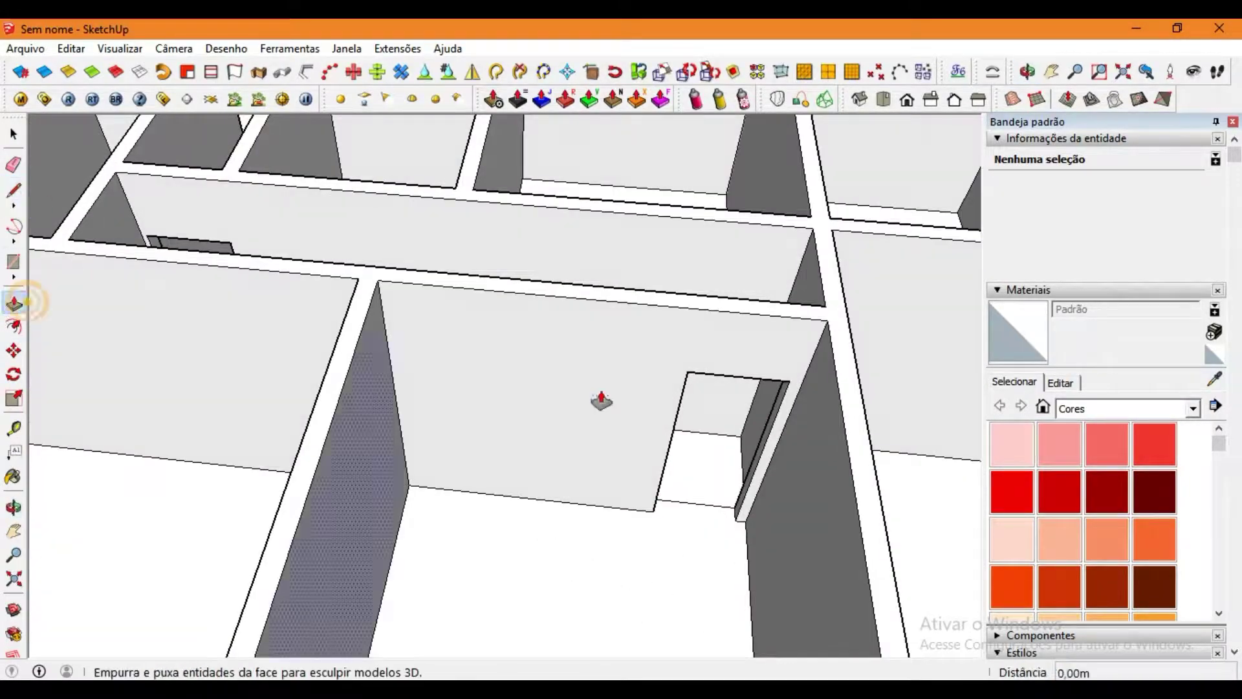
scroll(774, 355, "up", 5)
left_click(783, 355)
middle_click_drag(783, 355, 476, 419)
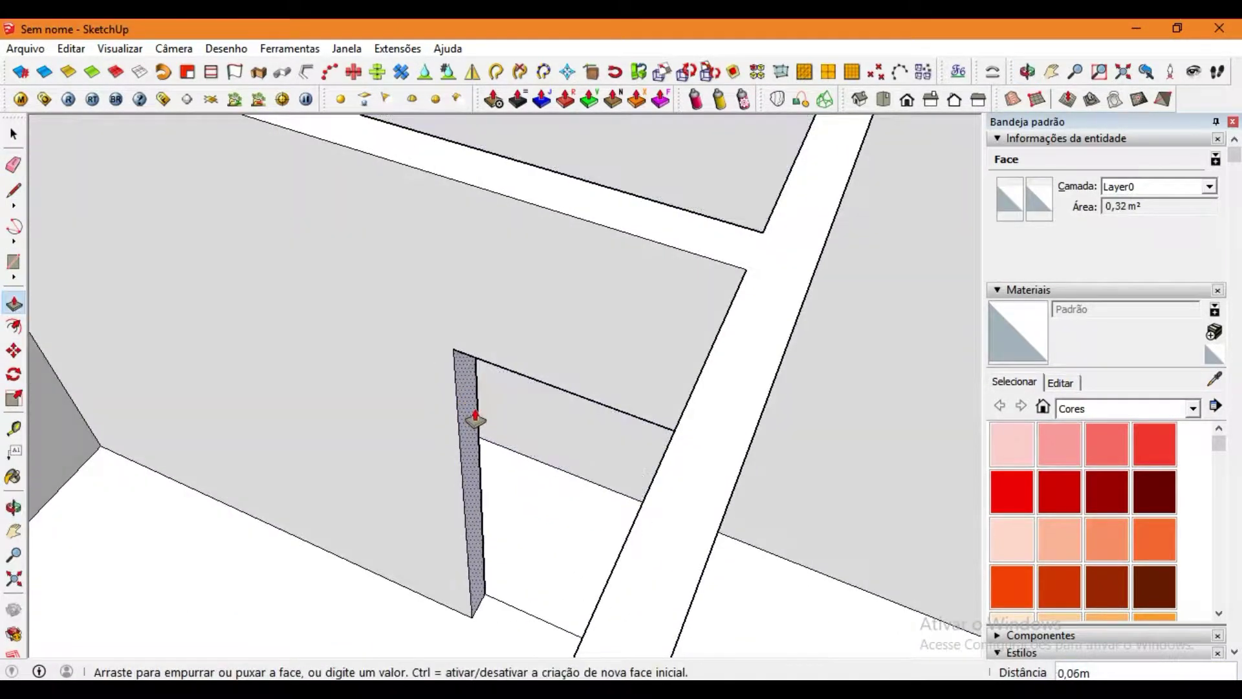
left_click(474, 421)
Trim the door jamb back flush with the wall.
left_click(20, 194)
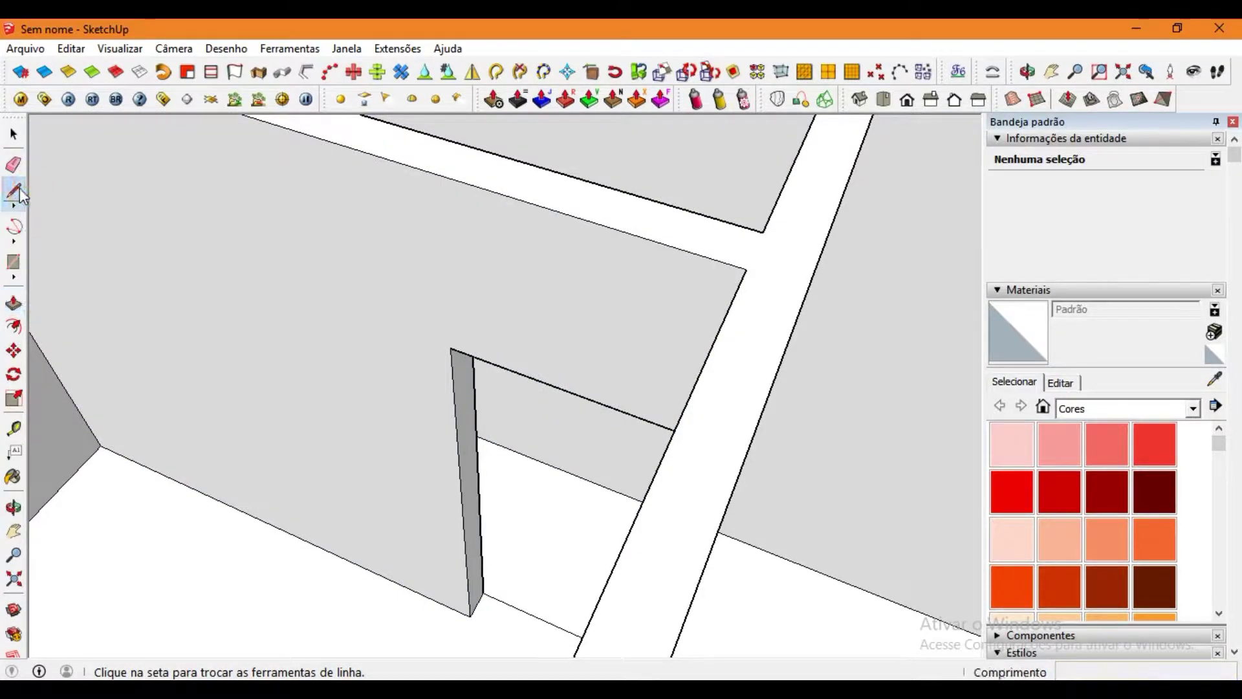
scroll(466, 388, "down", 5)
scroll(632, 430, "up", 2)
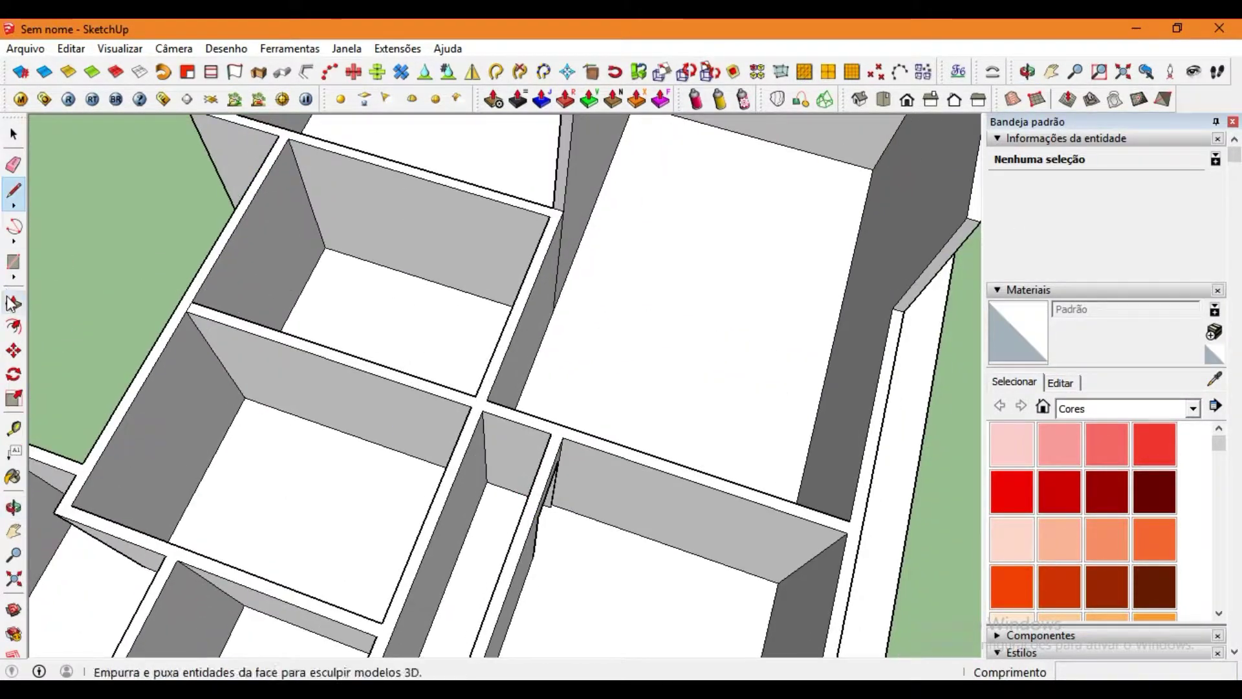
left_click(13, 302)
left_click(466, 569)
middle_click_drag(466, 570, 627, 495)
Split a wall face with a line, looking down into the rooms.
left_click(627, 495)
left_click(13, 190)
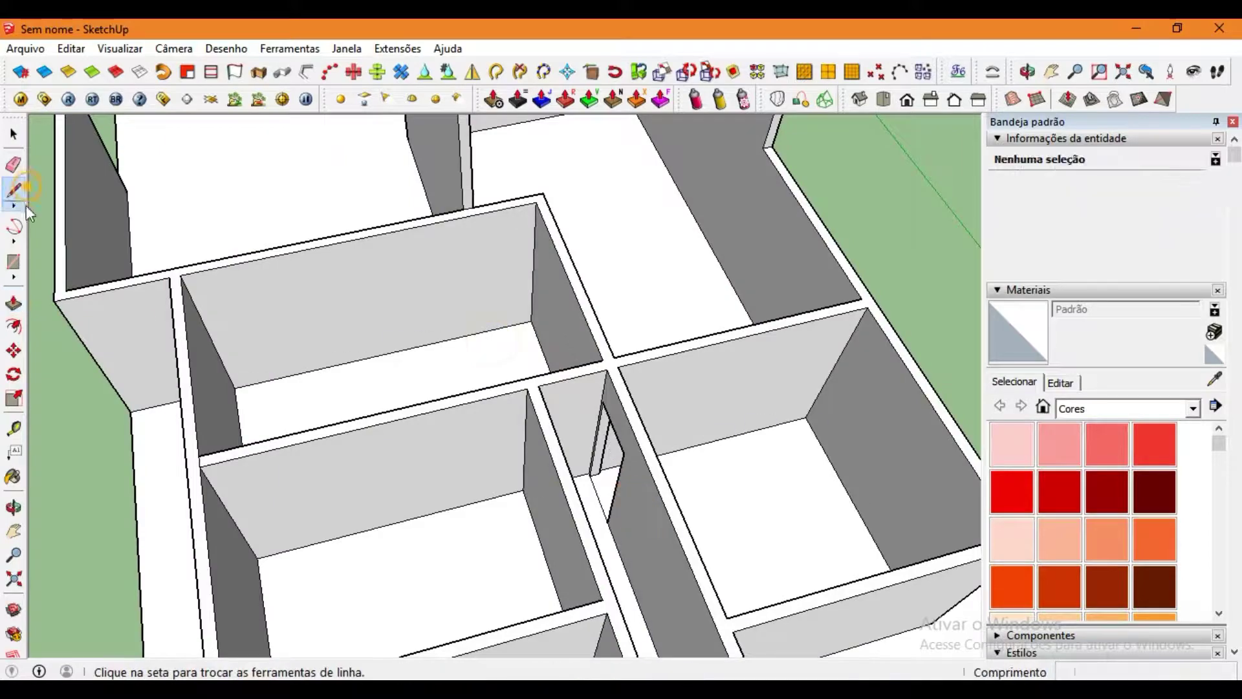
scroll(500, 421, "down", 3)
scroll(495, 444, "down", 2)
mouse_move(424, 366)
middle_mouse_down()
mouse_move(632, 403)
mouse_move(637, 482)
middle_mouse_up()
left_click(637, 482)
left_click(431, 425)
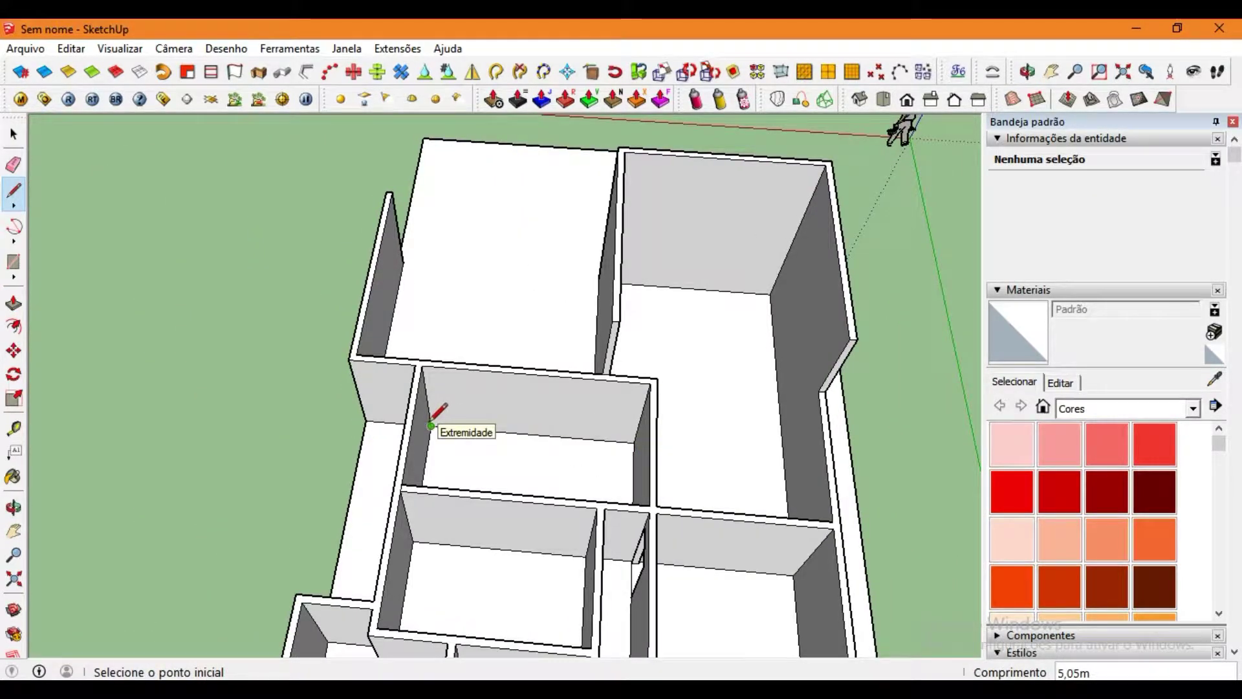
Draw the next door outline at a wall corner and push it through the wall.
scroll(603, 493, "down", 3)
middle_click_drag(603, 493, 615, 513)
scroll(615, 513, "up", 5)
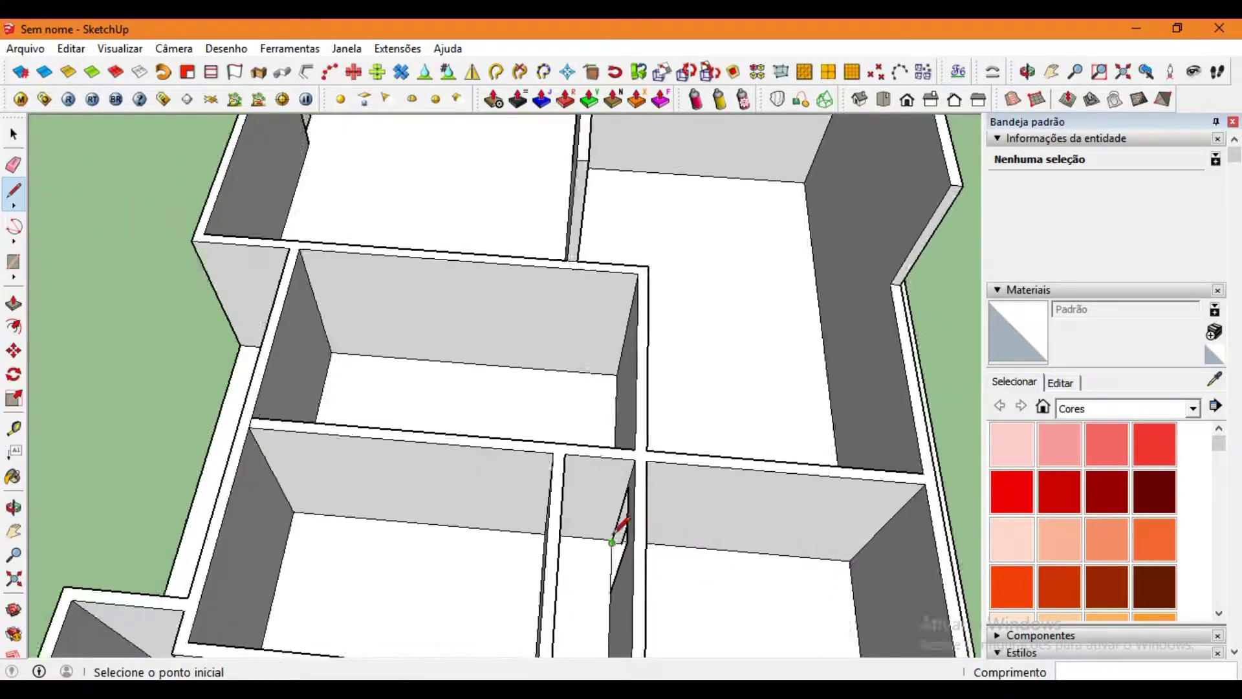
scroll(495, 534, "up", 2)
left_click(495, 533)
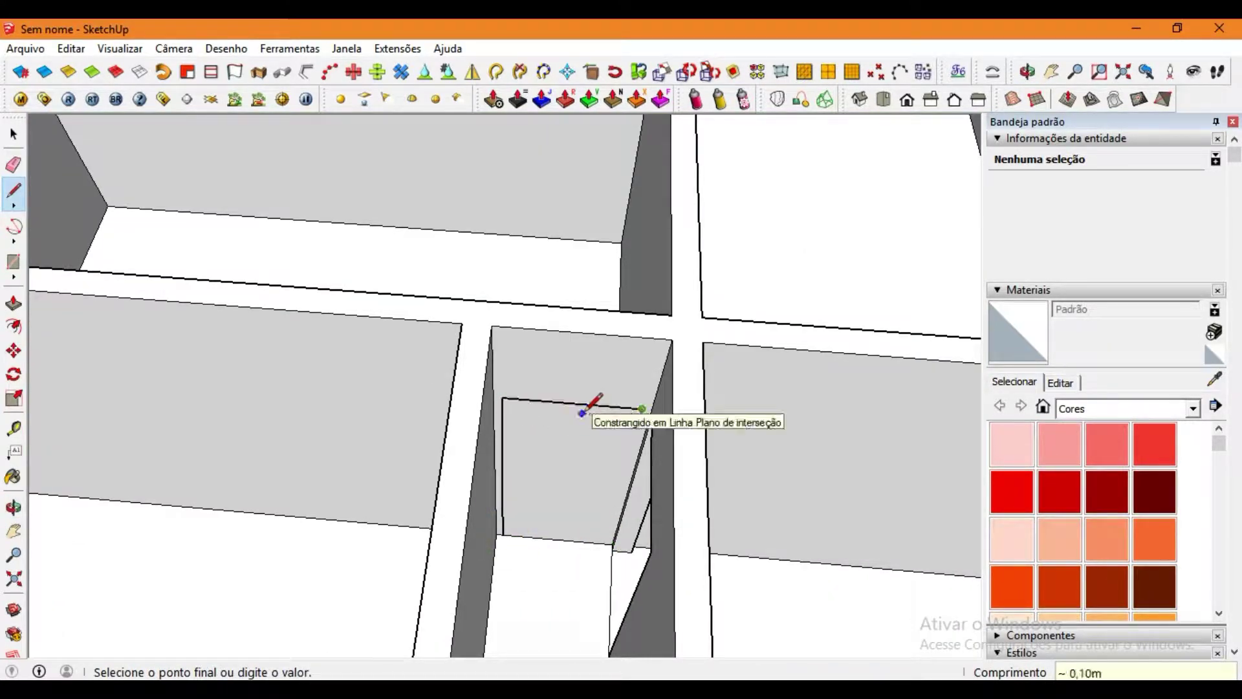
left_click(640, 409)
left_click(13, 304)
double_click(568, 452)
Cut another doorway at a different room's wall corner.
left_click(14, 194)
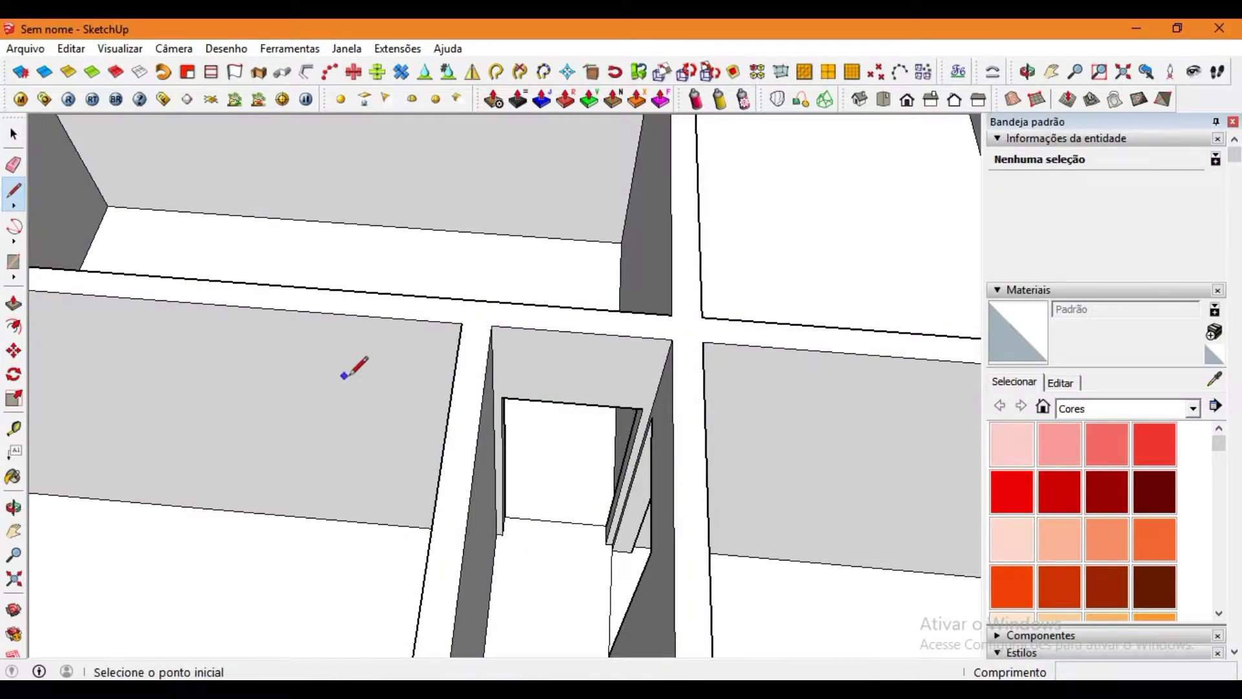
middle_click_drag(347, 366, 615, 430)
scroll(516, 355, "up", 3)
scroll(504, 375, "up", 2)
left_click(504, 375)
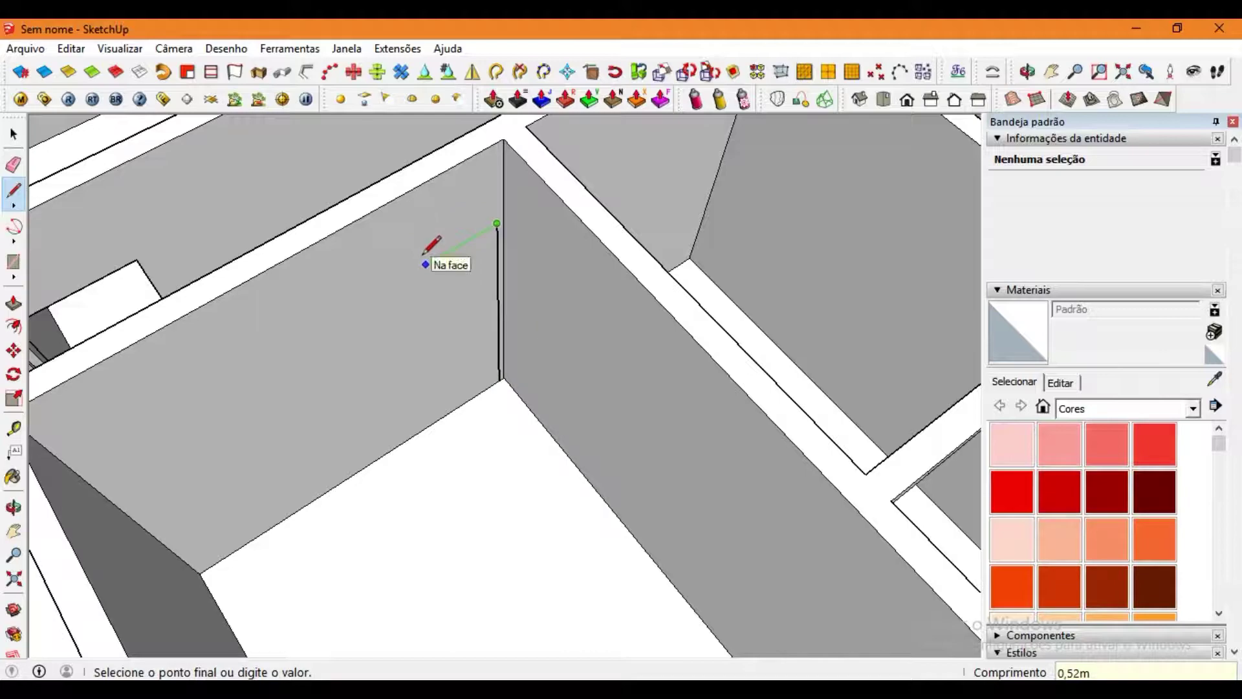
left_click(391, 285)
left_click(408, 414)
key("p")
left_click(424, 305)
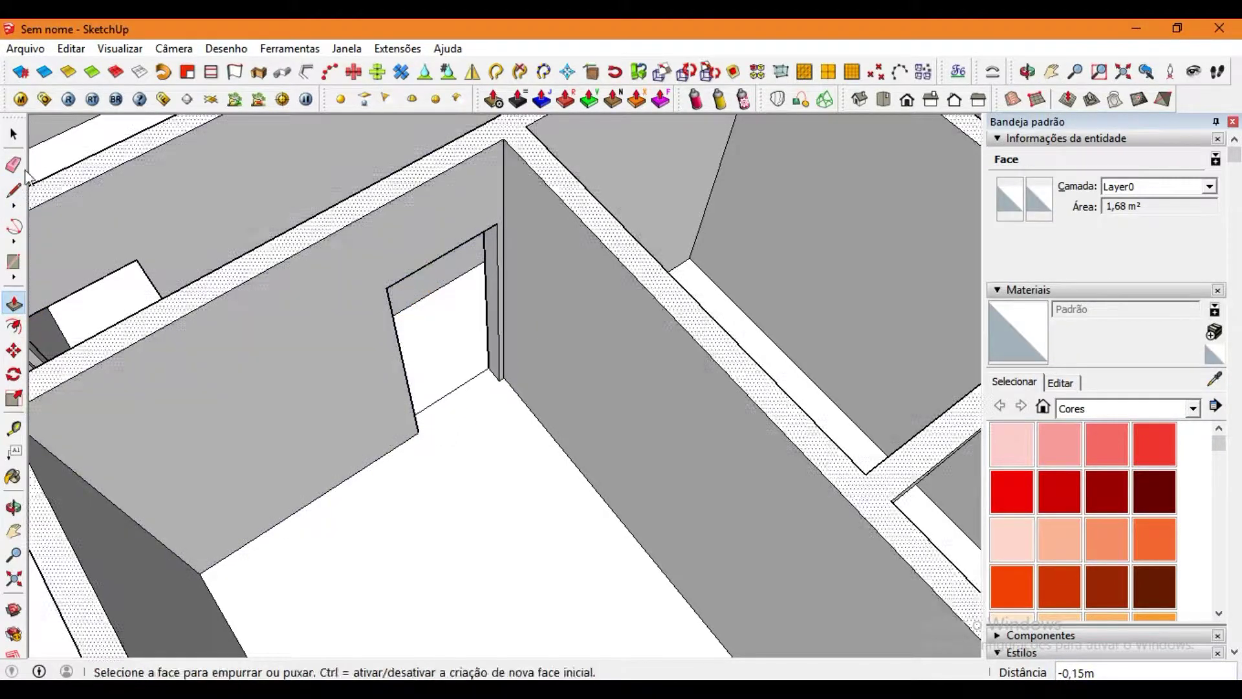
key("l")
mouse_move(477, 337)
middle_mouse_down()
mouse_move(607, 459)
mouse_move(458, 466)
middle_mouse_up()
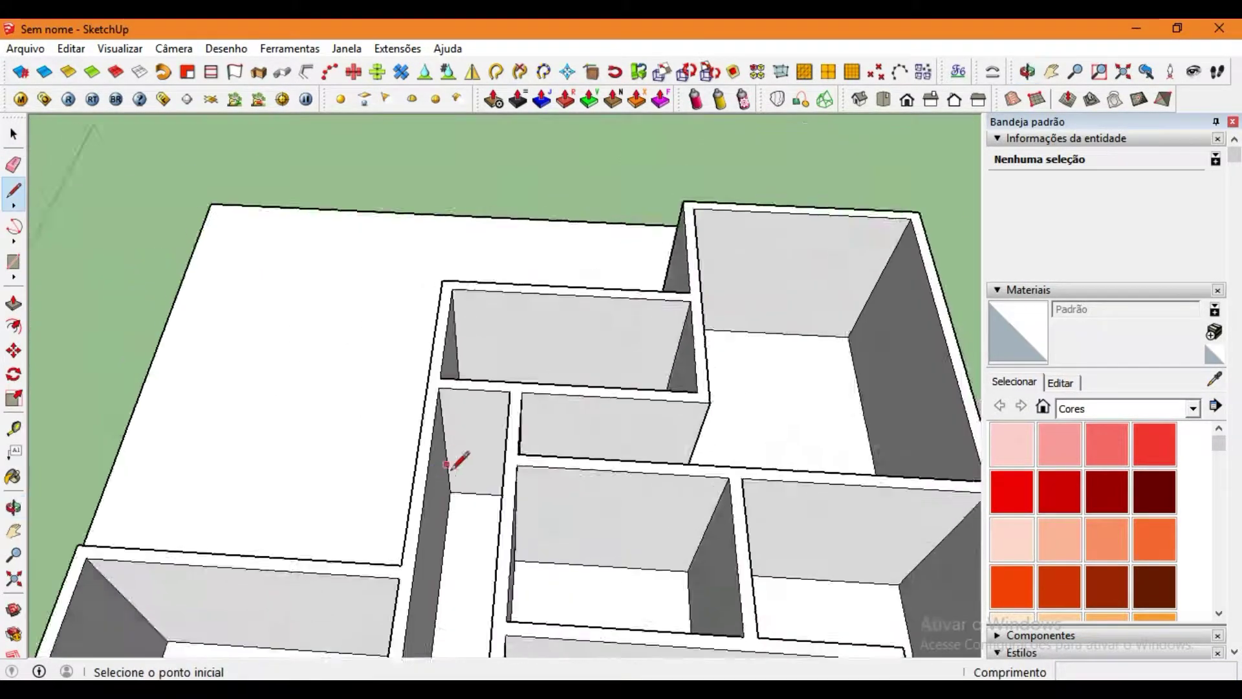
Outline a door at the next wall junction and push it through the wall.
scroll(458, 466, "up", 4)
left_click(446, 504)
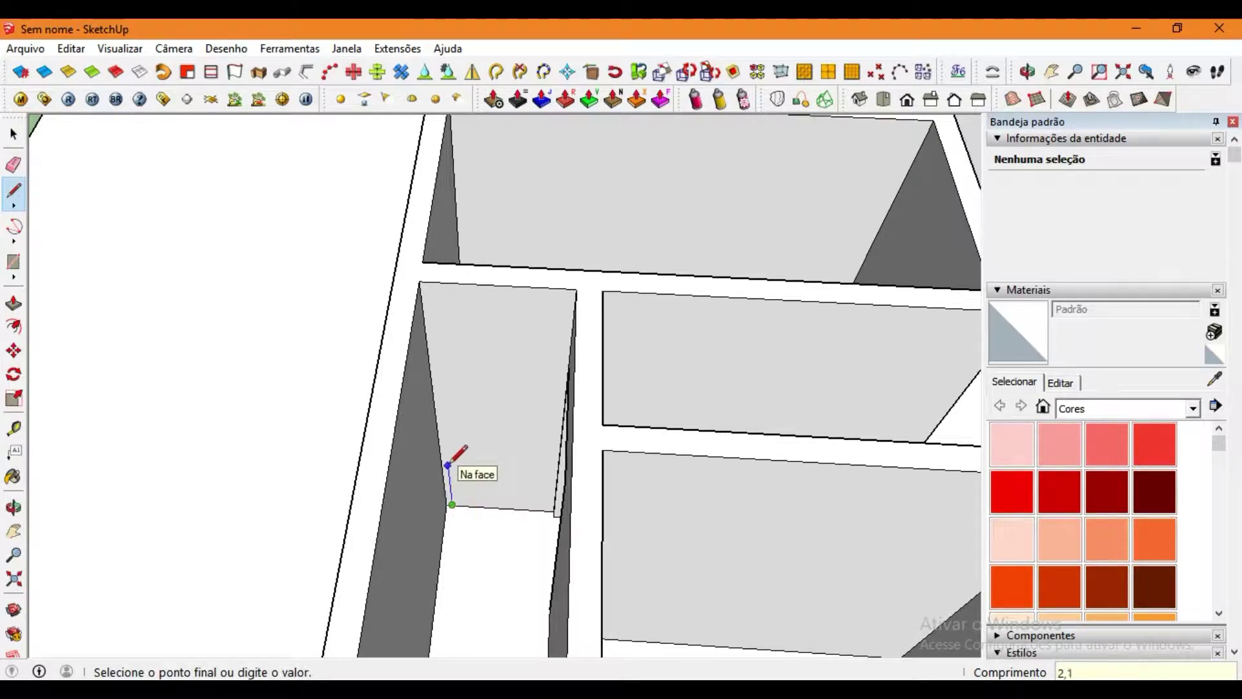
left_click(498, 508)
key("p")
left_click(513, 436)
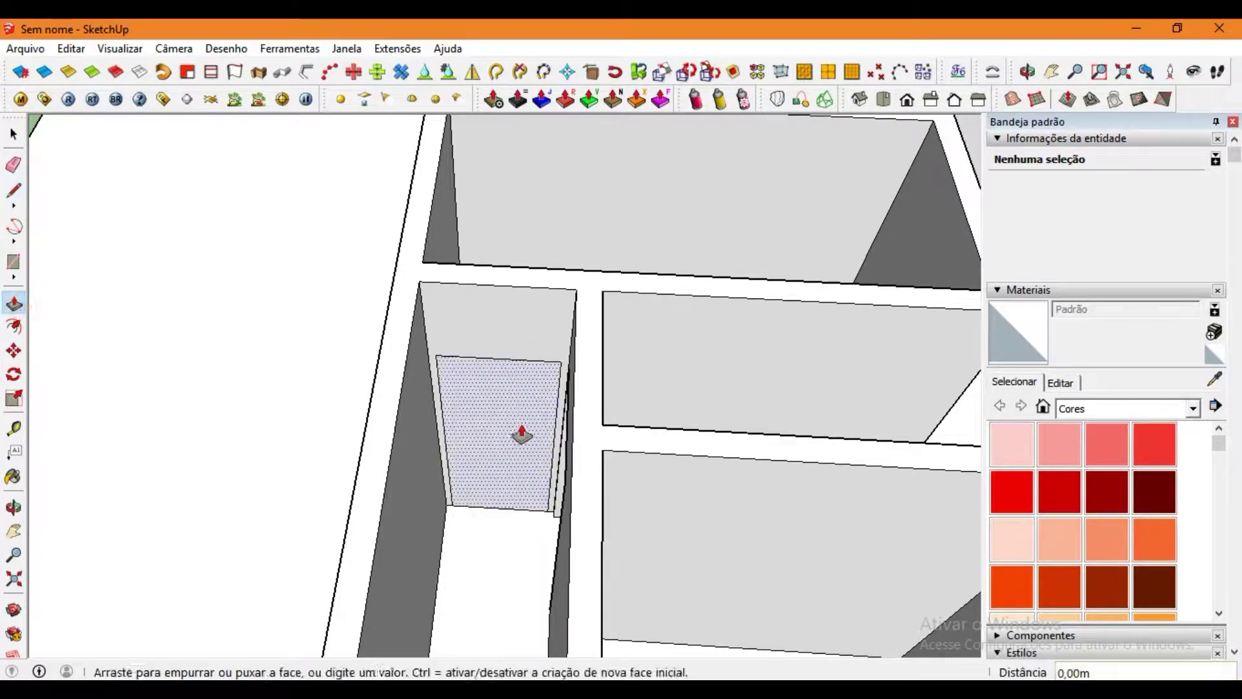
middle_click_drag(511, 421, 504, 435)
left_click(13, 134)
mouse_move(362, 363)
middle_mouse_down()
mouse_move(468, 440)
mouse_move(122, 265)
mouse_move(368, 421)
middle_mouse_up()
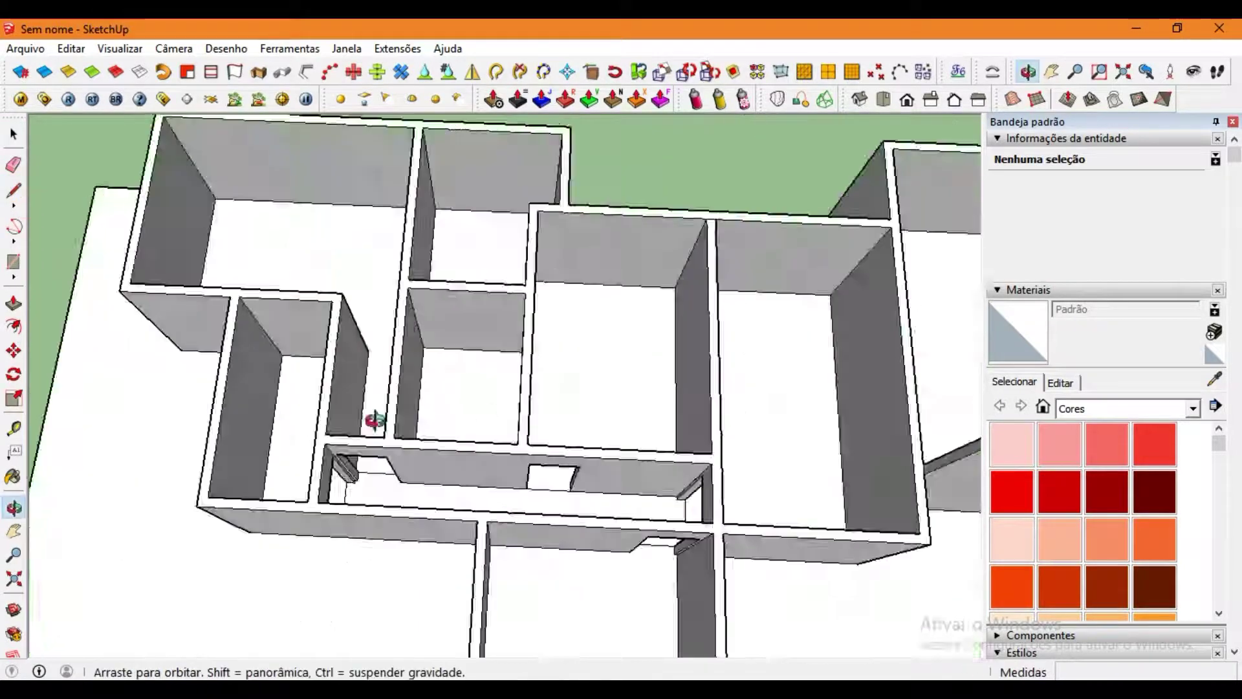
Outline a second door at another wall's base and push it through.
scroll(586, 519, "up", 3)
key("l")
left_click(603, 524)
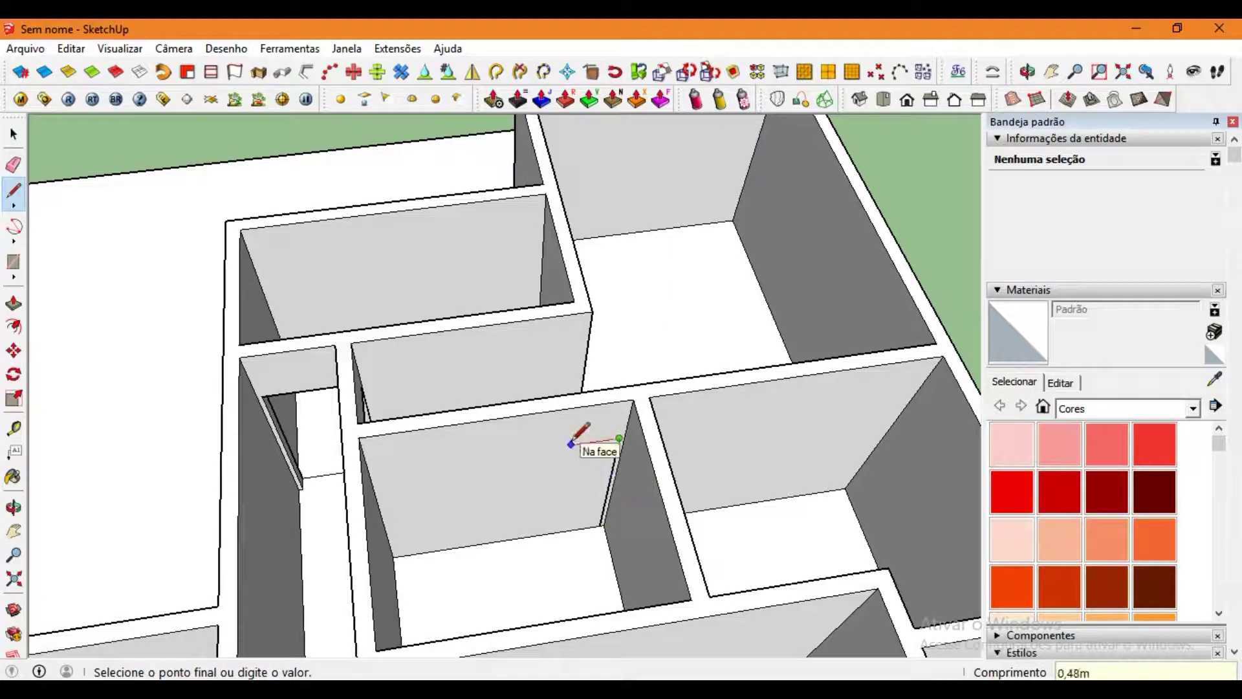
left_click(529, 535)
key("p")
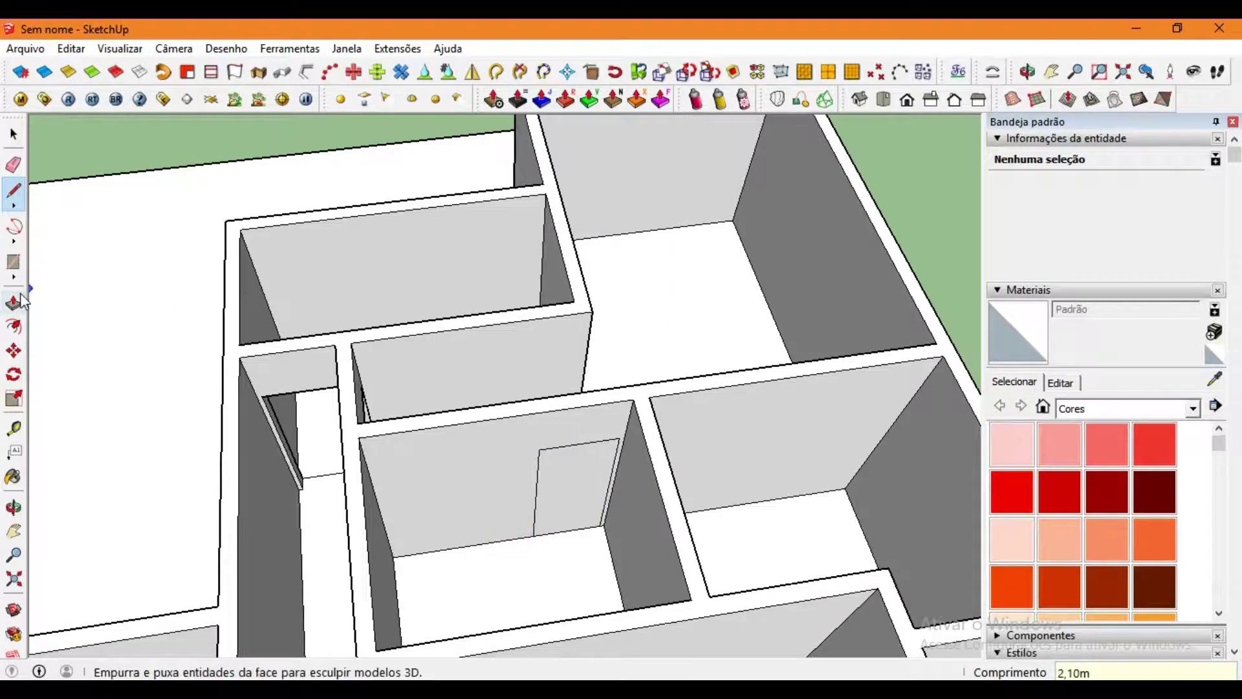
left_click(569, 491)
key("space")
Orbit over the house and into the next room's large wall.
scroll(569, 453, "down", 5)
mouse_move(569, 453)
middle_mouse_down()
mouse_move(596, 378)
mouse_move(707, 410)
mouse_move(585, 363)
mouse_move(526, 397)
mouse_move(587, 382)
mouse_move(388, 324)
middle_mouse_up()
scroll(595, 378, "down", 3)
scroll(585, 363, "up", 5)
scroll(588, 381, "up", 3)
scroll(588, 382, "down", 3)
left_click(13, 190)
middle_click_drag(313, 295, 338, 452)
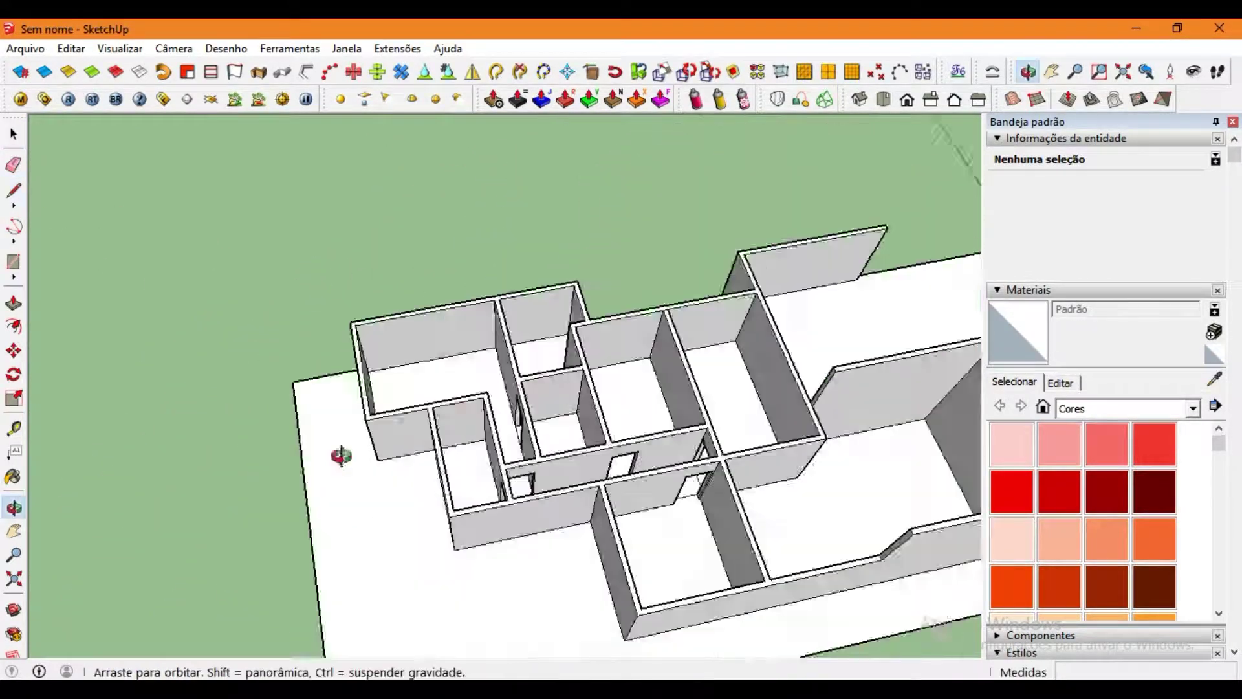
scroll(511, 314, "up", 5)
Cut the first high window opening through a room's outer wall.
left_click(498, 318)
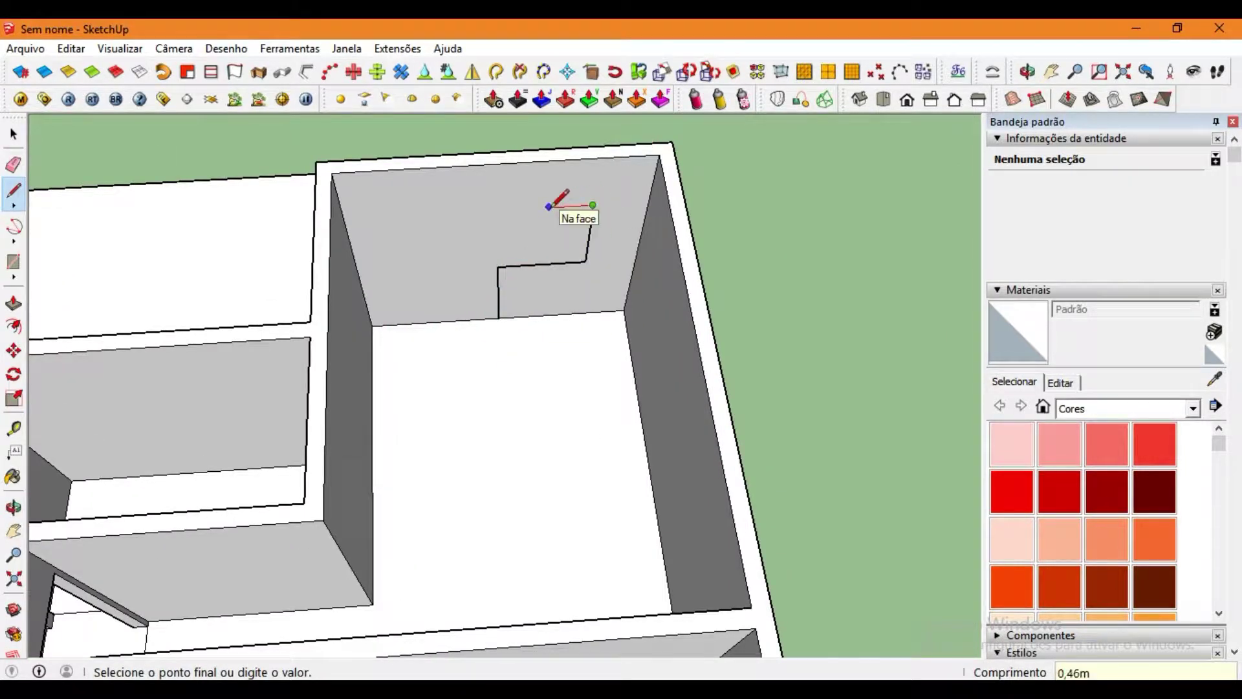
left_click(410, 271)
left_click(498, 267)
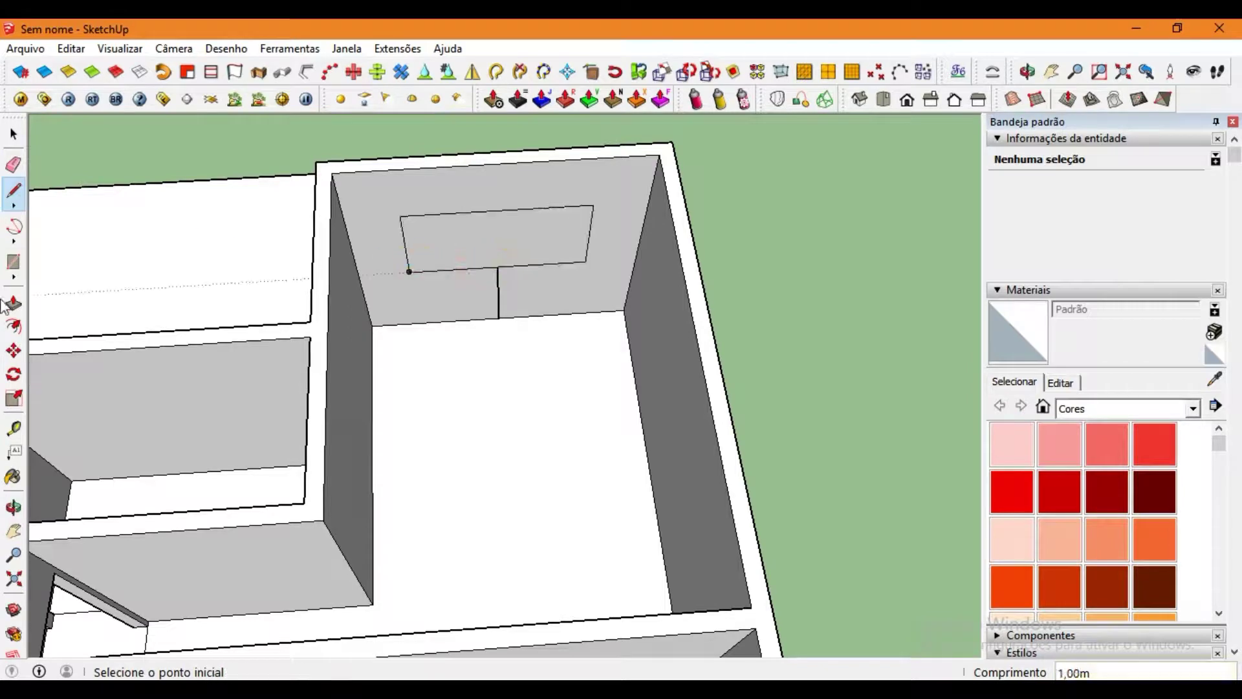
key("p")
double_click(475, 244)
key("l")
Cut a second window opening in the next room, erasing a stray edge first.
scroll(550, 229, "down", 3)
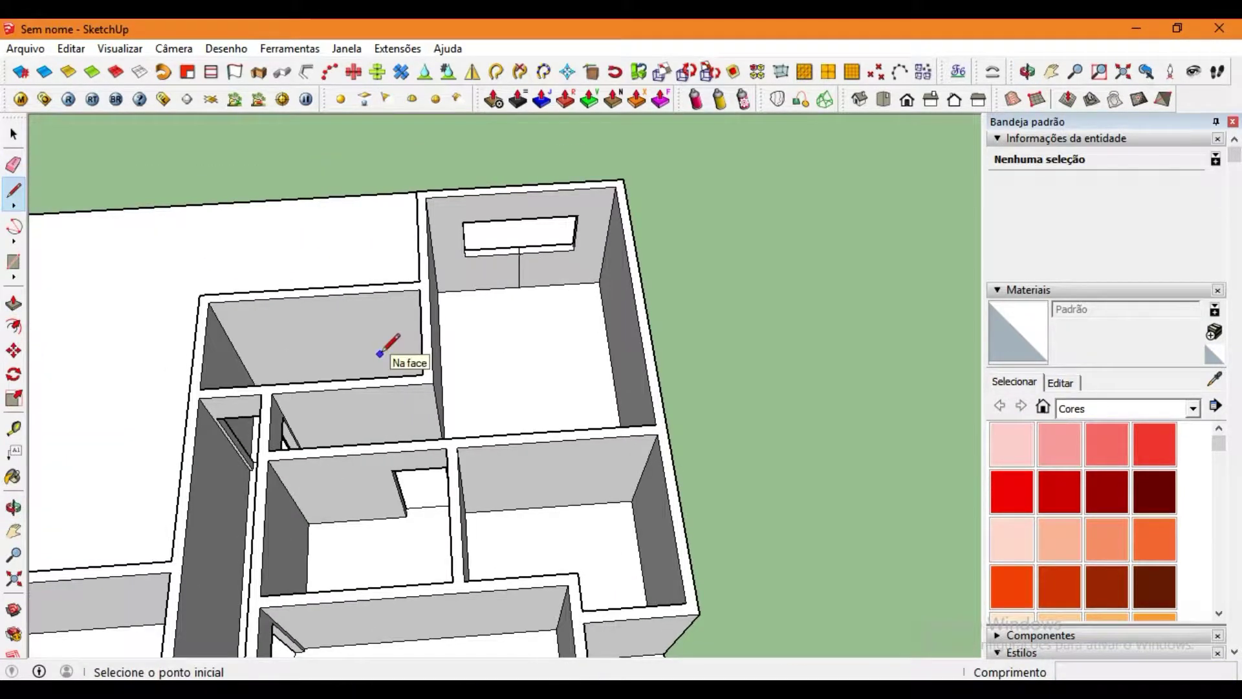
middle_click_drag(380, 354, 535, 344)
scroll(492, 355, "up", 4)
left_click(492, 355)
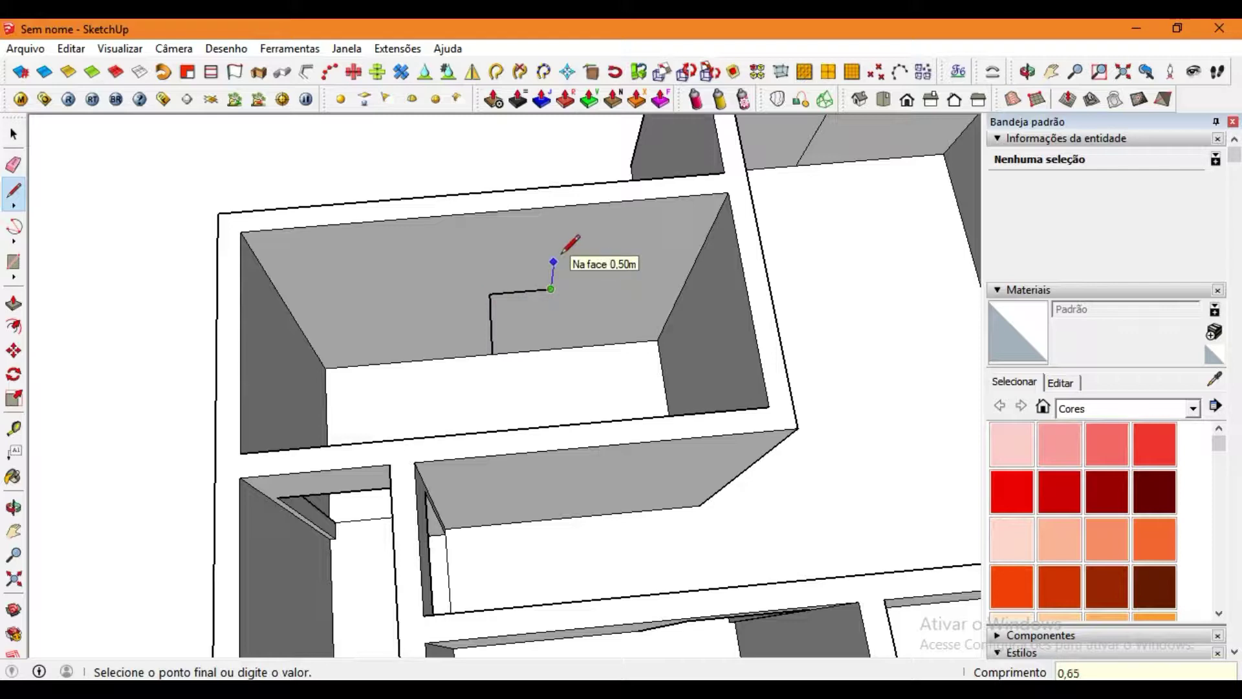
left_click(421, 264)
left_click(428, 298)
left_click(490, 294)
key("e")
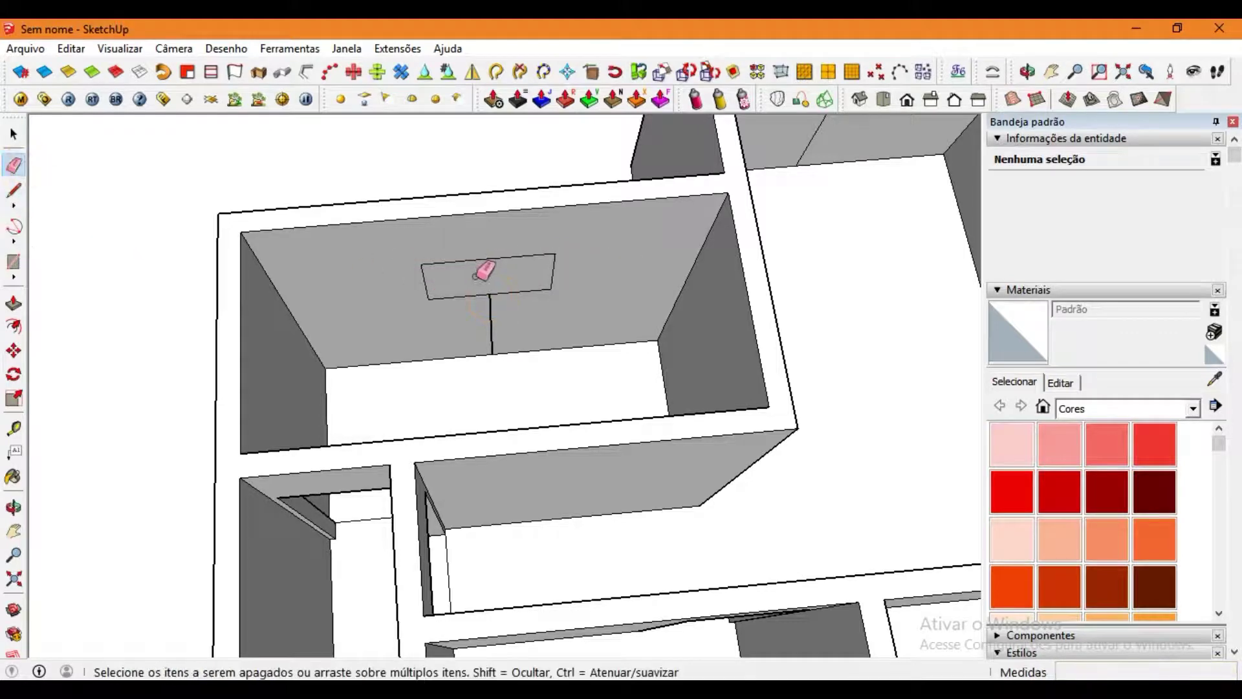
key("p")
left_click(523, 273)
key("l")
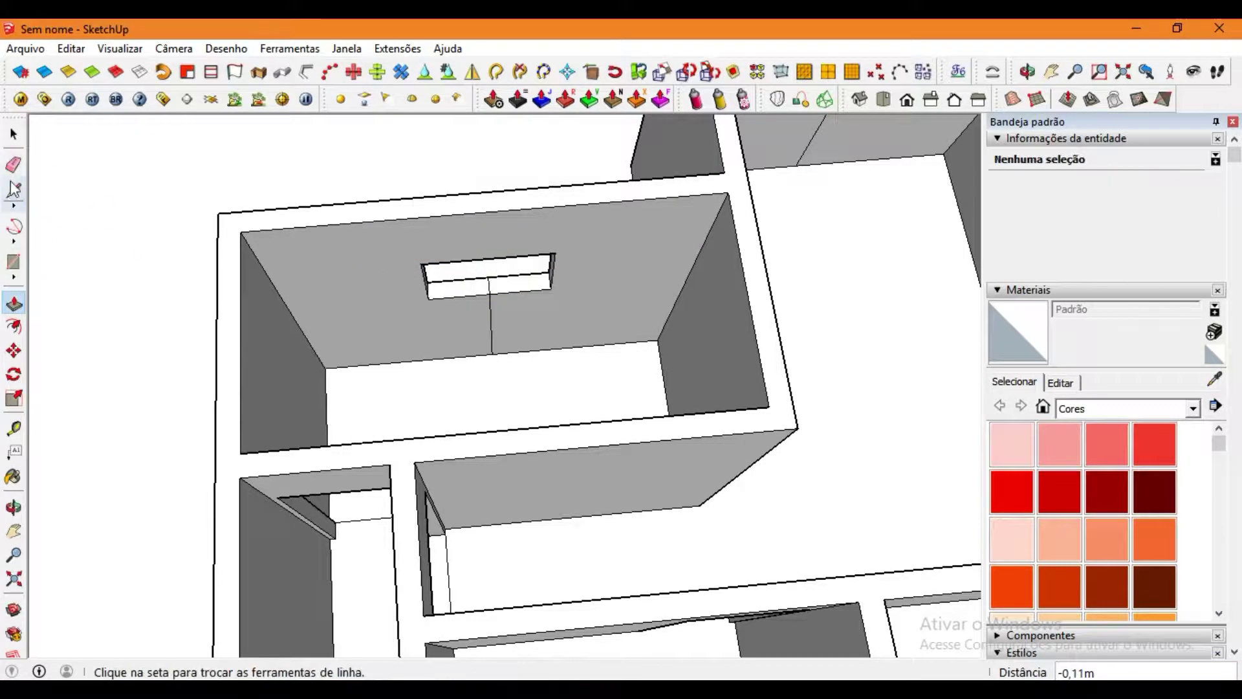
Outline a third window on the next outer wall and push it through.
middle_click_drag(504, 278, 521, 375)
scroll(499, 389, "up", 3)
scroll(492, 392, "up", 3)
middle_click_drag(616, 313, 565, 372)
scroll(541, 403, "up", 3)
left_click(541, 402)
left_click(551, 283)
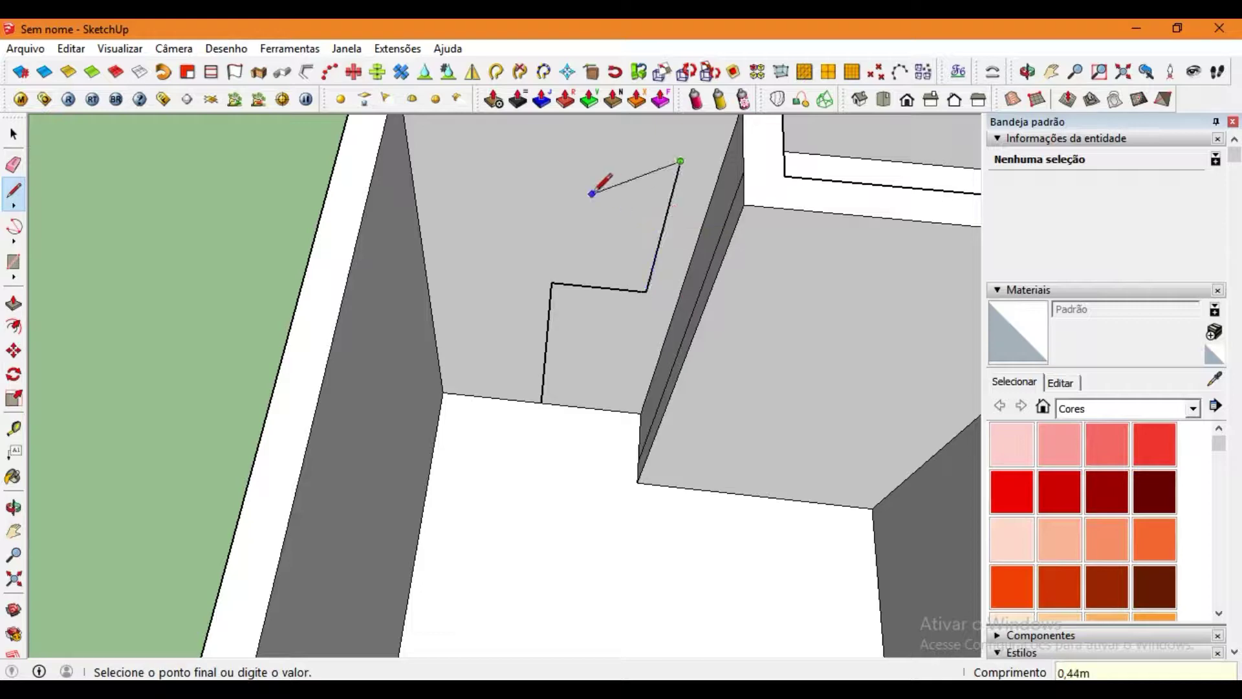
key("ctrl+z")
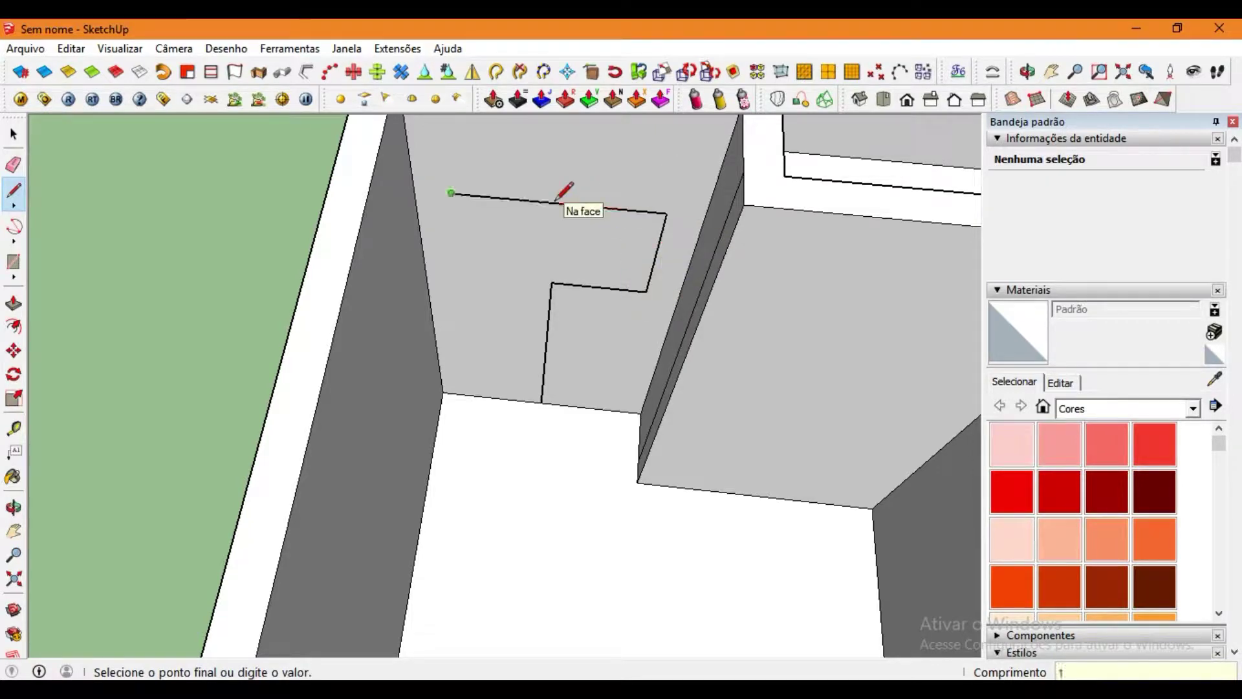
left_click(551, 282)
left_click(14, 303)
left_click(557, 246)
left_click(14, 191)
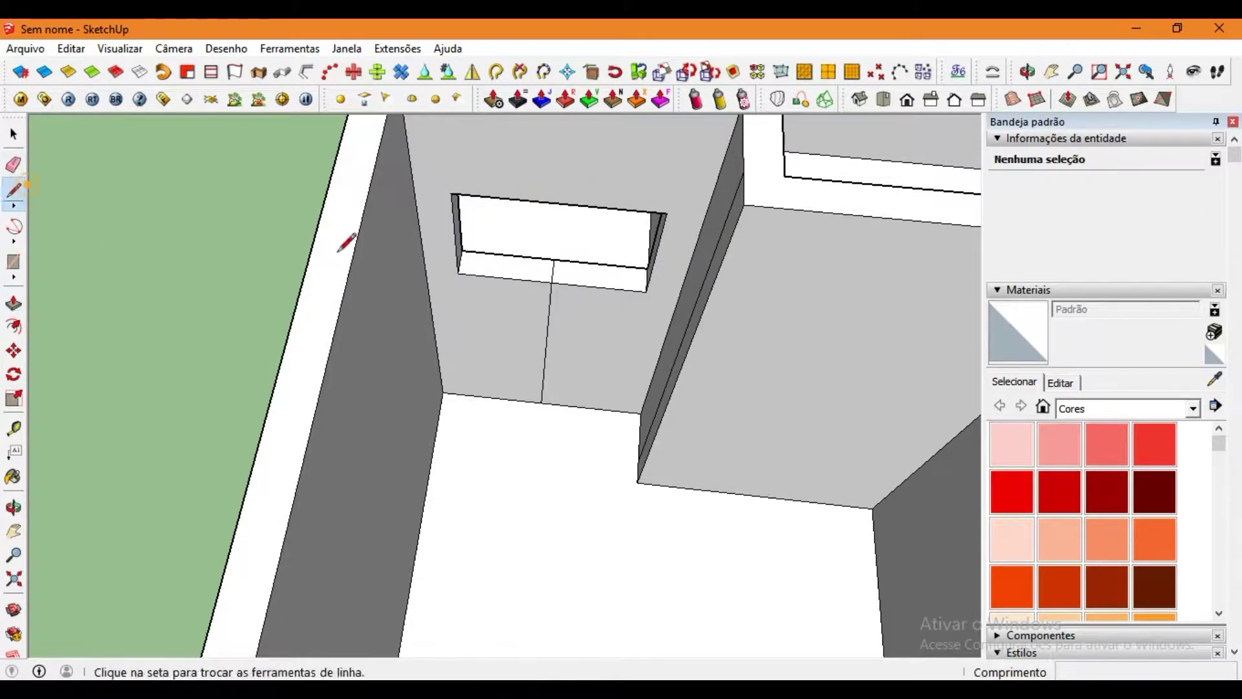
Cut a fourth window opening through another room's outer wall.
middle_click_drag(346, 235, 585, 401)
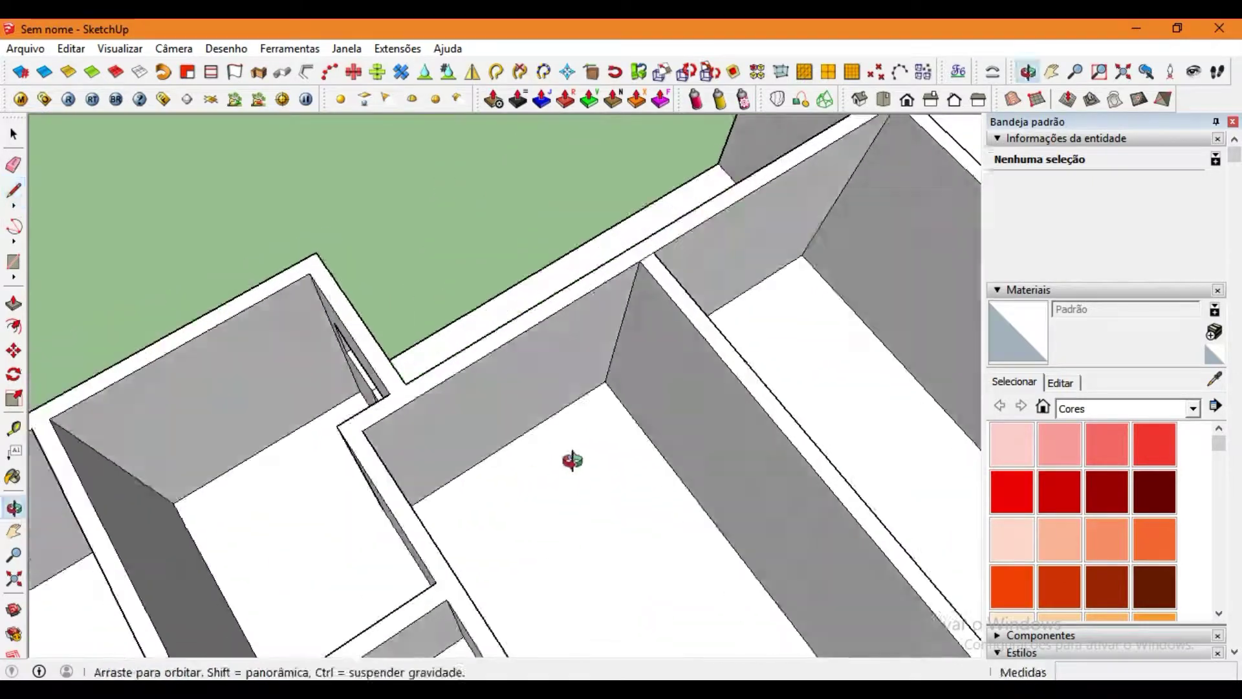
middle_click_drag(702, 403, 379, 350)
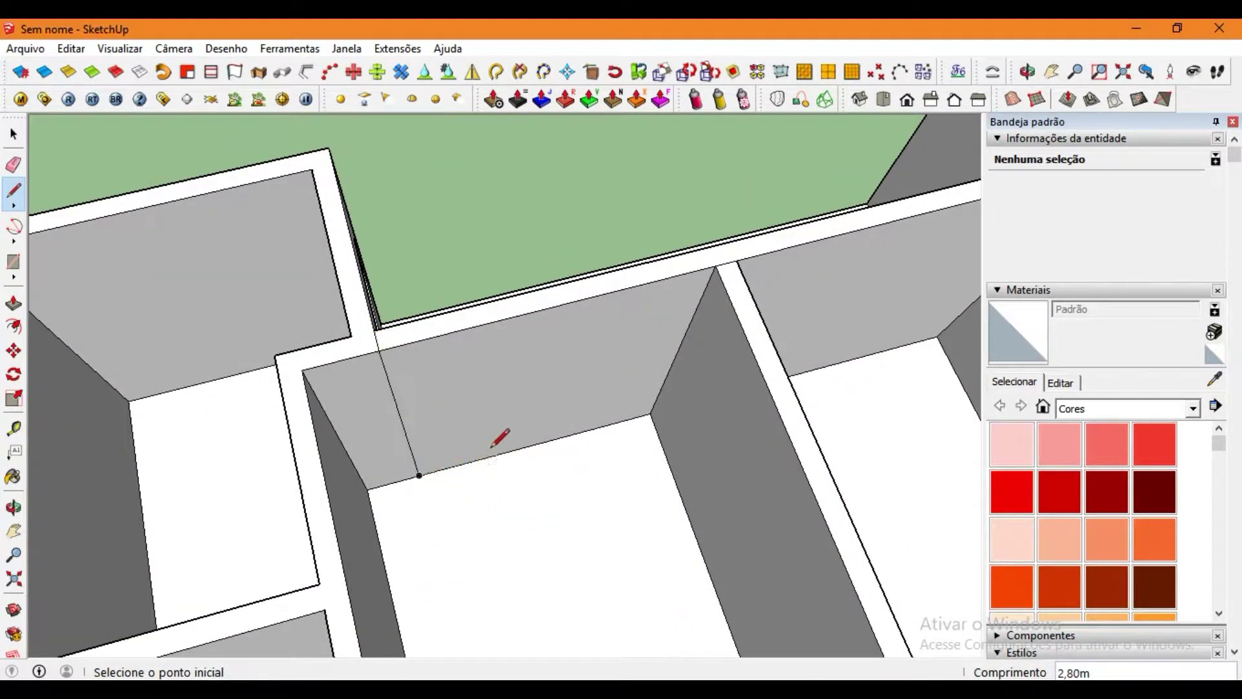
left_click(654, 374)
left_click(674, 318)
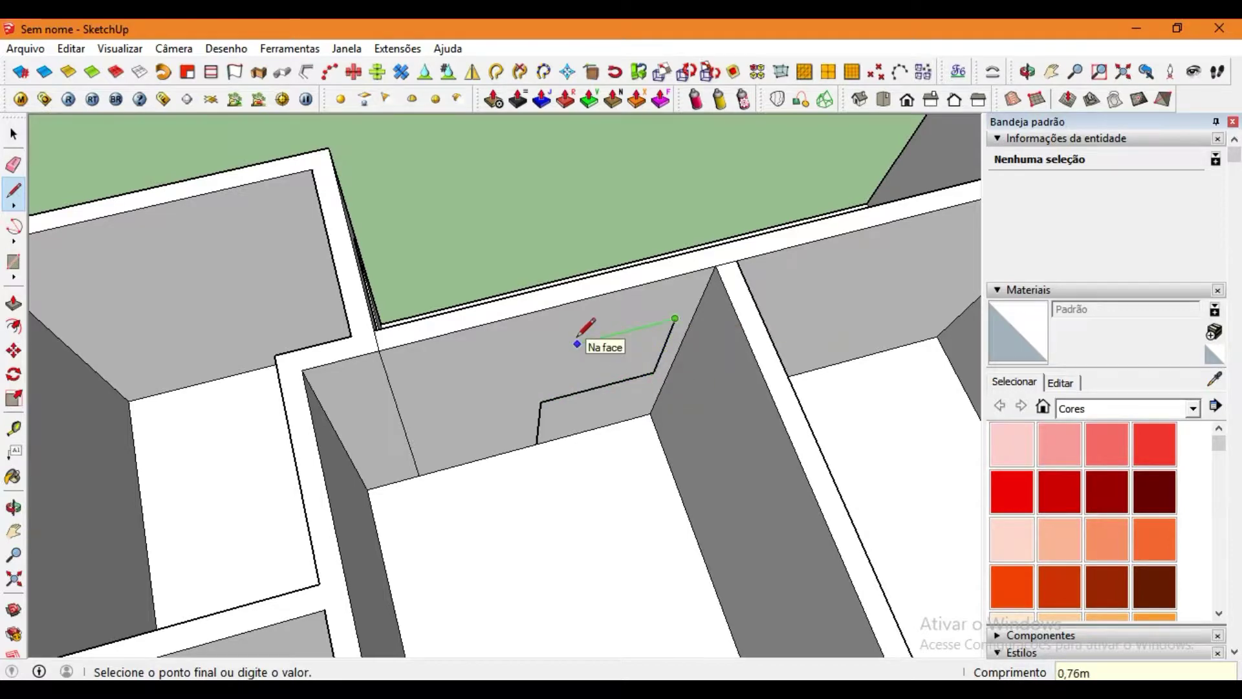
left_click(539, 398)
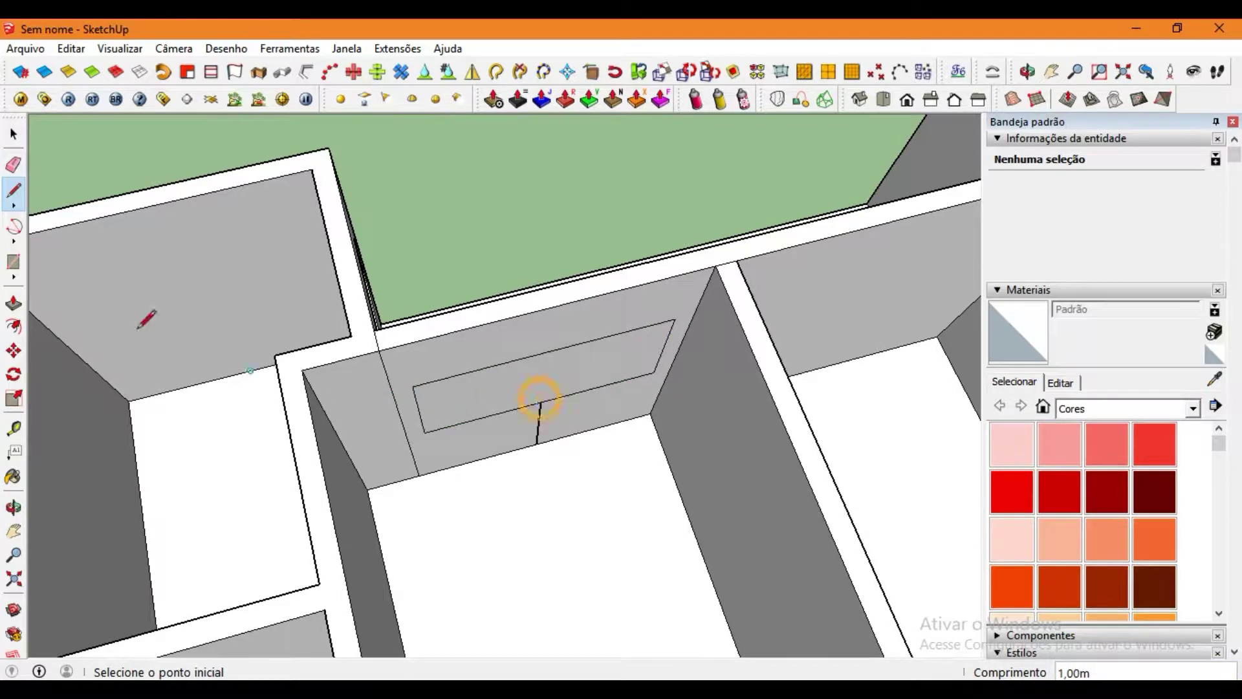
key("p")
left_click(543, 375)
Cut the fifth window opening through the next room's outer wall.
mouse_move(403, 270)
middle_mouse_down()
mouse_move(328, 413)
mouse_move(432, 381)
middle_mouse_up()
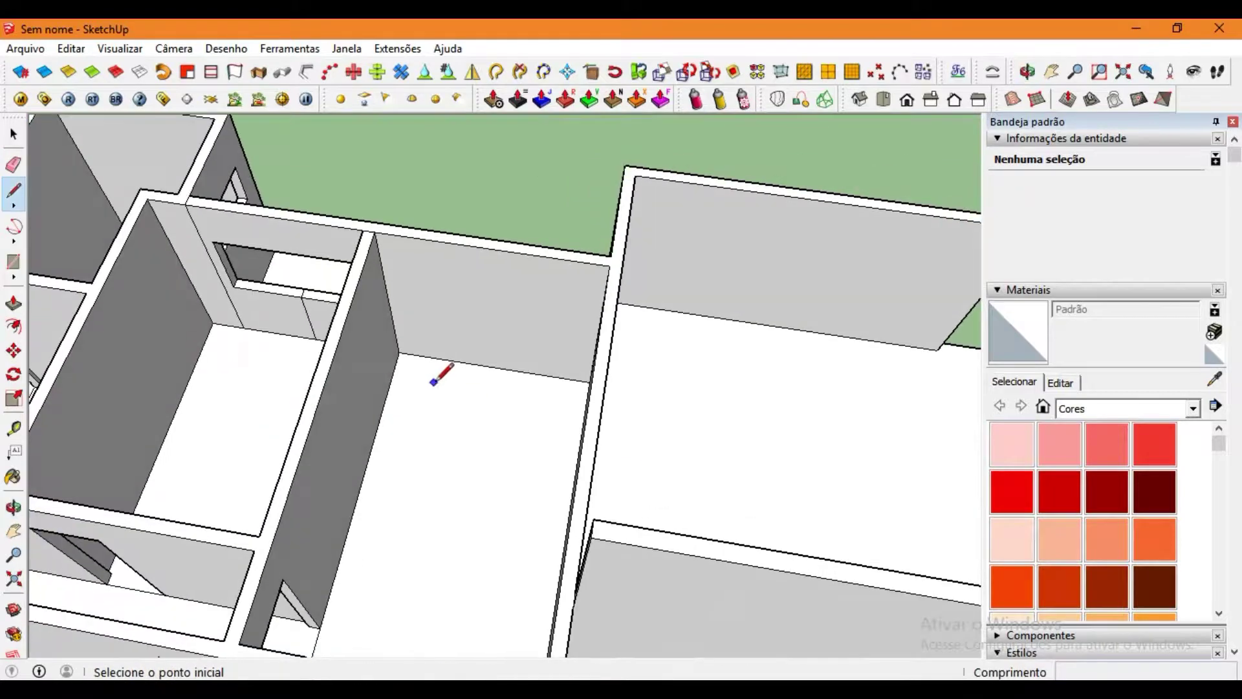
scroll(479, 365, "up", 2)
left_click(494, 368)
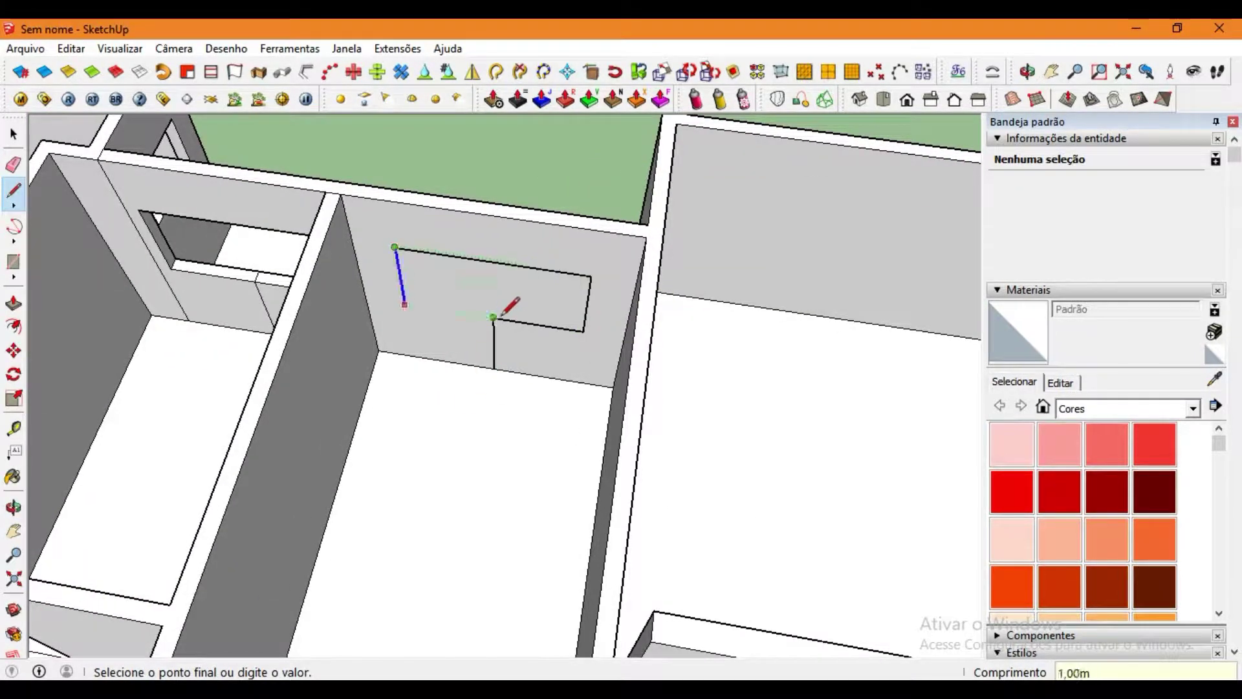
left_click(402, 303)
left_click(14, 303)
left_click(547, 278)
scroll(94, 216, "down", 3)
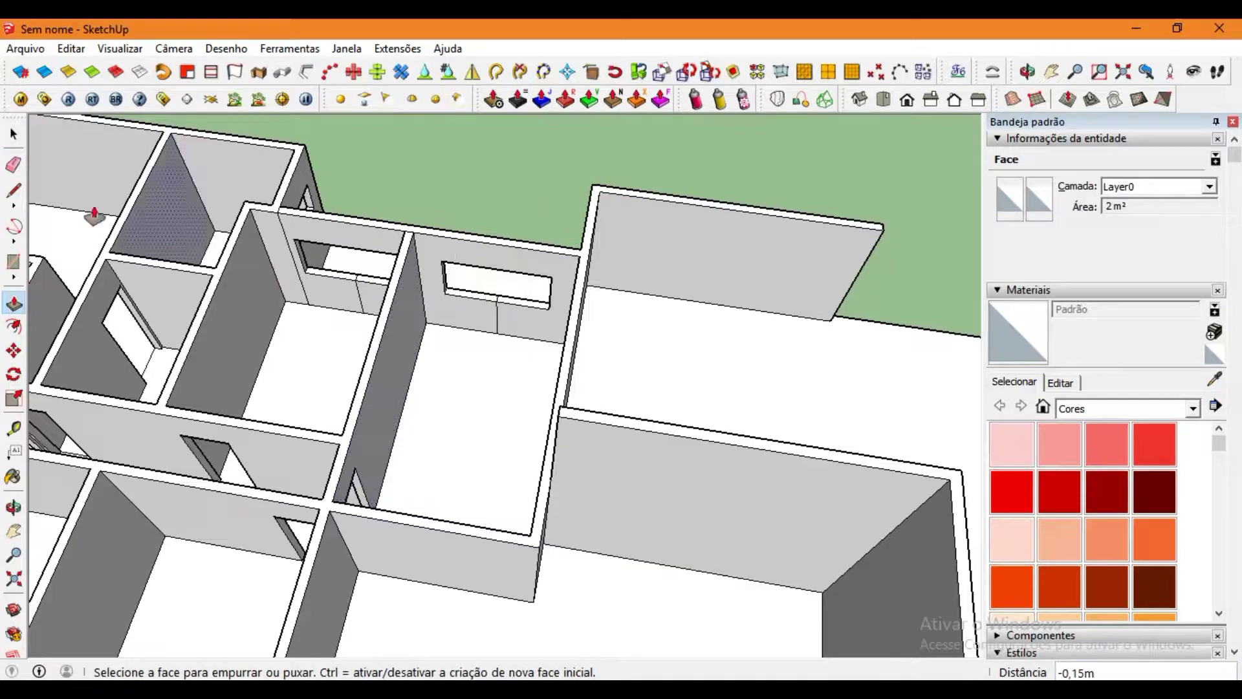
key("l")
mouse_move(93, 215)
middle_mouse_down()
mouse_move(615, 352)
mouse_move(440, 321)
mouse_move(748, 421)
mouse_move(702, 363)
middle_mouse_up()
Cut a door opening through the wall beside the room corner.
scroll(608, 308, "up", 3)
left_click(606, 306)
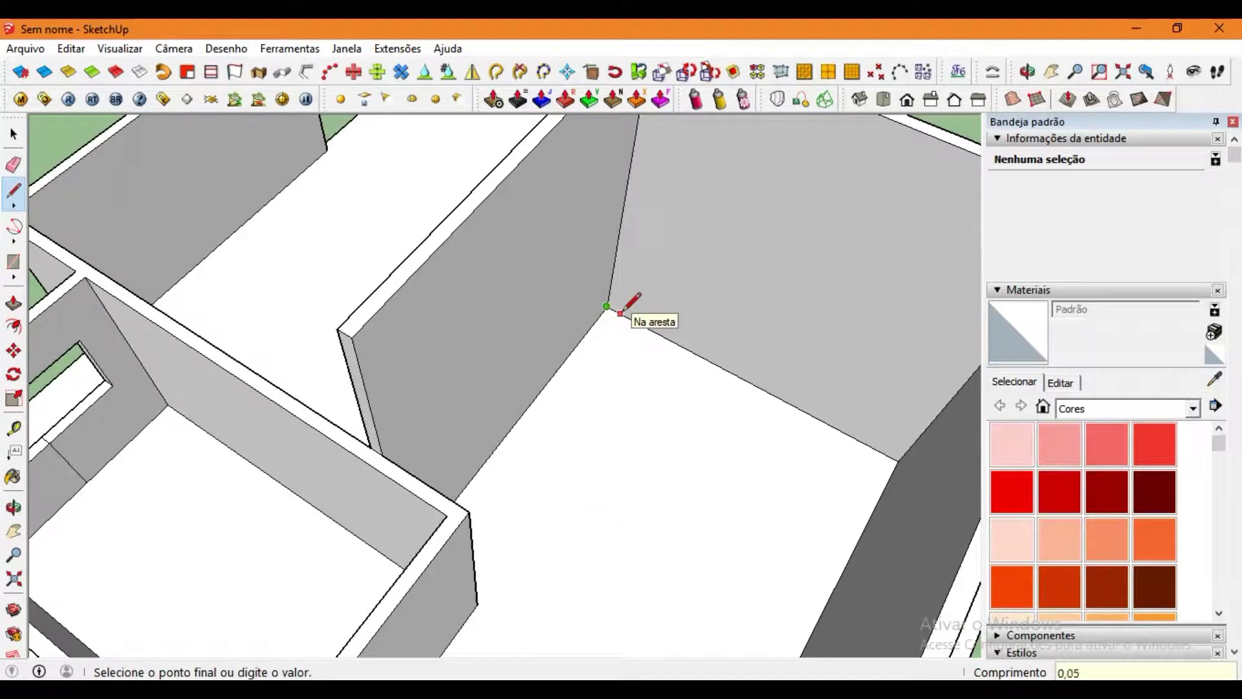
middle_click_drag(618, 312, 590, 283)
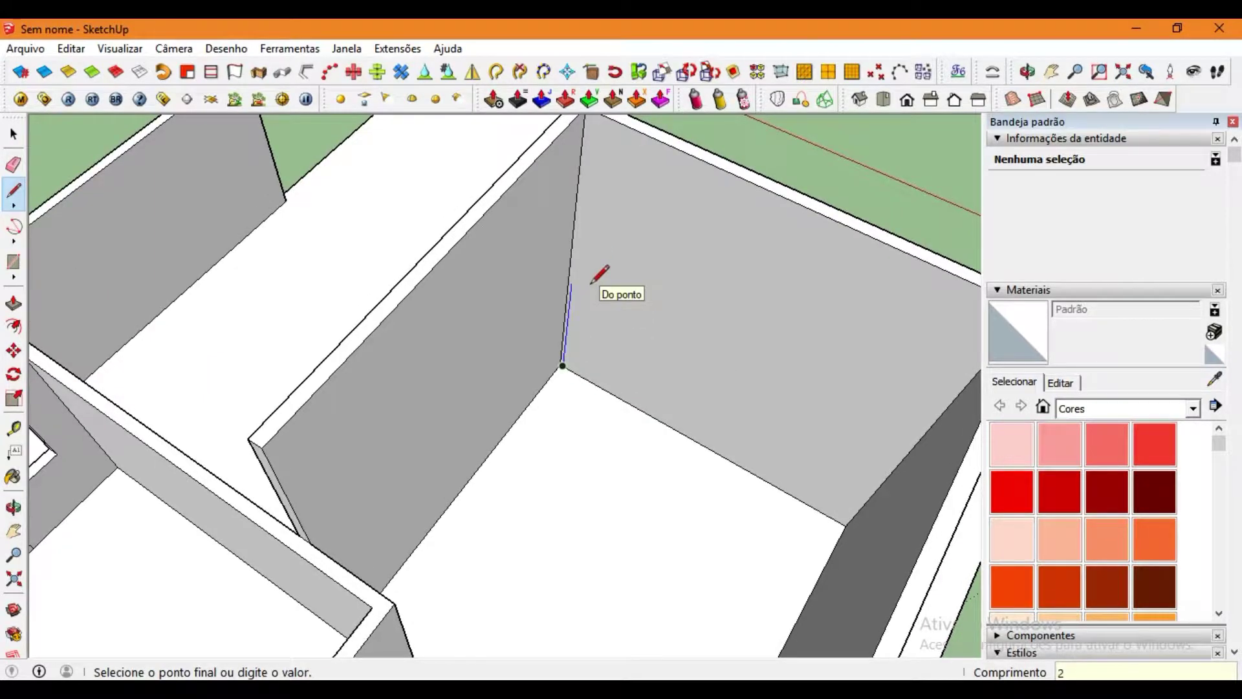
left_click(625, 374)
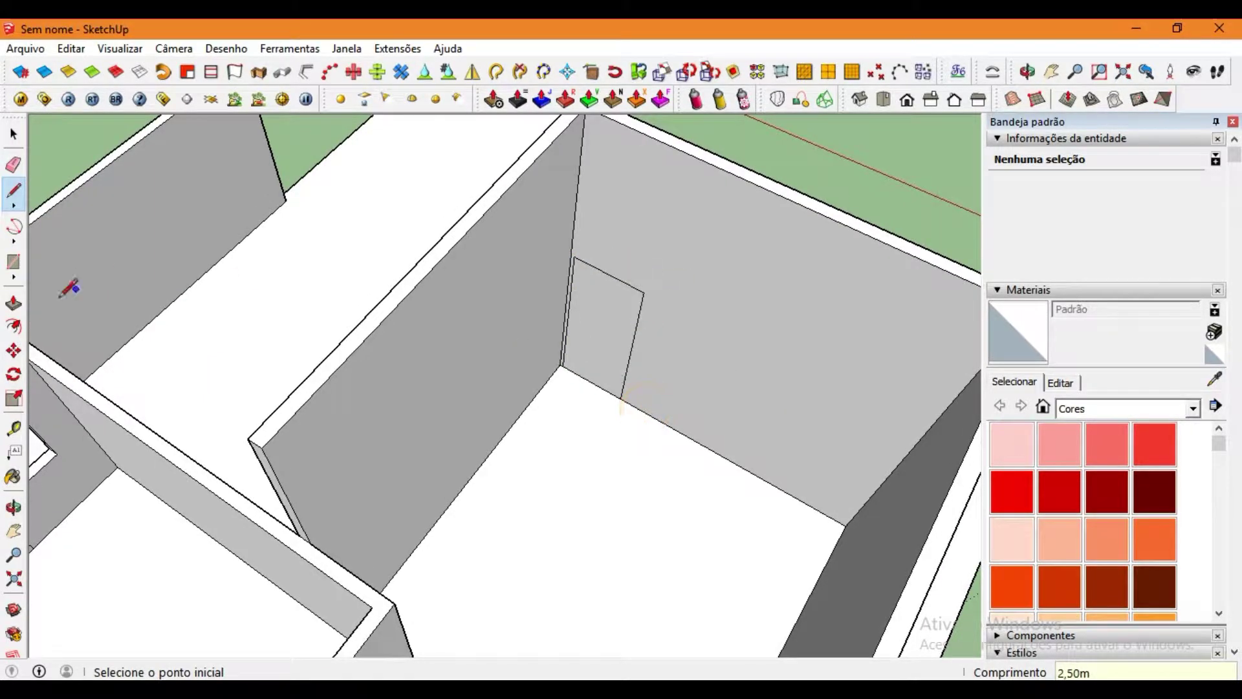
key("p")
left_click_drag(597, 319, 602, 311)
left_click(13, 190)
Begin a tall door outline at the back wall's floor edge.
mouse_move(582, 324)
middle_mouse_down()
mouse_move(515, 390)
mouse_move(483, 375)
middle_mouse_up()
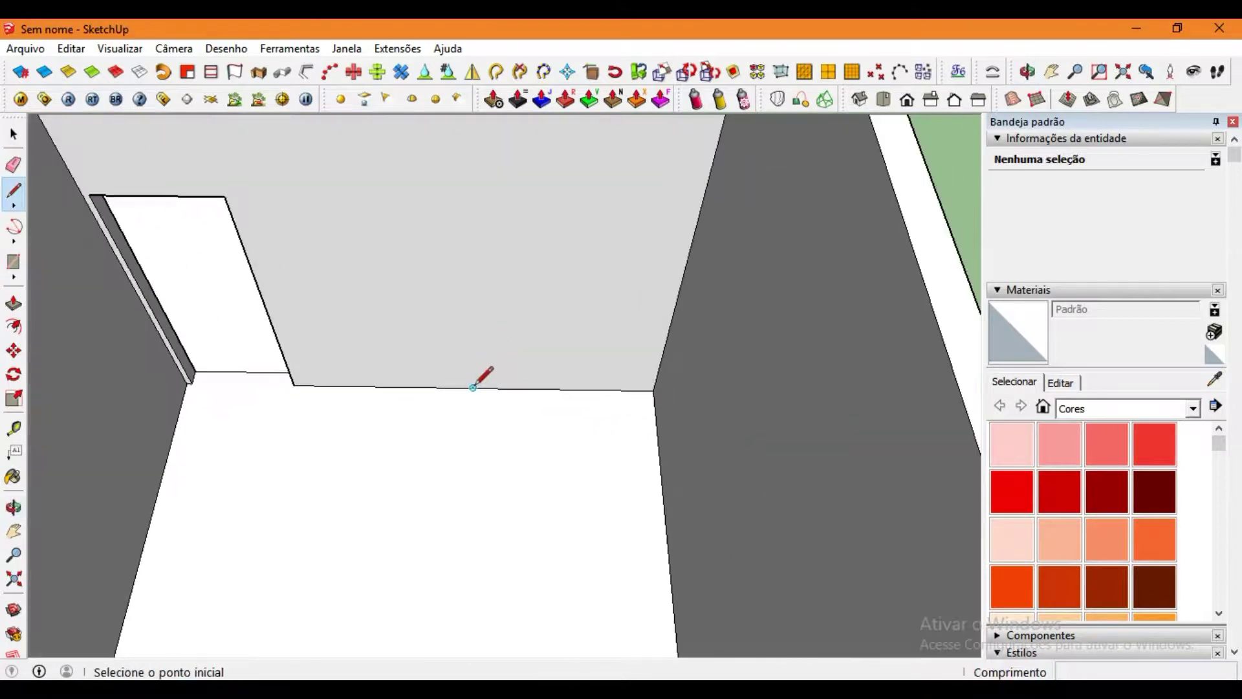
left_click(473, 387)
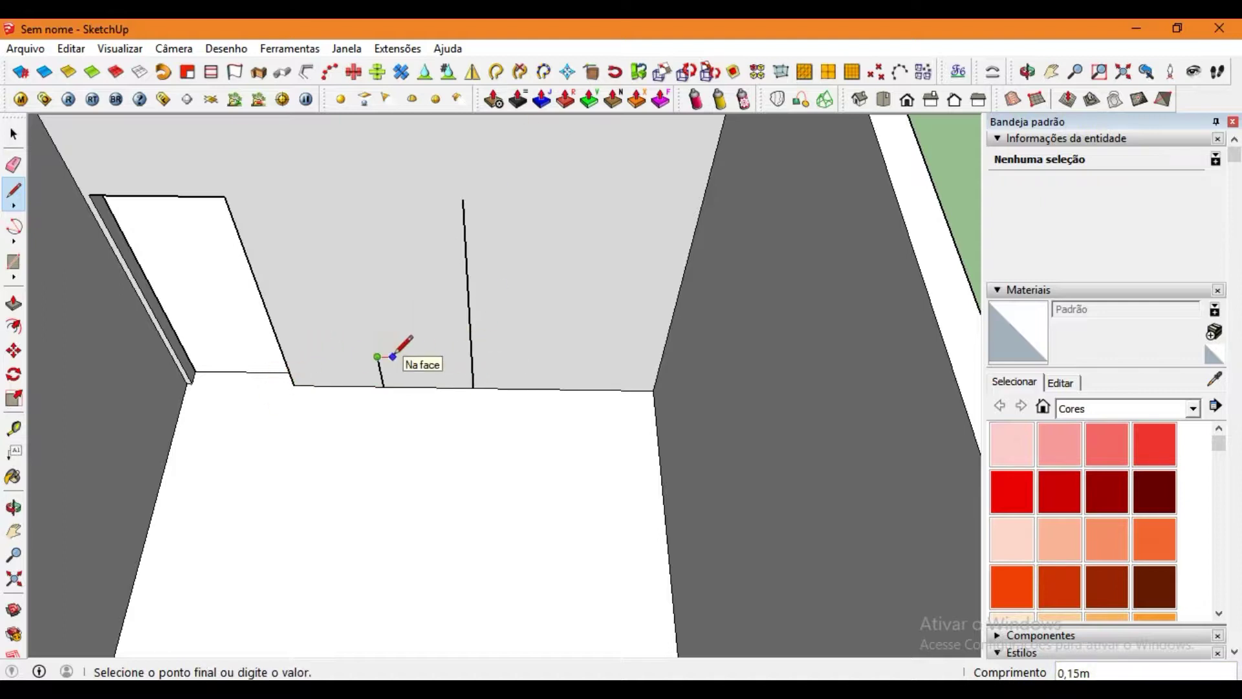
scroll(412, 211, "down", 3)
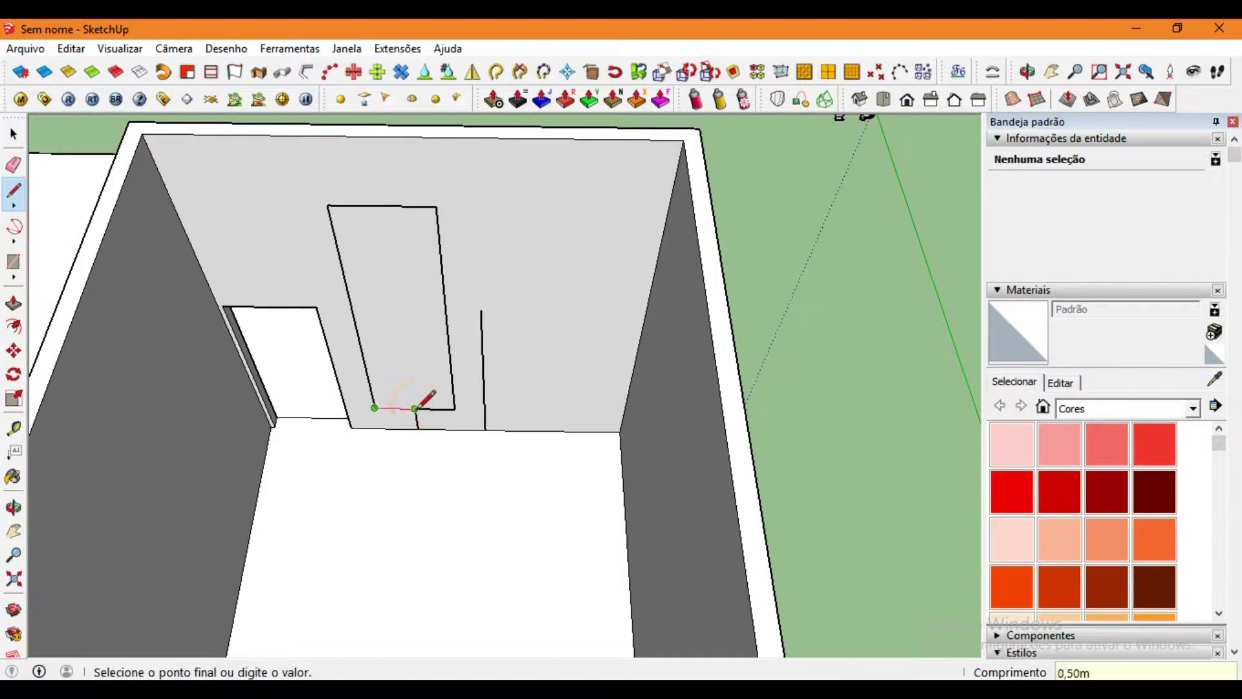
Close the tall door outline, copy it along the back wall, and push both doors through.
left_click(414, 408)
key("space")
left_click(402, 347)
key("m")
key("ctrl")
left_click(418, 427)
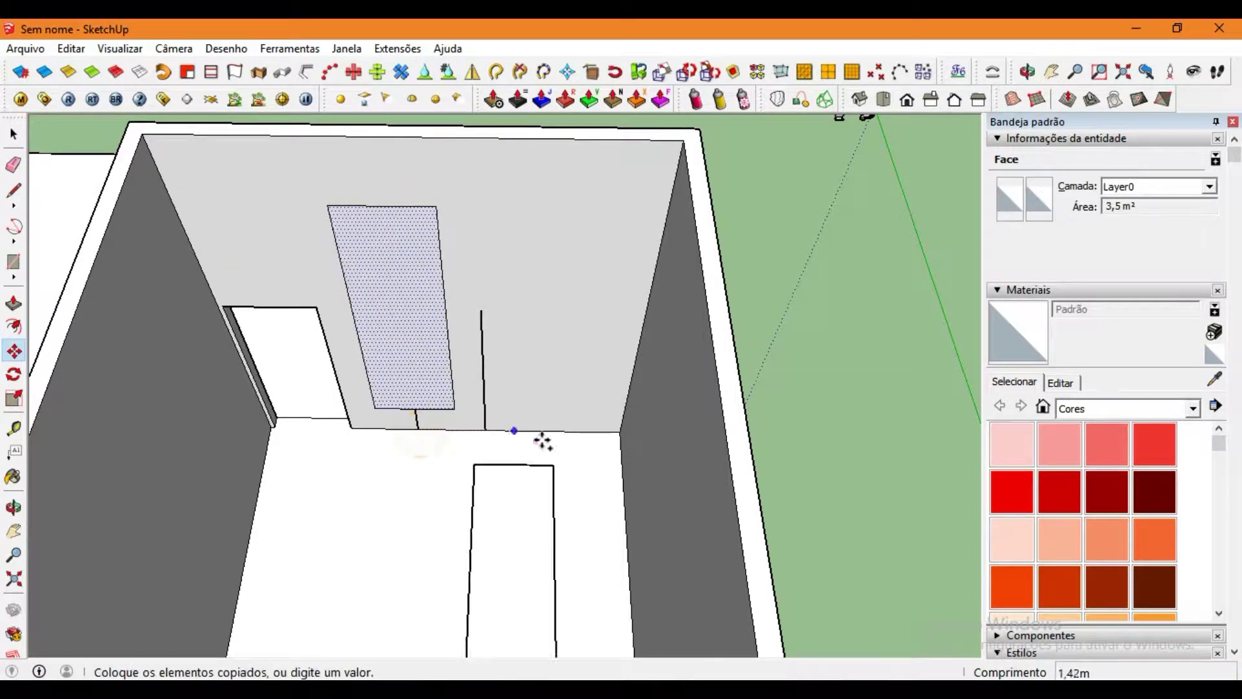
left_click(555, 427)
key("p")
double_click(397, 255)
double_click(570, 304)
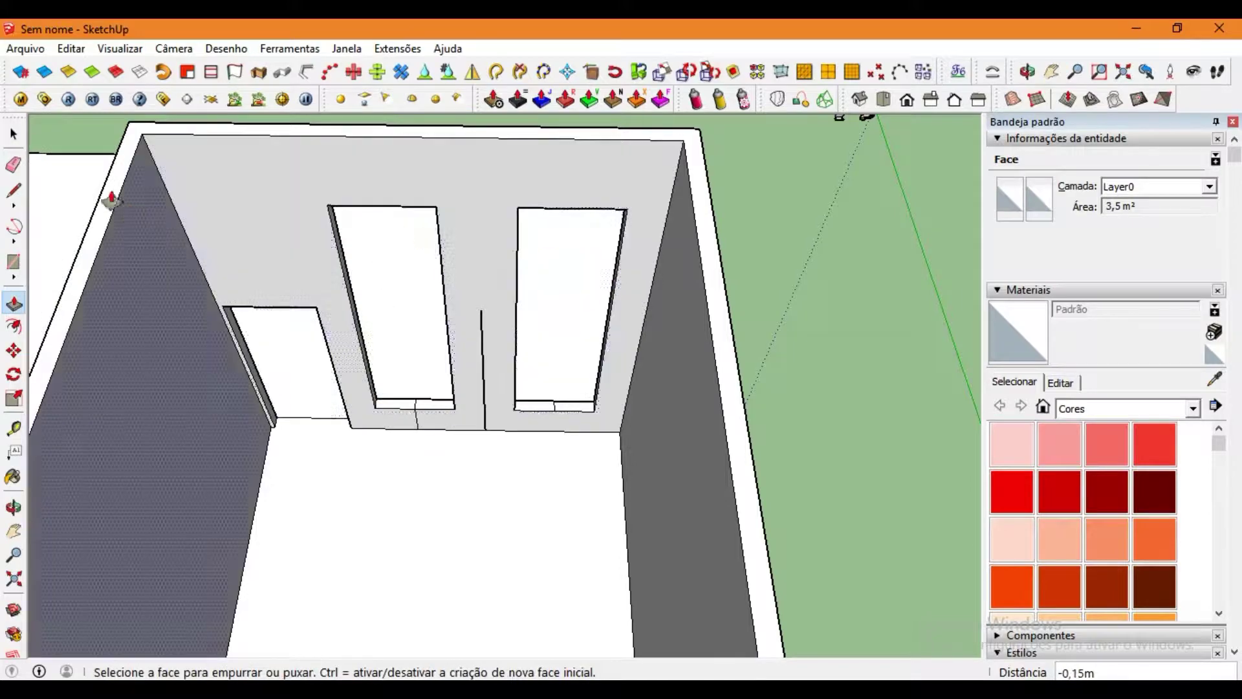
Erase the leftover divider and sill lines inside the door openings.
key("e")
left_click(482, 366)
scroll(453, 402, "up", 3)
left_click(427, 403)
left_click(641, 404)
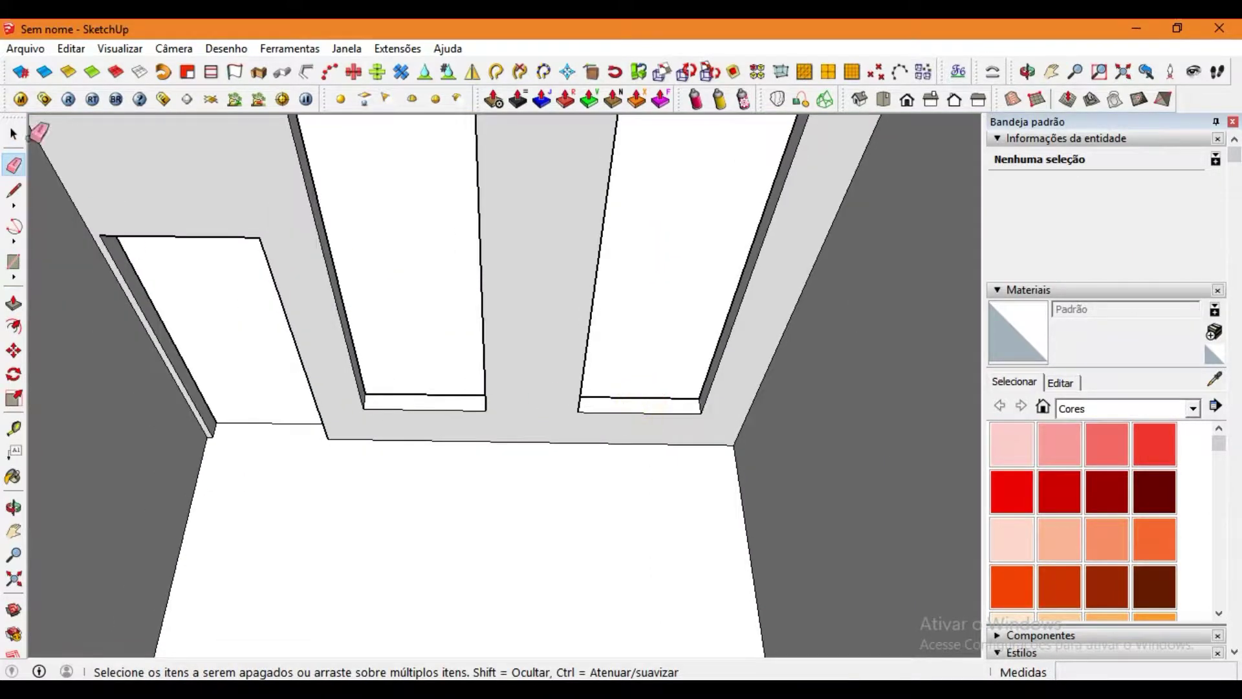
key("space")
scroll(571, 336, "down", 5)
middle_click_drag(572, 335, 636, 474)
Push the thin door jamb face back even with the wall.
key("p")
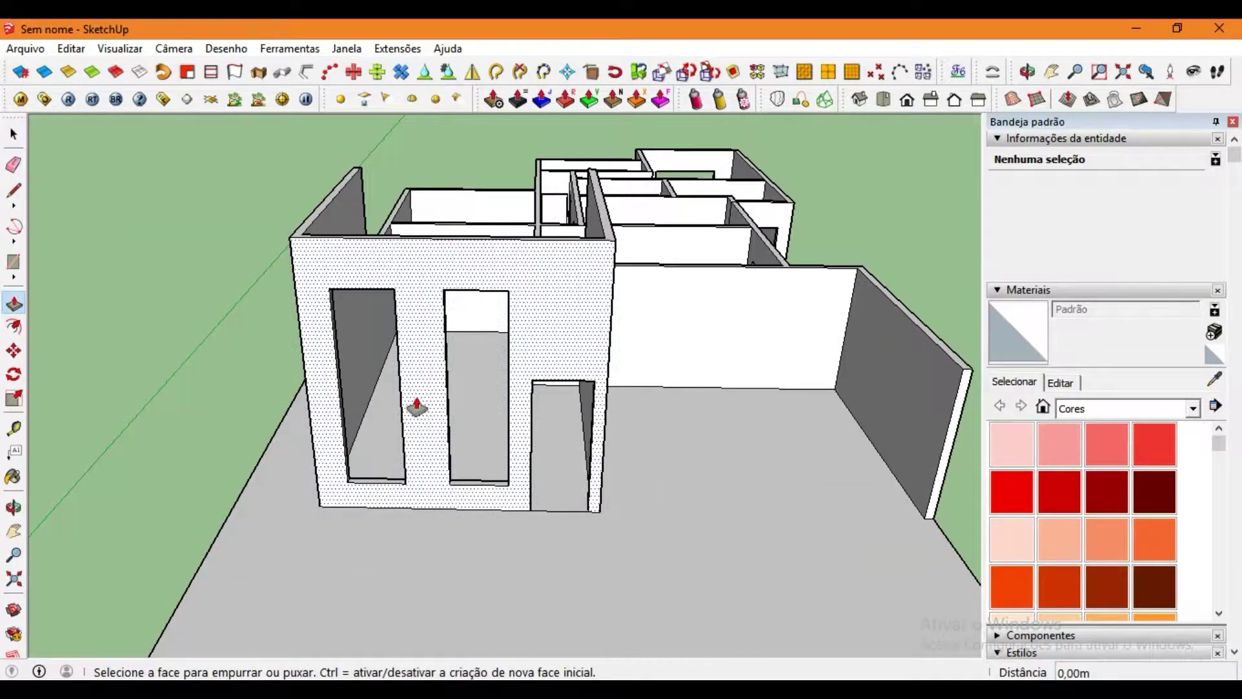
middle_click_drag(417, 407, 605, 430)
scroll(696, 335, "up", 5)
left_click(697, 335)
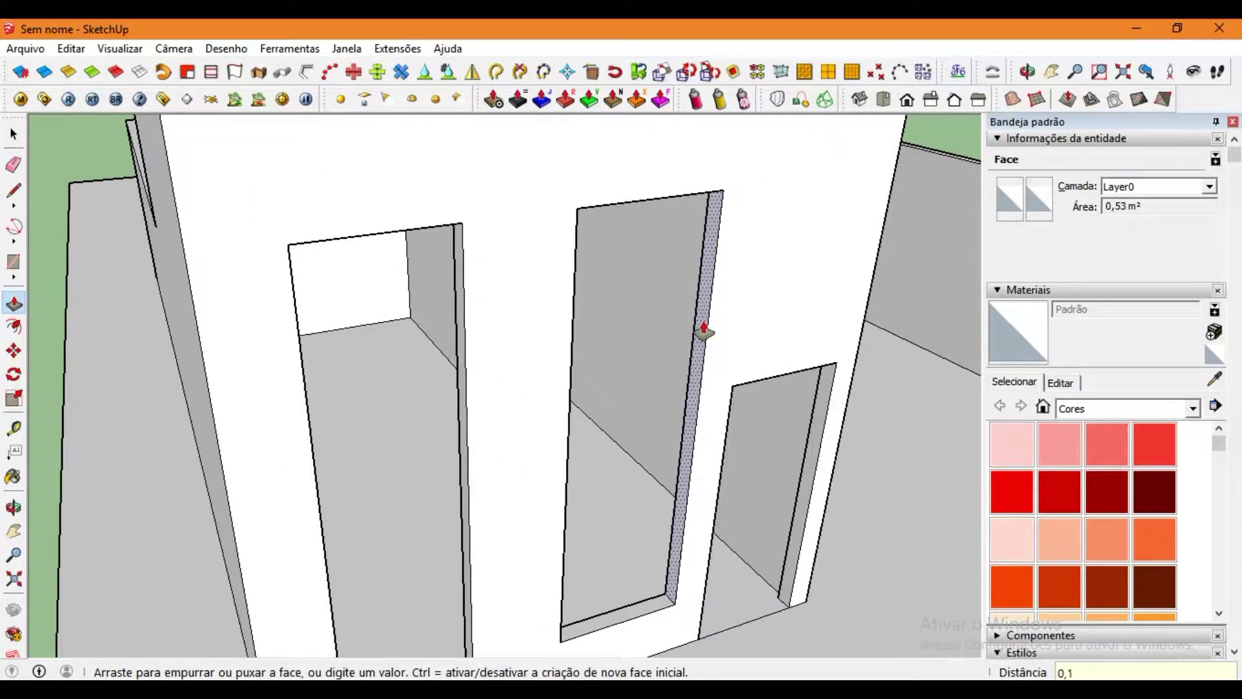
left_click(703, 330)
middle_click_drag(701, 382, 313, 377)
Push the left opening's jamb faces level with the wall thickness.
left_click(334, 406)
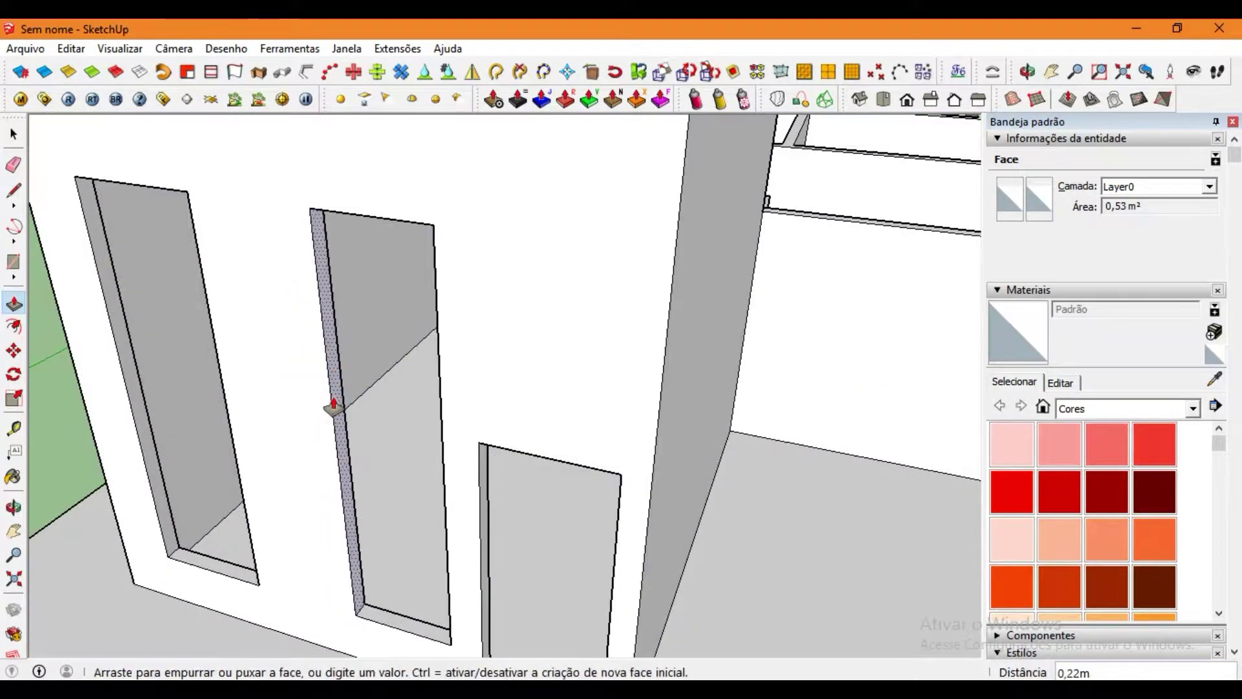
key("Return")
scroll(244, 425, "down", 3)
left_click(228, 422)
mouse_move(227, 422)
middle_mouse_down()
mouse_move(417, 444)
mouse_move(749, 390)
mouse_move(519, 326)
middle_mouse_up()
left_click(749, 390)
left_click(743, 388)
scroll(737, 401, "down", 5)
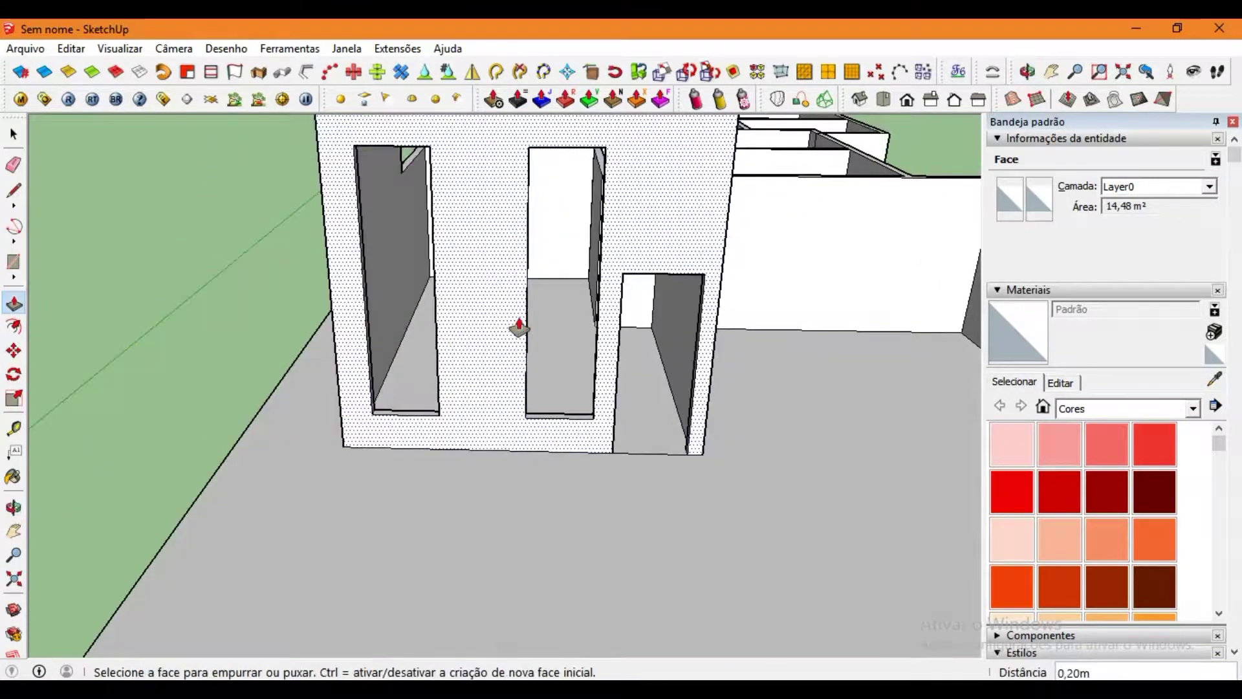
Draw a 0.15 m L-shaped outline at the front wall's bottom-left corner.
key("l")
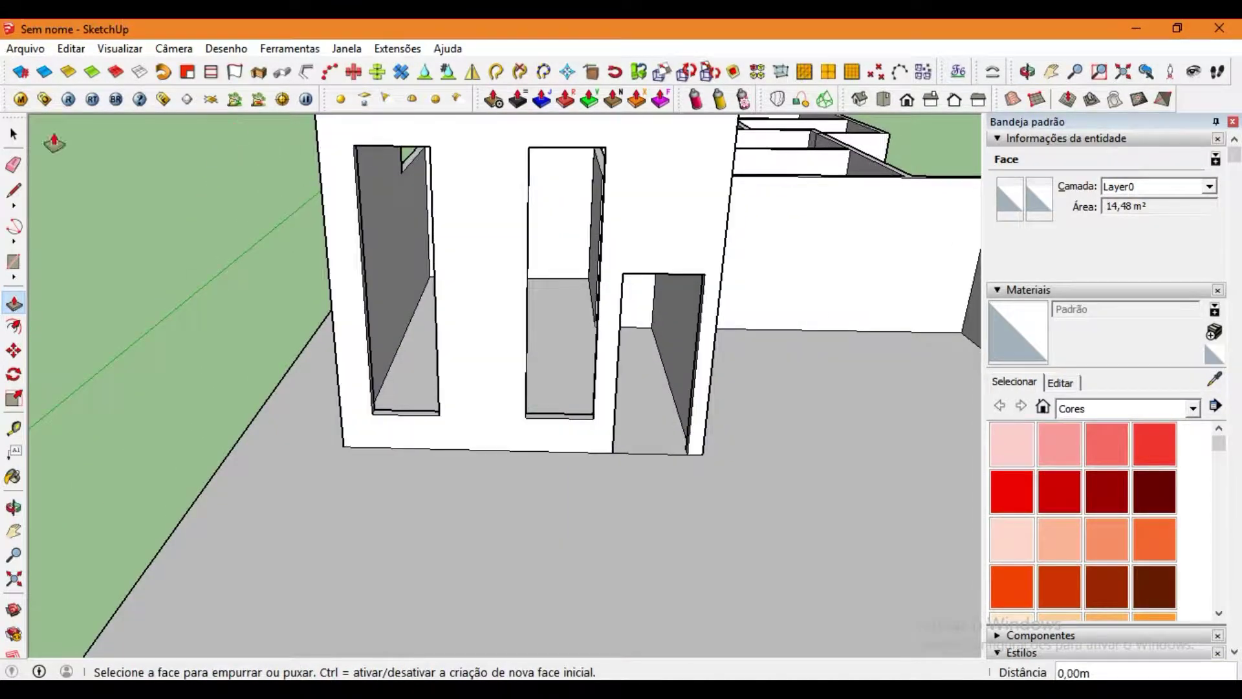
left_click(344, 447)
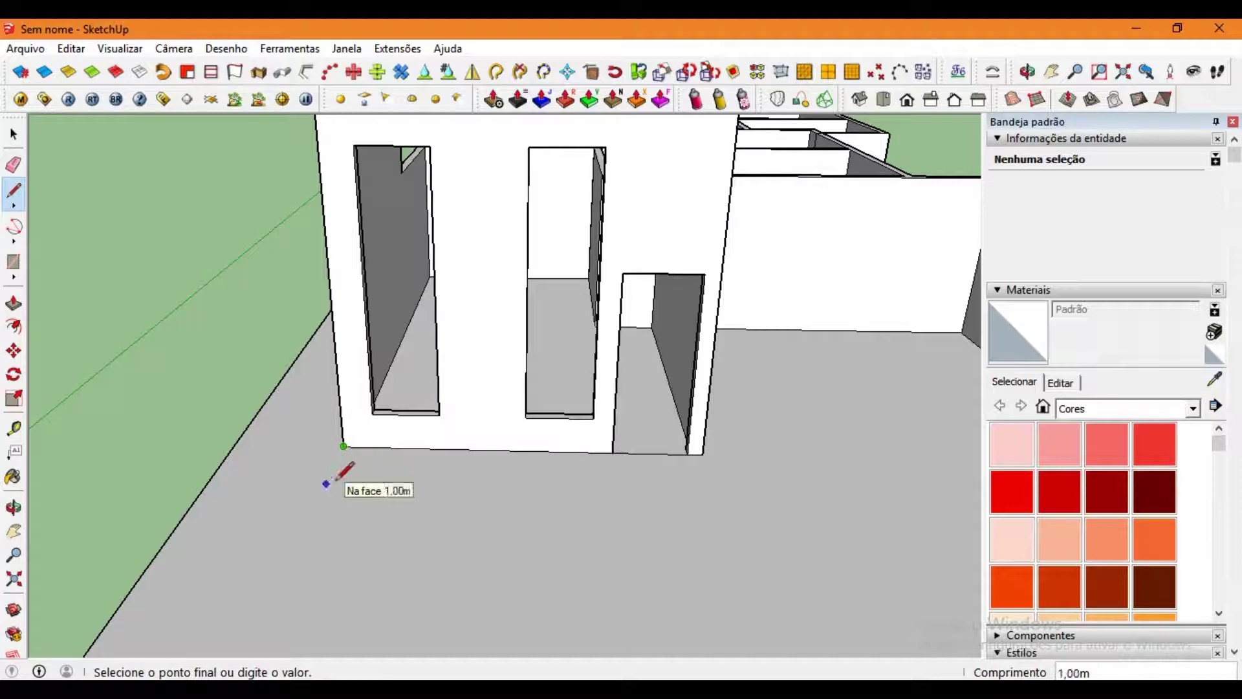
scroll(327, 483, "down", 3)
mouse_move(327, 483)
middle_mouse_down()
mouse_move(435, 541)
mouse_move(453, 492)
middle_mouse_up()
scroll(388, 456, "up", 3)
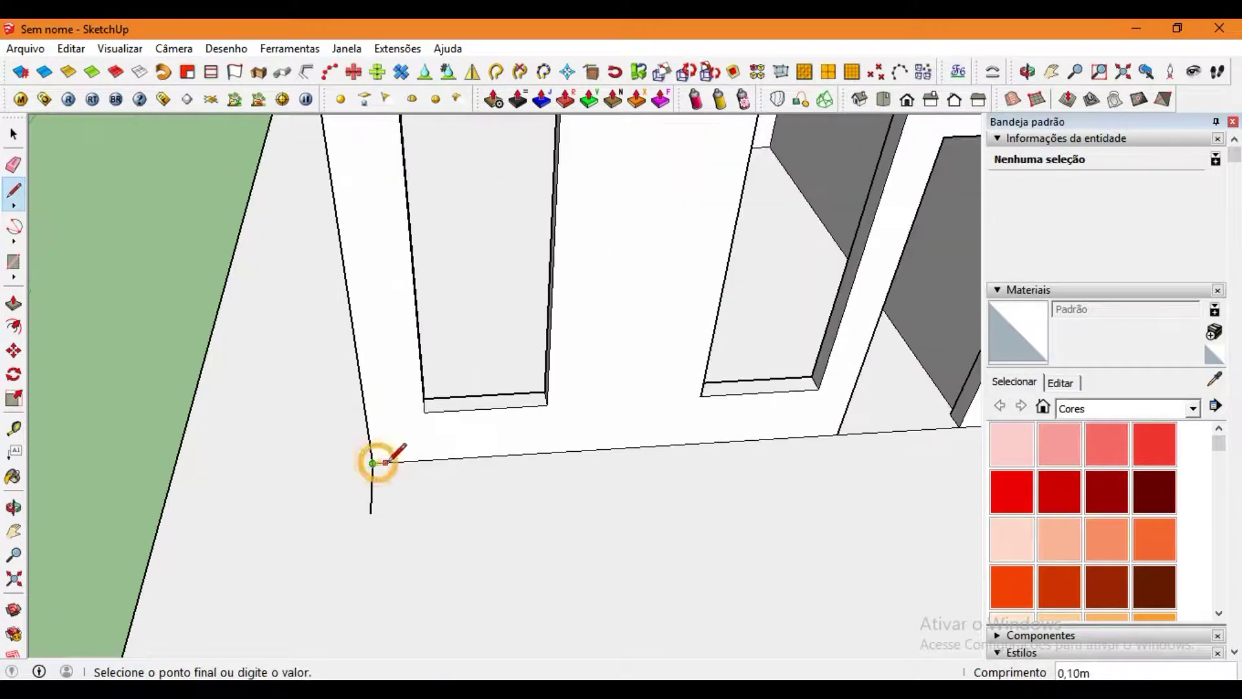
type("5")
key("Return")
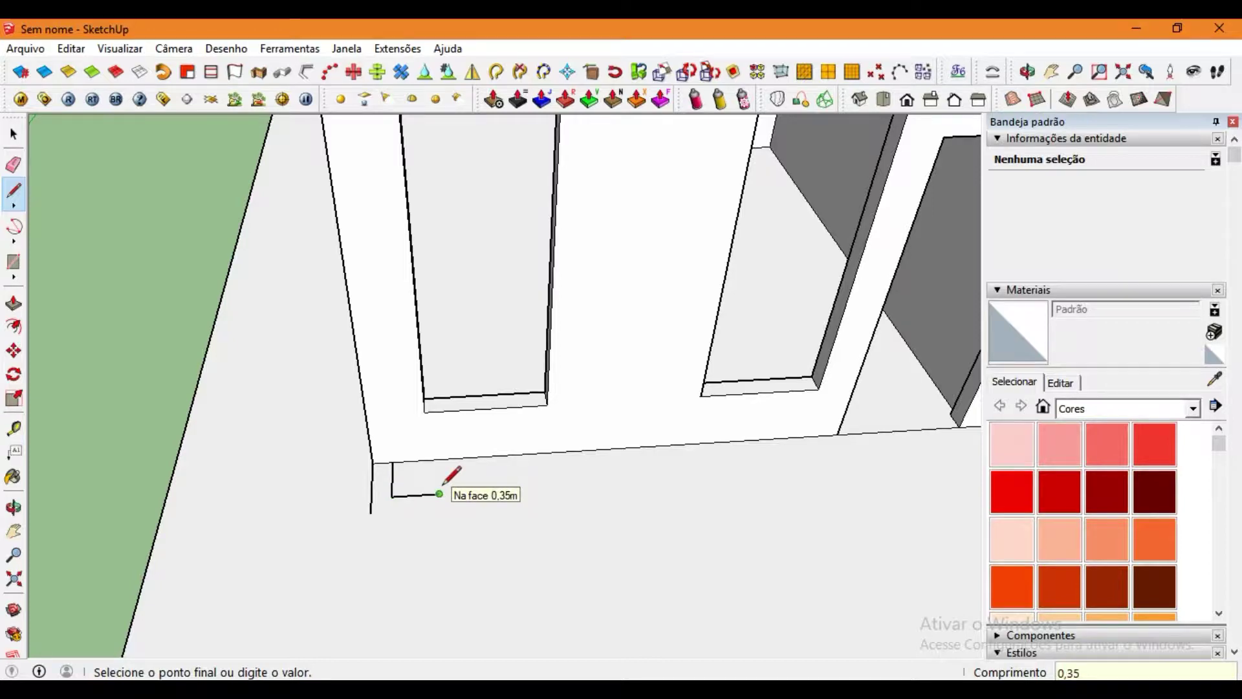
left_click(440, 510)
left_click(371, 511)
Extrude the L outline up to full wall height as a corner post.
key("p")
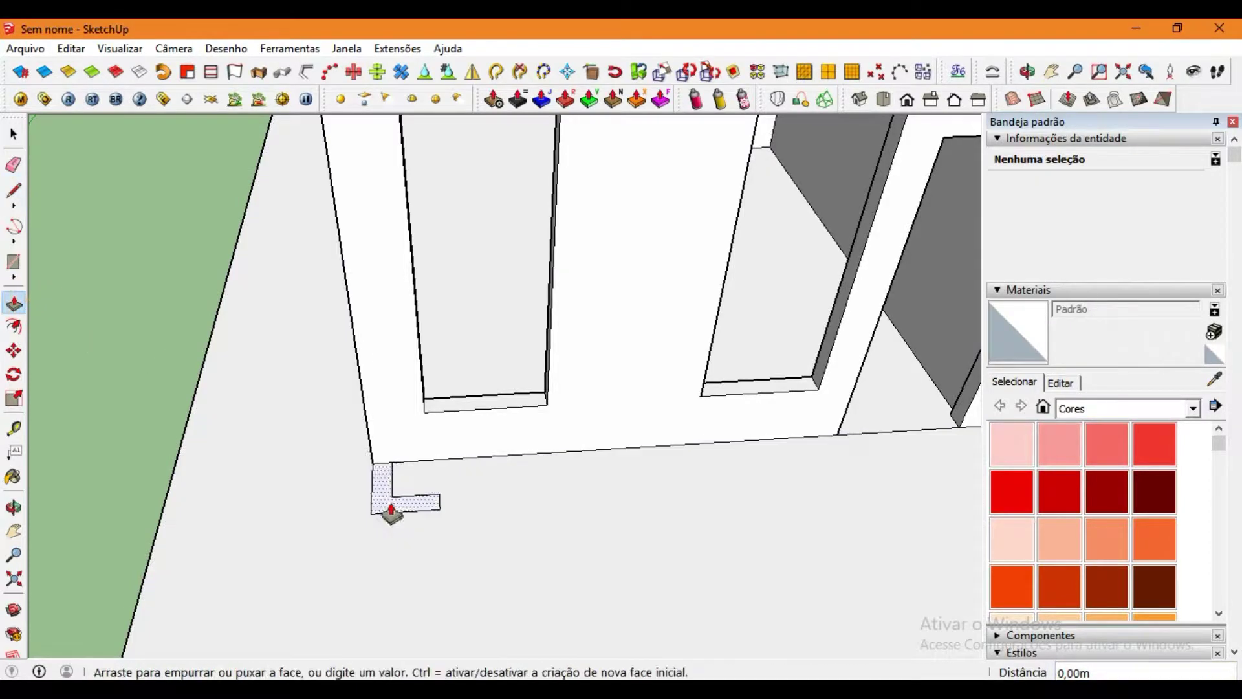
scroll(395, 505, "down", 5)
mouse_move(420, 240)
middle_mouse_down()
mouse_move(487, 364)
mouse_move(324, 487)
middle_mouse_up()
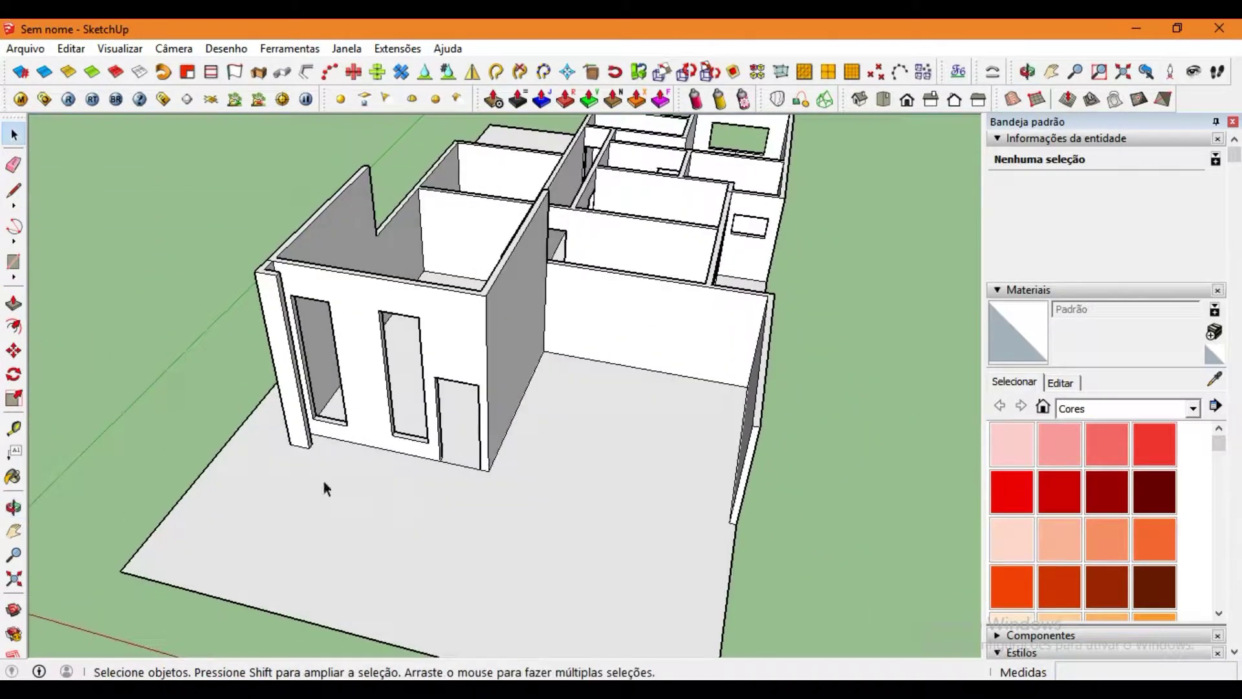
scroll(270, 277, "up", 3)
scroll(295, 299, "up", 2)
left_click(295, 299)
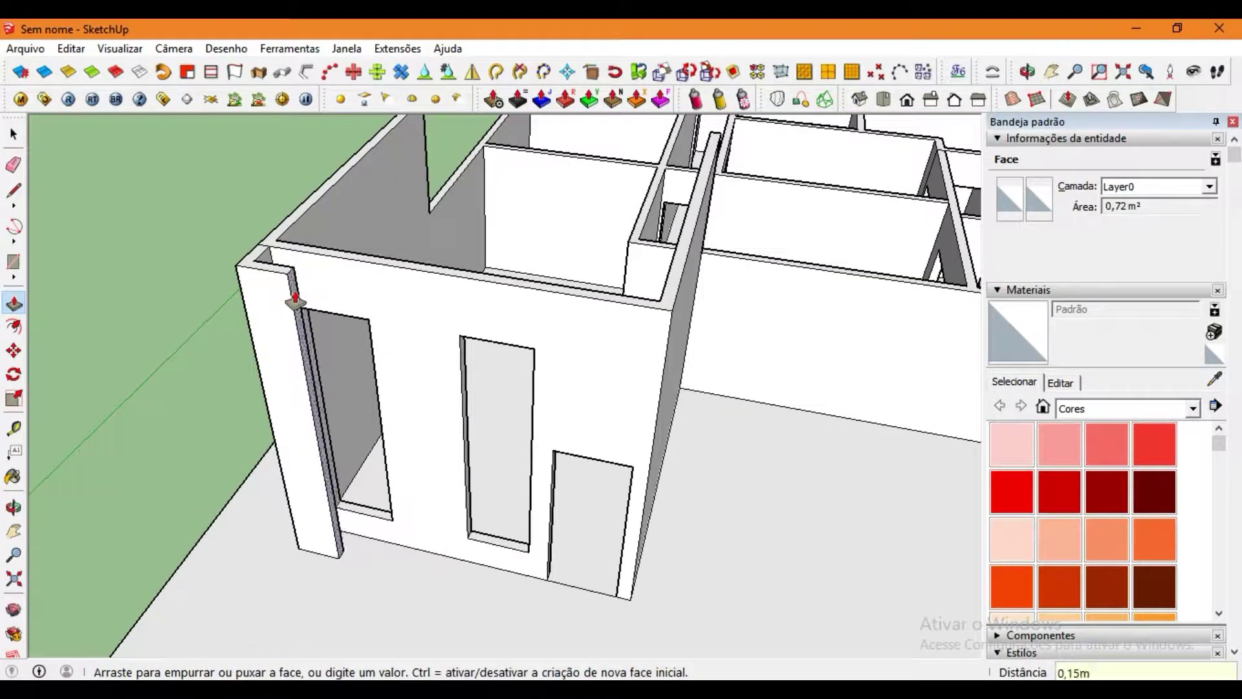
key("space")
scroll(99, 175, "down", 5)
middle_click_drag(466, 374, 560, 491)
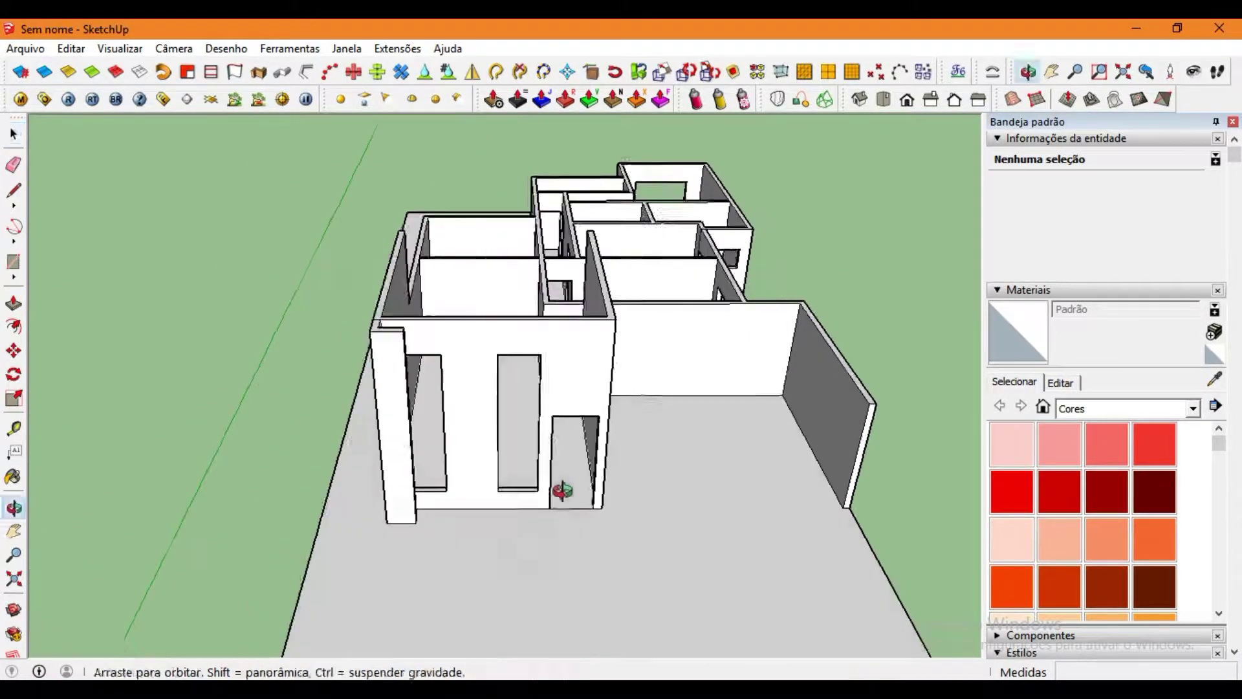
key("p")
scroll(458, 444, "up", 3)
scroll(457, 444, "up", 2)
key("space")
scroll(630, 407, "down", 5)
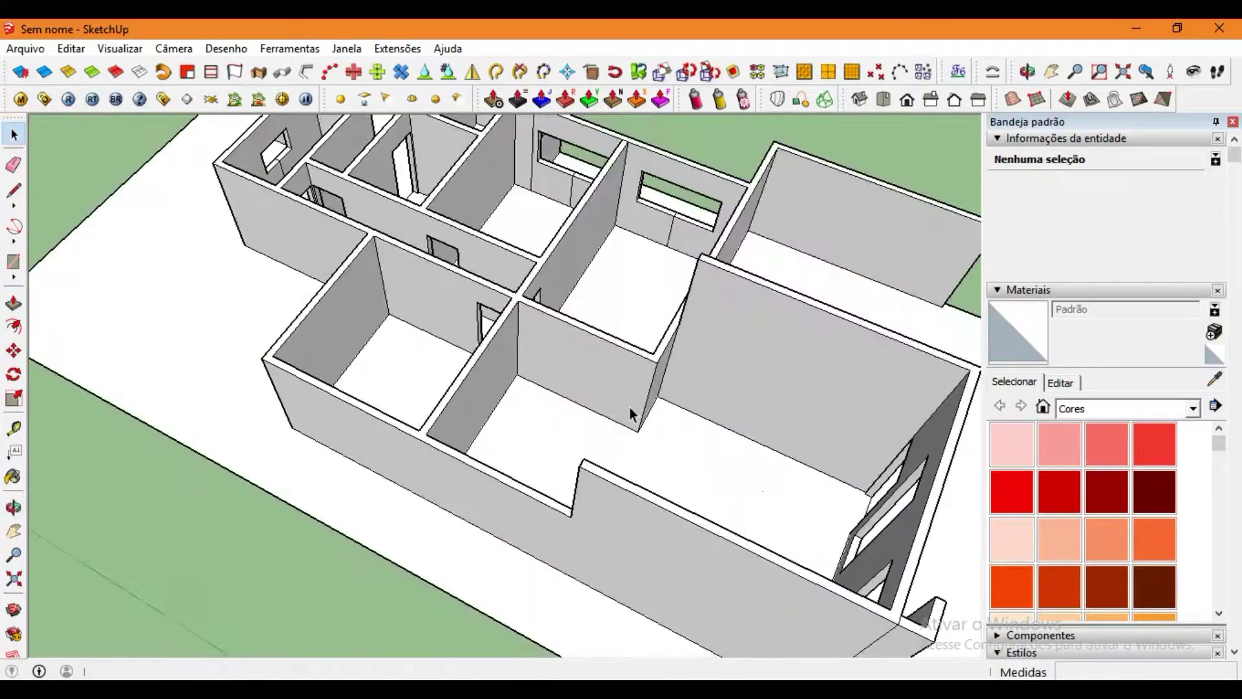
middle_click_drag(630, 407, 569, 414)
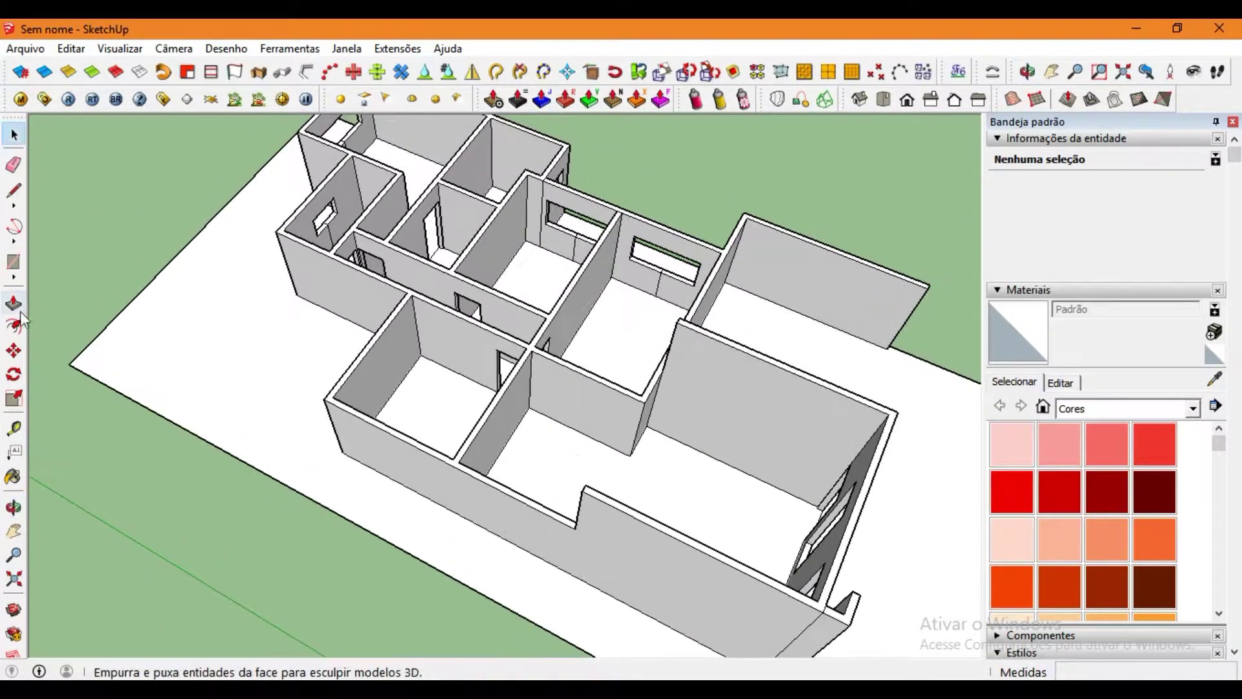
Erase the stray line across the doorway.
left_click(14, 303)
scroll(499, 402, "up", 3)
scroll(490, 450, "up", 2)
left_click(13, 167)
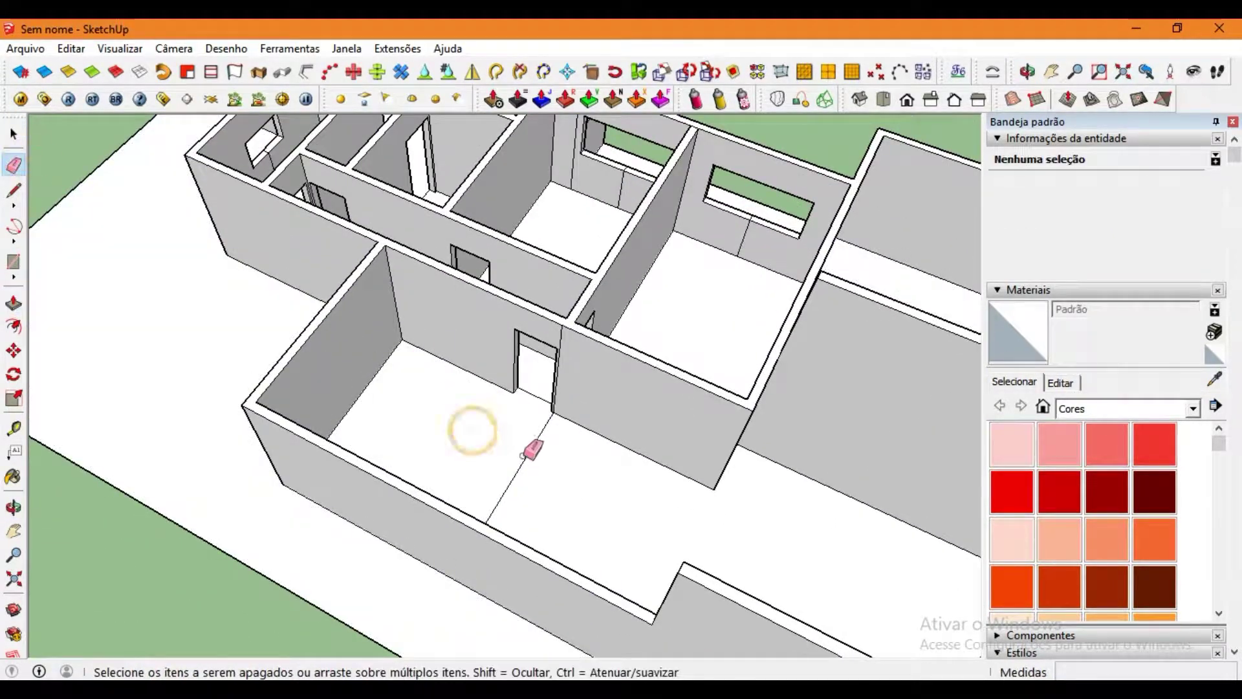
scroll(556, 362, "up", 3)
scroll(577, 319, "down", 2)
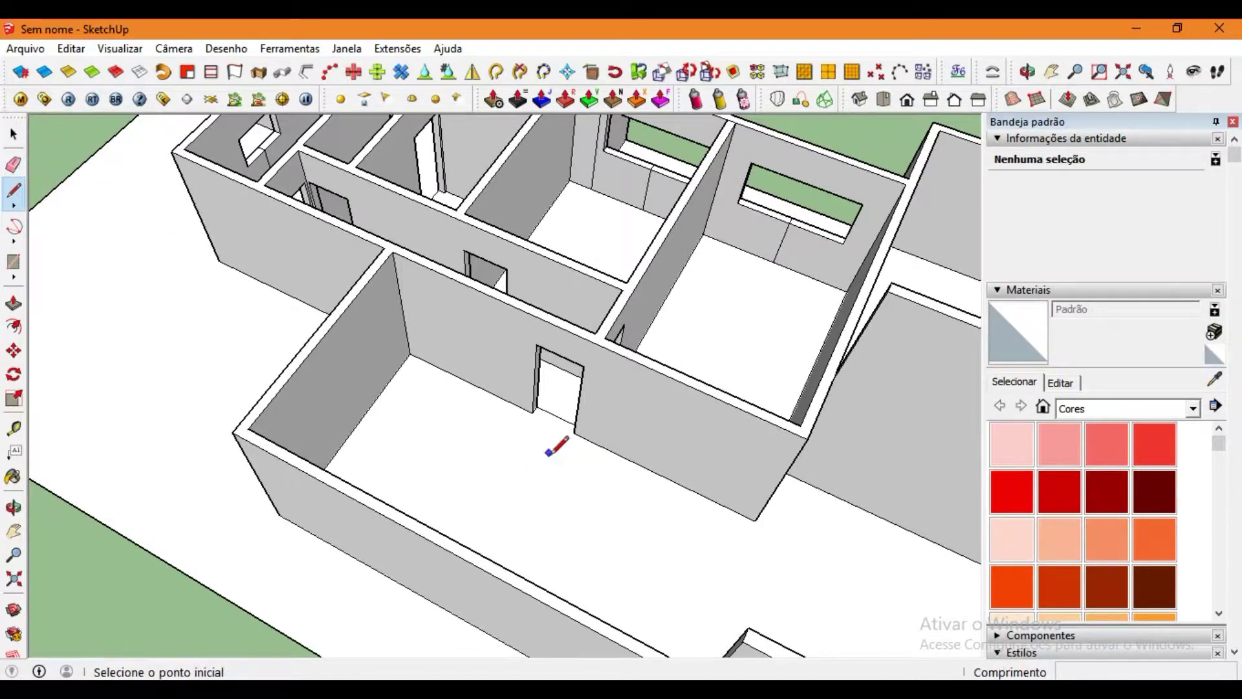
Lower the edge room's floor by 0.10 m.
mouse_move(549, 449)
middle_mouse_down()
mouse_move(472, 493)
mouse_move(453, 416)
middle_mouse_up()
key("p")
left_click_drag(453, 416, 418, 401)
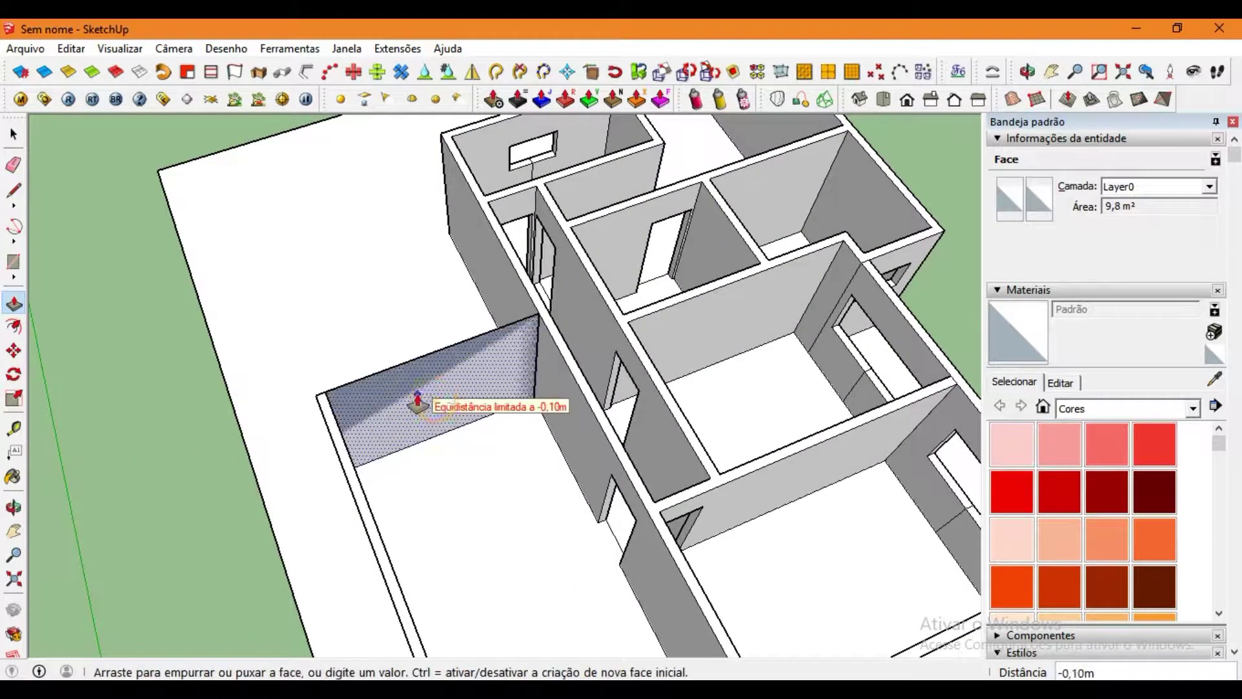
left_click(418, 401)
middle_click_drag(418, 401, 582, 397)
Raise the long side passage floor by 0.20 m.
left_click(14, 167)
scroll(524, 369, "up", 5)
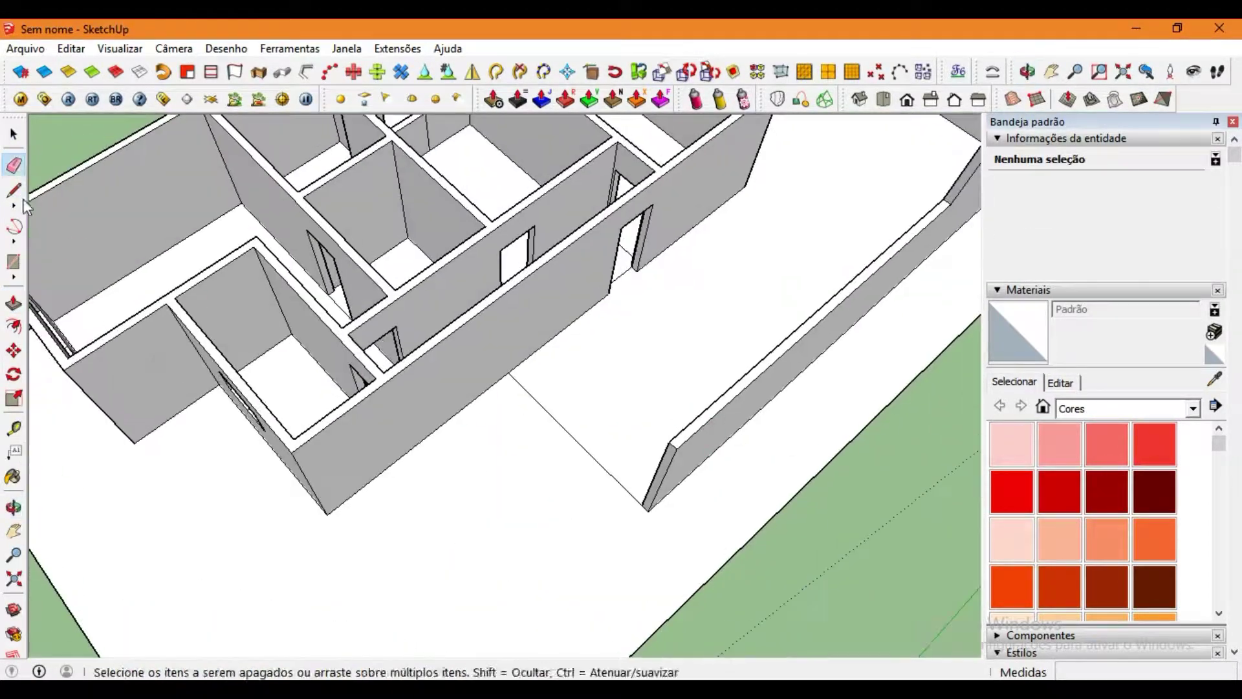
key("space")
scroll(494, 471, "down", 3)
mouse_move(494, 471)
middle_mouse_down()
mouse_move(489, 483)
mouse_move(149, 333)
middle_mouse_up()
key("p")
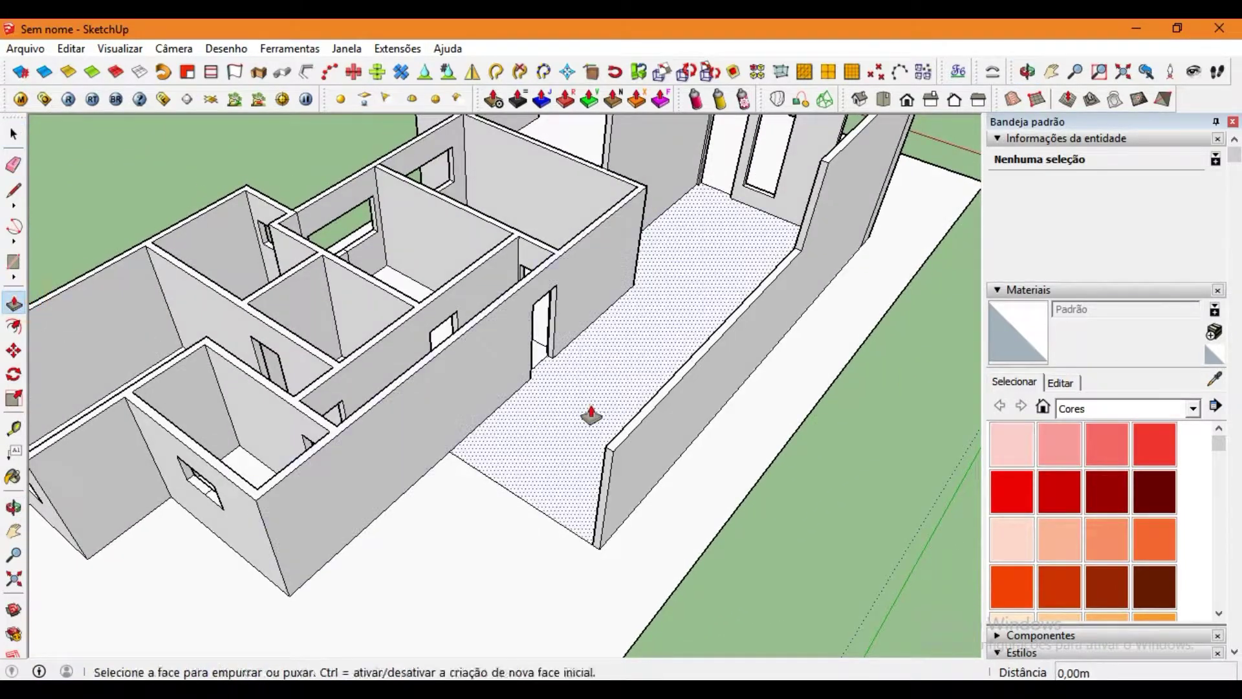
left_click(591, 416)
left_click(675, 269)
Trim the window sill and door lintel faces, pushing an opening edge back 0.06 m.
scroll(675, 269, "up", 3)
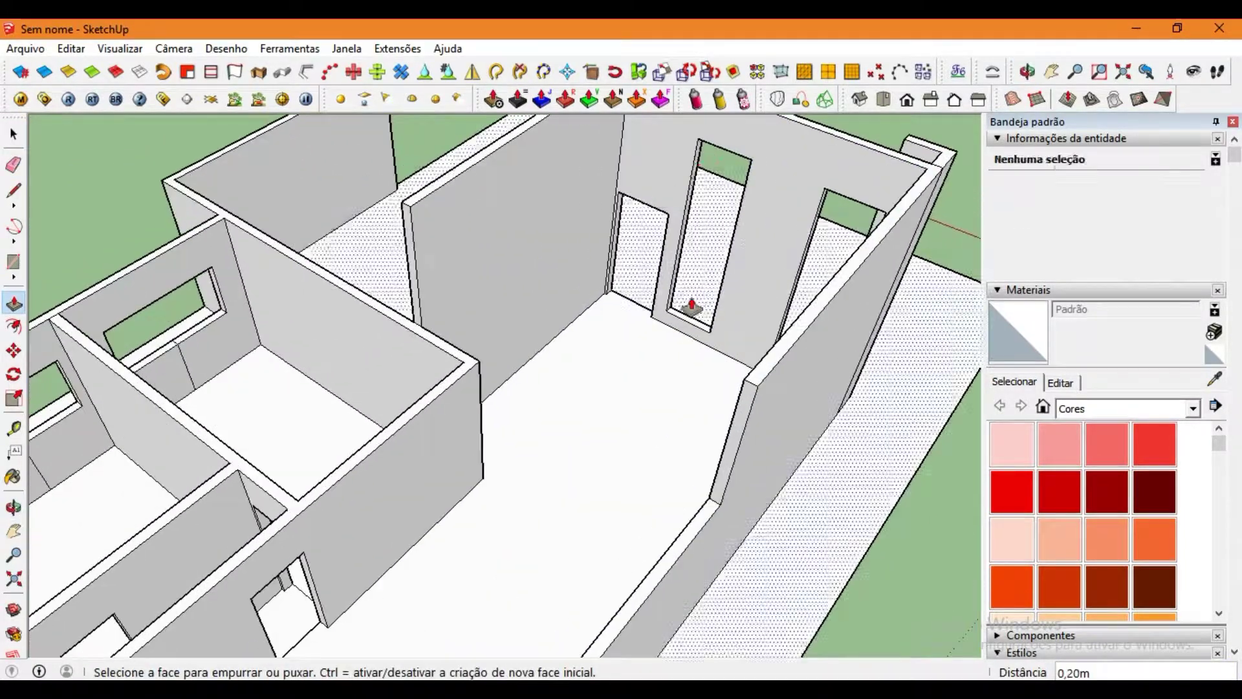
scroll(692, 307, "up", 3)
left_click(693, 313)
scroll(659, 304, "down", 3)
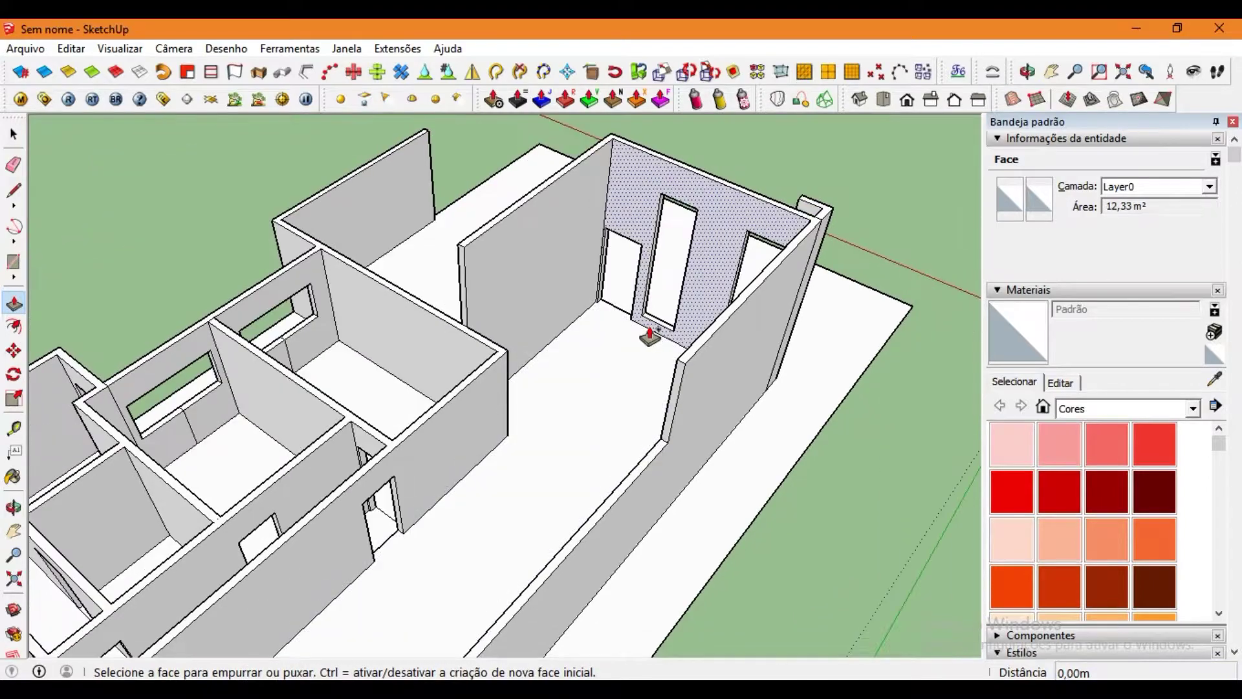
scroll(688, 203, "up", 5)
mouse_move(510, 180)
middle_mouse_down()
mouse_move(446, 74)
mouse_move(477, 181)
middle_mouse_up()
left_click(478, 183)
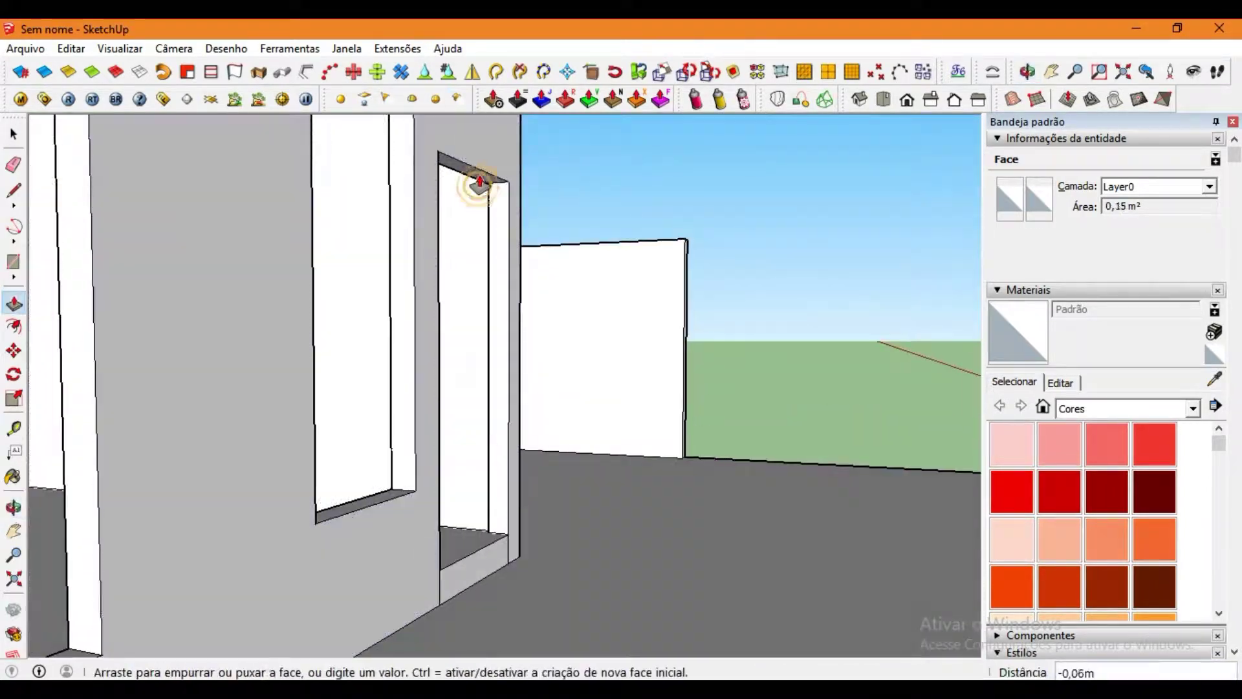
scroll(479, 183, "down", 3)
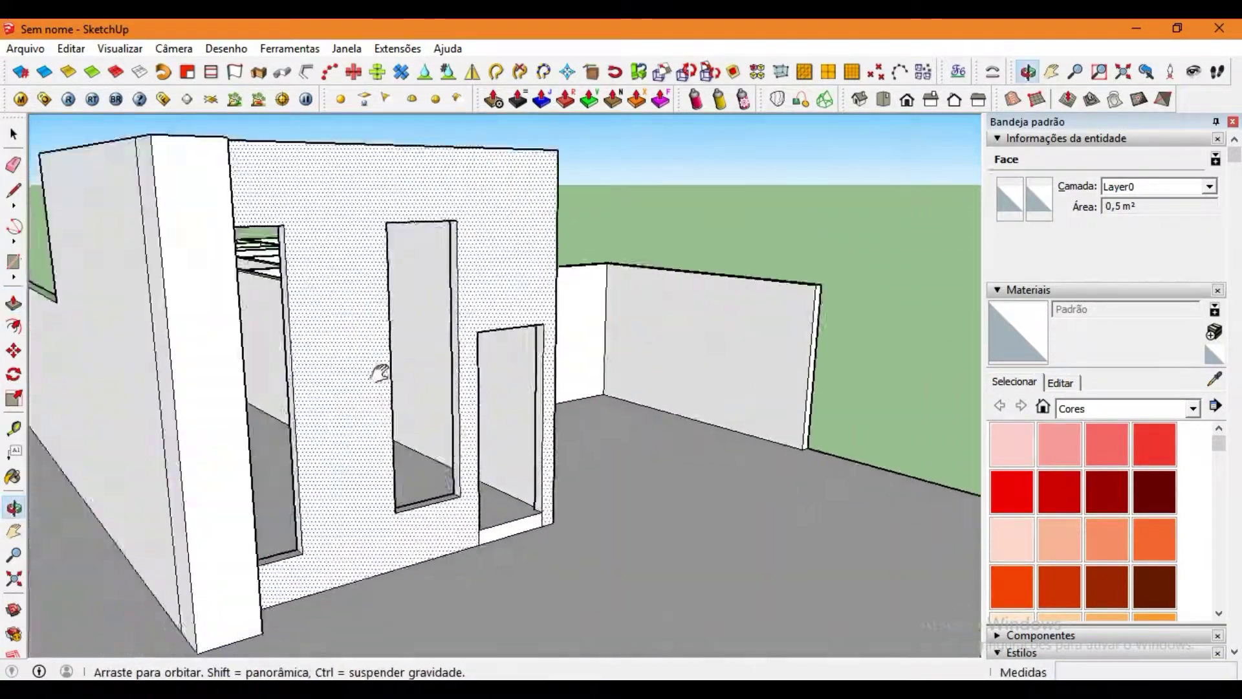
middle_click_drag(380, 369, 324, 476)
scroll(296, 479, "up", 5)
Orbit around the house to inspect the window wall and the leftover faces in the openings.
scroll(148, 285, "down", 3)
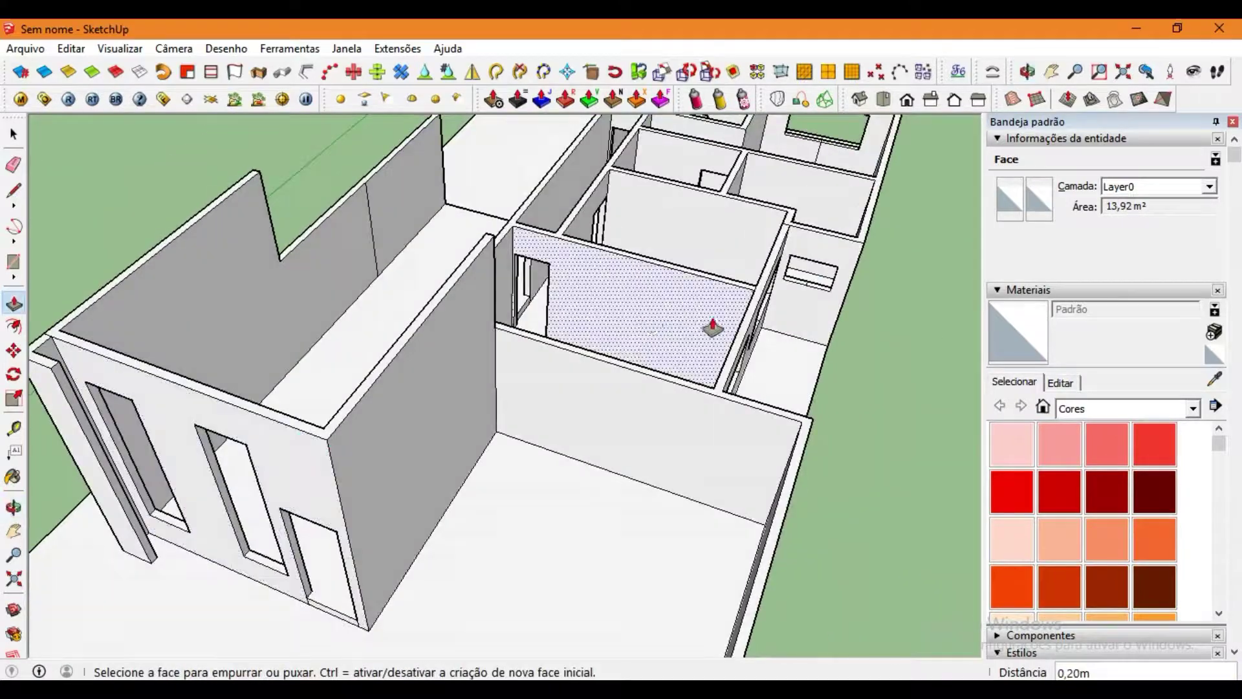
scroll(755, 314, "up", 4)
middle_click_drag(755, 314, 621, 374)
scroll(621, 374, "up", 3)
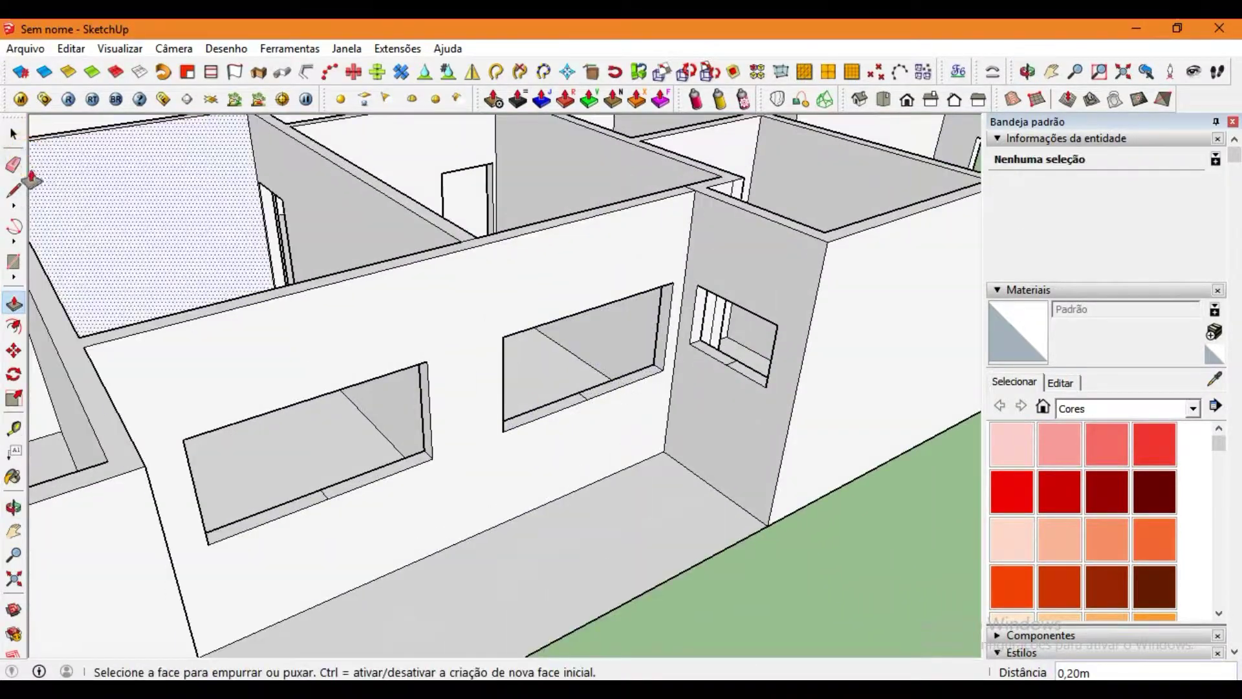
key("e")
scroll(319, 485, "up", 3)
middle_click_drag(776, 311, 754, 327)
left_click(15, 301)
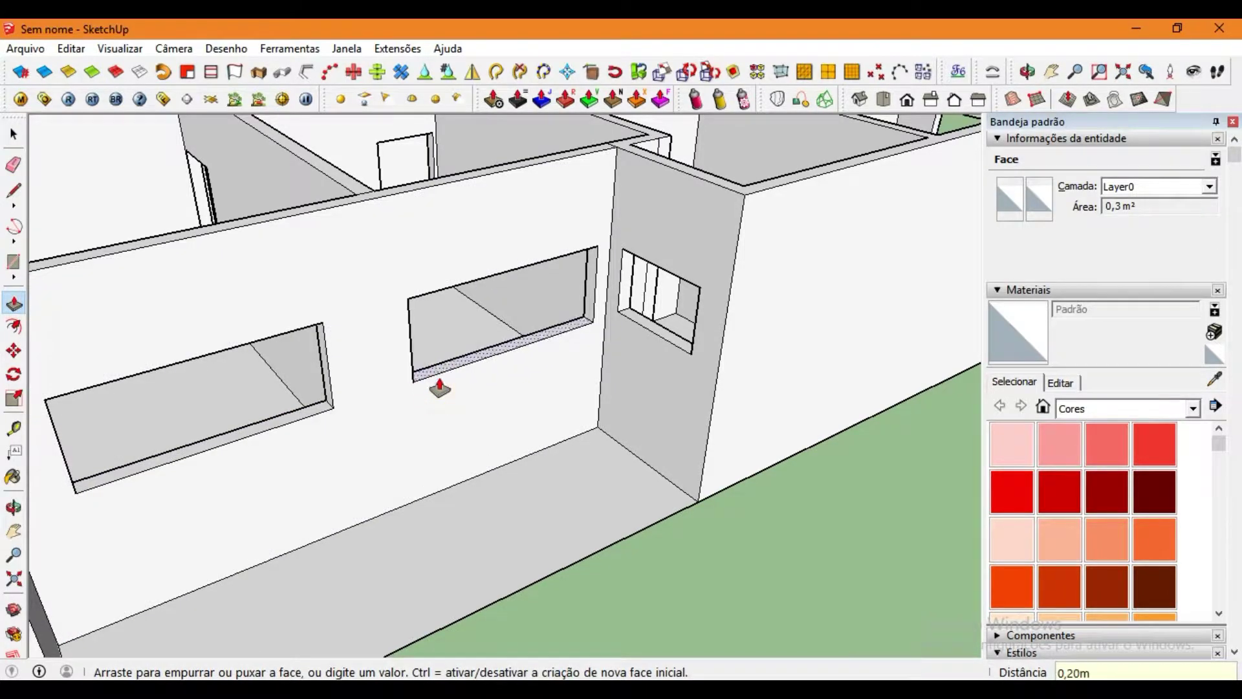
middle_click_drag(638, 329, 509, 200)
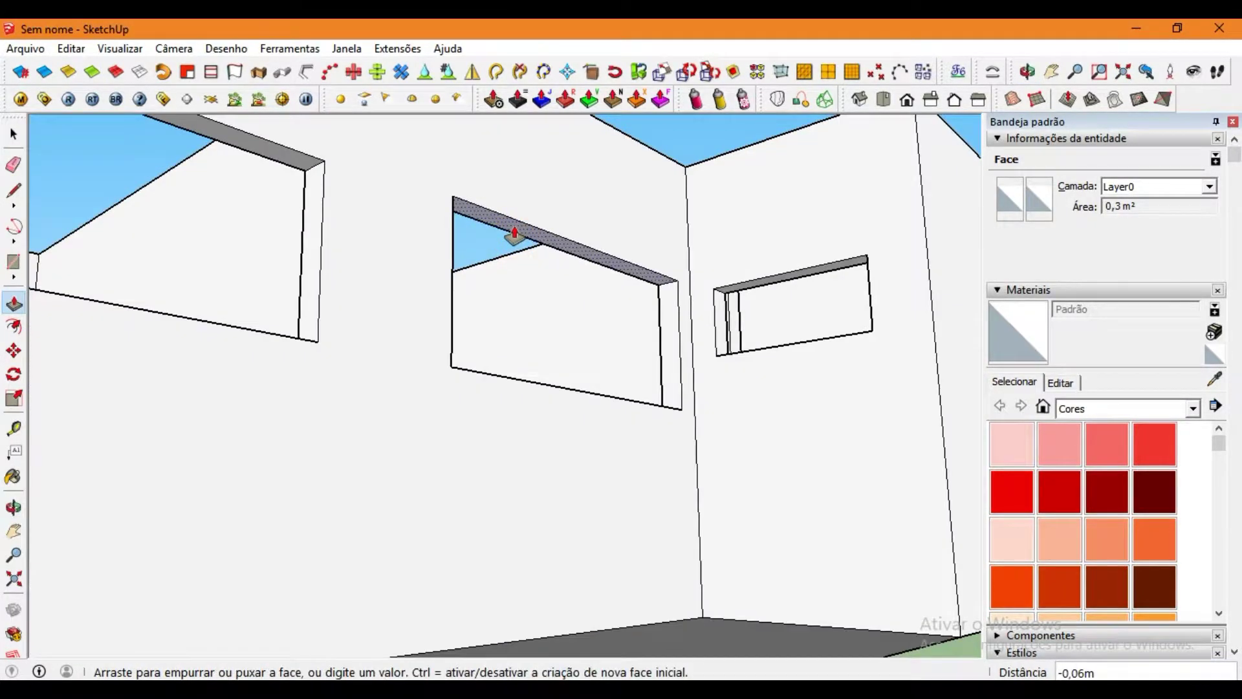
middle_click_drag(673, 265, 713, 438)
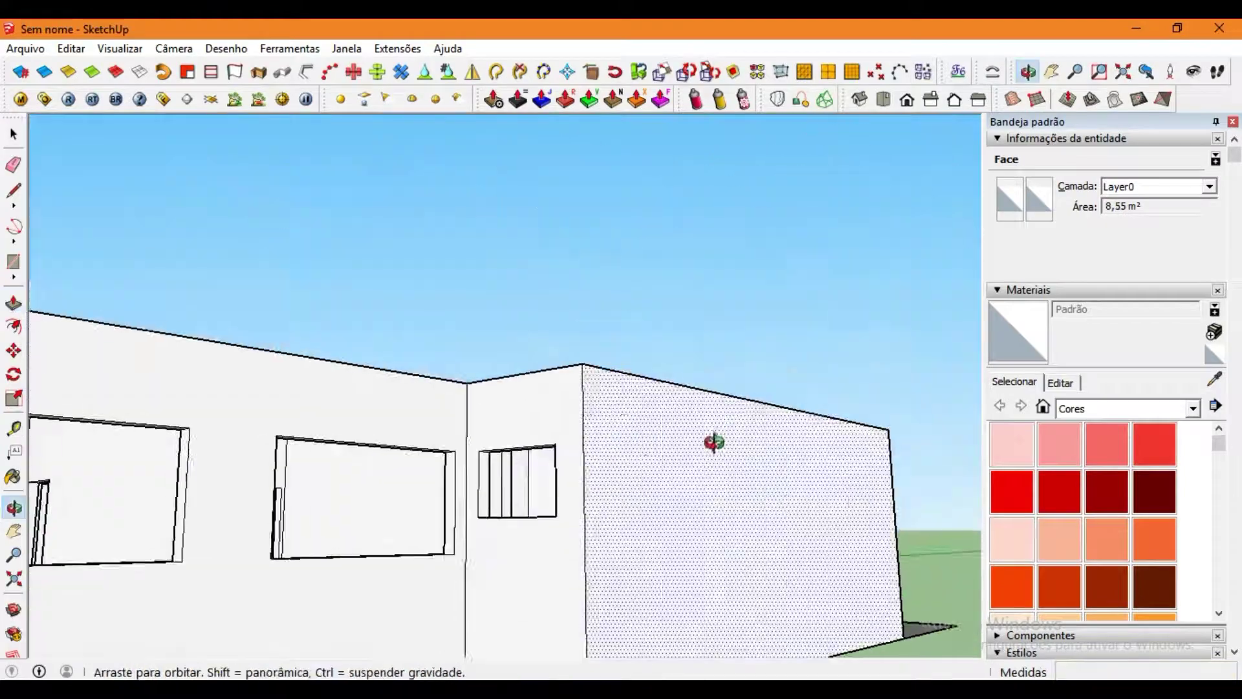
scroll(713, 438, "down", 5)
mouse_move(625, 387)
middle_mouse_down()
mouse_move(535, 491)
mouse_move(480, 375)
mouse_move(486, 527)
mouse_move(218, 414)
middle_mouse_up()
Push the leftover faces in the openings through the wall by 0.20 m.
left_click(485, 528)
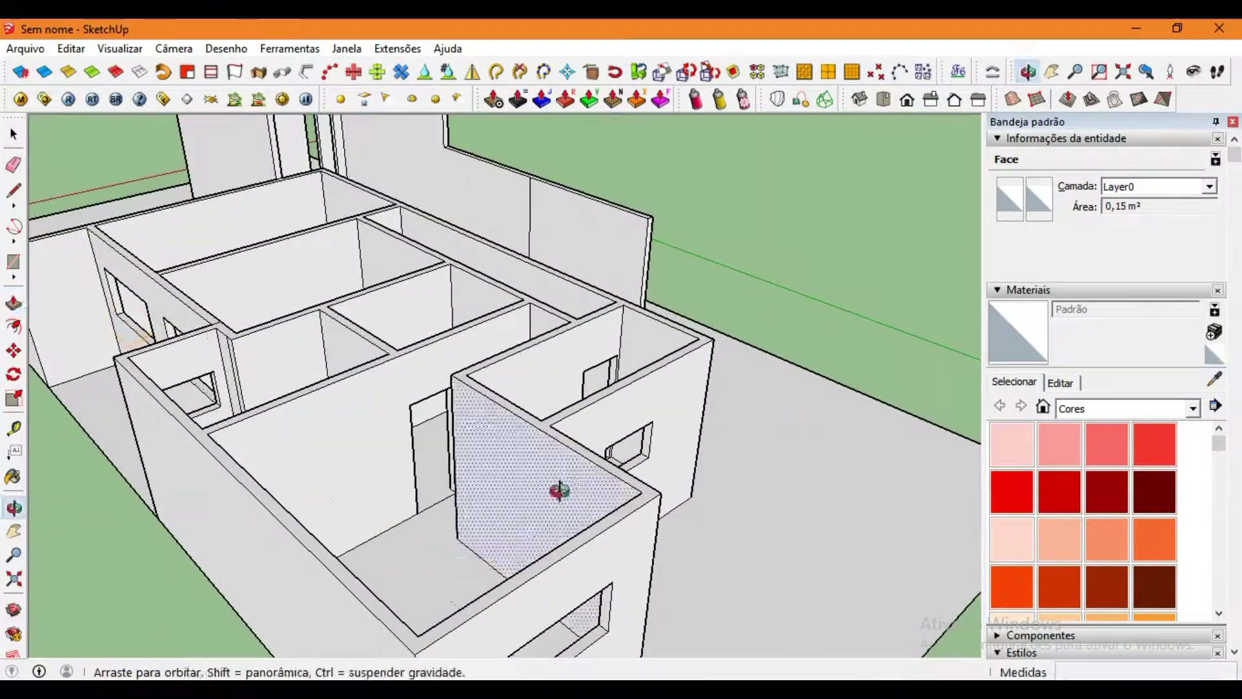
middle_click_drag(559, 491, 557, 280)
left_click(557, 280)
mouse_move(675, 429)
middle_mouse_down()
mouse_move(513, 270)
mouse_move(308, 462)
middle_mouse_up()
left_click(308, 462)
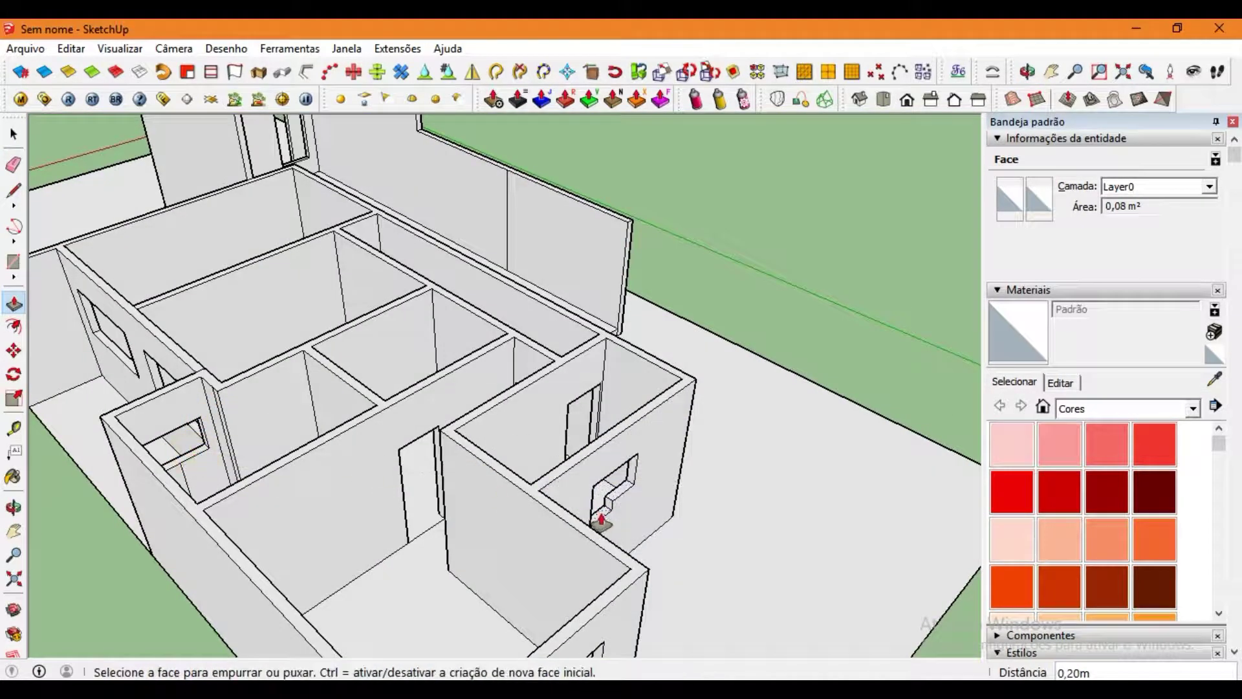
Orbit out to an overview of the whole house to check the cleared openings.
scroll(485, 499, "up", 5)
scroll(532, 240, "up", 5)
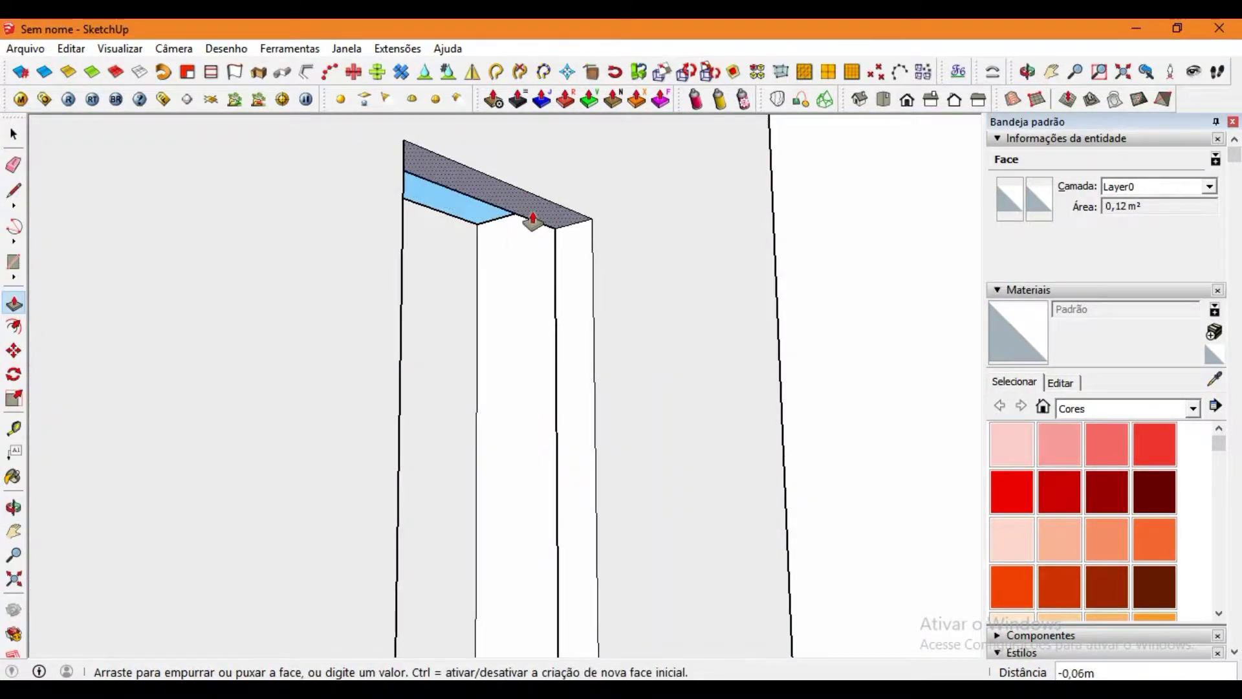
scroll(287, 421, "down", 5)
mouse_move(534, 297)
middle_mouse_down()
mouse_move(288, 421)
mouse_move(383, 503)
middle_mouse_up()
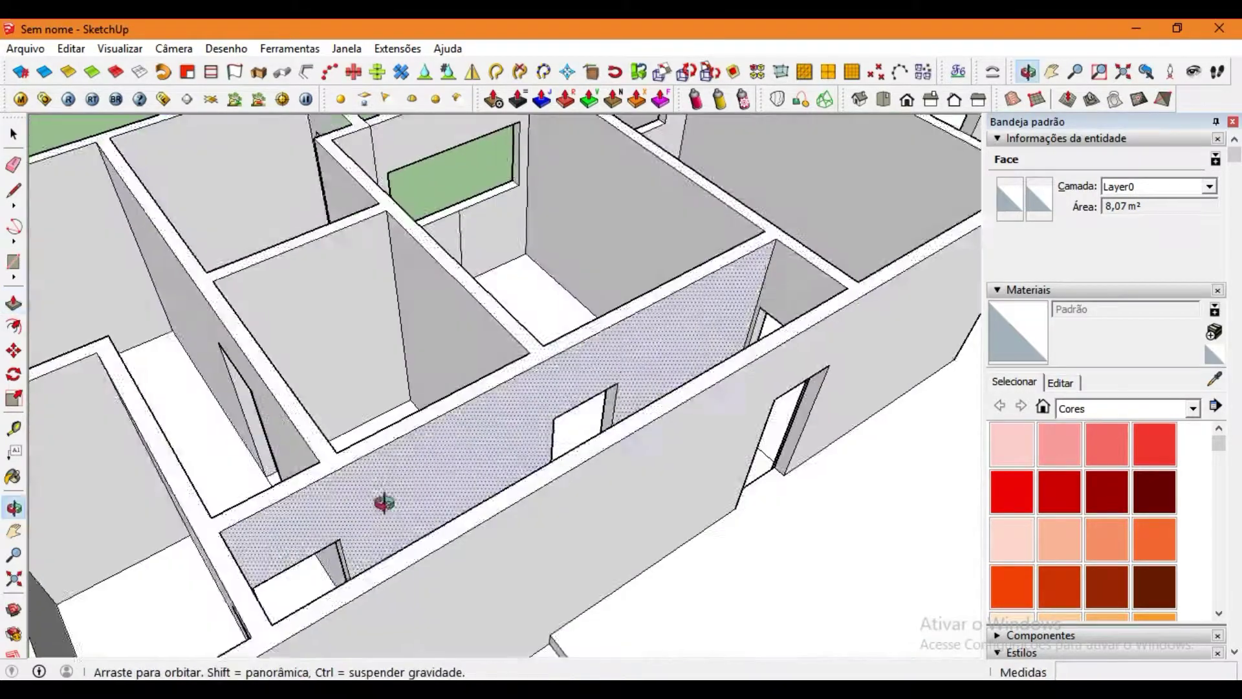
scroll(630, 278, "down", 5)
middle_click_drag(630, 277, 636, 486)
scroll(460, 462, "up", 3)
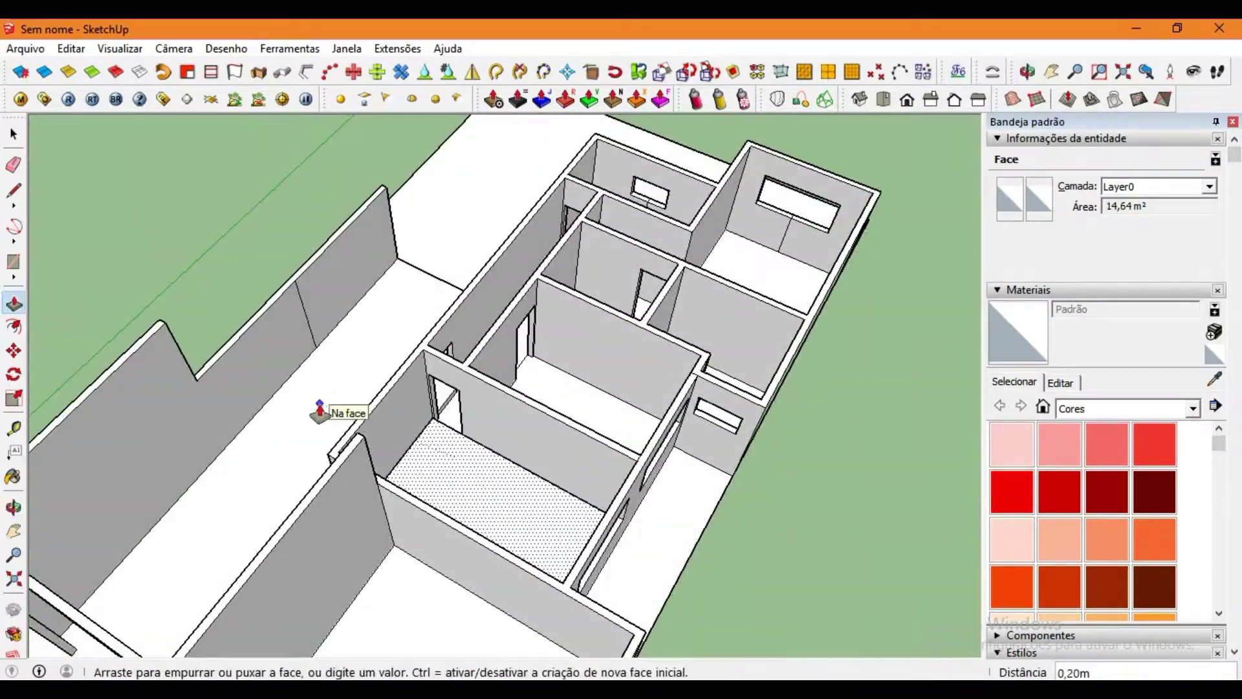
View the house from above, then orbit to face the front walls.
mouse_move(332, 407)
middle_mouse_down()
mouse_move(494, 416)
mouse_move(543, 498)
middle_mouse_up()
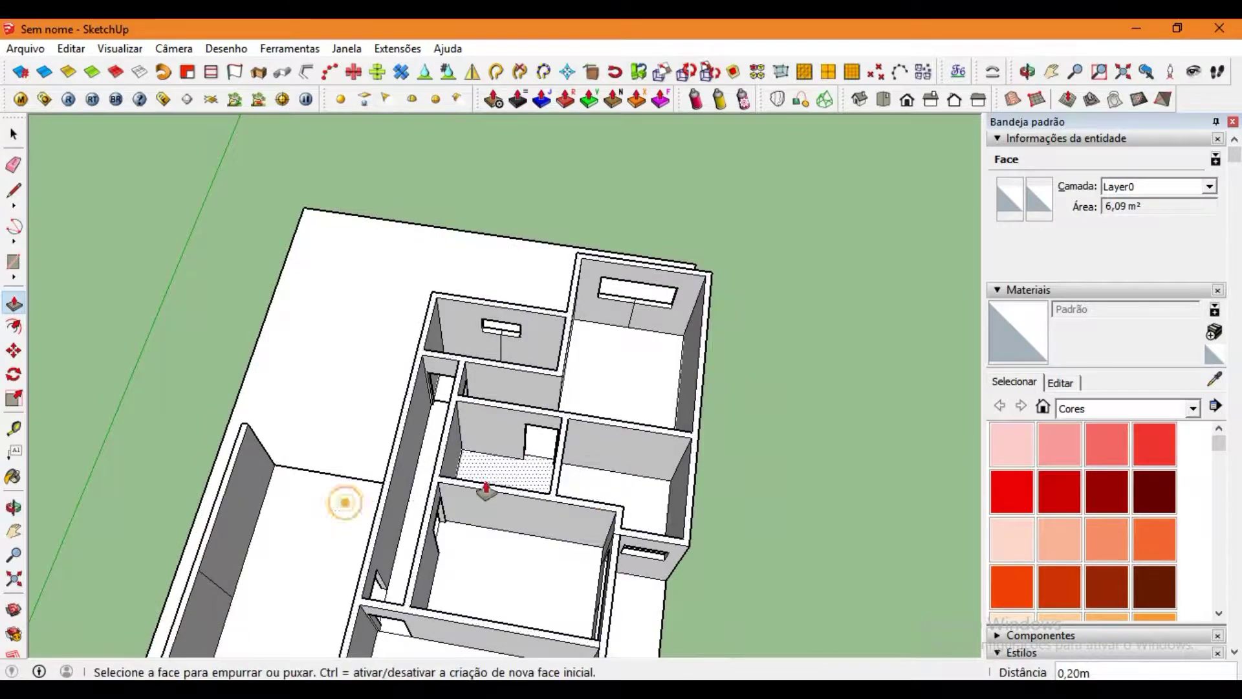
scroll(288, 524, "down", 2)
mouse_move(291, 513)
middle_mouse_down()
mouse_move(527, 388)
mouse_move(545, 394)
middle_mouse_up()
middle_click_drag(484, 553, 244, 244)
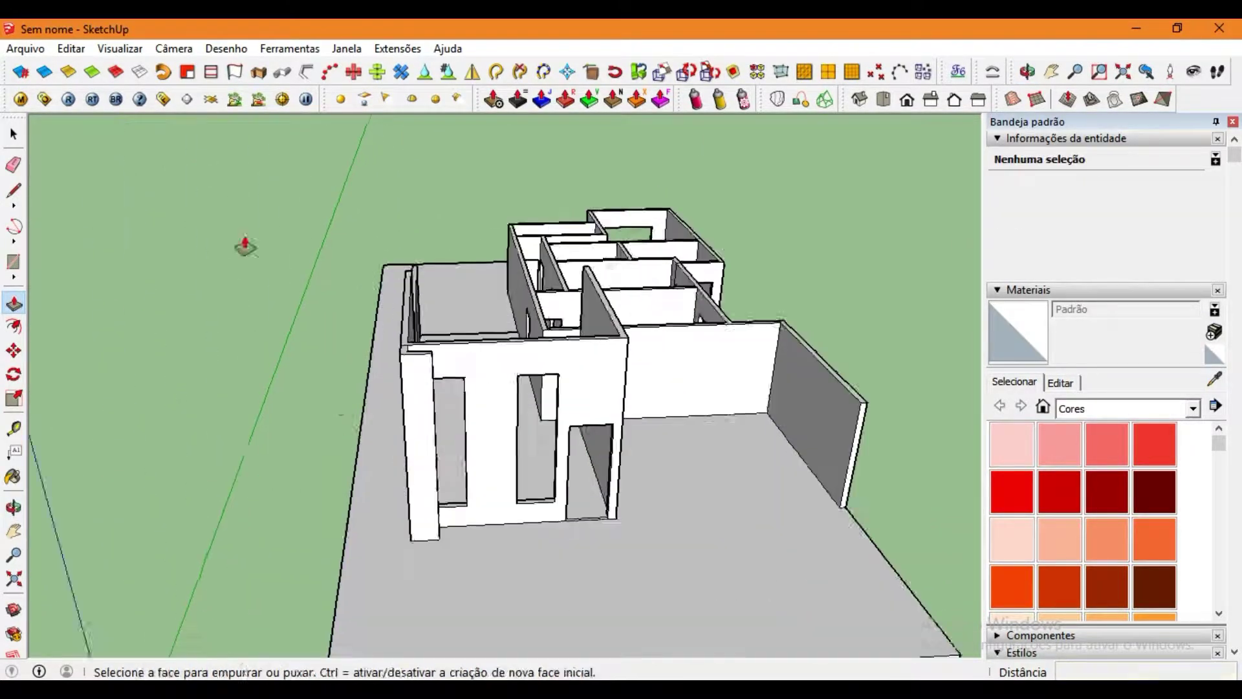
key("space")
middle_click_drag(92, 244, 674, 542)
scroll(301, 487, "up", 3)
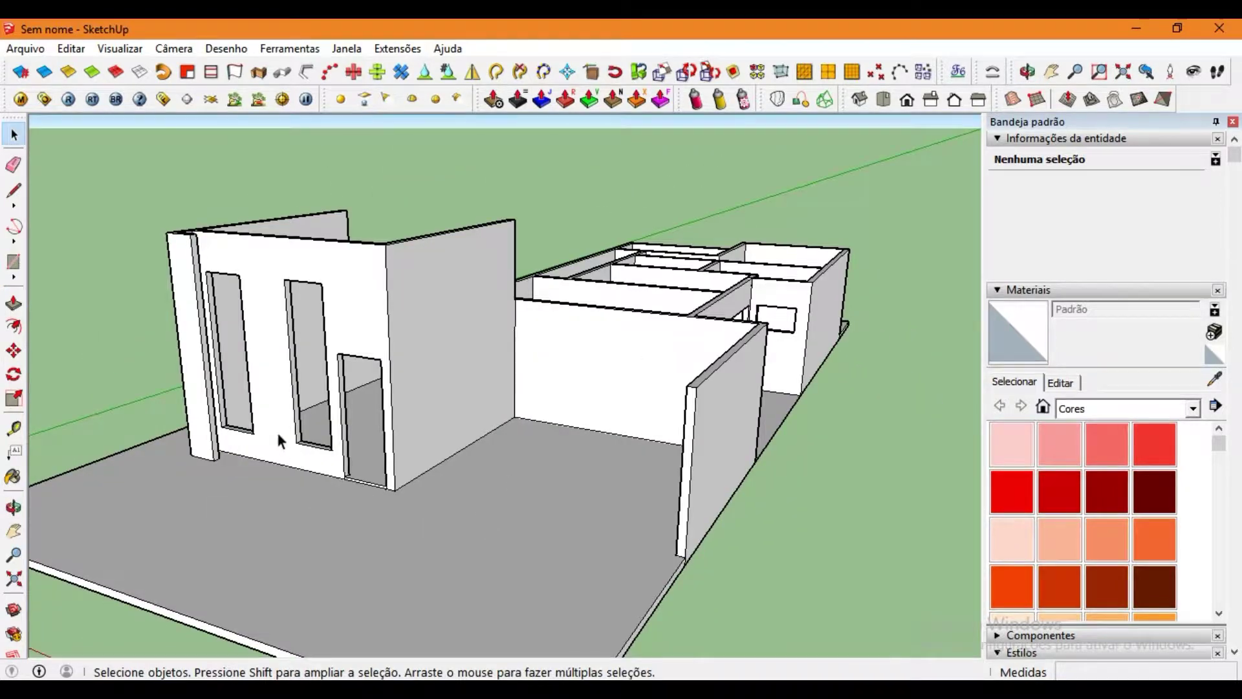
key("Right")
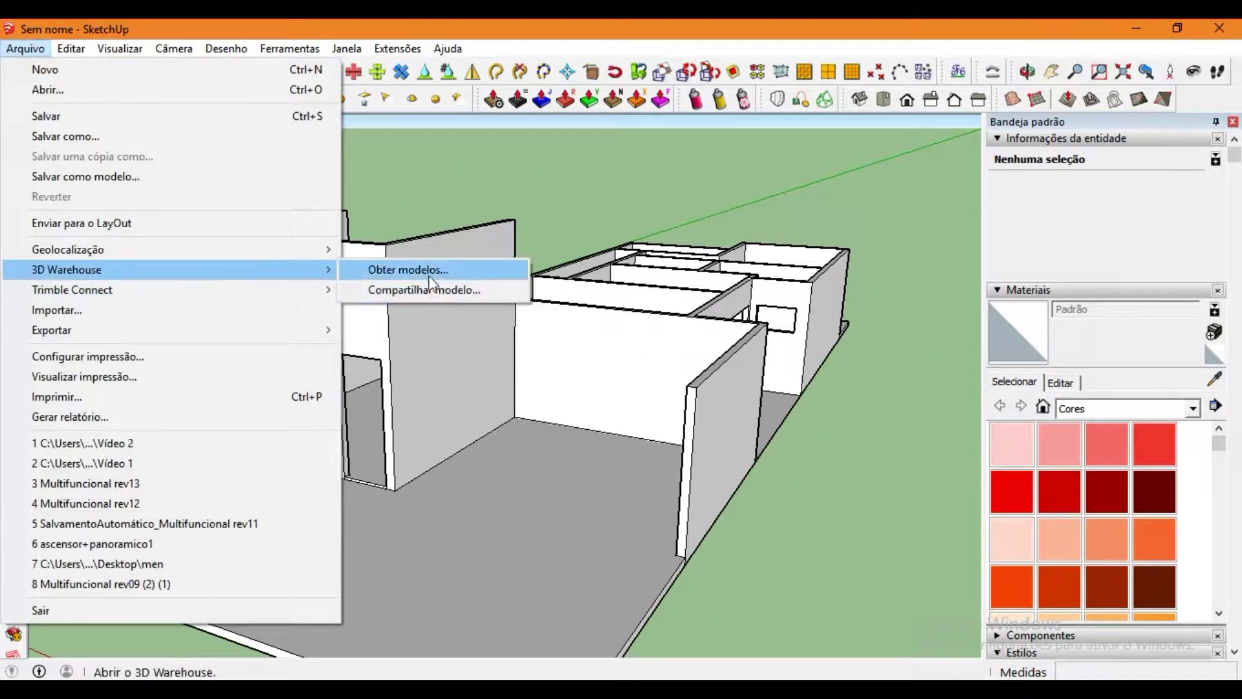
Search 3D Warehouse for 'porta vidro' glass door models.
left_click(430, 274)
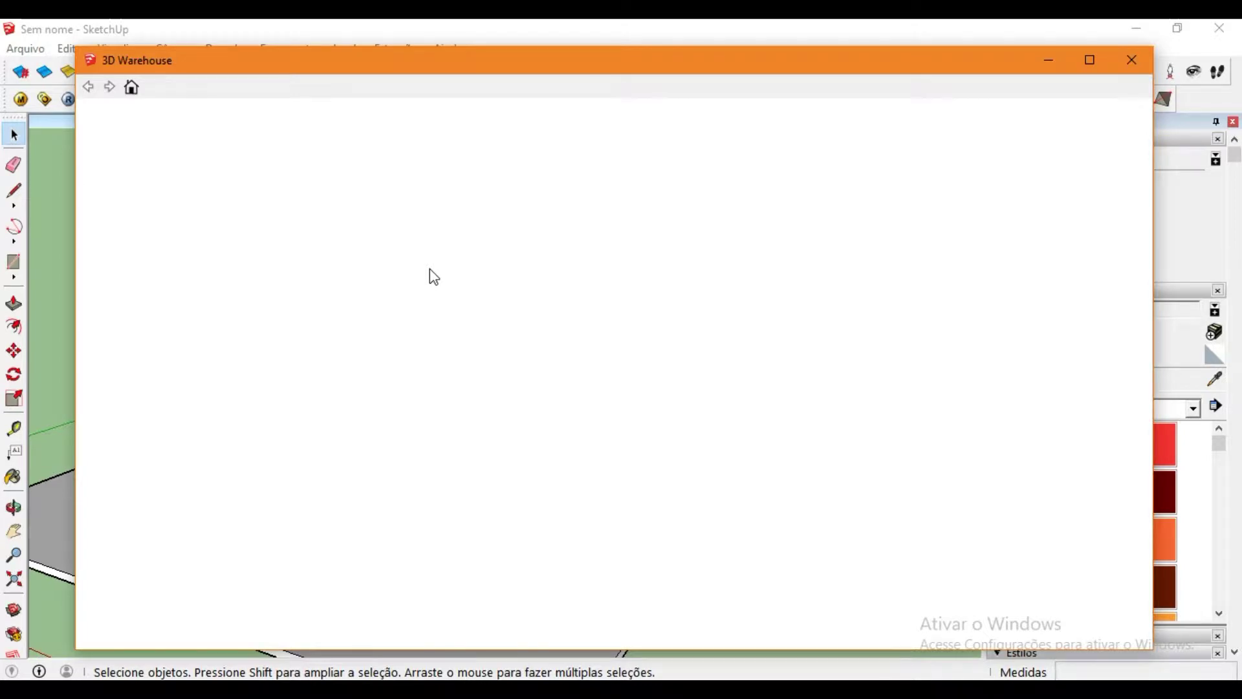
left_click(271, 111)
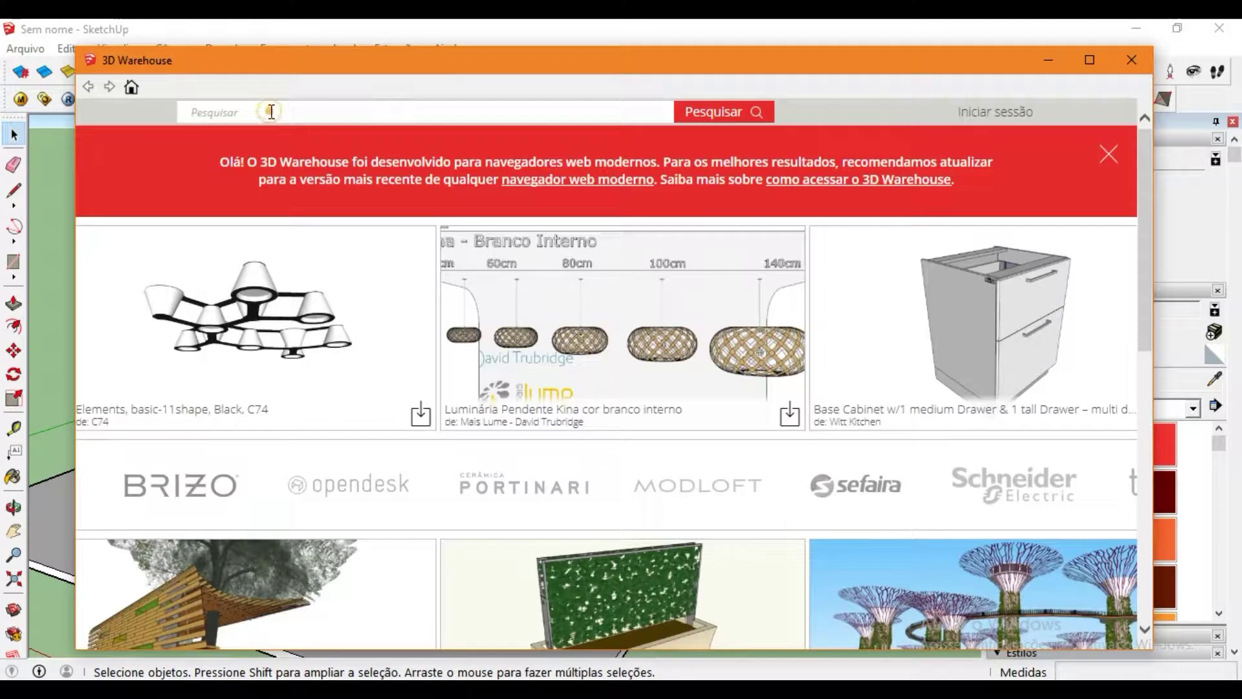
type("porta vidr")
key("Return")
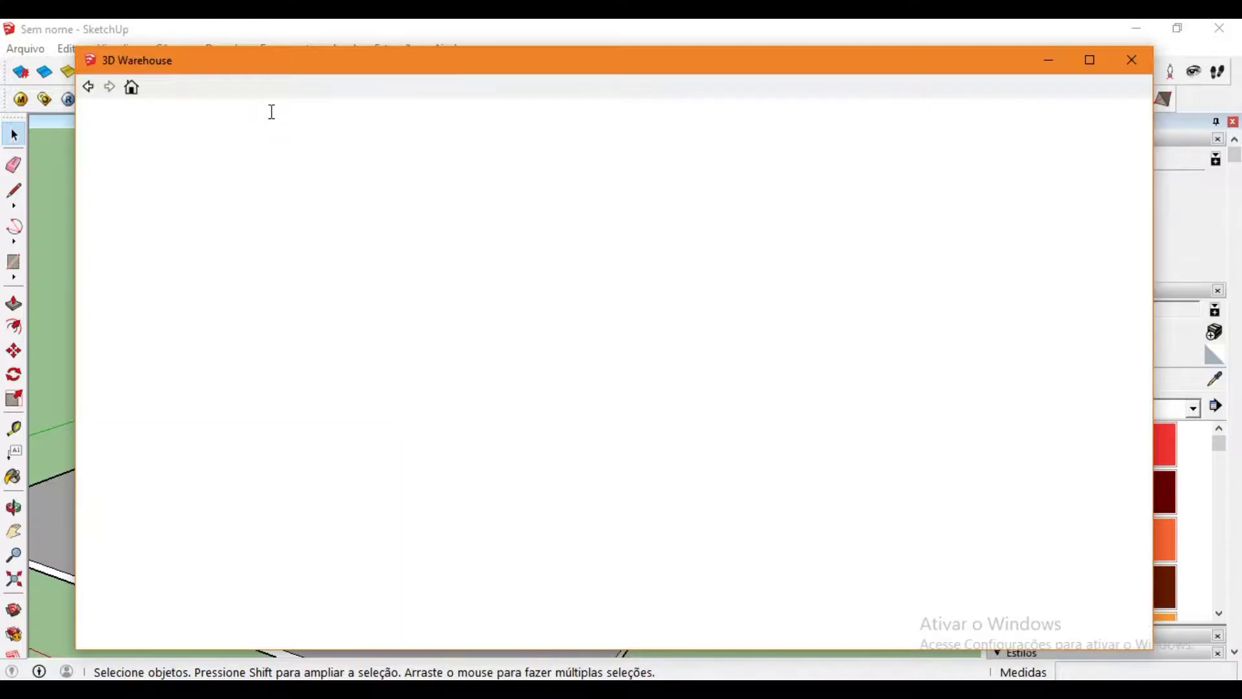
Browse the glass door results and download a multi-panel glass door into the model.
scroll(610, 313, "down", 5)
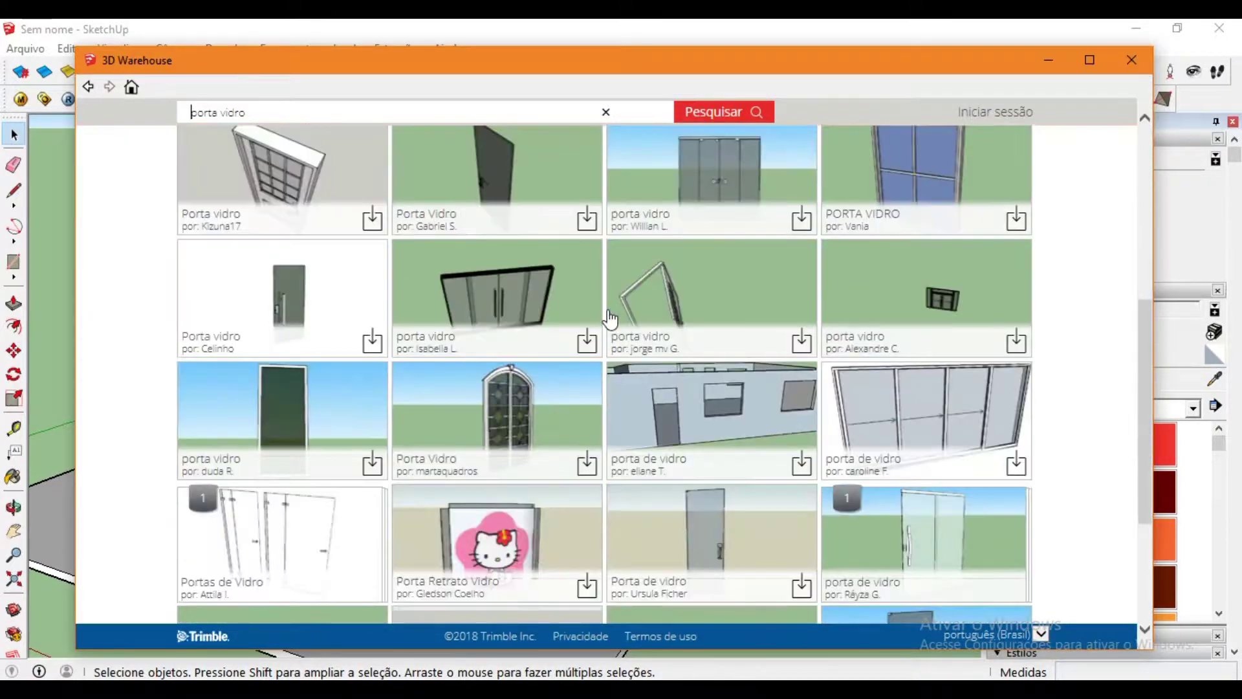
scroll(611, 313, "down", 4)
scroll(615, 317, "down", 2)
scroll(613, 316, "down", 3)
scroll(613, 321, "down", 3)
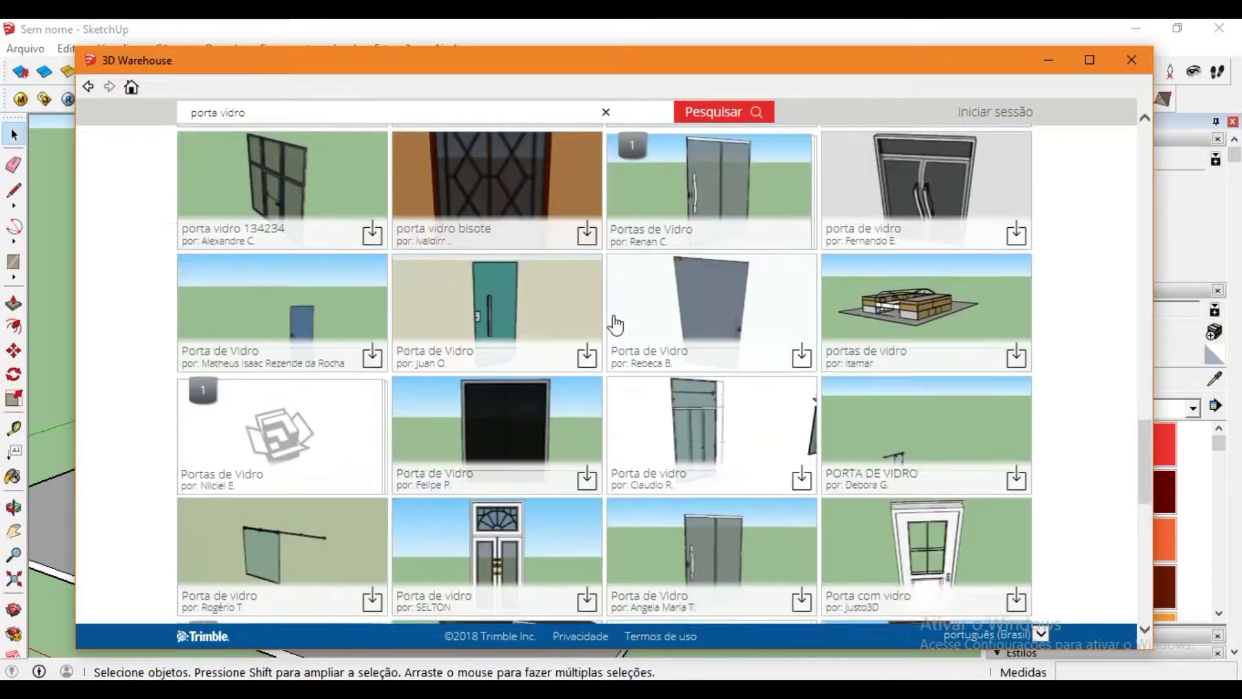
scroll(614, 321, "down", 3)
scroll(616, 322, "down", 3)
scroll(617, 321, "down", 3)
scroll(604, 309, "down", 3)
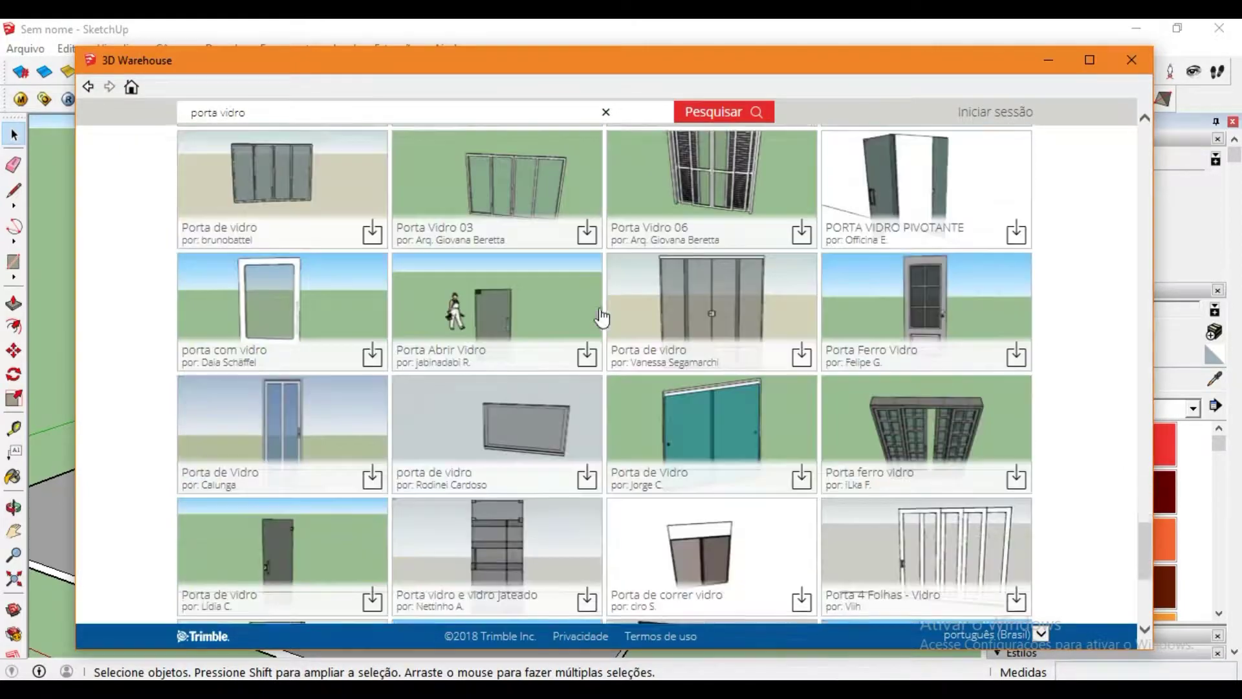
scroll(603, 314, "down", 3)
scroll(601, 317, "down", 3)
scroll(601, 317, "down", 3)
scroll(602, 317, "down", 2)
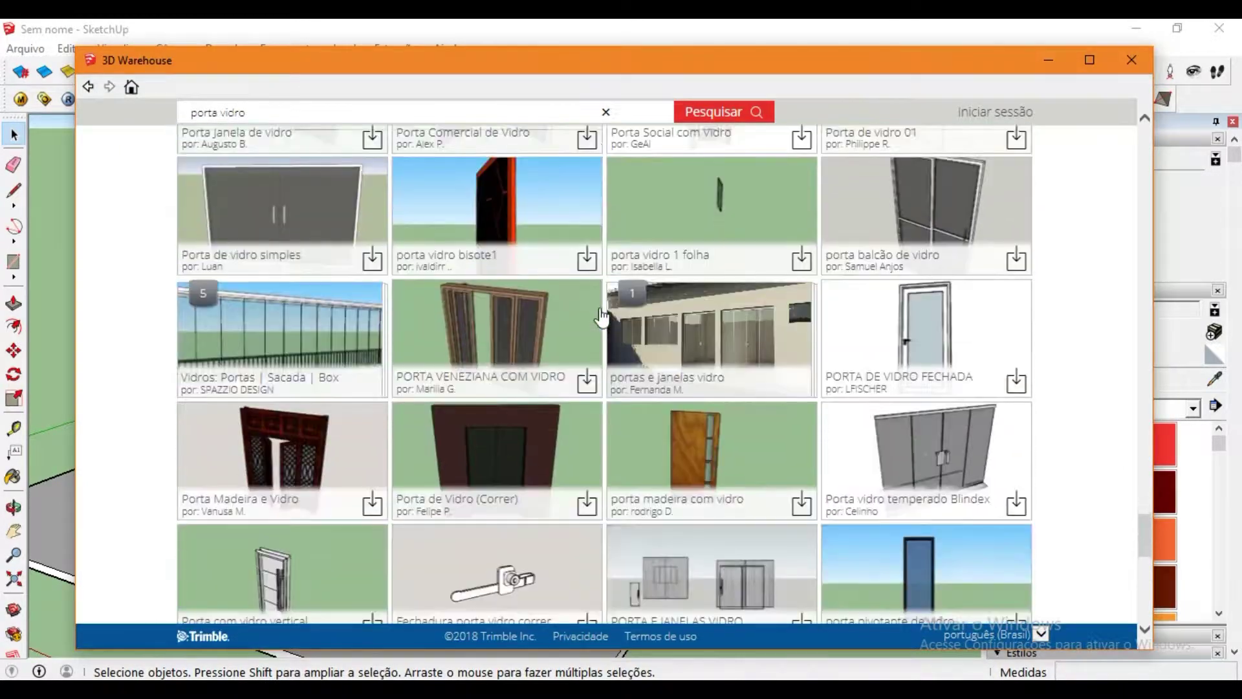
scroll(602, 317, "down", 3)
scroll(602, 316, "down", 3)
scroll(602, 317, "down", 3)
scroll(603, 316, "down", 3)
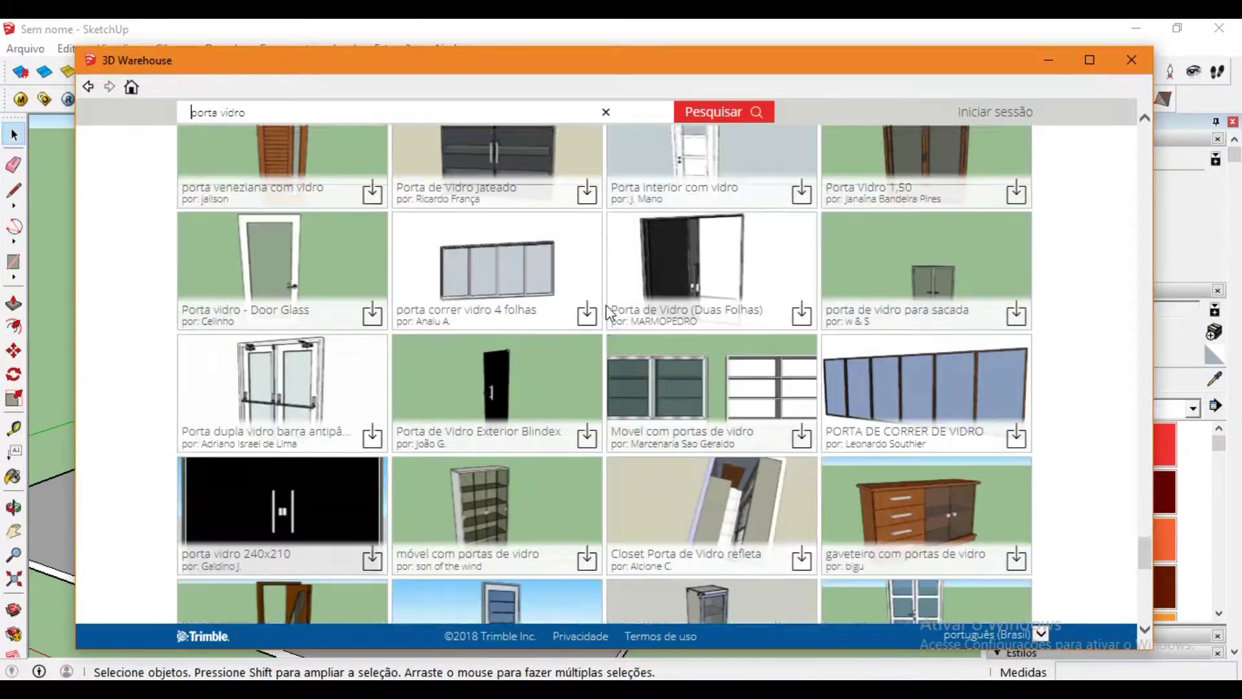
scroll(606, 313, "down", 3)
scroll(608, 311, "down", 3)
scroll(610, 309, "down", 3)
scroll(610, 307, "down", 3)
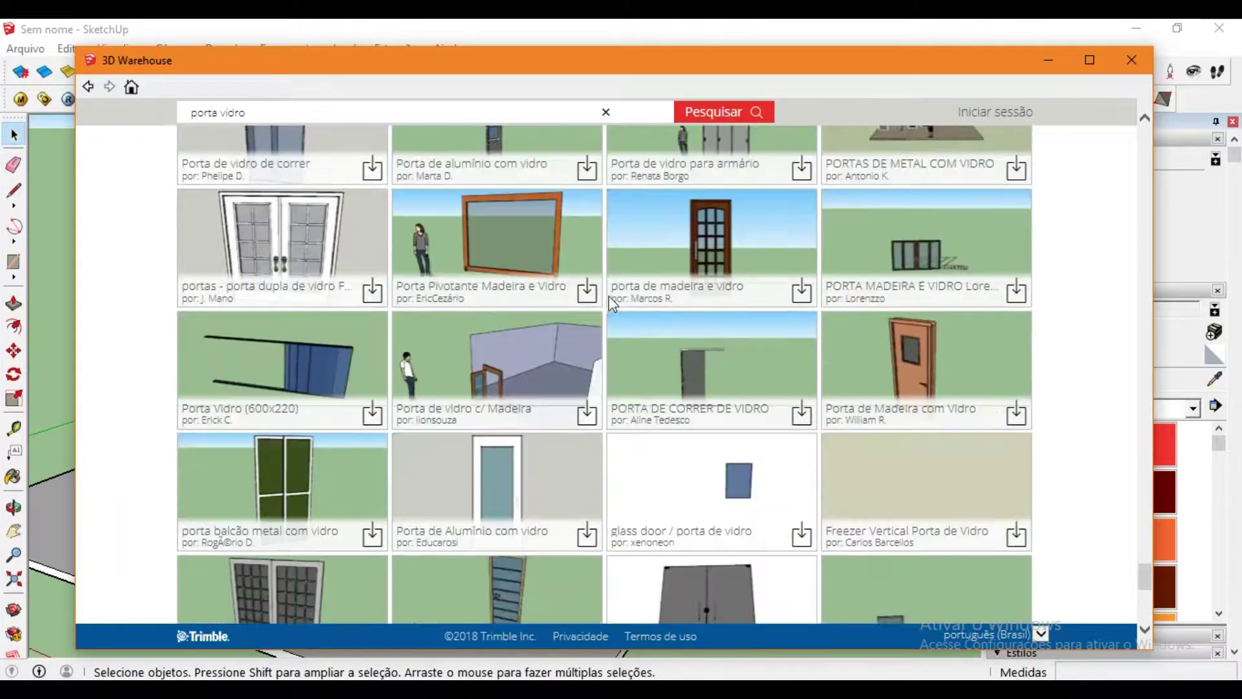
scroll(611, 306, "down", 3)
scroll(611, 305, "down", 3)
scroll(612, 306, "down", 2)
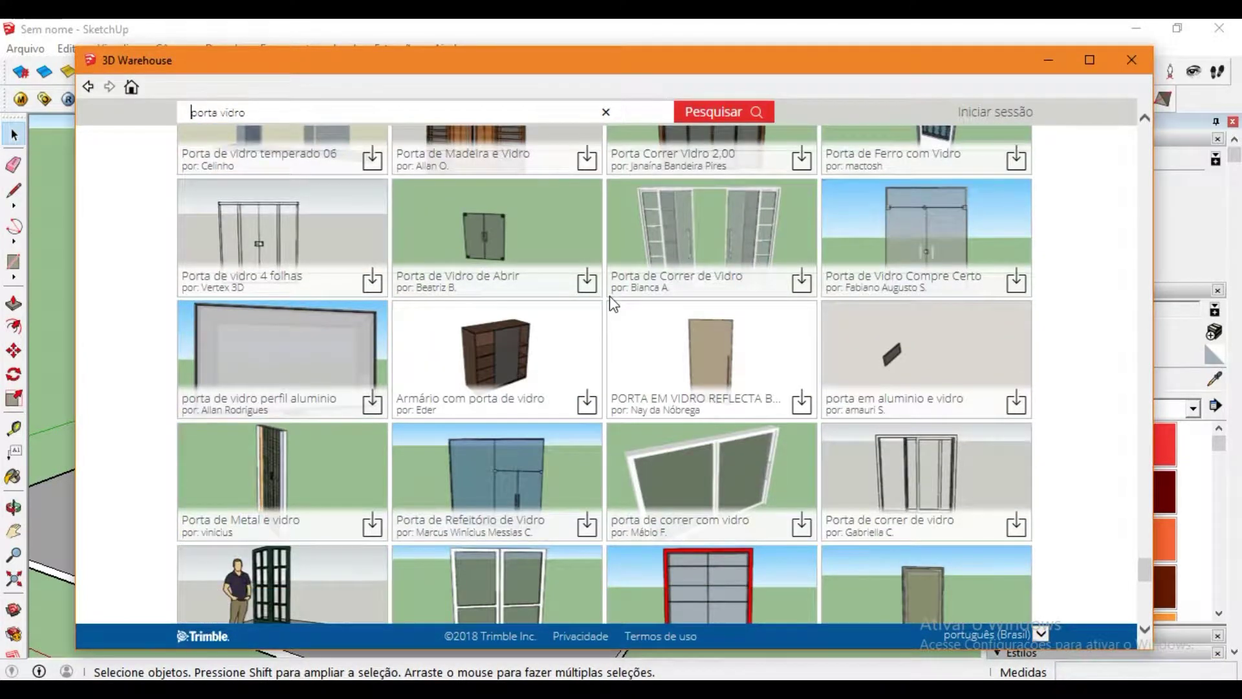
scroll(612, 304, "down", 4)
scroll(613, 302, "down", 6)
scroll(614, 301, "down", 5)
scroll(615, 301, "down", 5)
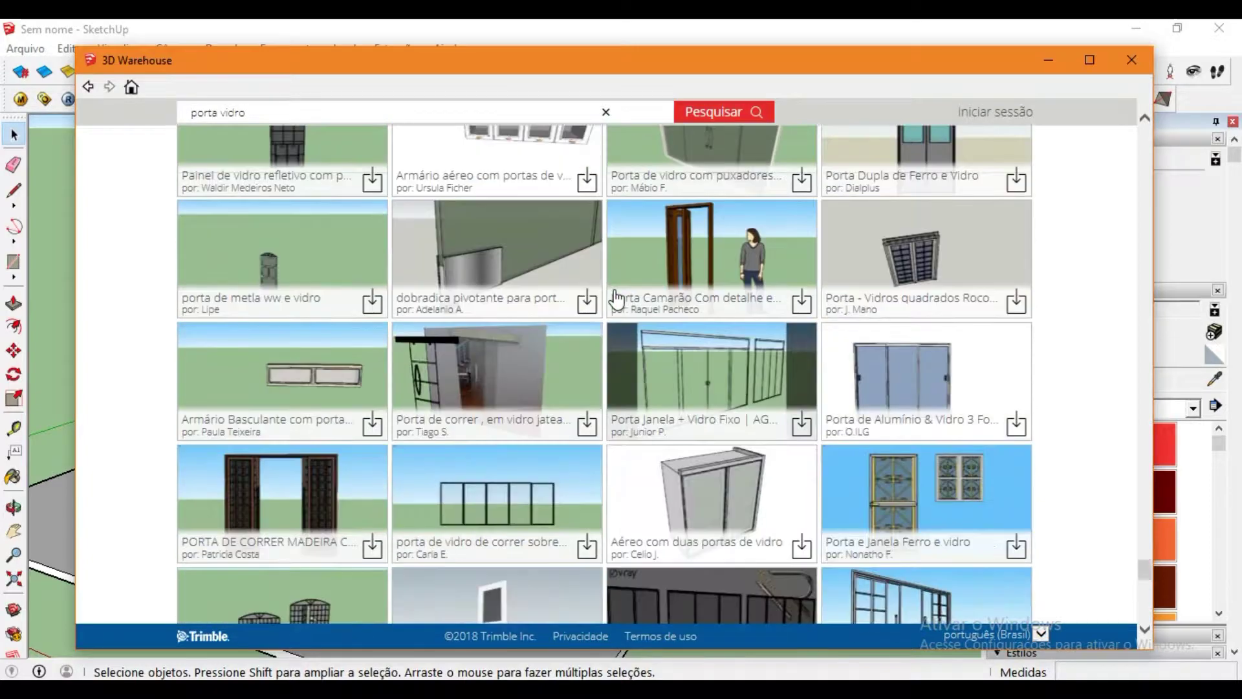
scroll(615, 300, "down", 5)
left_click(1131, 59)
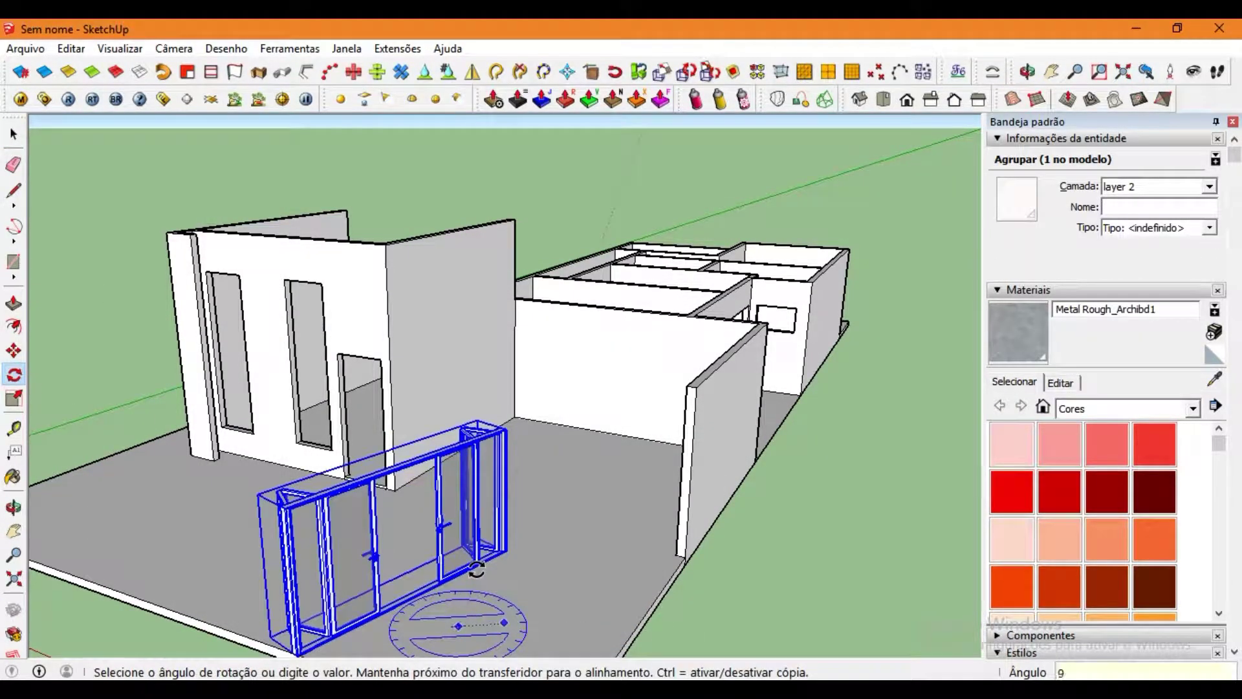
Move and scale the glass door group toward the entrance opening.
key("m")
mouse_move(476, 566)
middle_mouse_down()
mouse_move(857, 555)
mouse_move(500, 369)
middle_mouse_up()
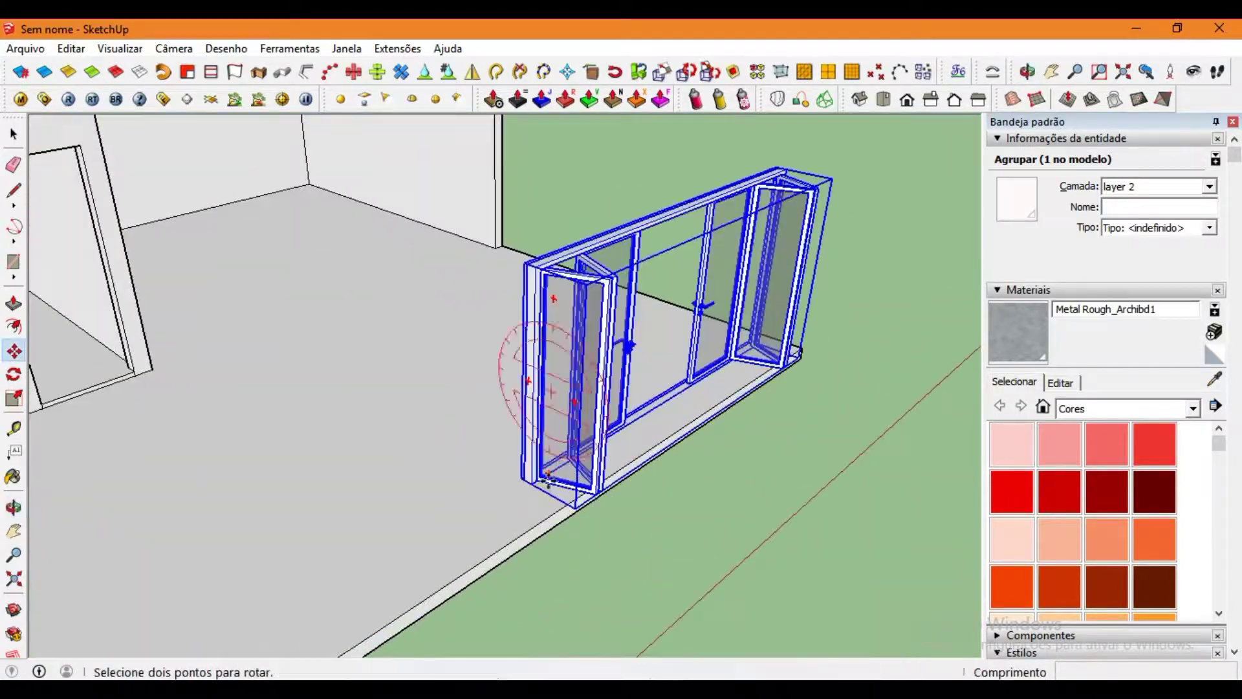
scroll(494, 477, "up", 3)
scroll(294, 455, "down", 3)
scroll(294, 455, "up", 5)
scroll(441, 513, "up", 3)
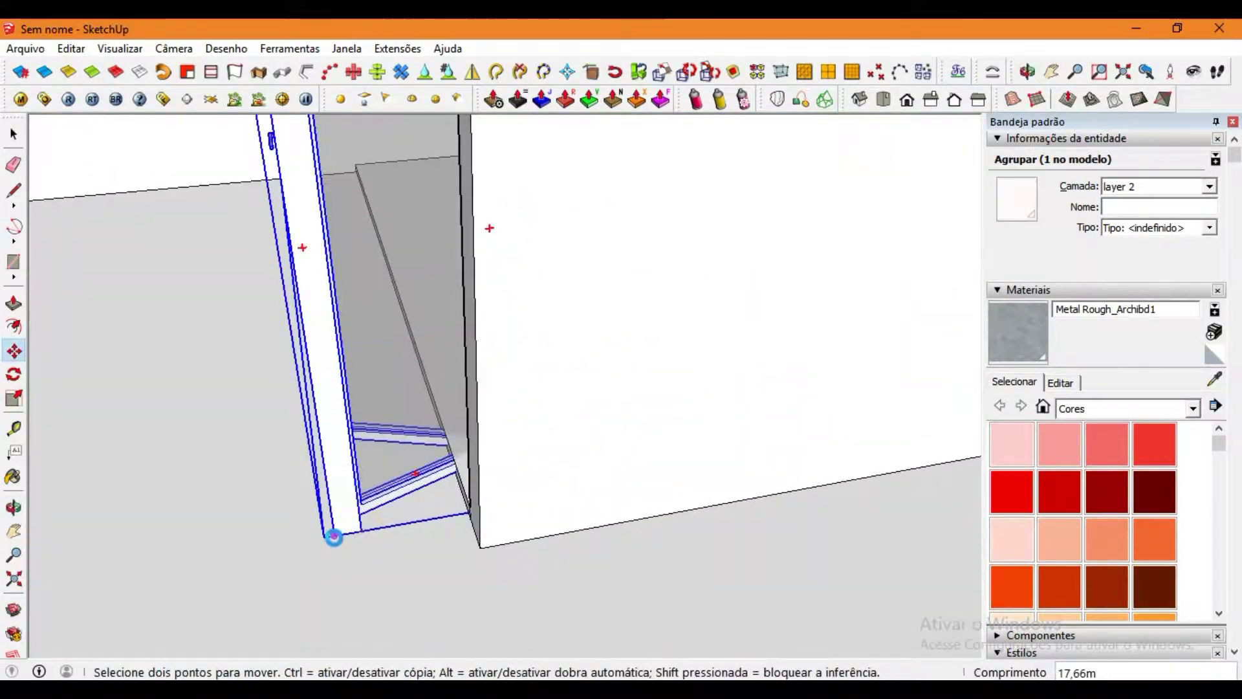
scroll(438, 544, "up", 2)
scroll(636, 451, "down", 5)
middle_click_drag(636, 452, 657, 488)
key("s")
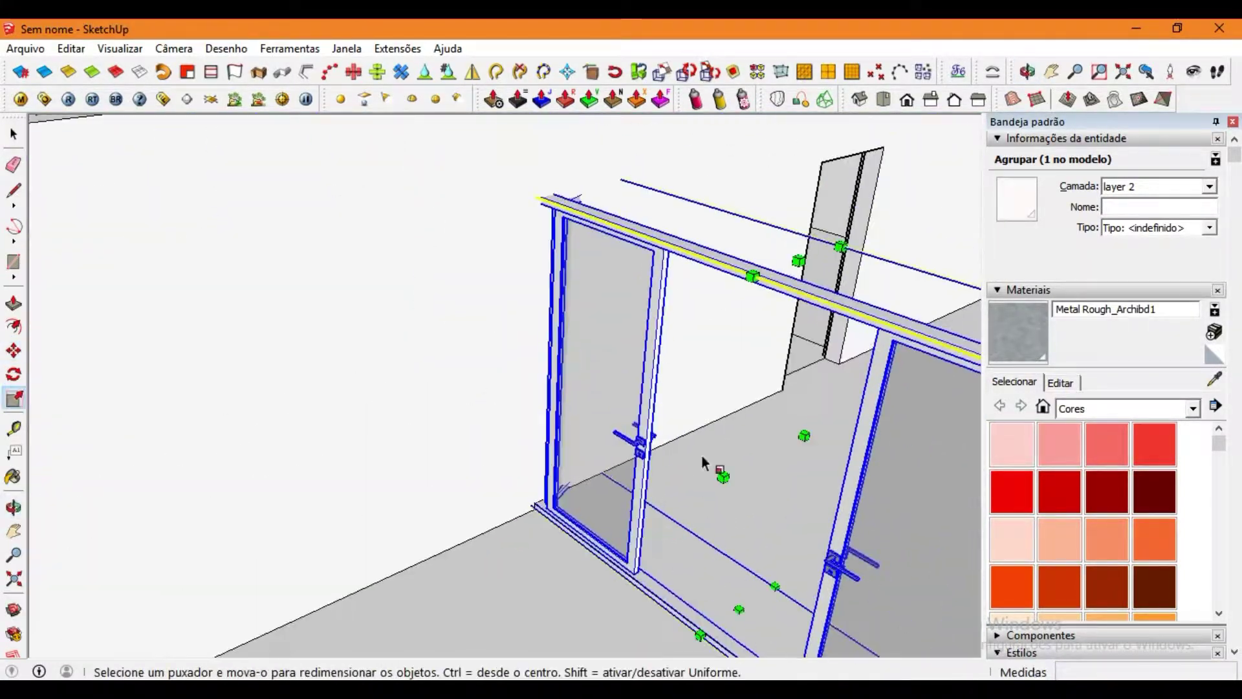
mouse_move(451, 232)
middle_mouse_down()
mouse_move(574, 360)
mouse_move(569, 422)
mouse_move(422, 478)
middle_mouse_up()
Draw guide lines from the wall base along the door frame.
key("l")
scroll(453, 421, "up", 3)
left_click(480, 390)
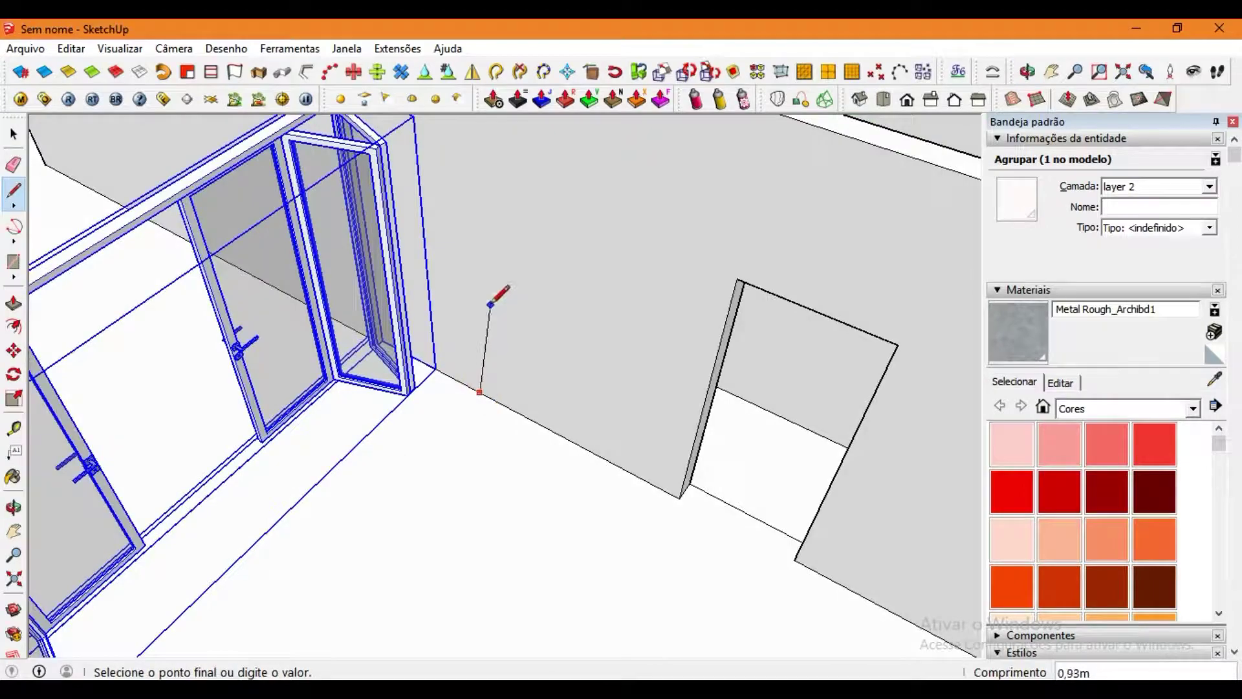
middle_click_drag(477, 302, 649, 452)
mouse_move(411, 222)
middle_mouse_down()
mouse_move(807, 369)
mouse_move(521, 353)
middle_mouse_up()
scroll(769, 269, "up", 5)
left_click(768, 269)
mouse_move(768, 269)
middle_mouse_down()
mouse_move(685, 158)
mouse_move(105, 539)
mouse_move(633, 287)
middle_mouse_up()
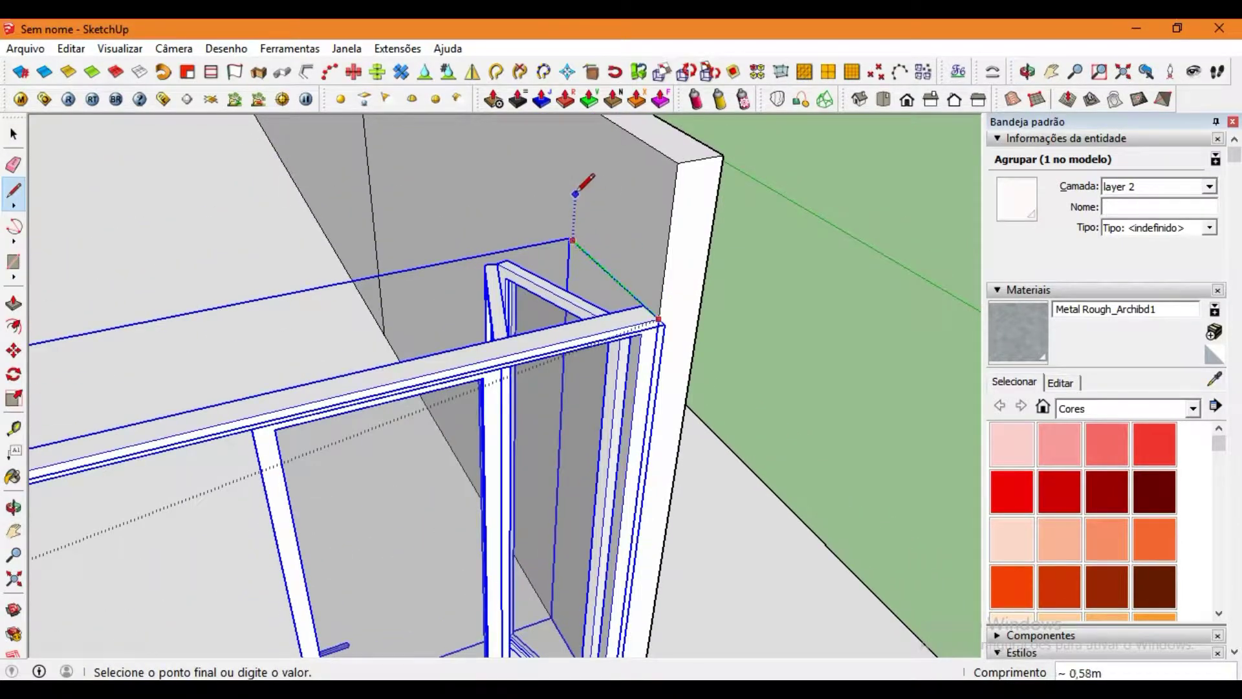
Push/pull the opening faces around the door, then reopen 3D Warehouse for more models.
left_click(14, 303)
middle_click_drag(485, 291, 485, 398)
mouse_move(464, 439)
middle_mouse_down()
mouse_move(403, 347)
mouse_move(583, 396)
middle_mouse_up()
key("space")
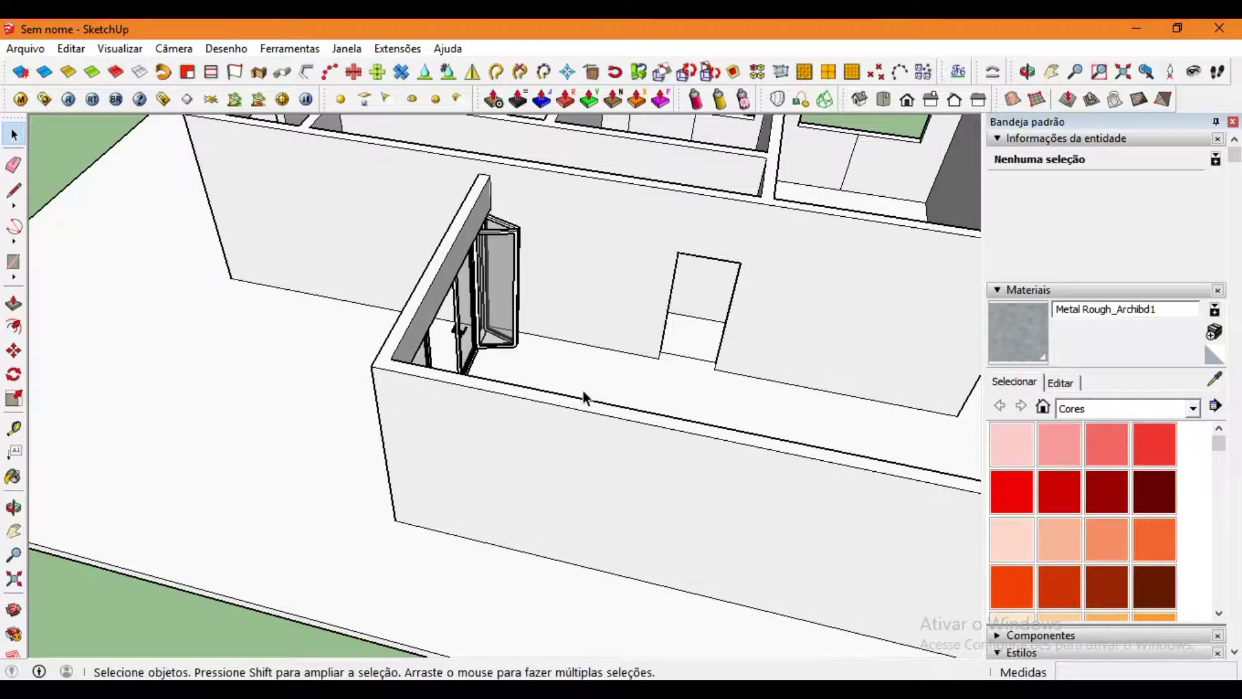
scroll(583, 397, "down", 3)
left_click(24, 47)
left_click(363, 274)
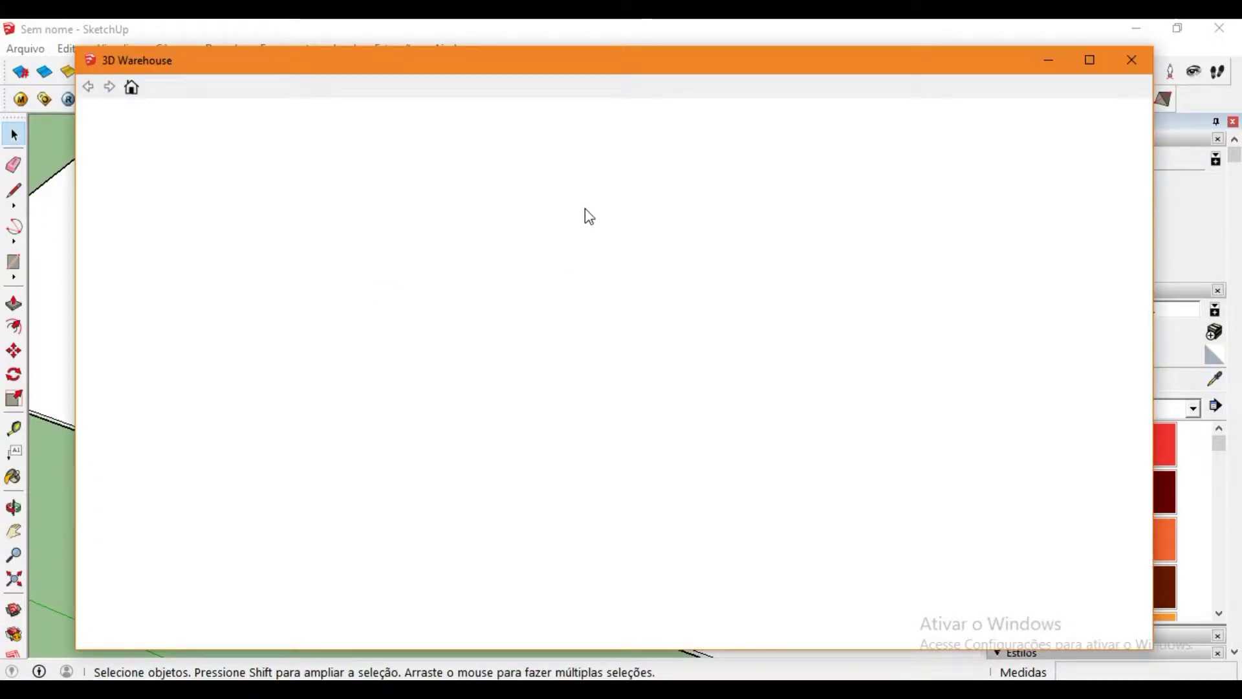
Replace the previous search with 'janela' to find window models.
triple_click(183, 111)
type("janela")
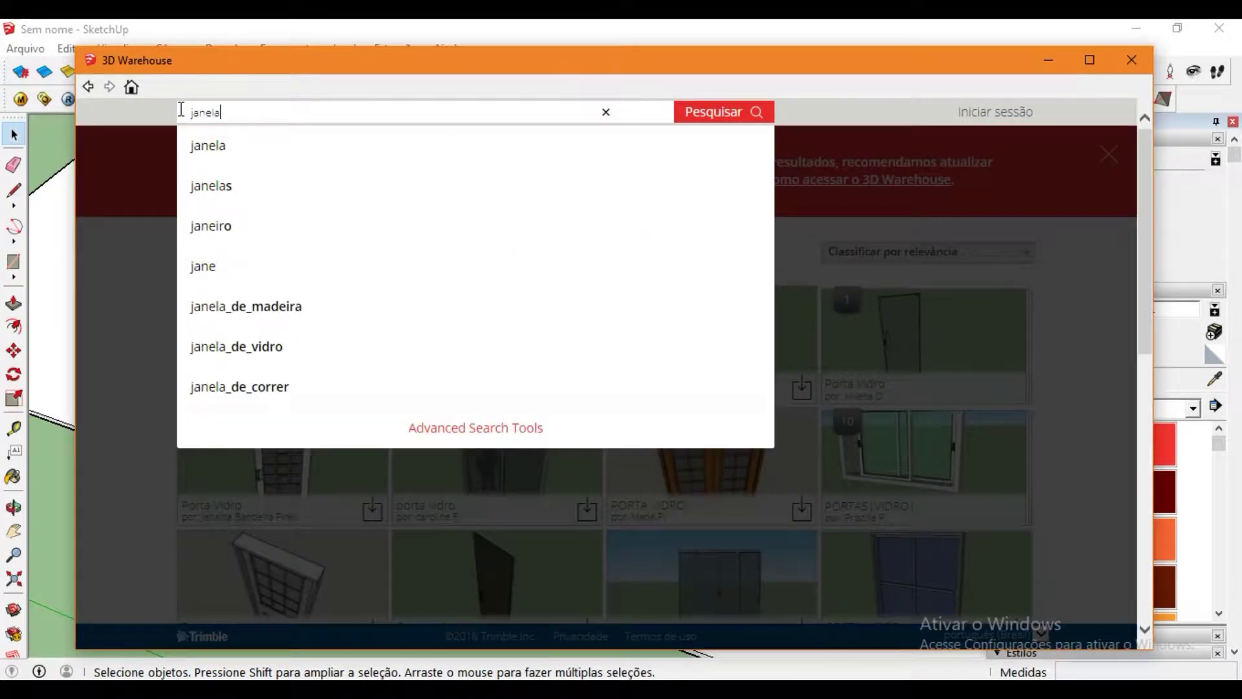
key("Return")
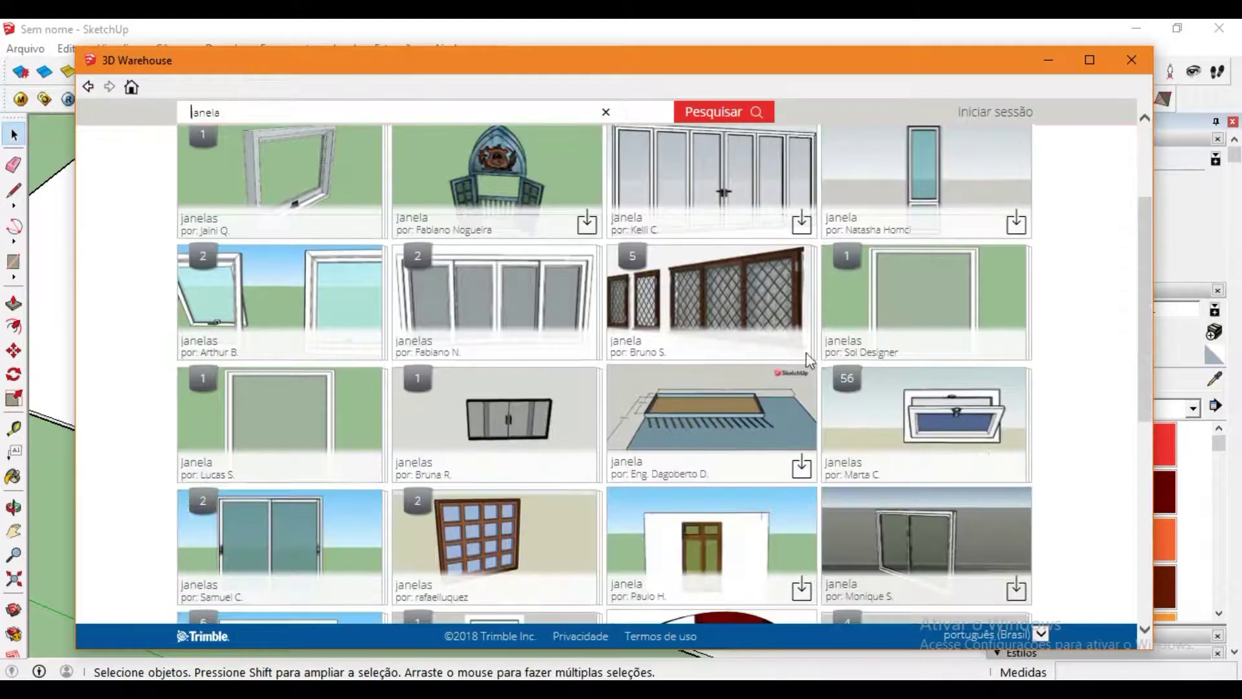
Open the JANELAS window collection from the results and download it into the model.
scroll(708, 352, "down", 5)
scroll(709, 351, "down", 3)
scroll(700, 354, "down", 1)
scroll(701, 355, "down", 1)
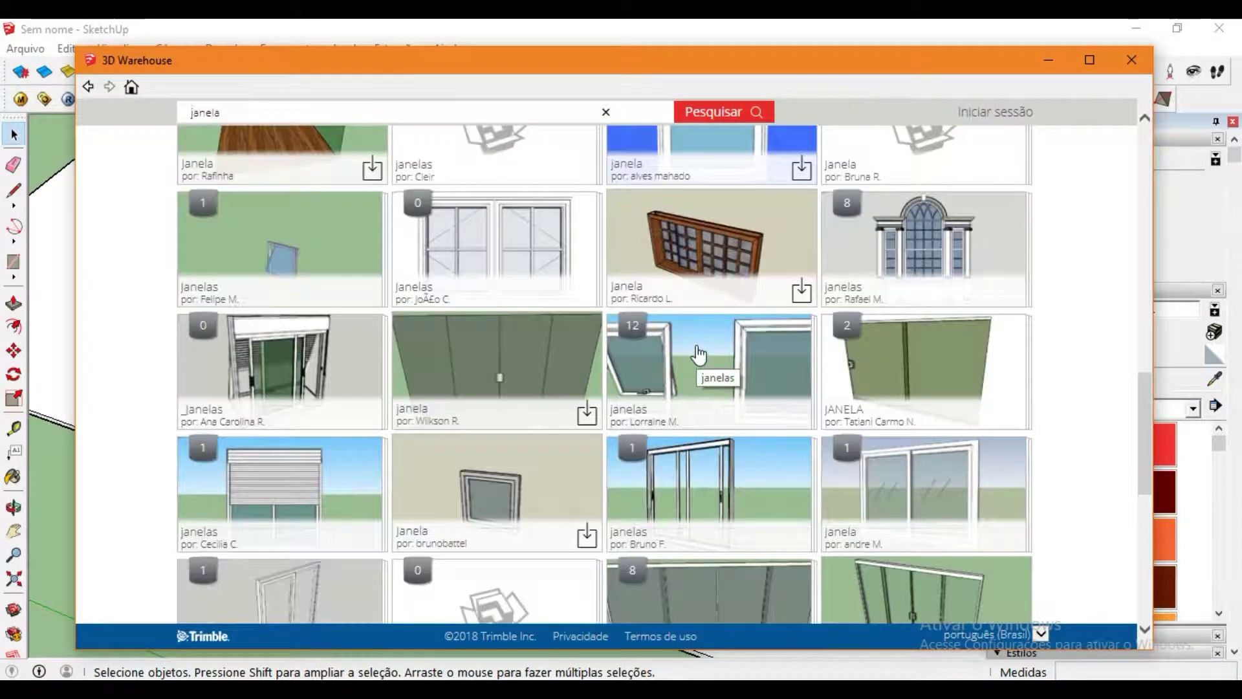
scroll(699, 354, "down", 3)
scroll(699, 354, "down", 3)
scroll(699, 355, "down", 3)
scroll(698, 355, "down", 3)
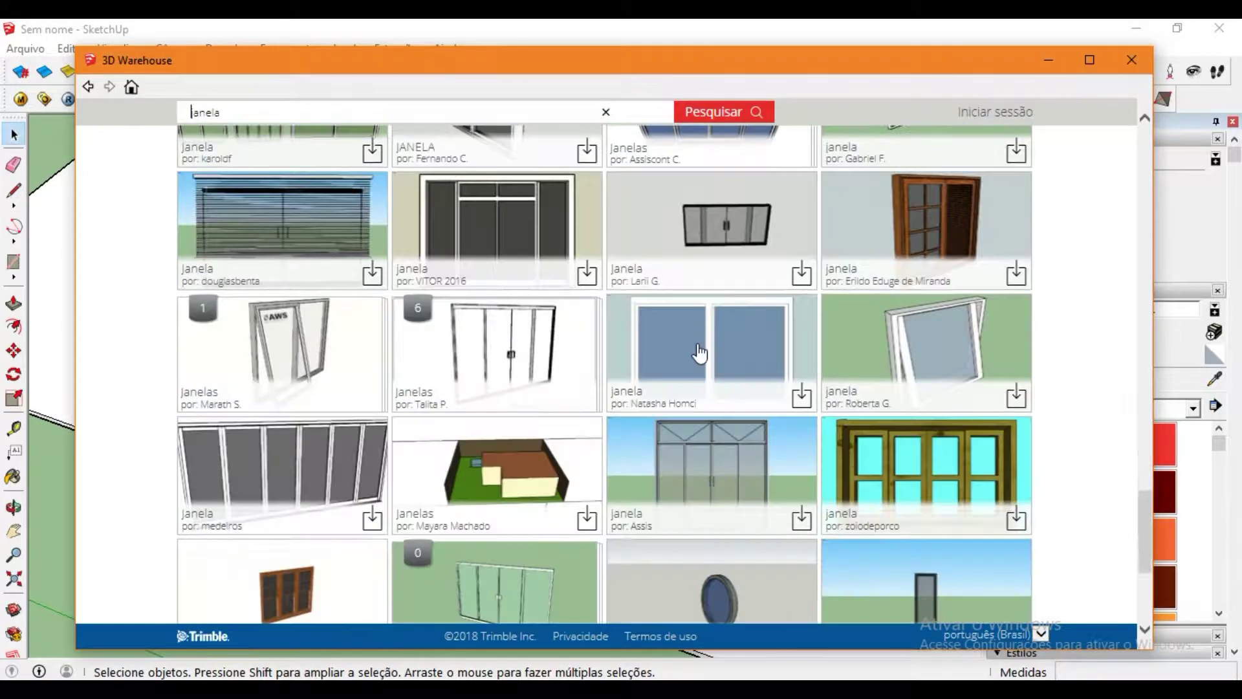
scroll(700, 354, "down", 3)
scroll(700, 353, "down", 3)
scroll(708, 352, "down", 3)
scroll(711, 354, "down", 2)
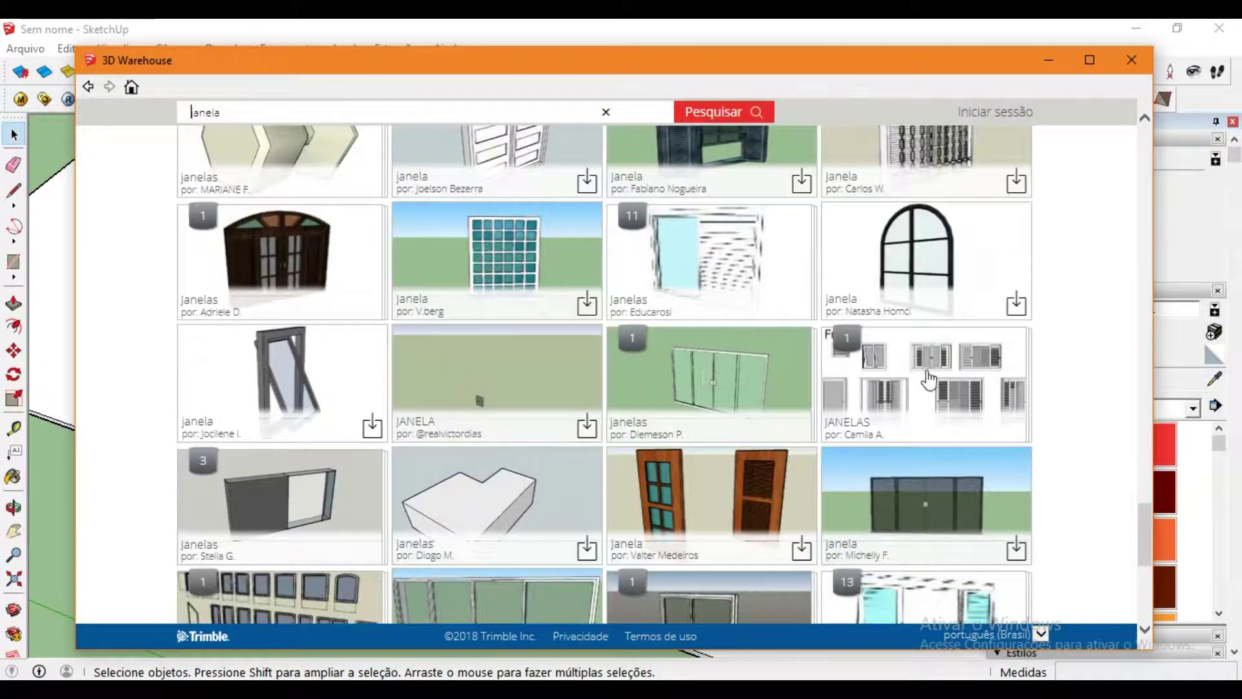
left_click(926, 375)
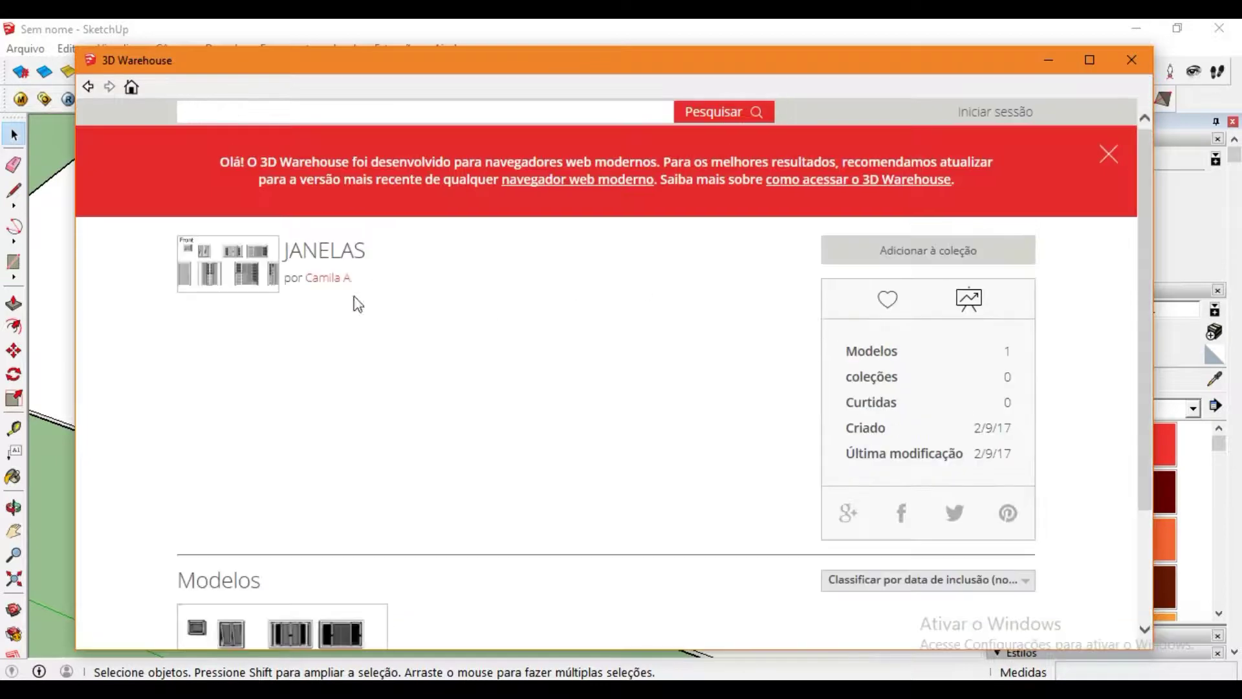
scroll(355, 302, "down", 3)
left_click(373, 552)
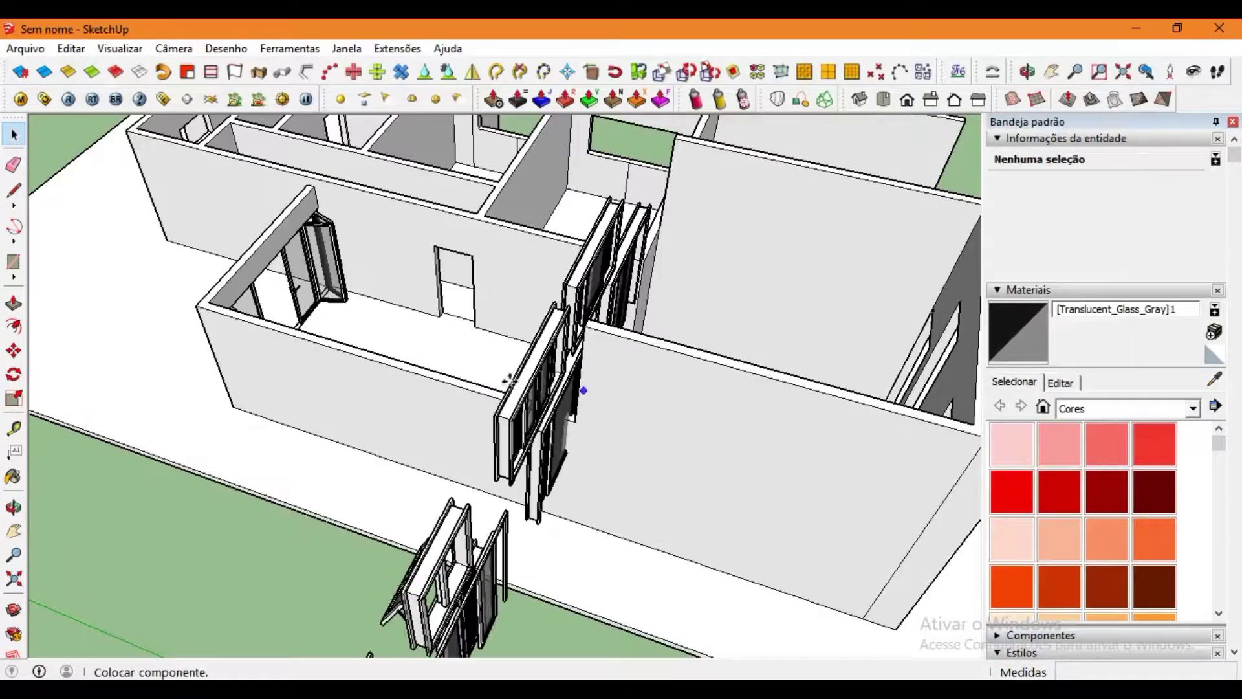
Place the downloaded window set beside the house and explode it into separate windows.
scroll(716, 332, "up", 2)
scroll(807, 186, "up", 3)
scroll(809, 188, "up", 2)
left_click(786, 214)
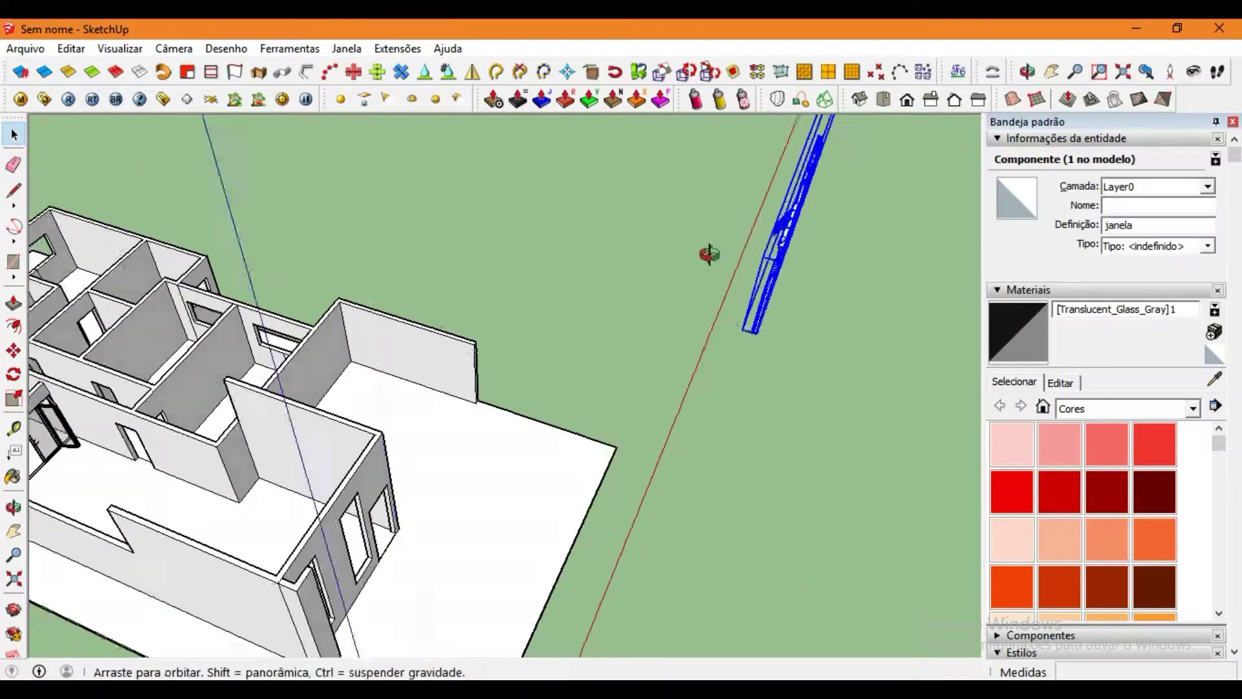
middle_click_drag(707, 252, 916, 343)
right_click(915, 343)
left_click(944, 297)
Select the sliding window with shutters and start moving a copy of it.
mouse_move(443, 266)
middle_mouse_down()
mouse_move(515, 230)
mouse_move(621, 327)
mouse_move(547, 220)
middle_mouse_up()
scroll(543, 216, "up", 3)
left_click(657, 223)
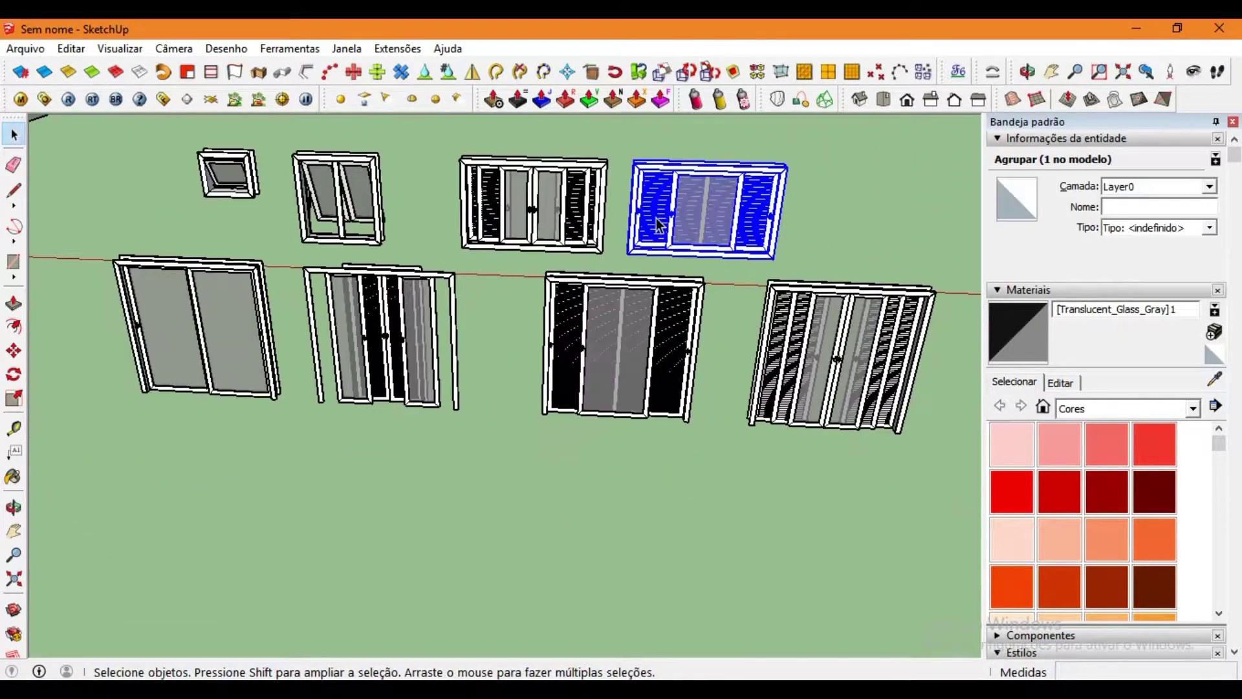
key("m")
middle_click_drag(657, 223, 679, 251)
scroll(679, 250, "up", 3)
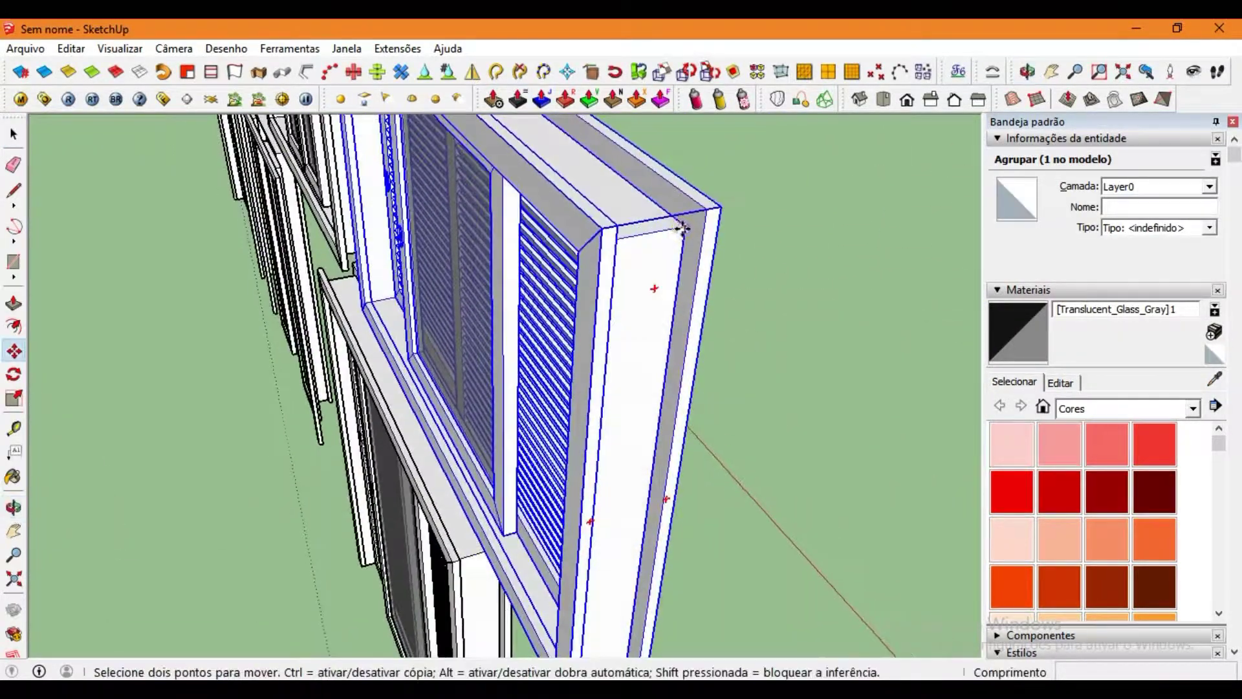
left_click(680, 251, "ctrl")
scroll(667, 323, "down", 5)
left_click(665, 388)
scroll(665, 388, "up", 3)
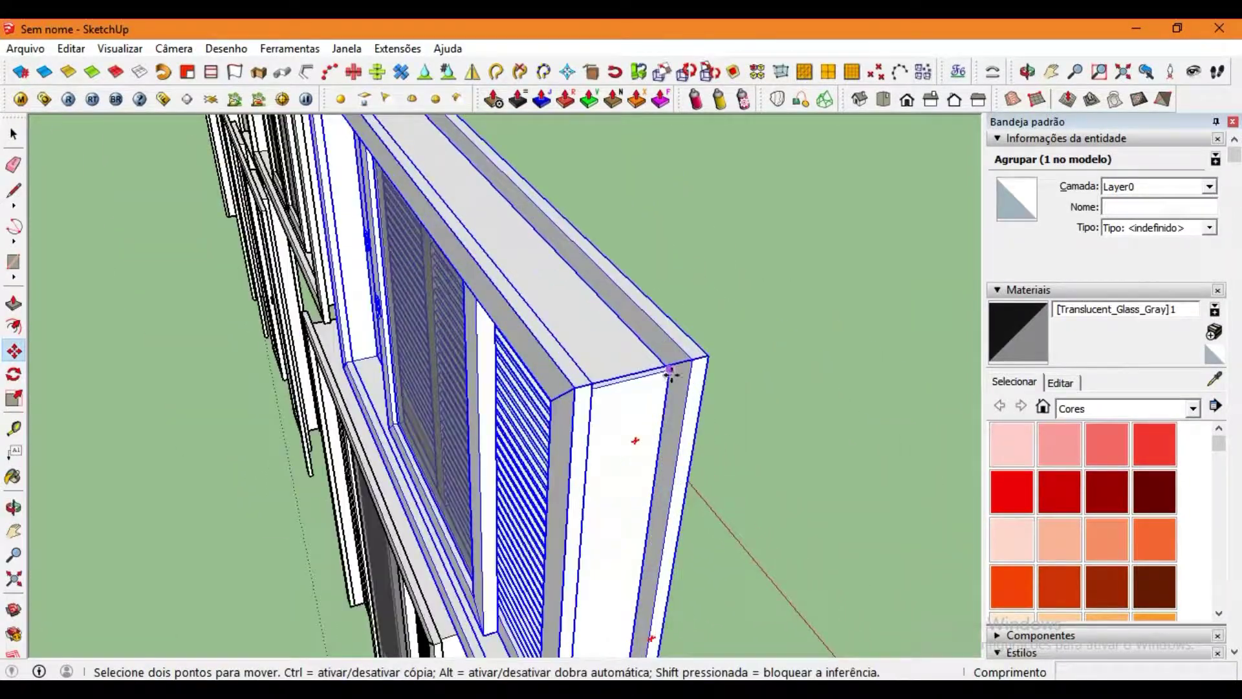
scroll(635, 438, "up", 2)
Drop the sliding window copy into the first wall opening.
left_click(458, 333, "ctrl")
scroll(458, 333, "down", 8)
middle_click_drag(458, 333, 731, 502)
scroll(426, 434, "up", 5)
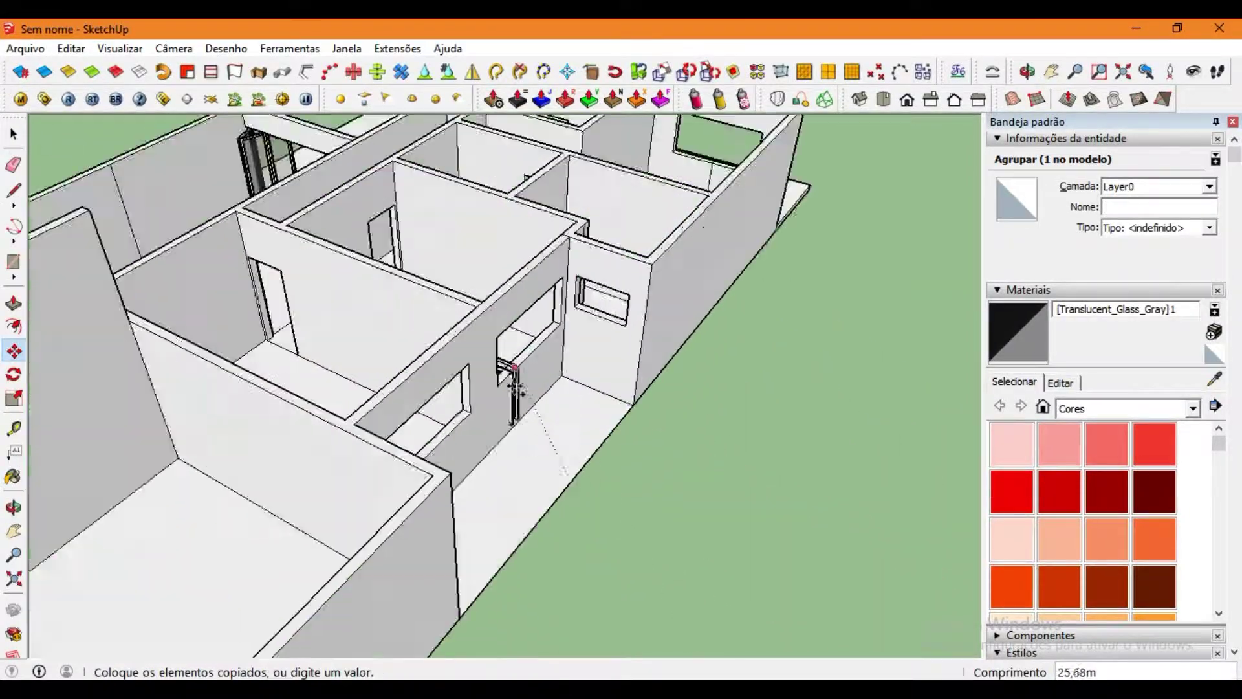
scroll(425, 433, "up", 3)
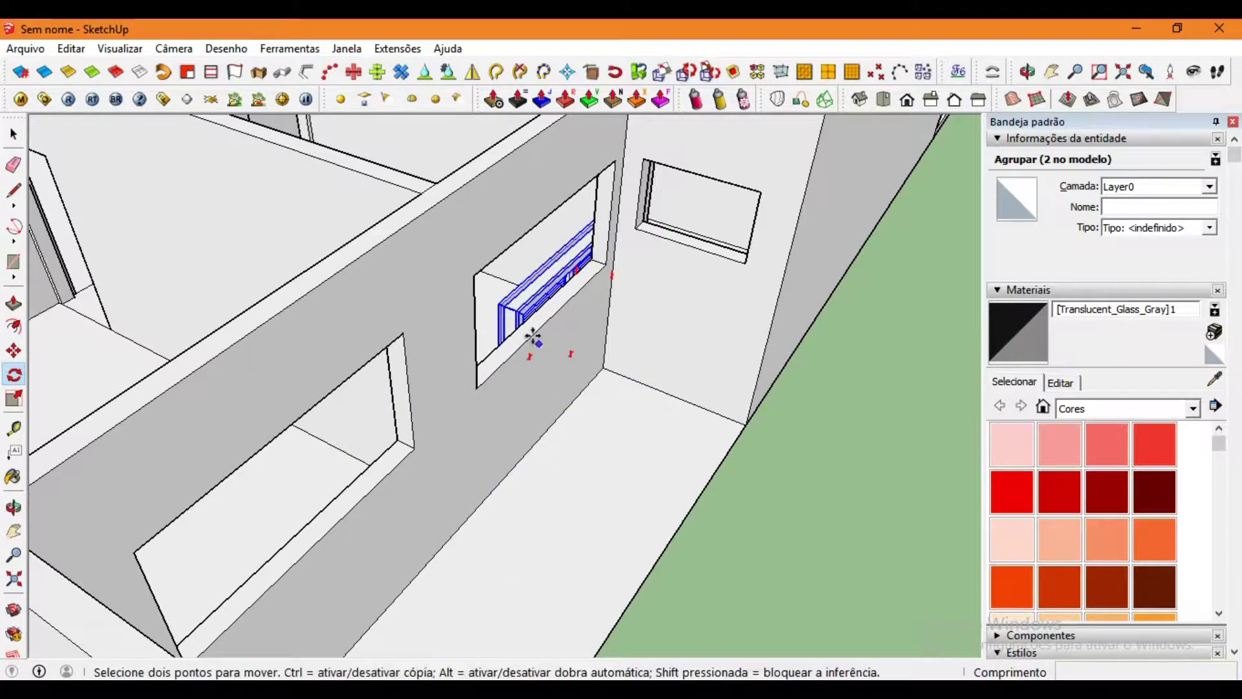
scroll(533, 337, "up", 3)
scroll(499, 241, "down", 3)
scroll(466, 280, "up", 4)
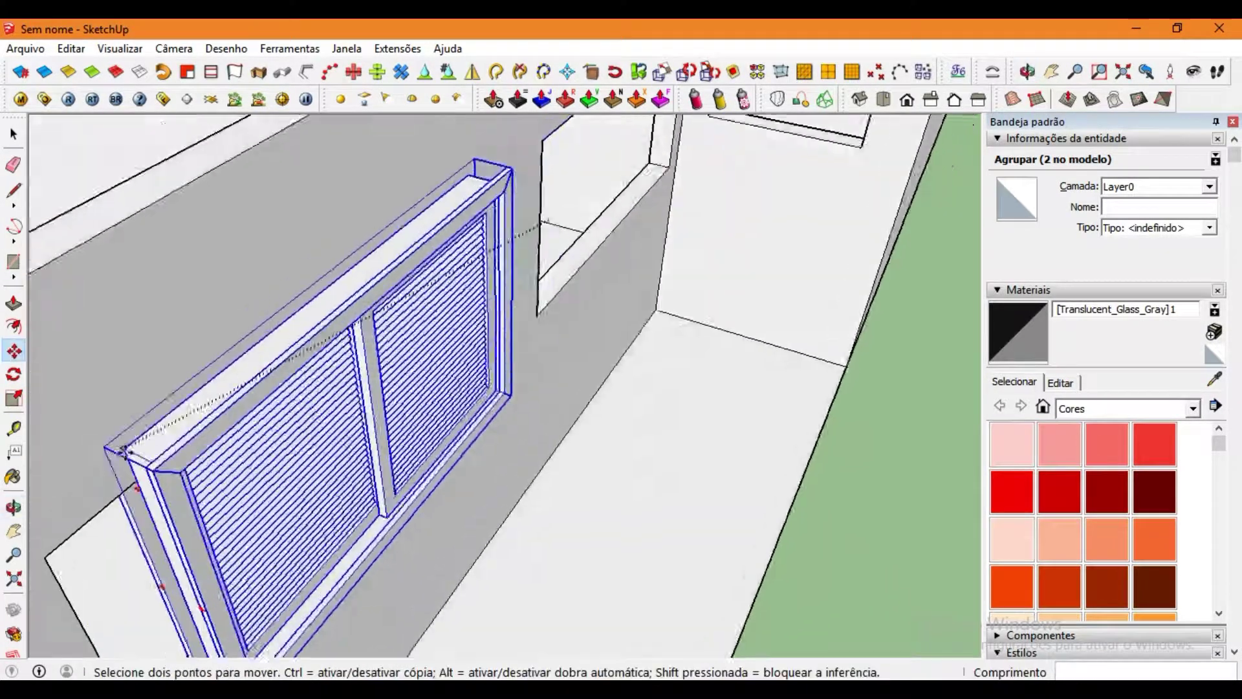
mouse_move(123, 451)
middle_mouse_down()
mouse_move(324, 349)
mouse_move(591, 272)
middle_mouse_up()
scroll(325, 349, "up", 3)
scroll(356, 593, "up", 3)
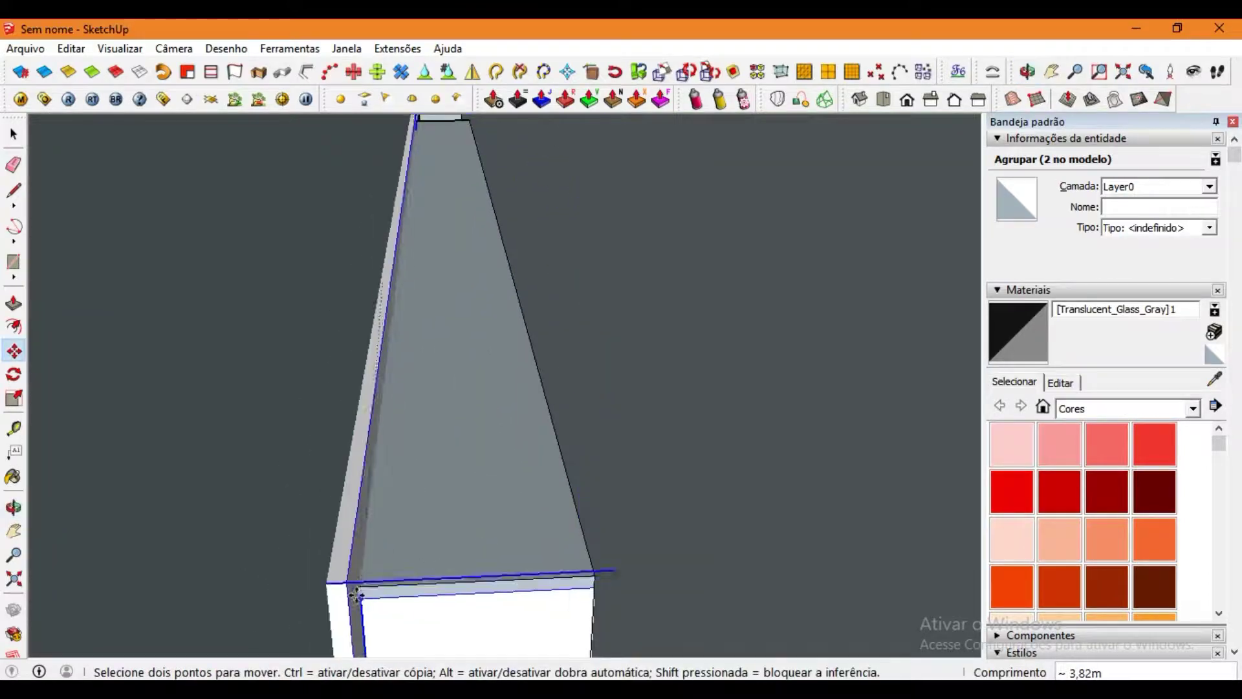
middle_click_drag(355, 594, 438, 494)
scroll(533, 419, "up", 3)
scroll(466, 419, "down", 3)
mouse_move(466, 418)
middle_mouse_down()
mouse_move(341, 436)
mouse_move(374, 336)
mouse_move(301, 431)
mouse_move(352, 385)
middle_mouse_up()
scroll(341, 436, "down", 3)
left_click(327, 344)
Scale the sliding window to fit the opening's width.
scroll(302, 431, "up", 4)
scroll(351, 385, "up", 3)
key("s")
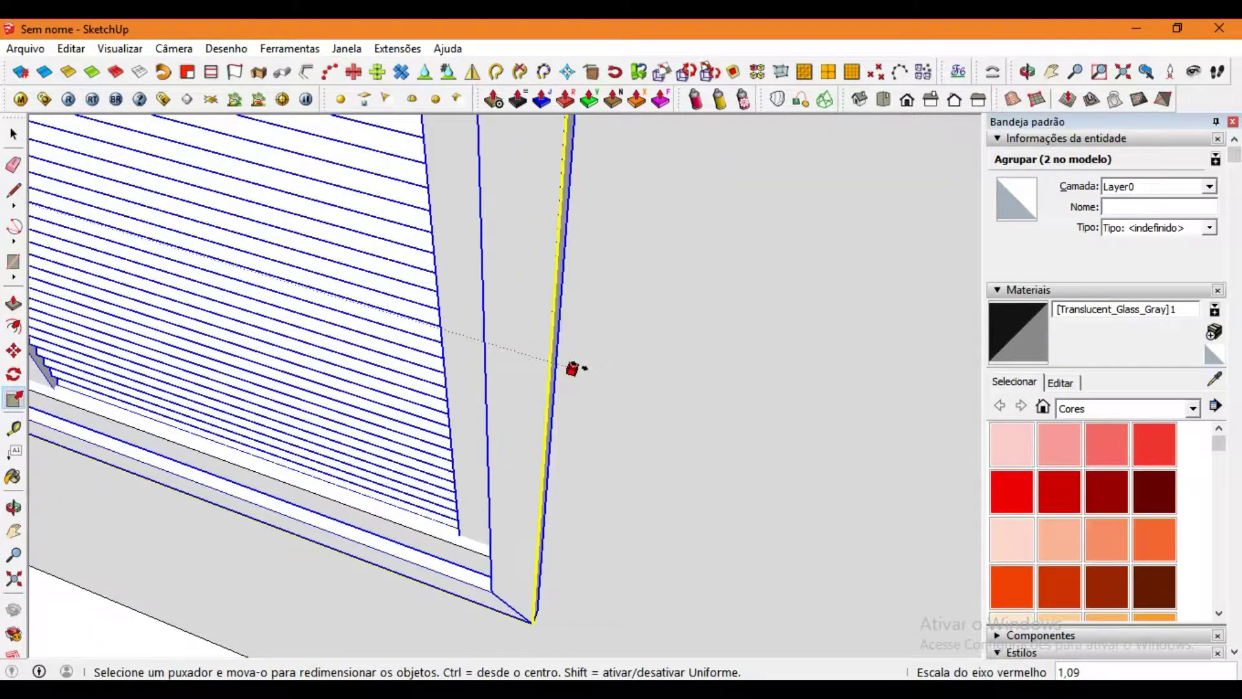
mouse_move(572, 368)
middle_mouse_down()
mouse_move(618, 357)
mouse_move(280, 363)
mouse_move(727, 485)
middle_mouse_up()
scroll(787, 200, "down", 3)
middle_click_drag(787, 199, 801, 386)
scroll(675, 435, "down", 3)
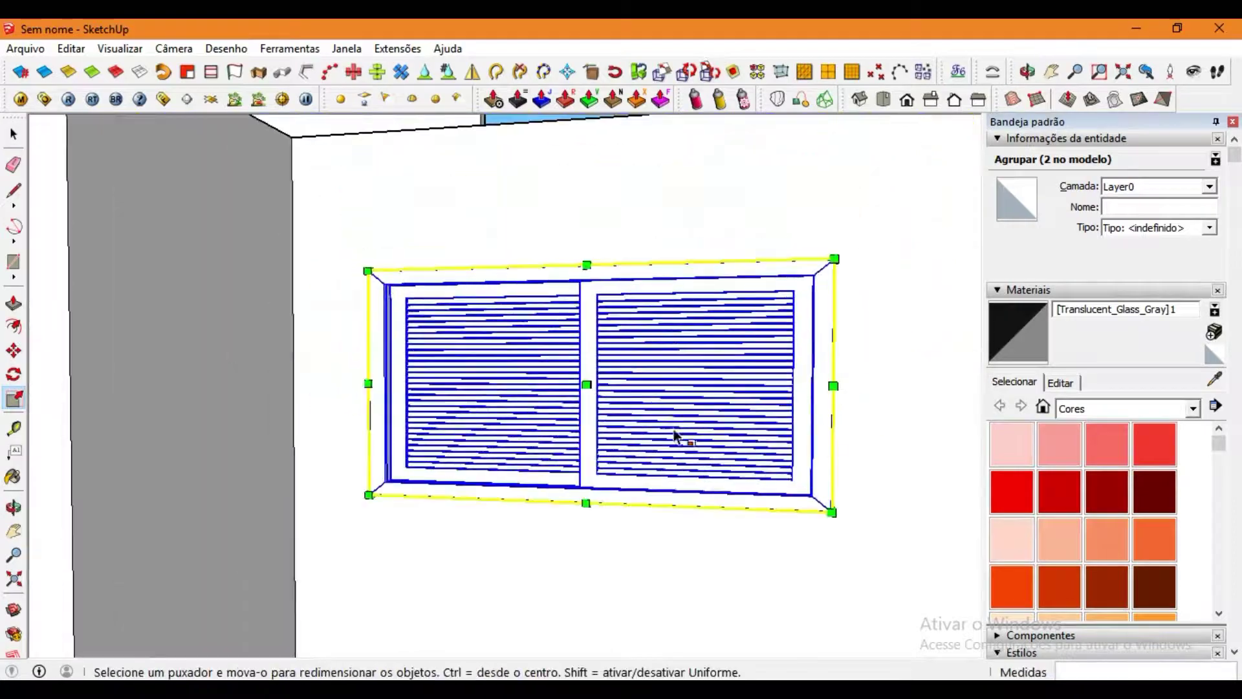
scroll(674, 436, "down", 5)
key("space")
Copy the installed window into the opening on the left room wall.
left_click(494, 161)
middle_click_drag(494, 160, 607, 430)
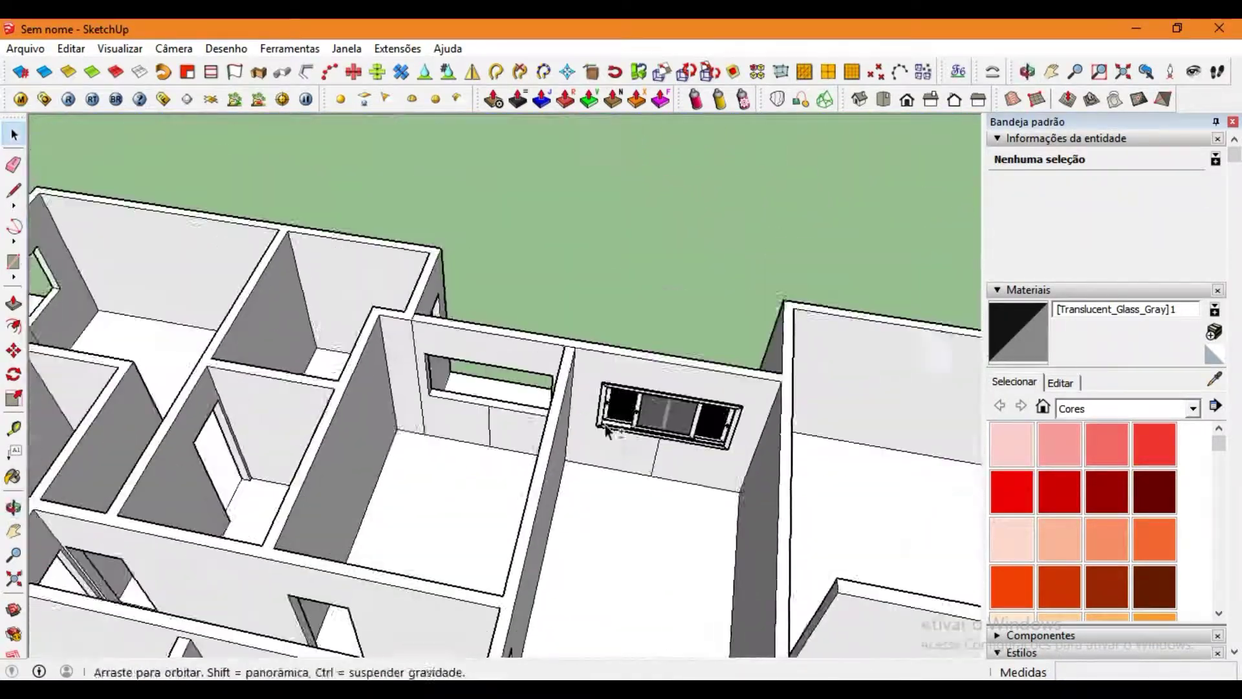
scroll(606, 430, "up", 3)
left_click(664, 403)
left_click(423, 453)
middle_click_drag(621, 522, 515, 507)
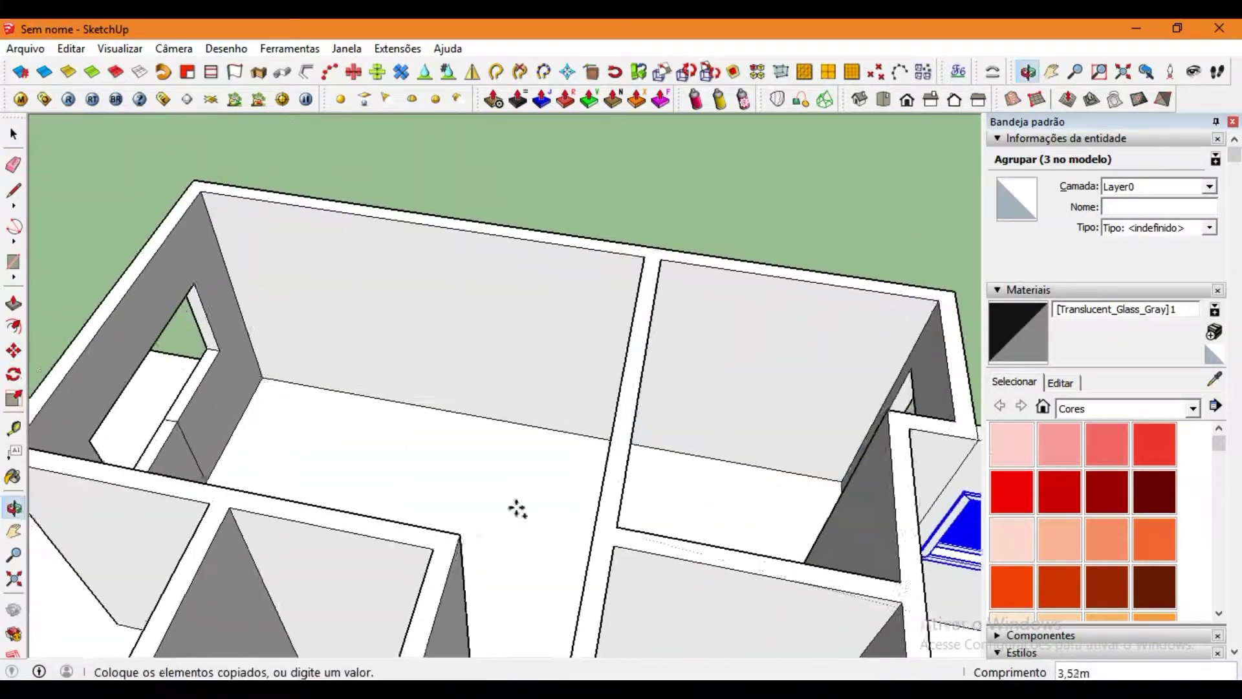
scroll(516, 508, "up", 3)
left_click(362, 388)
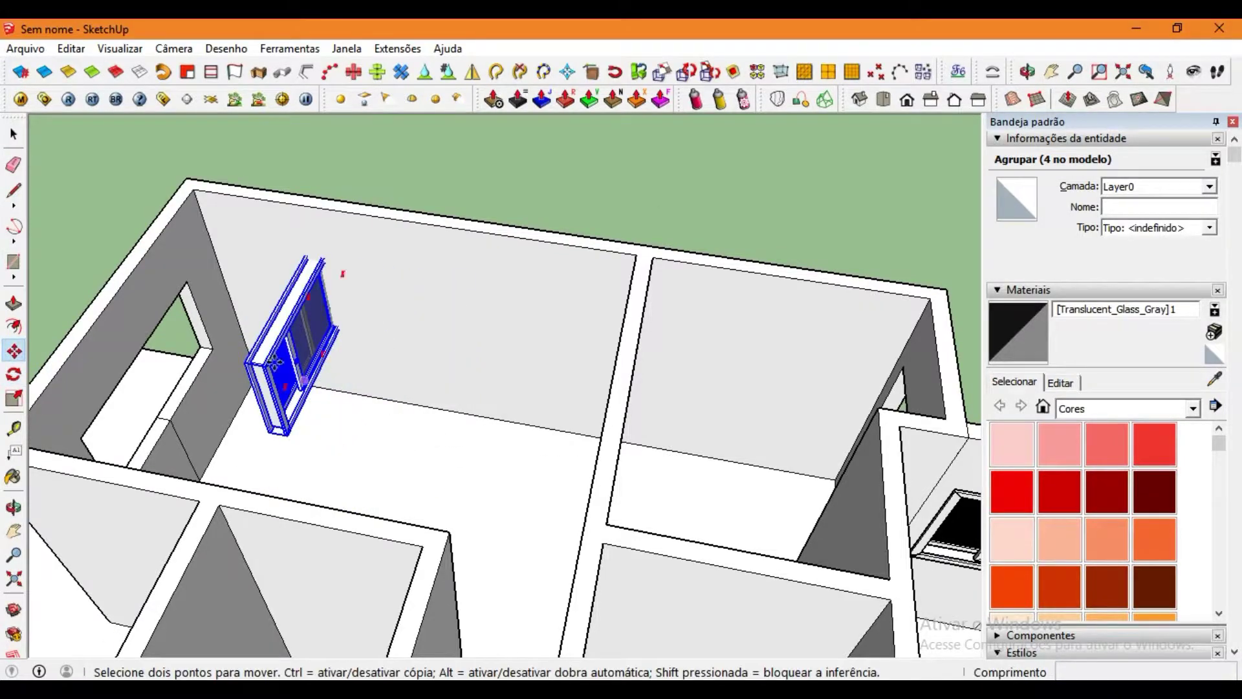
scroll(275, 363, "up", 4)
scroll(259, 407, "up", 1)
scroll(402, 416, "down", 5)
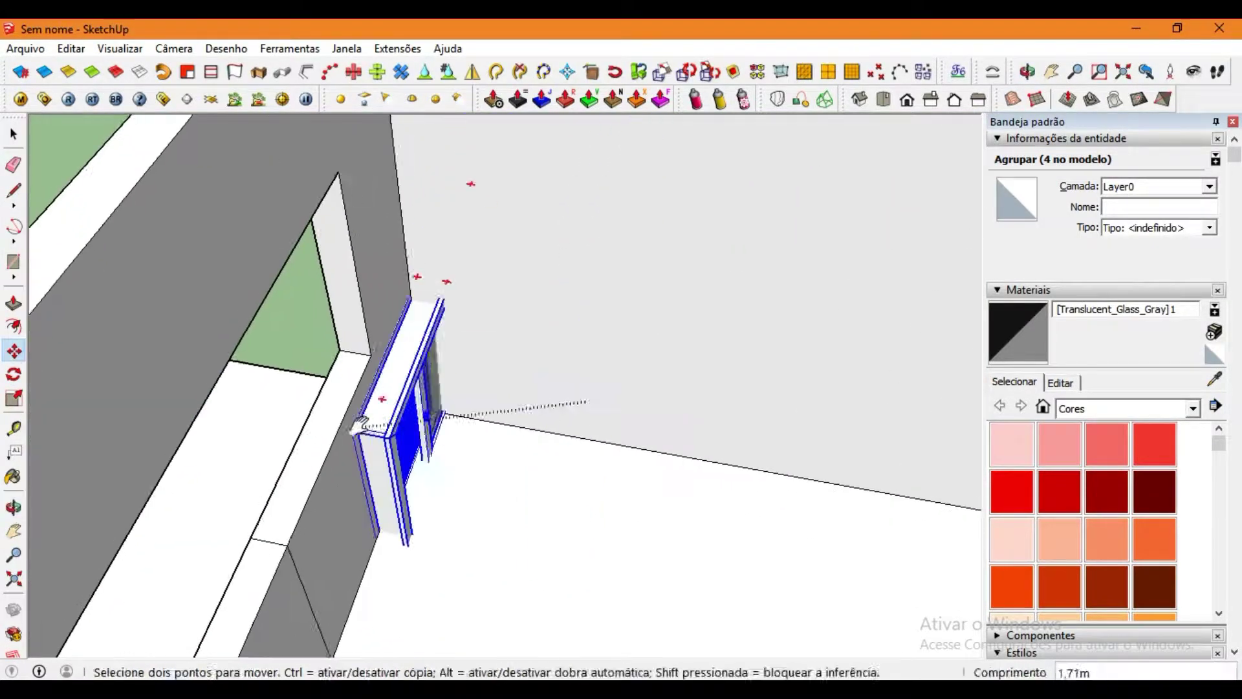
scroll(453, 389, "up", 6)
mouse_move(453, 388)
middle_mouse_down()
mouse_move(493, 371)
mouse_move(377, 444)
middle_mouse_up()
scroll(518, 429, "down", 3)
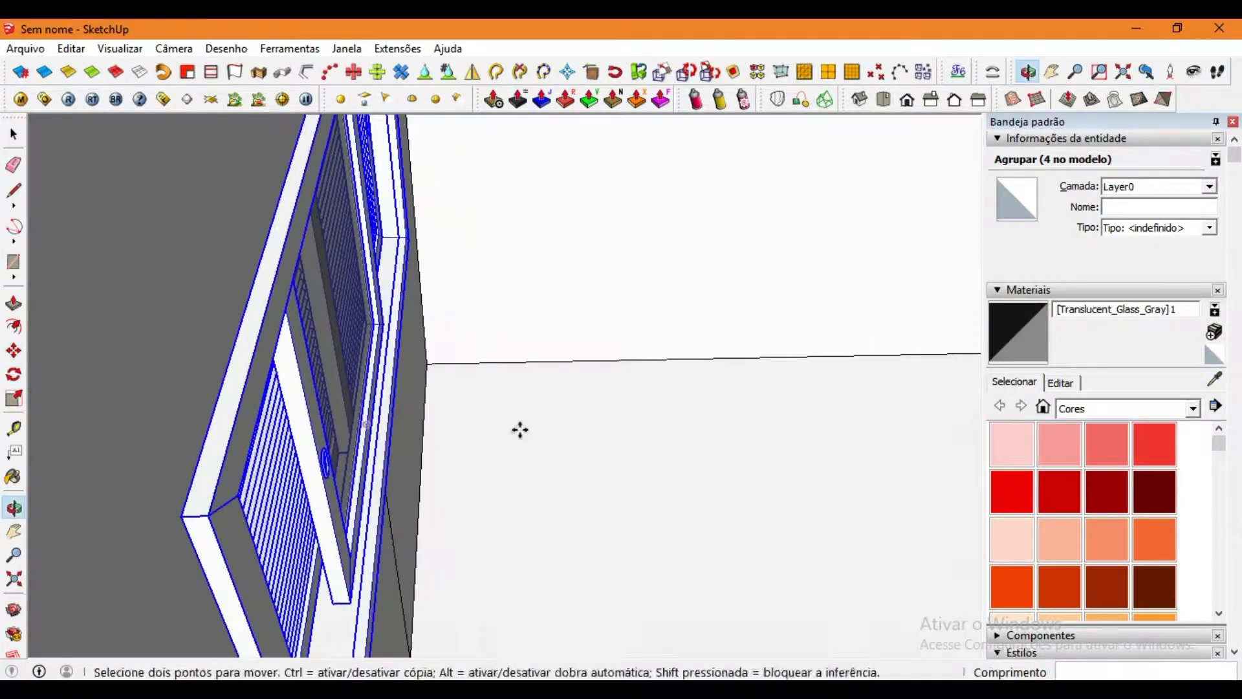
scroll(518, 429, "down", 3)
Erase the stray edges around the copied window, then return to Select.
left_click(14, 134)
left_click(14, 164)
scroll(277, 411, "up", 3)
scroll(276, 410, "down", 3)
scroll(675, 485, "up", 3)
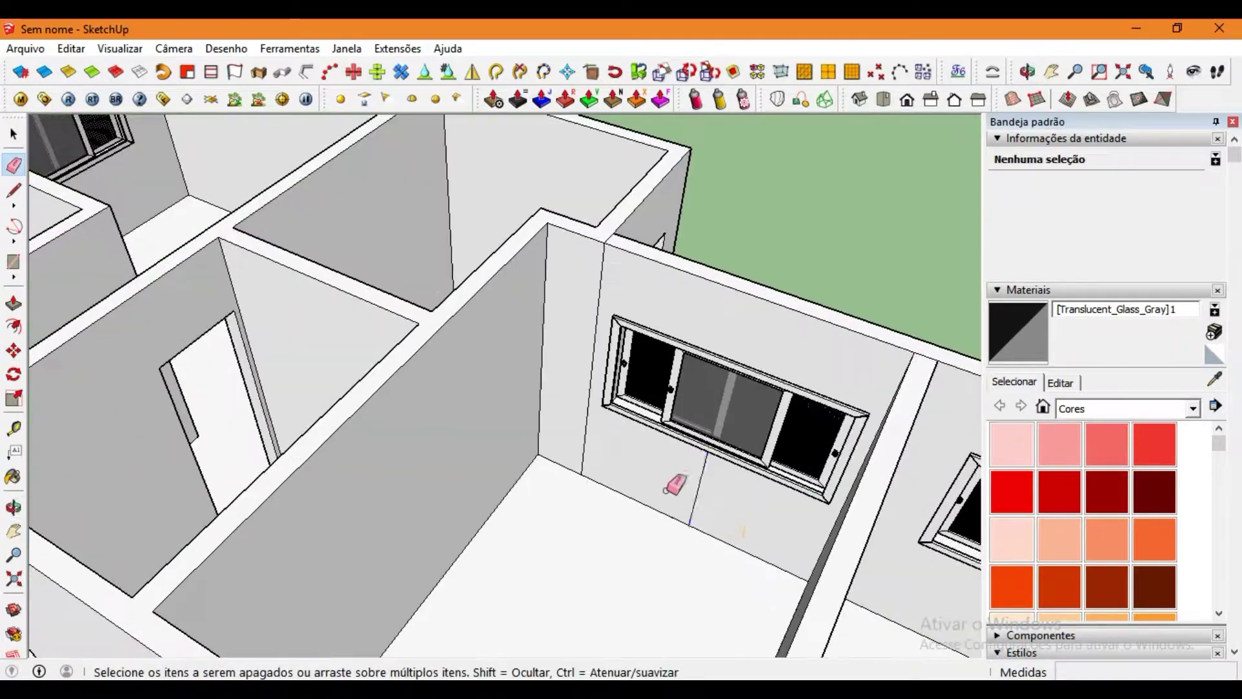
scroll(594, 254, "up", 2)
scroll(711, 388, "down", 3)
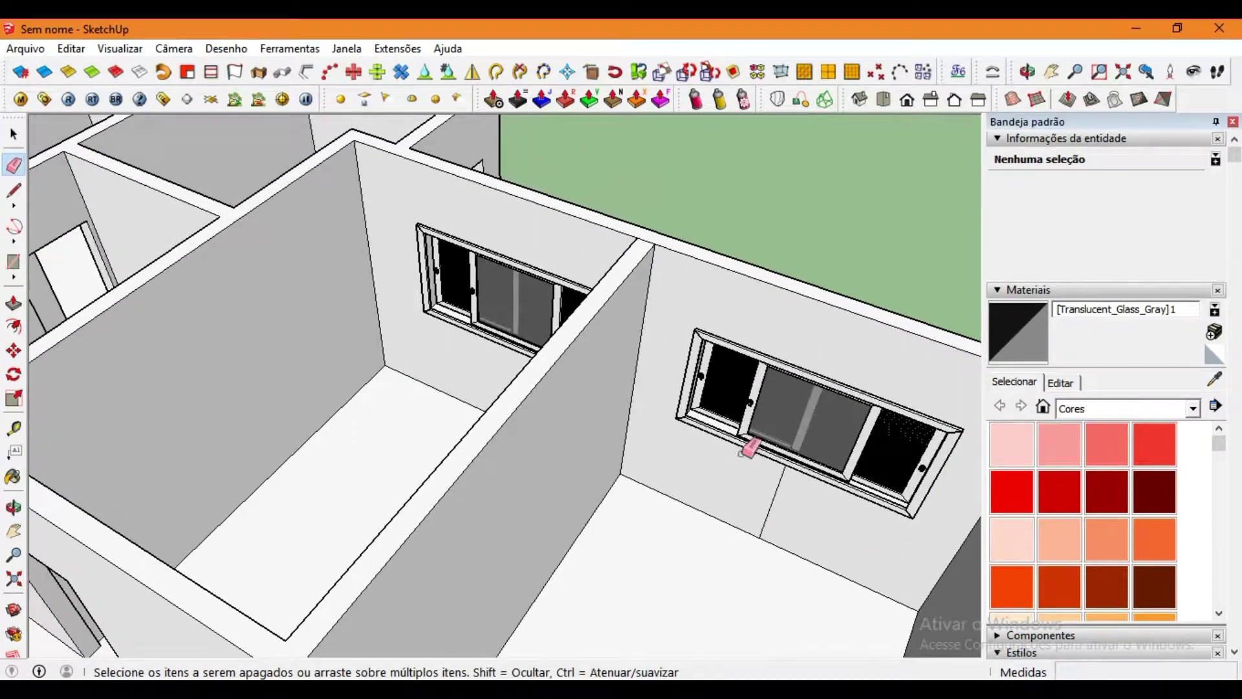
scroll(776, 437, "down", 2)
scroll(711, 421, "down", 2)
scroll(628, 405, "down", 2)
key("space")
Copy the small tilt window from the spare set beside the wall, turned a quarter turn.
middle_click_drag(626, 404, 708, 252)
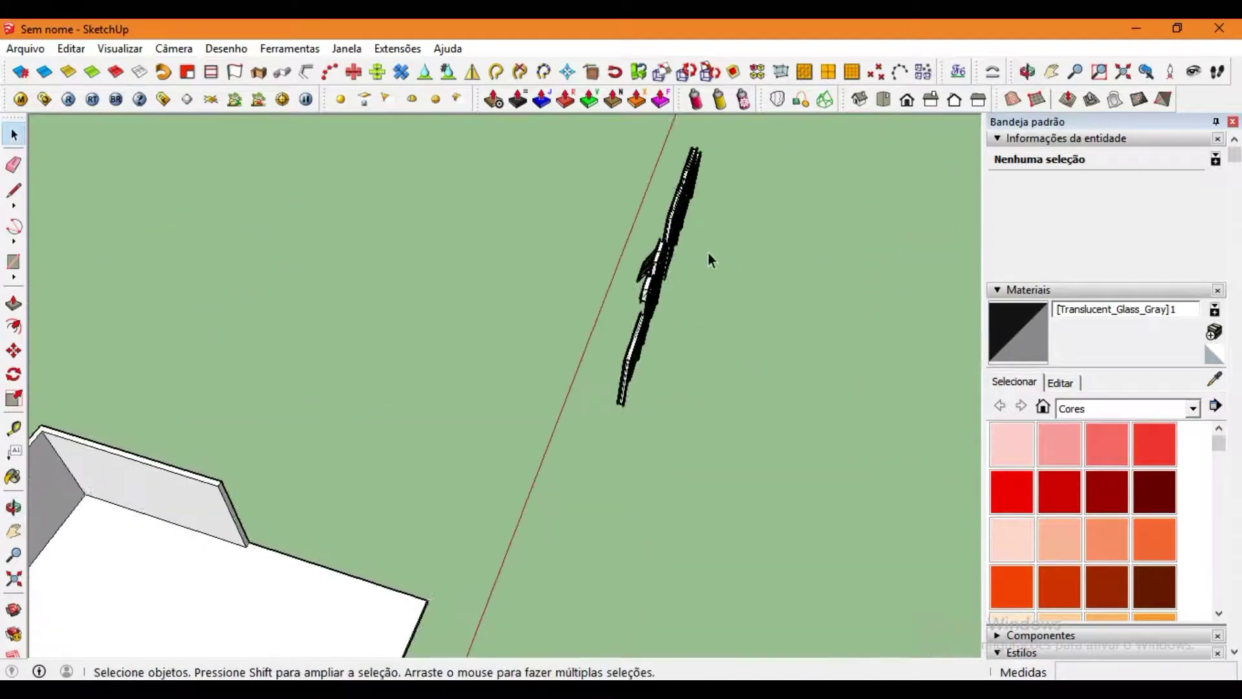
scroll(513, 296, "up", 3)
left_click(501, 277)
key("ctrl")
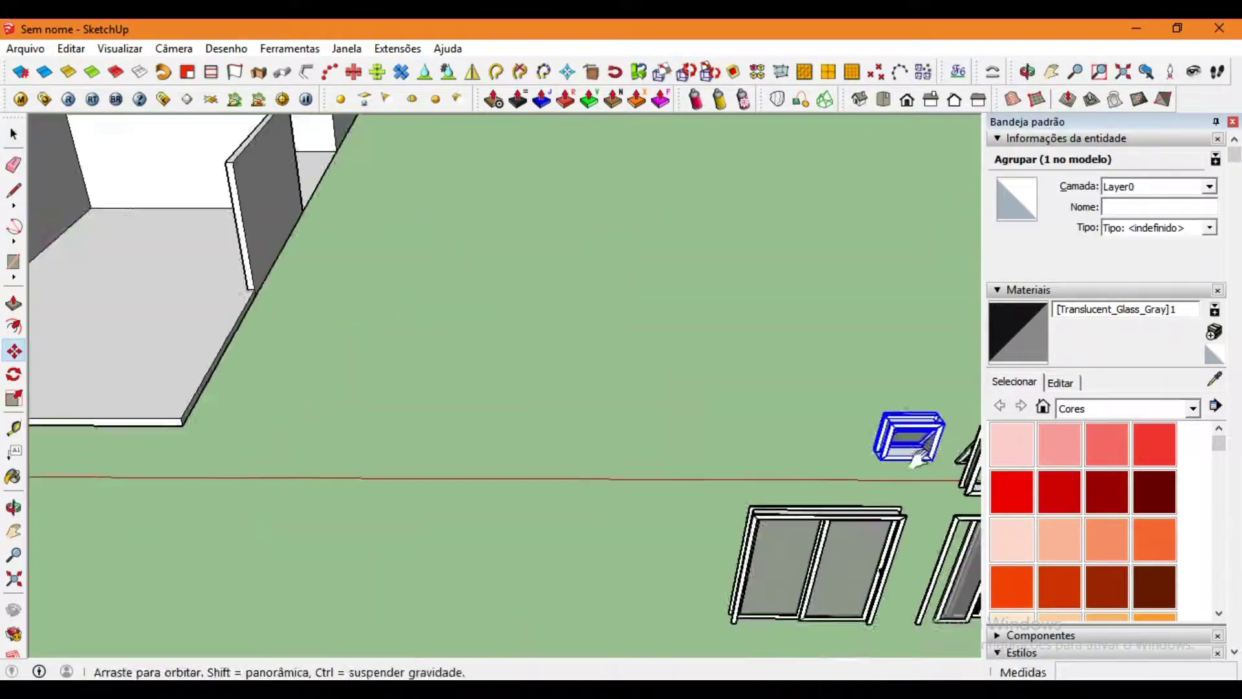
mouse_move(500, 276)
middle_mouse_down()
mouse_move(510, 513)
mouse_move(402, 472)
middle_mouse_up()
scroll(516, 525, "up", 3)
left_click(515, 525)
scroll(352, 628, "down", 3)
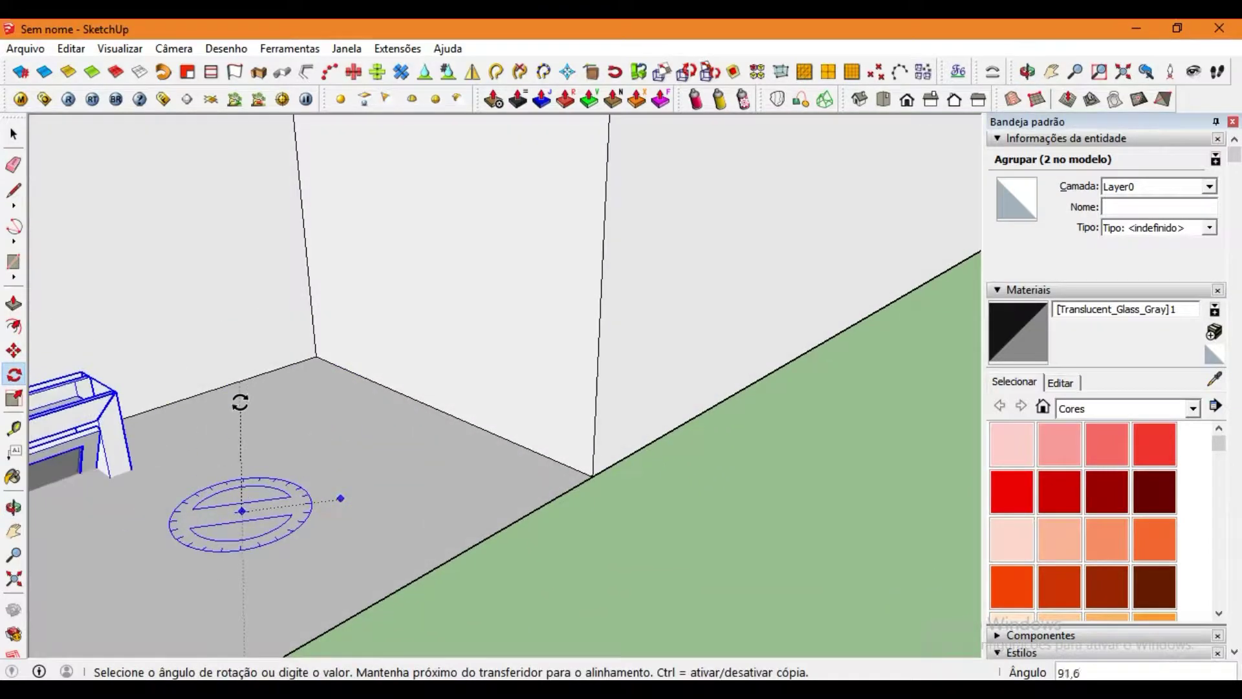
middle_click_drag(283, 406, 277, 343)
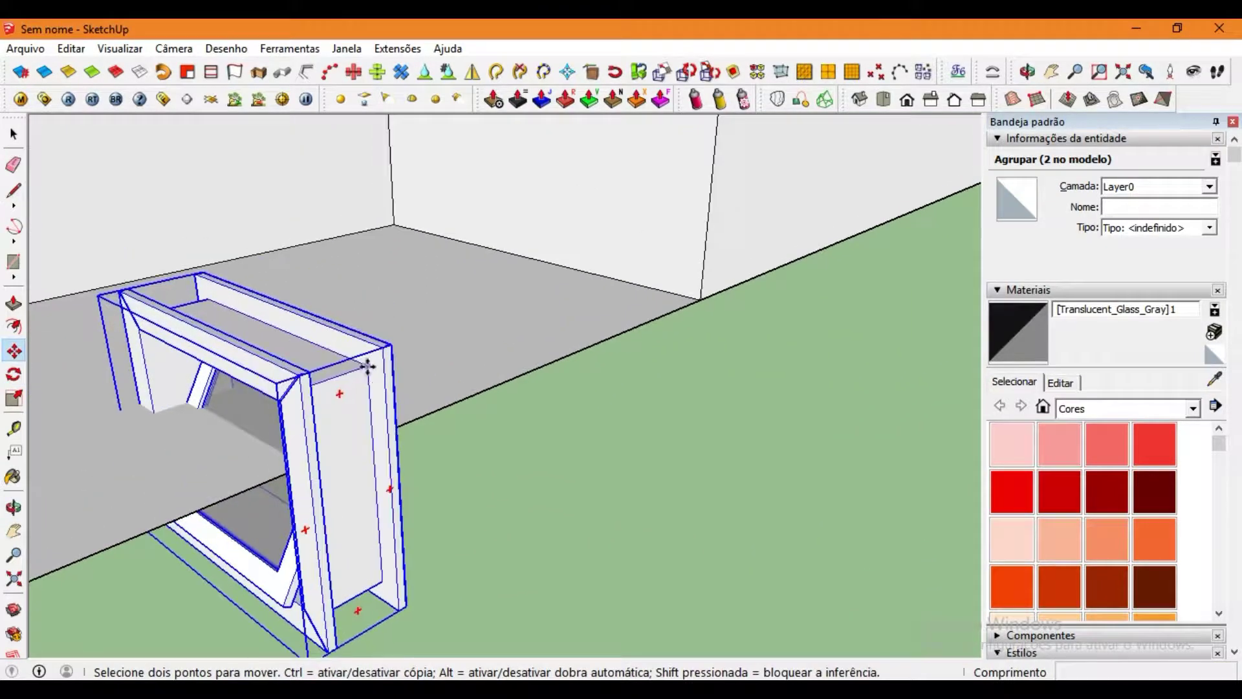
Move the small window into its wall opening and scale it to fit.
middle_click_drag(367, 366, 485, 596)
scroll(576, 313, "up", 3)
scroll(616, 291, "up", 3)
scroll(628, 406, "up", 3)
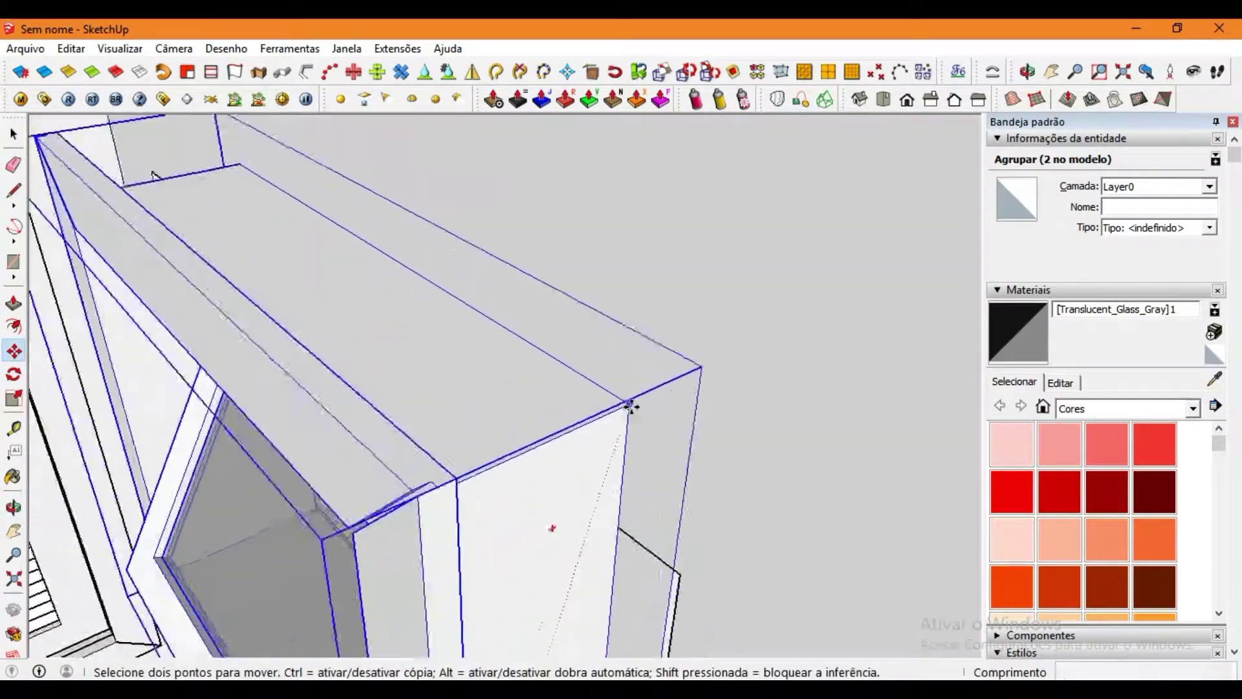
middle_click_drag(631, 406, 380, 386)
scroll(582, 264, "down", 3)
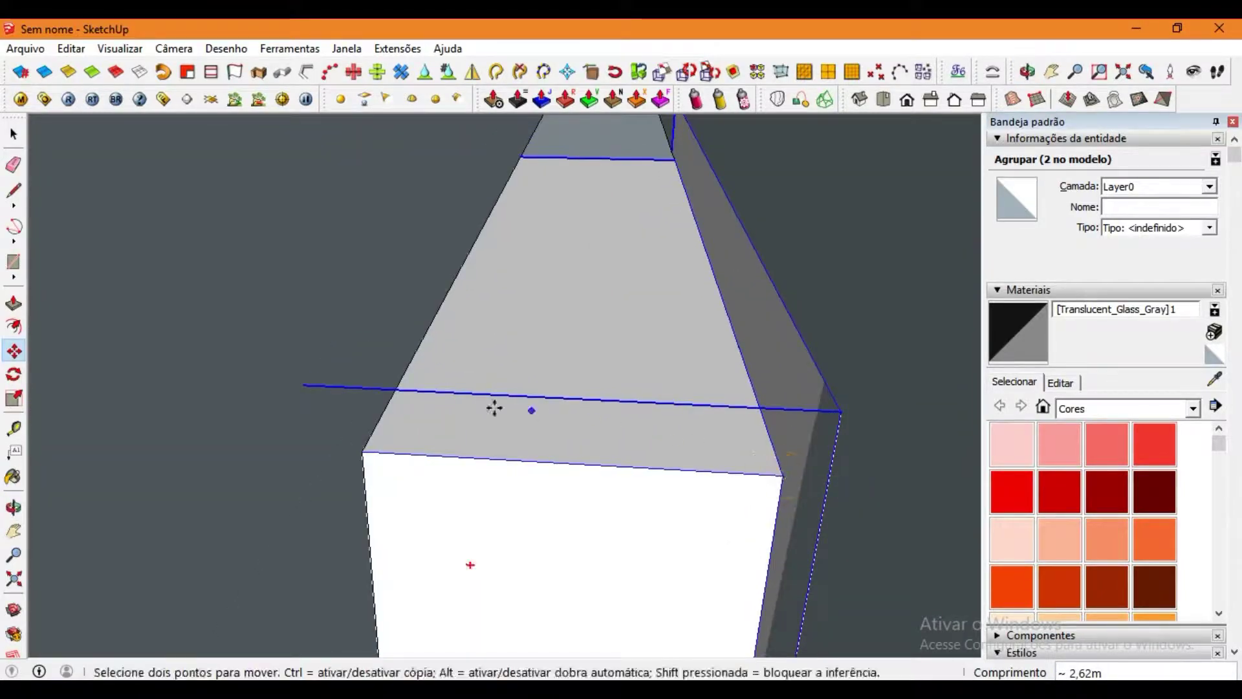
middle_click_drag(494, 408, 701, 390)
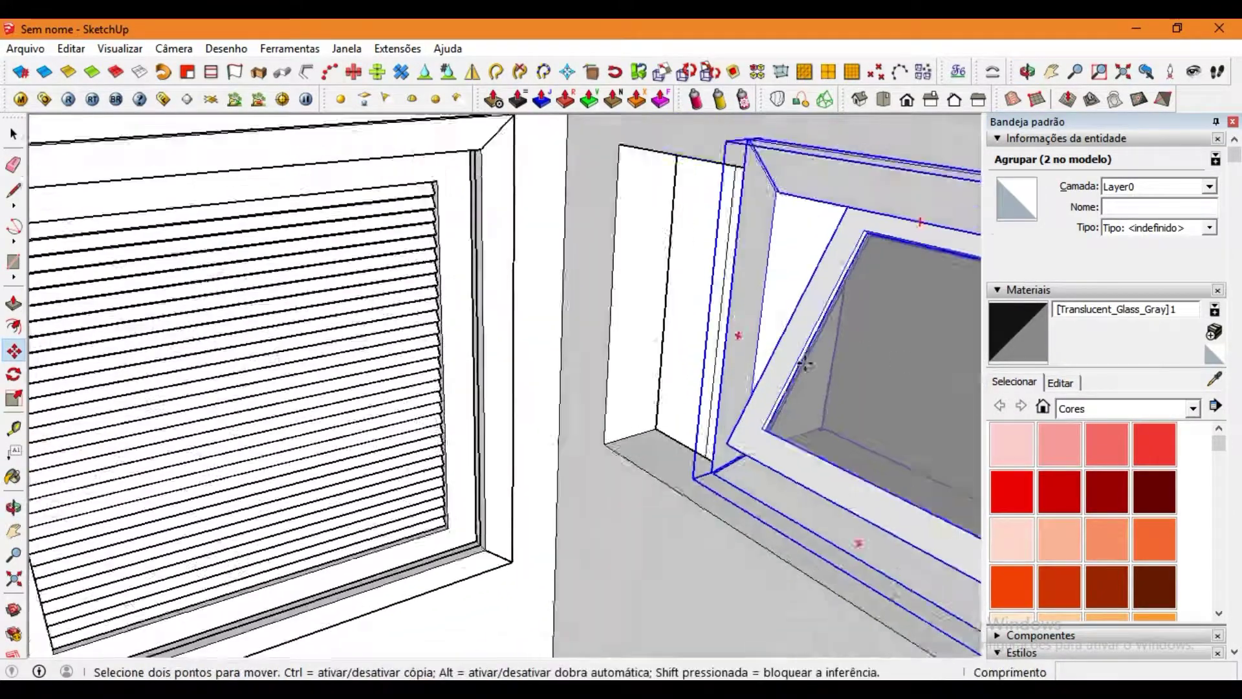
mouse_move(804, 361)
middle_mouse_down()
mouse_move(657, 406)
mouse_move(554, 390)
middle_mouse_up()
key("s")
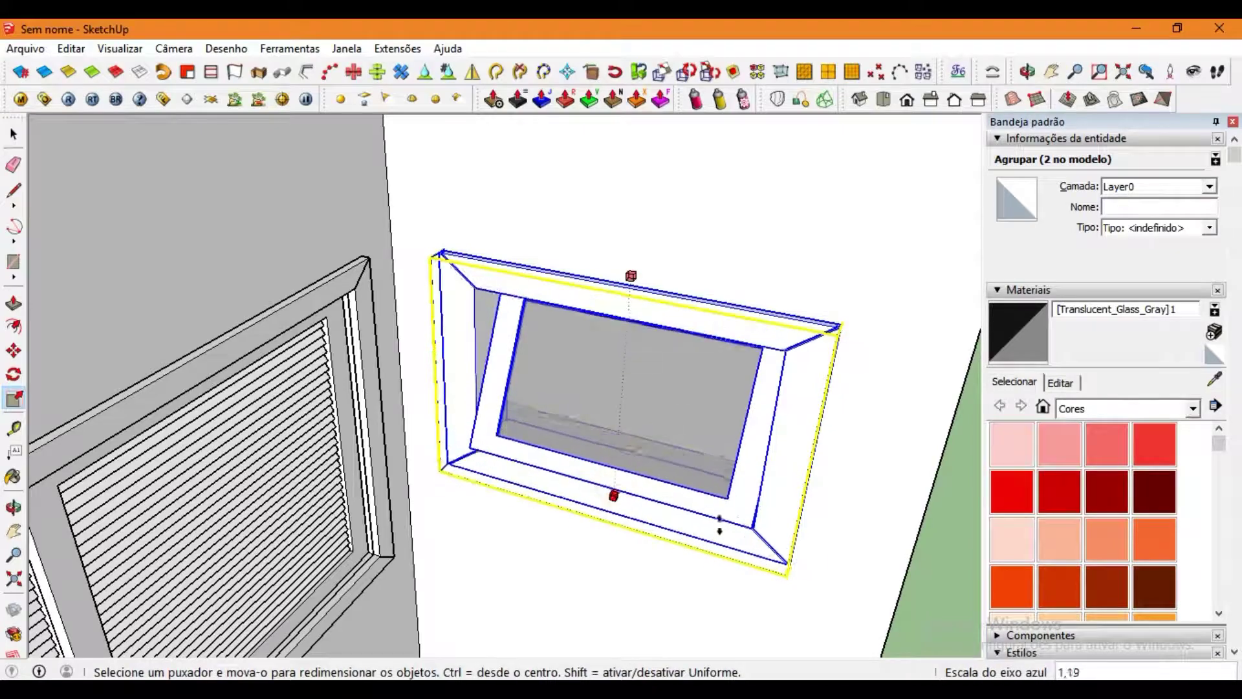
middle_click_drag(758, 539, 703, 299)
middle_click_drag(671, 387, 505, 475)
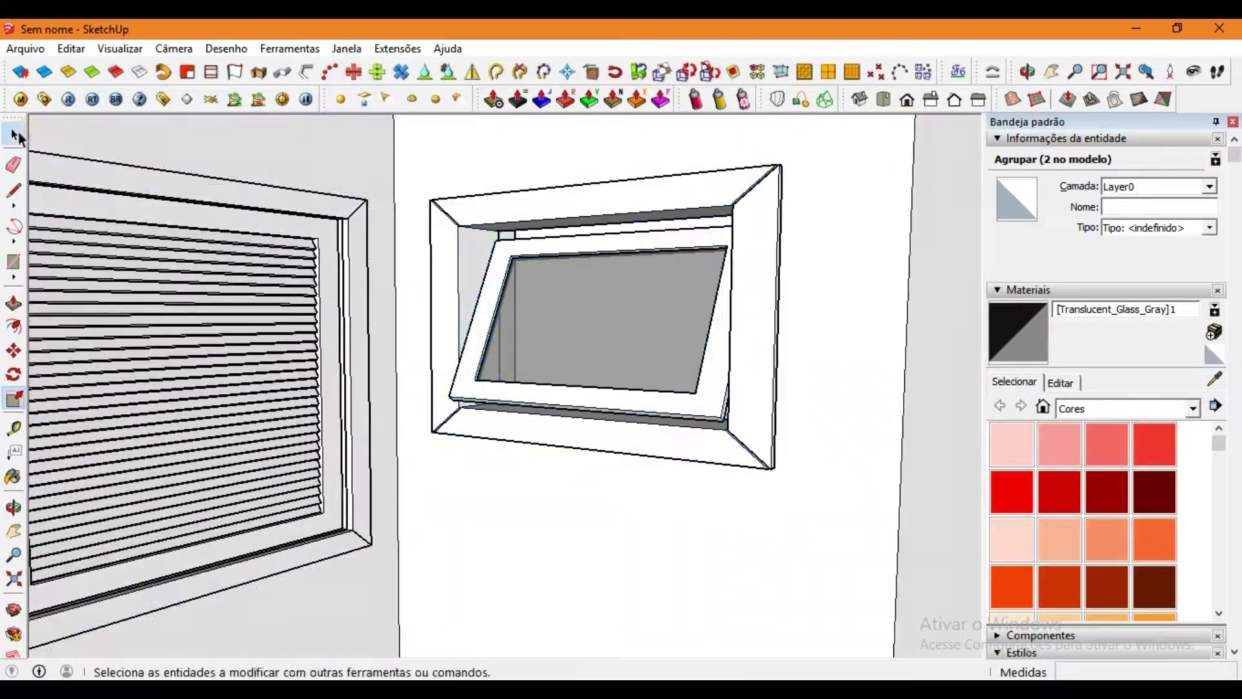
Copy the fitted small window into the opening on the other wall.
mouse_move(586, 411)
middle_mouse_down()
mouse_move(555, 596)
mouse_move(622, 362)
middle_mouse_up()
key("ctrl")
left_click(554, 596)
scroll(625, 334, "down", 5)
mouse_move(638, 525)
middle_mouse_down()
mouse_move(546, 596)
mouse_move(347, 569)
mouse_move(302, 494)
middle_mouse_up()
scroll(673, 430, "down", 5)
scroll(509, 437, "up", 5)
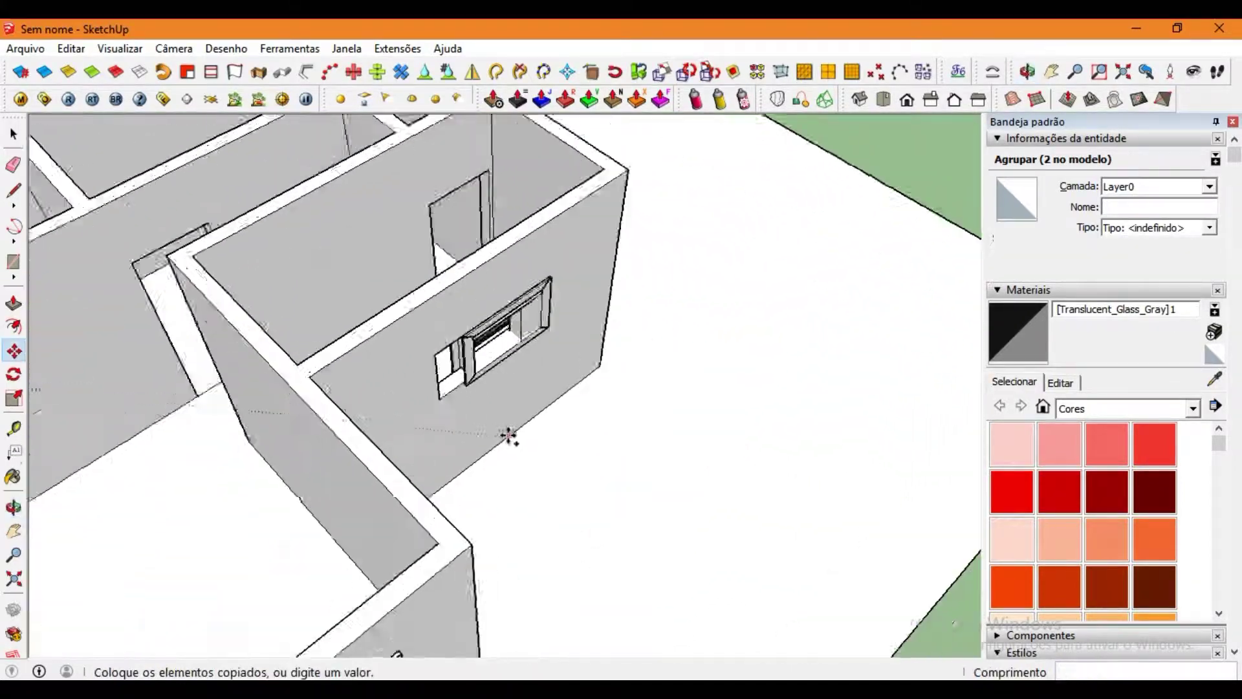
left_click(489, 456)
scroll(383, 394, "up", 4)
scroll(134, 298, "up", 3)
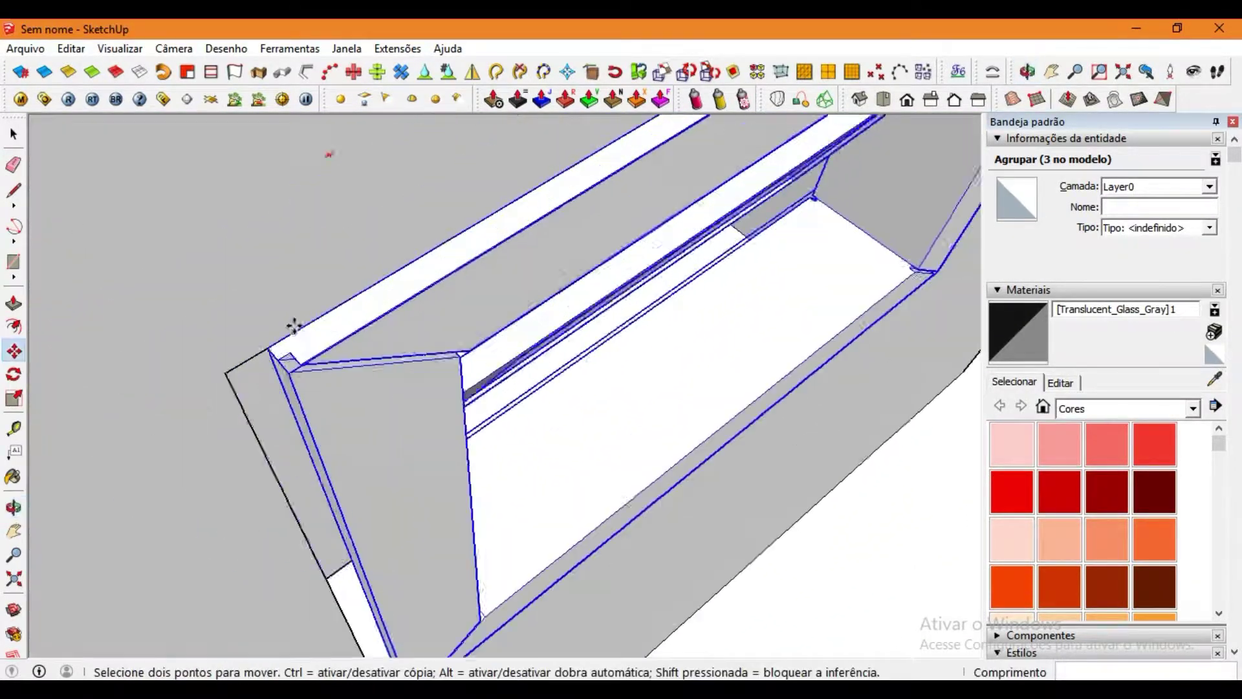
middle_click_drag(291, 327, 687, 158)
scroll(388, 447, "up", 4)
scroll(428, 503, "down", 5)
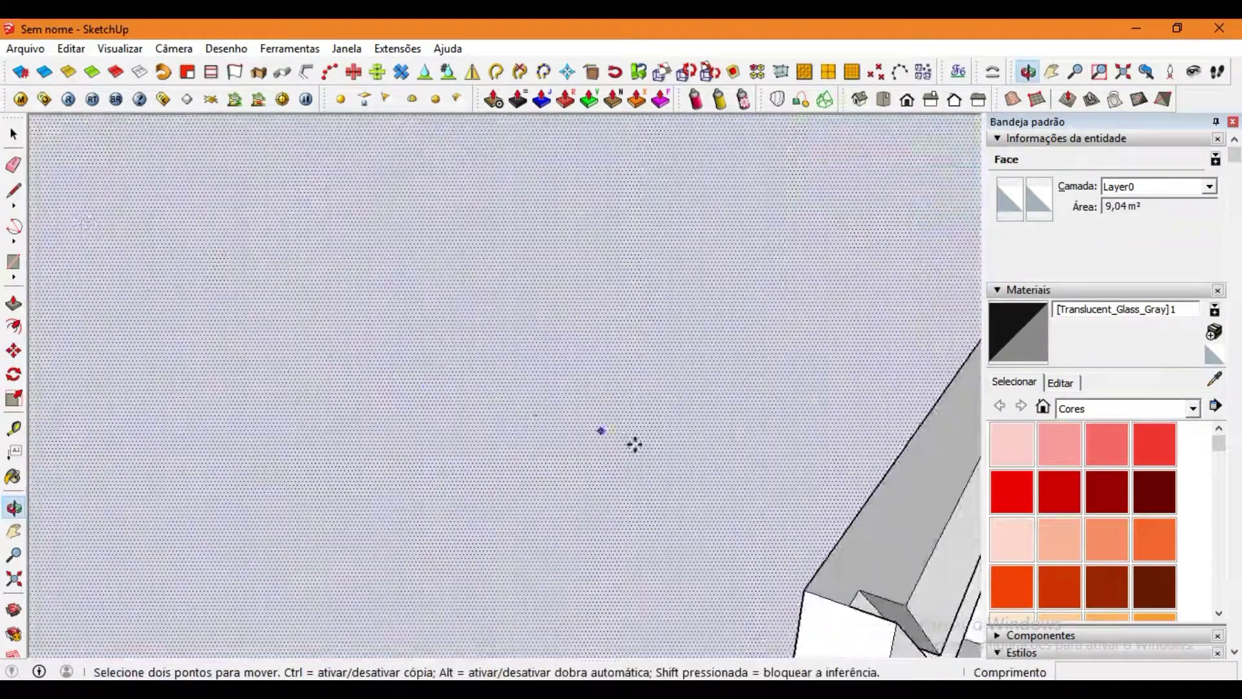
Deselect everything and orbit back to the row of spare window models.
key("space")
left_click(294, 365)
scroll(294, 366, "up", 4)
scroll(500, 376, "down", 2)
mouse_move(499, 375)
middle_mouse_down()
mouse_move(779, 452)
mouse_move(640, 527)
mouse_move(444, 385)
mouse_move(523, 425)
mouse_move(550, 374)
mouse_move(344, 369)
mouse_move(689, 435)
mouse_move(686, 382)
mouse_move(597, 407)
middle_mouse_up()
scroll(490, 447, "up", 2)
scroll(687, 394, "down", 2)
Rotate the glazed panel to stand it upright beside the house.
scroll(597, 406, "down", 1)
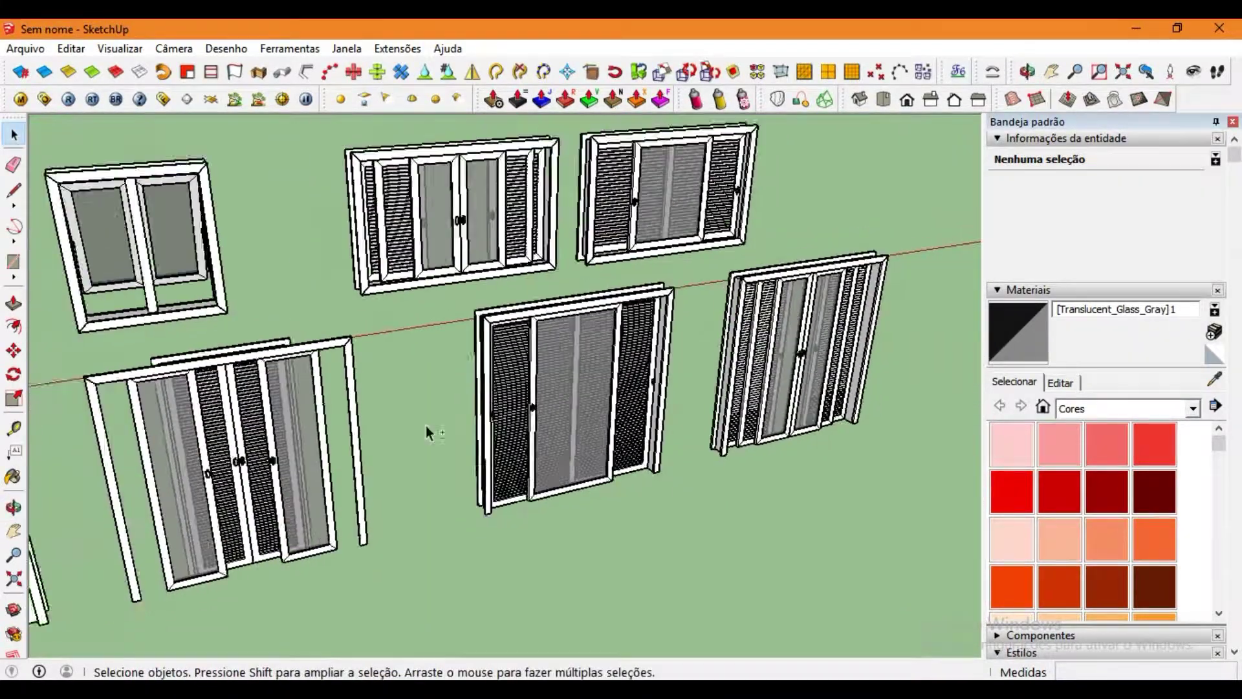
scroll(378, 402, "up", 4)
double_click(376, 399)
left_click(453, 397)
scroll(453, 398, "down", 3)
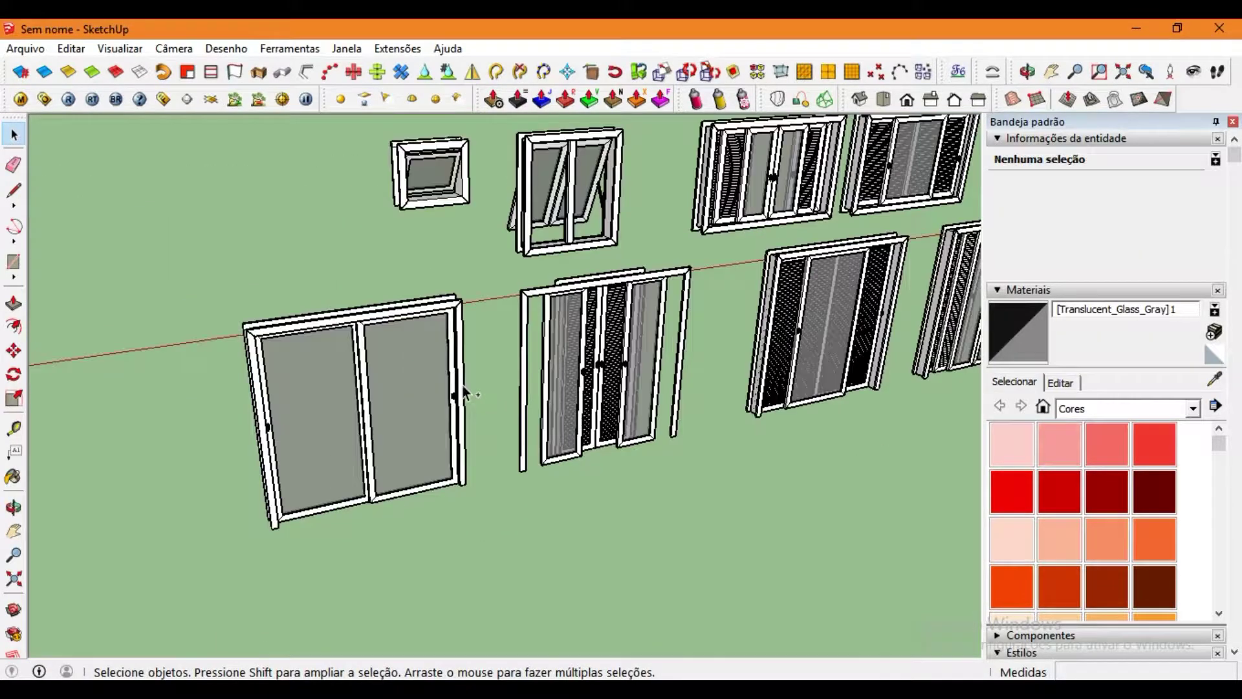
scroll(347, 389, "down", 2)
middle_click_drag(347, 388, 825, 482)
scroll(344, 464, "up", 3)
key("q")
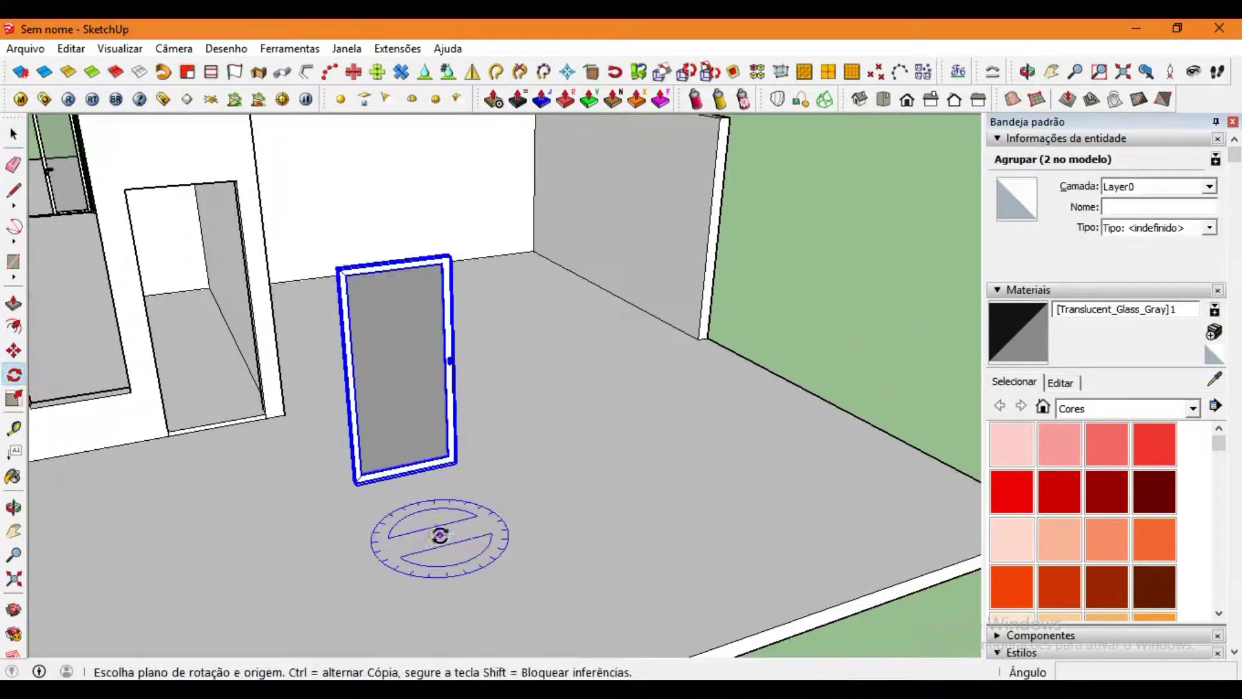
left_click(416, 527)
left_click(285, 516)
Move the upright glazed panel into the tall opening in the outer wall.
key("m")
scroll(427, 403, "up", 2)
scroll(427, 403, "up", 3)
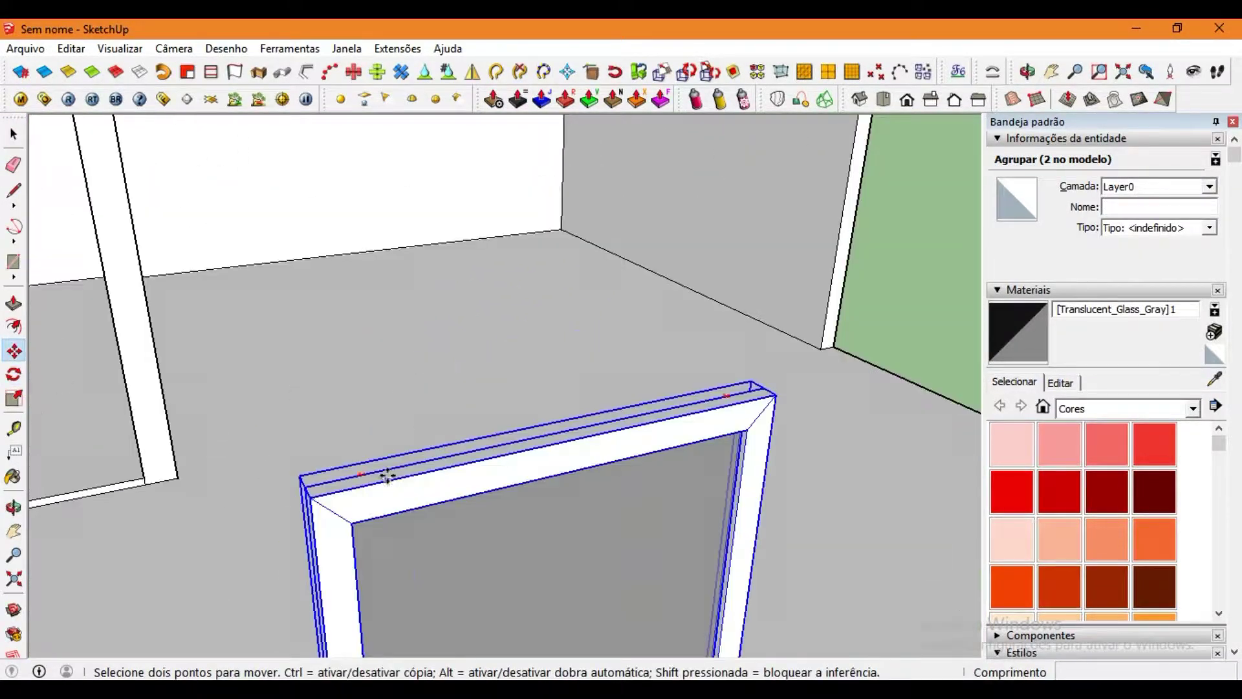
scroll(388, 453, "up", 2)
left_click(278, 415)
scroll(278, 414, "down", 5)
middle_click_drag(278, 414, 366, 297)
scroll(453, 401, "up", 3)
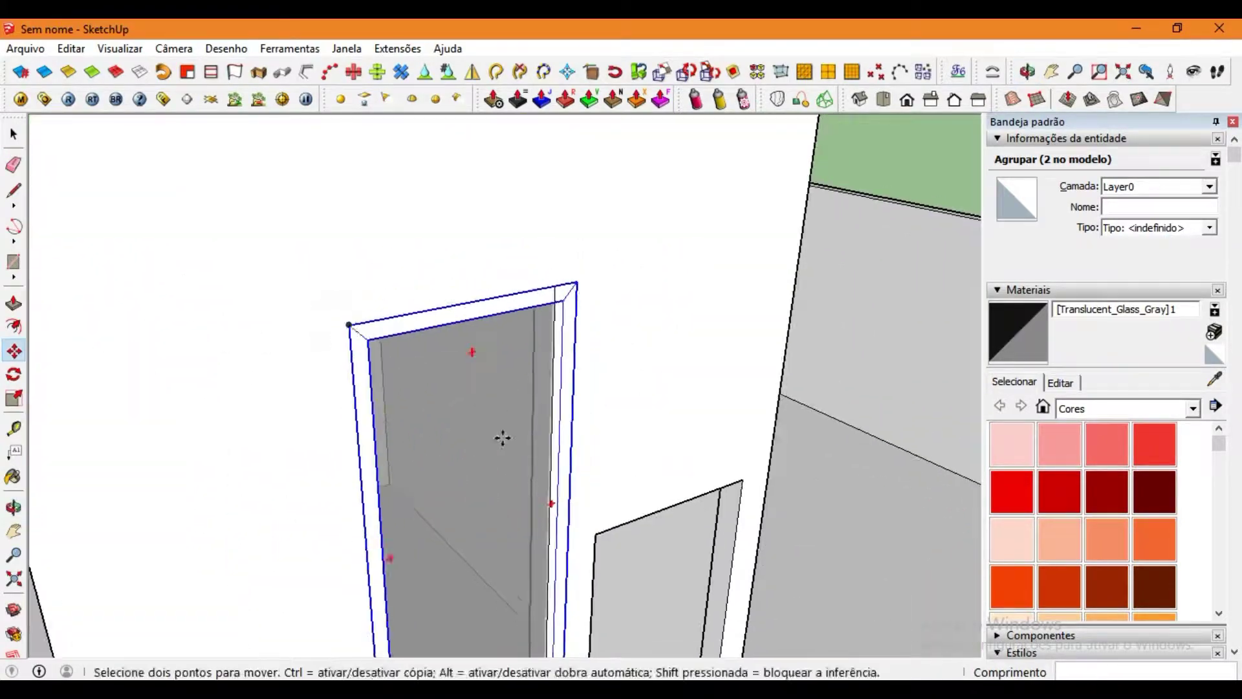
Scale the glazed panel taller on the blue axis to fill the opening.
key("s")
left_click(446, 488)
middle_click_drag(446, 488, 402, 453)
left_click(386, 514)
scroll(489, 298, "up", 1)
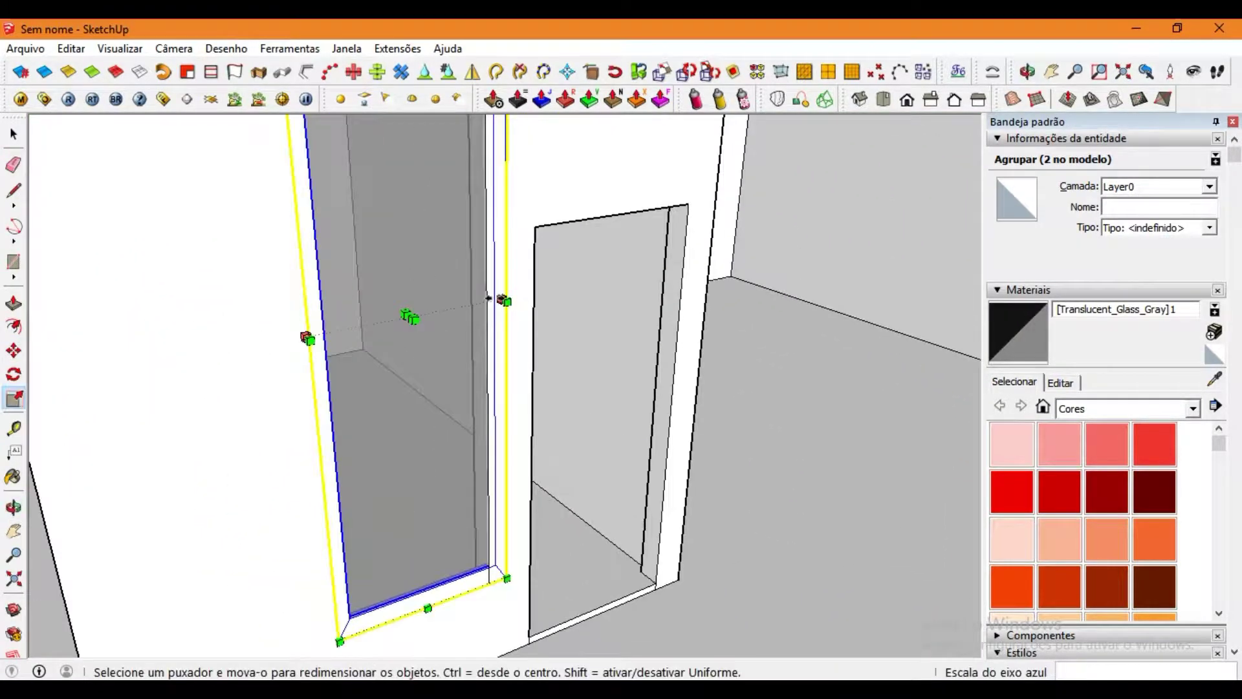
scroll(479, 417, "down", 2)
Inspect the fitted glass-and-frame group in the tall opening from several angles.
key("space")
left_click(177, 260)
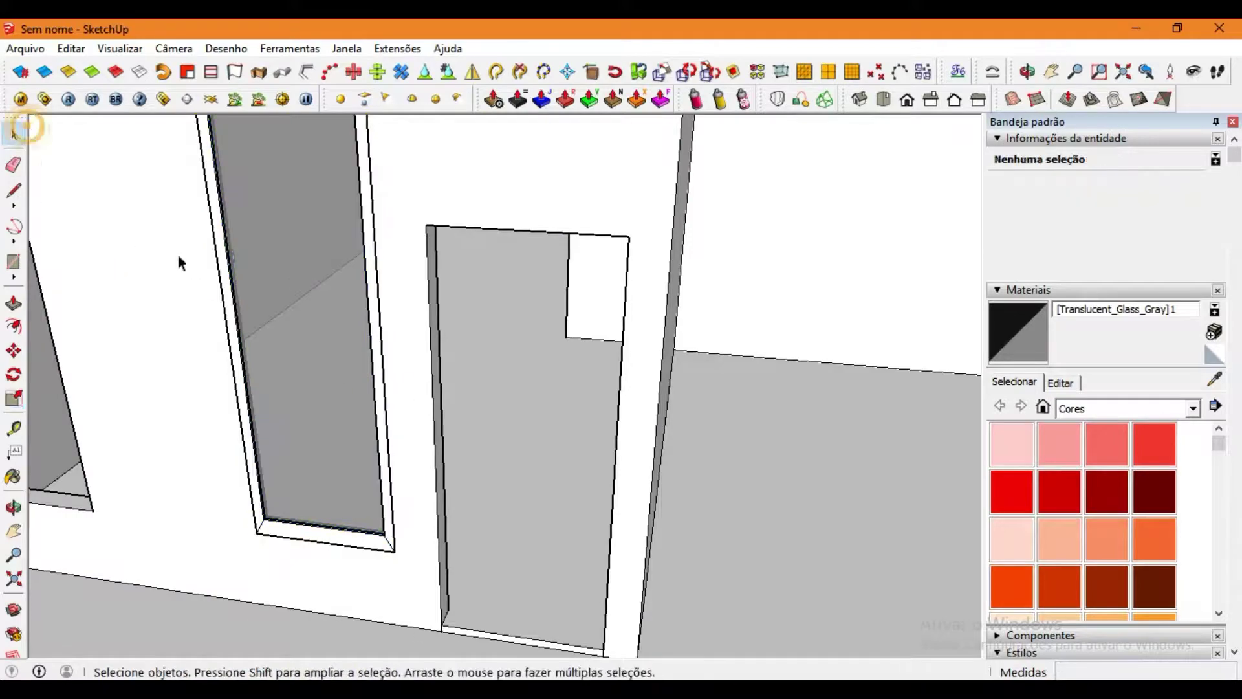
middle_click_drag(177, 261, 332, 465)
scroll(394, 362, "up", 3)
middle_click_drag(395, 363, 699, 297)
scroll(424, 483, "up", 2)
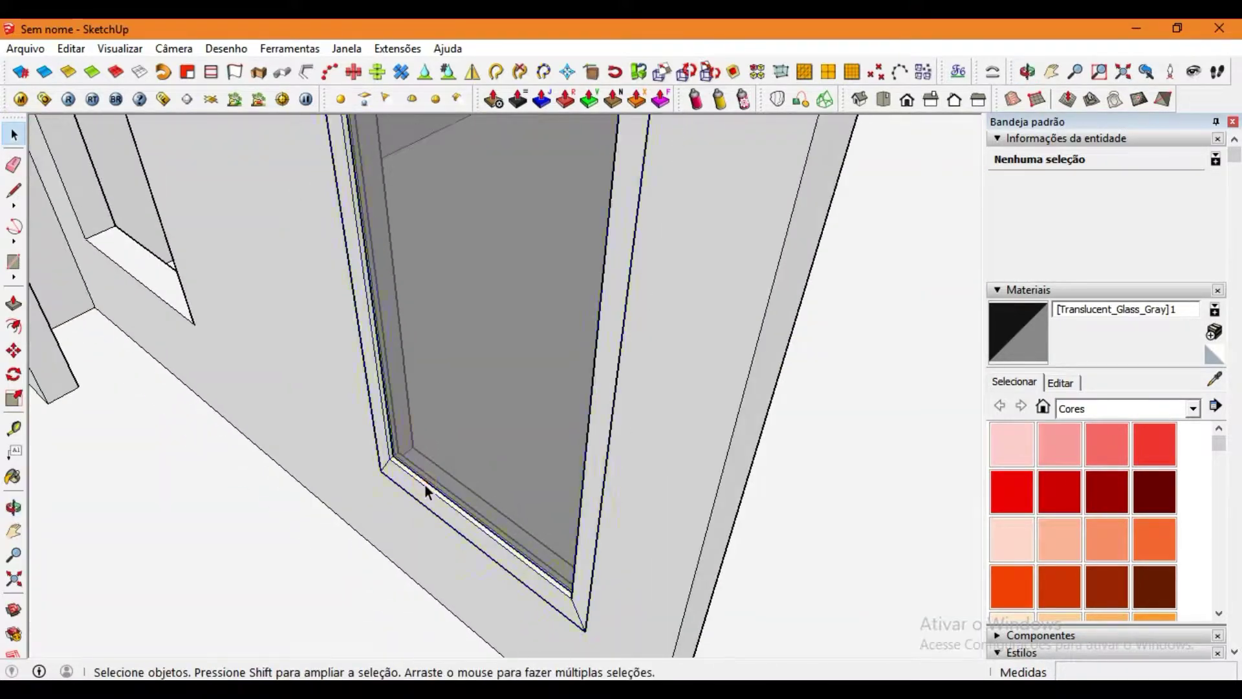
left_click(424, 484)
key("m")
scroll(591, 480, "up", 2)
key("Escape")
scroll(194, 213, "down", 3)
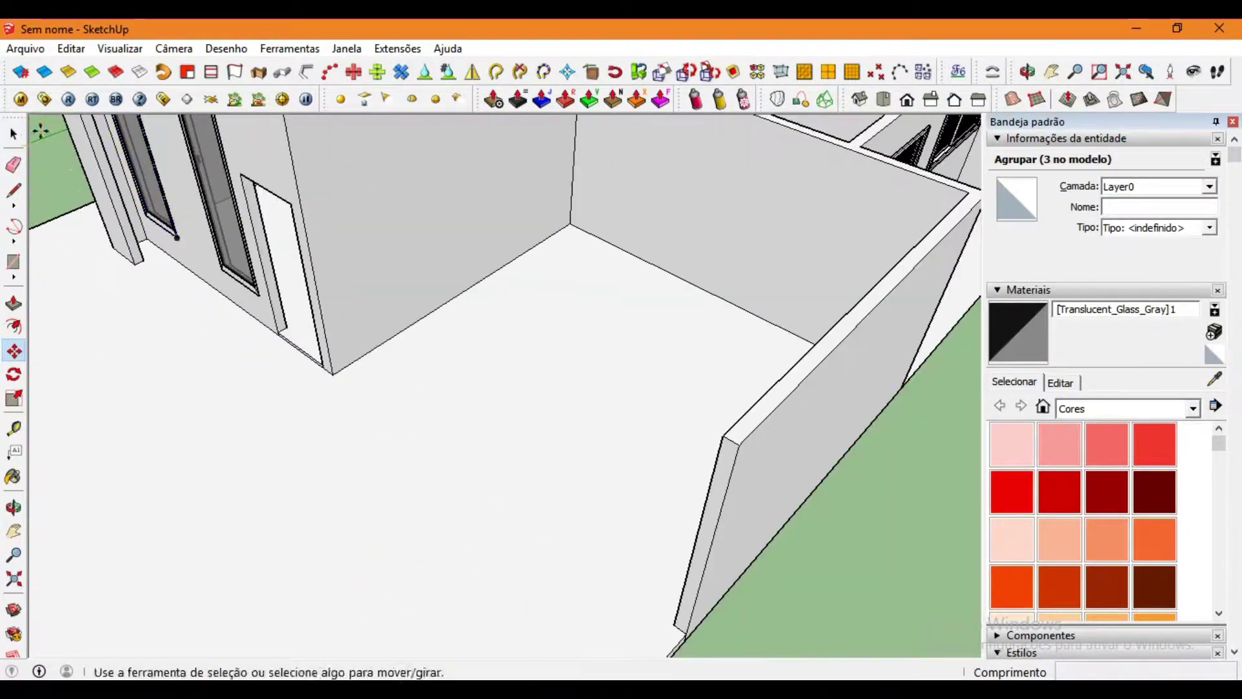
key("space")
scroll(388, 323, "down", 3)
middle_click_drag(388, 324, 259, 271)
Search 3D Warehouse for 'porta entrada' and load the Porta Pivotante door into the model.
left_click(25, 48)
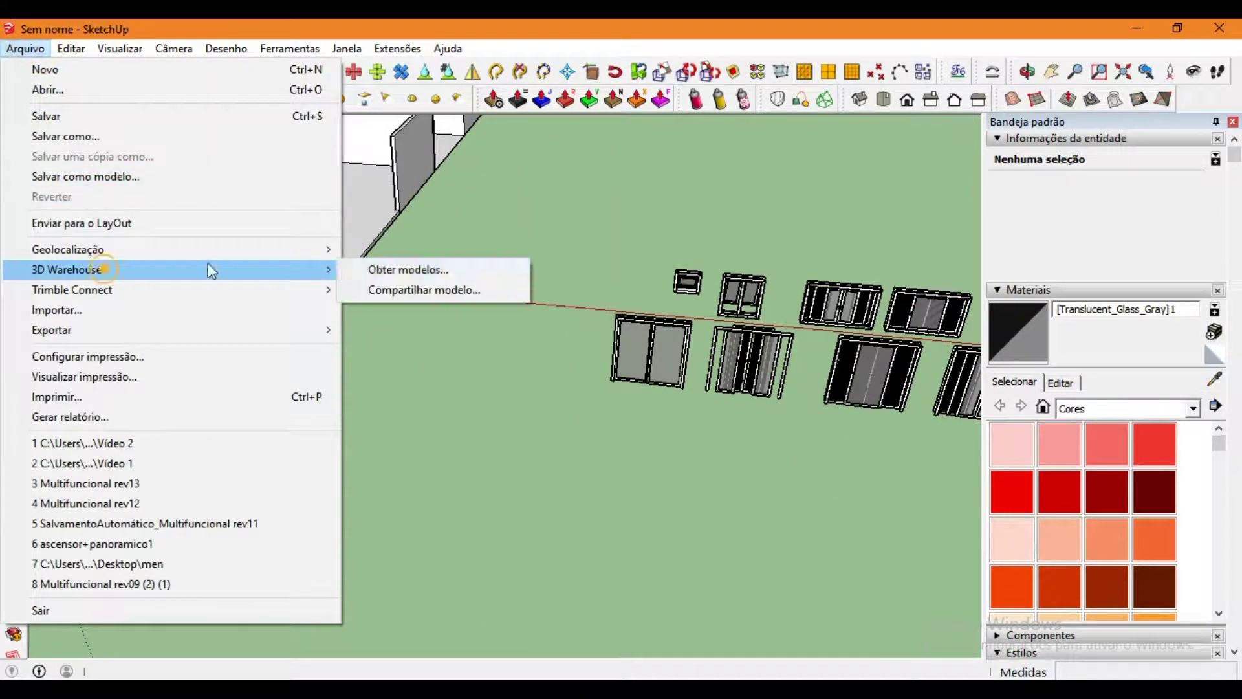
left_click(401, 269)
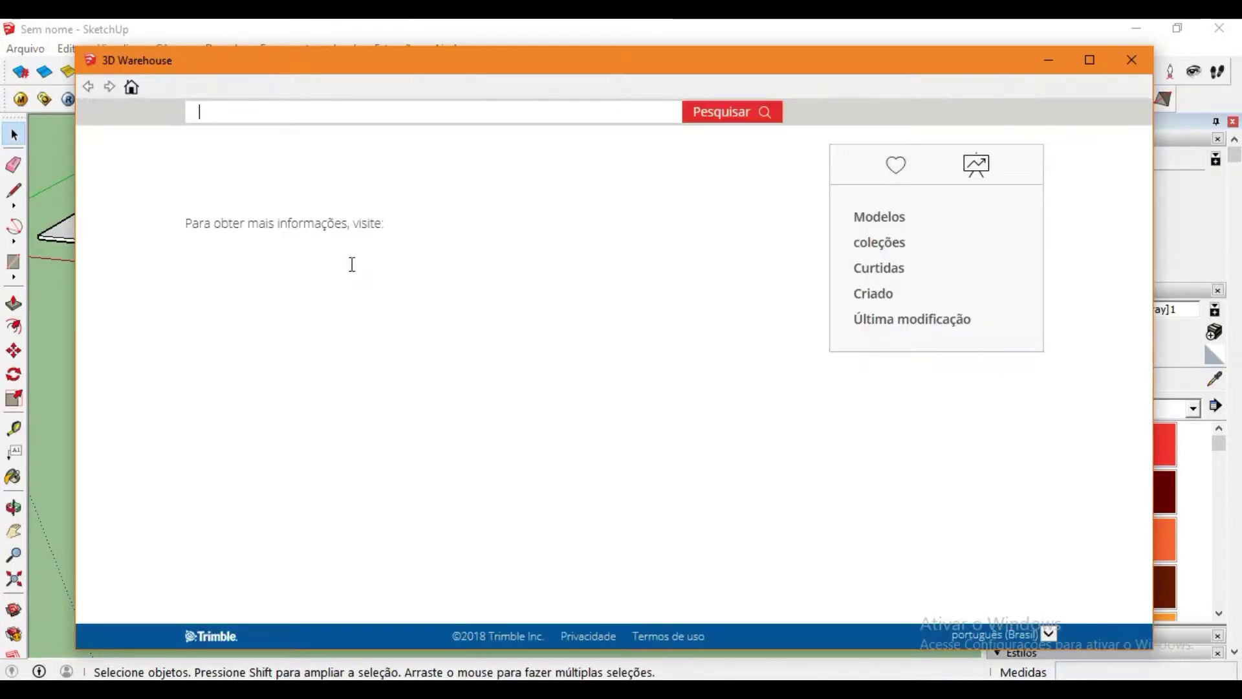
type("porta entrada")
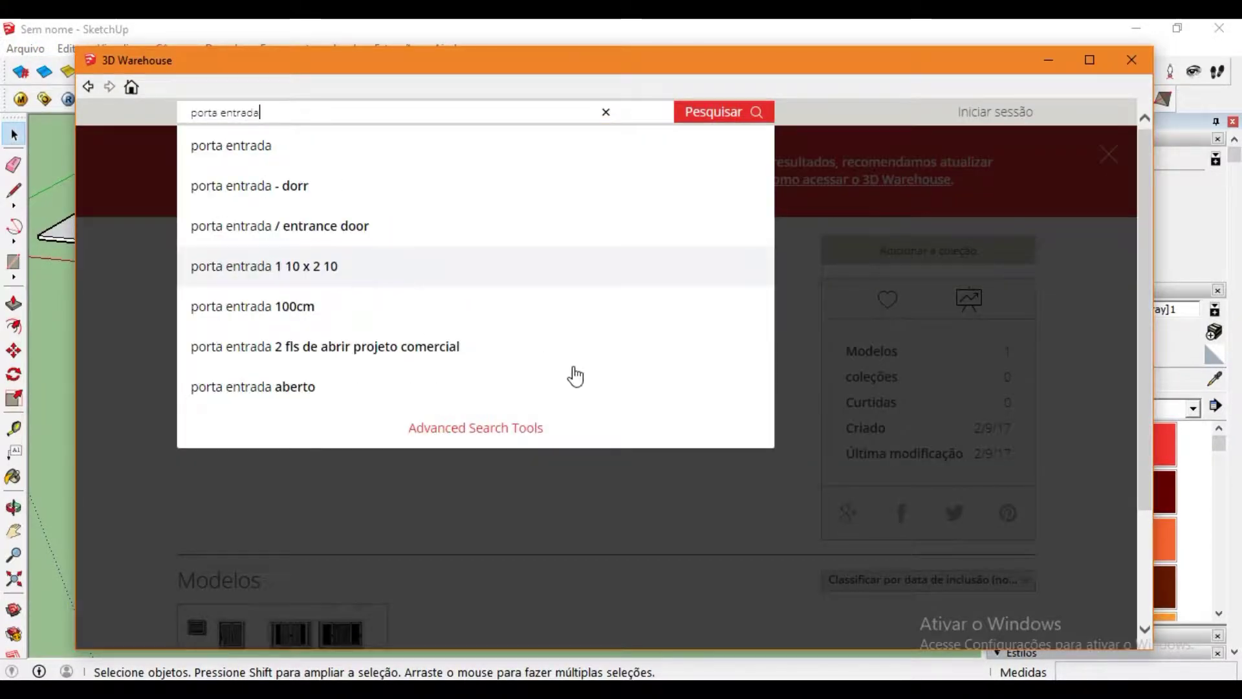
key("Return")
scroll(1057, 380, "down", 1)
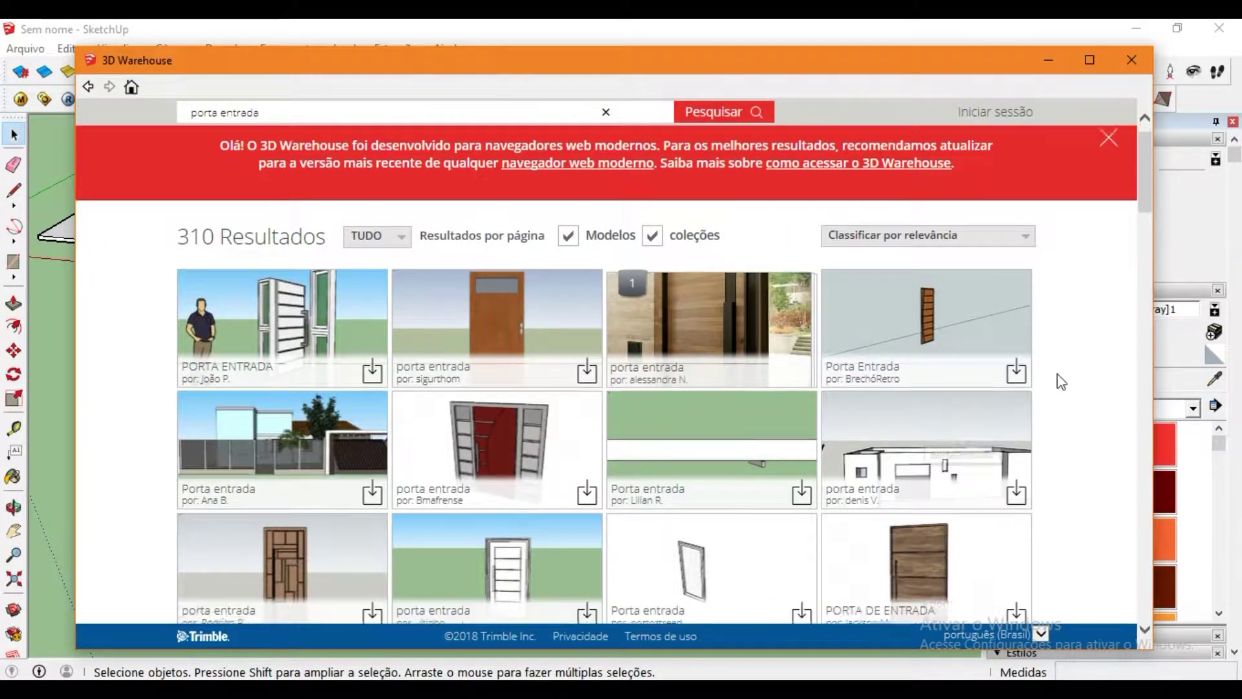
scroll(1062, 382, "down", 7)
scroll(1063, 380, "down", 3)
left_click(372, 339)
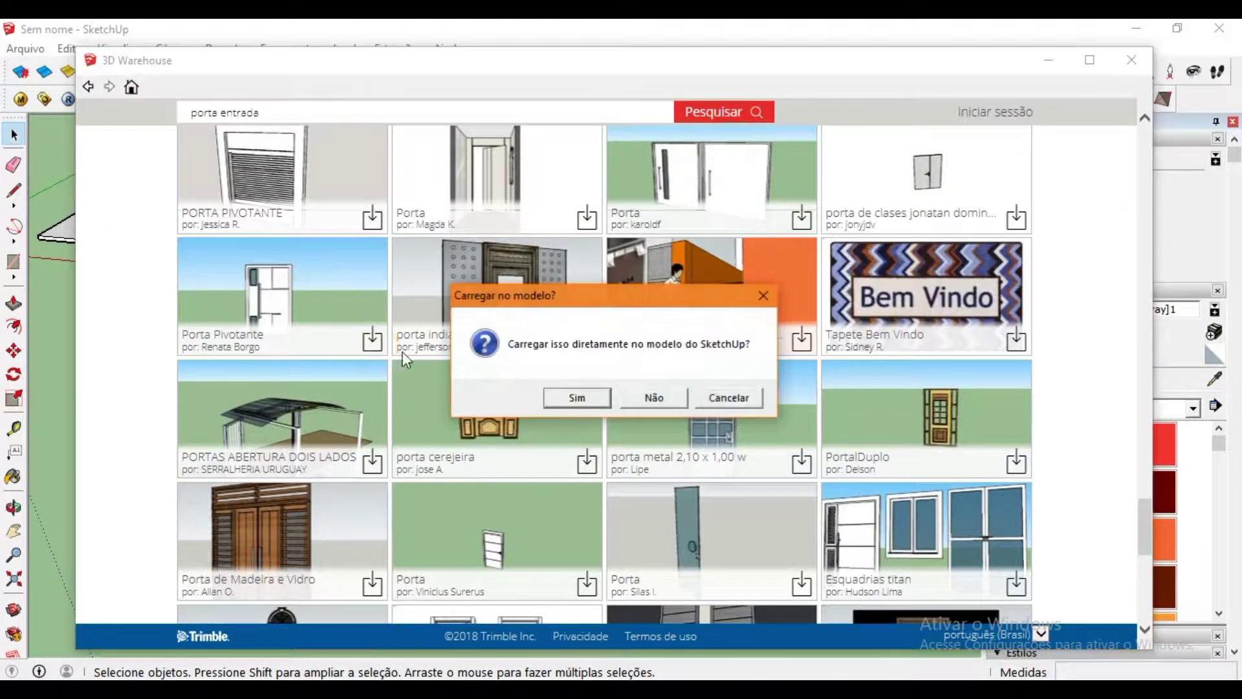
left_click(569, 396)
Place the pivoting door and move it into the front entrance opening.
left_click(626, 331)
middle_click_drag(627, 331, 656, 430)
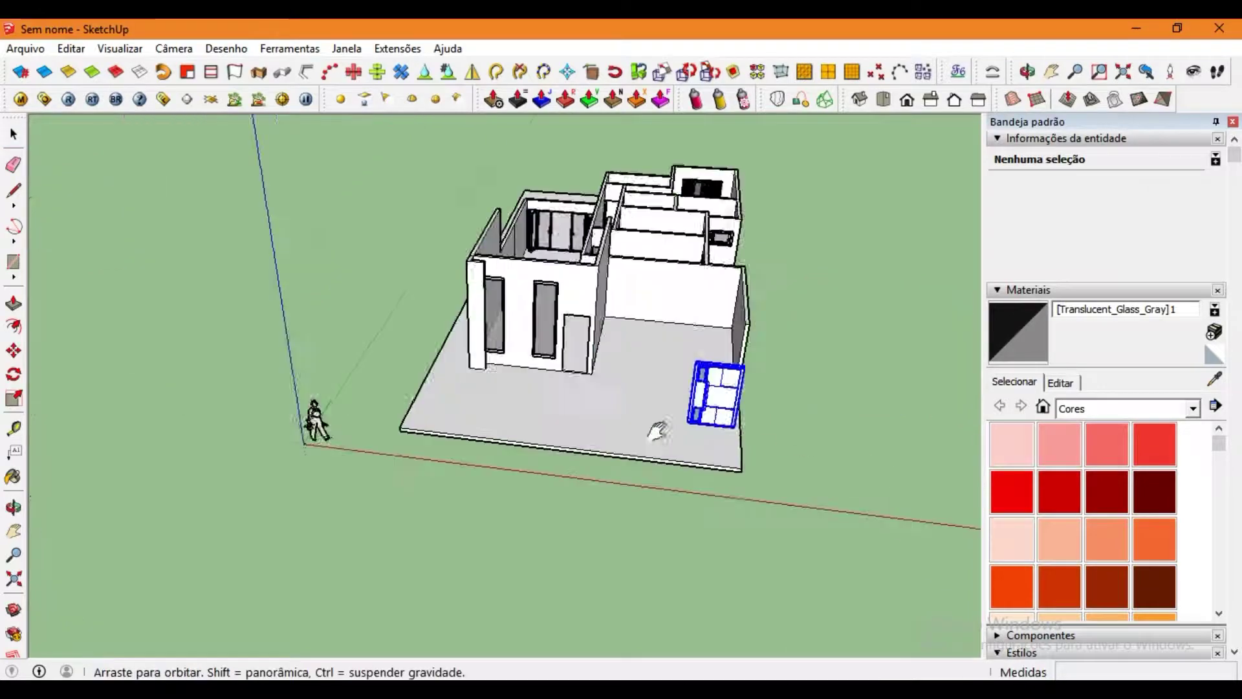
key("m")
scroll(657, 430, "up", 3)
scroll(582, 389, "up", 4)
scroll(558, 357, "up", 2)
scroll(558, 358, "down", 5)
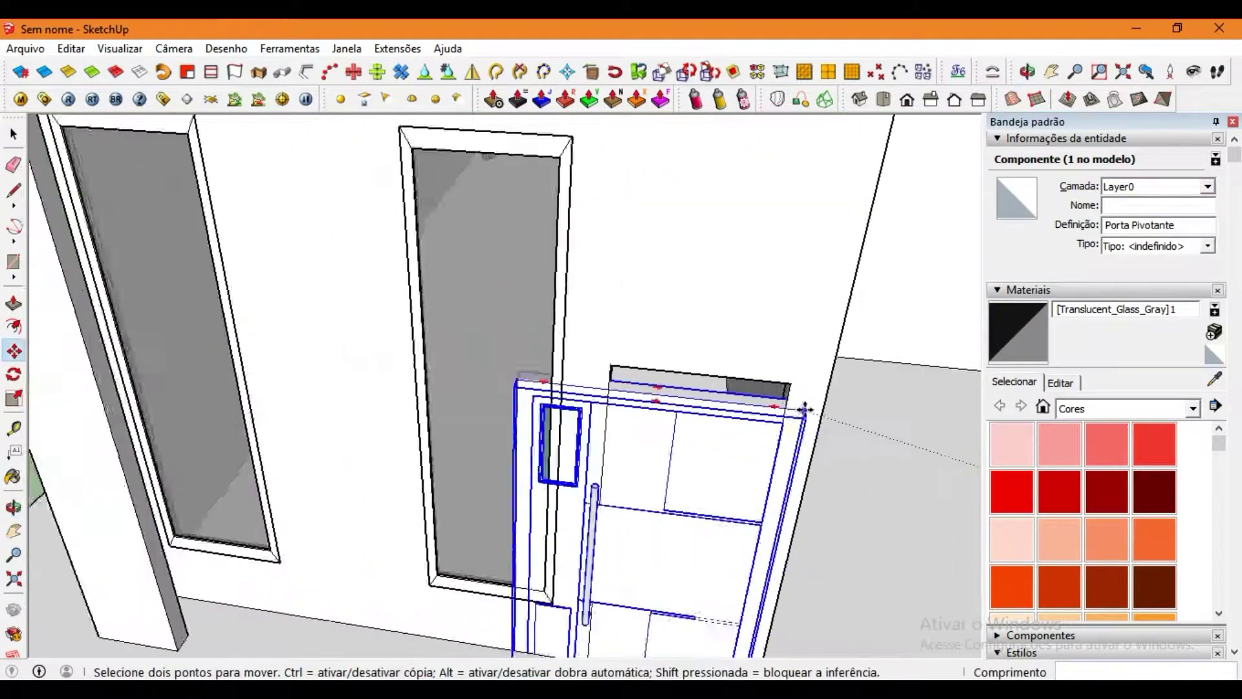
middle_click_drag(557, 358, 518, 395)
Scale the door narrower on the red axis to fit the doorway width.
key("s")
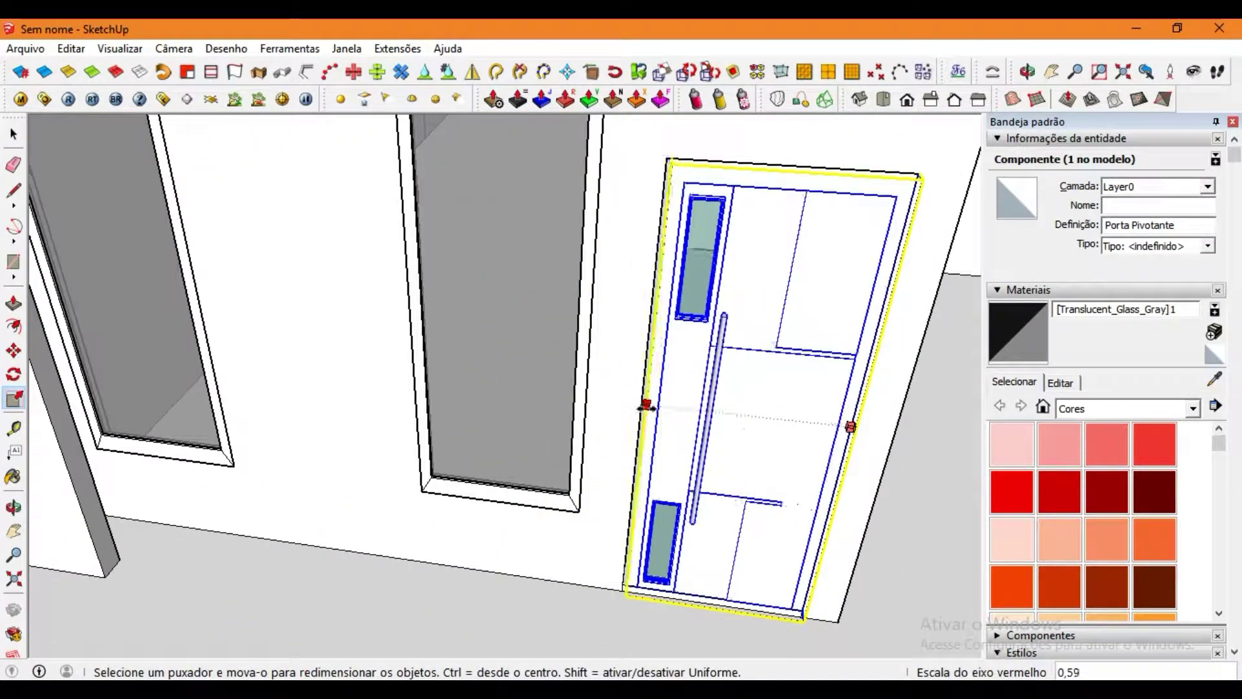
left_click_drag(623, 402, 658, 406)
scroll(611, 436, "up", 3)
scroll(611, 437, "up", 3)
middle_click_drag(597, 453, 602, 458)
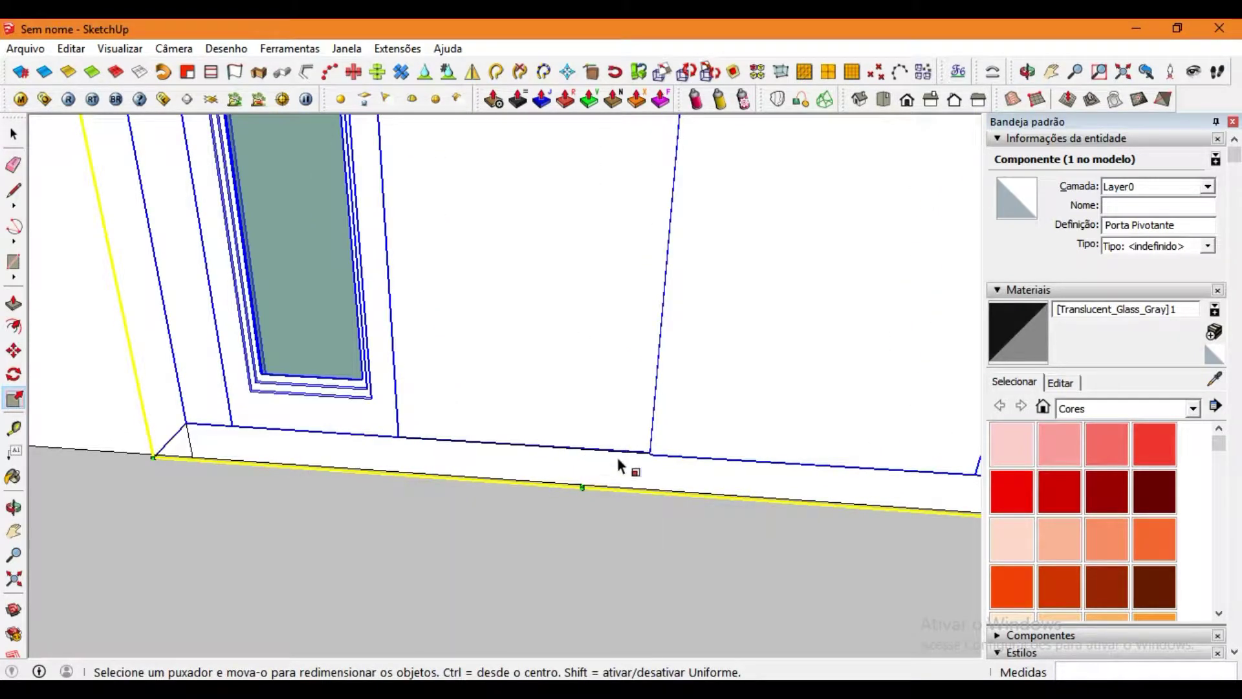
left_click(588, 445)
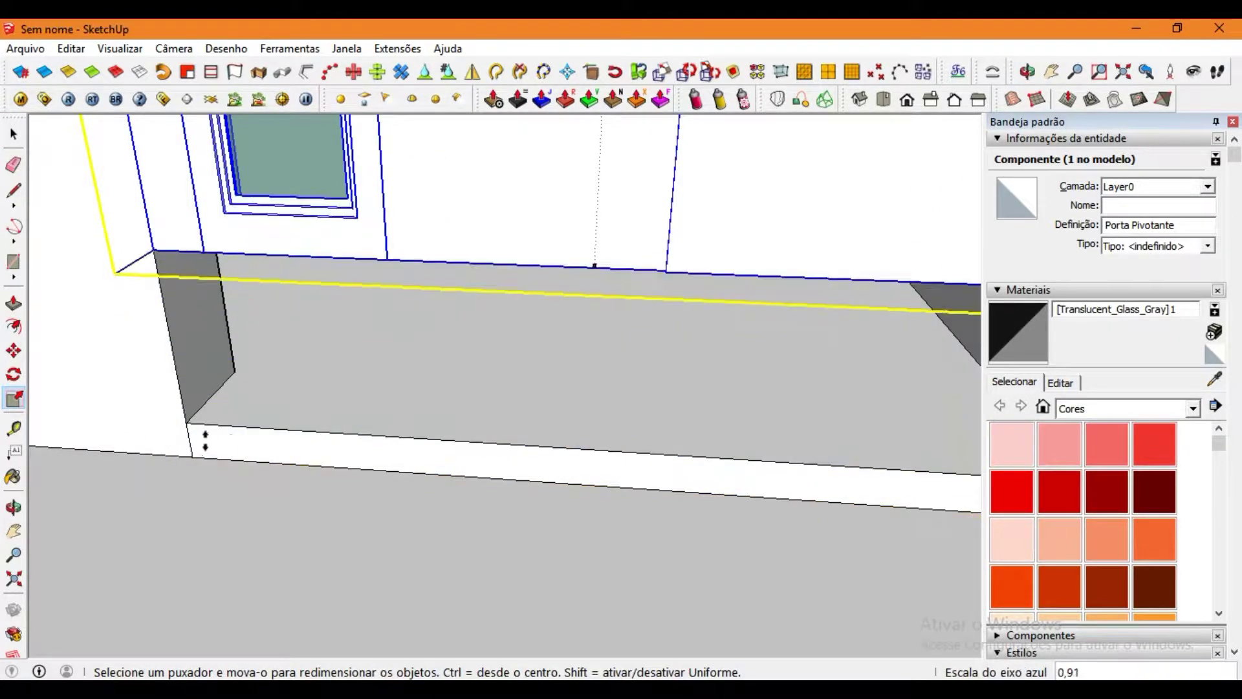
key("Escape")
Orbit out to view the whole house and reopen 3D Warehouse Get Models.
key("e")
scroll(485, 452, "down", 2)
scroll(650, 469, "up", 3)
scroll(651, 469, "down", 5)
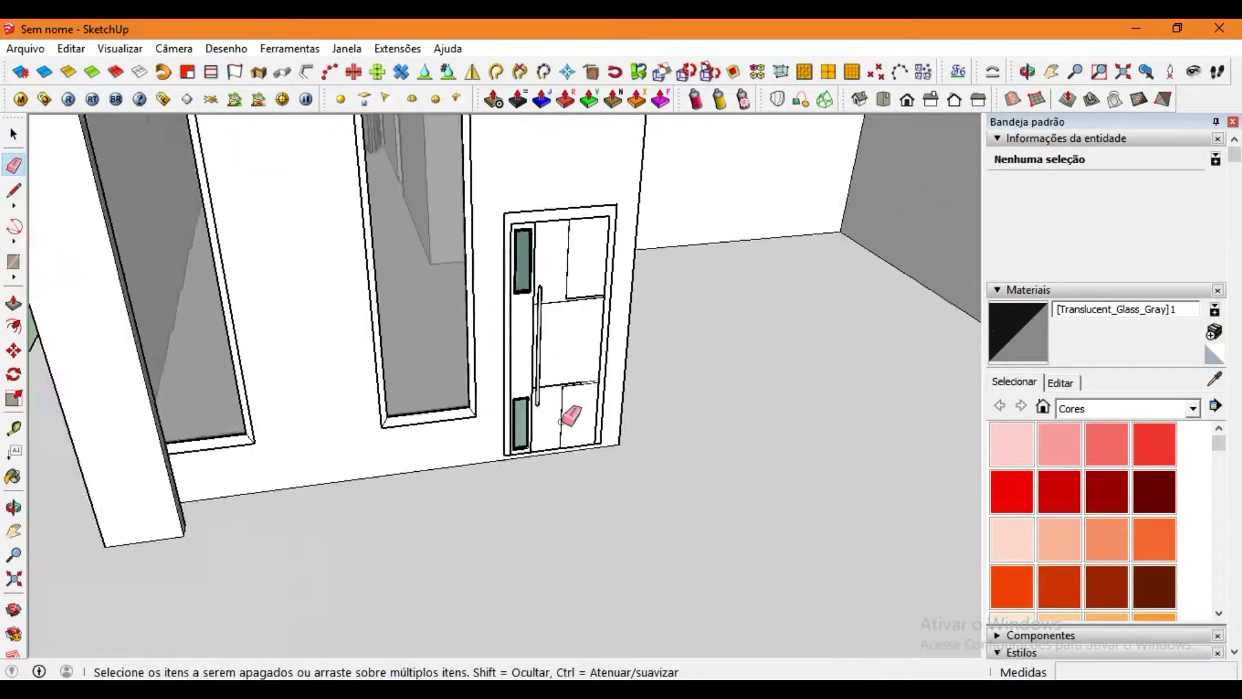
left_click(15, 138)
key("space")
scroll(706, 158, "down", 5)
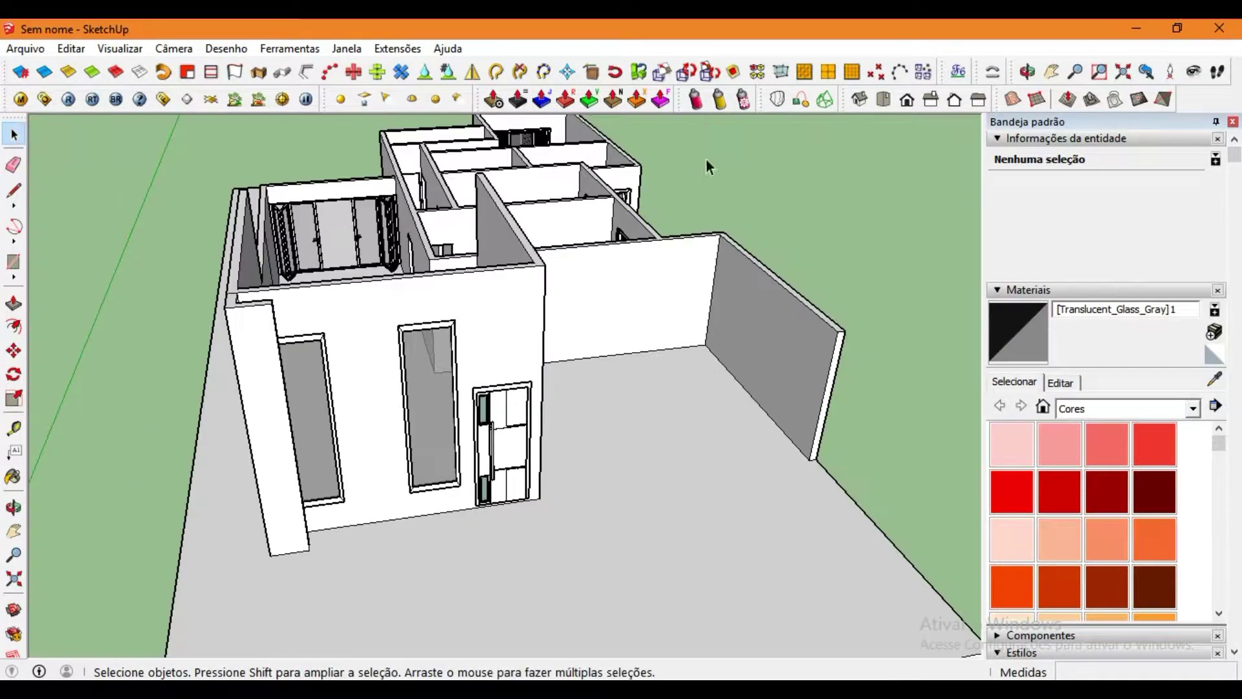
mouse_move(705, 158)
middle_mouse_down()
mouse_move(499, 374)
mouse_move(634, 475)
middle_mouse_up()
left_click(25, 49)
left_click(388, 269)
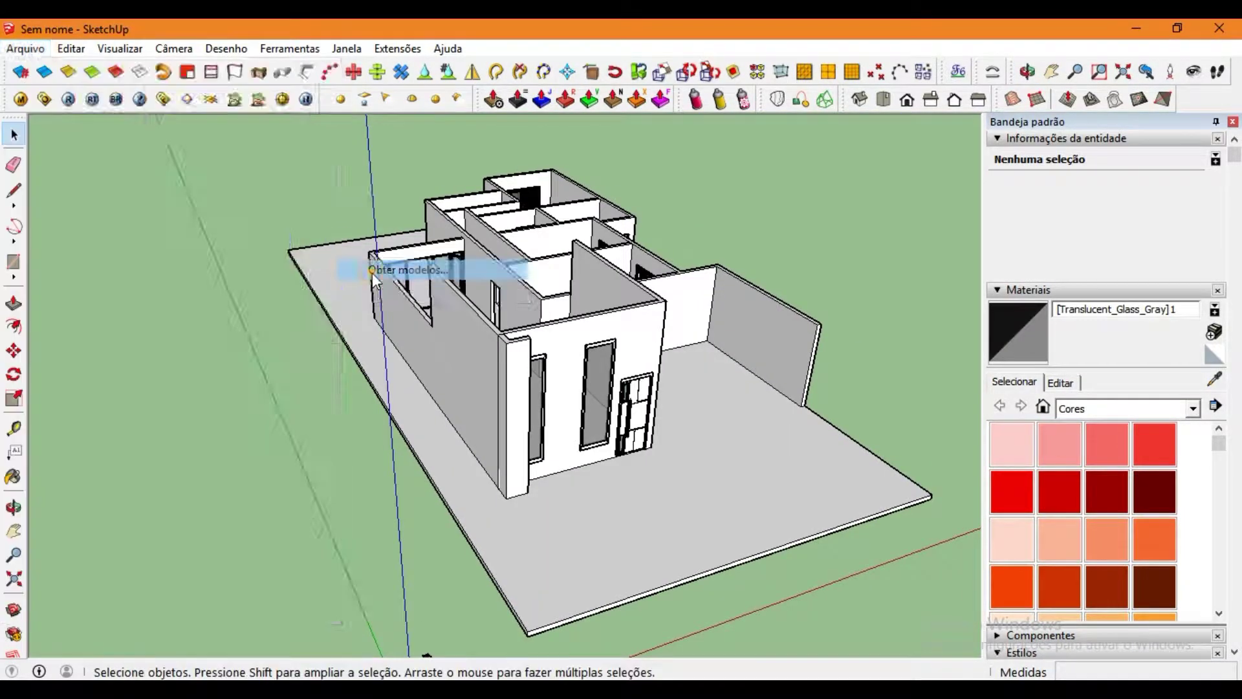
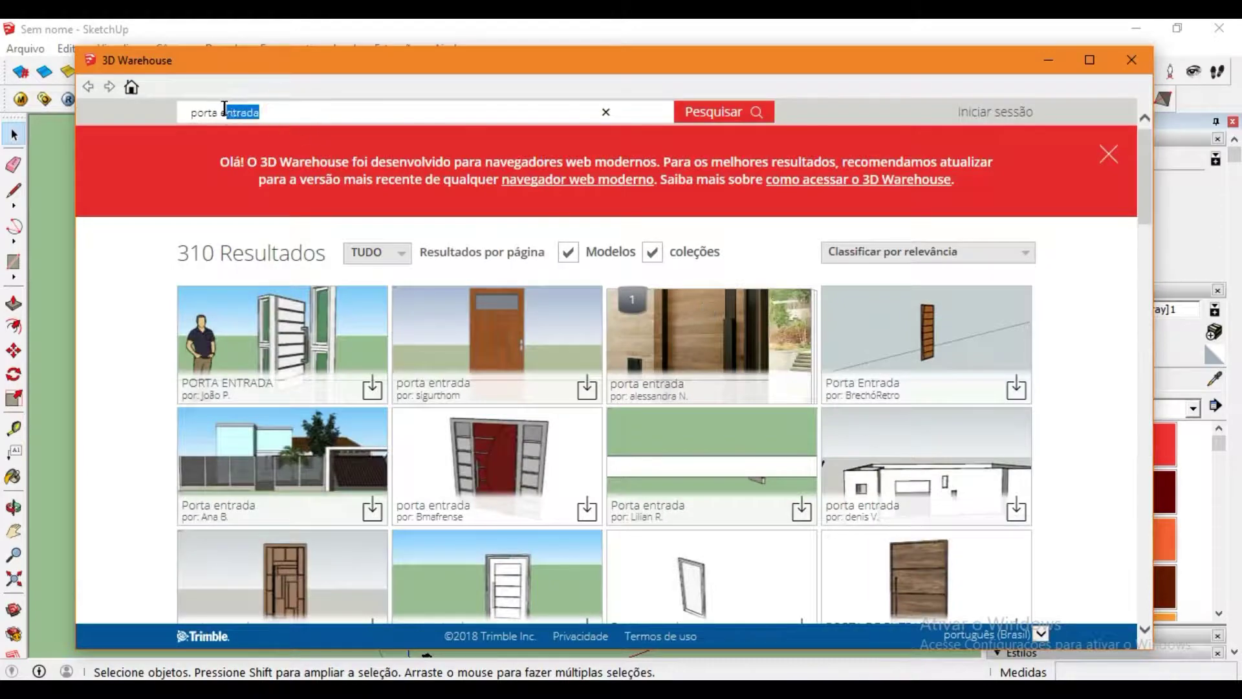
Change the 3D Warehouse search from 'entrada' to 'porta' and browse the results.
key("BackSpace")
key("Return")
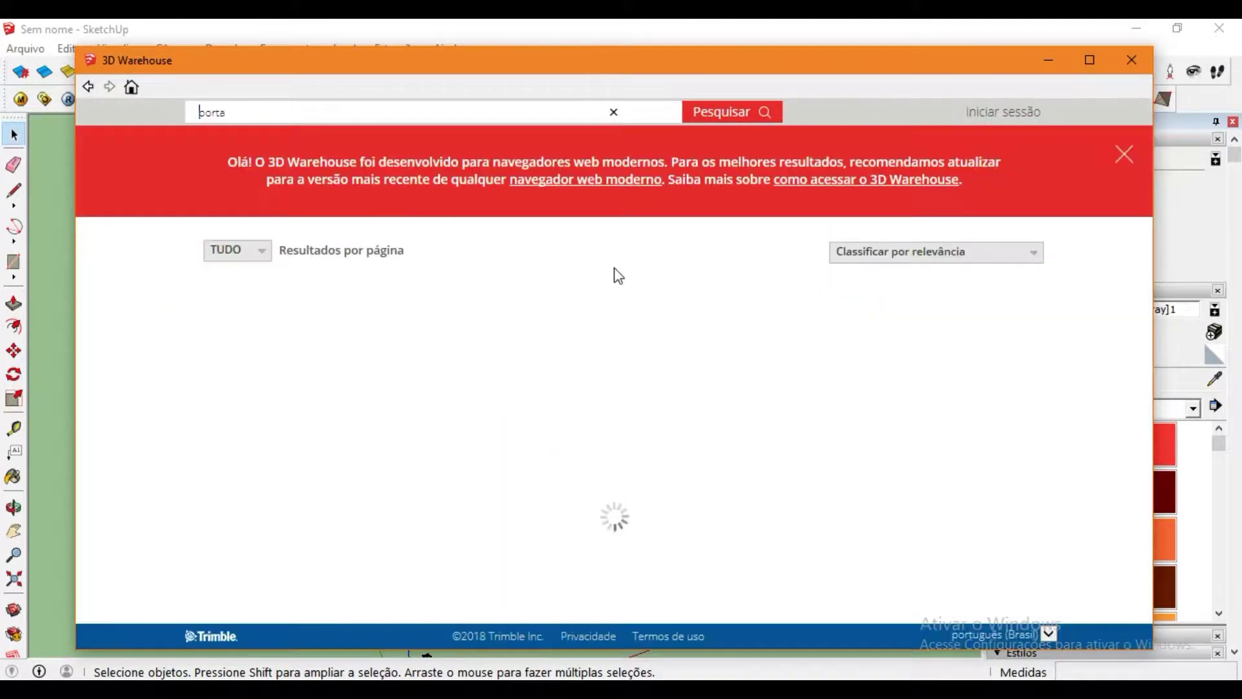
scroll(1099, 269, "down", 5)
scroll(1096, 275, "down", 3)
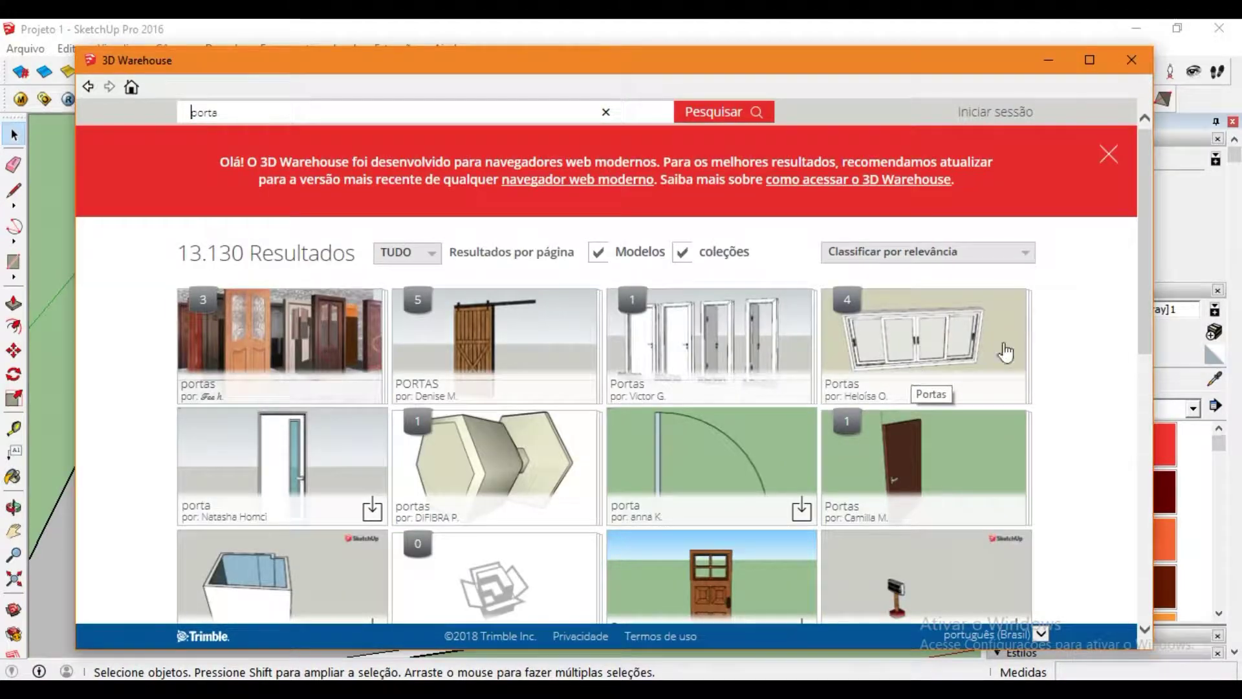
Open the Portas collection and load its door set into the model, answering Sim.
left_click(738, 355)
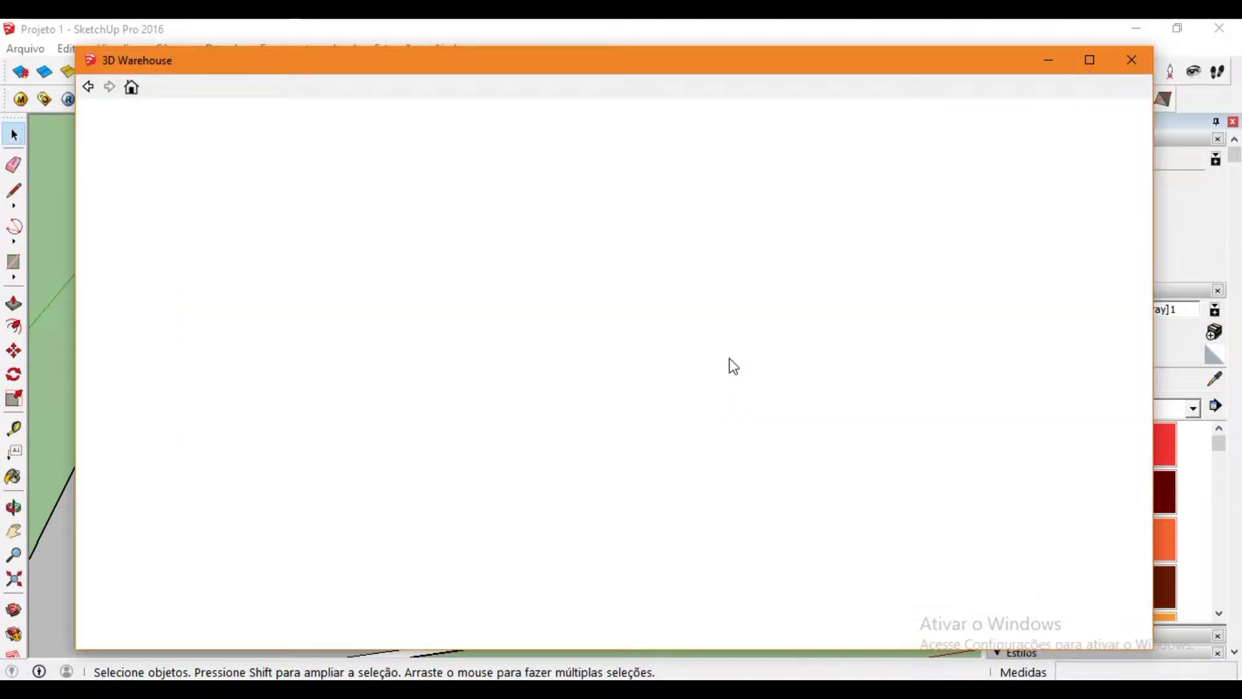
scroll(350, 527, "down", 3)
left_click(294, 497)
scroll(389, 517, "down", 3)
left_click(374, 552)
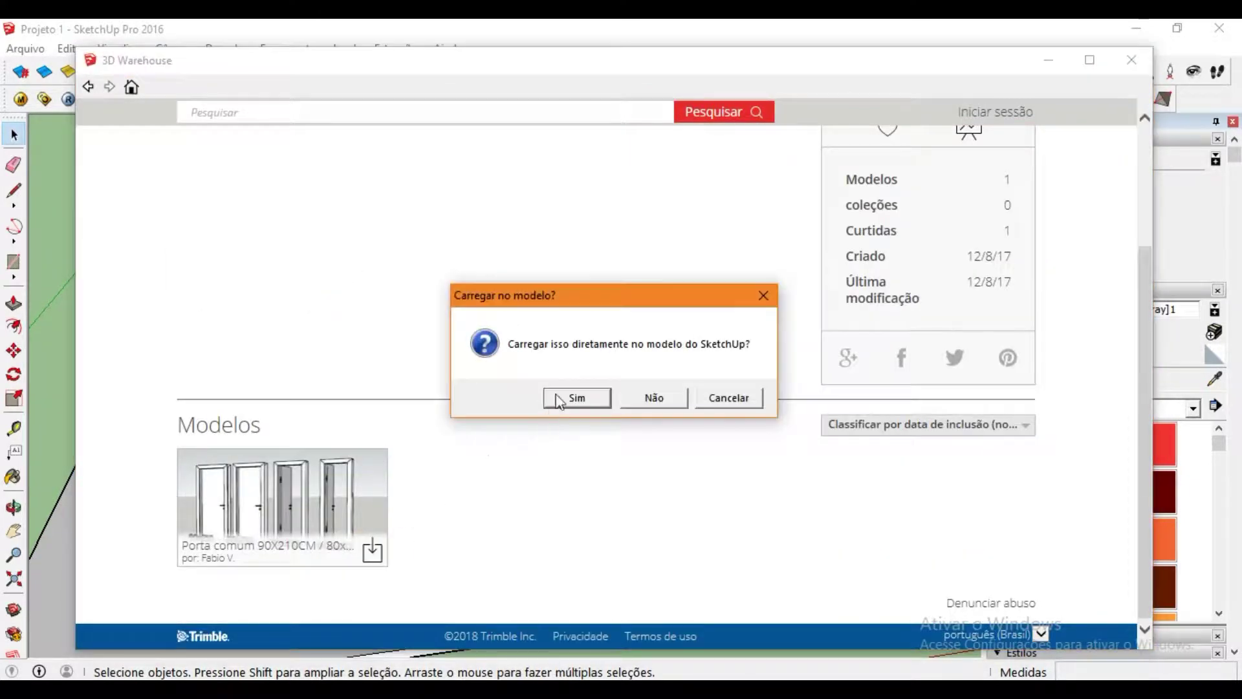
left_click(562, 399)
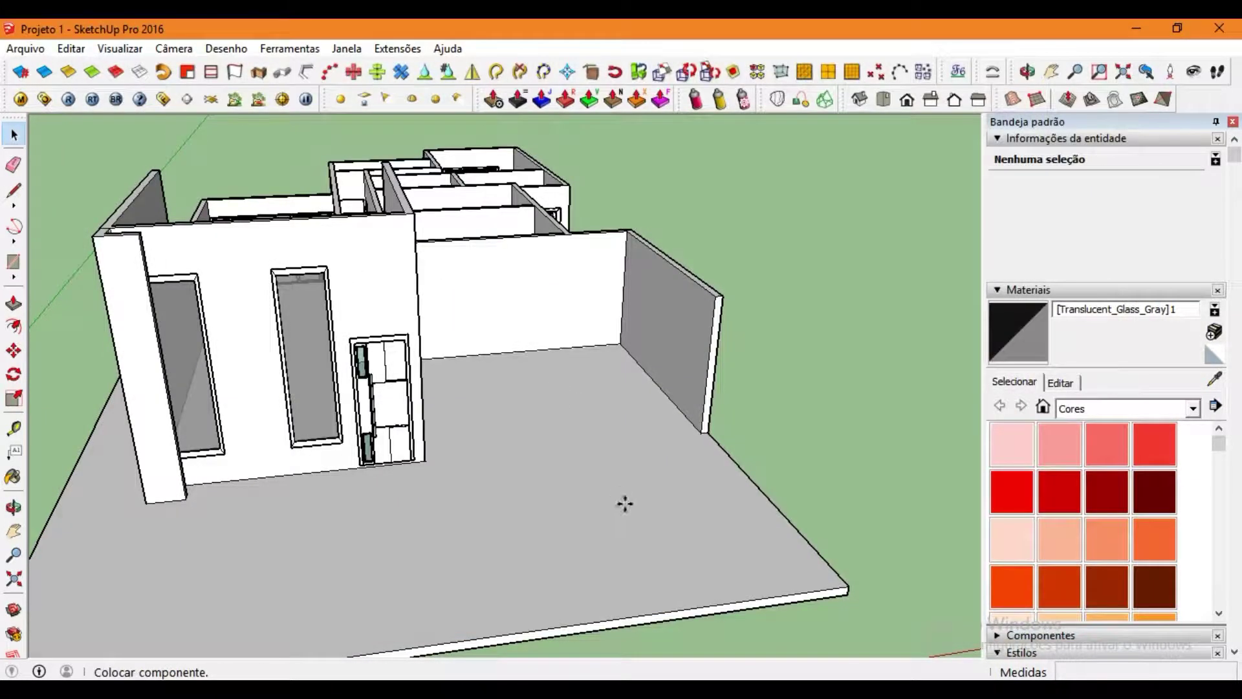
Place the door set and delete its door-size text labels.
left_click(569, 531)
scroll(554, 478, "up", 2)
double_click(568, 585)
key("Delete")
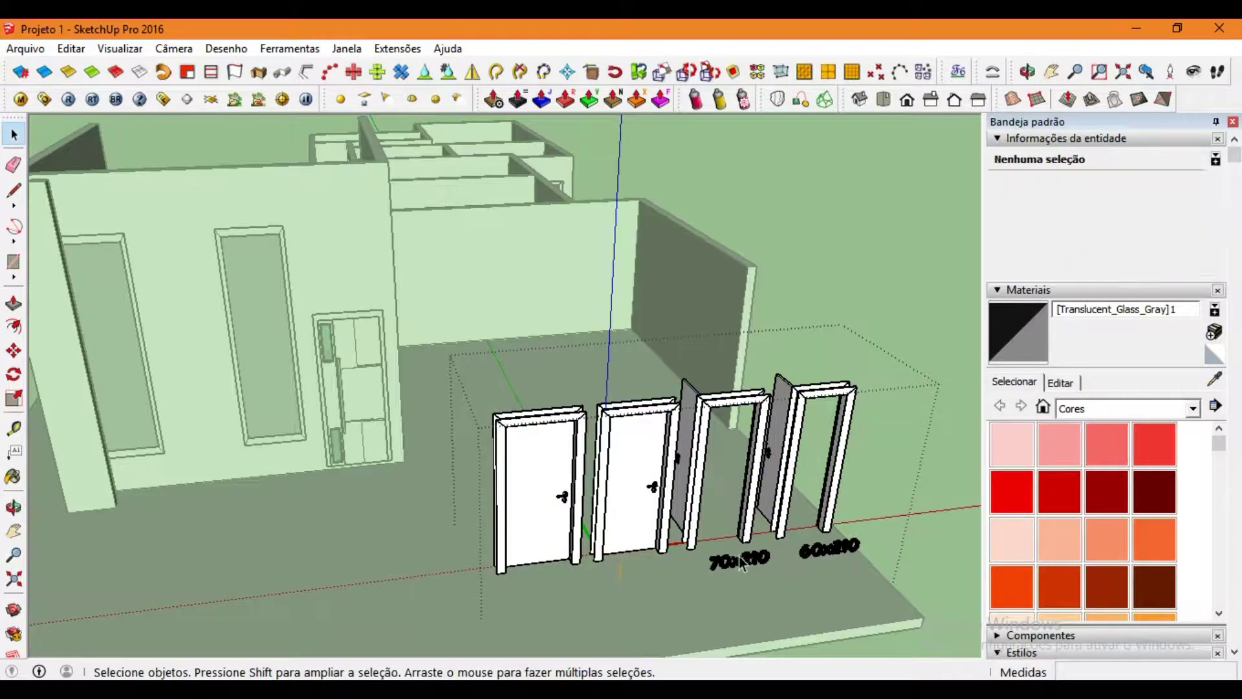
left_click(788, 410)
scroll(548, 413, "up", 3)
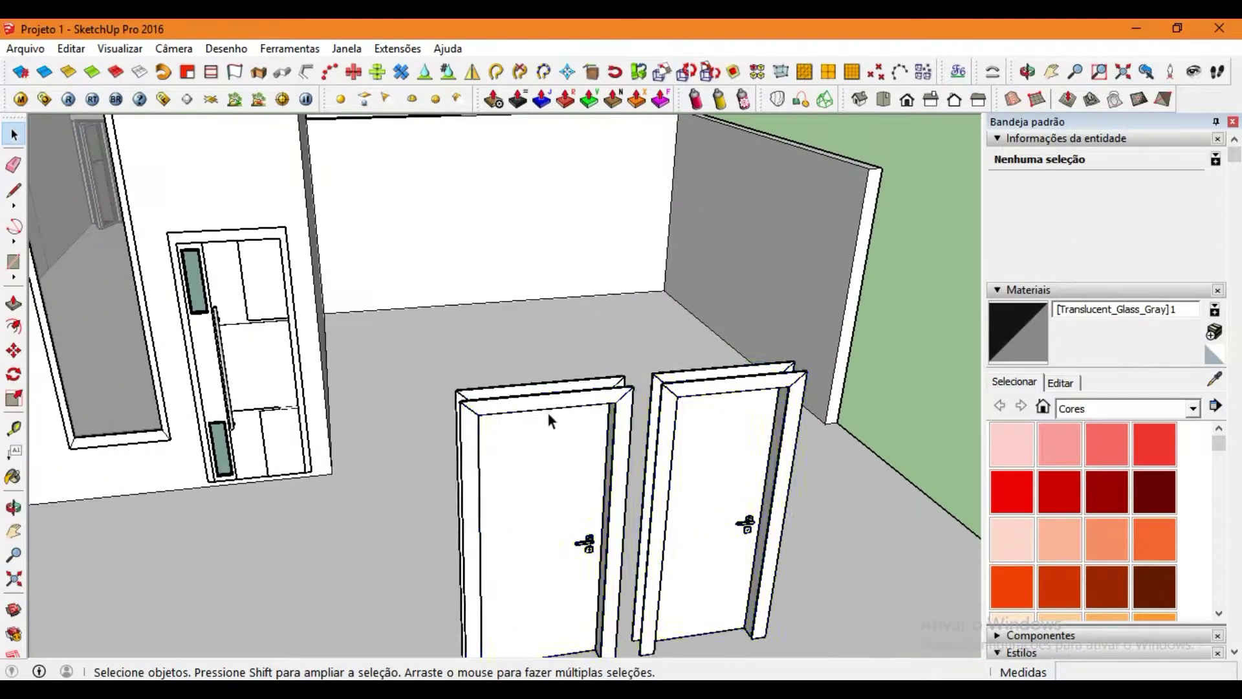
scroll(650, 453, "up", 3)
Rotate the Porta 80 door by 90°.
left_click(650, 453)
right_click(691, 467)
left_click(671, 471)
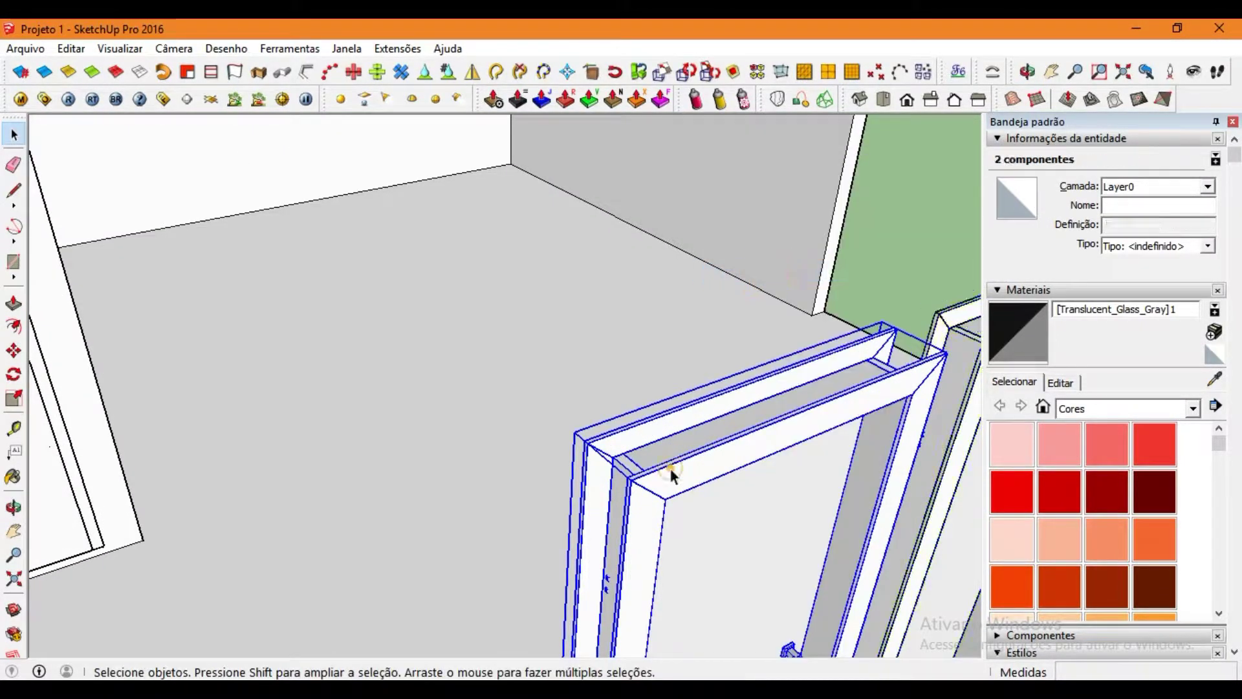
scroll(712, 550, "down", 2)
left_click(748, 604)
key("q")
left_click(486, 568)
left_click(479, 476)
type("0")
key("Return")
Copy the rotated door into the wall opening with Ctrl+Move.
key("m")
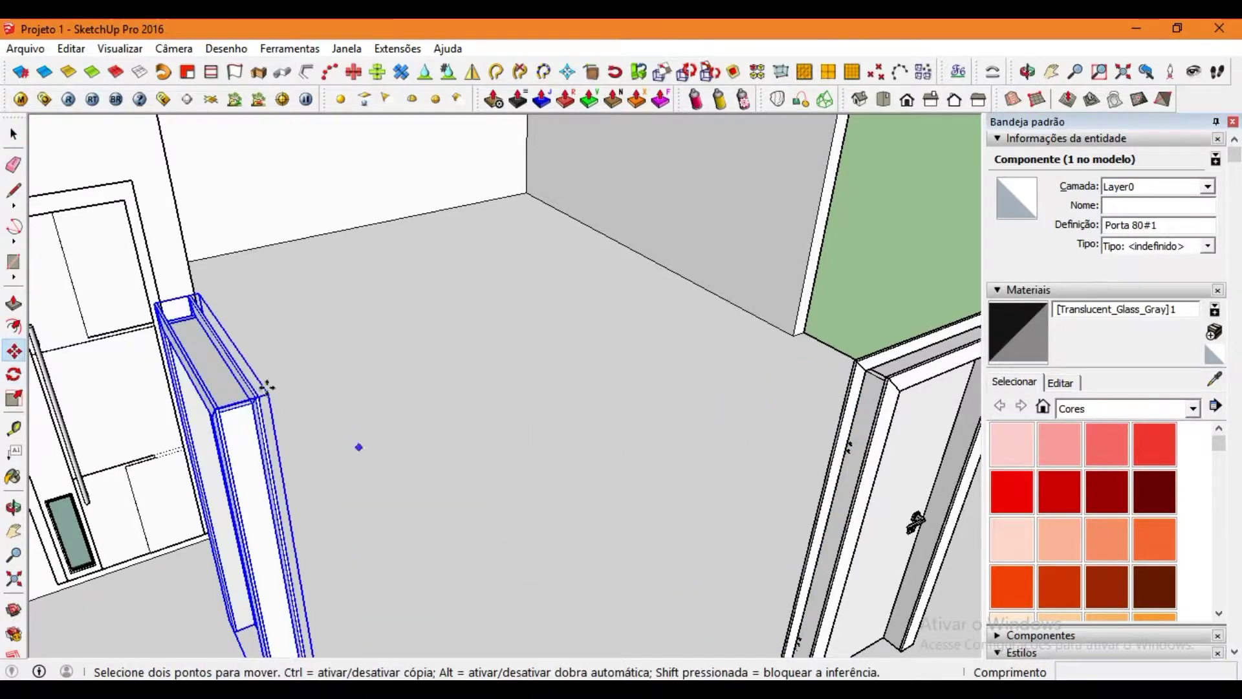
scroll(266, 388, "up", 3)
scroll(250, 380, "up", 3)
scroll(328, 380, "up", 3)
left_click(401, 350)
scroll(401, 350, "down", 5)
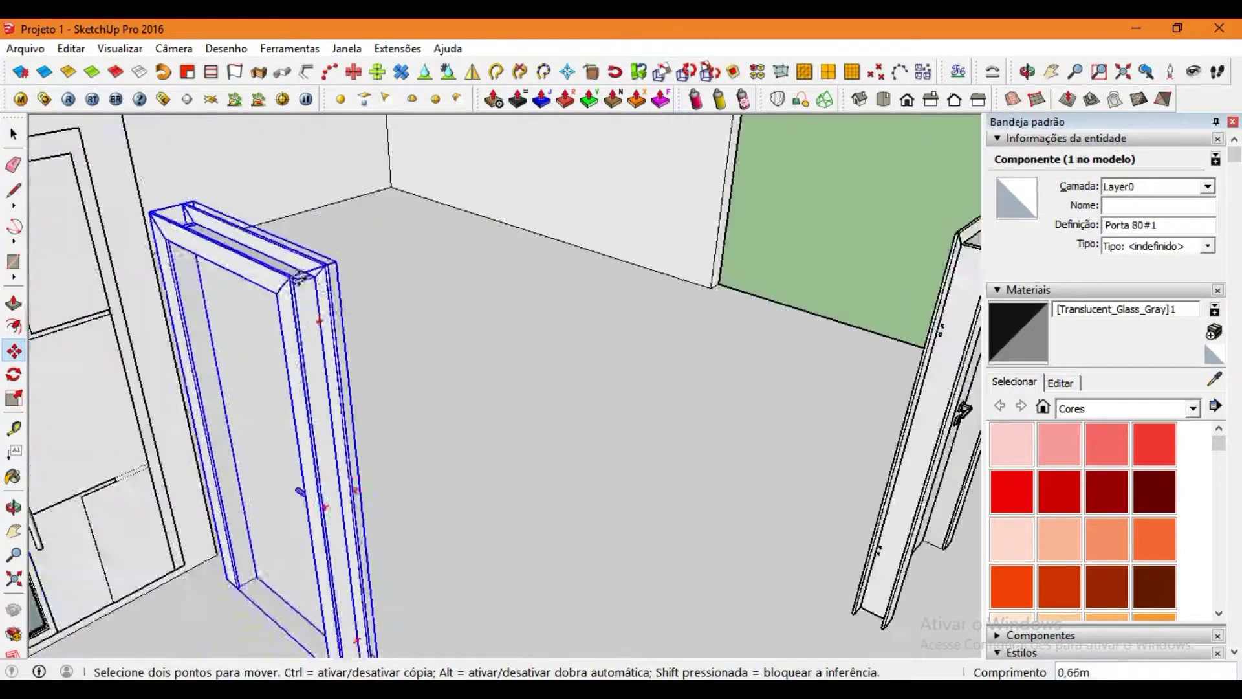
scroll(397, 449, "down", 3)
middle_click_drag(397, 449, 555, 576)
scroll(313, 525, "up", 5)
mouse_move(313, 525)
middle_mouse_down()
mouse_move(64, 394)
mouse_move(233, 339)
middle_mouse_up()
scroll(477, 486, "up", 3)
key("ctrl")
left_click(482, 488)
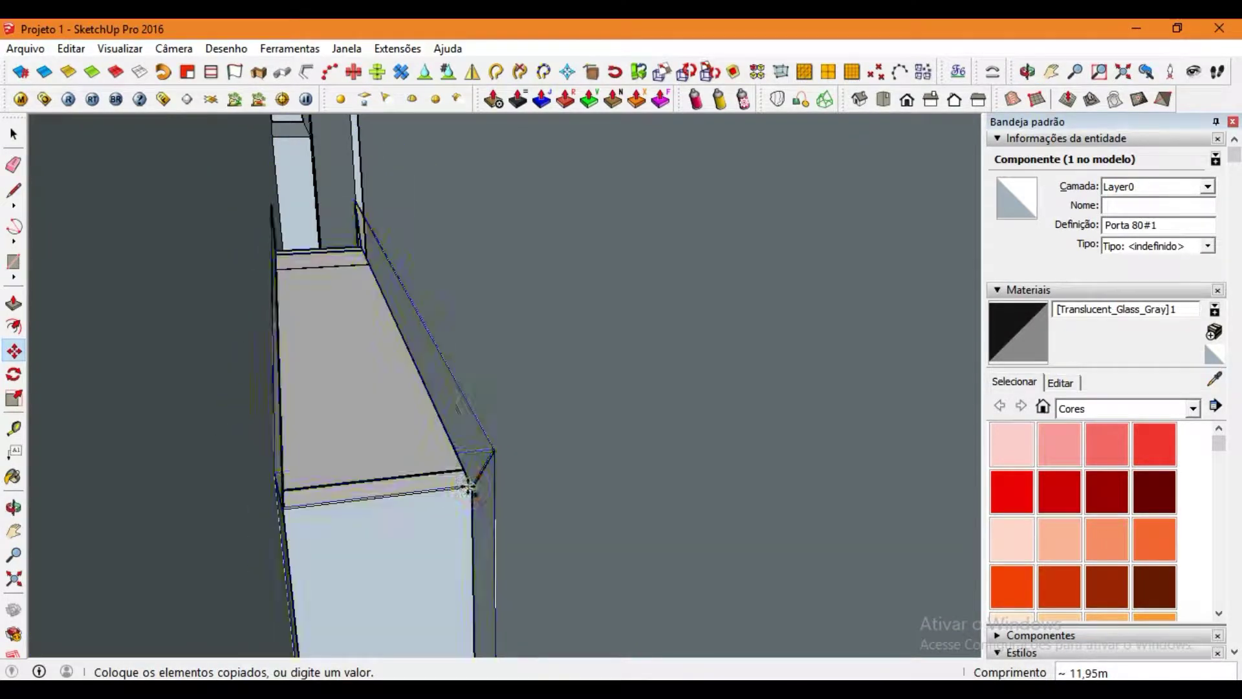
middle_click_drag(482, 487, 609, 373)
scroll(393, 365, "up", 3)
Scale the copied door along its width to fit the opening.
key("s")
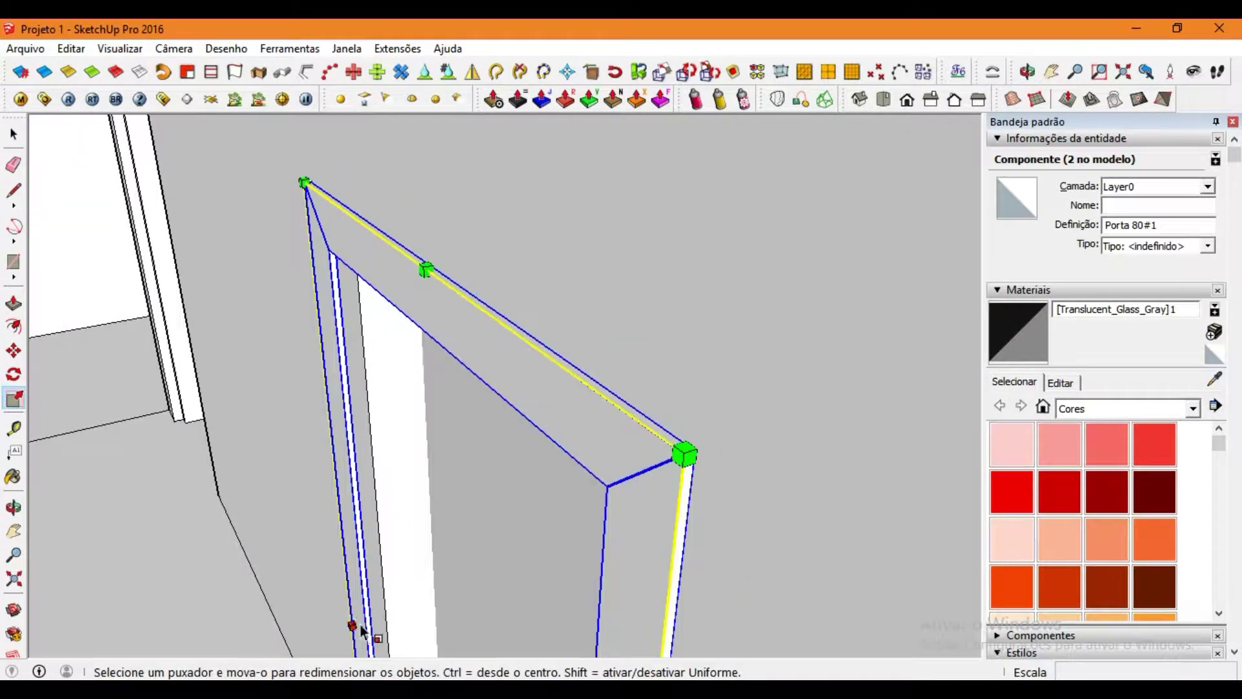
middle_click_drag(395, 610, 383, 342)
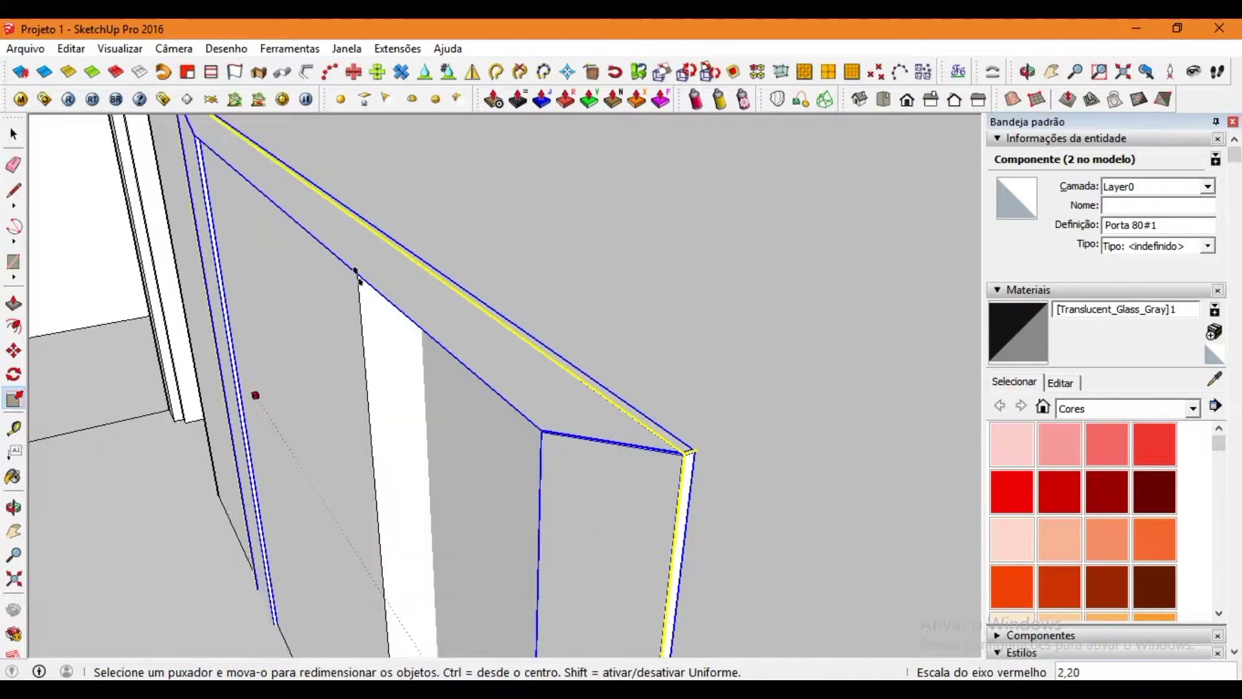
scroll(453, 437, "up", 3)
scroll(453, 437, "up", 3)
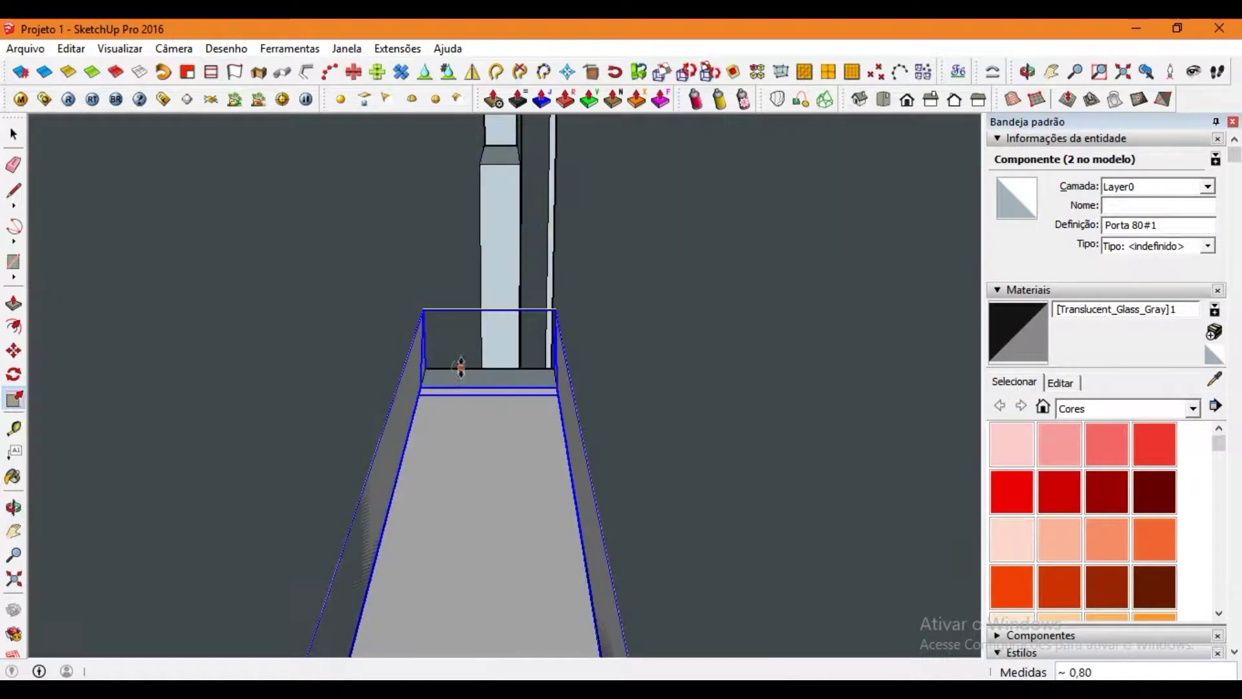
scroll(458, 366, "down", 3)
left_click(15, 134)
scroll(860, 277, "down", 3)
Copy the door onto the right-hand interior wall.
scroll(611, 254, "down", 3)
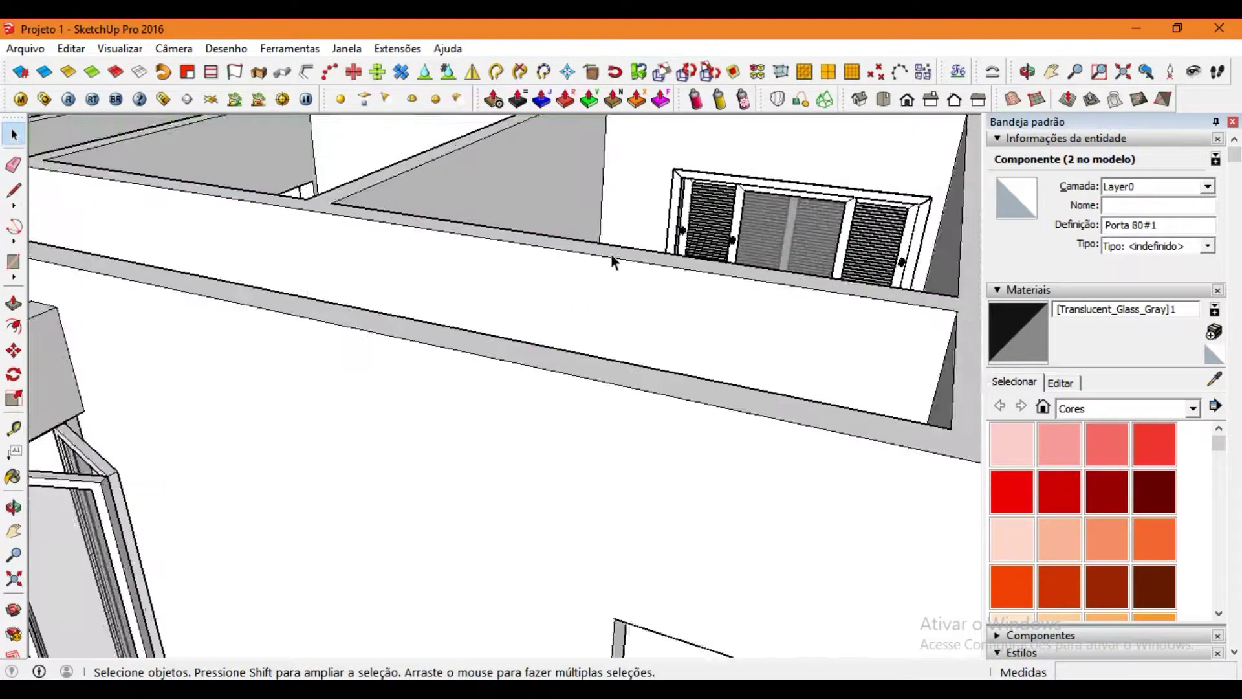
scroll(577, 355, "down", 2)
scroll(634, 430, "up", 2)
scroll(634, 430, "down", 3)
scroll(557, 406, "up", 3)
left_click(557, 406)
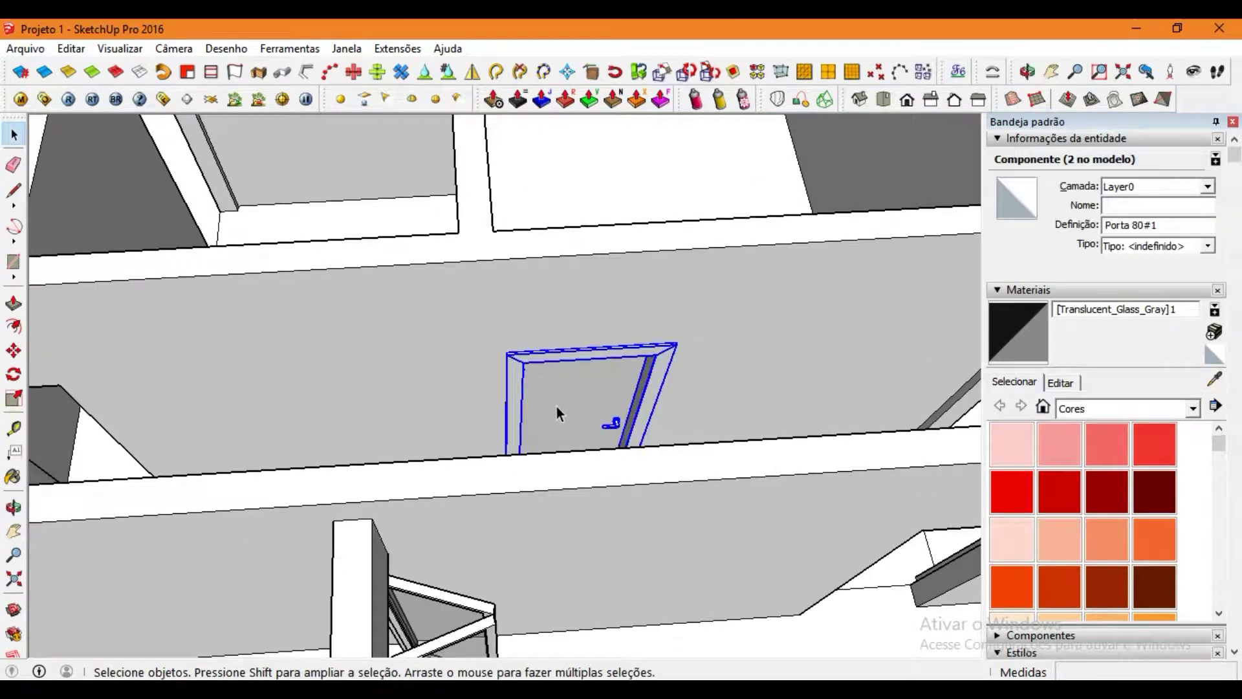
key("m")
left_click(517, 362, "ctrl")
scroll(544, 338, "down", 2)
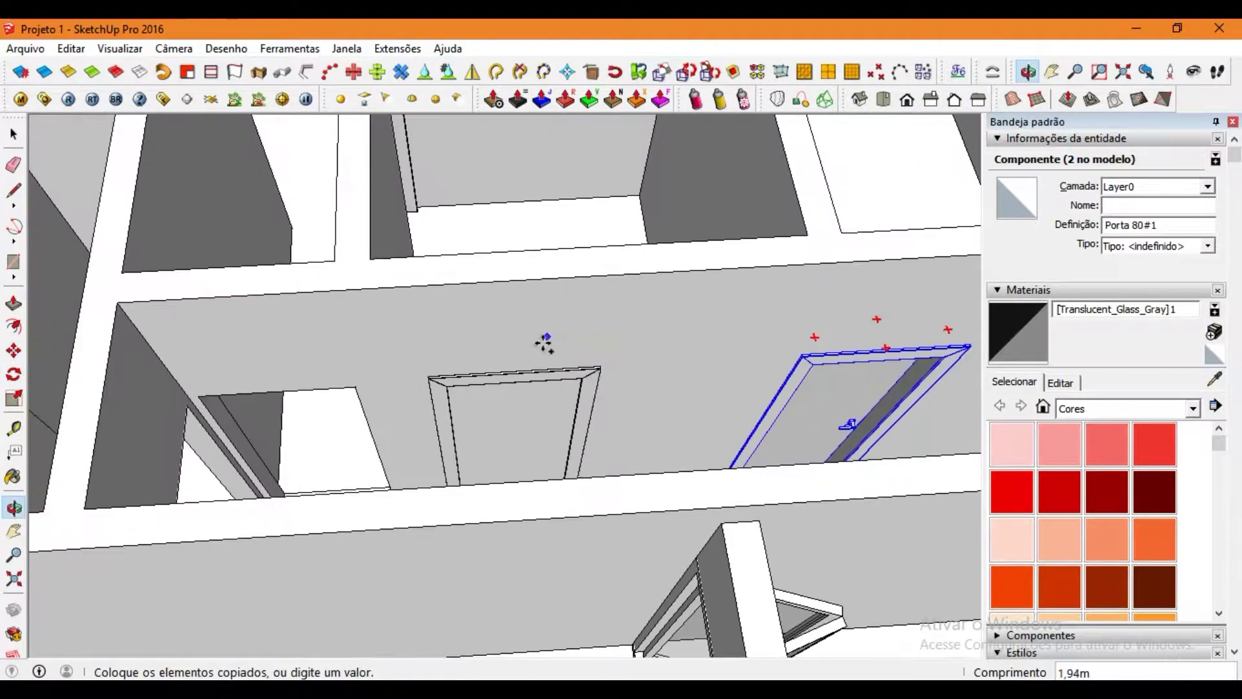
left_click(543, 339)
Draw a line at the opening corner and Push/Pull the wall faces beside it.
key("l")
scroll(388, 528, "up", 3)
scroll(388, 527, "up", 1)
left_click(389, 524)
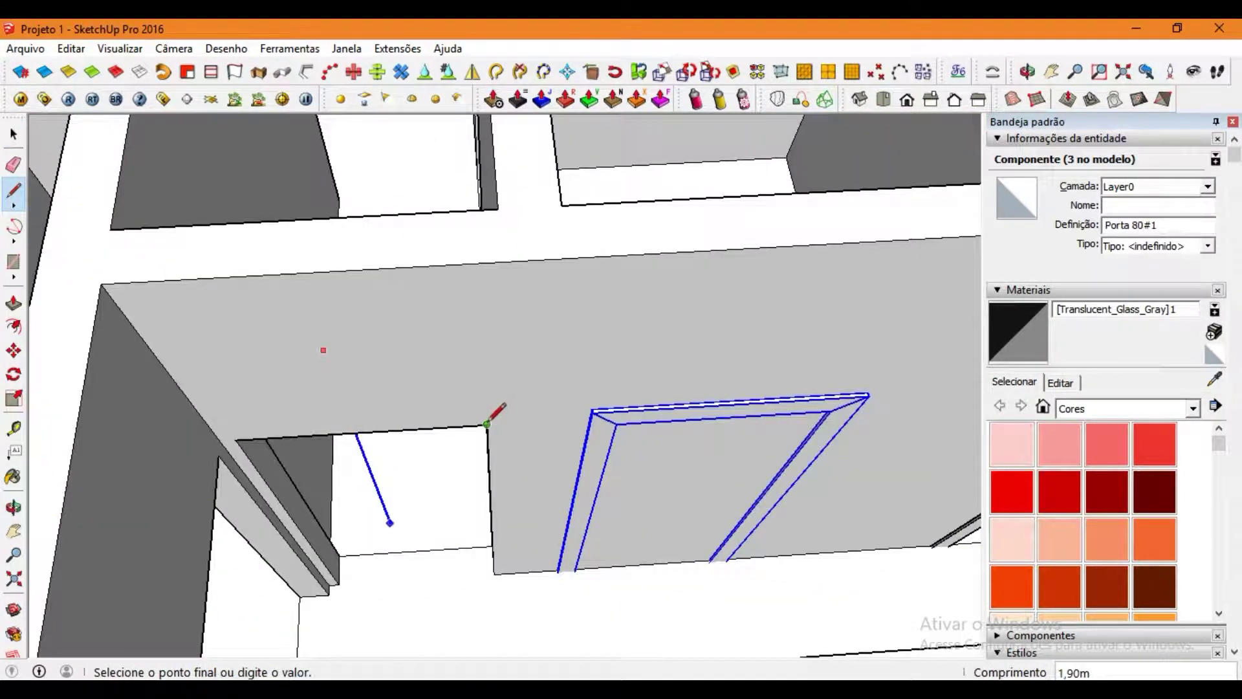
left_click(15, 303)
middle_click_drag(263, 402, 360, 280)
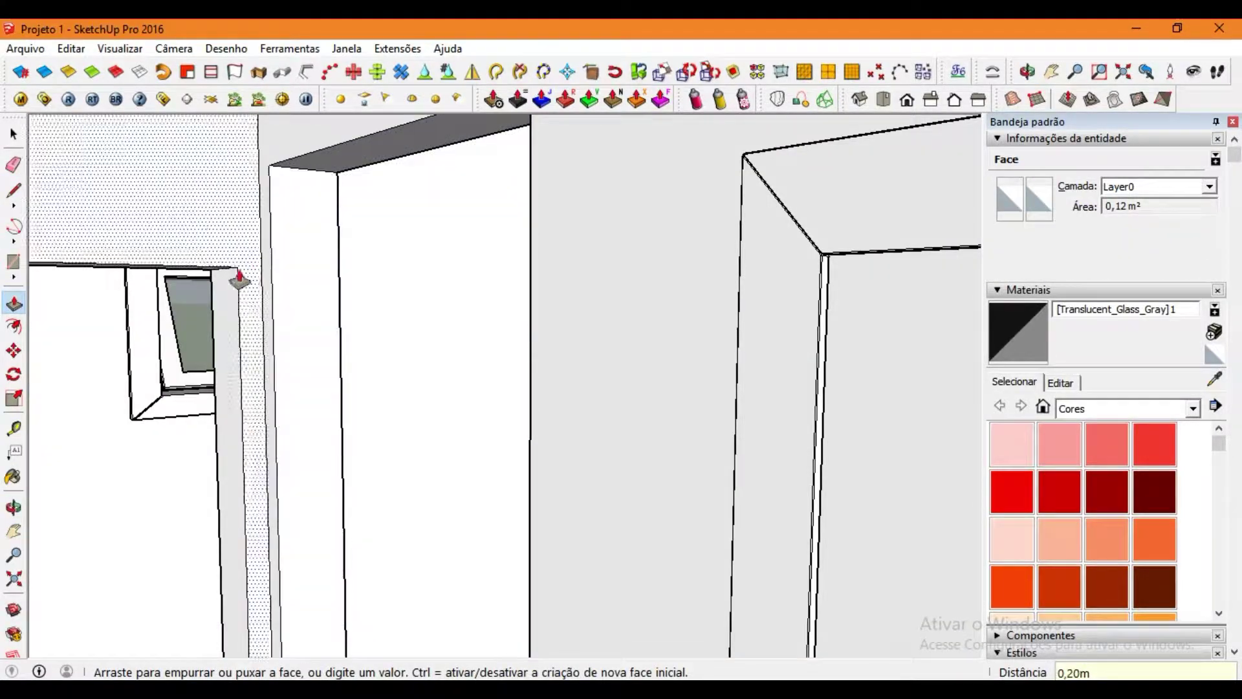
mouse_move(255, 255)
middle_mouse_down()
mouse_move(360, 304)
mouse_move(211, 344)
middle_mouse_up()
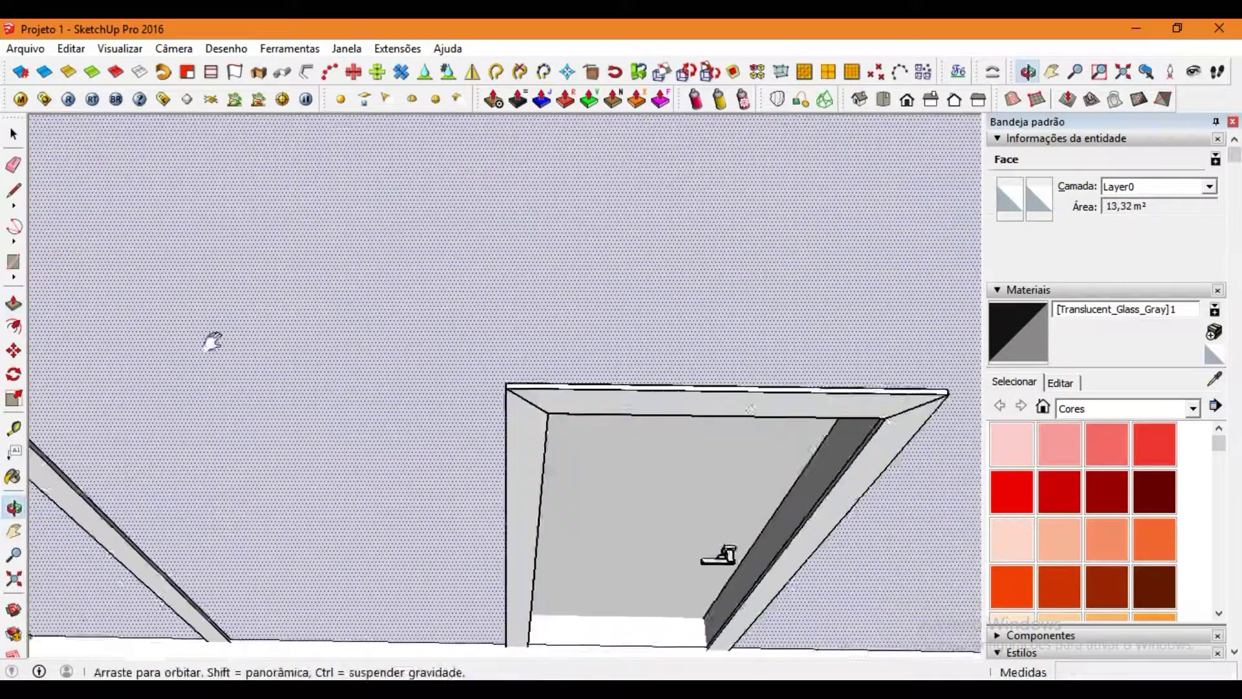
scroll(646, 405, "up", 3)
scroll(535, 371, "up", 5)
left_click(534, 370)
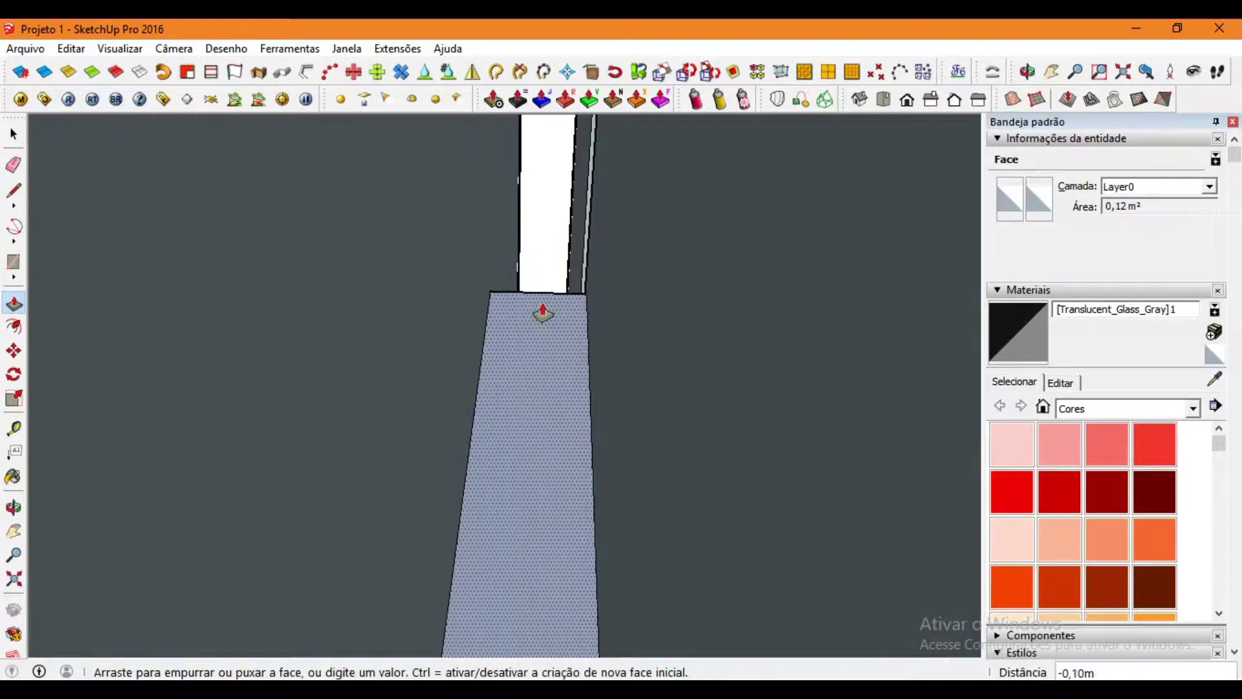
left_click(14, 134)
Cancel the unfinished move and begin scaling the third door copy.
middle_click_drag(344, 300, 266, 529)
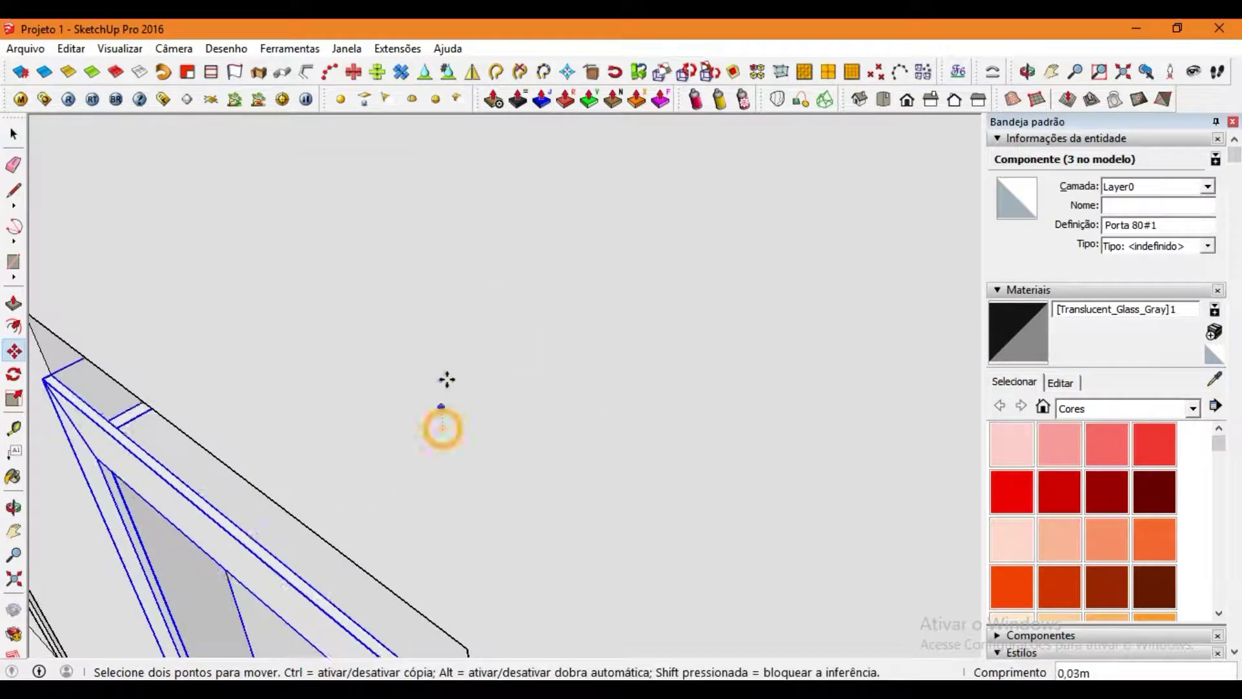
key("space")
scroll(466, 452, "down", 5)
scroll(424, 585, "up", 3)
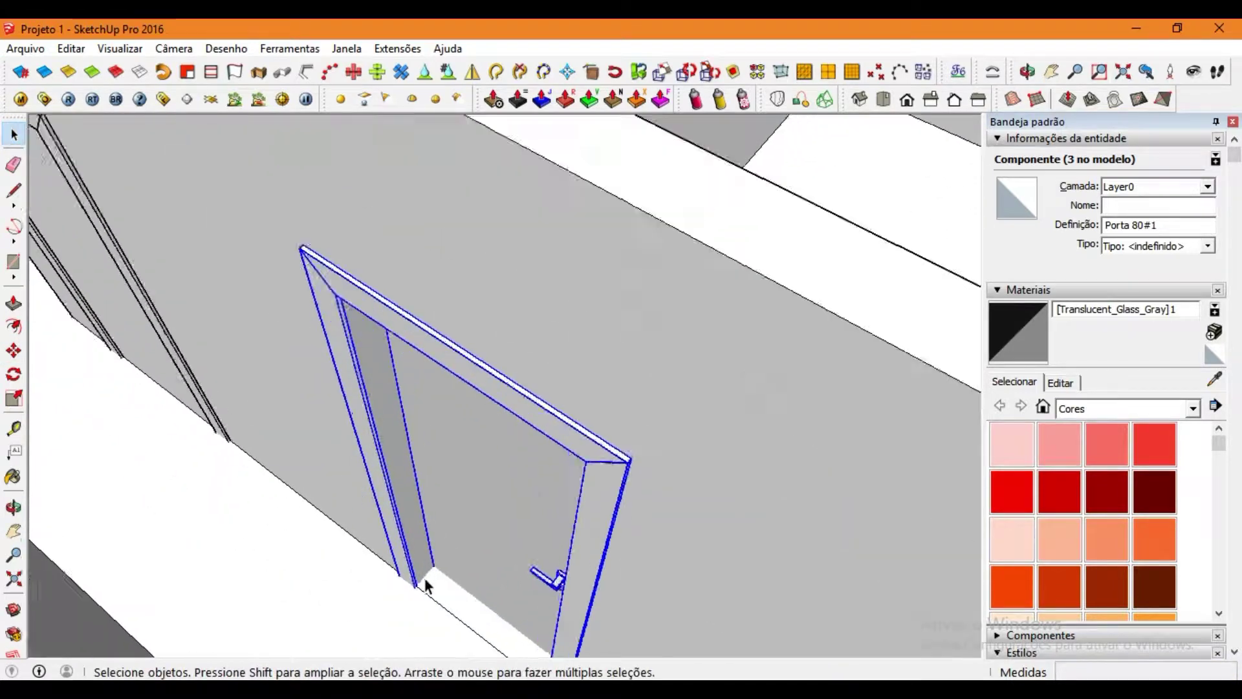
scroll(425, 562, "up", 3)
key("s")
scroll(425, 561, "down", 2)
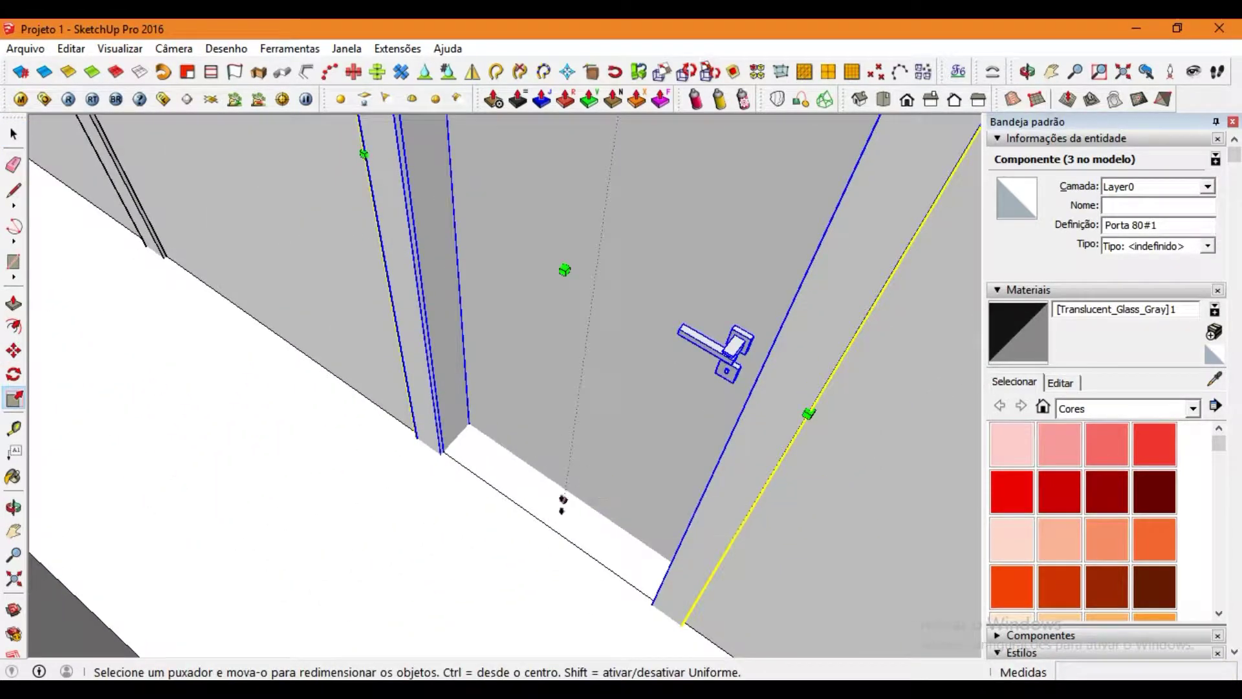
middle_click_drag(388, 415, 354, 494)
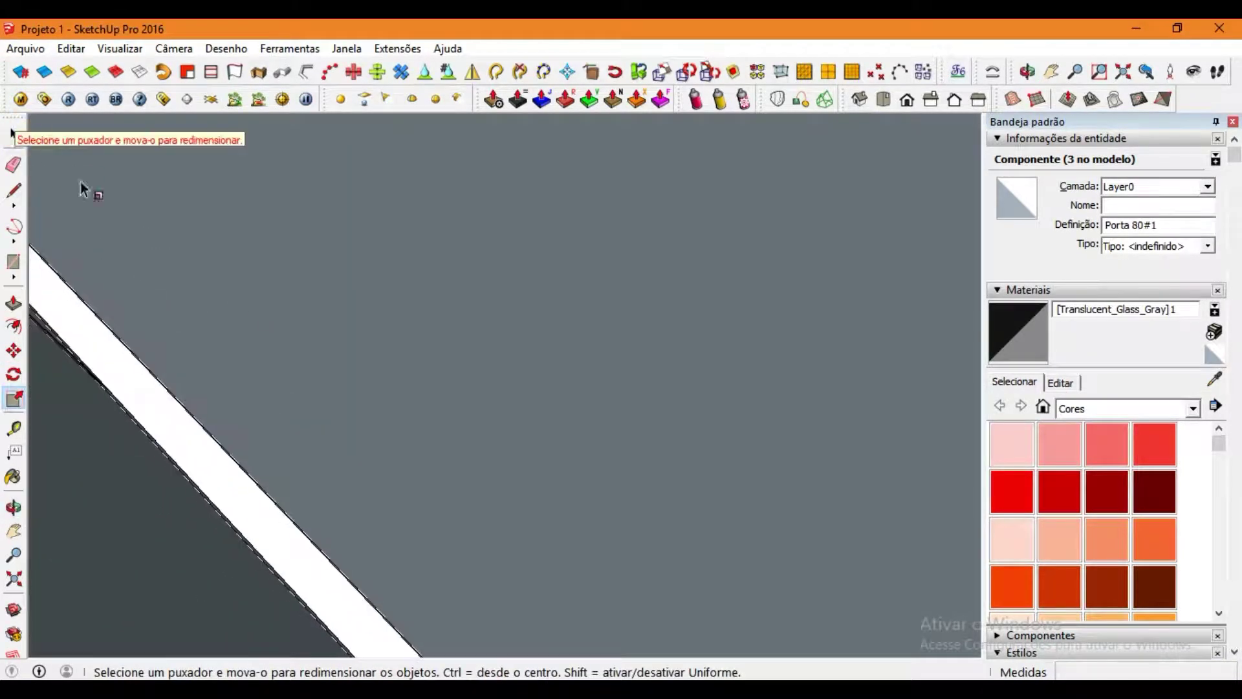
scroll(539, 320, "down", 4)
Select the door and inspect it close up with the Scale tool active.
left_click(519, 257)
scroll(334, 299, "down", 5)
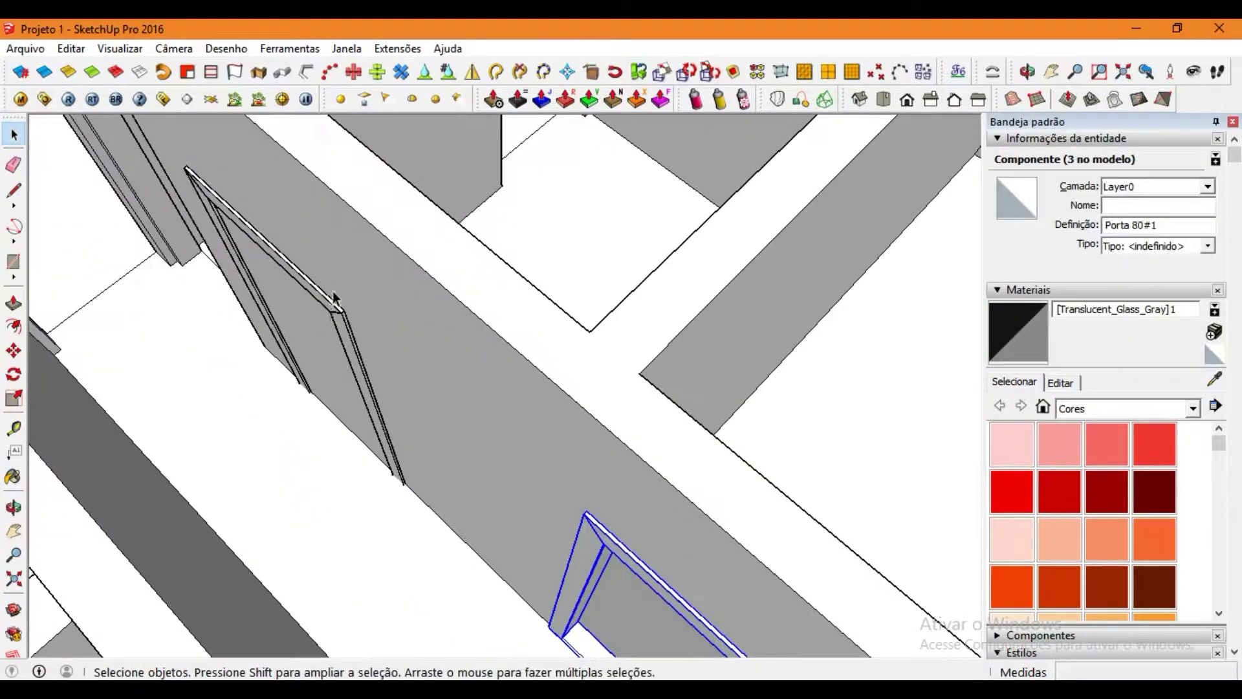
key("ctrl+v")
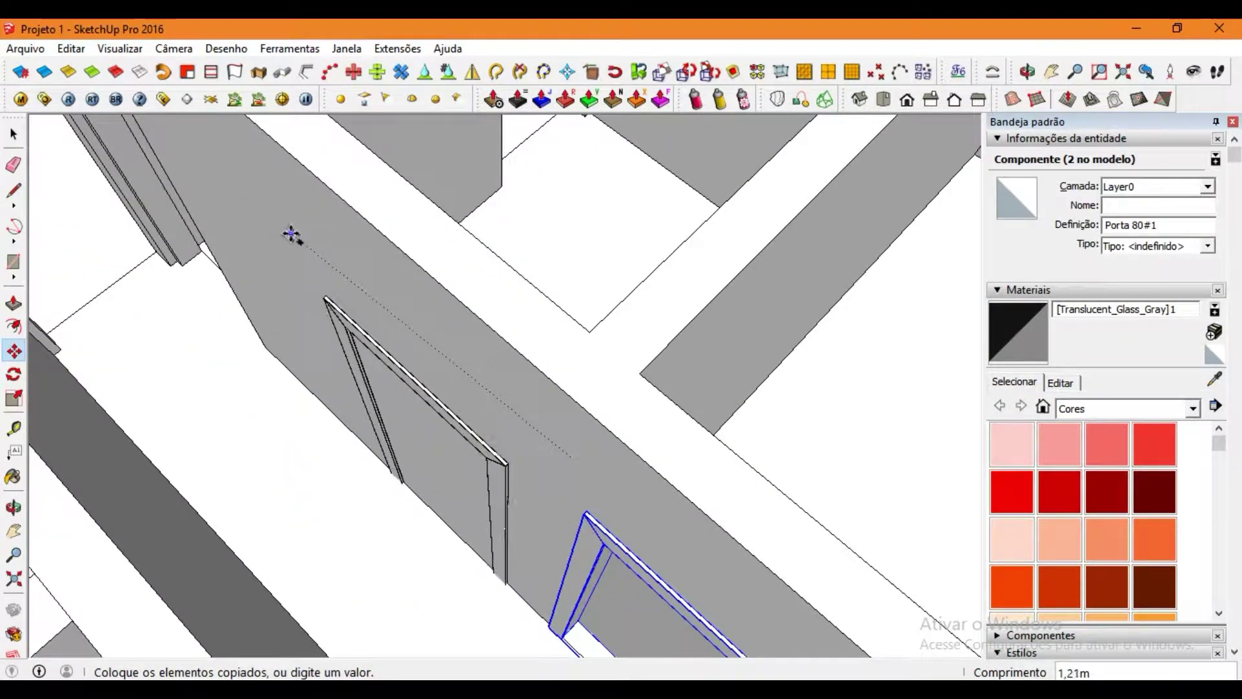
mouse_move(223, 400)
middle_mouse_down()
mouse_move(505, 391)
mouse_move(590, 373)
middle_mouse_up()
key("s")
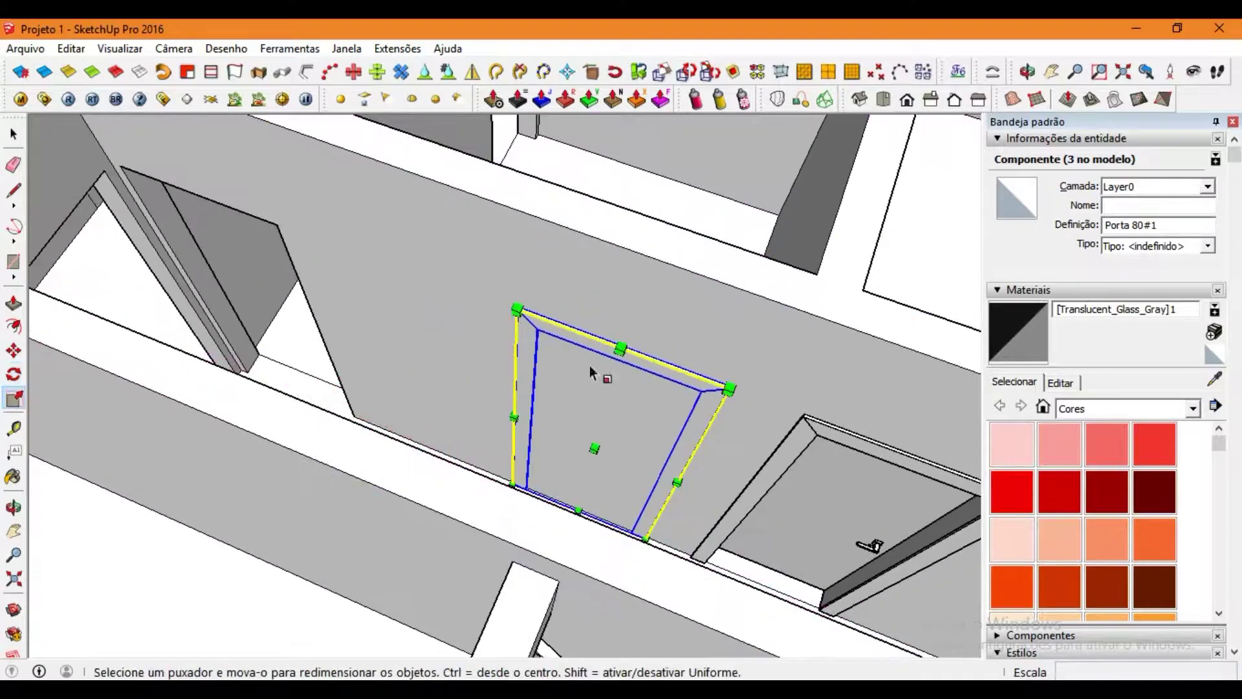
scroll(642, 436, "up", 5)
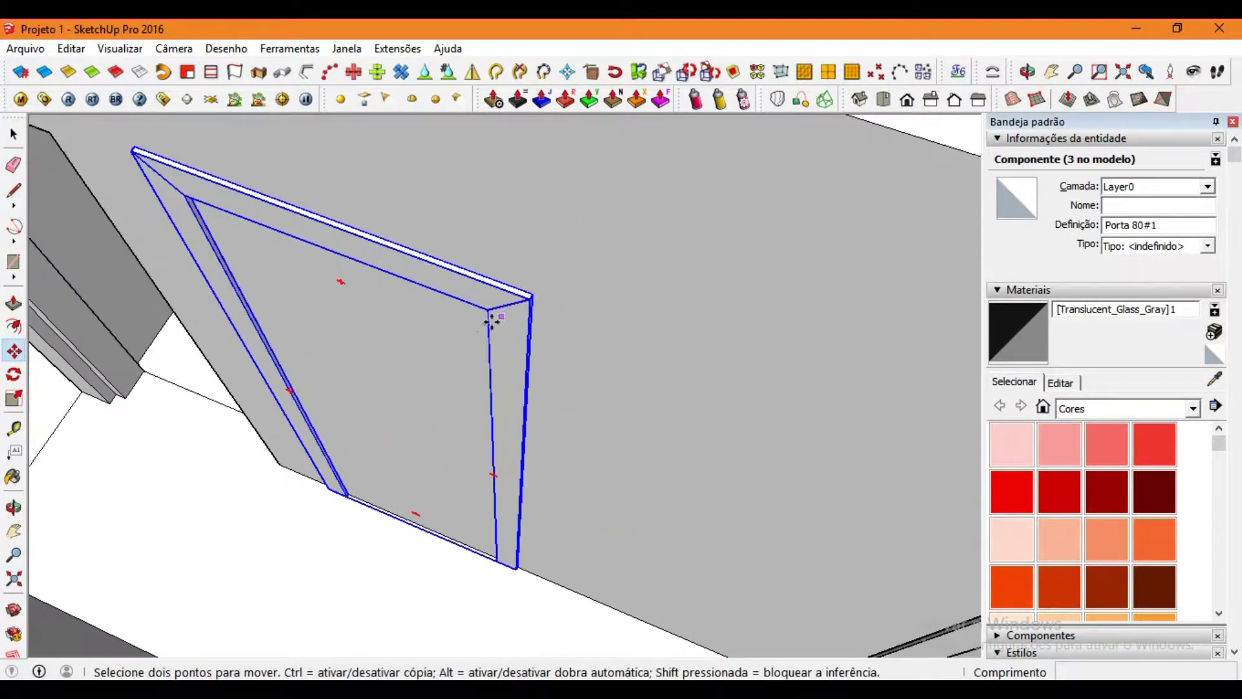
mouse_move(642, 437)
middle_mouse_down()
mouse_move(580, 332)
mouse_move(688, 465)
mouse_move(727, 424)
mouse_move(422, 527)
mouse_move(801, 333)
mouse_move(671, 388)
mouse_move(441, 418)
mouse_move(147, 360)
mouse_move(796, 494)
mouse_move(893, 485)
middle_mouse_up()
scroll(411, 513, "down", 3)
scroll(399, 505, "up", 3)
scroll(734, 385, "up", 3)
scroll(442, 417, "up", 3)
scroll(828, 486, "up", 2)
middle_click_drag(813, 458, 929, 430)
scroll(929, 430, "up", 3)
Clear the selection and pick another door component to copy.
key("space")
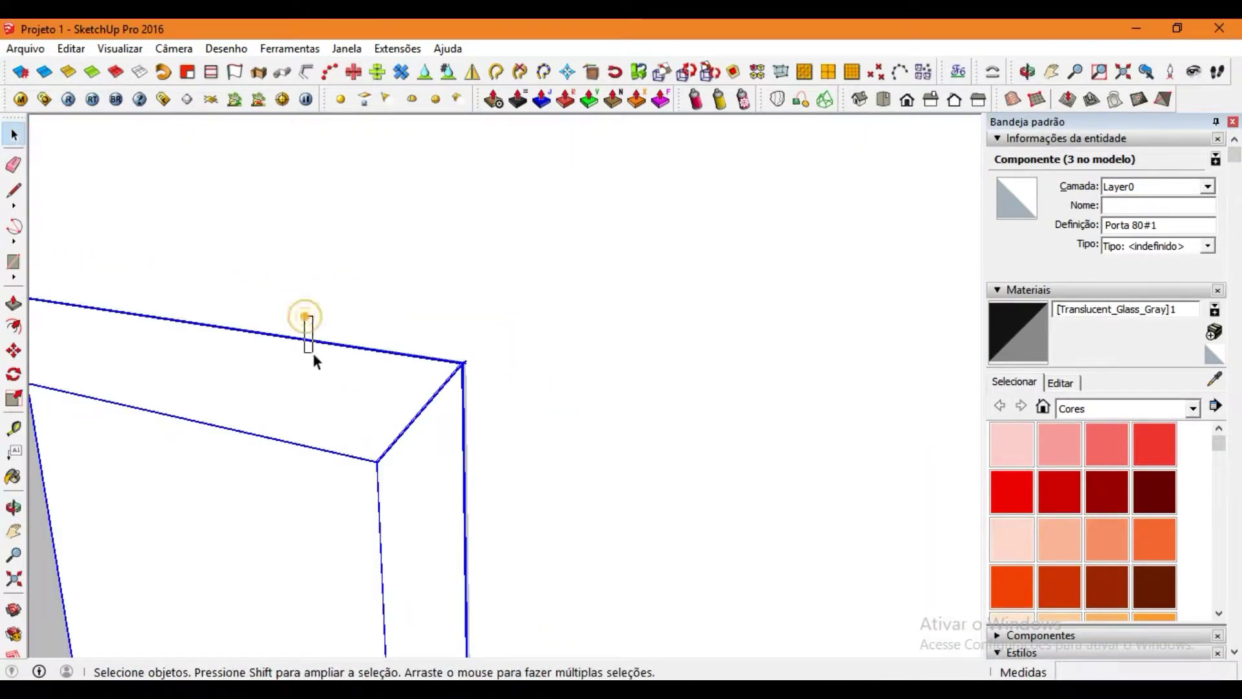
left_click(305, 317)
scroll(313, 352, "down", 5)
scroll(388, 453, "down", 3)
scroll(479, 545, "up", 2)
scroll(433, 483, "up", 2)
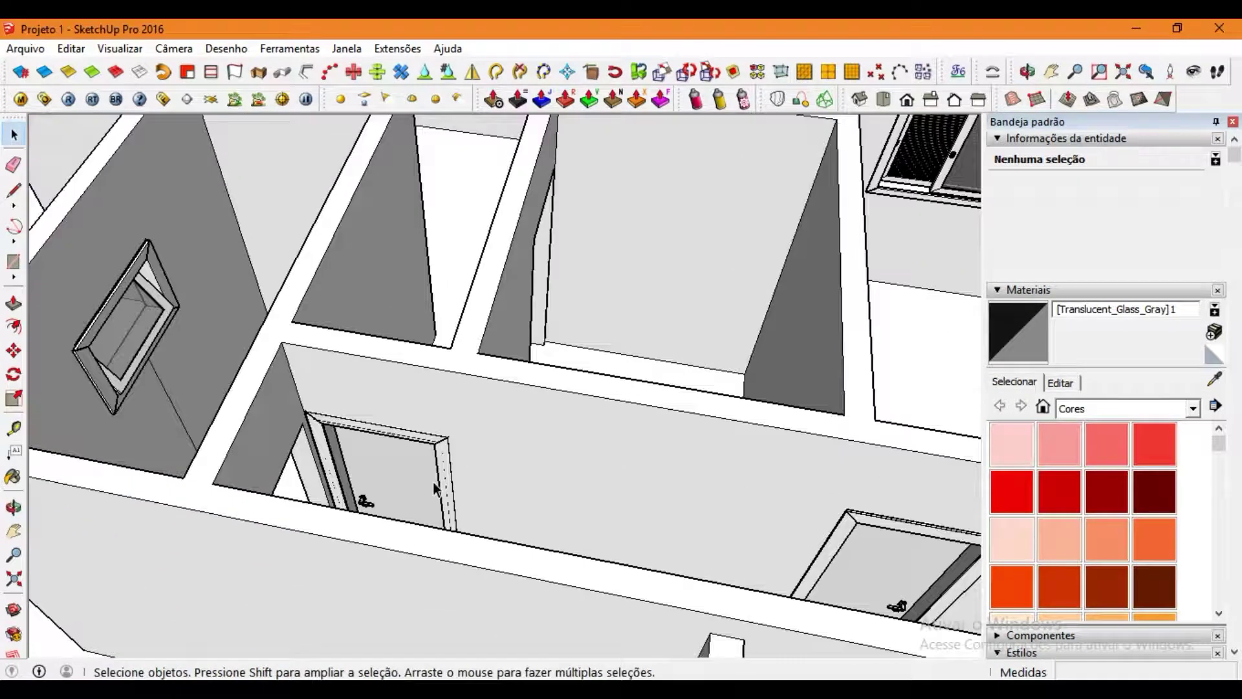
left_click(433, 482)
key("s")
scroll(453, 503, "down", 2)
key("space")
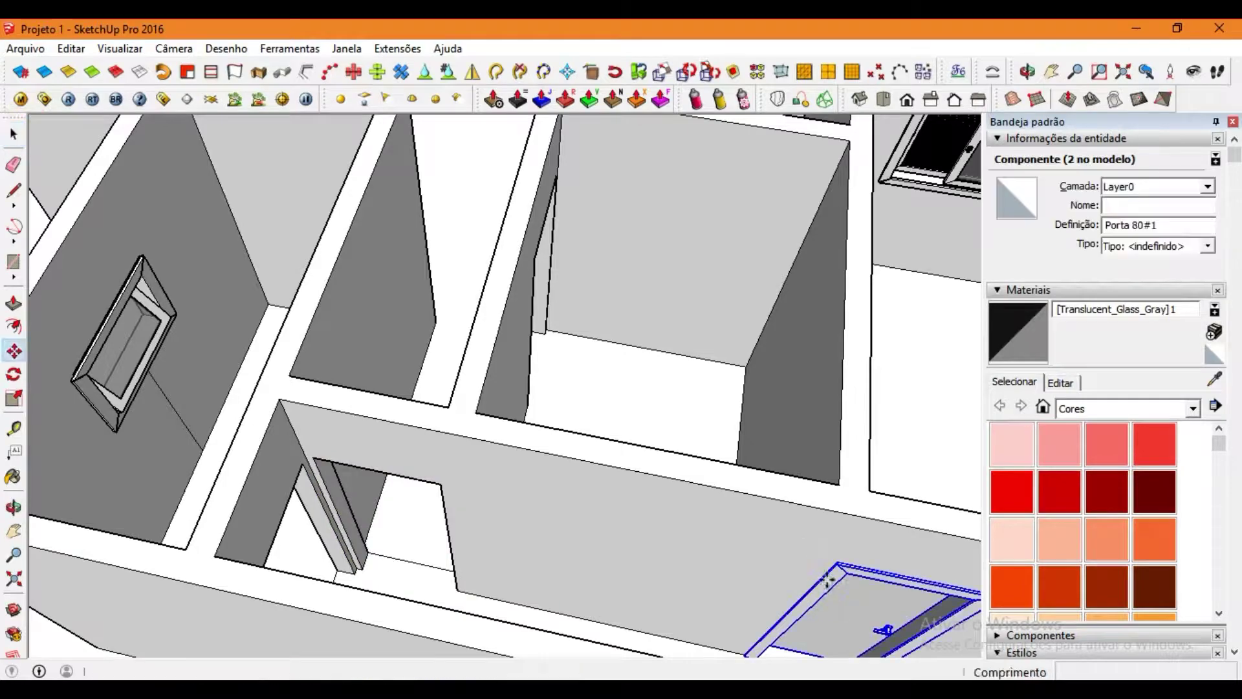
scroll(828, 581, "up", 5)
middle_click_drag(765, 465, 574, 537)
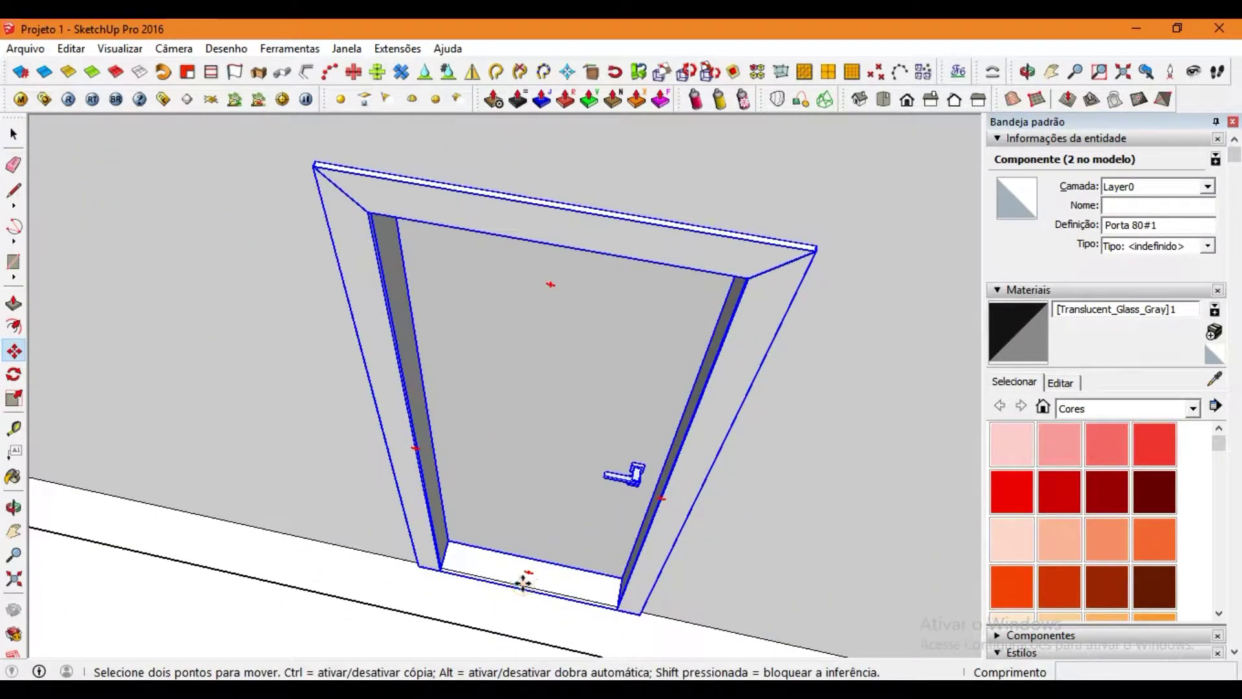
Copy the door into the new doorway with Ctrl+Move and rotate it 90°.
left_click(522, 583)
key("ctrl")
scroll(569, 563, "down", 3)
scroll(421, 532, "up", 3)
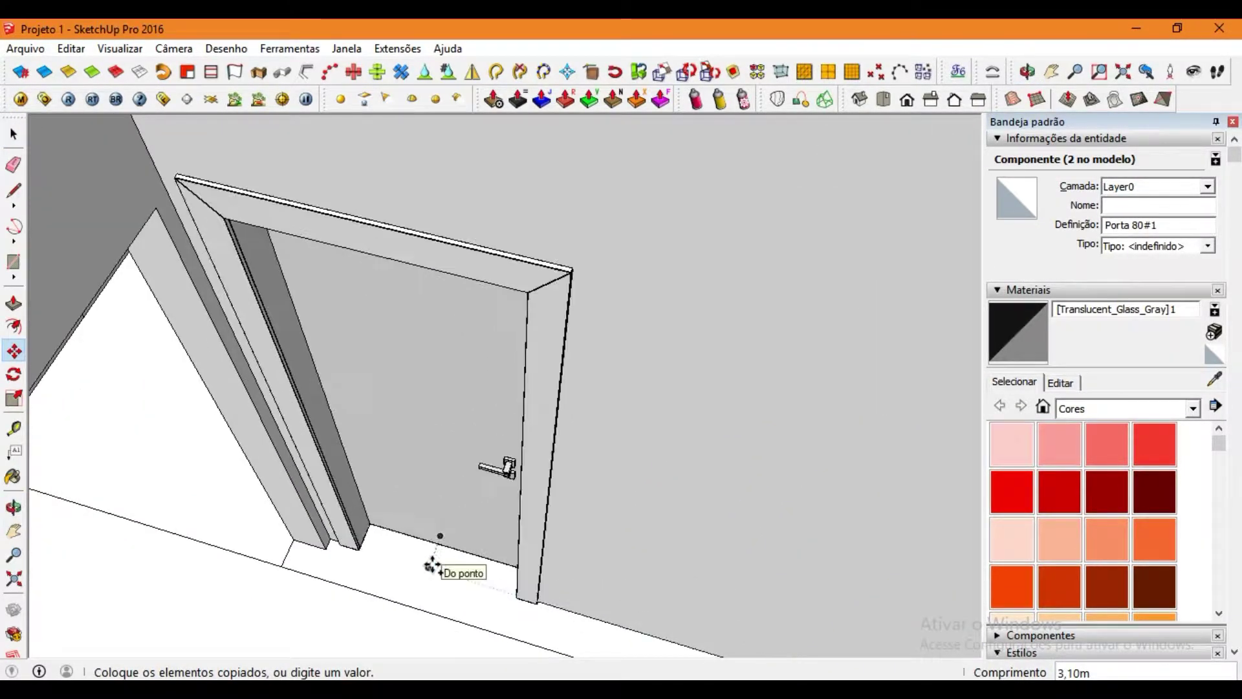
middle_click_drag(51, 173, 263, 492)
left_click(625, 332)
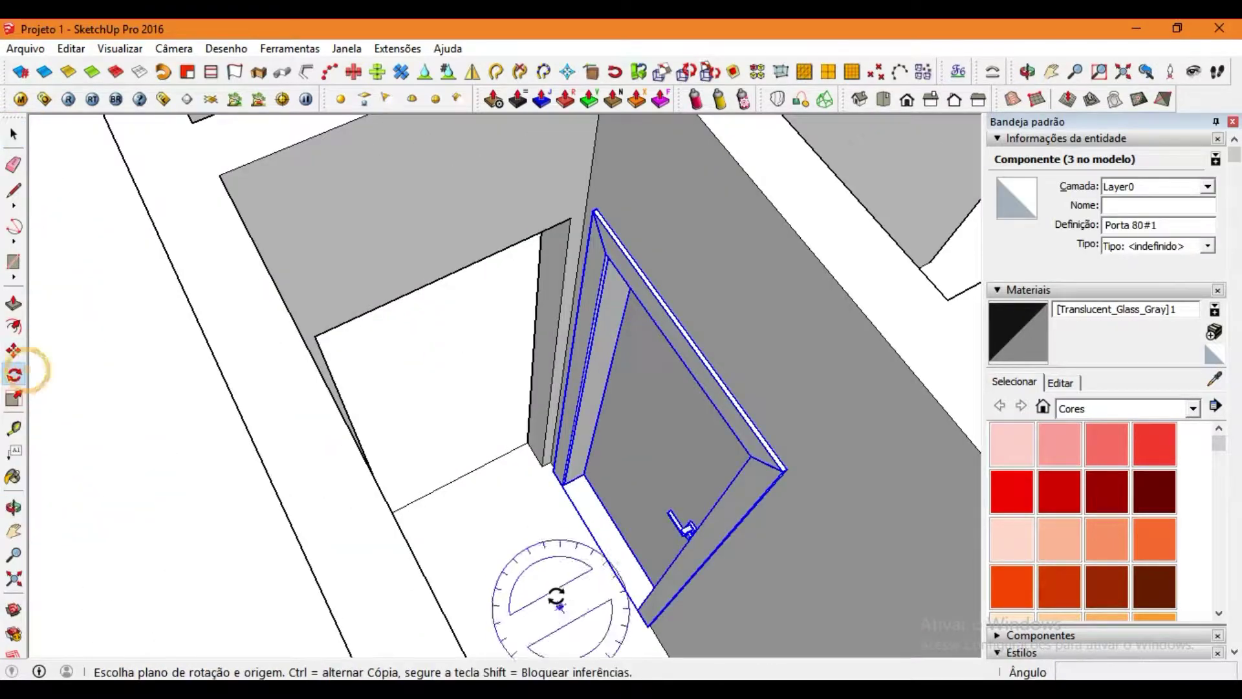
left_click(535, 573)
left_click(621, 523)
Zoom out to an overview of the rooms and clear the selection.
mouse_move(406, 346)
middle_mouse_down()
mouse_move(543, 335)
mouse_move(424, 488)
mouse_move(569, 508)
mouse_move(453, 592)
mouse_move(588, 327)
mouse_move(576, 502)
mouse_move(313, 493)
middle_mouse_up()
left_click(13, 134)
mouse_move(453, 388)
middle_mouse_down()
mouse_move(679, 494)
mouse_move(540, 175)
mouse_move(611, 396)
mouse_move(492, 362)
middle_mouse_up()
left_click(541, 174)
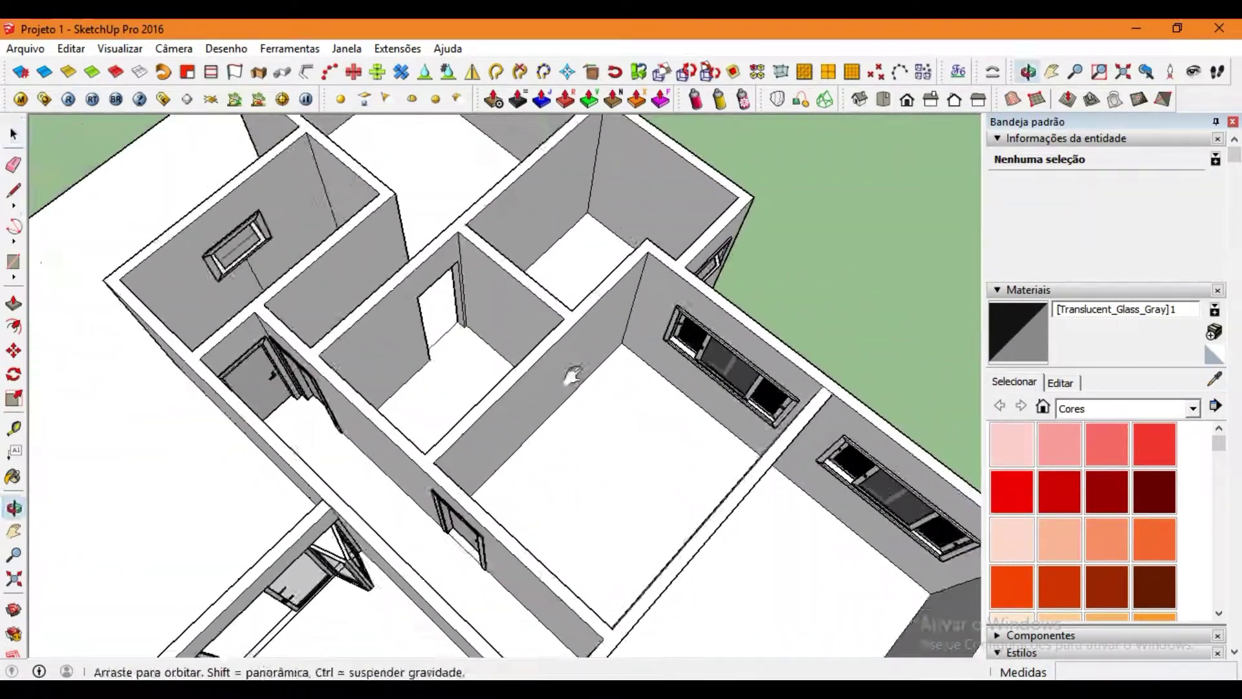
Copy the door with Ctrl+Move into the remaining room opening.
scroll(492, 362, "up", 3)
left_click(311, 304)
scroll(305, 321, "up", 4)
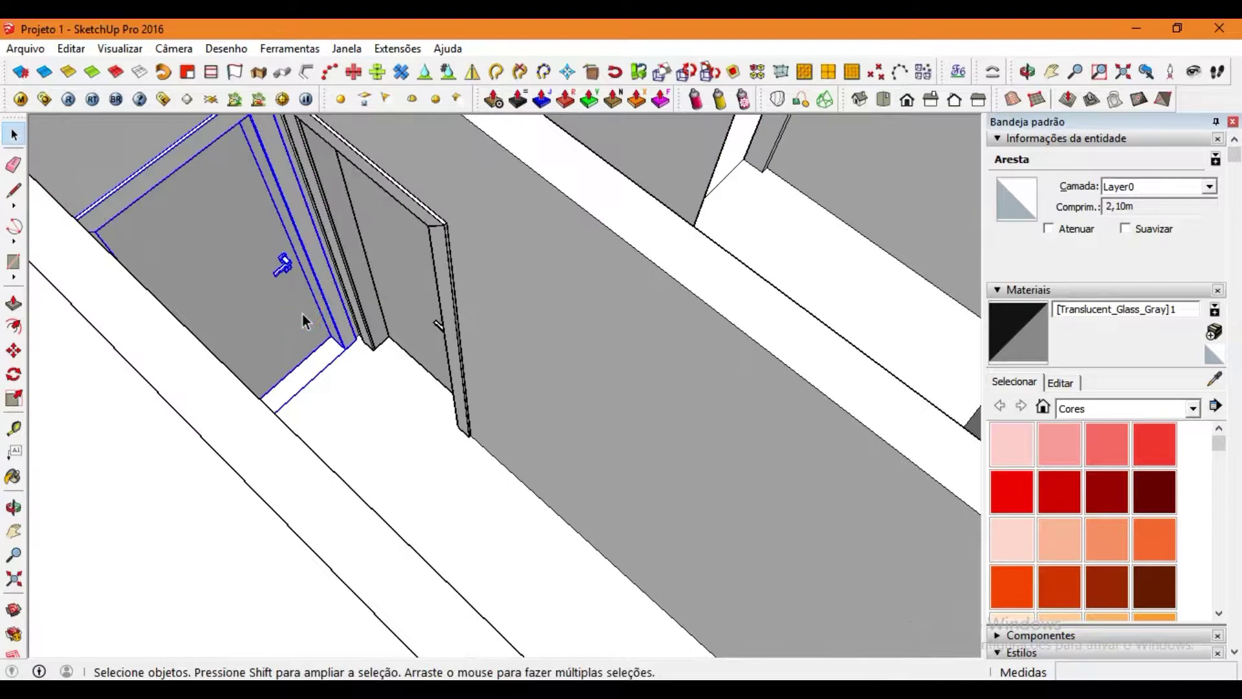
key("ctrl")
left_click(224, 228)
scroll(563, 499, "down", 5)
mouse_move(564, 500)
middle_mouse_down()
mouse_move(727, 402)
mouse_move(695, 582)
mouse_move(741, 516)
mouse_move(480, 358)
middle_mouse_up()
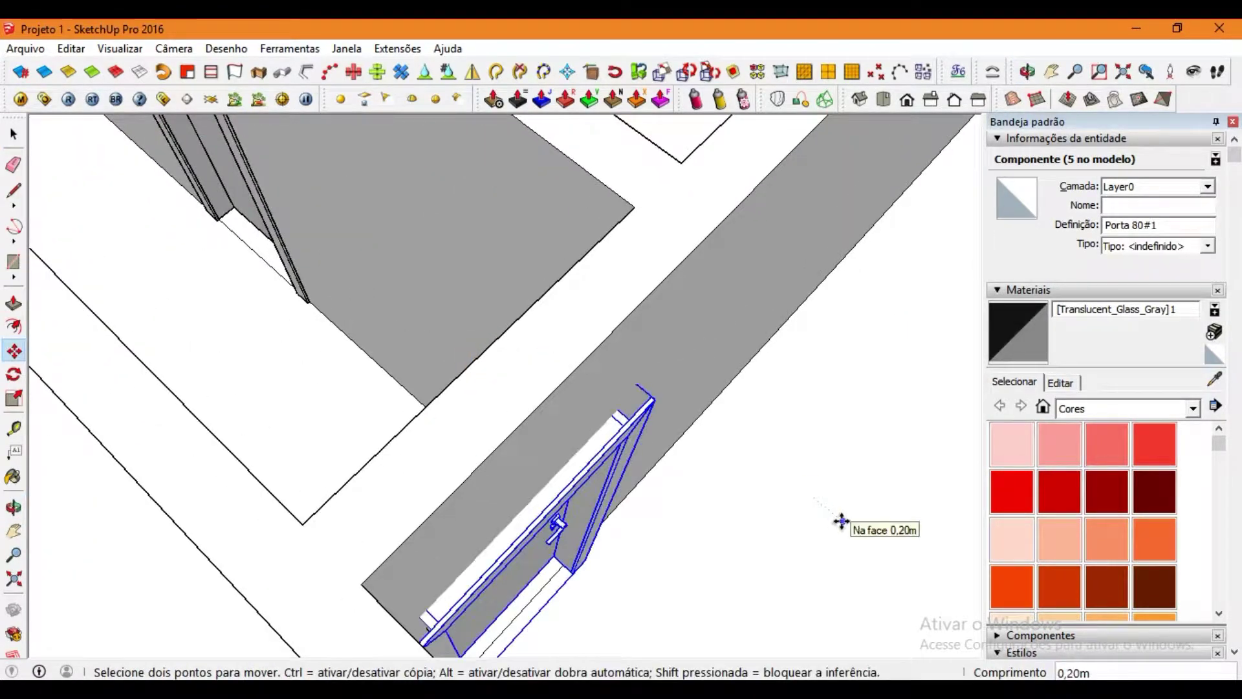
left_click(755, 484)
Push/Pull the face above the door frame out by 0,2.
key("space")
scroll(602, 490, "up", 4)
mouse_move(602, 491)
middle_mouse_down()
mouse_move(347, 369)
mouse_move(334, 234)
mouse_move(388, 230)
middle_mouse_up()
key("p")
left_click(403, 278)
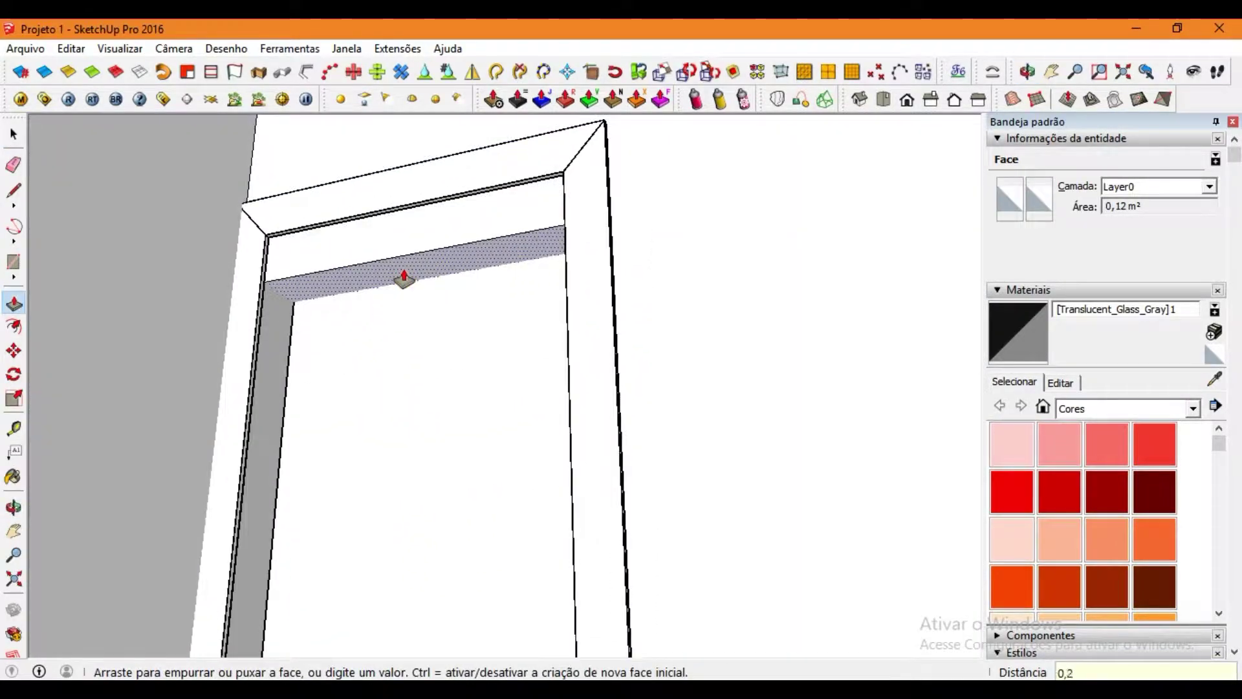
key("Return")
middle_click_drag(403, 279, 488, 494)
Zoom out to the whole house and reselect the door in the room.
key("space")
scroll(489, 494, "down", 5)
scroll(458, 407, "down", 3)
mouse_move(458, 407)
middle_mouse_down()
mouse_move(546, 375)
mouse_move(471, 397)
mouse_move(485, 305)
mouse_move(418, 308)
mouse_move(733, 162)
mouse_move(707, 380)
mouse_move(494, 327)
middle_mouse_up()
left_click(446, 362)
left_click(734, 162)
scroll(493, 327, "up", 3)
Raise the wall strip between the windows and pull its top up into a tall pillar.
left_click(487, 328)
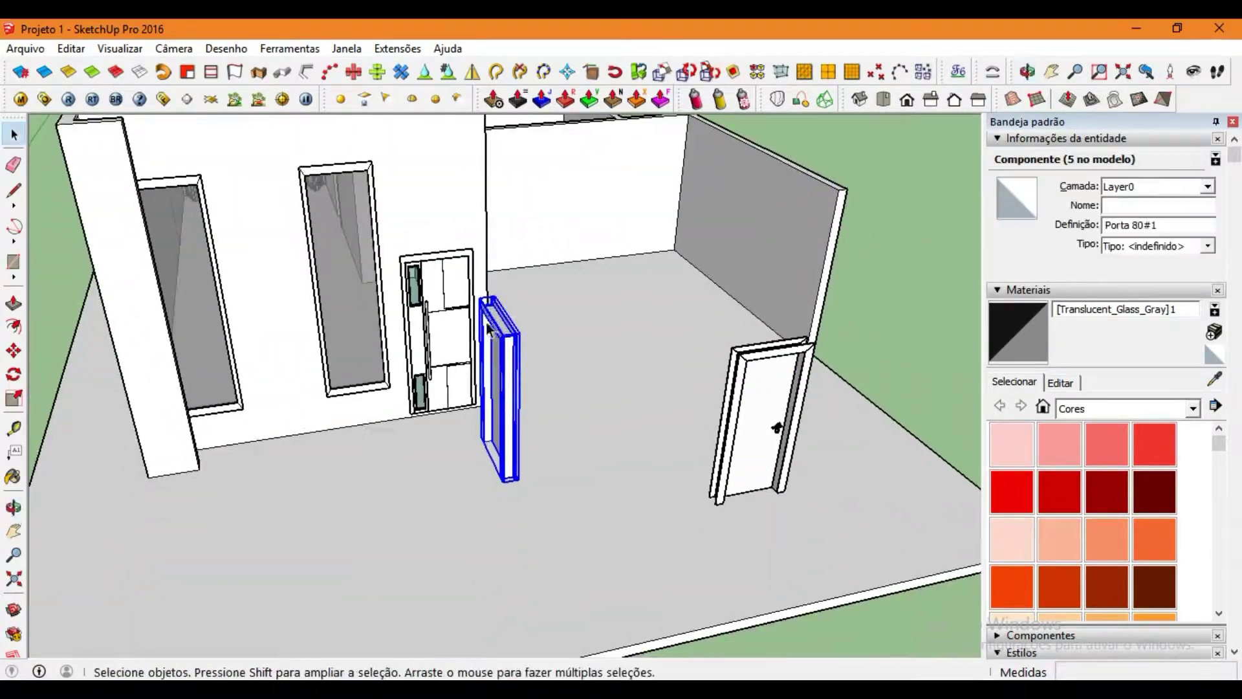
left_click(779, 409)
mouse_move(778, 409)
middle_mouse_down()
mouse_move(444, 397)
mouse_move(521, 552)
middle_mouse_up()
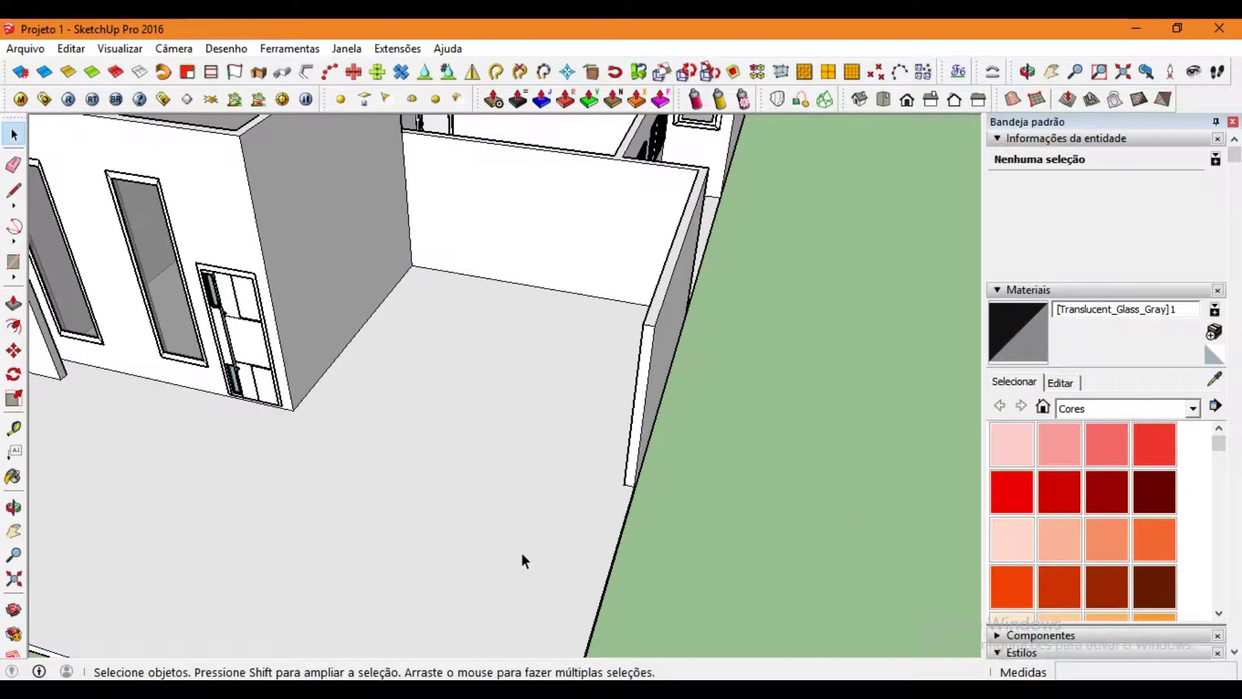
left_click(14, 191)
scroll(246, 381, "up", 5)
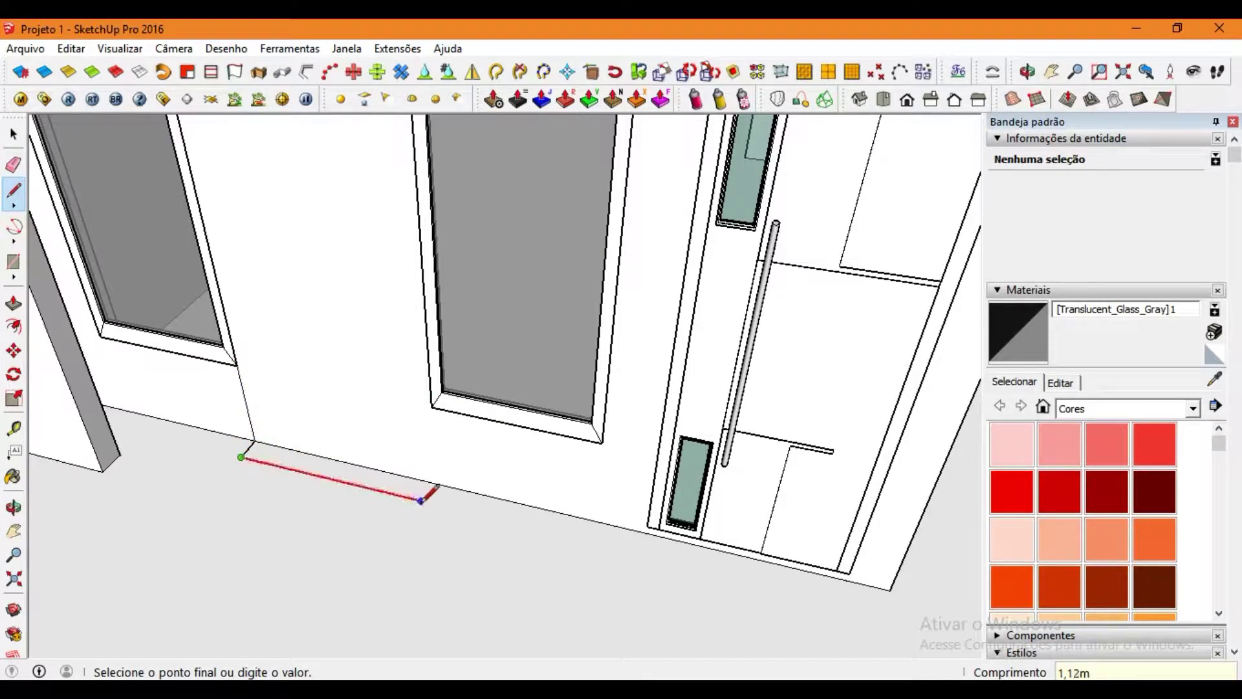
key("p")
scroll(278, 372, "down", 5)
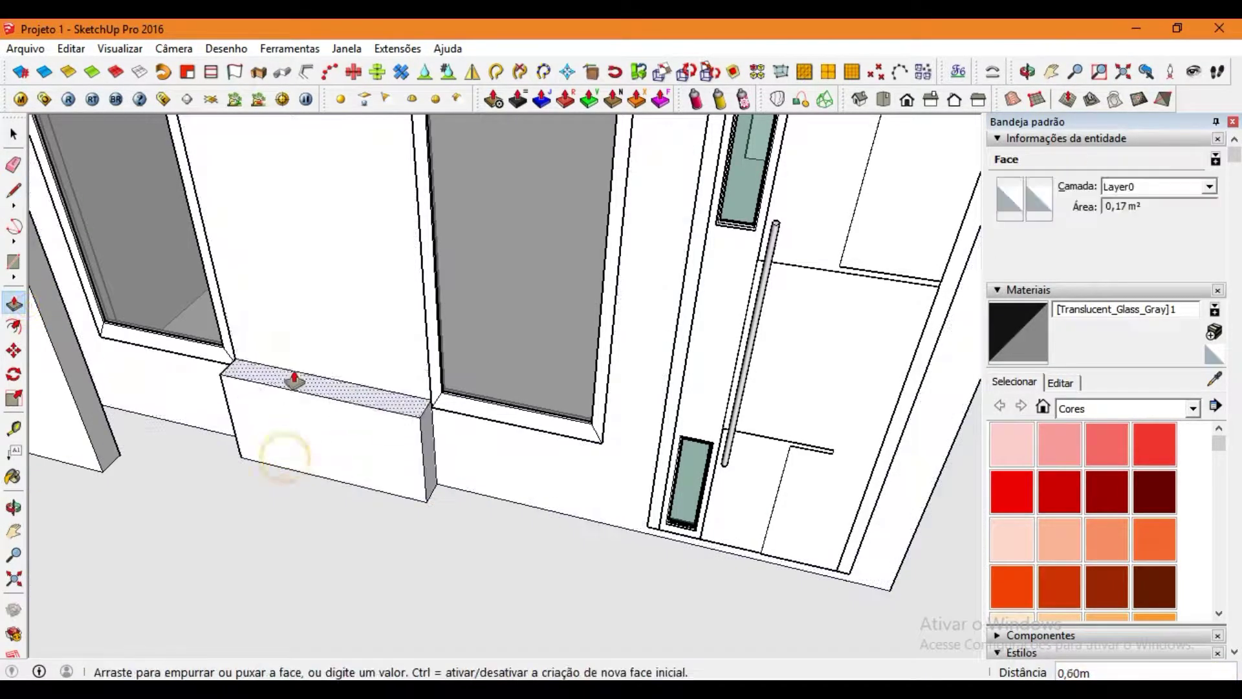
middle_click_drag(278, 372, 377, 338)
left_click(401, 216)
middle_click_drag(402, 216, 392, 177)
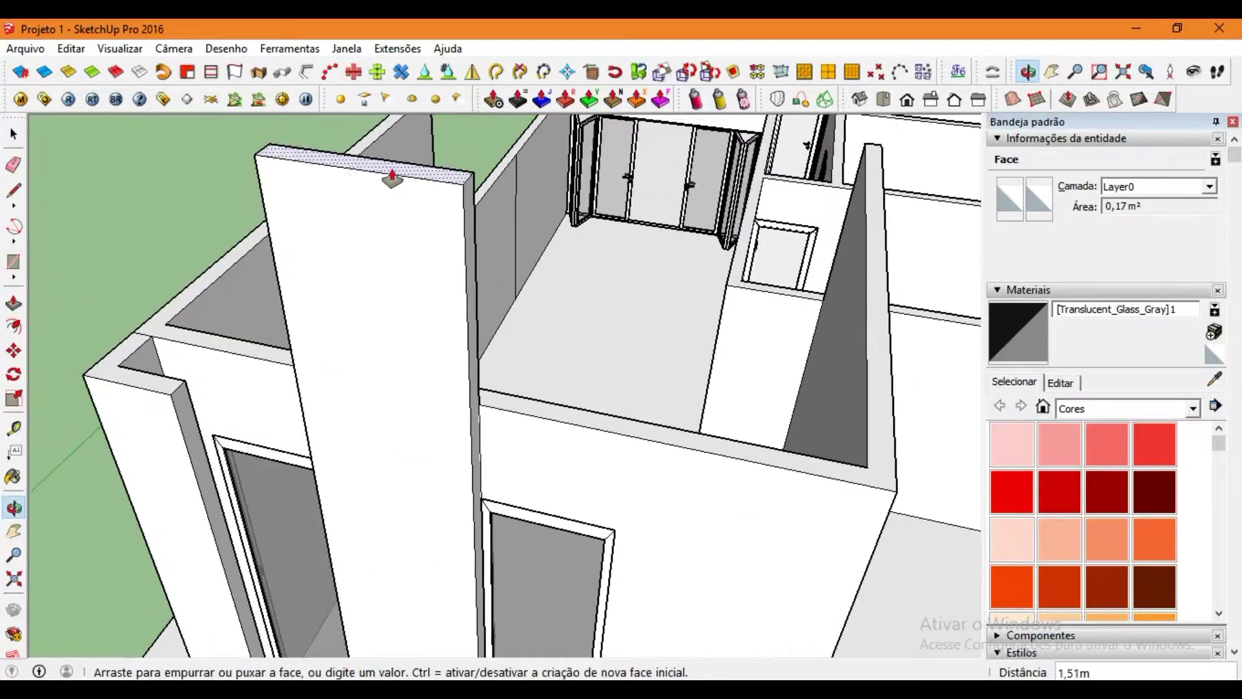
Extrude the new face over the room into a roof slab.
left_click(21, 186)
scroll(360, 311, "down", 3)
scroll(360, 310, "up", 5)
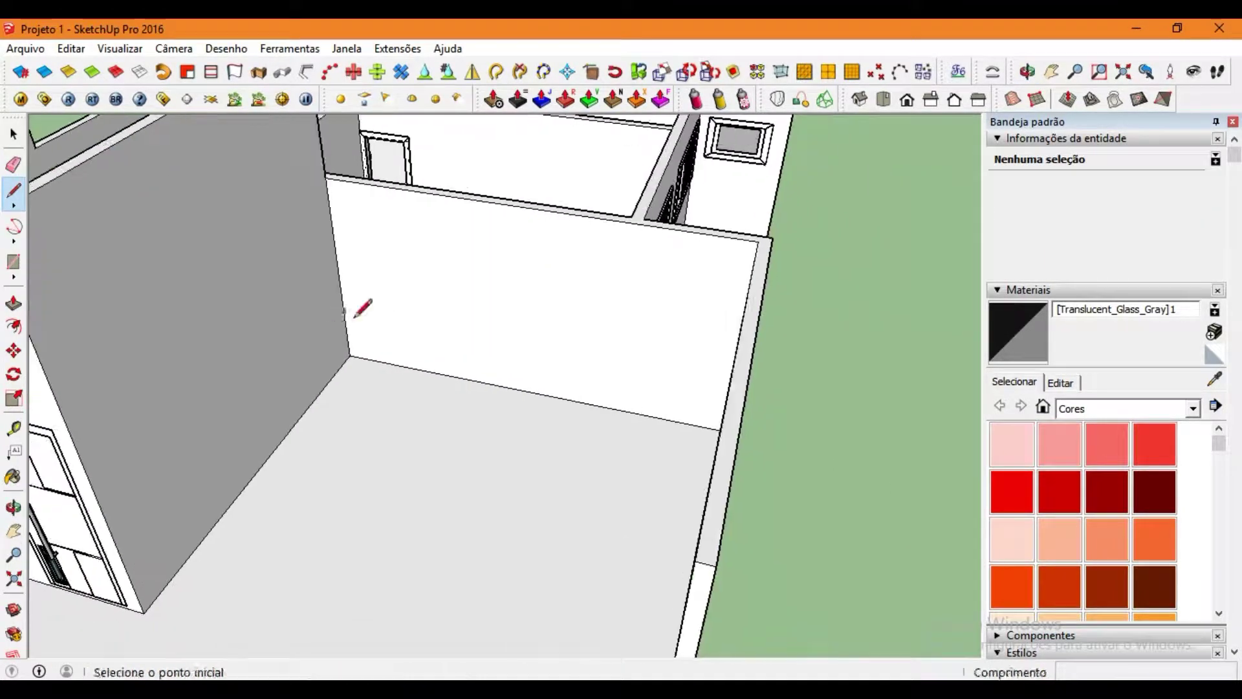
mouse_move(360, 311)
middle_mouse_down()
mouse_move(647, 499)
mouse_move(653, 489)
middle_mouse_up()
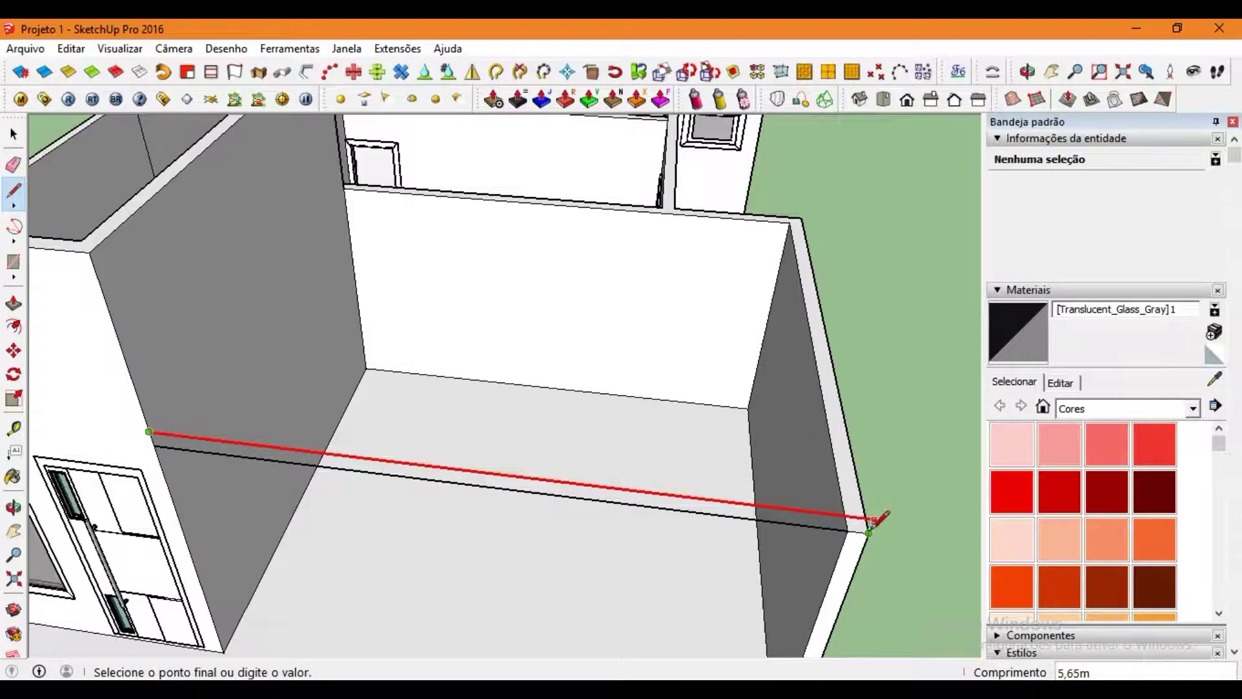
left_click(179, 453)
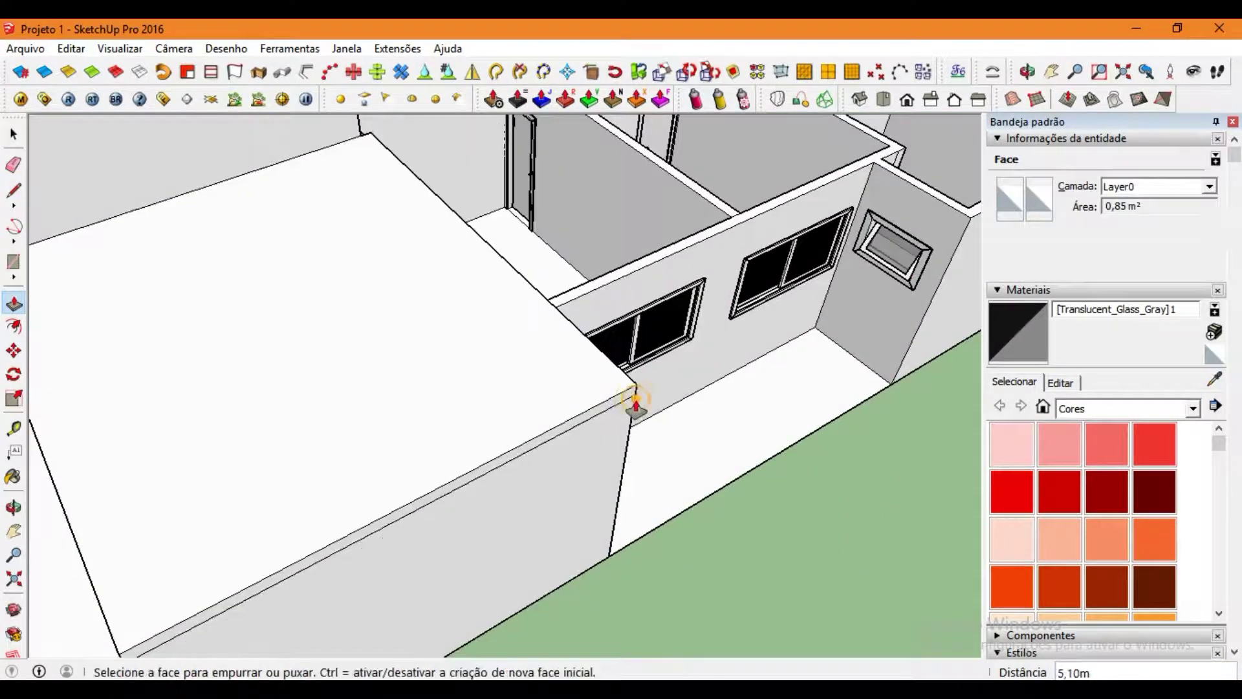
left_click(636, 406)
Draw a line across the wall top and extrude the resulting top face.
left_click(14, 190)
middle_click_drag(664, 303, 403, 388)
scroll(327, 332, "up", 5)
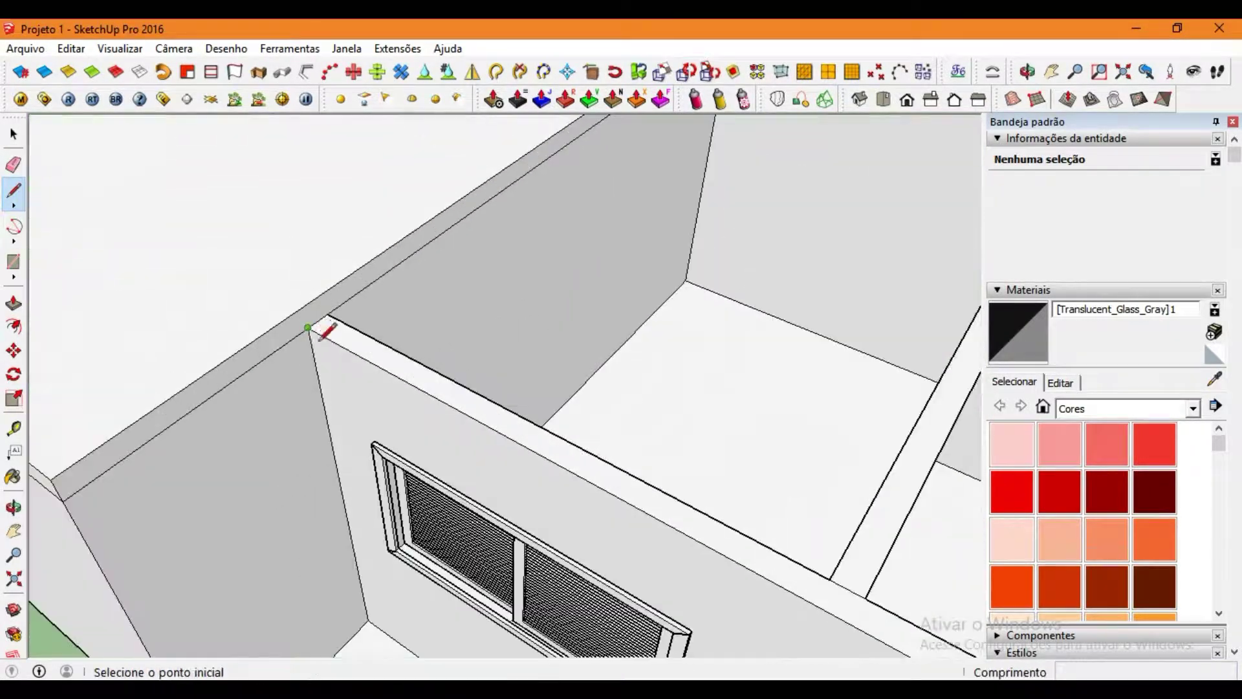
scroll(308, 326, "down", 5)
scroll(300, 296, "up", 5)
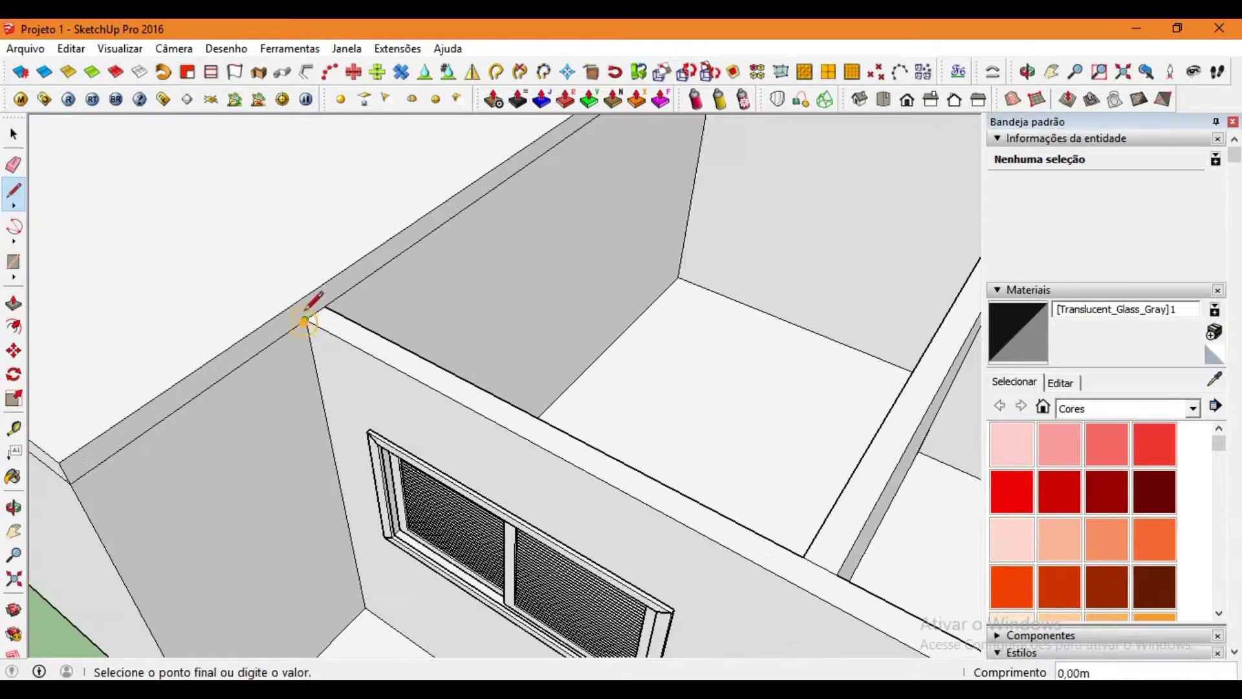
scroll(311, 310, "down", 5)
scroll(249, 263, "up", 5)
left_click(425, 257)
scroll(425, 257, "down", 3)
middle_click_drag(425, 257, 335, 408)
key("p")
left_click(369, 367)
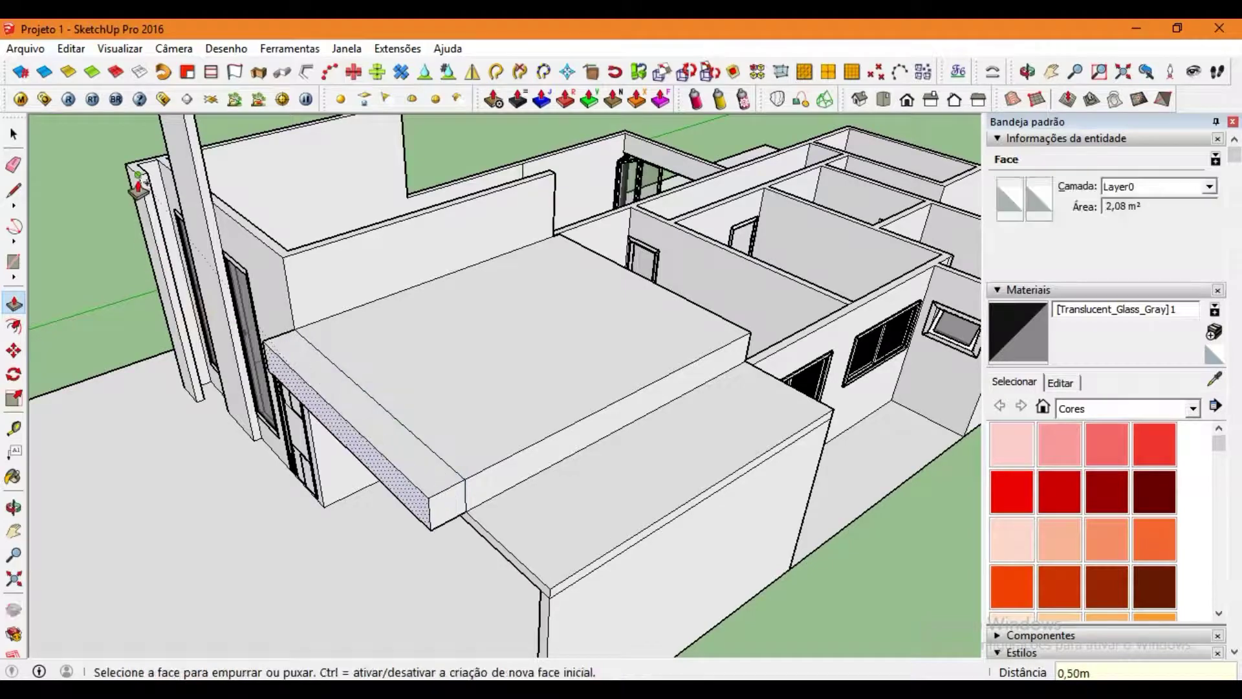
Extend the beam's end face over the front door area.
mouse_move(137, 184)
middle_mouse_down()
mouse_move(574, 289)
mouse_move(615, 286)
middle_mouse_up()
scroll(615, 285, "up", 5)
left_click(673, 284)
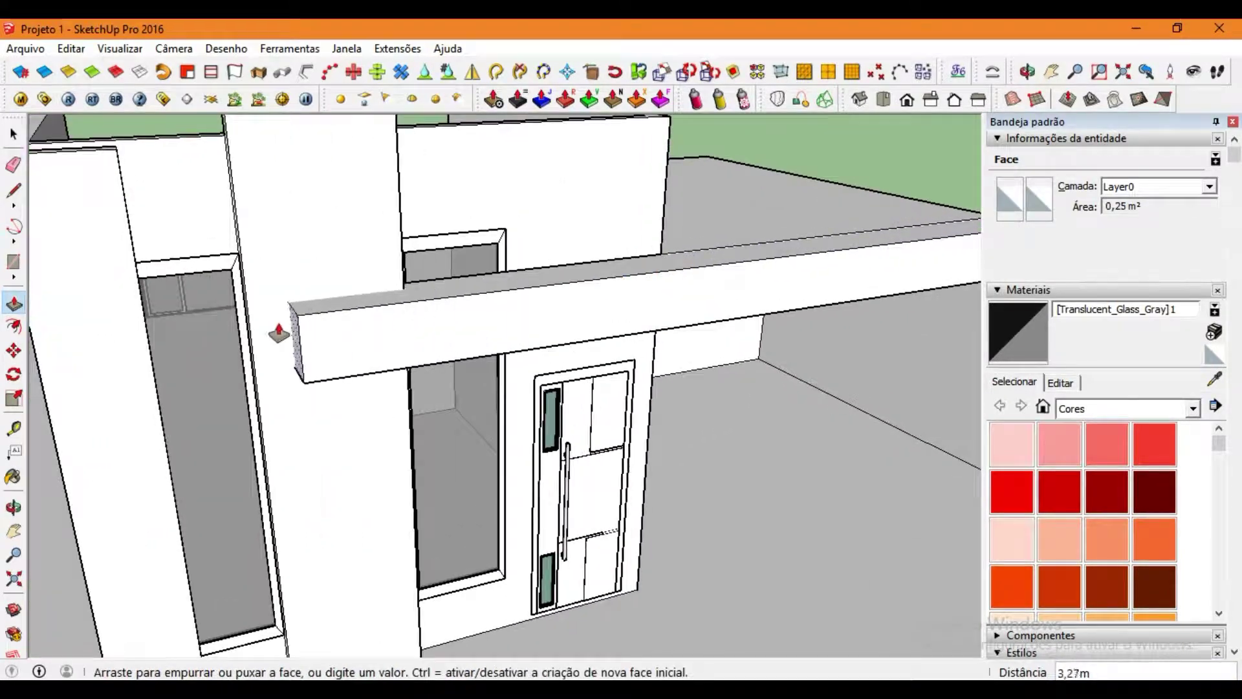
scroll(148, 272, "down", 2)
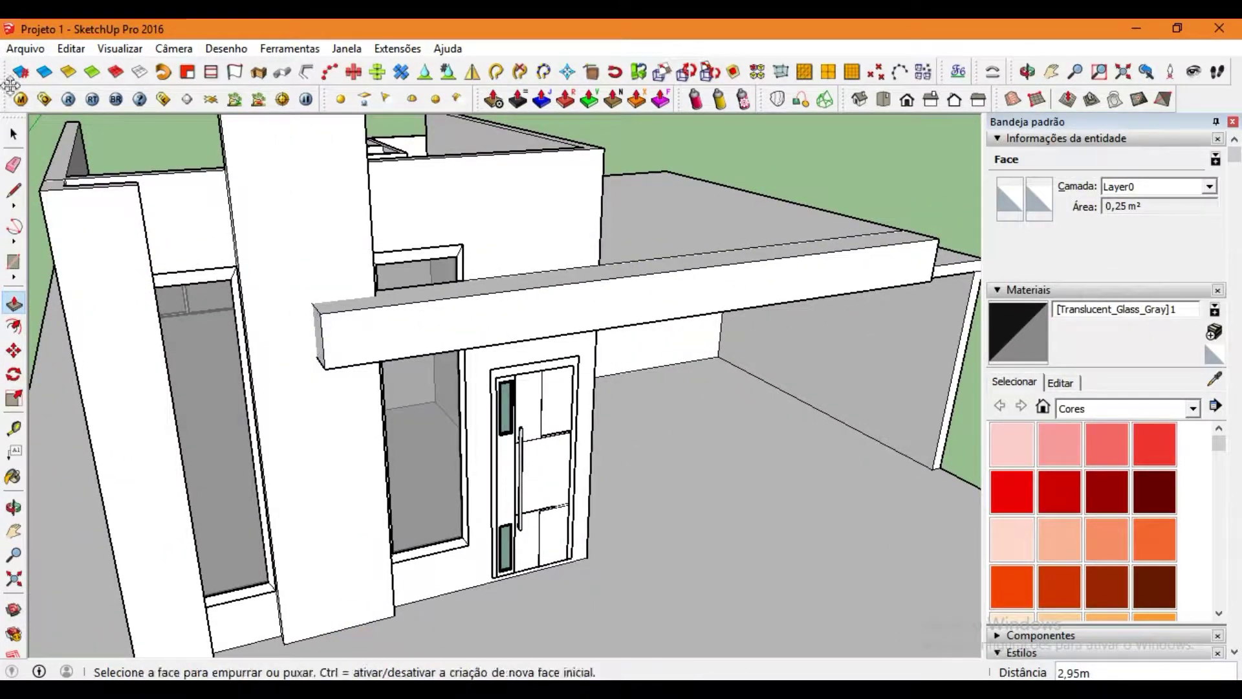
middle_click_drag(161, 235, 91, 184)
key("l")
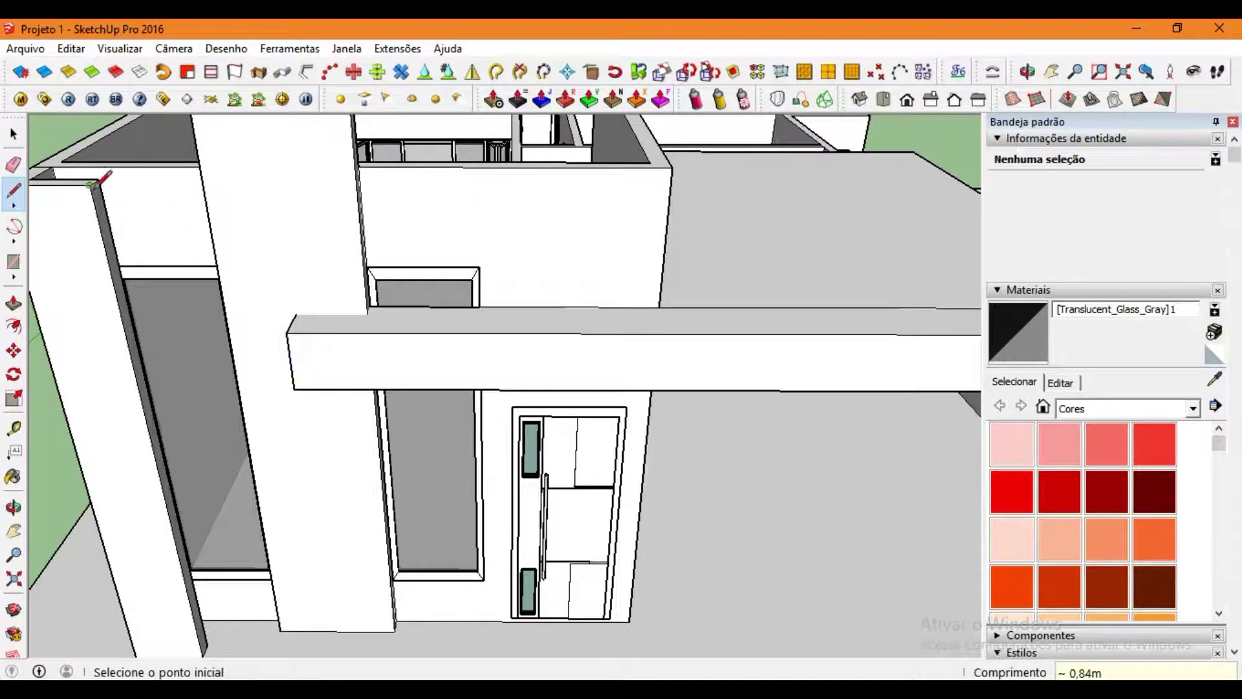
scroll(117, 237, "up", 2)
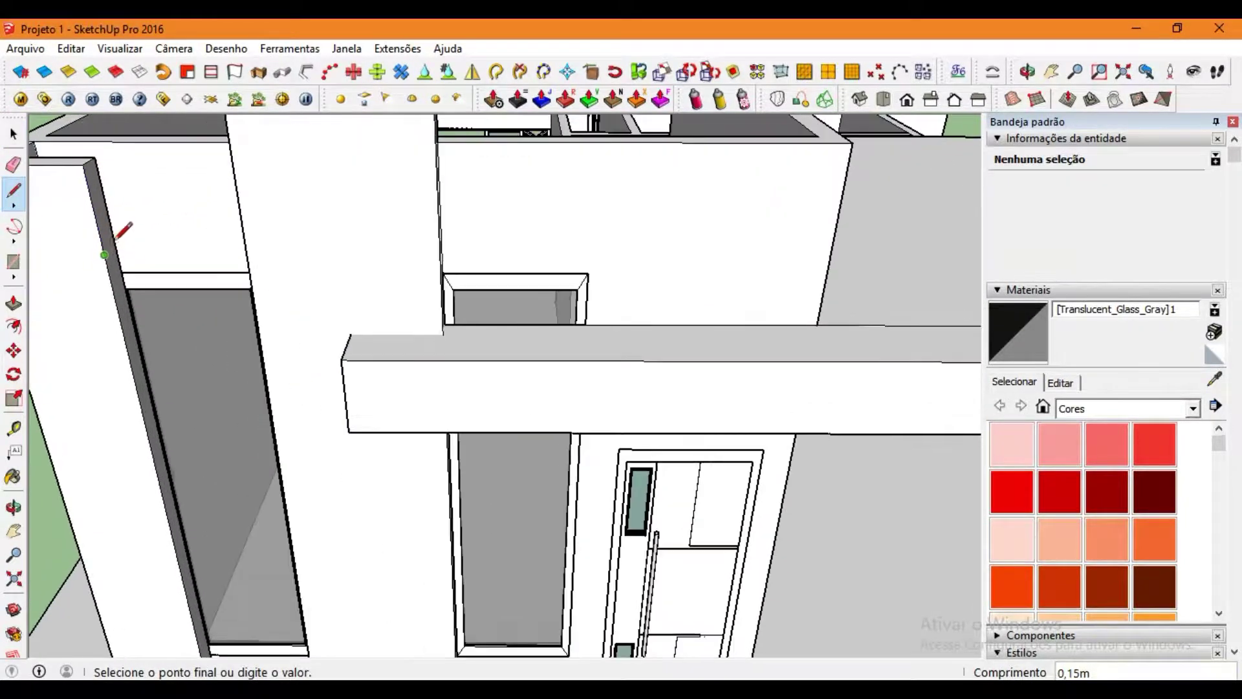
scroll(400, 243, "down", 5)
middle_click_drag(478, 249, 554, 236)
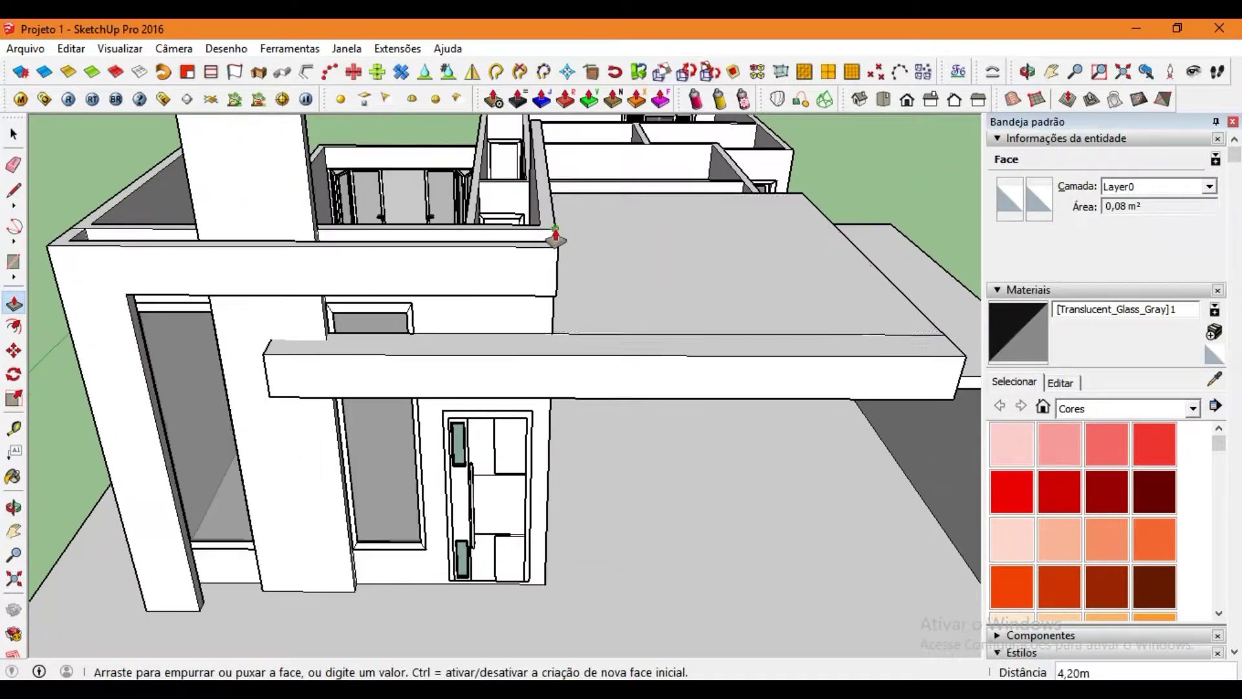
scroll(162, 318, "up", 3)
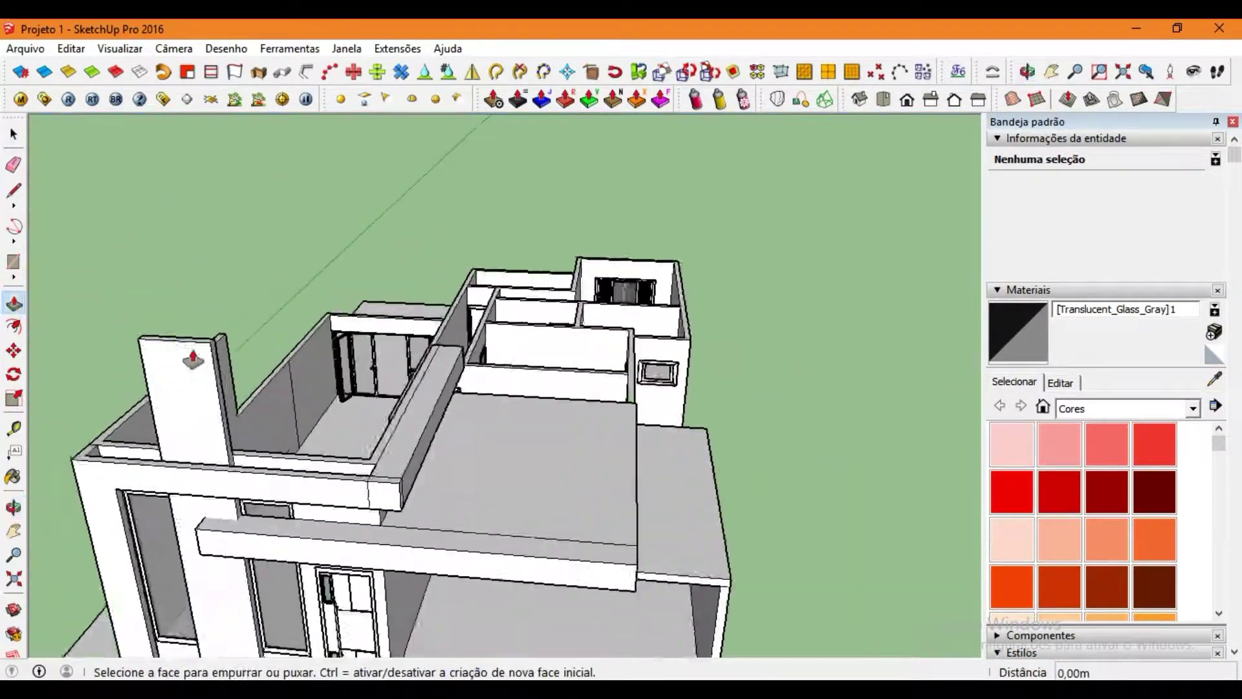
Push the pillar's top face back down.
left_click_drag(193, 360, 256, 523)
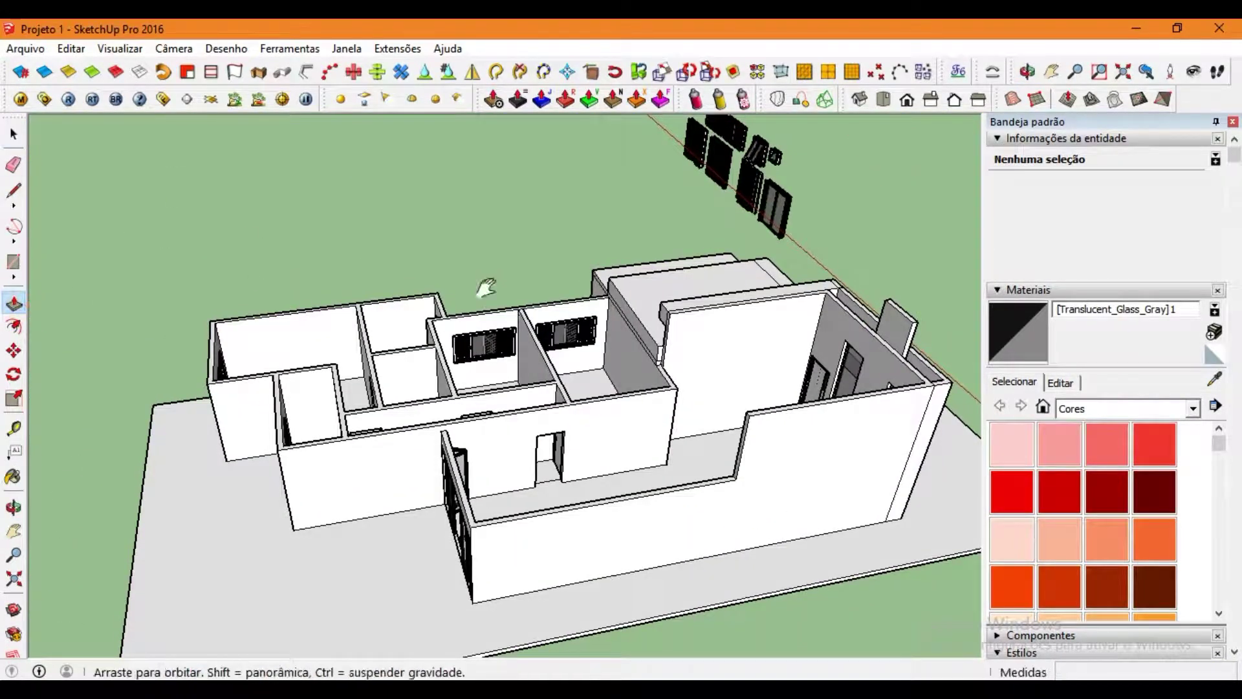
key("l")
scroll(554, 328, "up", 5)
scroll(555, 333, "up", 3)
scroll(535, 349, "up", 2)
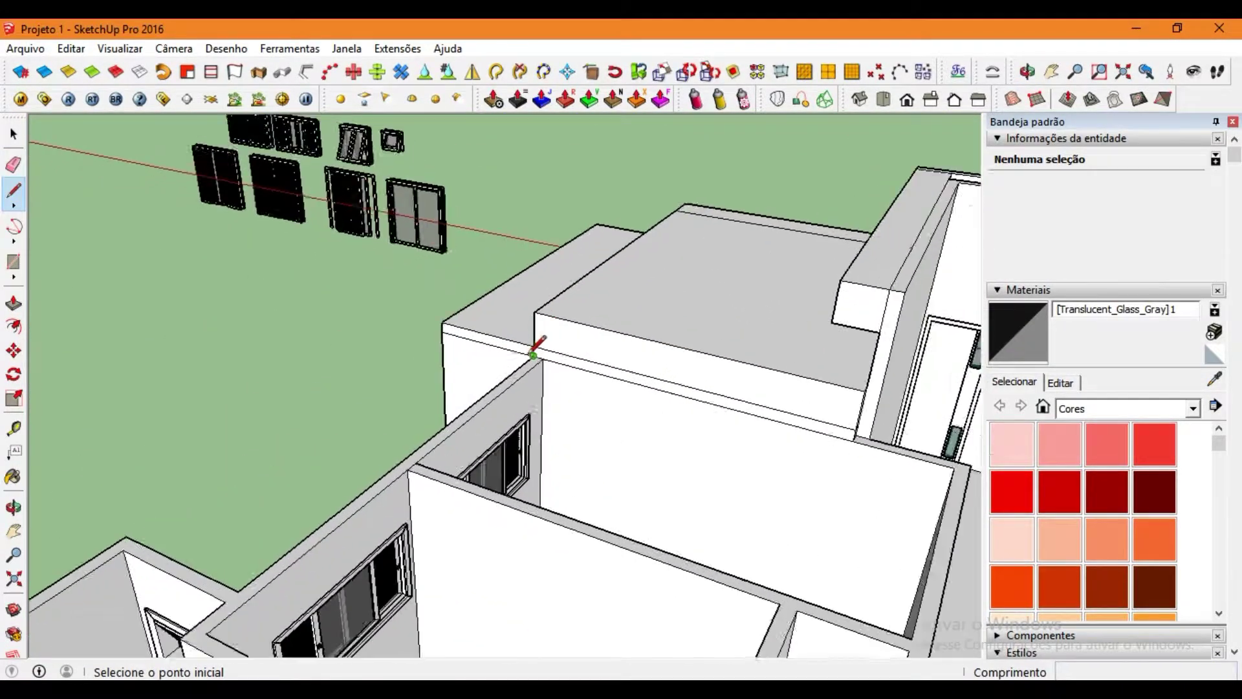
Pull a wall top face up by 5 to raise the wall.
key("p")
left_click_drag(646, 380, 186, 640)
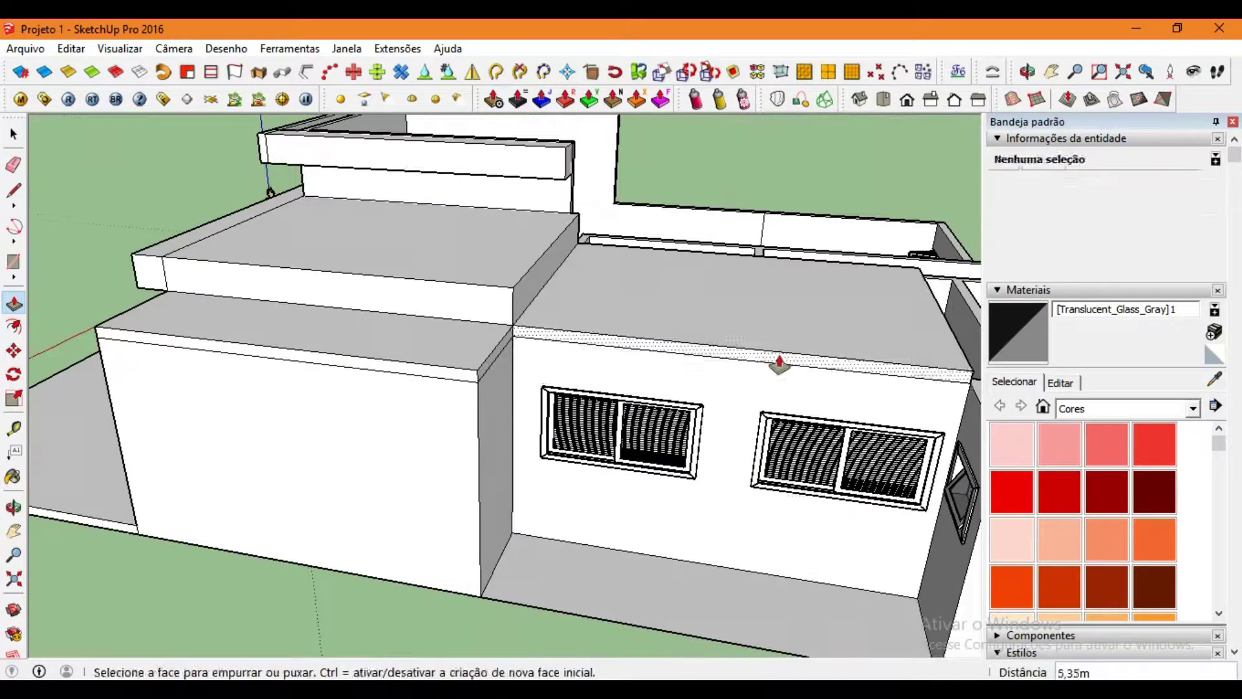
left_click(771, 368)
mouse_move(771, 379)
middle_mouse_down()
mouse_move(204, 493)
mouse_move(598, 492)
mouse_move(629, 393)
middle_mouse_up()
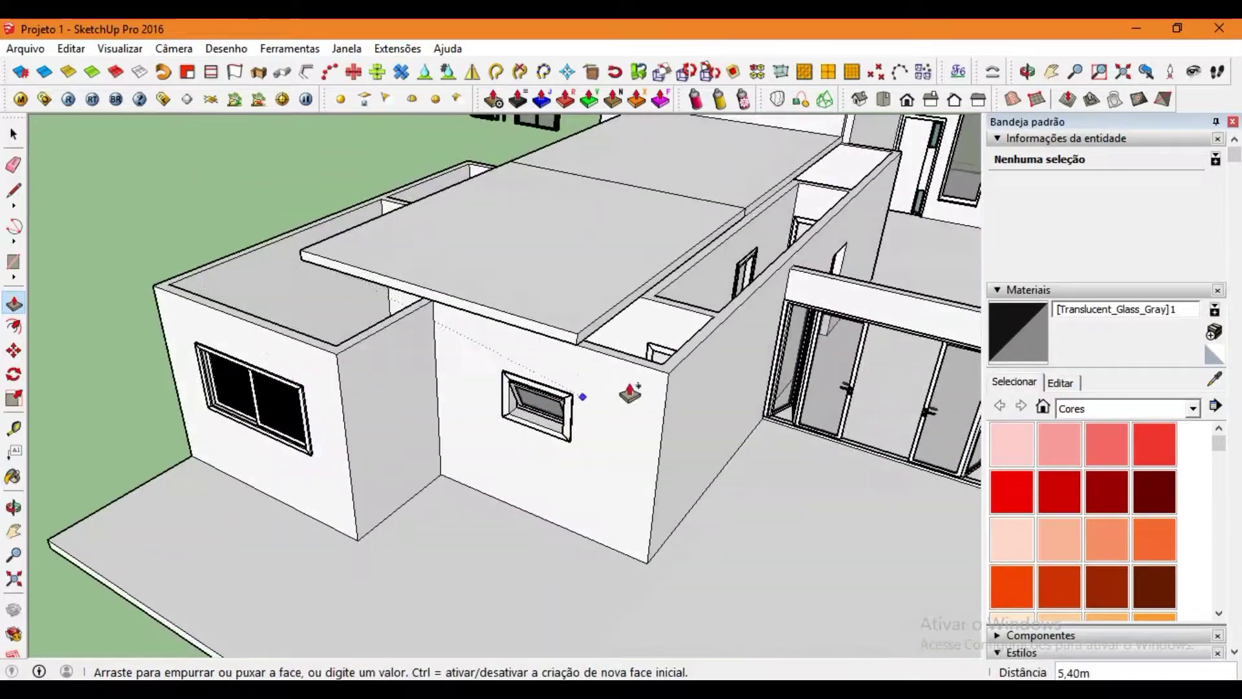
mouse_move(493, 320)
middle_mouse_down()
mouse_move(502, 311)
mouse_move(401, 341)
mouse_move(390, 388)
mouse_move(344, 386)
mouse_move(696, 380)
middle_mouse_up()
type("5")
key("Return")
scroll(647, 393, "down", 3)
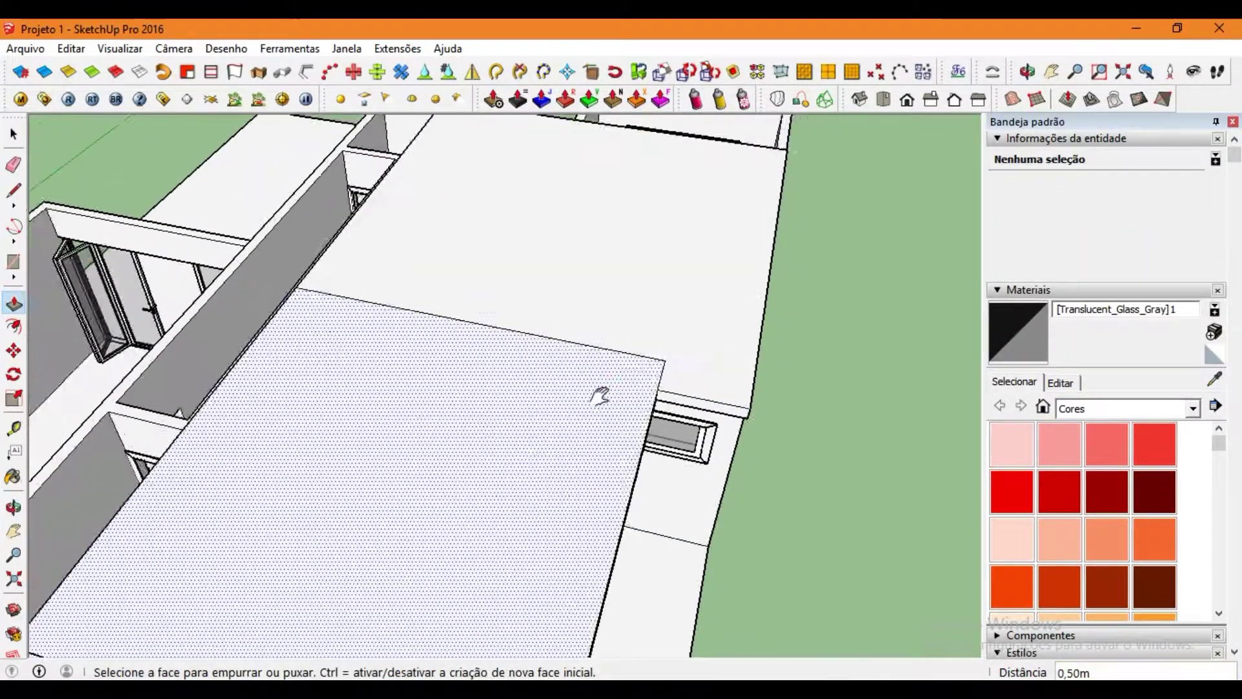
mouse_move(596, 394)
middle_mouse_down()
mouse_move(436, 508)
mouse_move(696, 462)
middle_mouse_up()
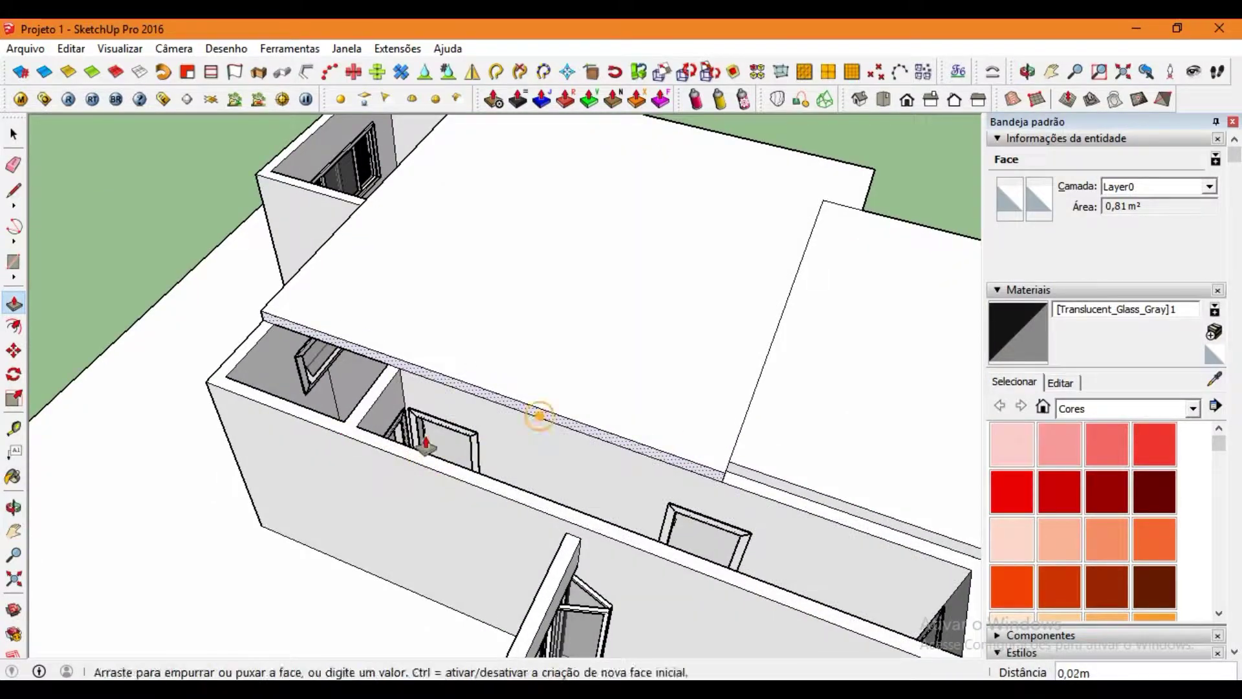
mouse_move(426, 446)
middle_mouse_down()
mouse_move(821, 407)
mouse_move(453, 362)
middle_mouse_up()
scroll(325, 352, "up", 3)
Draw a line on the roof edge and pull up the strip along it.
key("l")
left_click(326, 353)
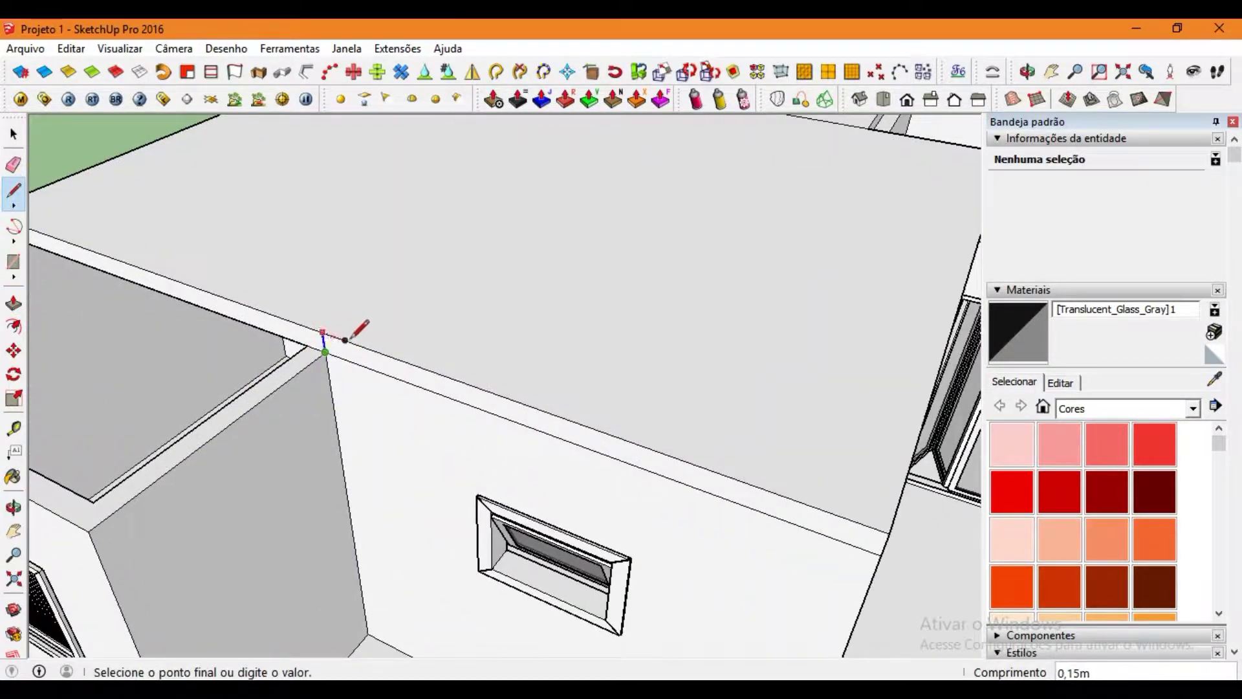
key("p")
left_click(325, 349)
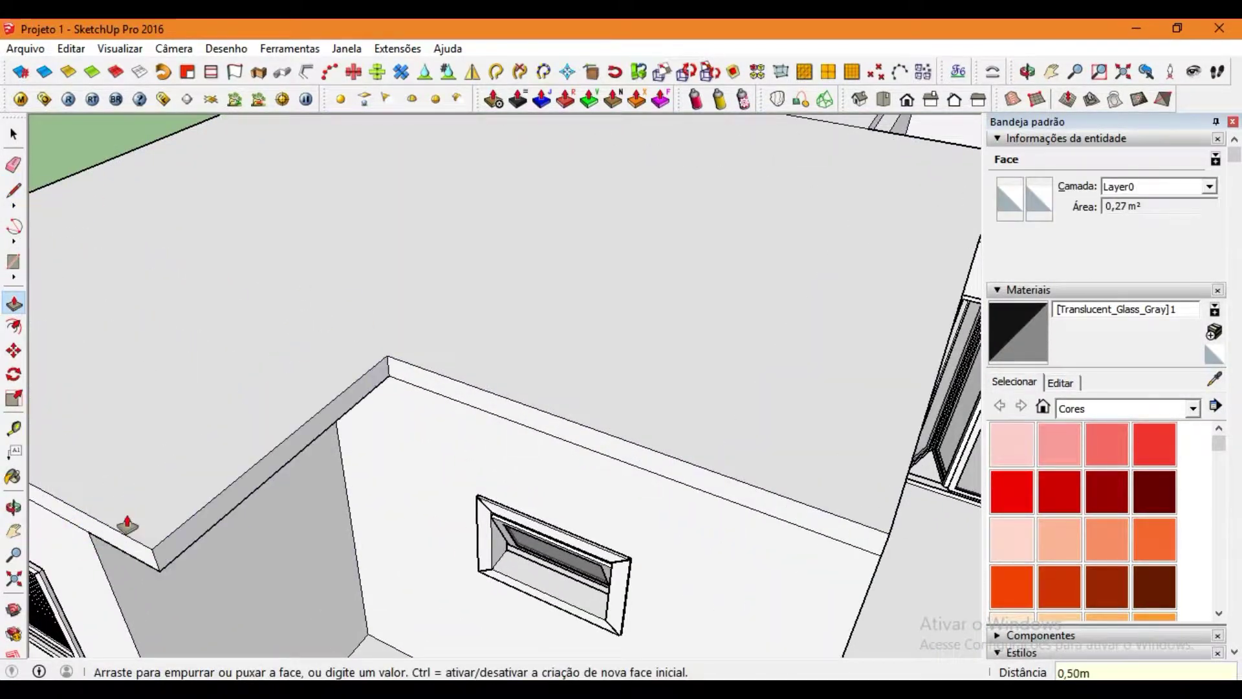
scroll(440, 407, "down", 3)
mouse_move(439, 411)
middle_mouse_down()
mouse_move(602, 353)
mouse_move(202, 322)
mouse_move(354, 288)
mouse_move(476, 429)
mouse_move(458, 251)
middle_mouse_up()
left_click(594, 356)
left_click(14, 191)
scroll(41, 227, "down", 5)
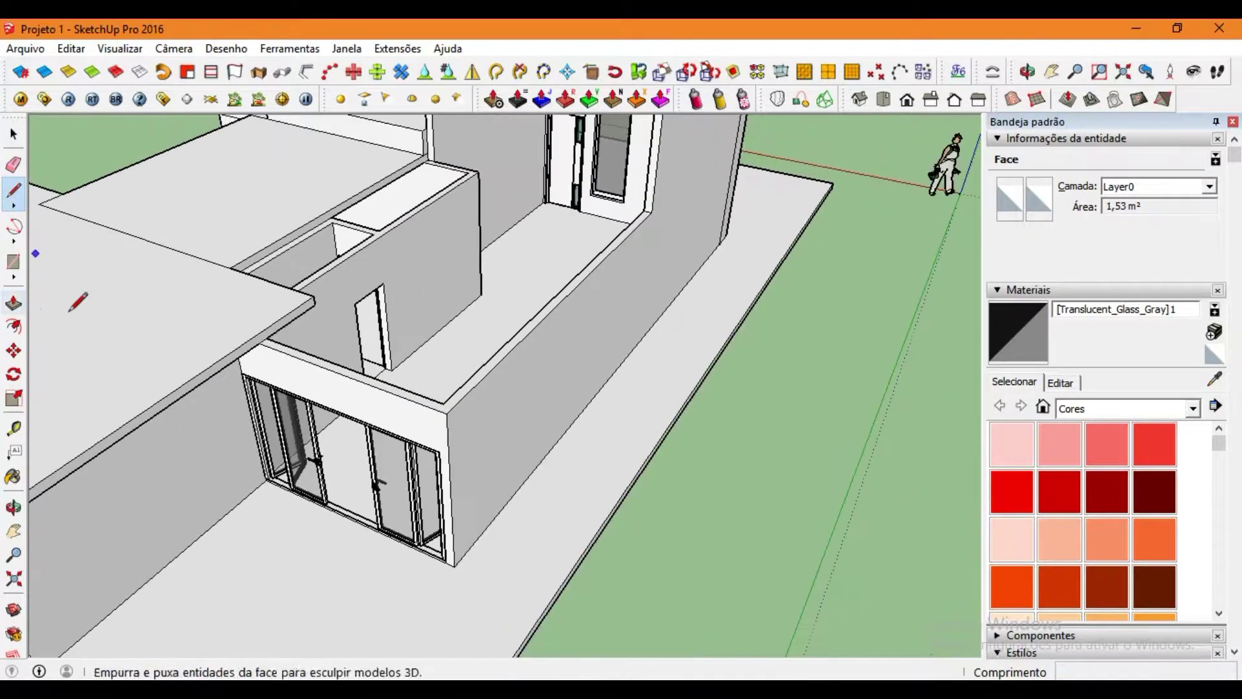
scroll(40, 227, "up", 2)
Extend the roof slab's edge faces outward toward the doors, by 3,05 m.
left_click_drag(370, 331, 614, 319)
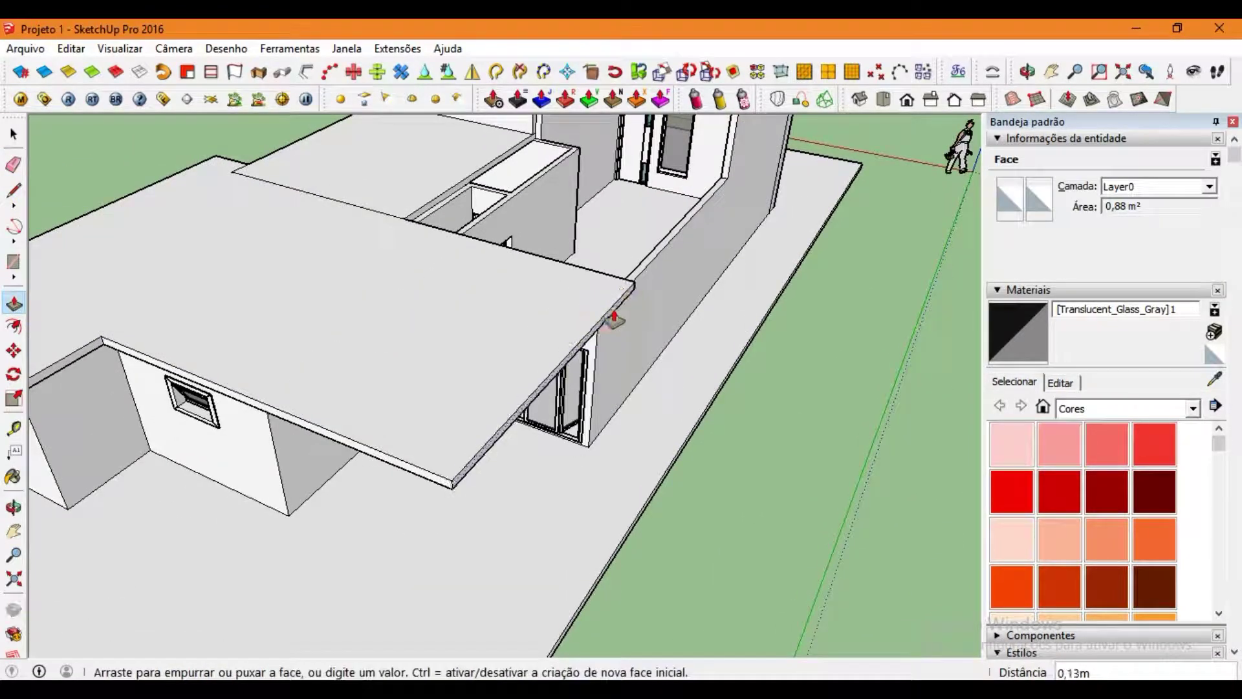
middle_click_drag(629, 309, 610, 321)
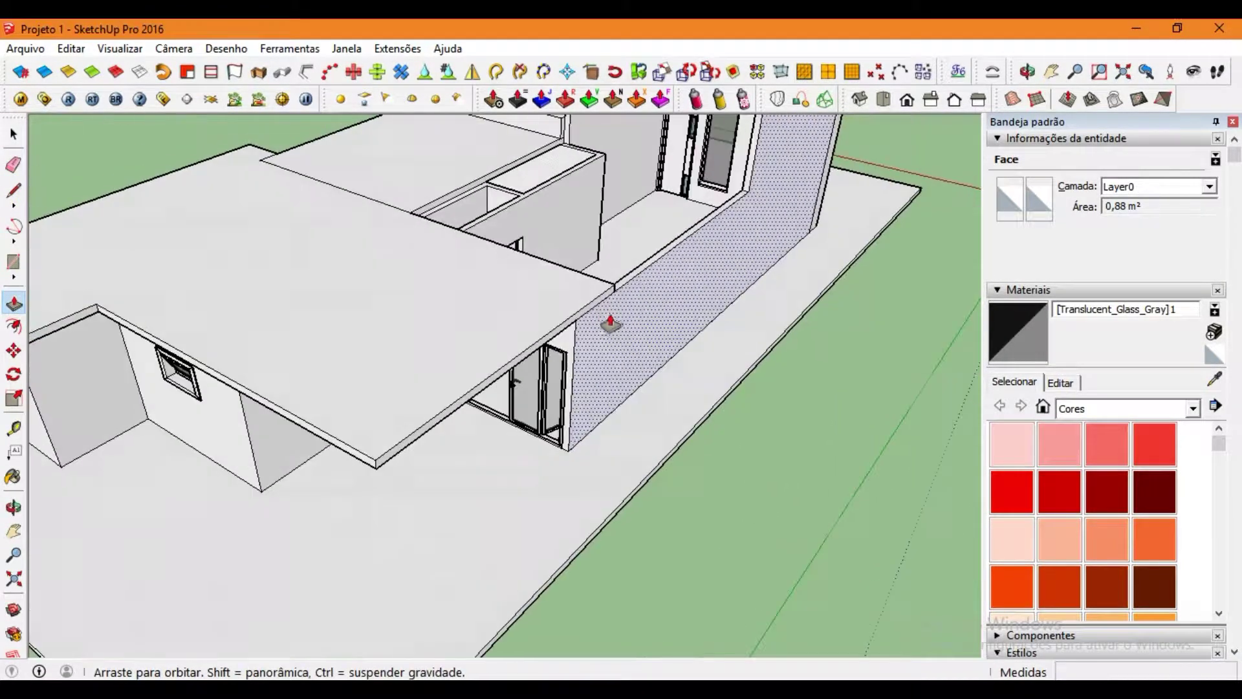
type("0,5")
left_click(602, 304)
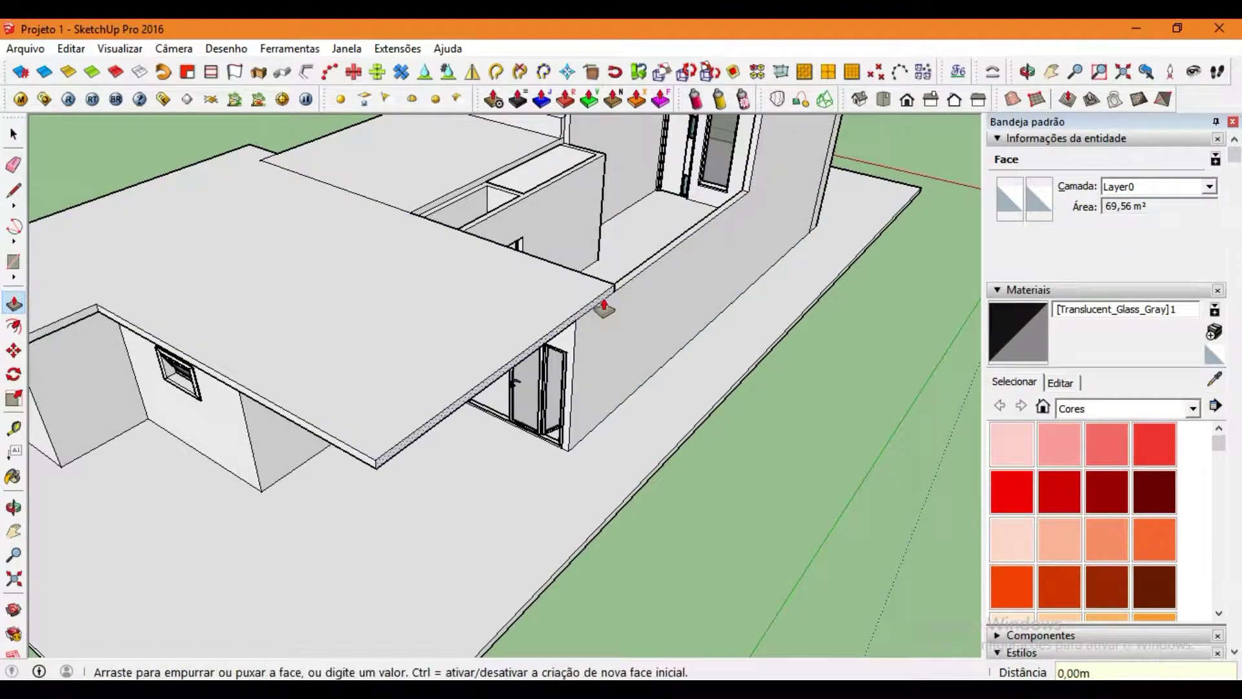
middle_click_drag(614, 317, 472, 270)
left_click(472, 269)
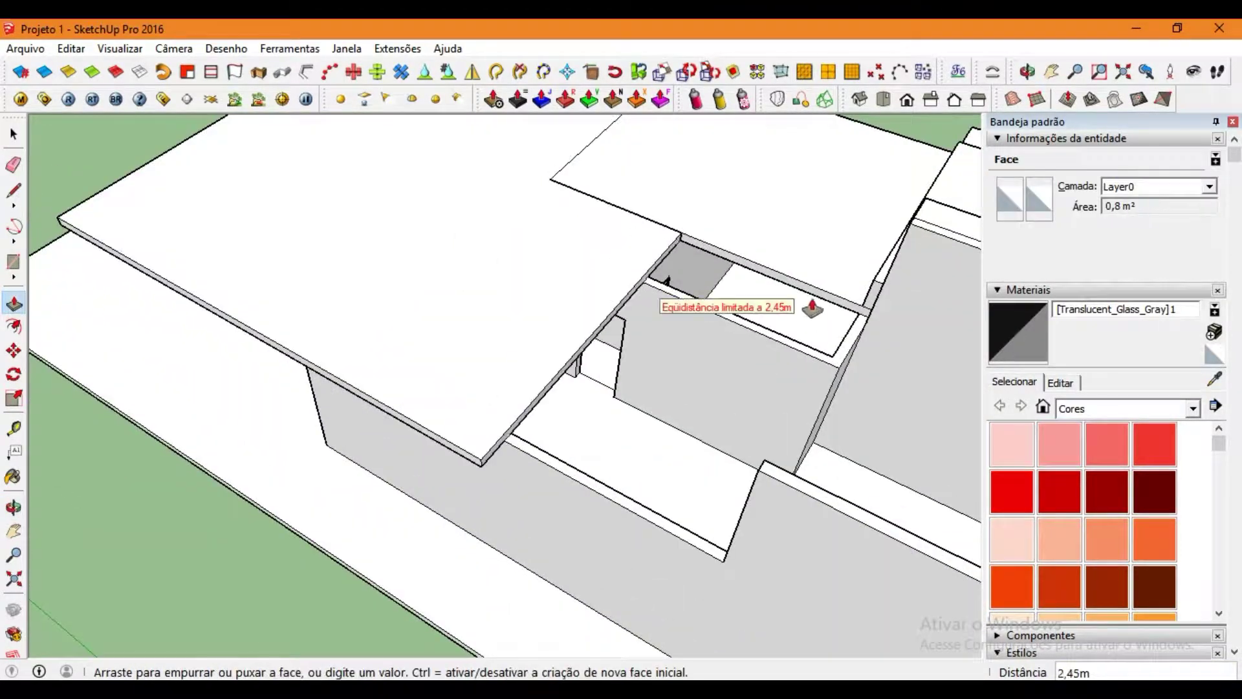
left_click(644, 291)
left_click(554, 495)
left_click(537, 446)
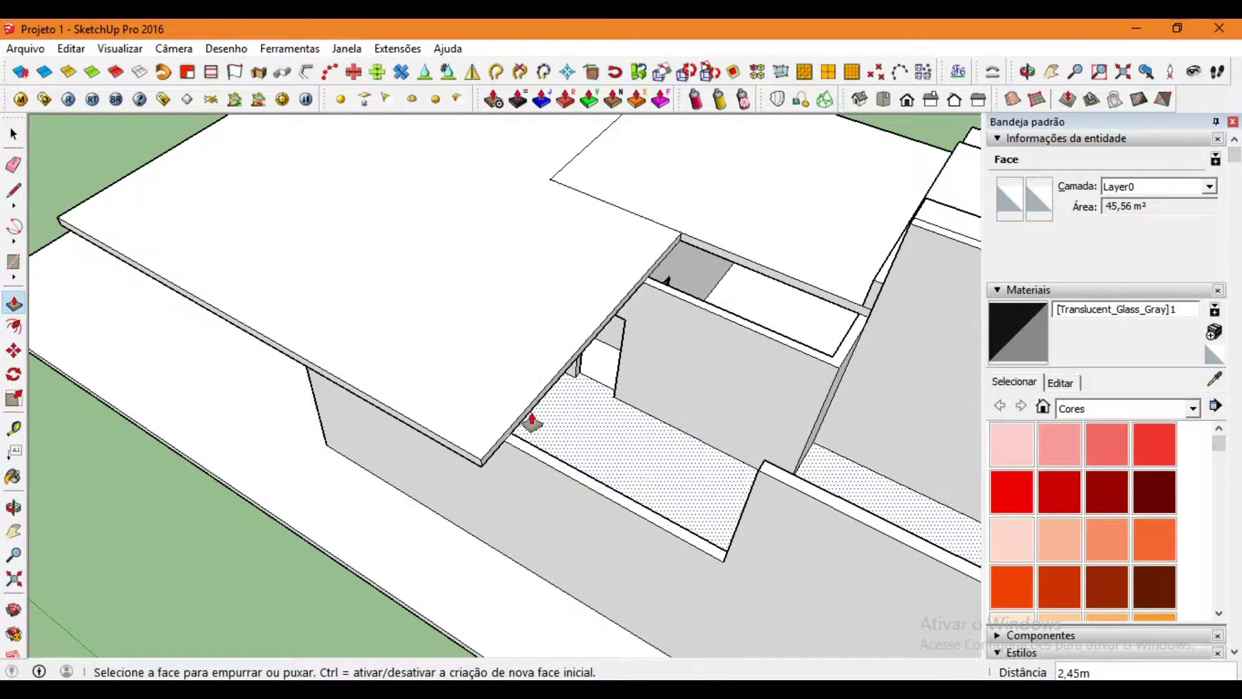
left_click(527, 421)
left_click(751, 491)
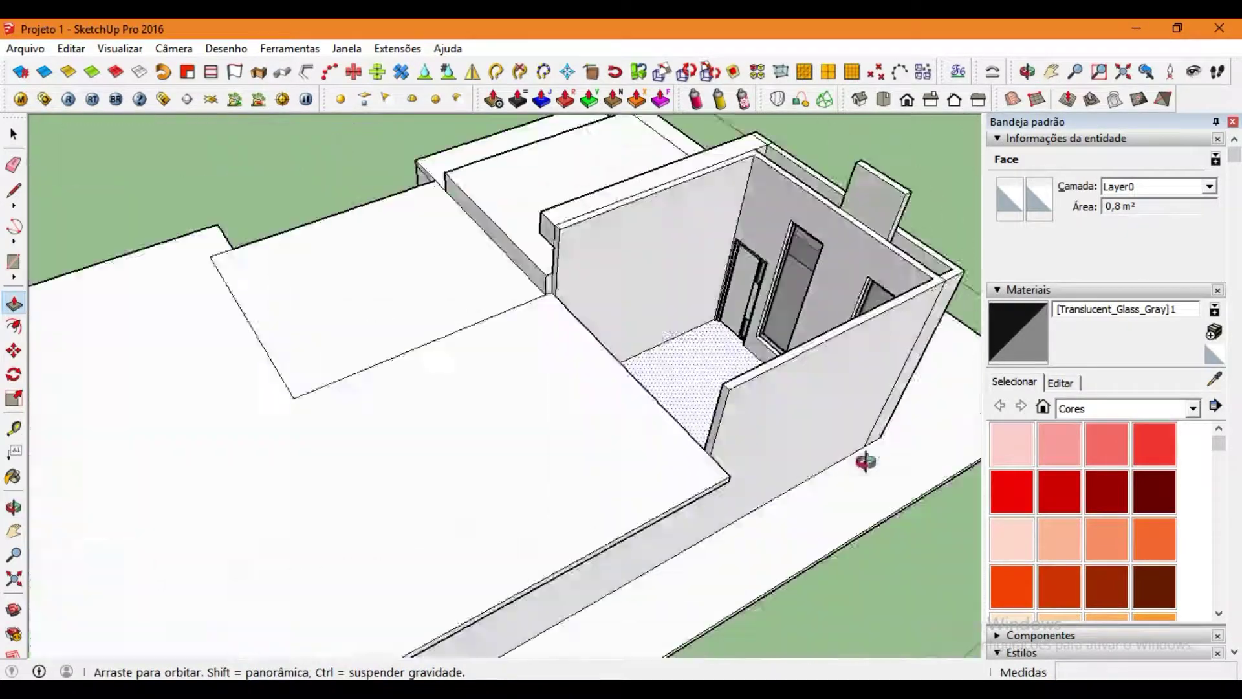
Widen the slab by pulling its narrow edge out 0,15 m.
middle_click_drag(751, 491, 327, 258)
scroll(415, 325, "up", 5)
left_click(404, 321)
left_click(344, 269)
left_click(375, 325)
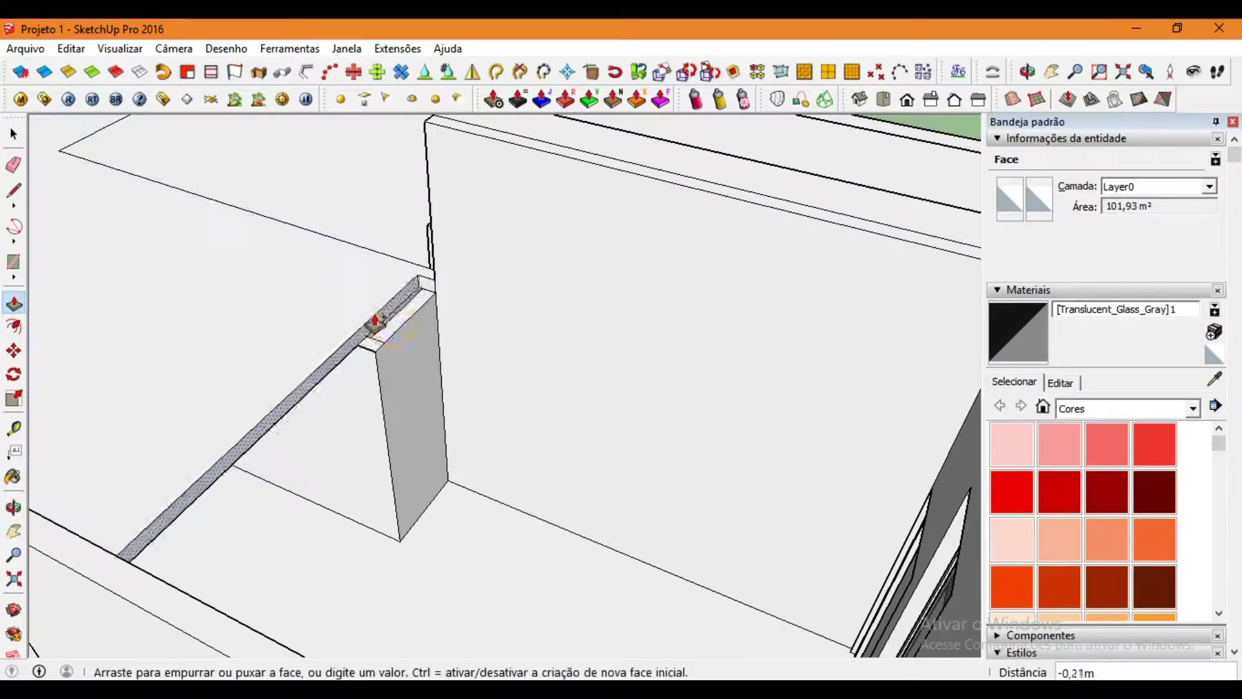
type("0,")
key("Return")
middle_click_drag(483, 144, 755, 255)
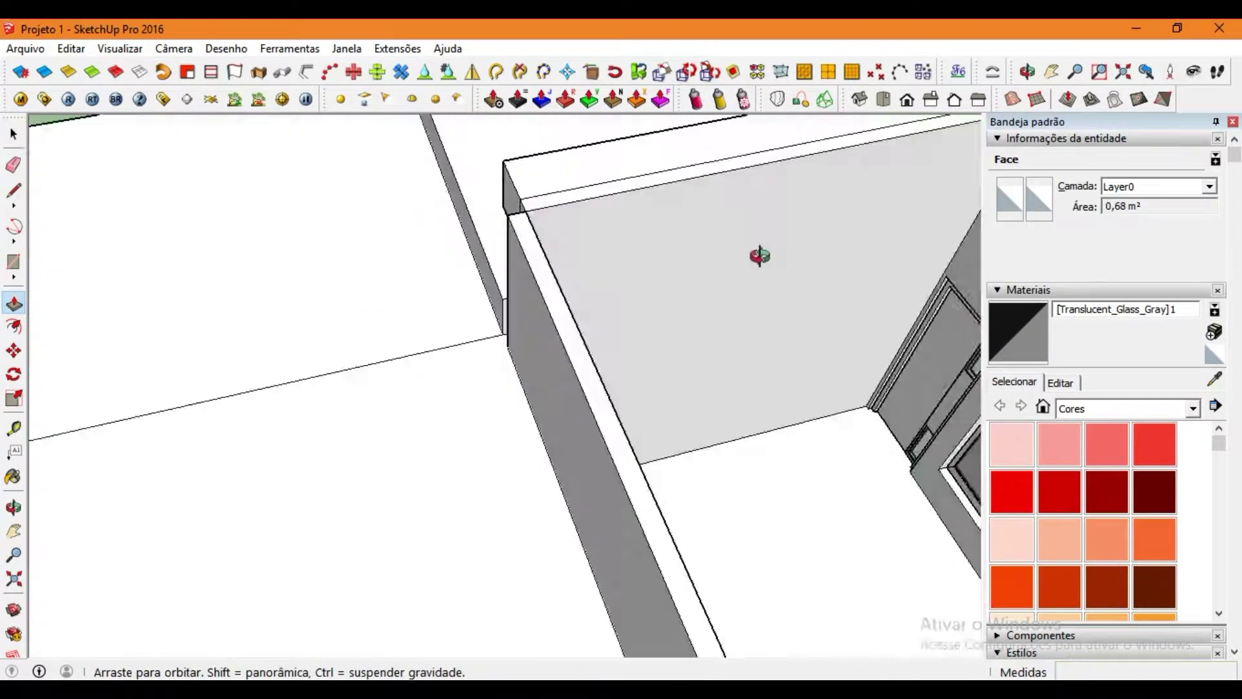
middle_click_drag(593, 139, 583, 319)
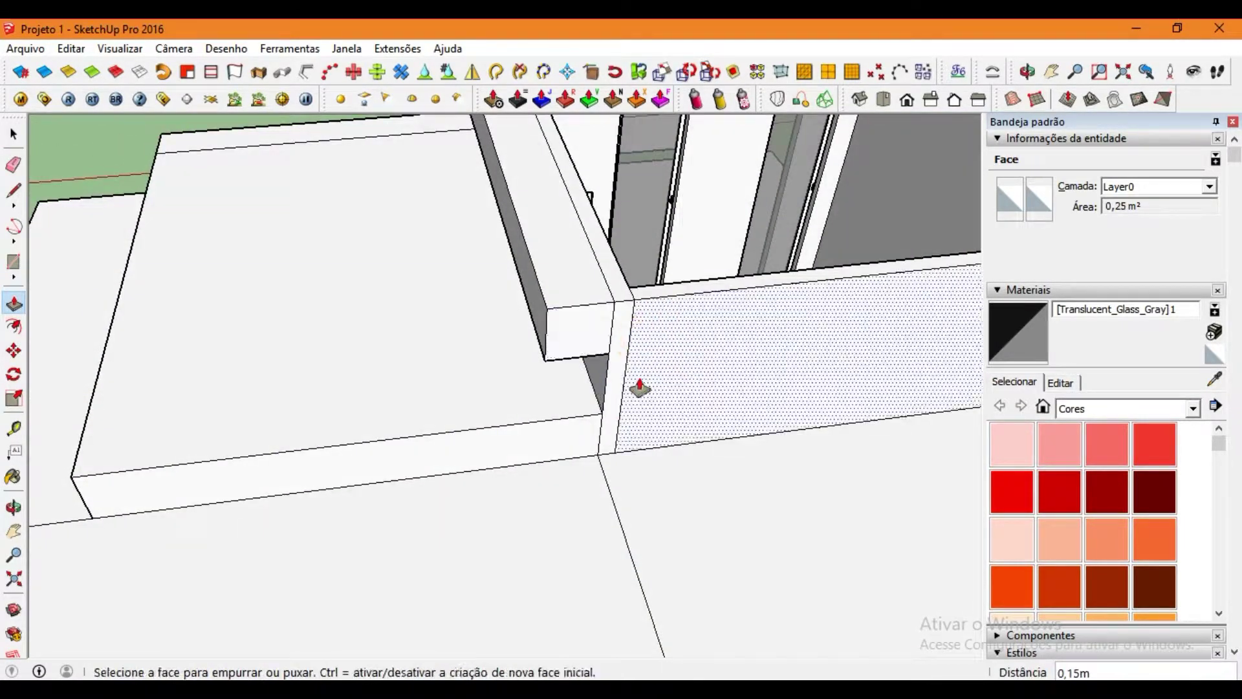
scroll(522, 416, "down", 5)
scroll(521, 416, "up", 3)
Pull the small faces at the slab corner to square it off.
left_click(13, 134)
scroll(194, 278, "down", 3)
key("p")
scroll(408, 338, "up", 5)
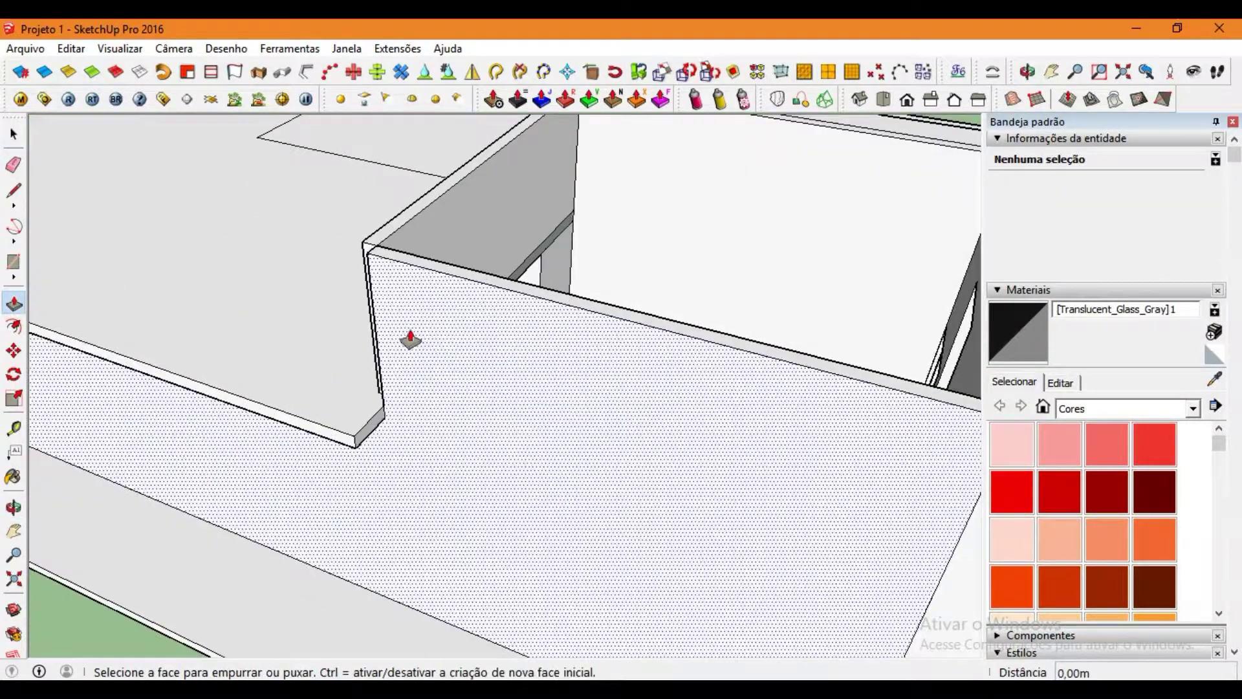
left_click(720, 277)
left_click(601, 194)
middle_click_drag(733, 295, 388, 463)
left_click(391, 447)
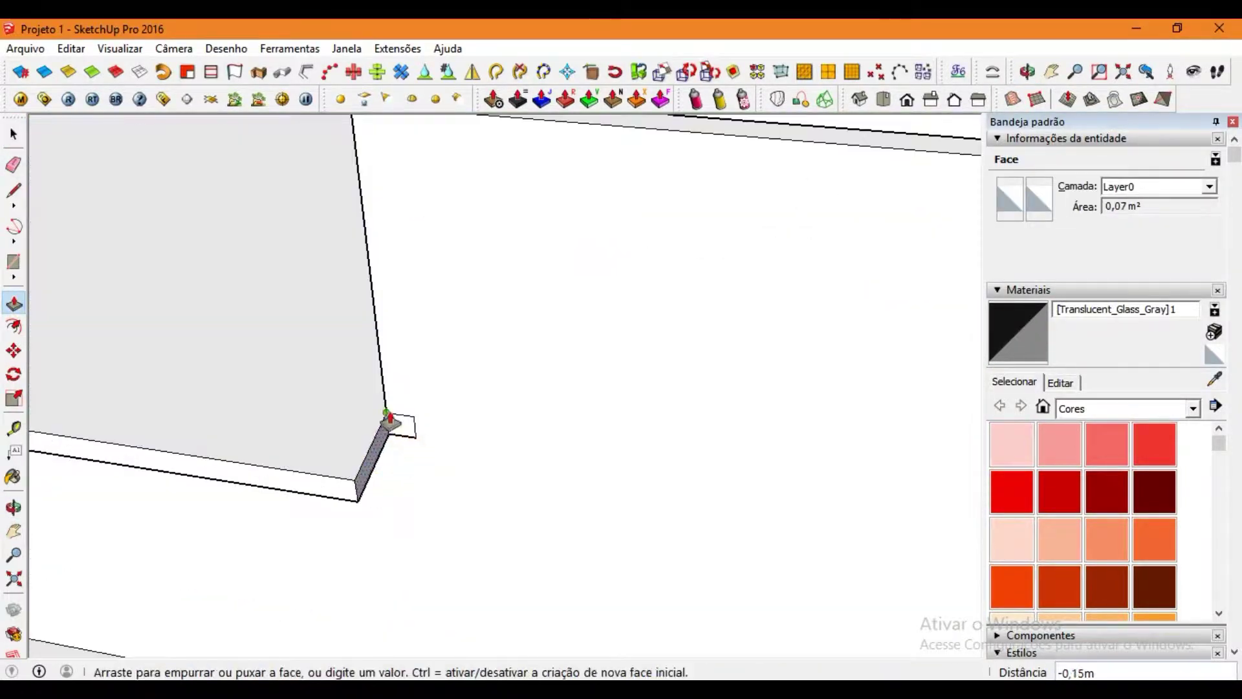
left_click(15, 165)
scroll(445, 406, "down", 2)
Erase stray geometry on the slab top and apply a face command to the slab.
scroll(310, 425, "down", 4)
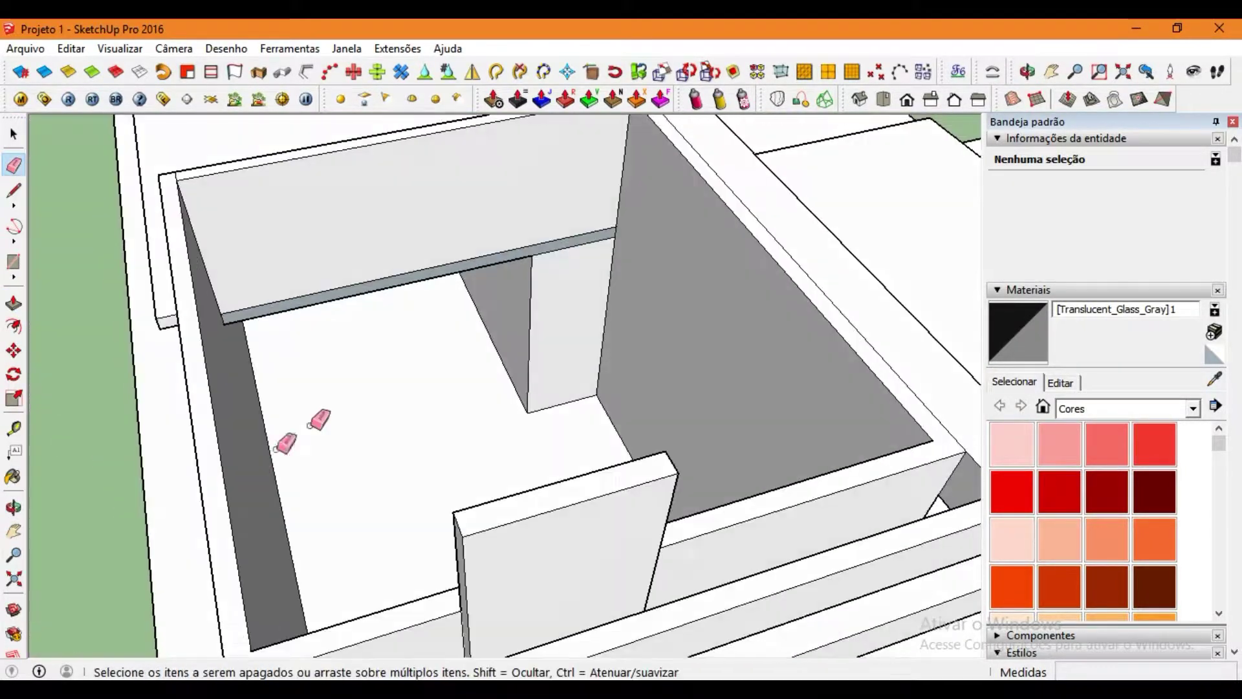
left_click(444, 244)
left_click(14, 134)
right_click(355, 207)
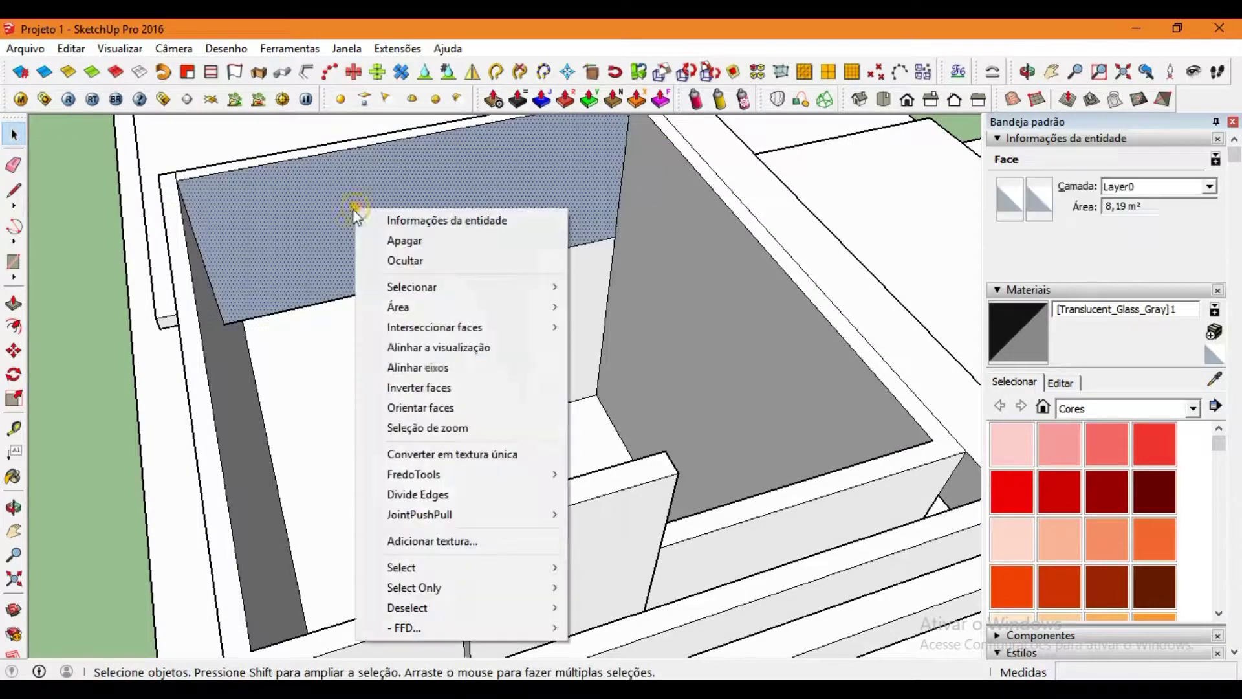
left_click(74, 215)
Orbit around the house exterior past the window wall to a wider view.
scroll(402, 269, "down", 5)
mouse_move(402, 269)
middle_mouse_down()
mouse_move(336, 288)
mouse_move(615, 307)
mouse_move(343, 343)
middle_mouse_up()
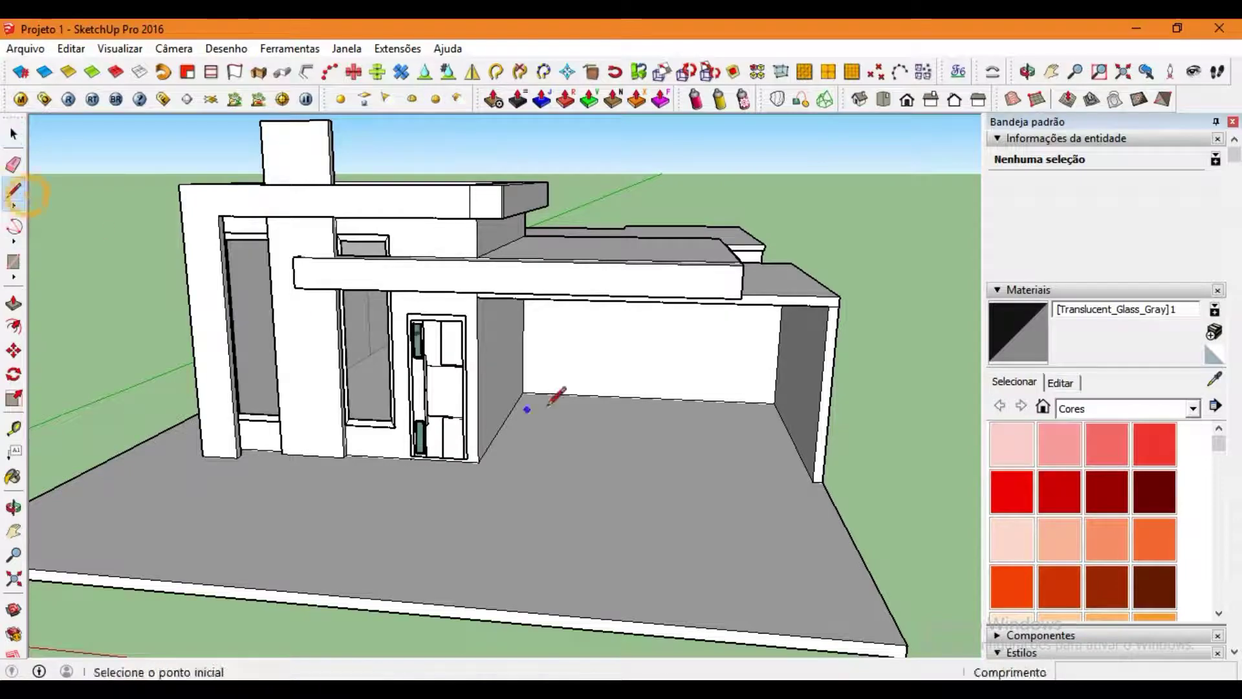
scroll(680, 430, "up", 2)
scroll(683, 501, "up", 4)
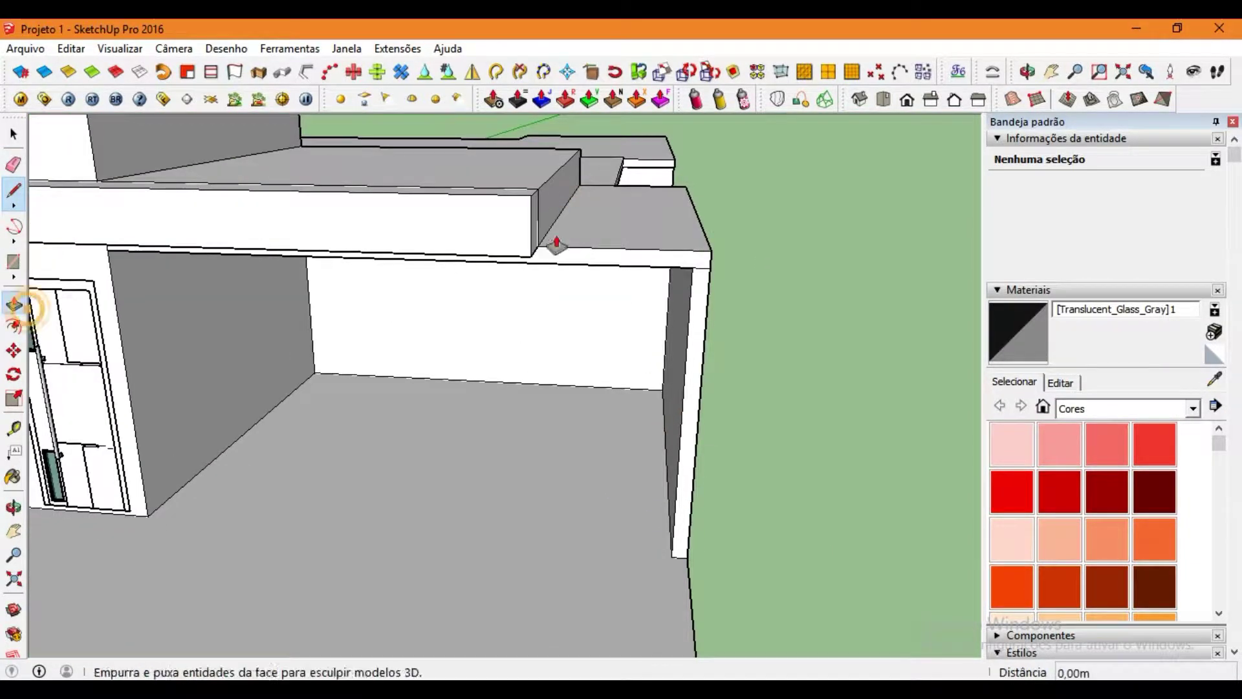
scroll(556, 244, "down", 5)
mouse_move(457, 374)
middle_mouse_down()
mouse_move(528, 347)
mouse_move(531, 386)
middle_mouse_up()
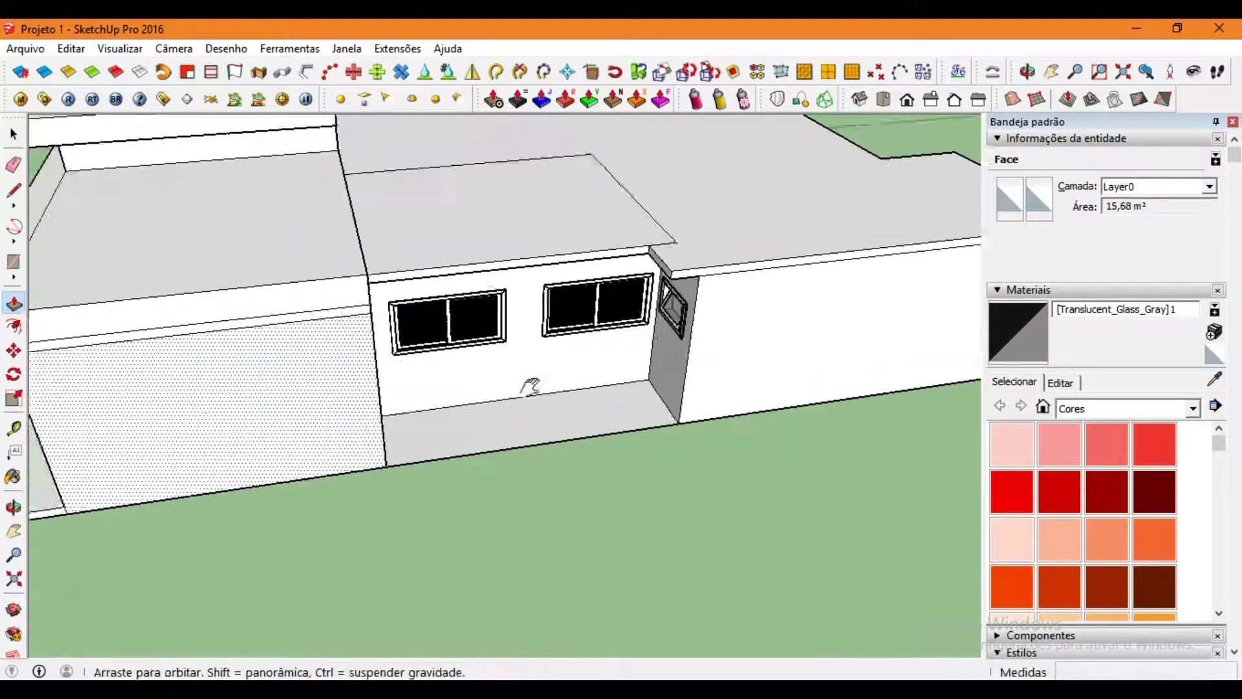
scroll(530, 386, "down", 5)
mouse_move(452, 314)
middle_mouse_down()
mouse_move(172, 180)
mouse_move(33, 318)
middle_mouse_up()
Select the standing figure and orbit out to view the whole house.
key("space")
left_click(172, 178)
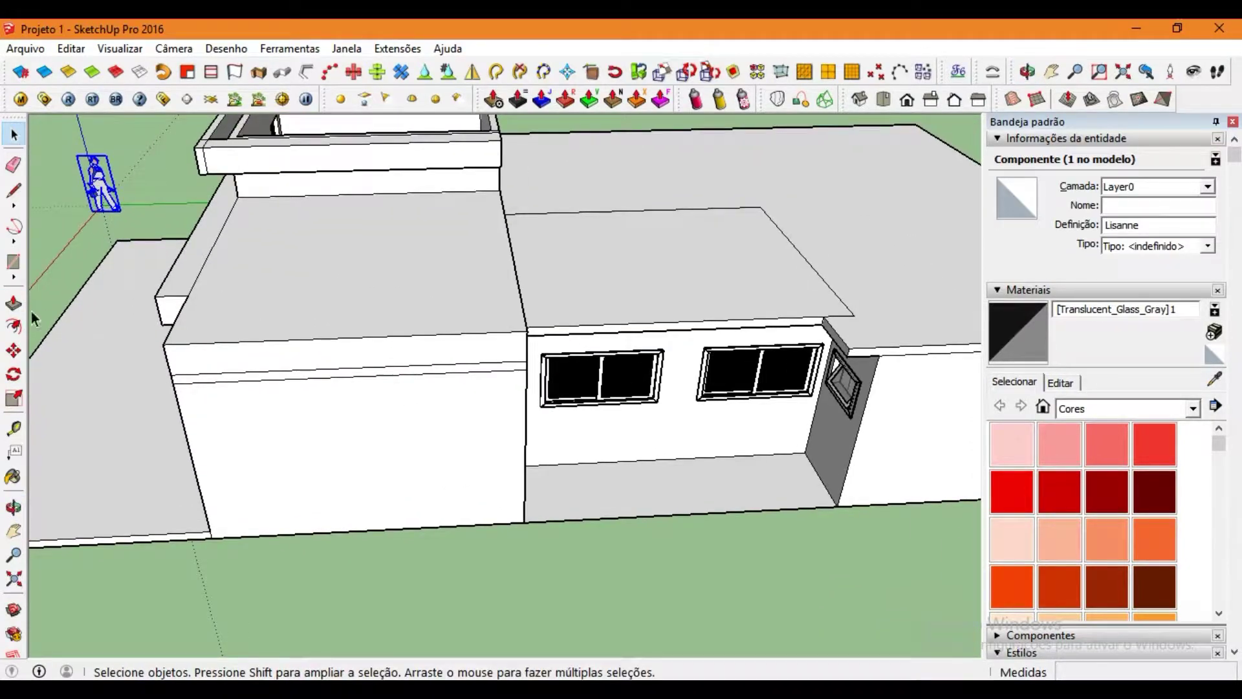
left_click(13, 303)
mouse_move(78, 549)
middle_mouse_down()
mouse_move(408, 472)
mouse_move(125, 391)
middle_mouse_up()
scroll(125, 391, "down", 3)
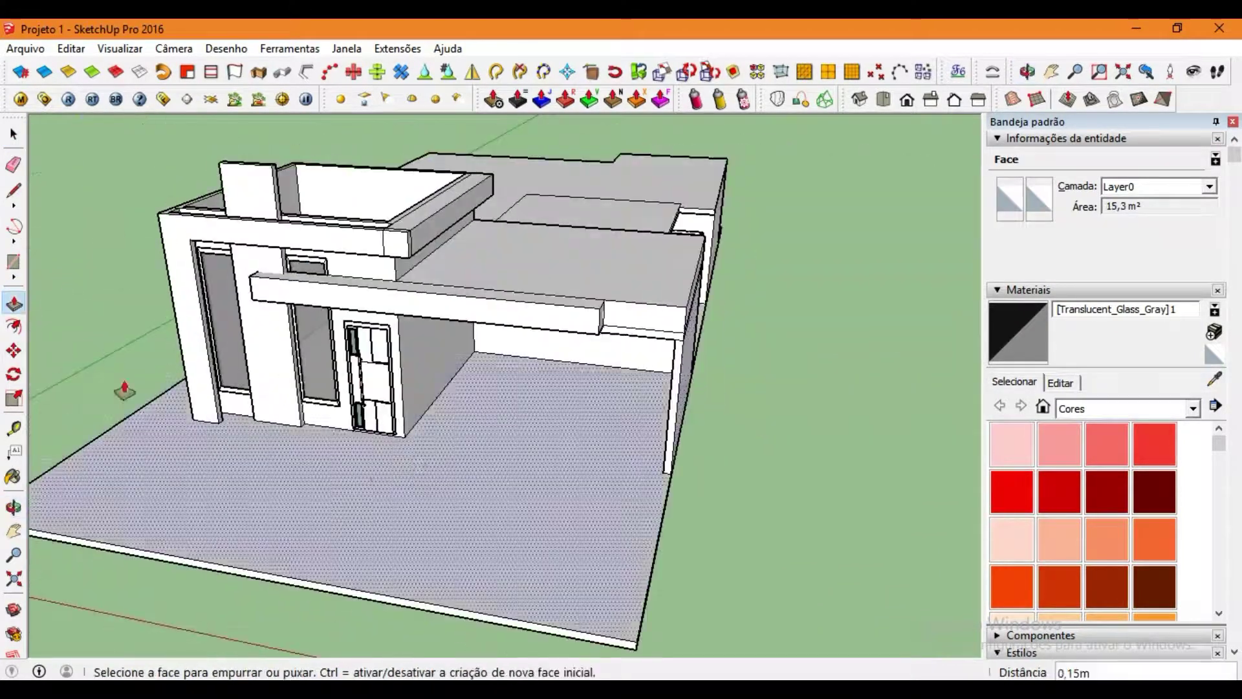
left_click(14, 194)
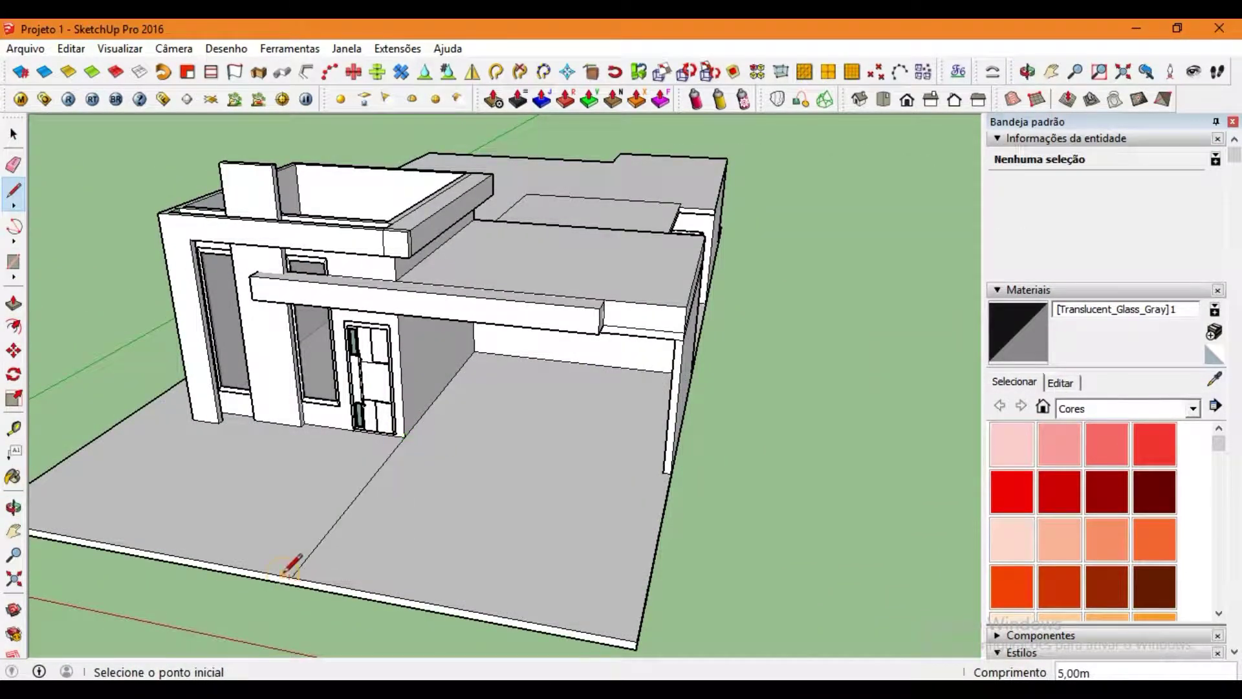
middle_click_drag(288, 566, 602, 436)
scroll(601, 435, "up", 3)
Browse the material collections, sampling the pale yellow and 0010_Snow colours.
left_click(1119, 409)
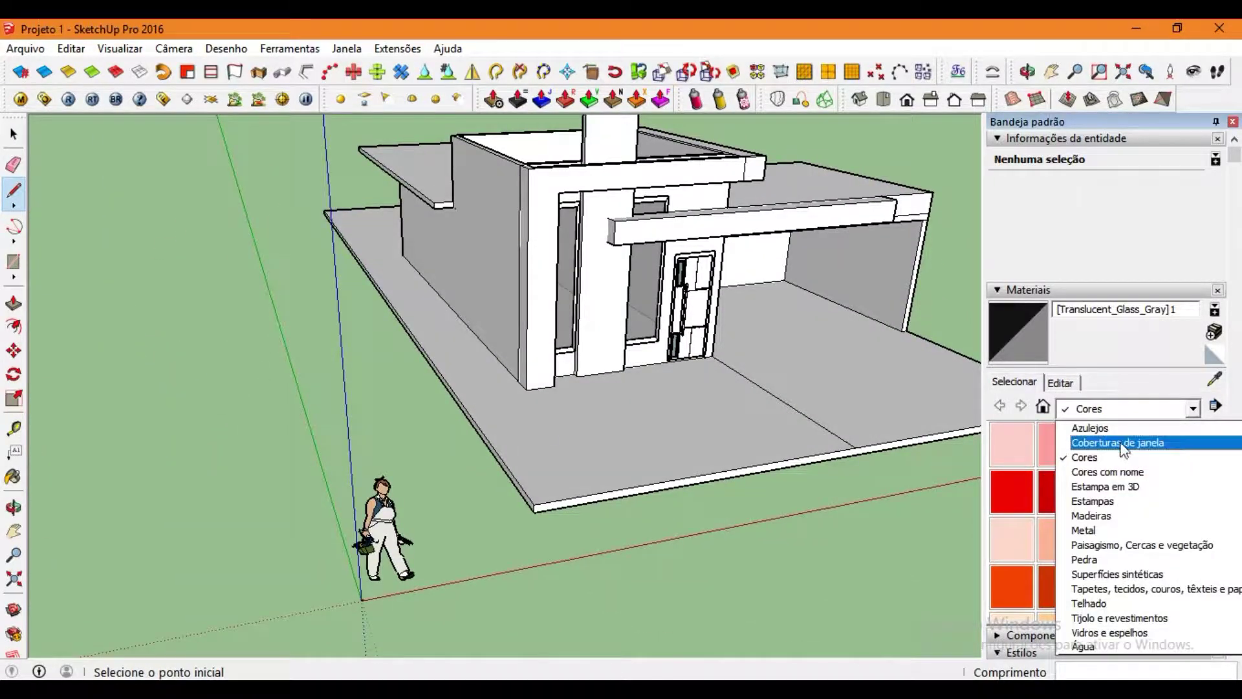
left_click(134, 188)
scroll(1097, 463, "down", 5)
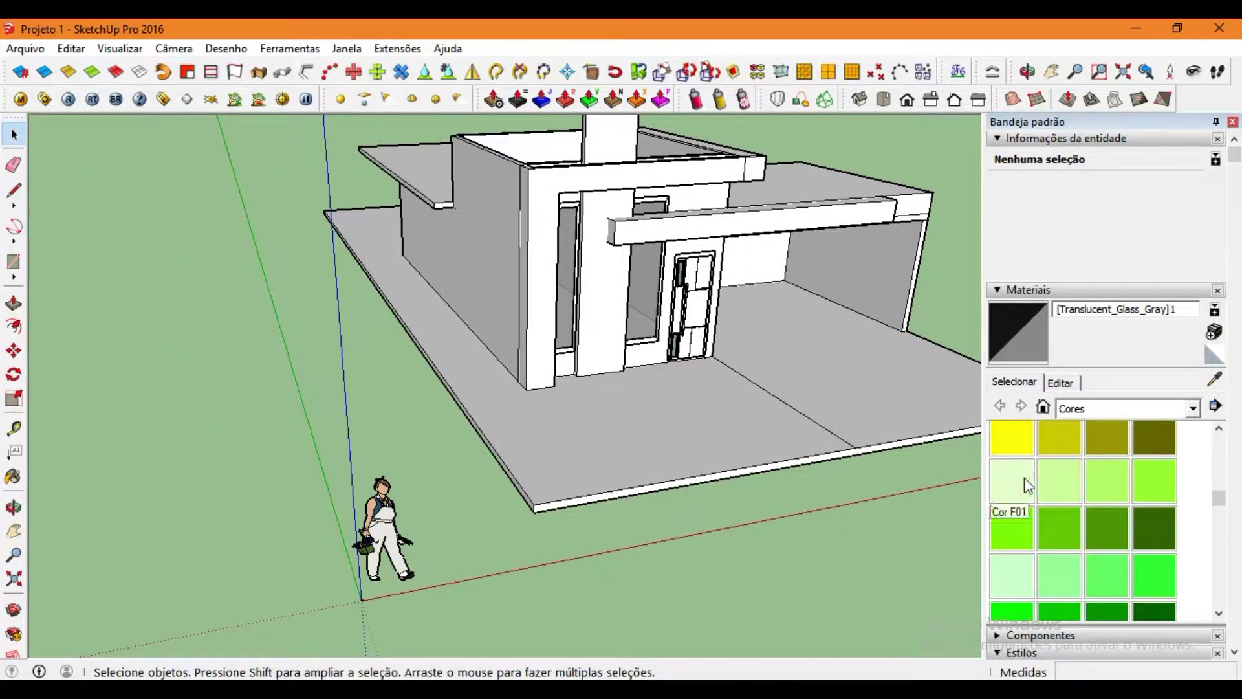
left_click(1012, 493)
scroll(977, 447, "up", 2)
scroll(1089, 488, "down", 5)
scroll(1113, 402, "up", 3)
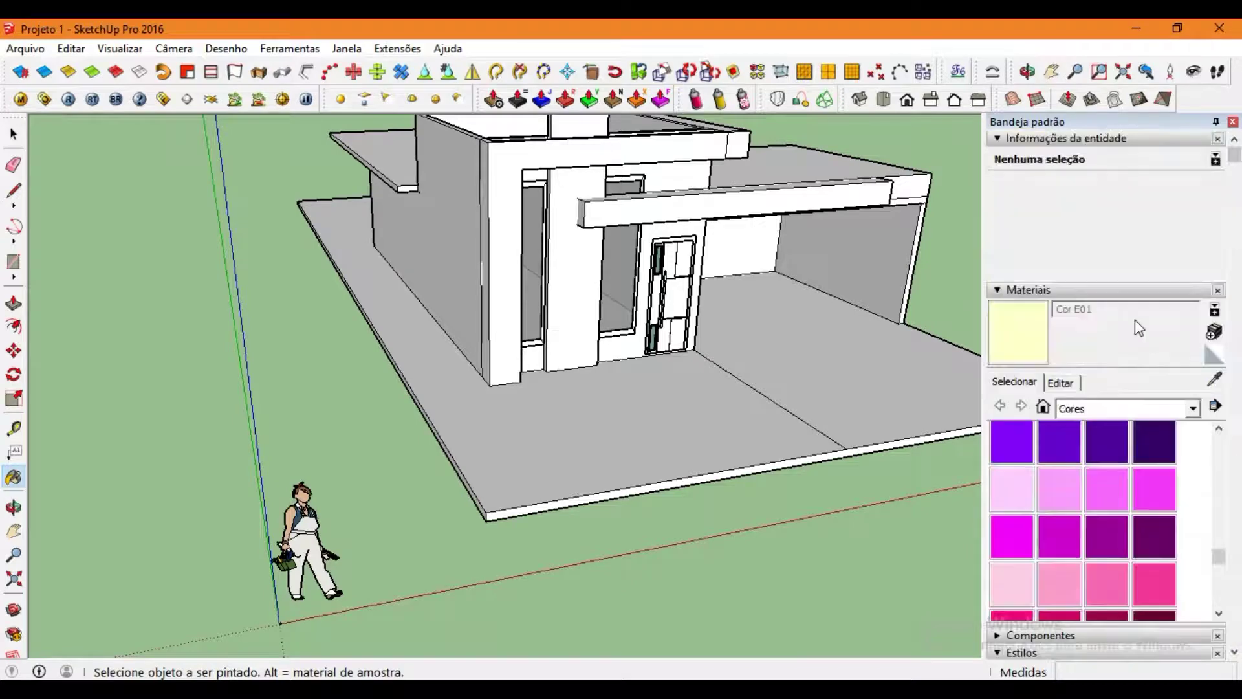
scroll(1149, 313, "down", 2)
scroll(1159, 301, "down", 1)
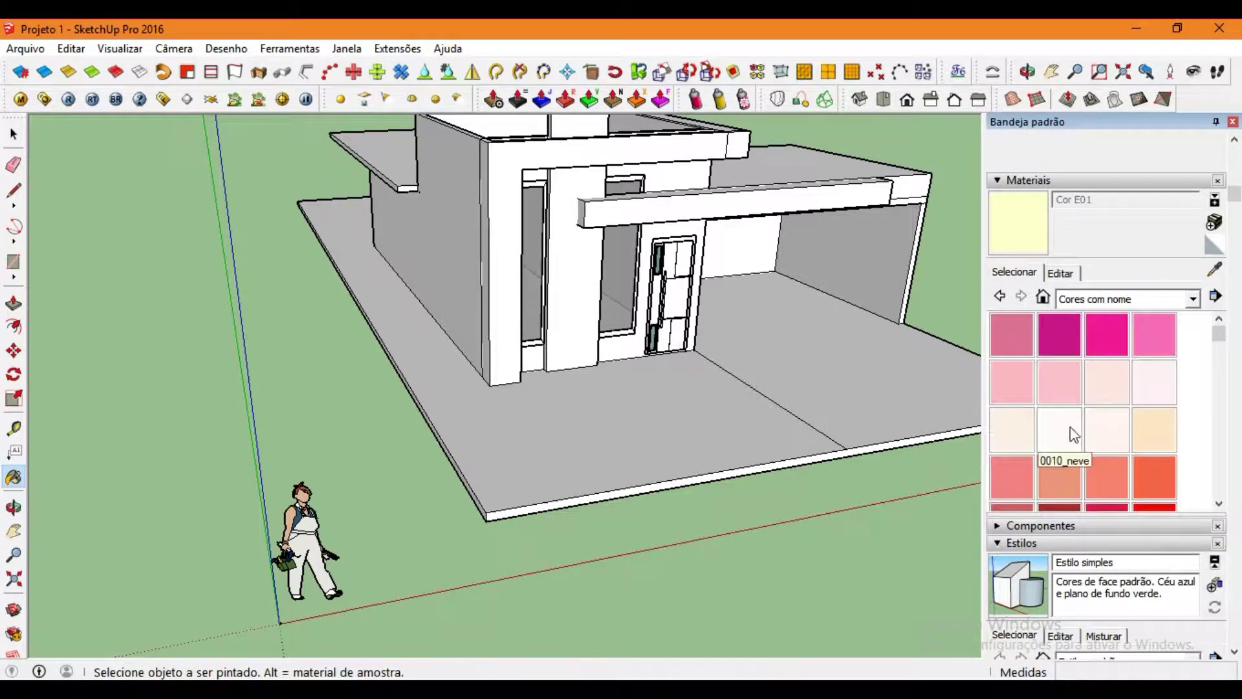
left_click(1059, 429)
scroll(621, 207, "up", 2)
scroll(592, 189, "up", 2)
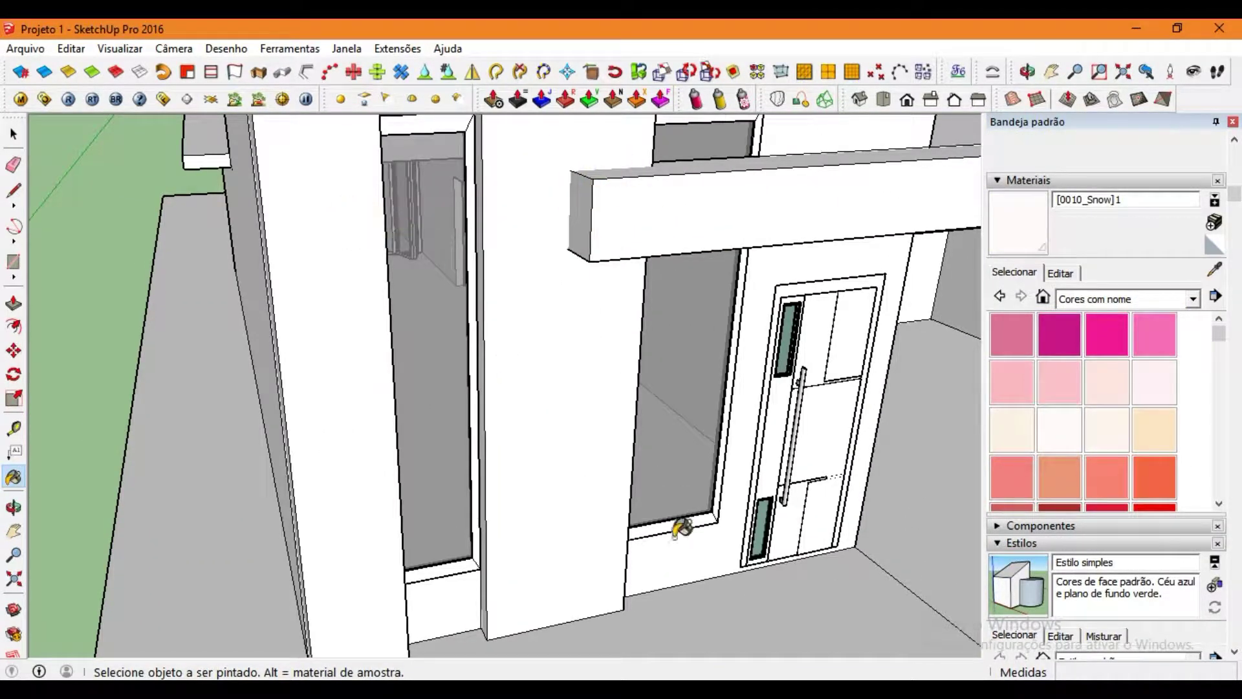
scroll(1100, 401, "down", 2)
Clad the front column and beam end in dark wood flooring from Madeiras.
left_click(1125, 299)
left_click(1118, 418)
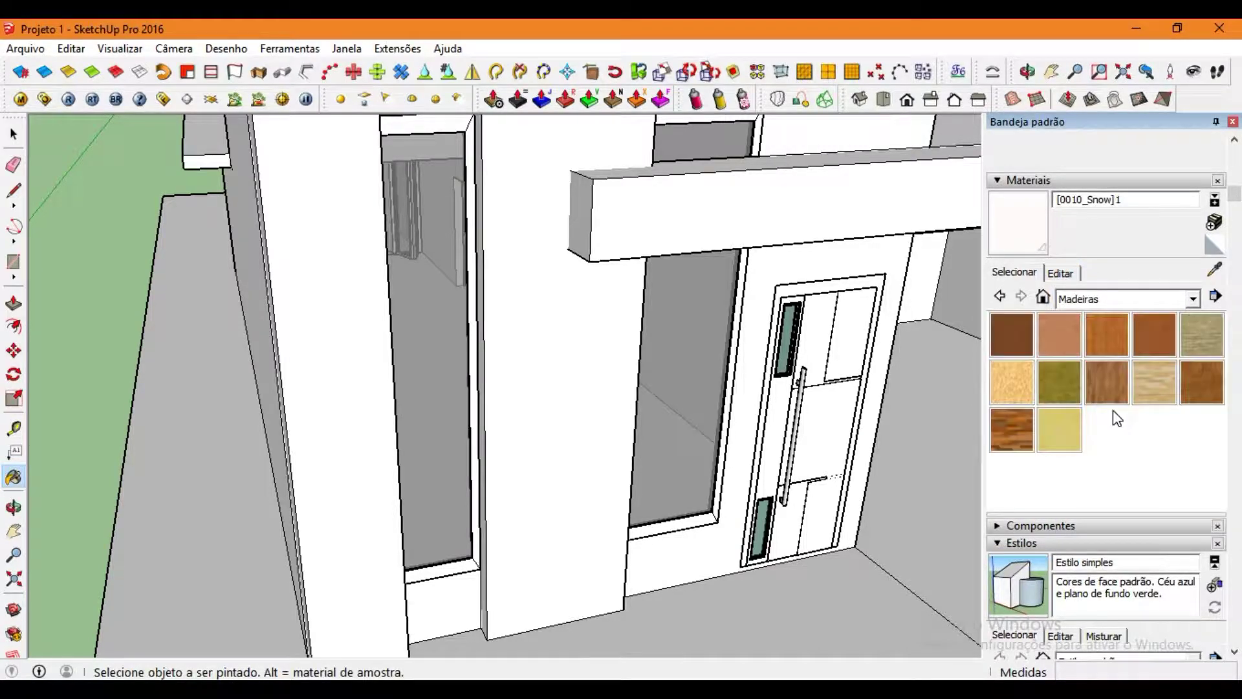
left_click(1100, 299)
left_click(1012, 429)
left_click(518, 369)
mouse_move(518, 369)
middle_mouse_down()
mouse_move(627, 369)
mouse_move(689, 315)
middle_mouse_up()
scroll(328, 278, "down", 3)
scroll(328, 233, "down", 3)
mouse_move(327, 233)
middle_mouse_down()
mouse_move(410, 244)
mouse_move(435, 479)
mouse_move(554, 407)
mouse_move(668, 443)
mouse_move(41, 309)
middle_mouse_up()
left_click(555, 407)
Pave the driveway with herringbone pavers from the landscaping, fences and vegetation collection.
left_click(1093, 300)
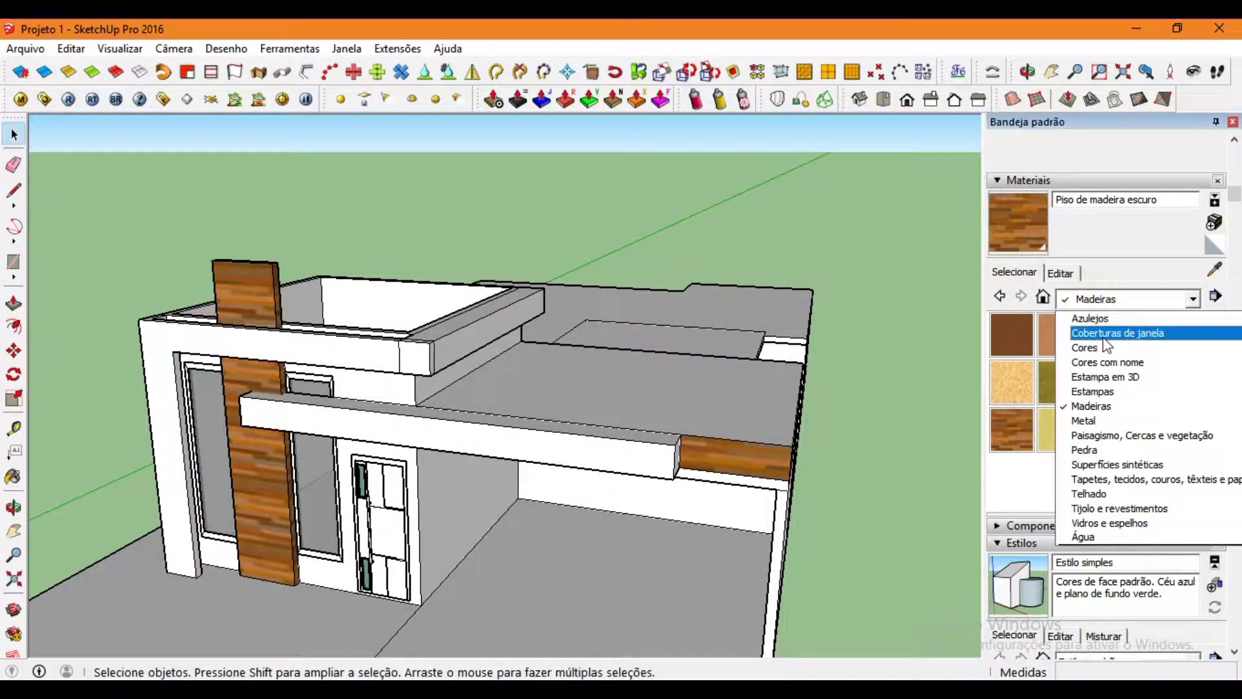
left_click(1085, 450)
left_click(1126, 299)
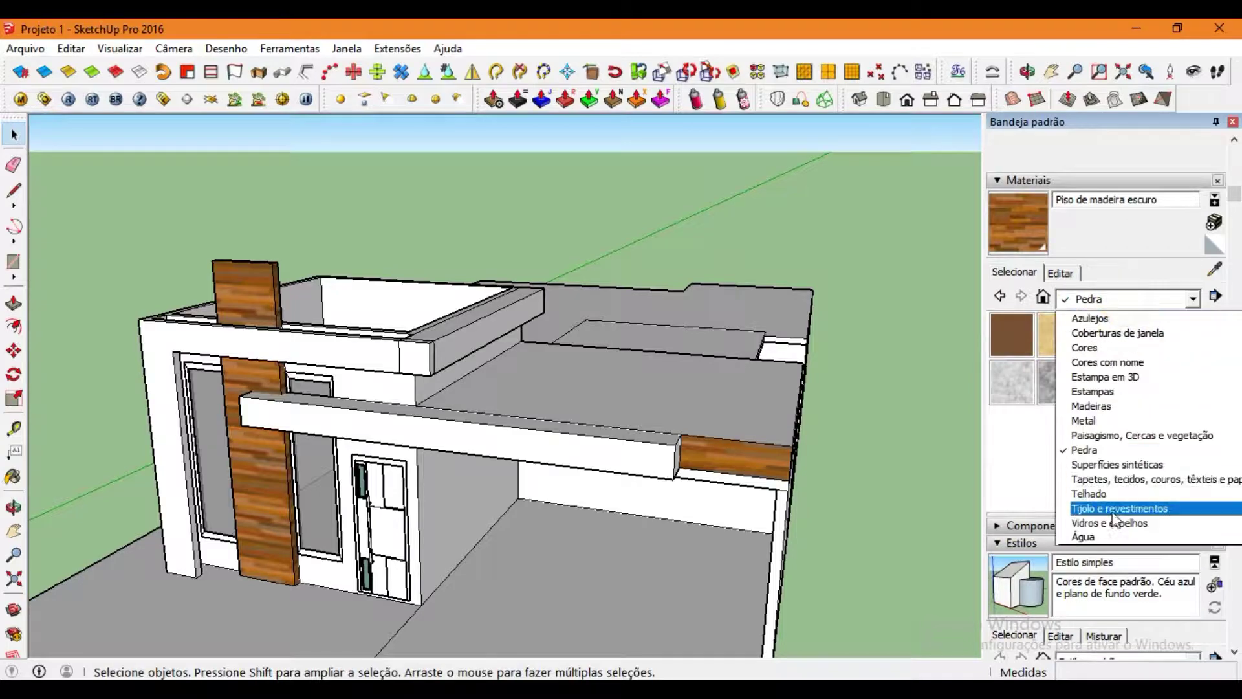
left_click(1126, 435)
scroll(1126, 392, "down", 5)
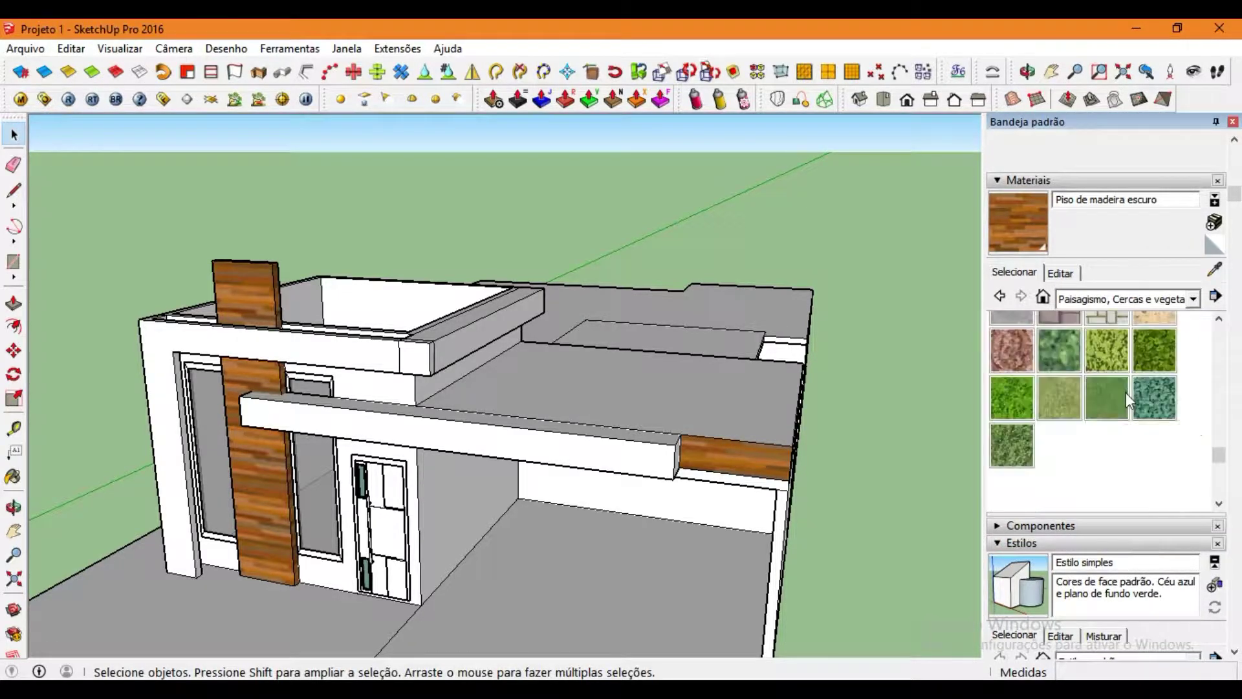
scroll(1069, 375, "up", 2)
left_click(1069, 374)
left_click(638, 576)
mouse_move(638, 577)
middle_mouse_down()
mouse_move(438, 590)
mouse_move(551, 505)
middle_mouse_up()
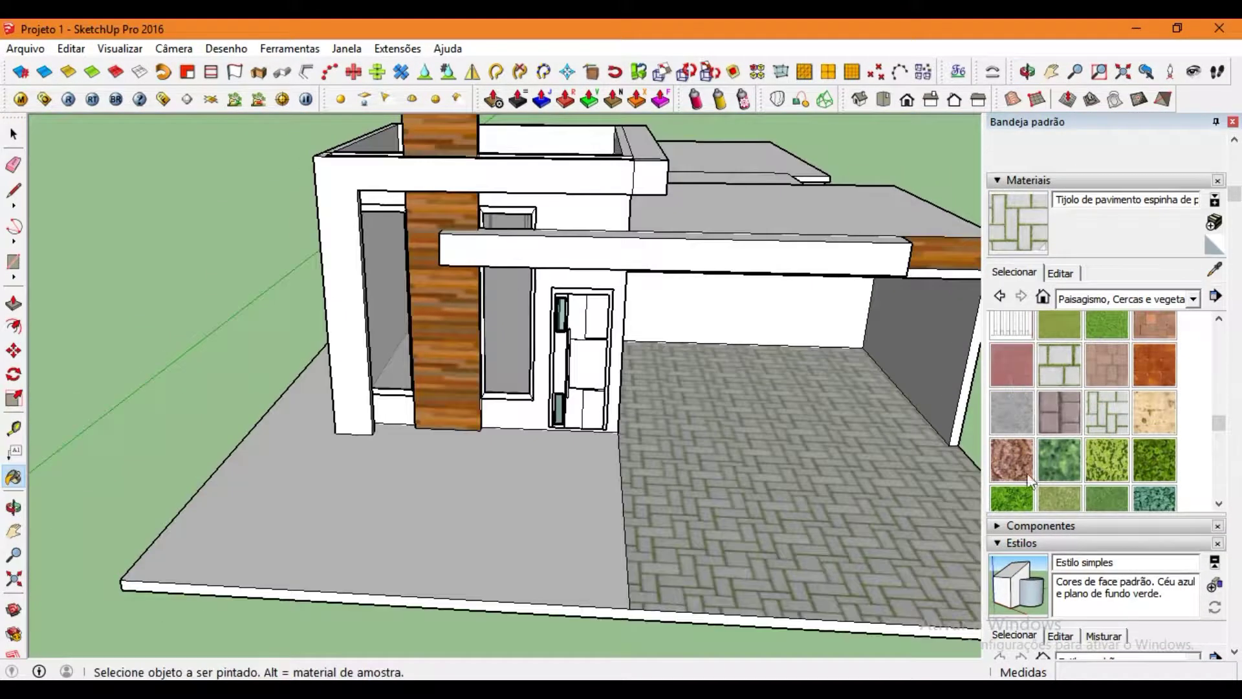
Cover the front lawn with Vegetação zimbro grass and enlarge its texture size.
left_click(551, 505)
left_click(1061, 273)
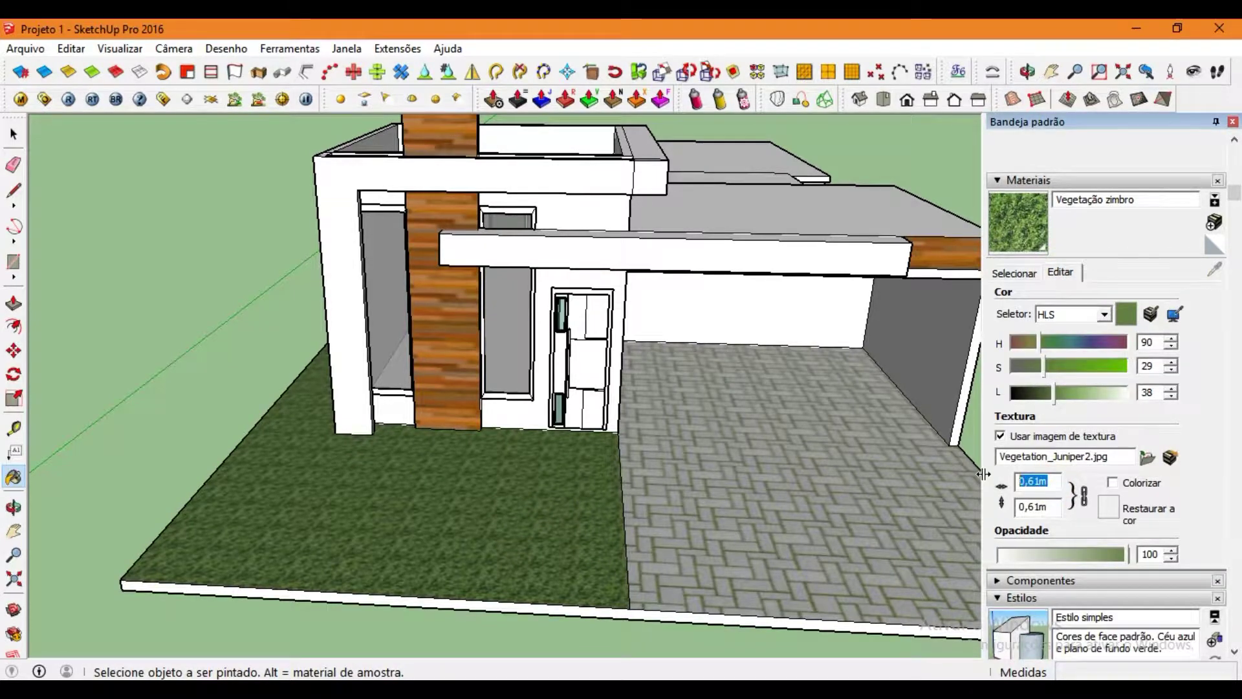
type("2")
left_click(13, 134)
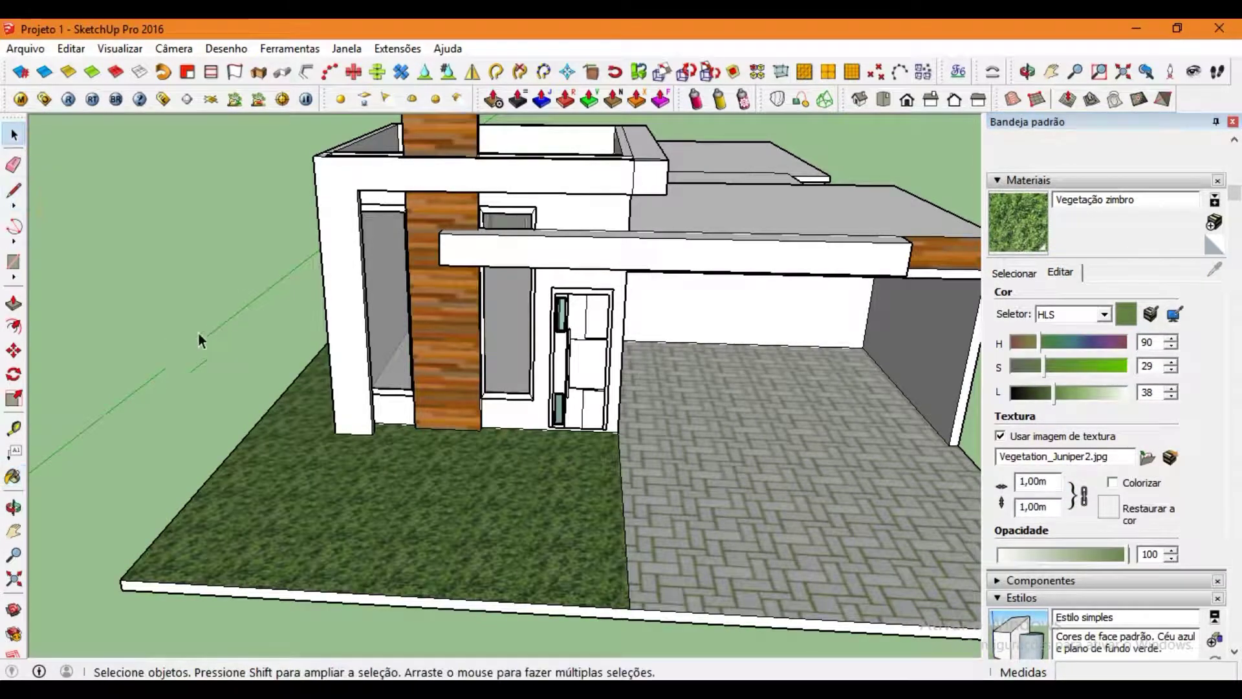
middle_click_drag(200, 338, 272, 363)
left_click(13, 192)
scroll(274, 543, "up", 3)
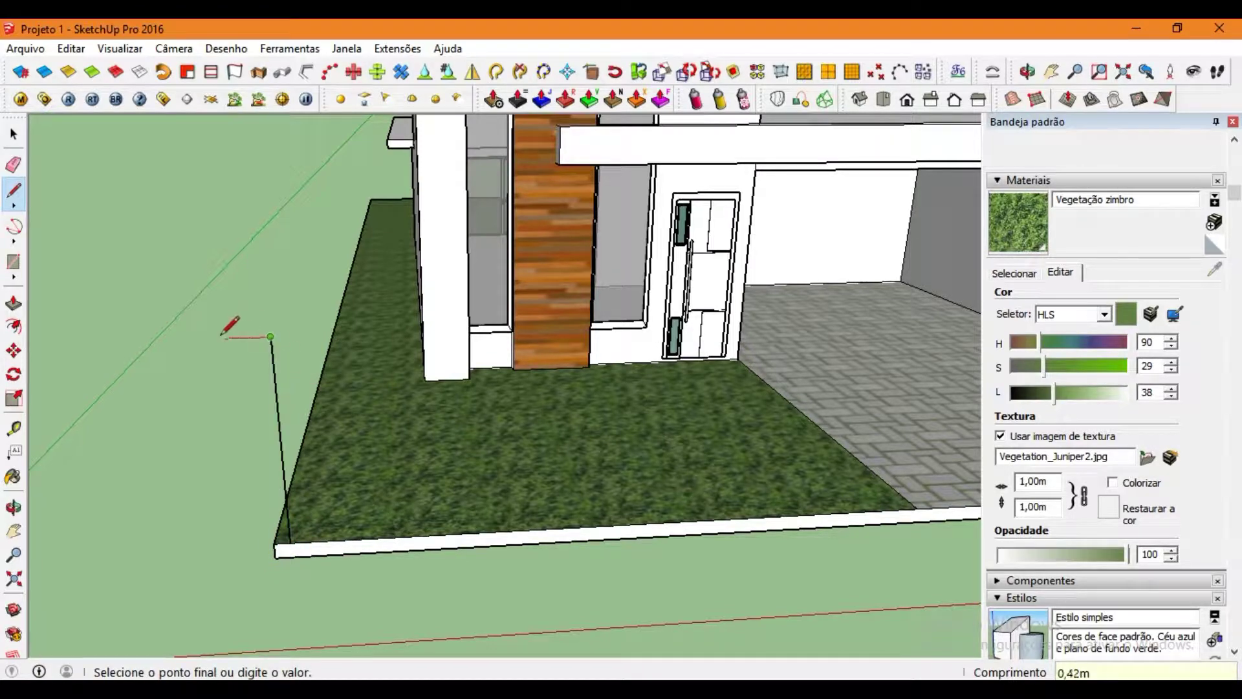
Push/Pull the lot-edge strip into a low wall along the back lawn edge.
left_click(14, 304)
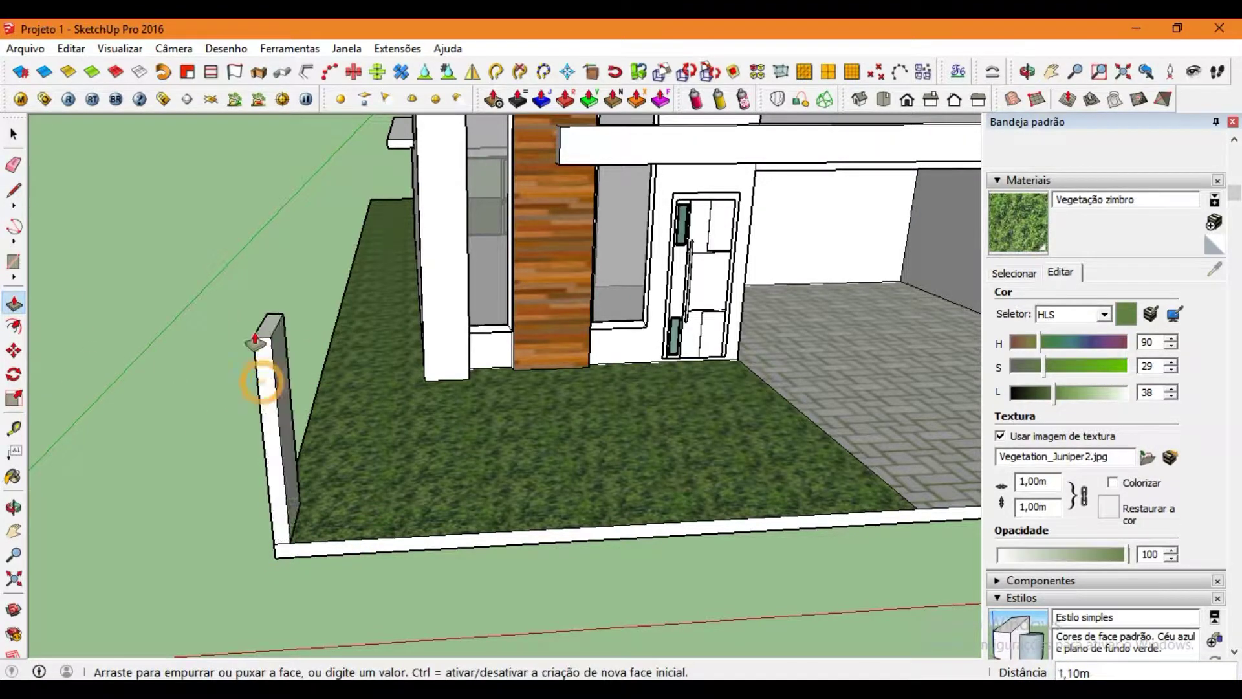
middle_click_drag(263, 375, 971, 391)
scroll(625, 380, "up", 3)
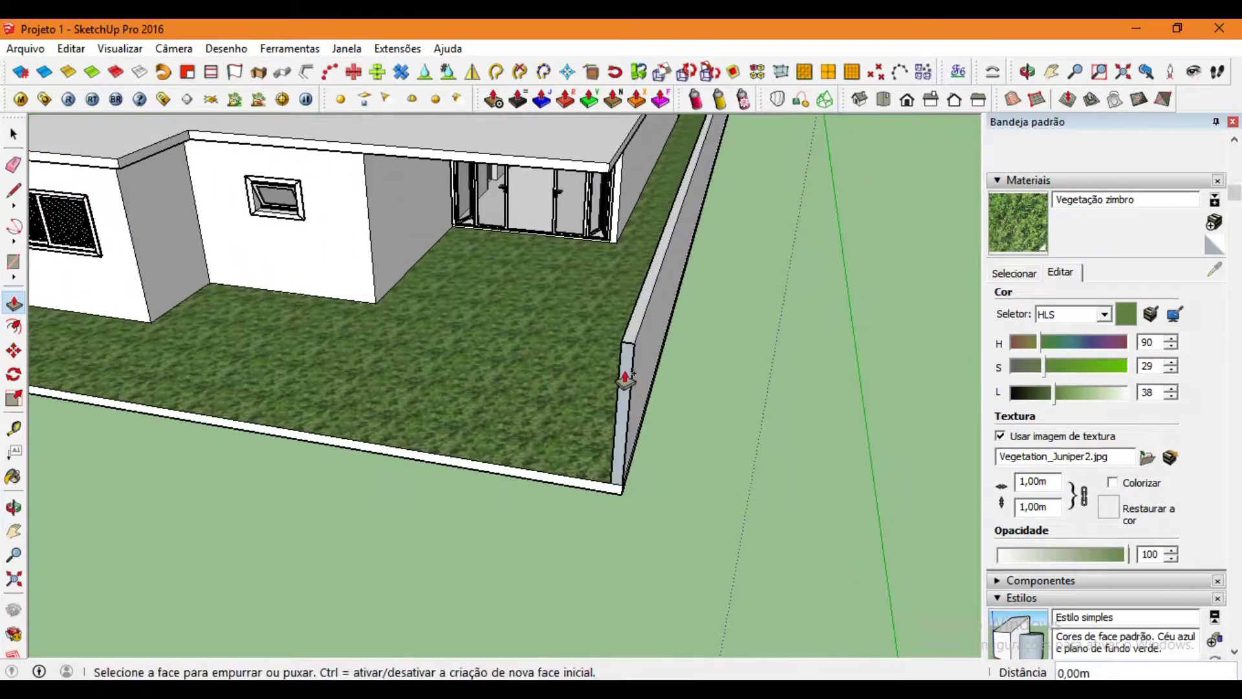
mouse_move(651, 348)
middle_mouse_down()
mouse_move(868, 453)
mouse_move(749, 381)
middle_mouse_up()
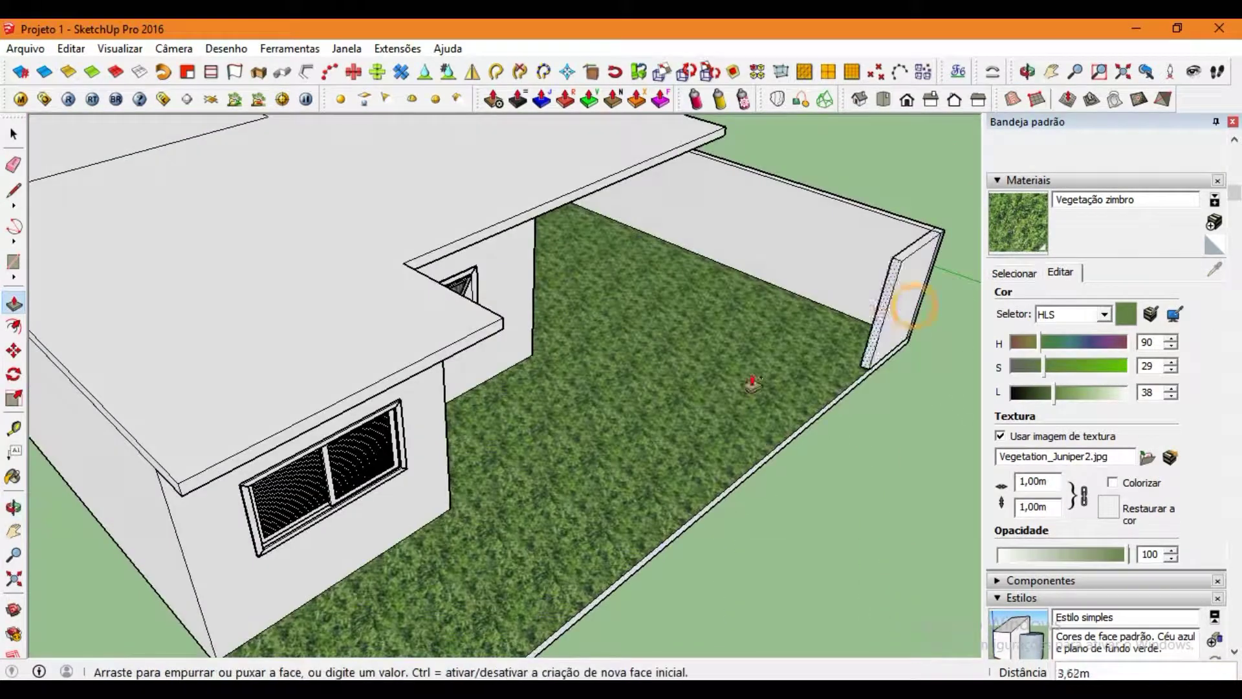
scroll(749, 380, "up", 3)
mouse_move(657, 381)
middle_mouse_down()
mouse_move(605, 360)
mouse_move(887, 189)
mouse_move(680, 374)
middle_mouse_up()
Reverse the wall face's orientation with Inverter faces.
key("e")
scroll(711, 275, "down", 3)
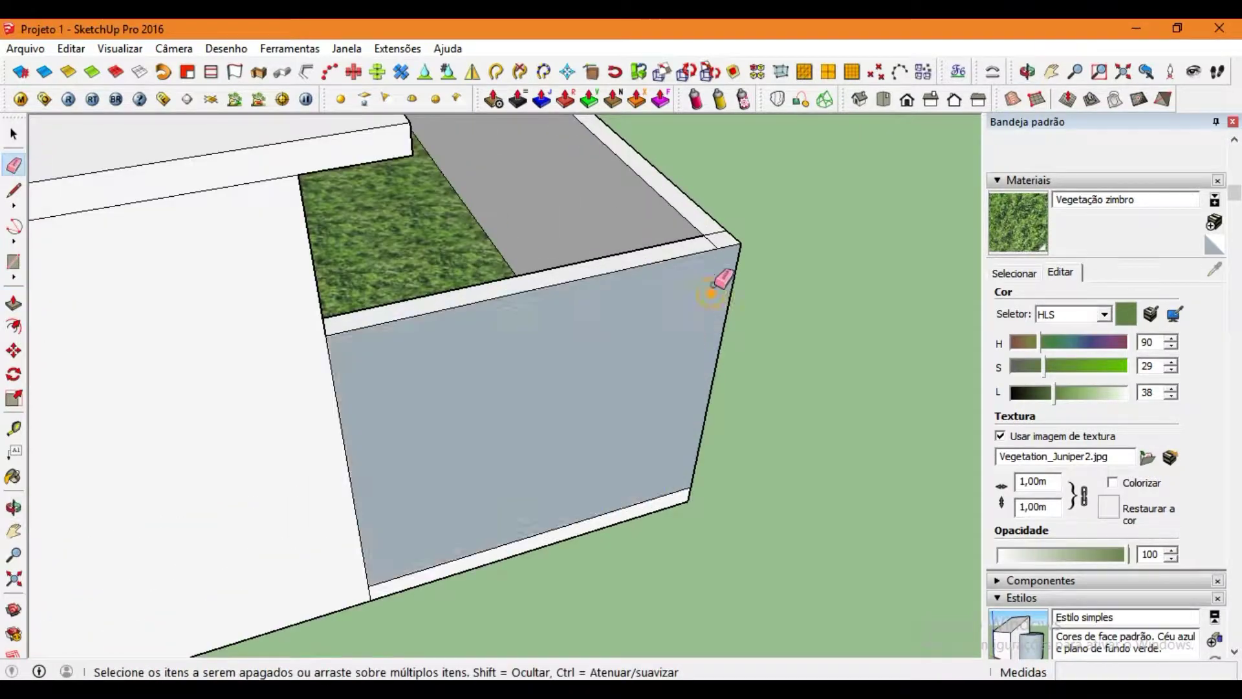
scroll(710, 231, "down", 2)
right_click(327, 249)
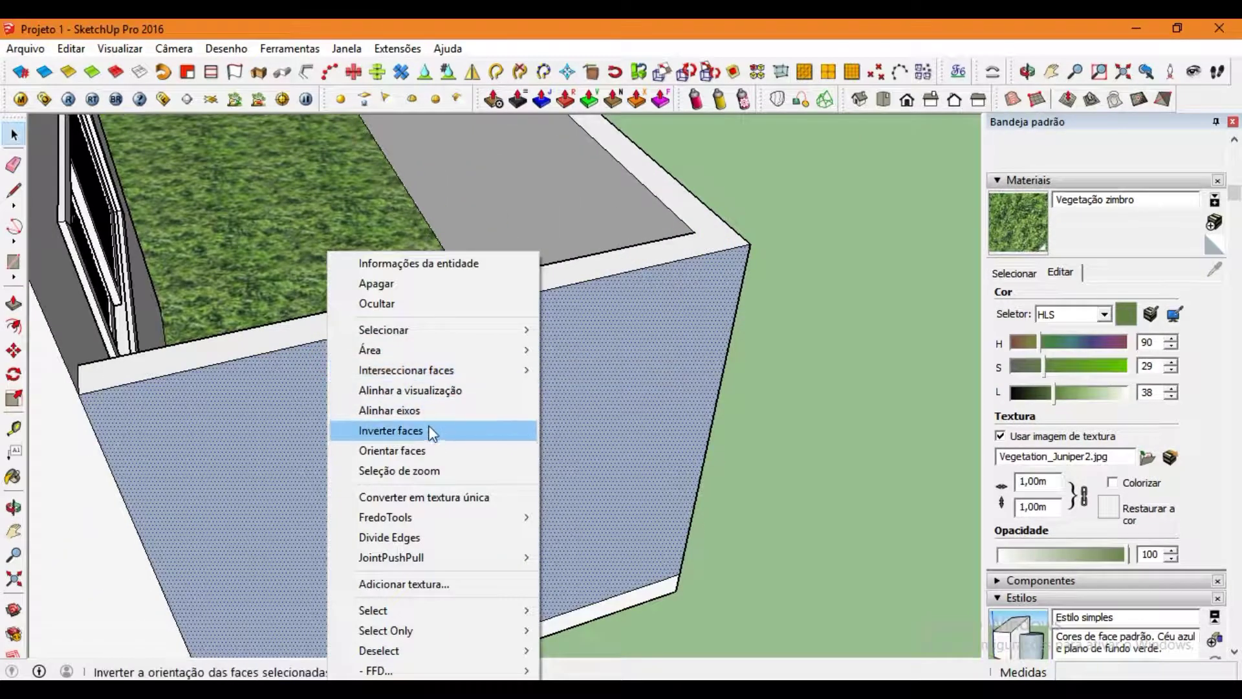
left_click(388, 429)
mouse_move(389, 430)
middle_mouse_down()
mouse_move(590, 416)
mouse_move(510, 357)
middle_mouse_up()
left_click(510, 357)
Select and hide an item near the wall corner and lawn.
scroll(557, 359, "down", 3)
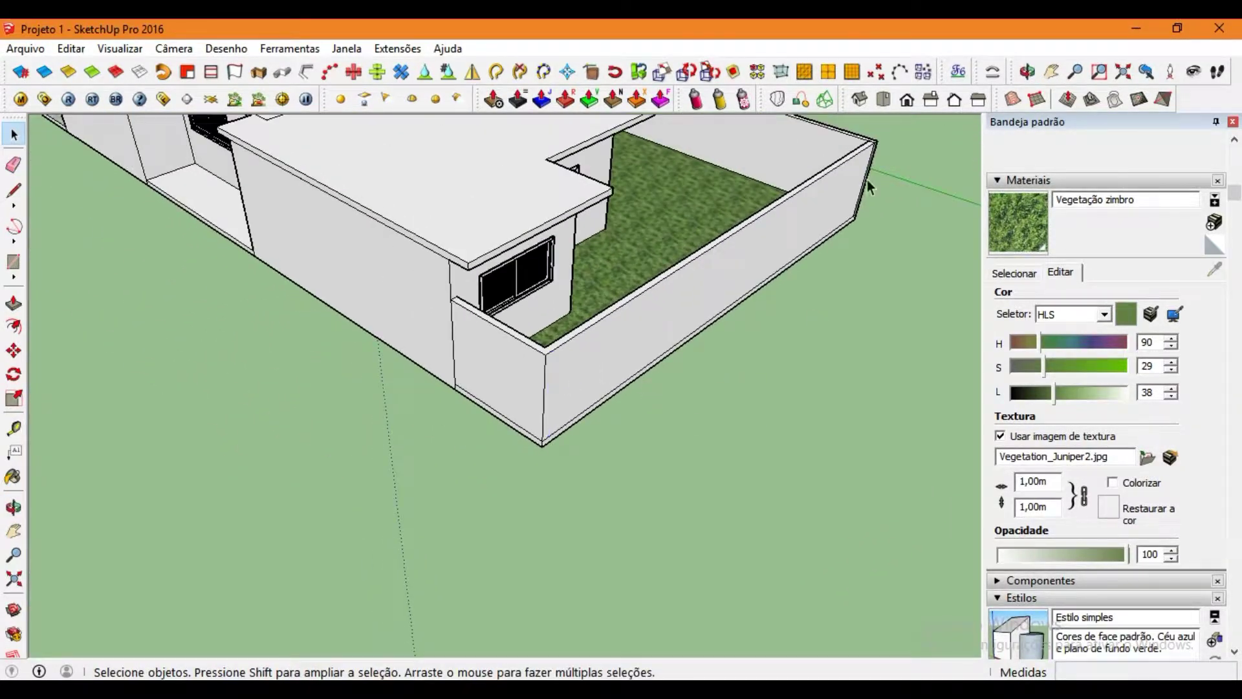
scroll(867, 180, "up", 4)
middle_click_drag(621, 311, 160, 176)
key("e")
mouse_move(802, 223)
middle_mouse_down()
mouse_move(161, 272)
mouse_move(304, 187)
middle_mouse_up()
key("space")
right_click(317, 207)
left_click(411, 286)
Orbit around the house and yard to review the new wall and roof.
middle_click_drag(401, 397, 172, 488)
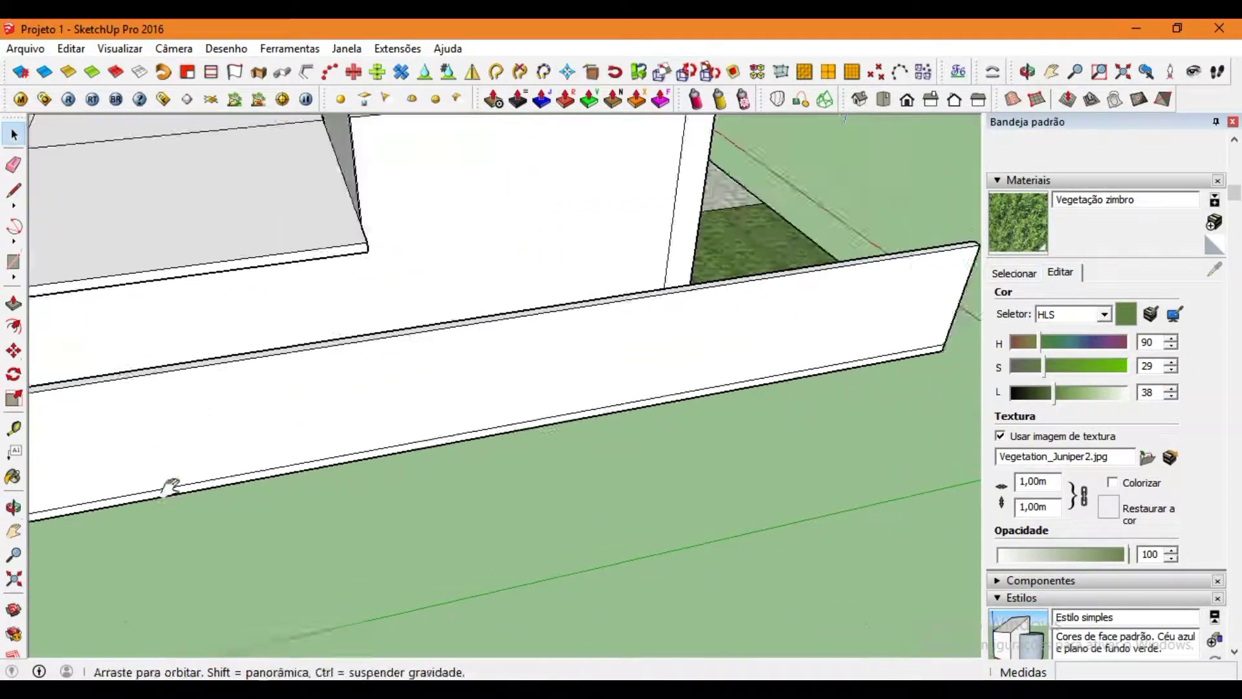
scroll(478, 355, "down", 3)
middle_click_drag(477, 356, 417, 257)
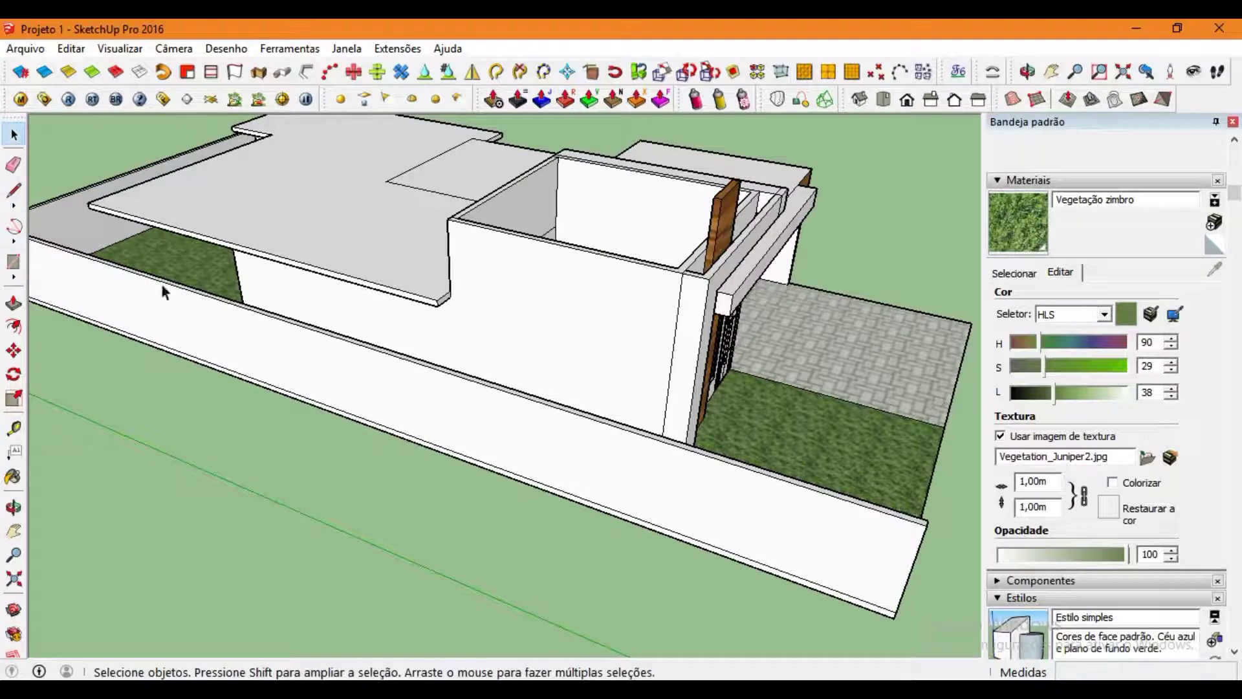
scroll(163, 292, "down", 3)
middle_click_drag(163, 292, 496, 328)
mouse_move(258, 172)
middle_mouse_down()
mouse_move(309, 190)
mouse_move(471, 347)
middle_mouse_up()
scroll(472, 347, "up", 3)
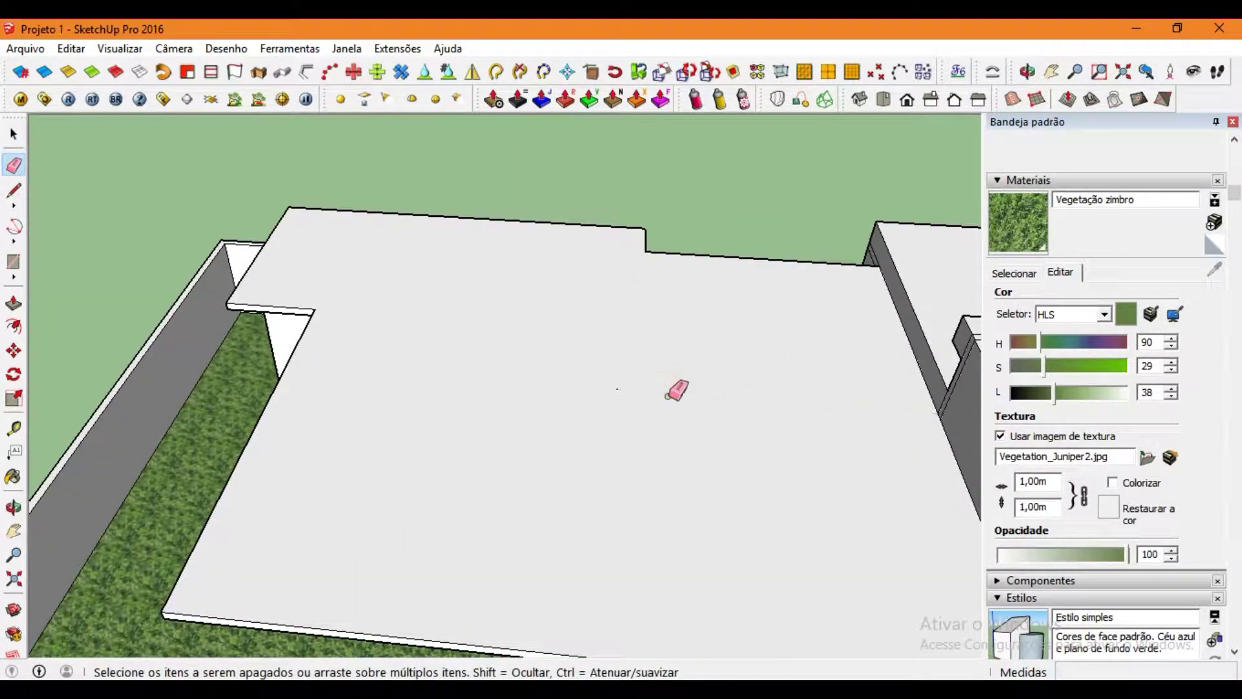
Move the roof slab onto the Laje layer and make that layer invisible.
scroll(1058, 460, "down", 5)
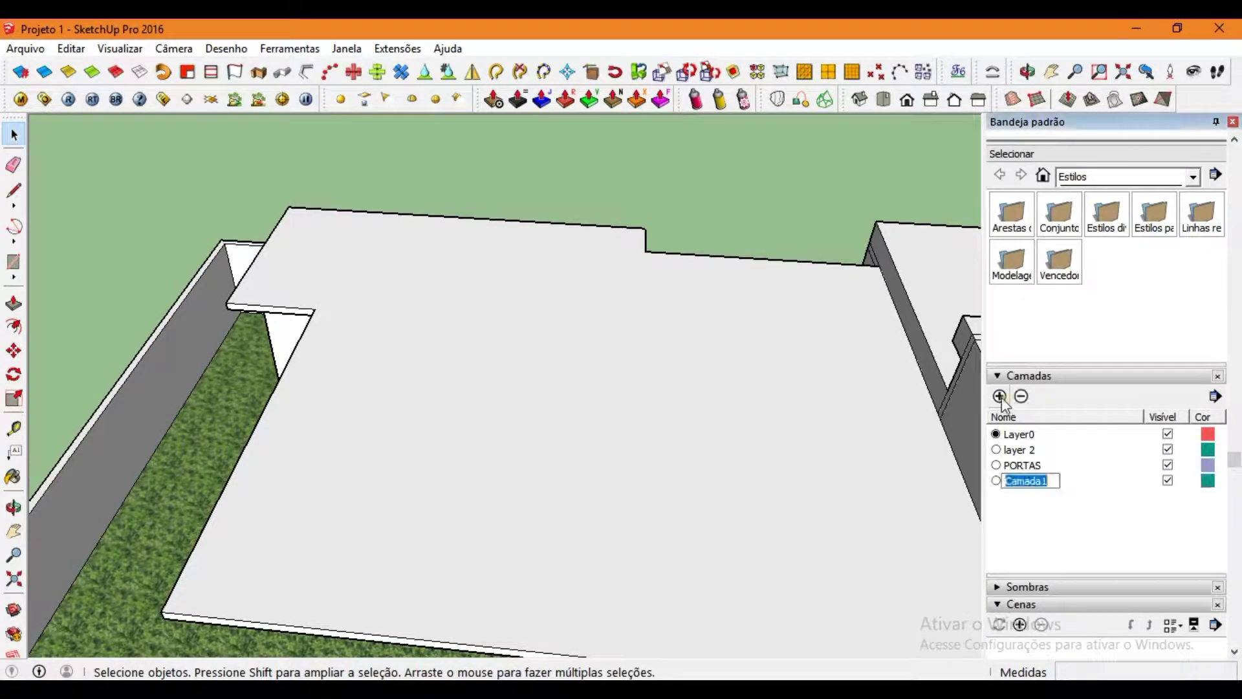
left_click(699, 404)
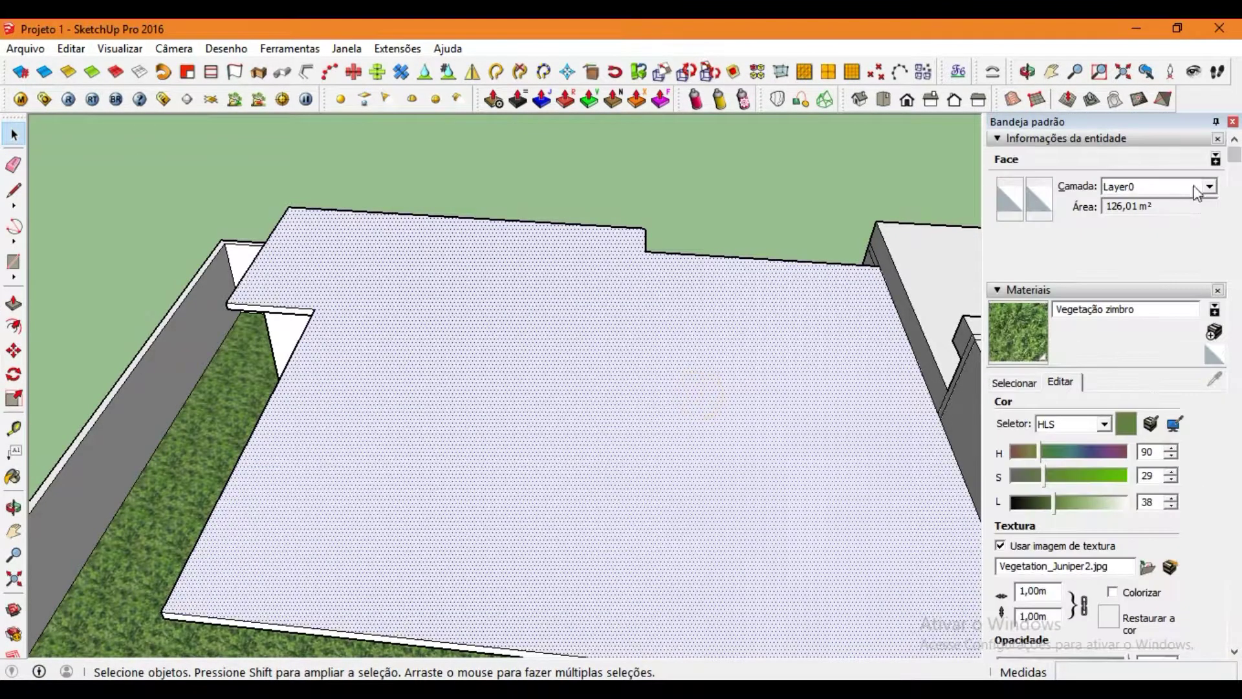
left_click(1200, 187)
scroll(1134, 432, "down", 5)
scroll(1172, 378, "down", 3)
left_click(1167, 371)
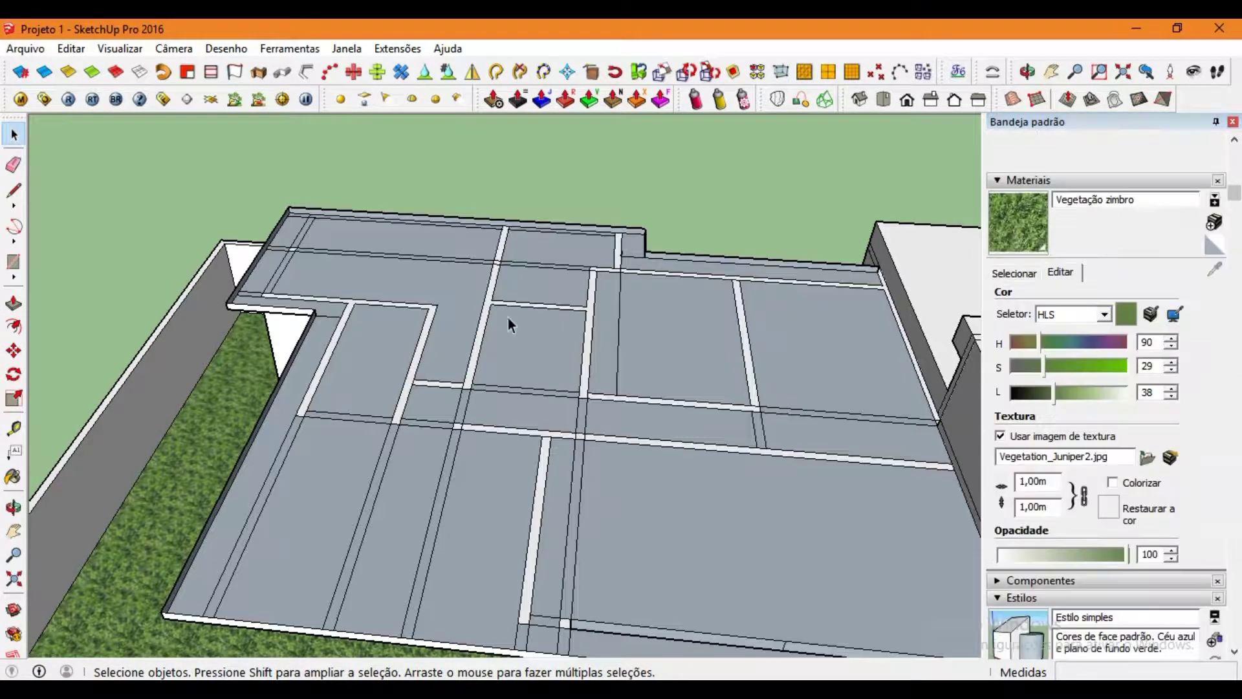
Select the exposed ceiling faces below the roof and delete them.
left_click(431, 284)
left_click(681, 336)
middle_click_drag(681, 337, 701, 355)
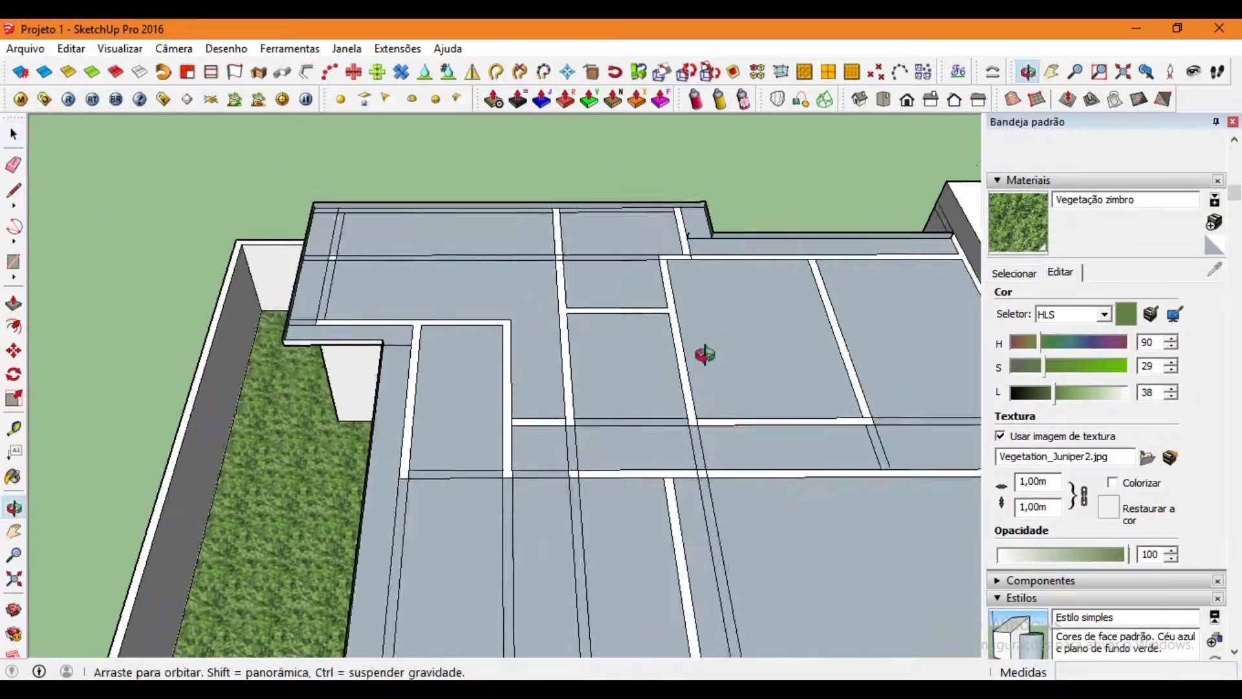
double_click(381, 271)
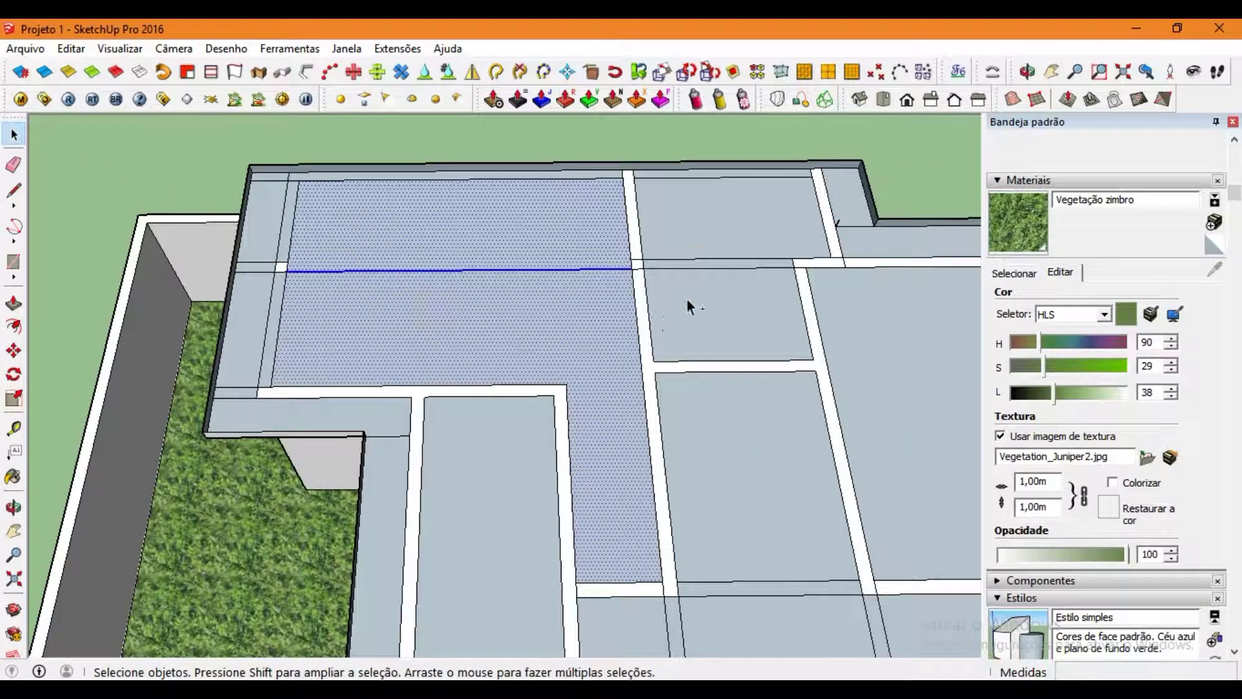
left_click(699, 250, "shift")
left_click(732, 335, "shift")
middle_click_drag(732, 335, 674, 363)
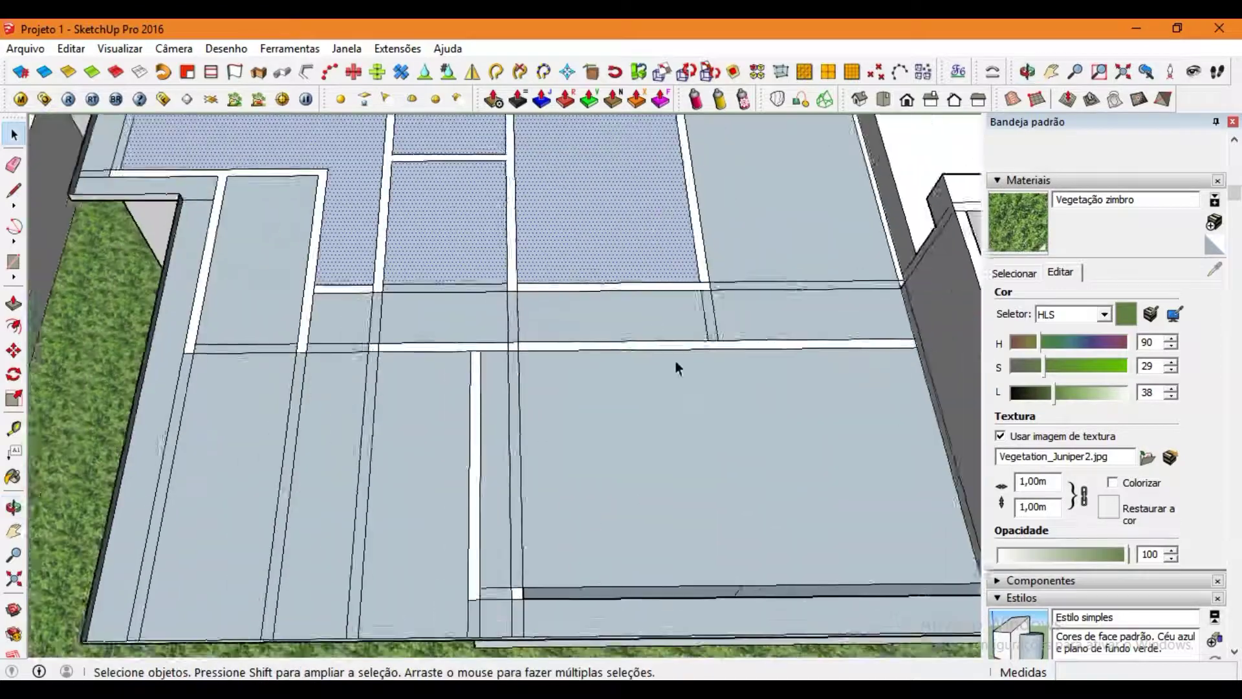
key("Delete")
Inspect the opened rooms, checking the vertical edge by the window.
middle_click_drag(367, 423, 315, 277)
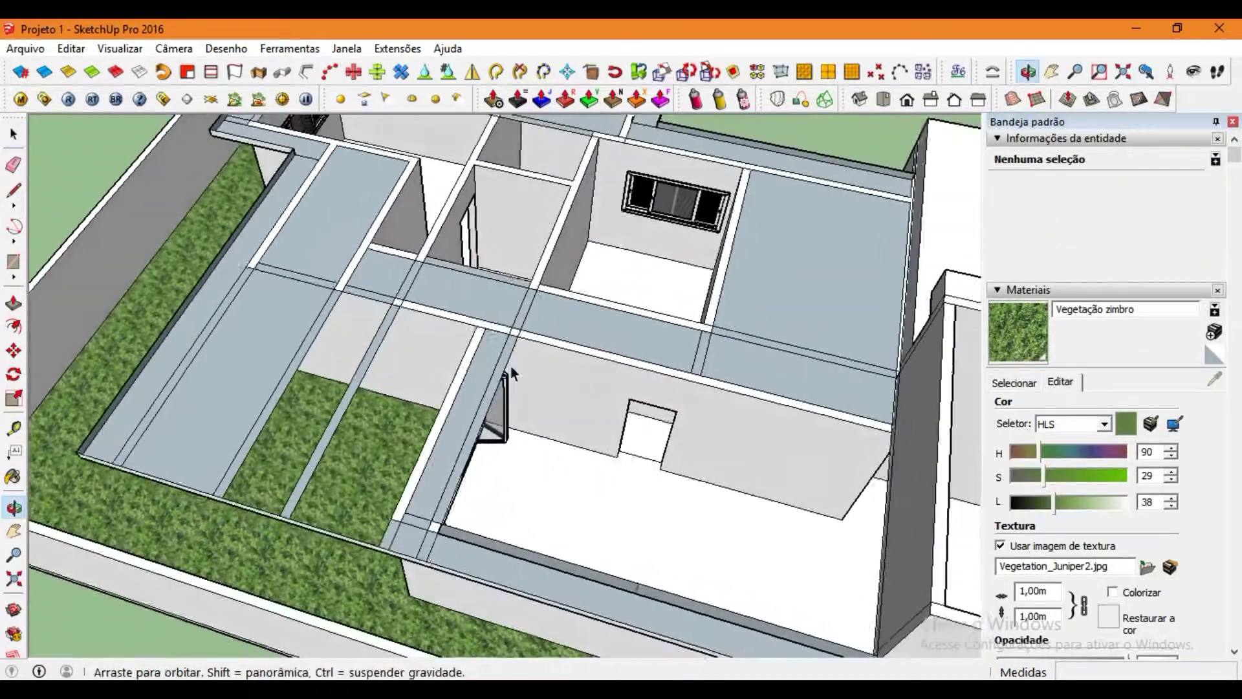
scroll(315, 277, "up", 5)
left_click(258, 202)
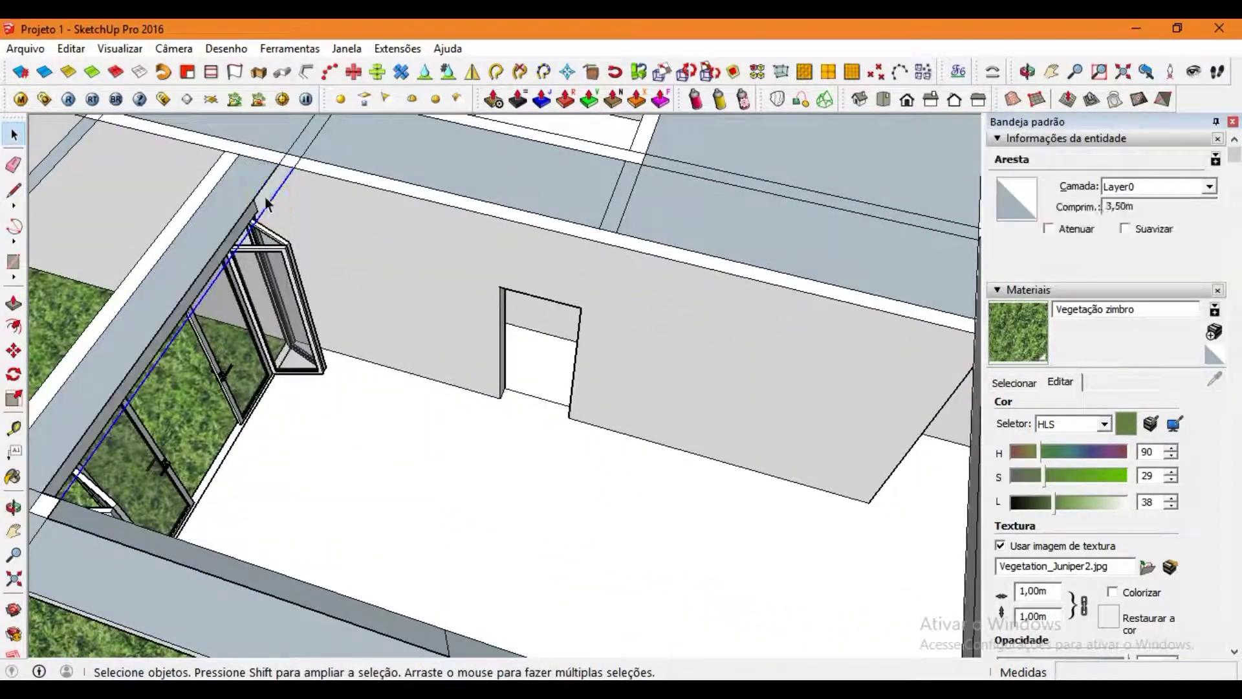
left_click(271, 194)
middle_click_drag(280, 189, 244, 271)
left_click(255, 231)
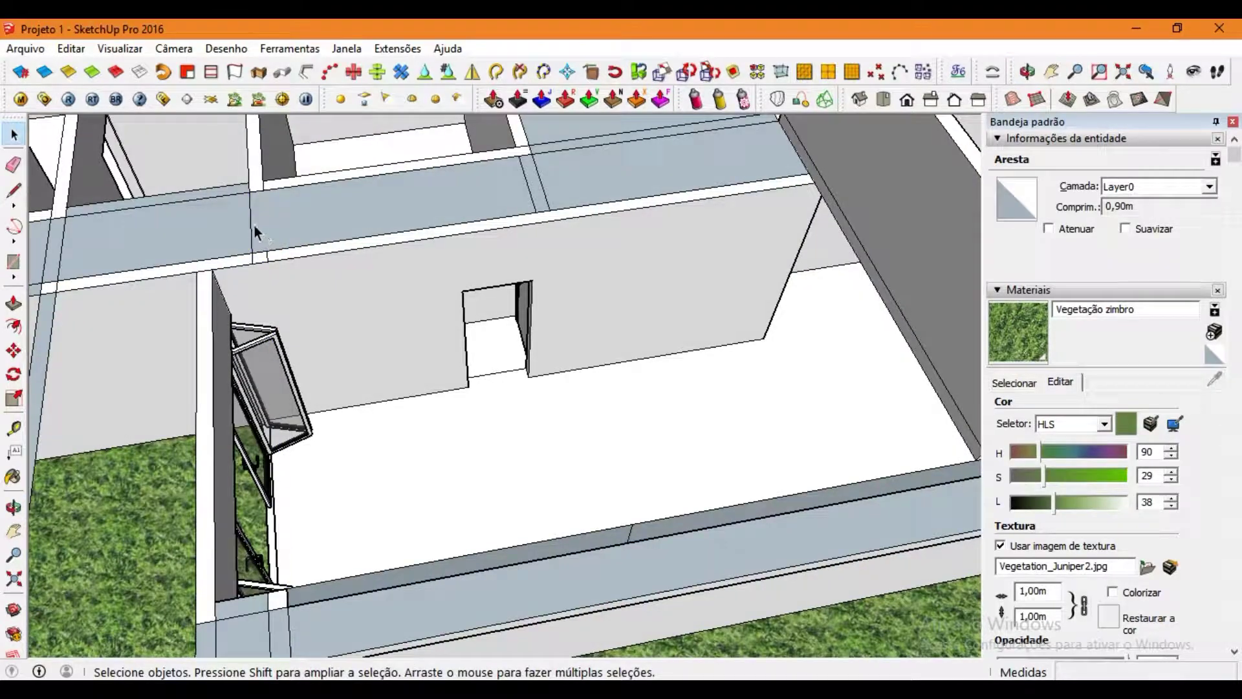
scroll(530, 189, "down", 3)
mouse_move(596, 291)
middle_mouse_down()
mouse_move(435, 319)
mouse_move(317, 180)
middle_mouse_up()
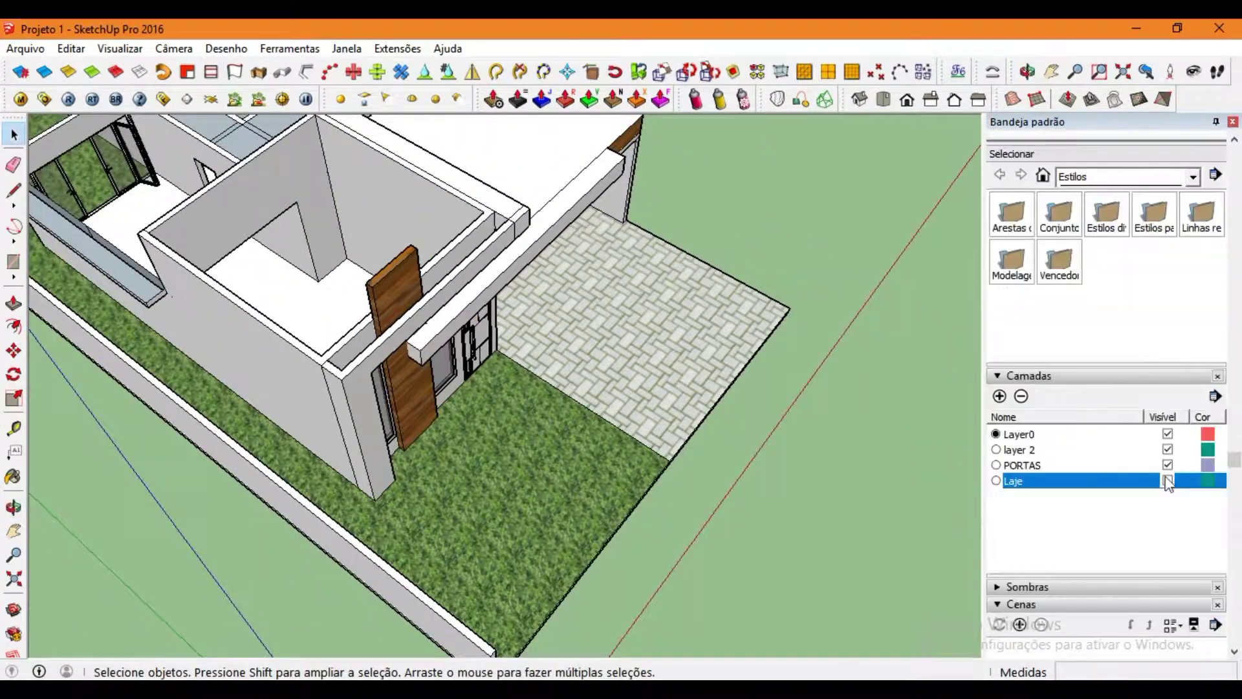
Begin a line at the paving corner, then switch to Push/Pull.
left_click(14, 191)
scroll(733, 282, "up", 10)
left_click(577, 341)
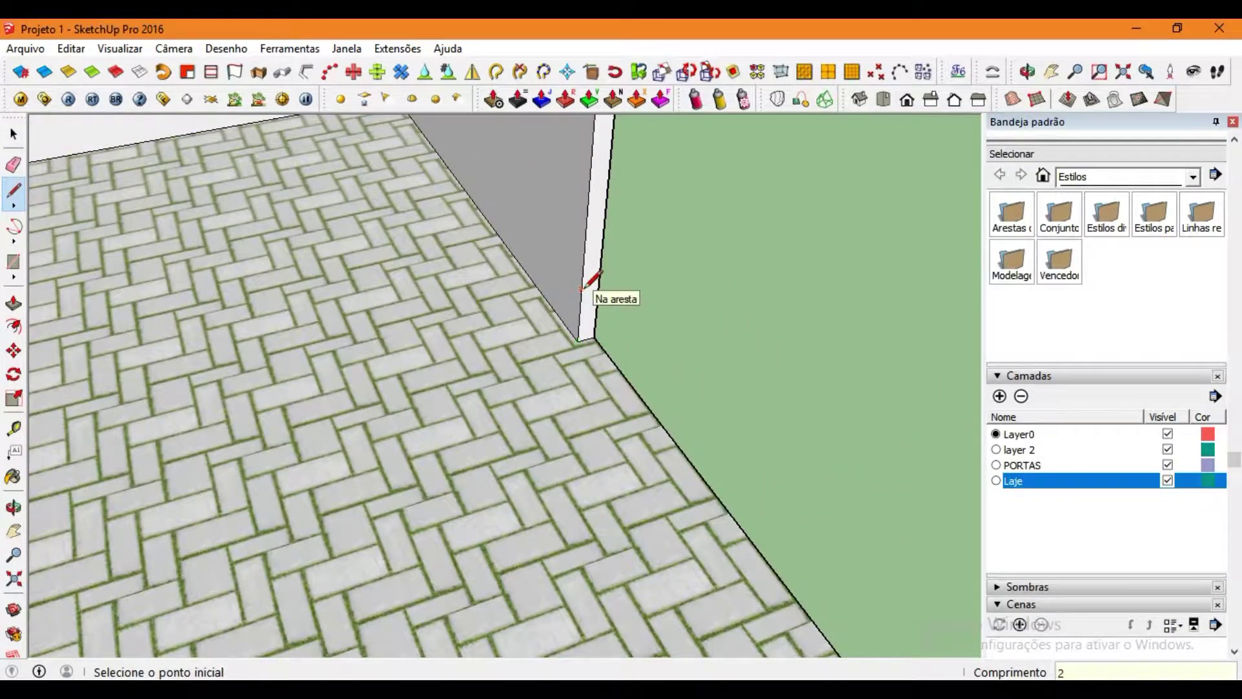
scroll(581, 288, "down", 2)
left_click(13, 303)
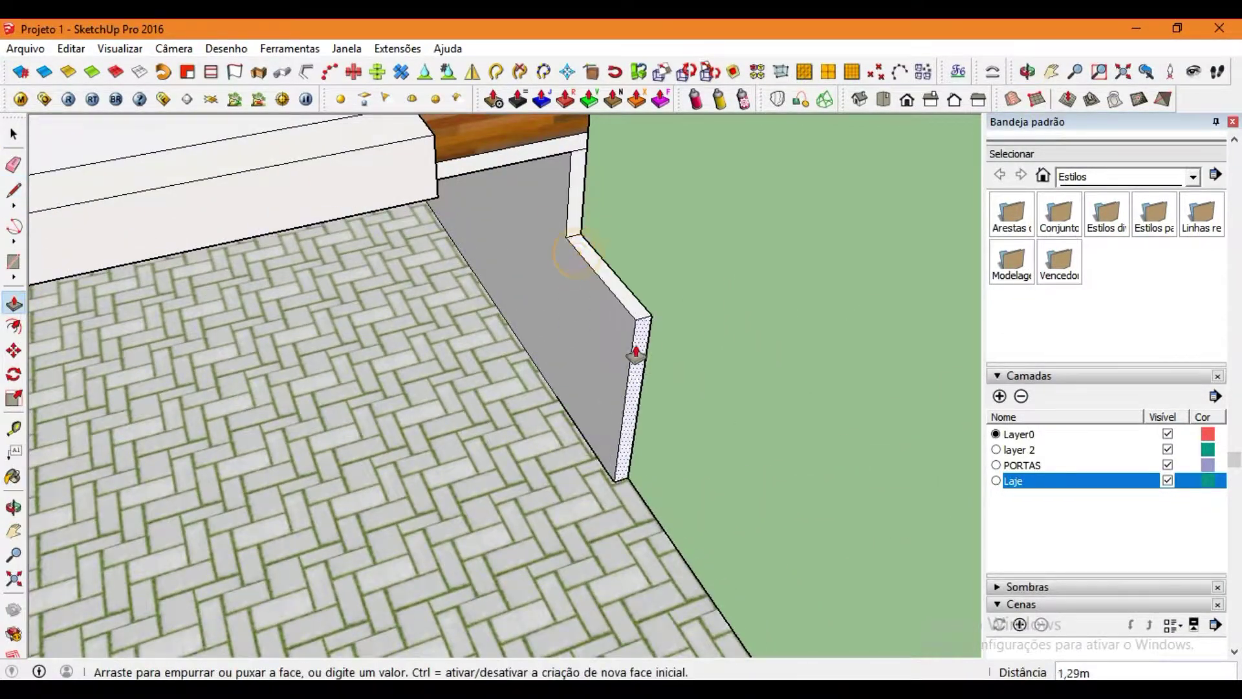
scroll(621, 375, "down", 5)
Orbit from the house facade up to a high view of the roof.
left_click(15, 136)
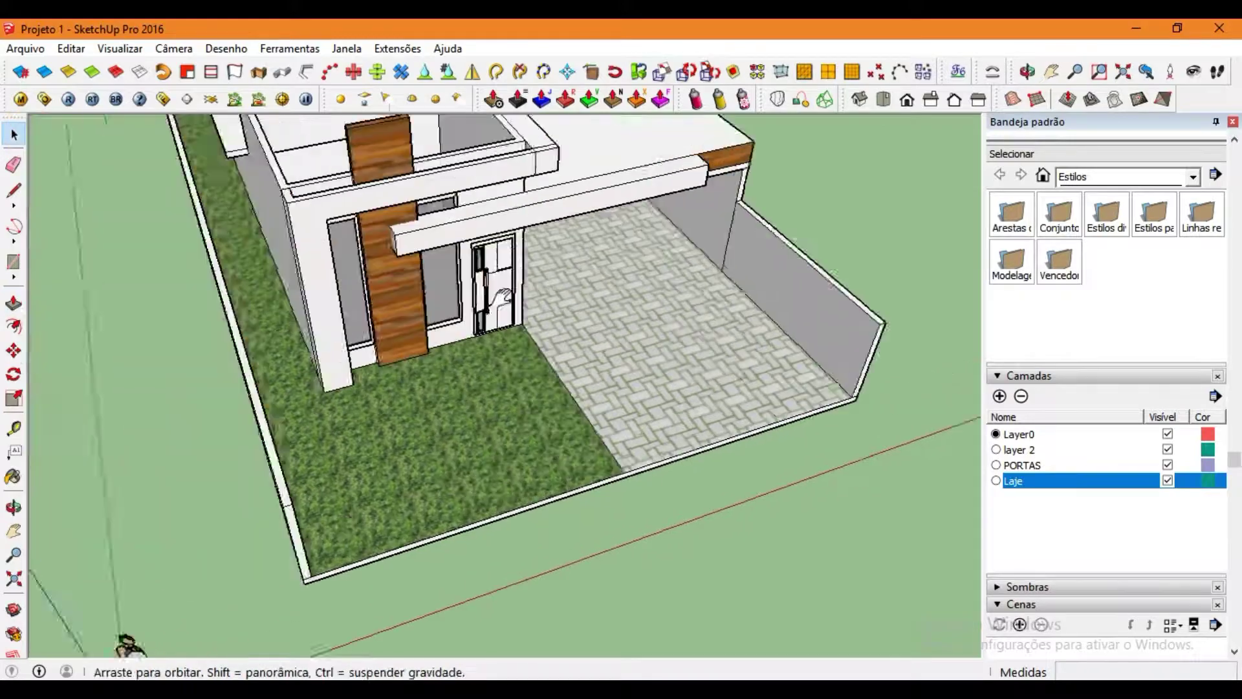
scroll(666, 388, "down", 3)
mouse_move(453, 356)
middle_mouse_down()
mouse_move(666, 389)
mouse_move(666, 338)
middle_mouse_up()
scroll(635, 207, "up", 5)
mouse_move(635, 207)
middle_mouse_down()
mouse_move(626, 227)
mouse_move(507, 178)
middle_mouse_up()
key("p")
scroll(626, 228, "up", 3)
scroll(716, 191, "up", 3)
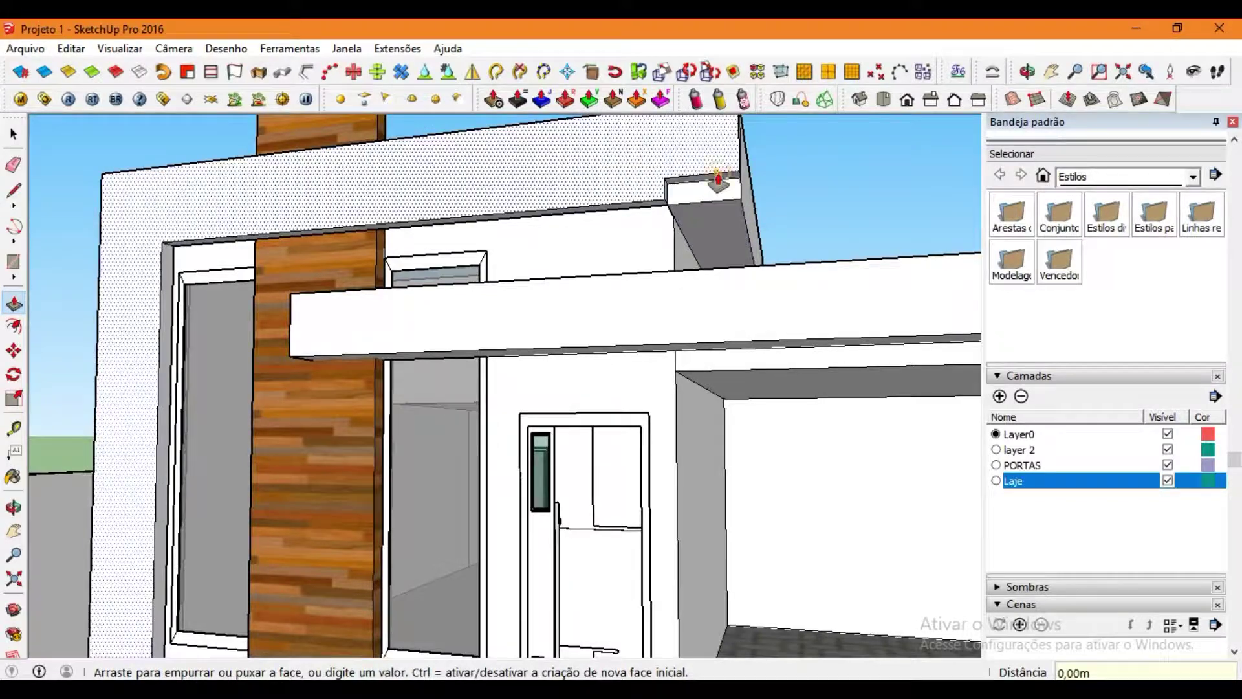
key("e")
scroll(709, 211, "up", 2)
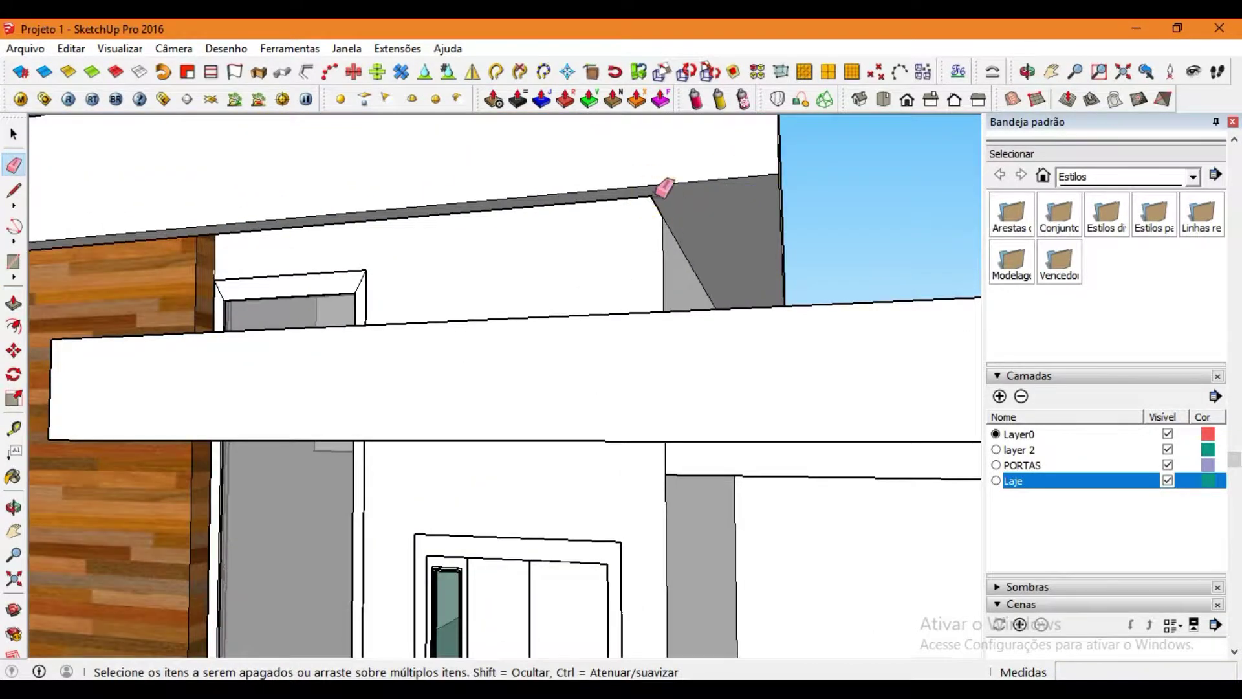
middle_click_drag(665, 187, 832, 130)
scroll(349, 249, "down", 5)
middle_click_drag(349, 249, 471, 304)
scroll(372, 364, "up", 2)
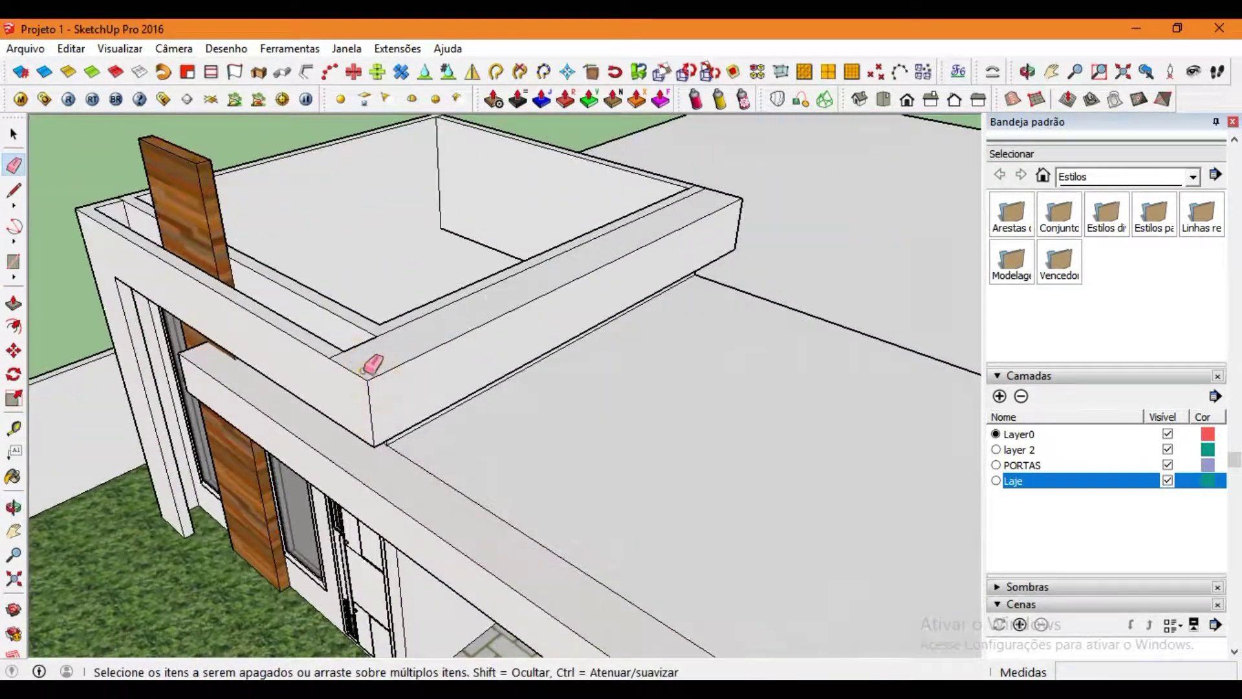
Push/Pull the roof slab face 0.15 m to form the parapet.
key("p")
scroll(364, 371, "up", 2)
middle_click_drag(364, 371, 776, 327)
left_click(776, 327)
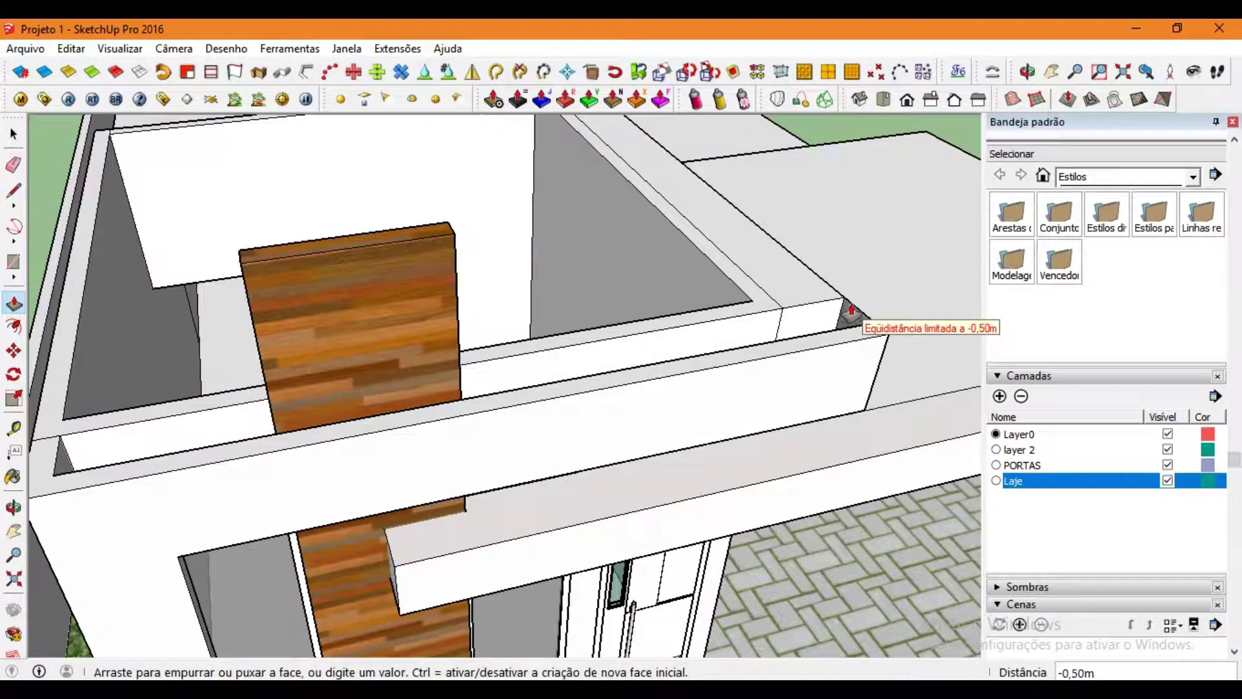
mouse_move(852, 311)
middle_mouse_down()
mouse_move(471, 293)
mouse_move(510, 380)
middle_mouse_up()
left_click(543, 374)
Start a second push on the small corner face, then cancel it.
scroll(768, 288, "up", 3)
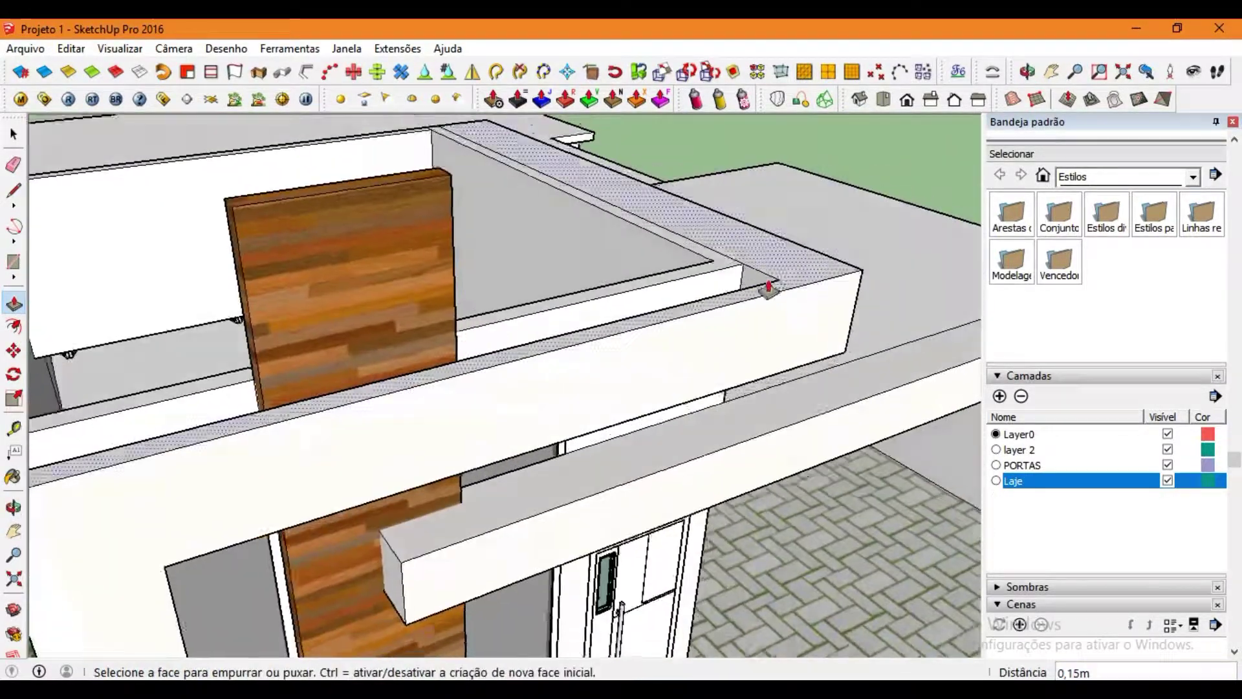
scroll(769, 288, "up", 2)
left_click(768, 285)
middle_click_drag(768, 275, 524, 303)
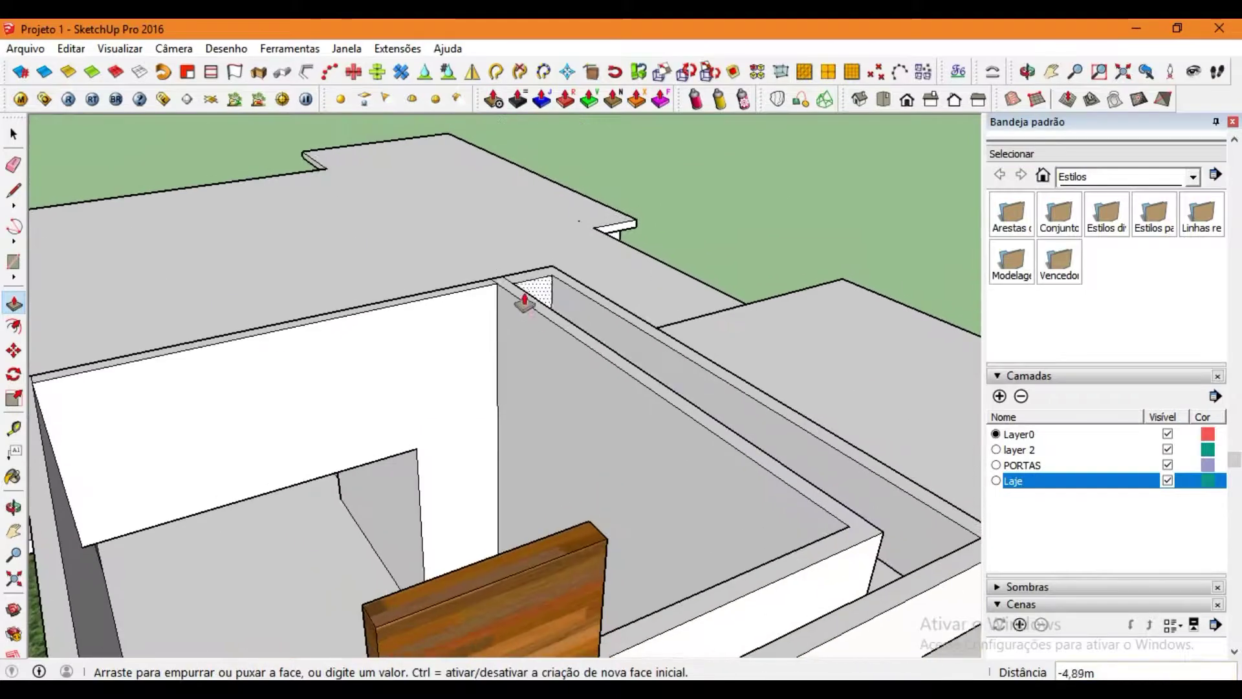
key("space")
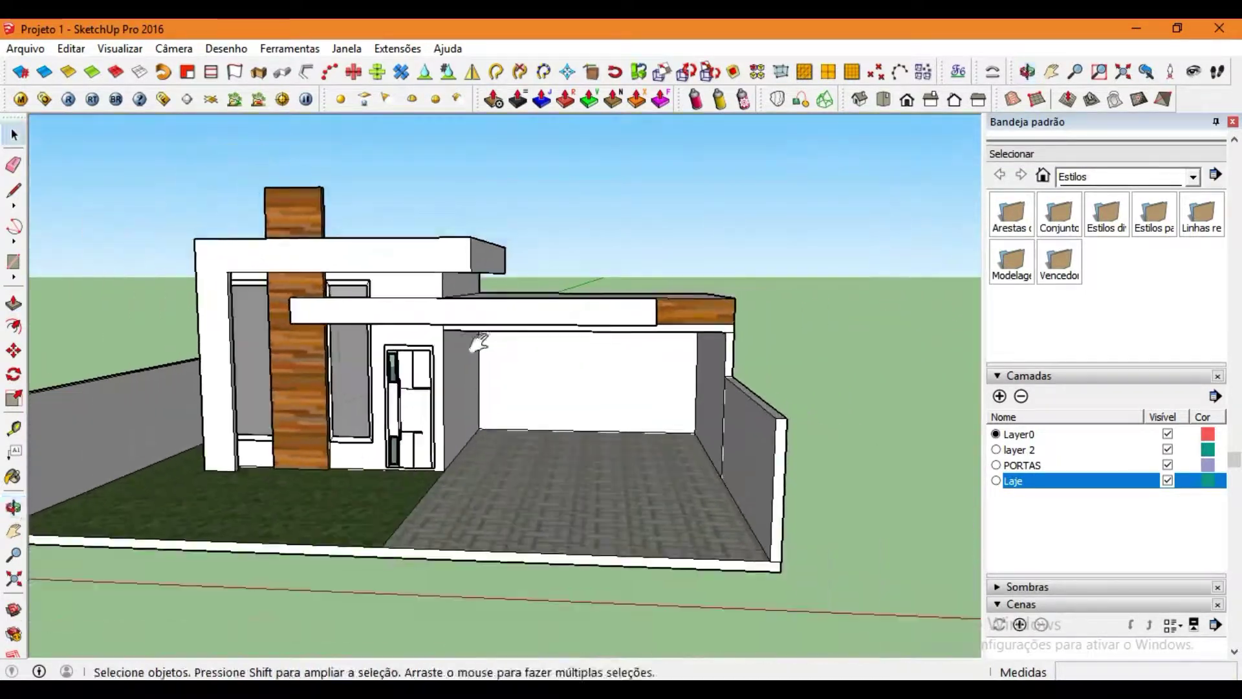
Search 3D Warehouse for 'carro' and download the white Carro SUV into the scene.
left_click(25, 49)
left_click(374, 260)
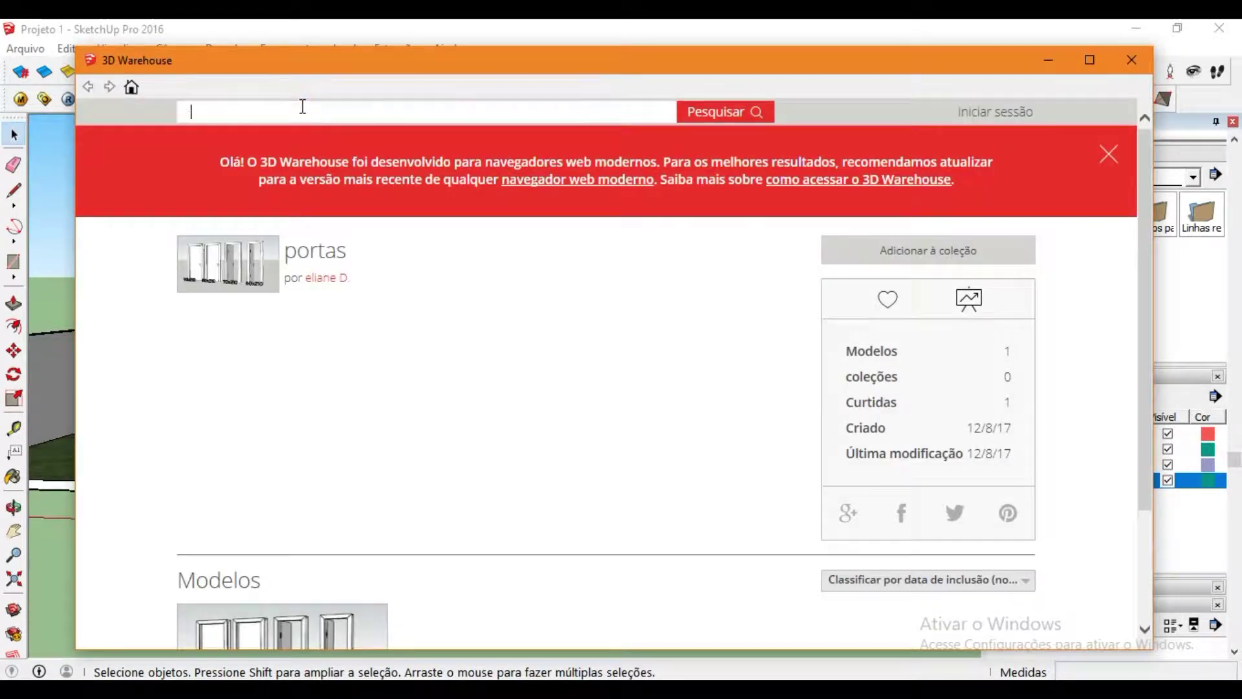
type("carro")
key("Return")
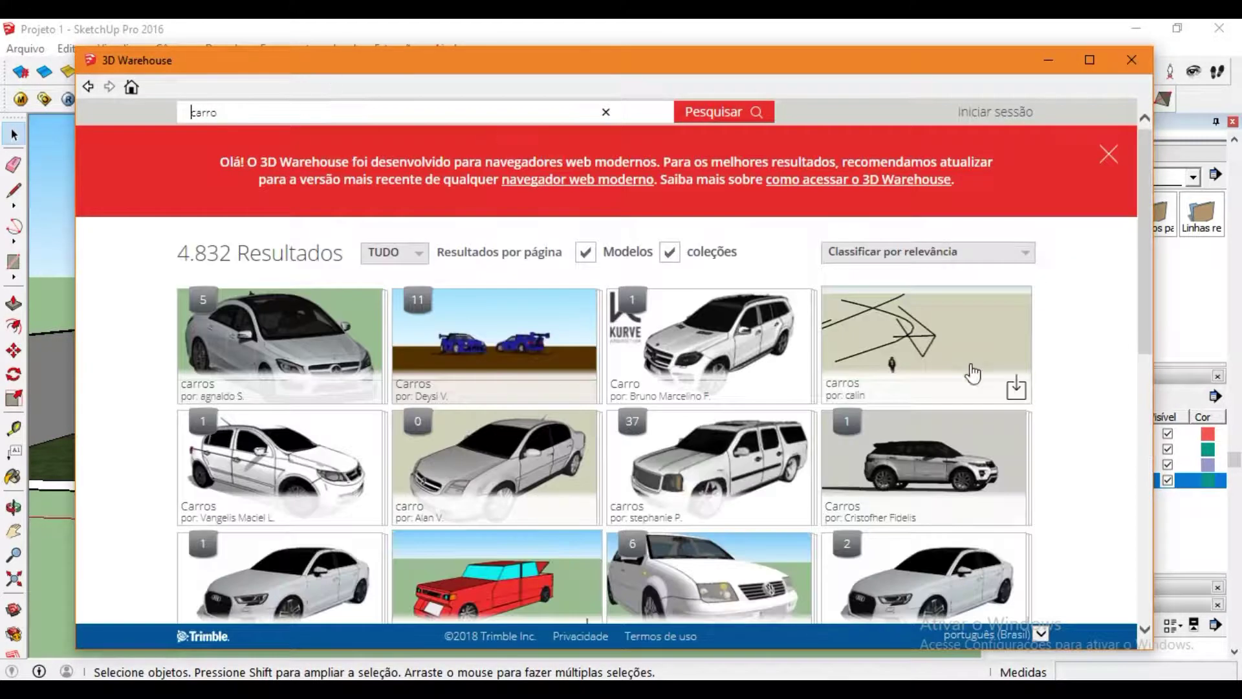
left_click(728, 359)
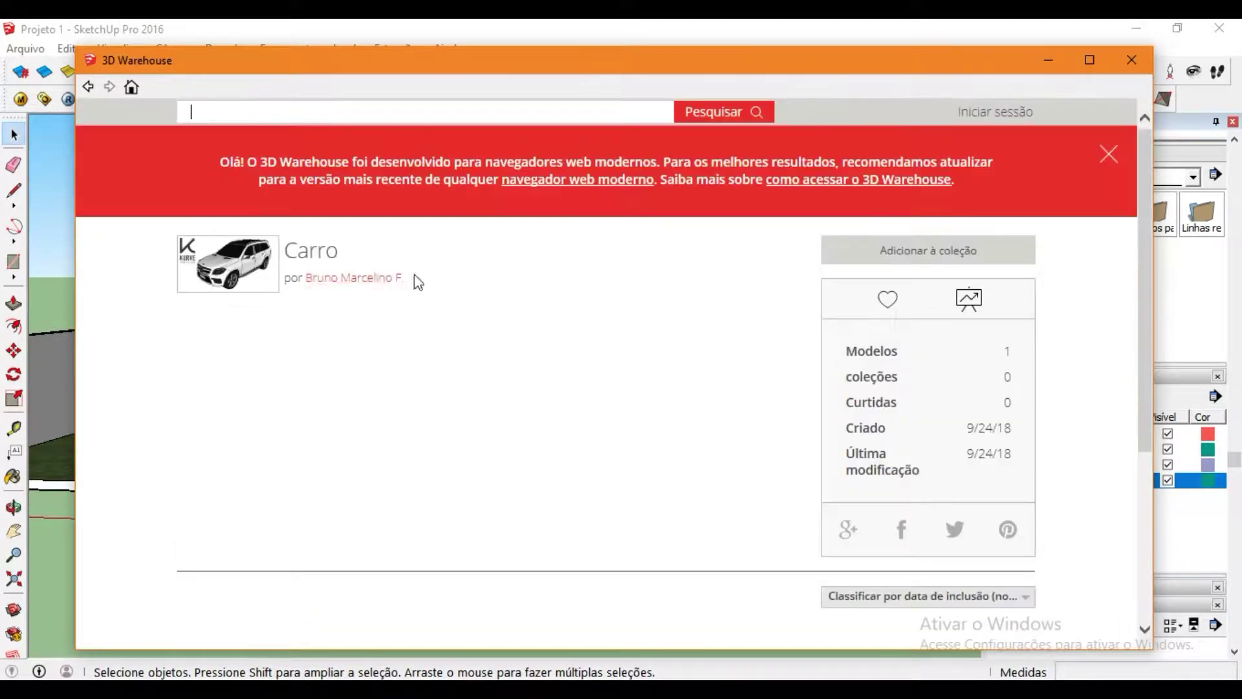
scroll(414, 274, "down", 3)
left_click(372, 550)
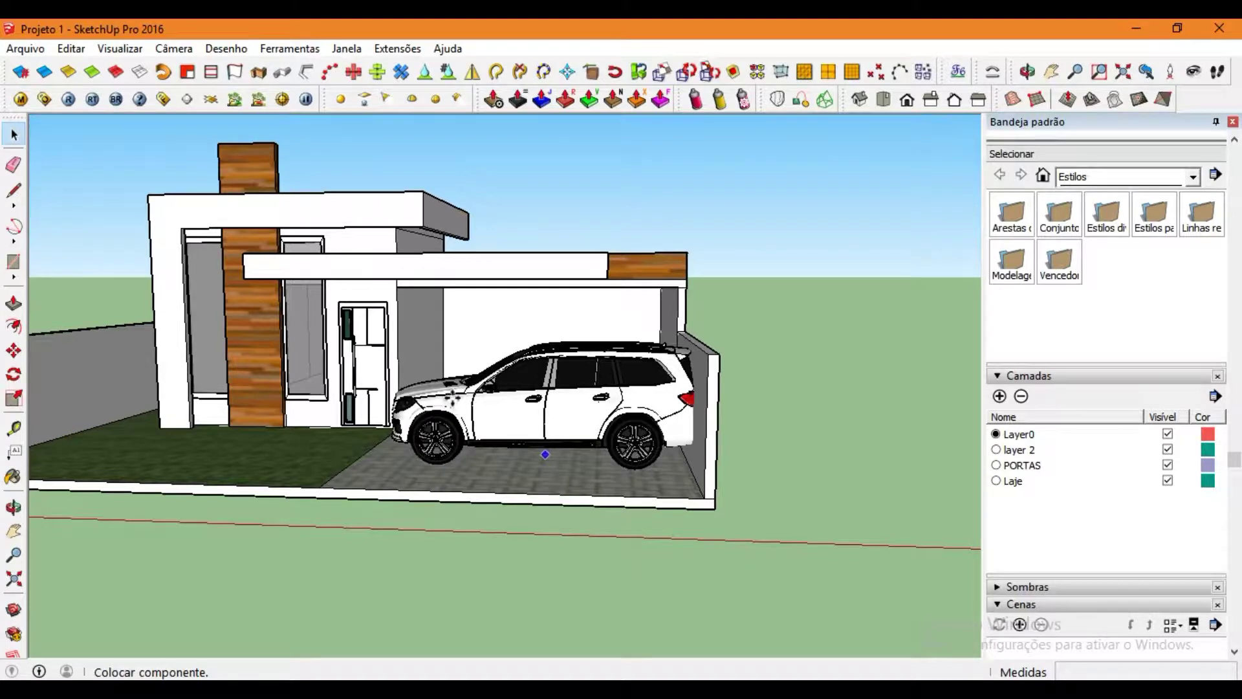
Drop the car on the driveway, turn it 180° and slide it toward the garage entrance.
left_click(546, 454)
middle_click_drag(545, 454, 582, 530)
key("q")
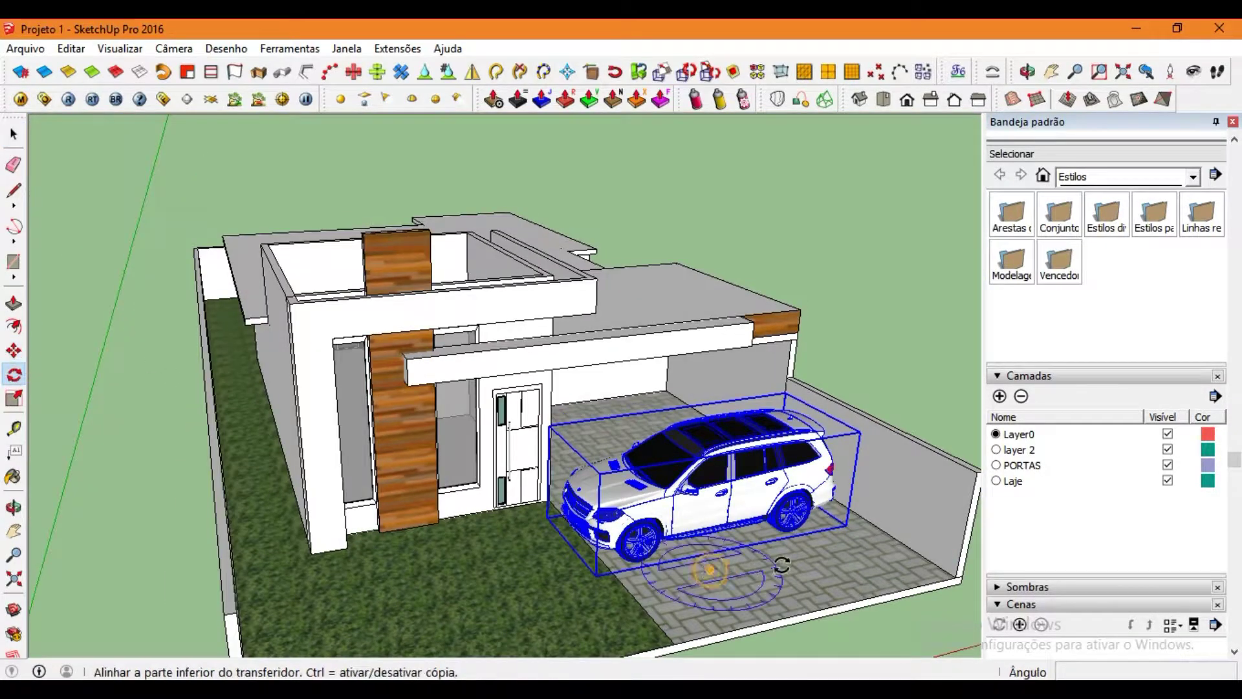
left_click(710, 569)
type("180")
key("Return")
key("m")
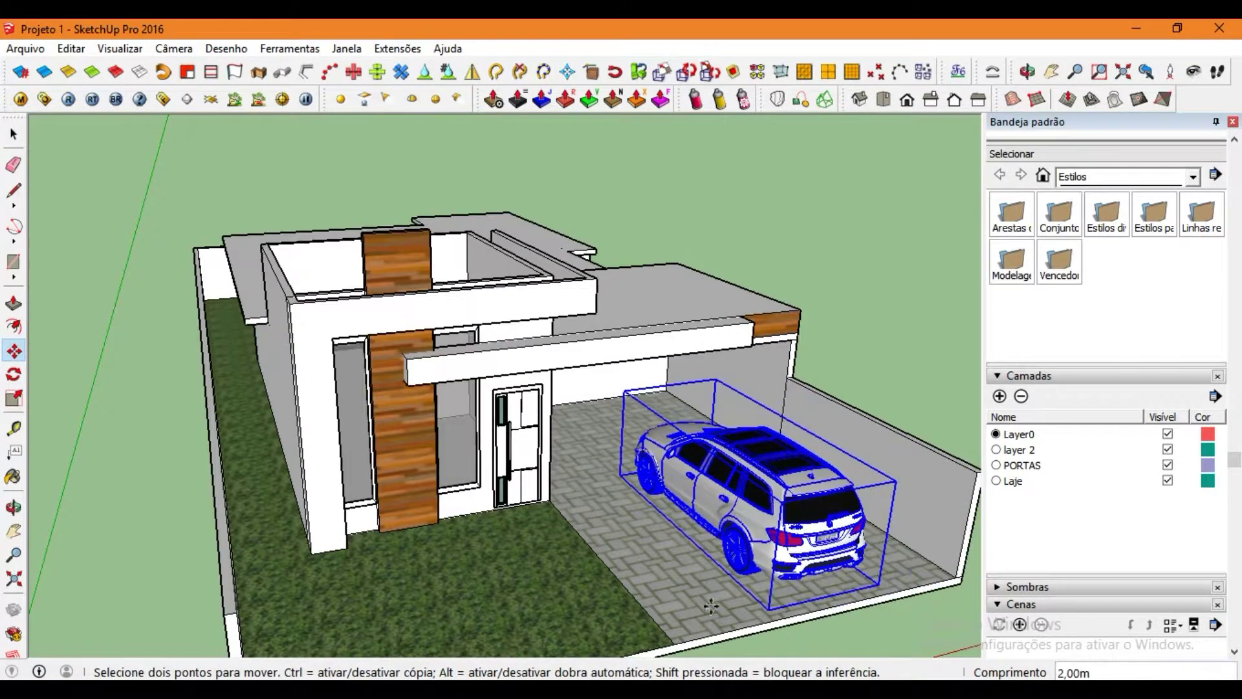
left_click_drag(710, 606, 621, 542)
key("space")
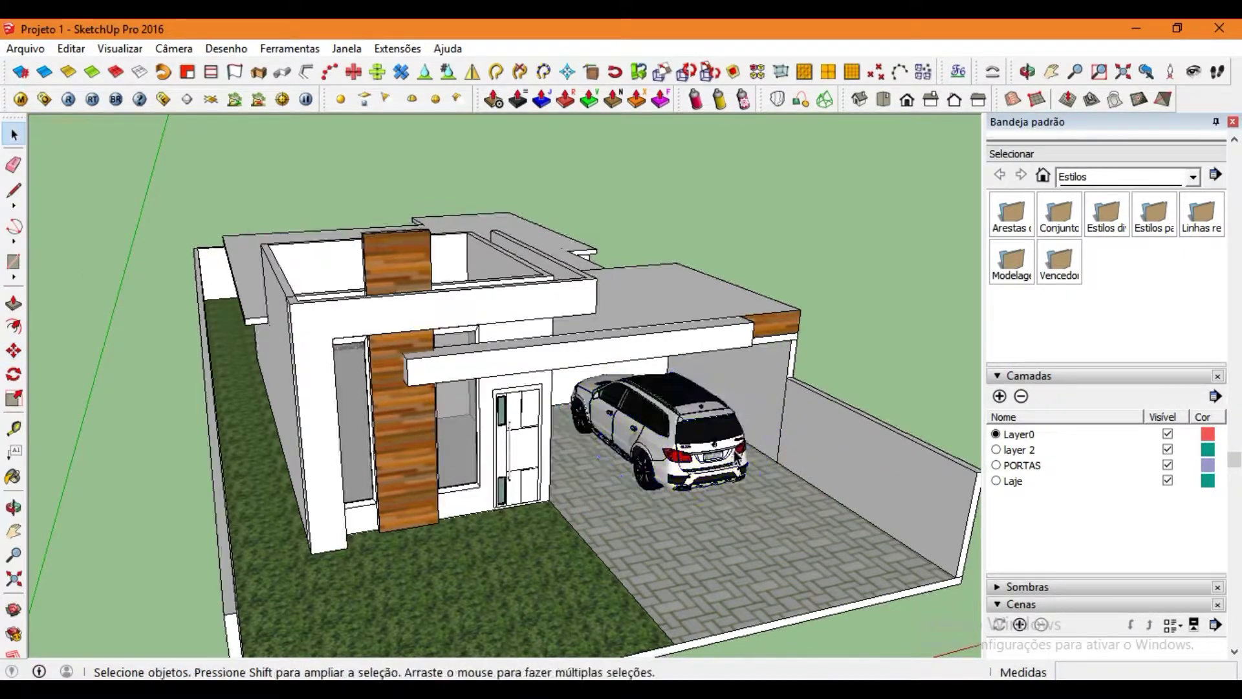
Push/pull the lot's front face 3 m out toward the street.
middle_click_drag(738, 456, 596, 460)
left_click(13, 302)
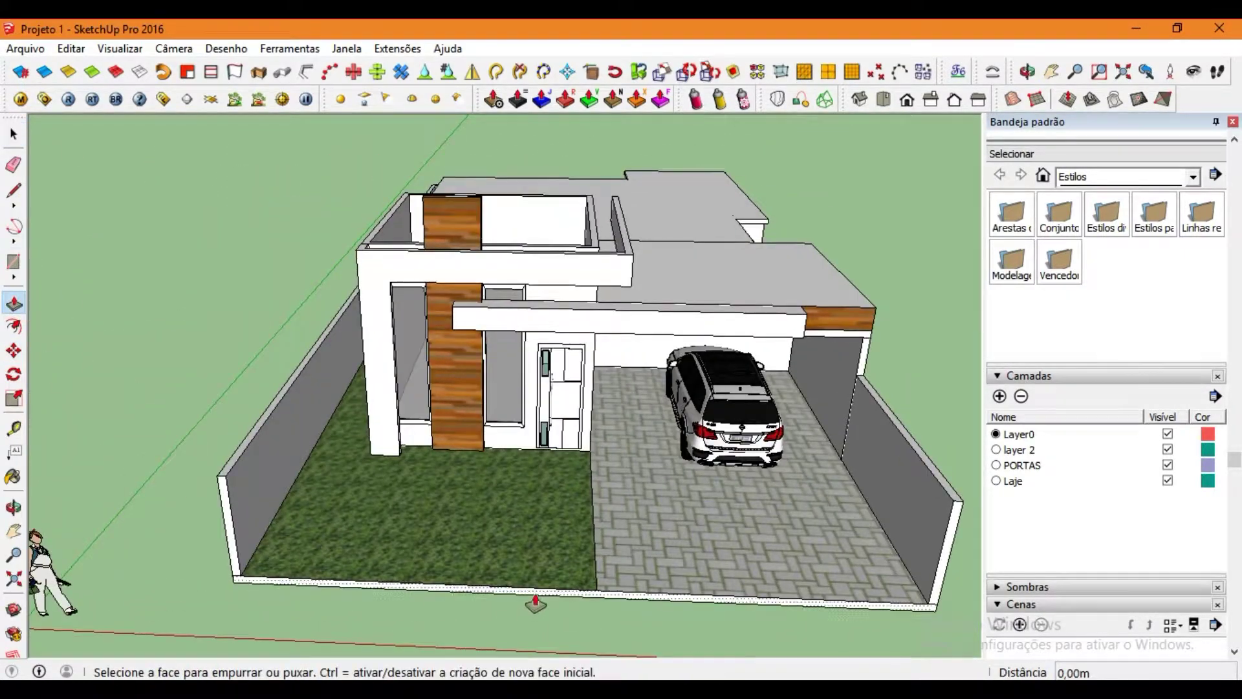
left_click(535, 603)
middle_click_drag(537, 602, 548, 590)
type("3")
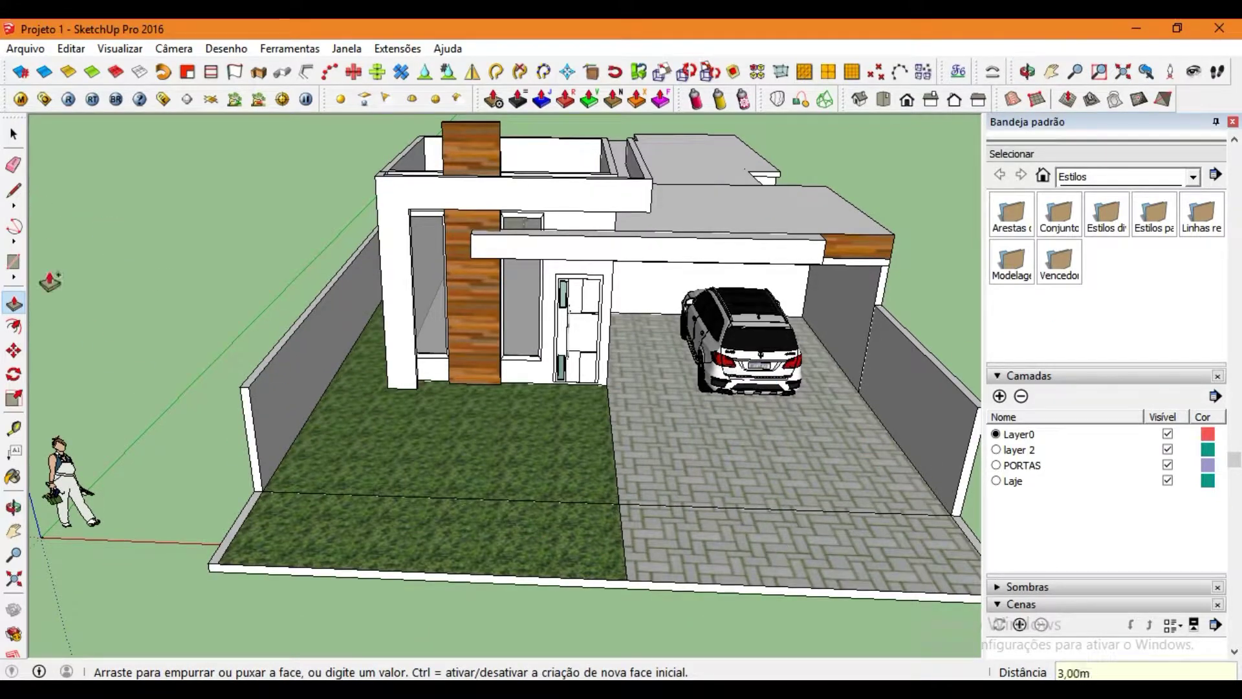
type("e")
Erase the edge between lawn and driveway, then undo the erase.
scroll(271, 502, "up", 3)
left_click(782, 557)
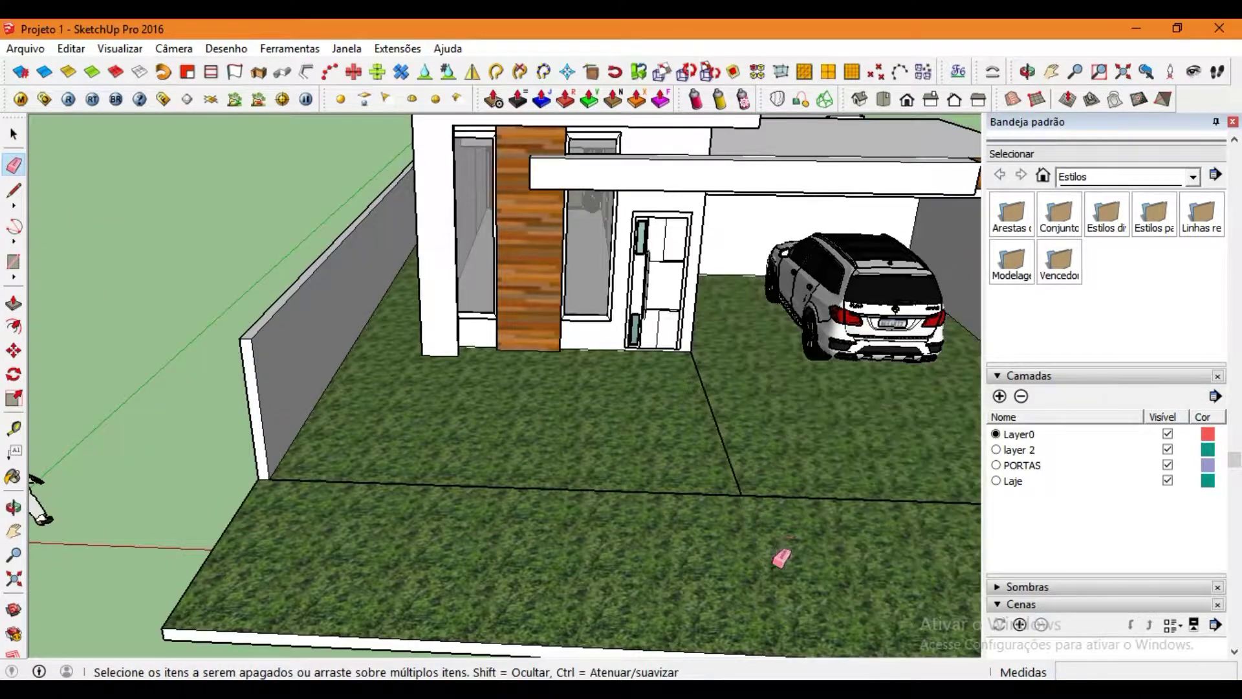
scroll(652, 452, "down", 4)
key("ctrl+z")
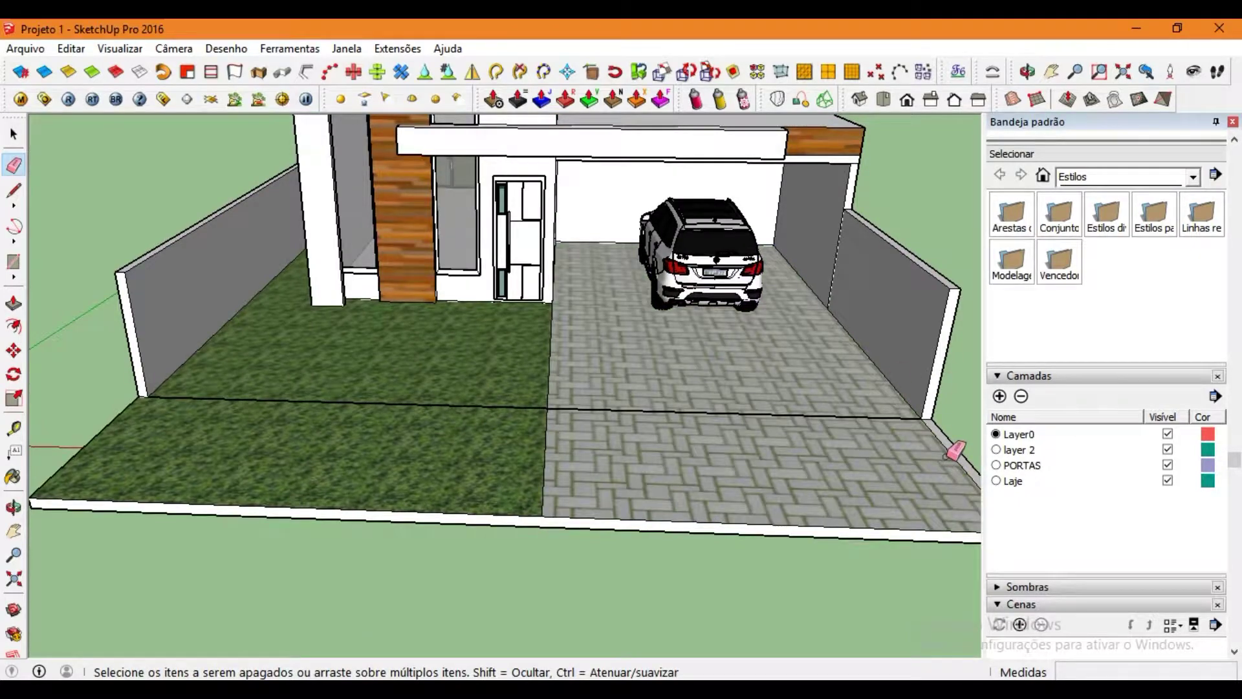
middle_click_drag(957, 444, 906, 363)
scroll(905, 344, "up", 3)
scroll(715, 297, "up", 2)
Paint the new front strip with the herringbone paving material.
scroll(705, 307, "down", 1)
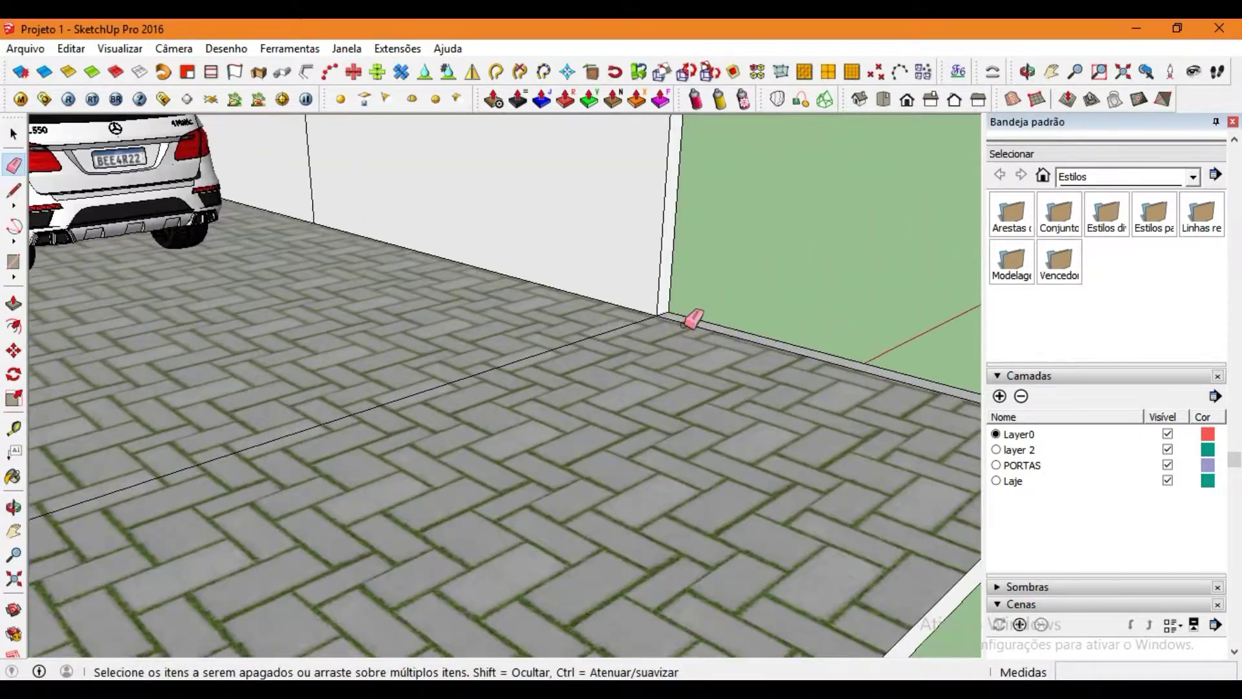
scroll(647, 349, "down", 2)
key("ctrl+z")
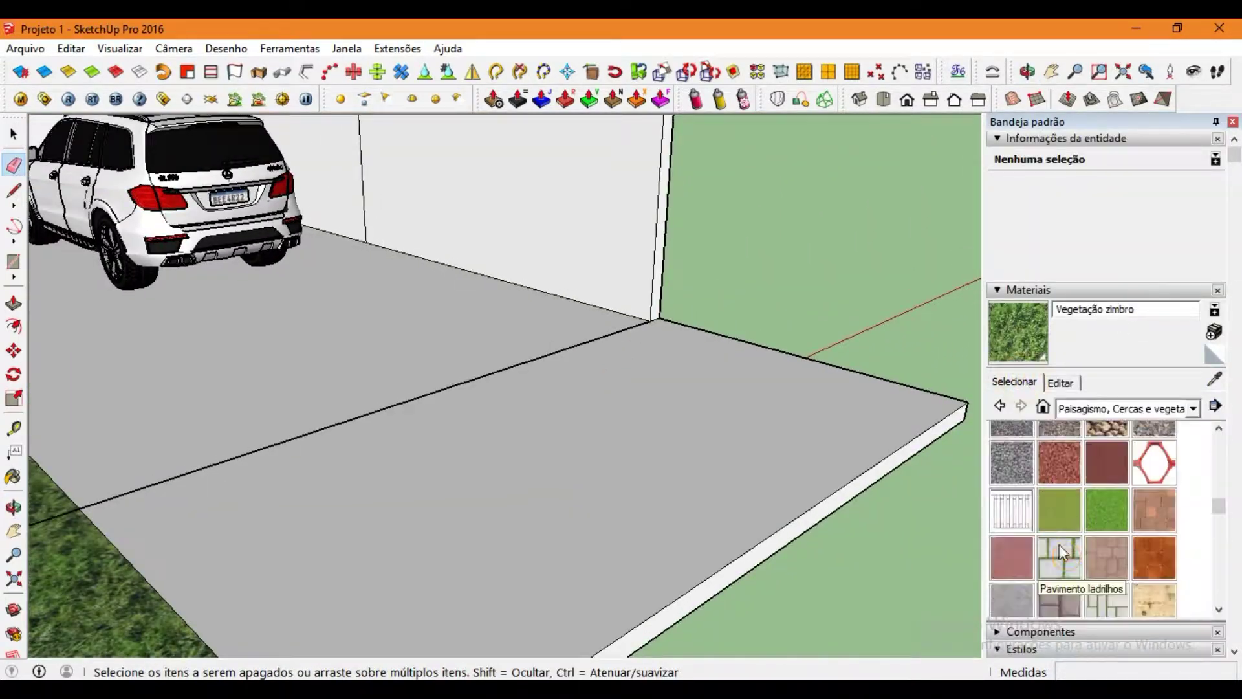
left_click(1059, 553)
left_click(453, 309)
key("ctrl+z")
left_click(572, 353)
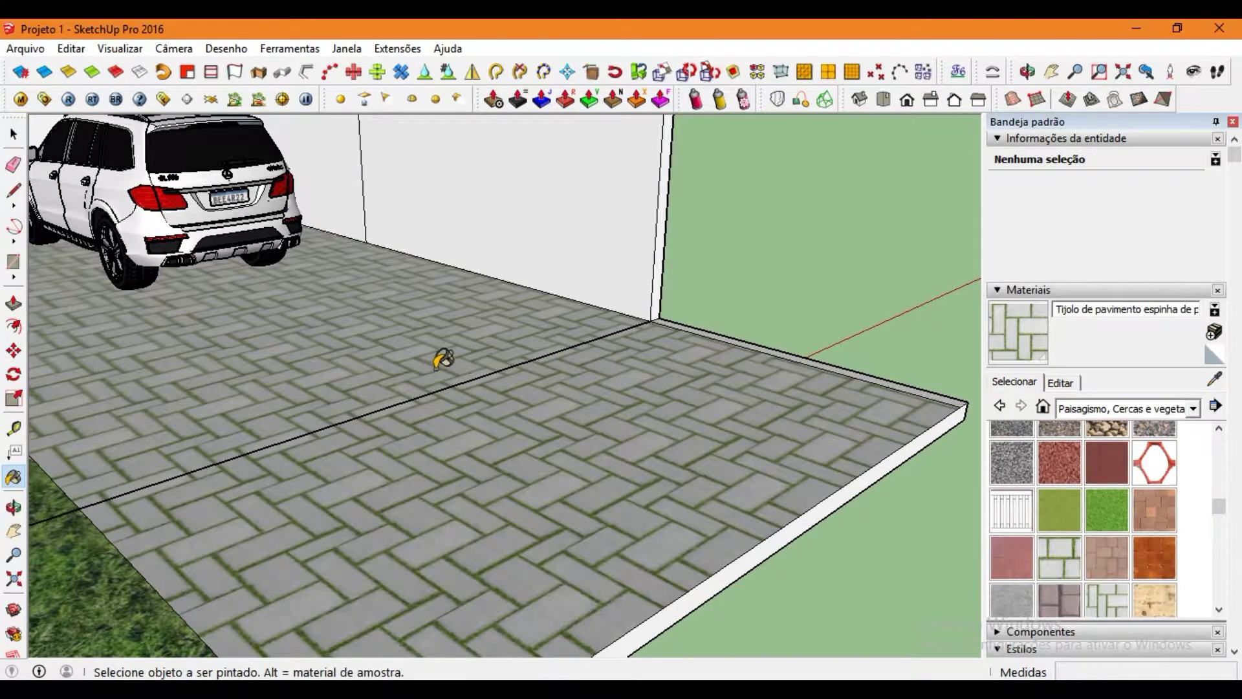
Repaint the front strip with old polished concrete from the Asfalto e concreto collection.
scroll(430, 363, "down", 2)
scroll(491, 380, "down", 2)
left_click(1028, 383)
scroll(1117, 440, "down", 3)
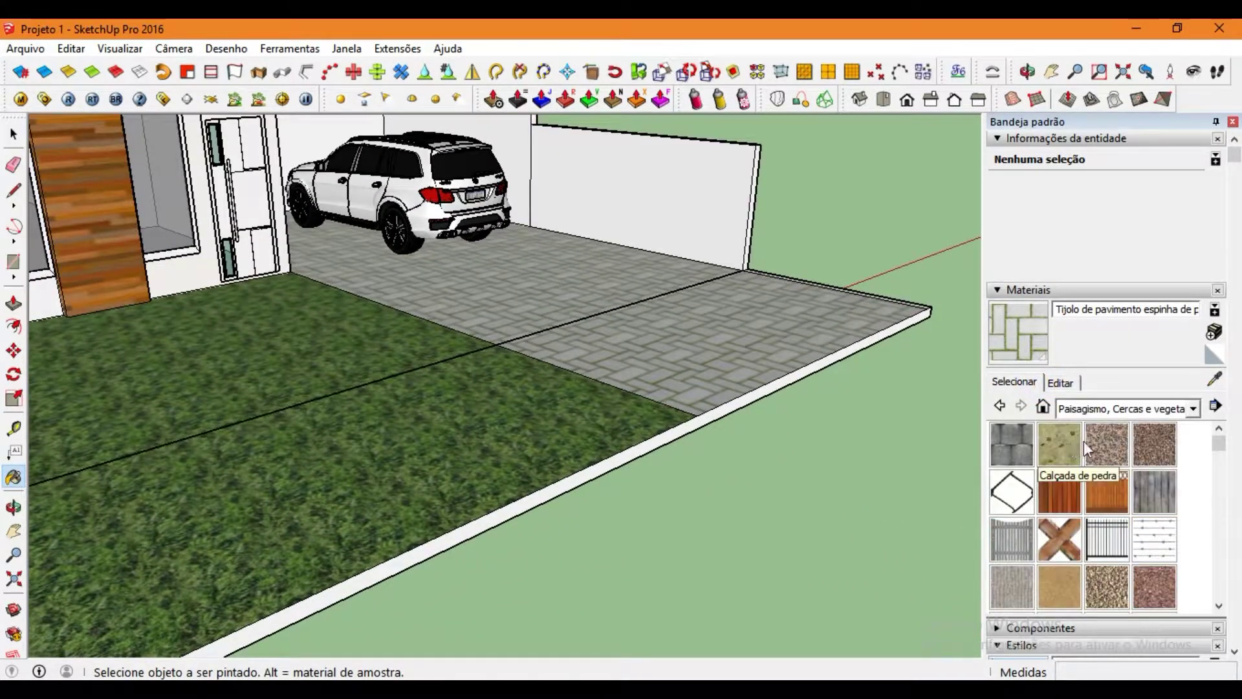
left_click(1192, 408)
scroll(1100, 453, "up", 2)
left_click(1094, 438)
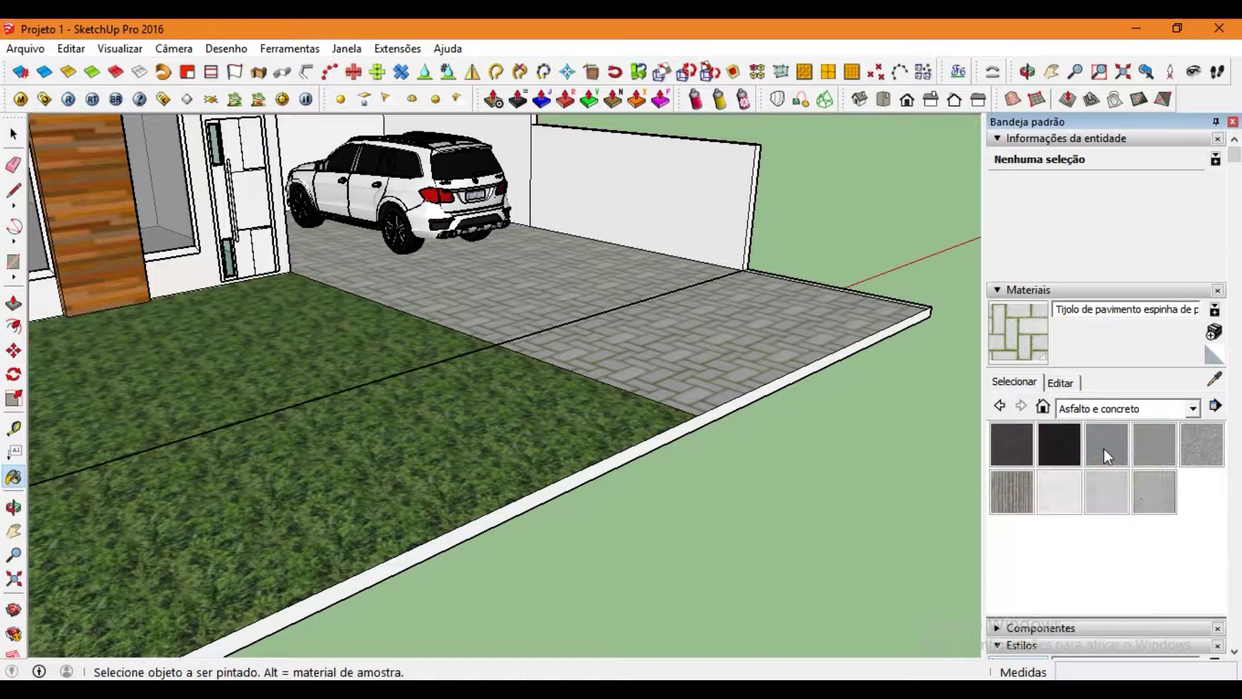
left_click(721, 361)
Undo the concrete paint and the 3 m front strip extension.
middle_click_drag(623, 369, 368, 388)
key("ctrl+z")
key("ctrl+z")
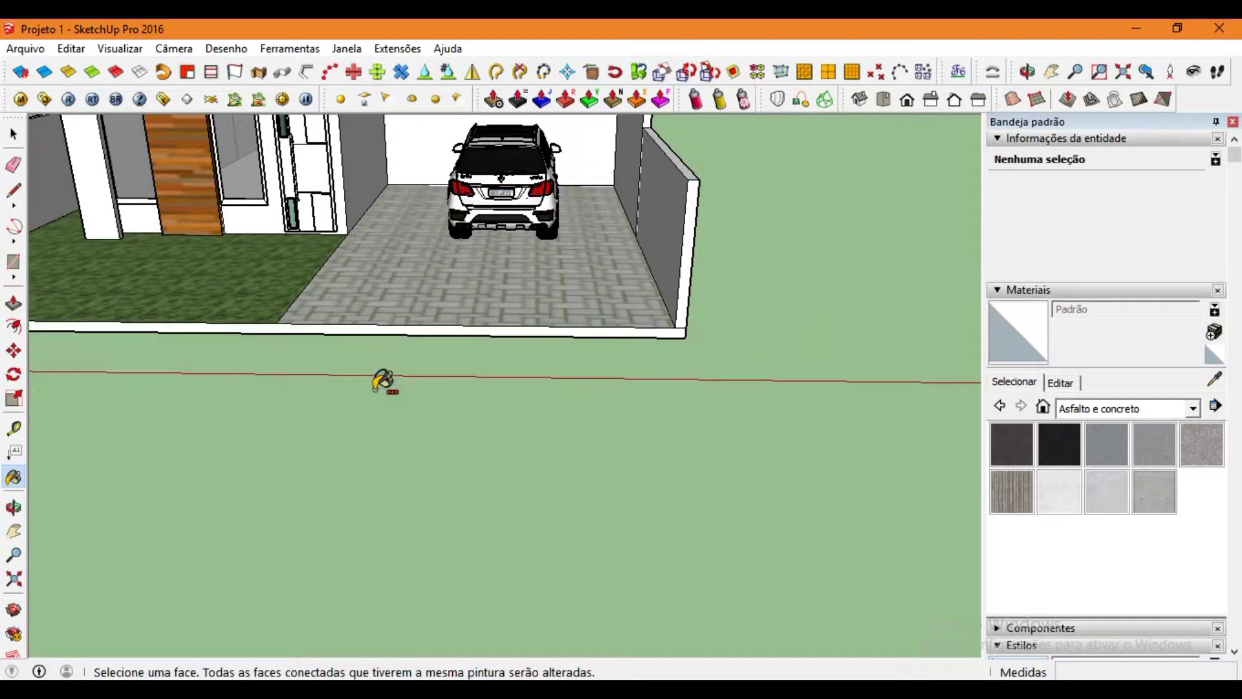
key("space")
key("shift+z")
Search 3D Warehouse for 'vegetação' models.
left_click(26, 48)
mouse_move(64, 270)
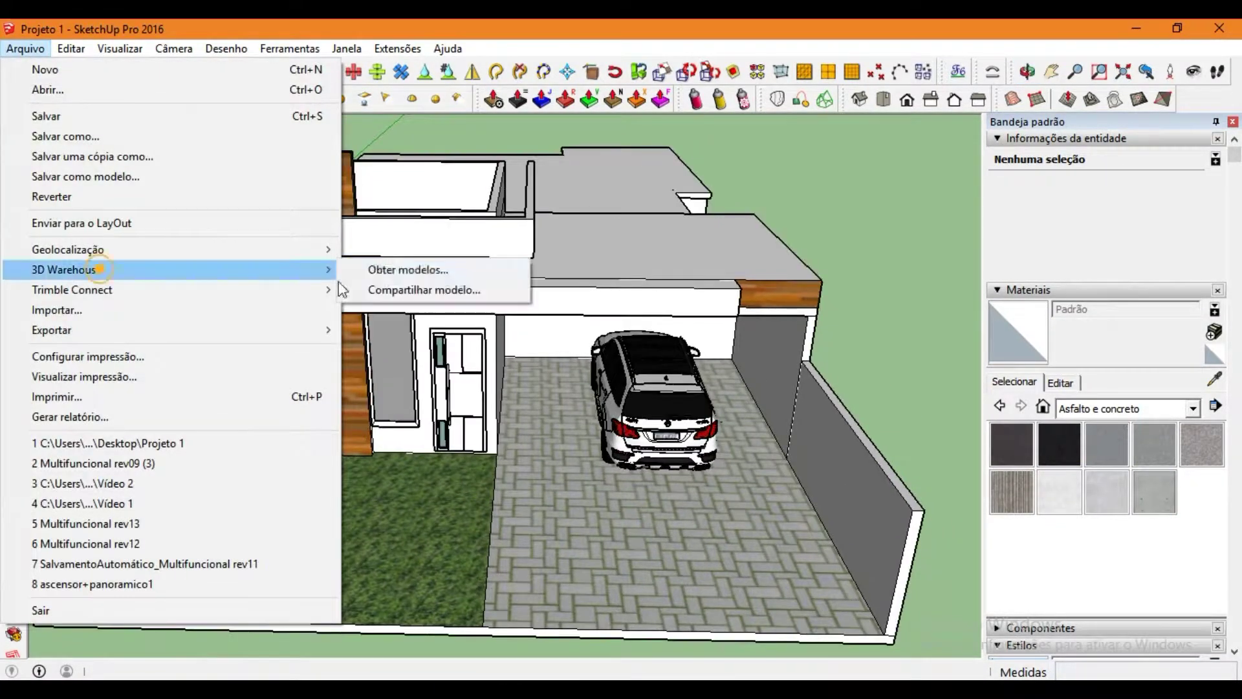
left_click(401, 266)
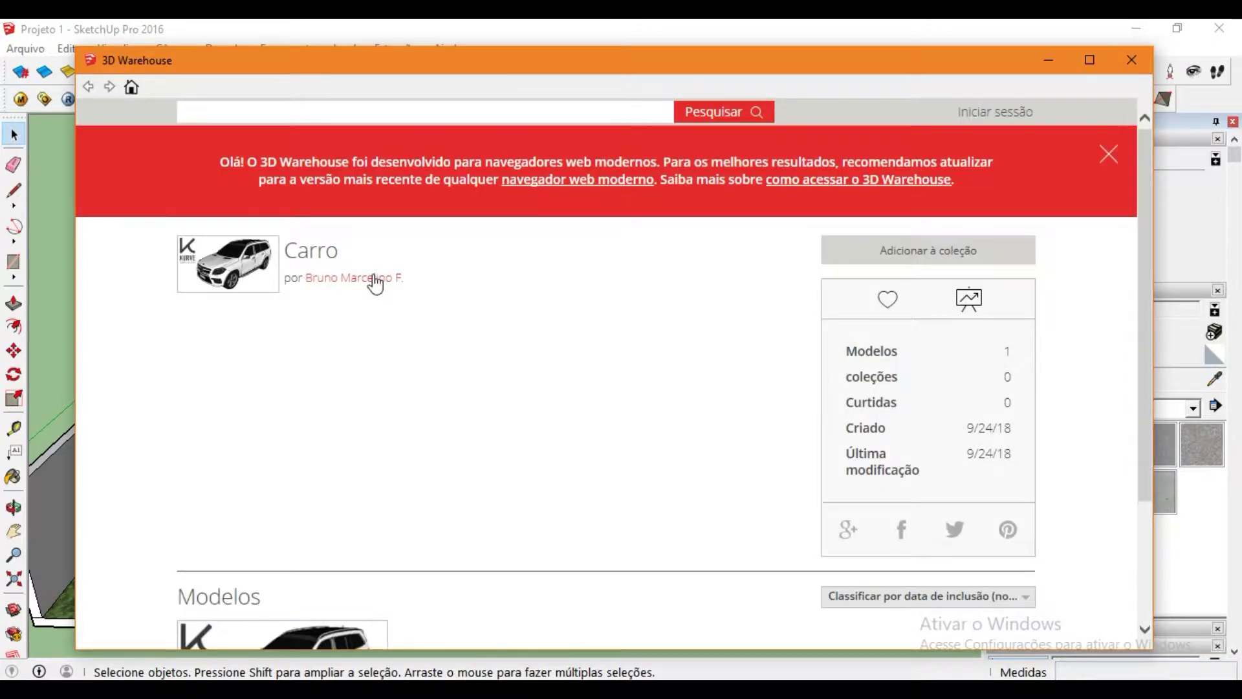
type("vegetação")
key("Return")
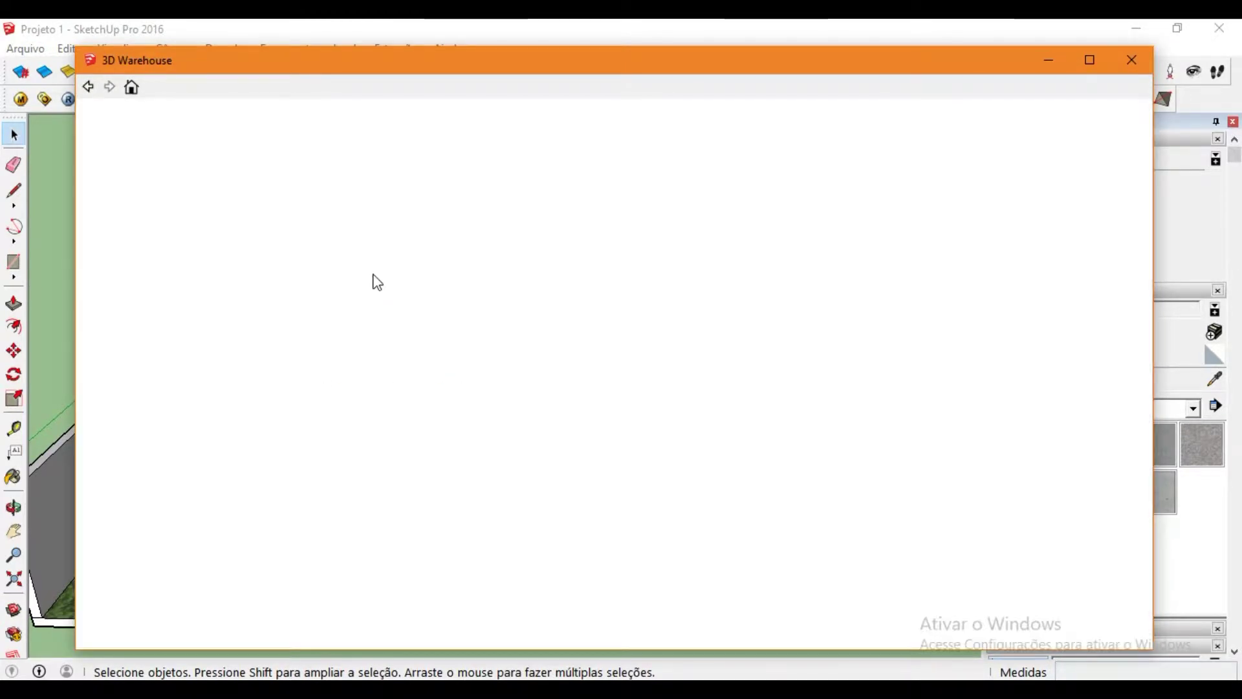
scroll(1008, 378, "down", 3)
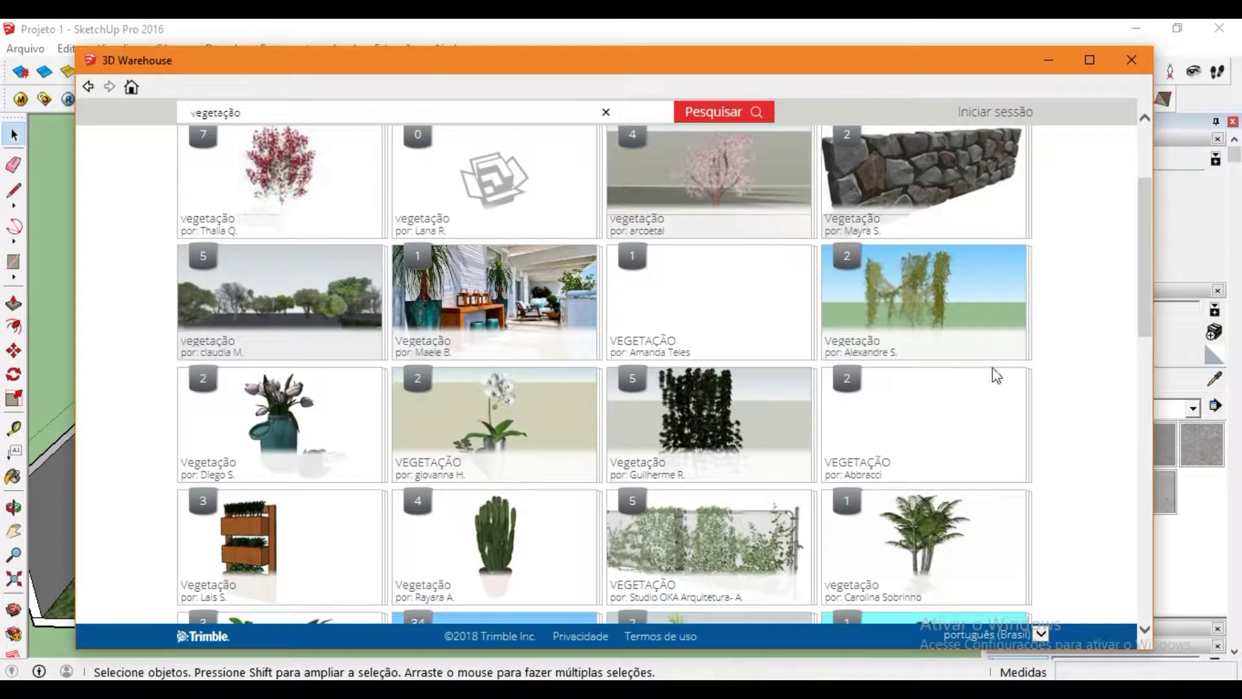
scroll(1062, 369, "down", 5)
scroll(1064, 366, "down", 5)
scroll(1068, 371, "down", 3)
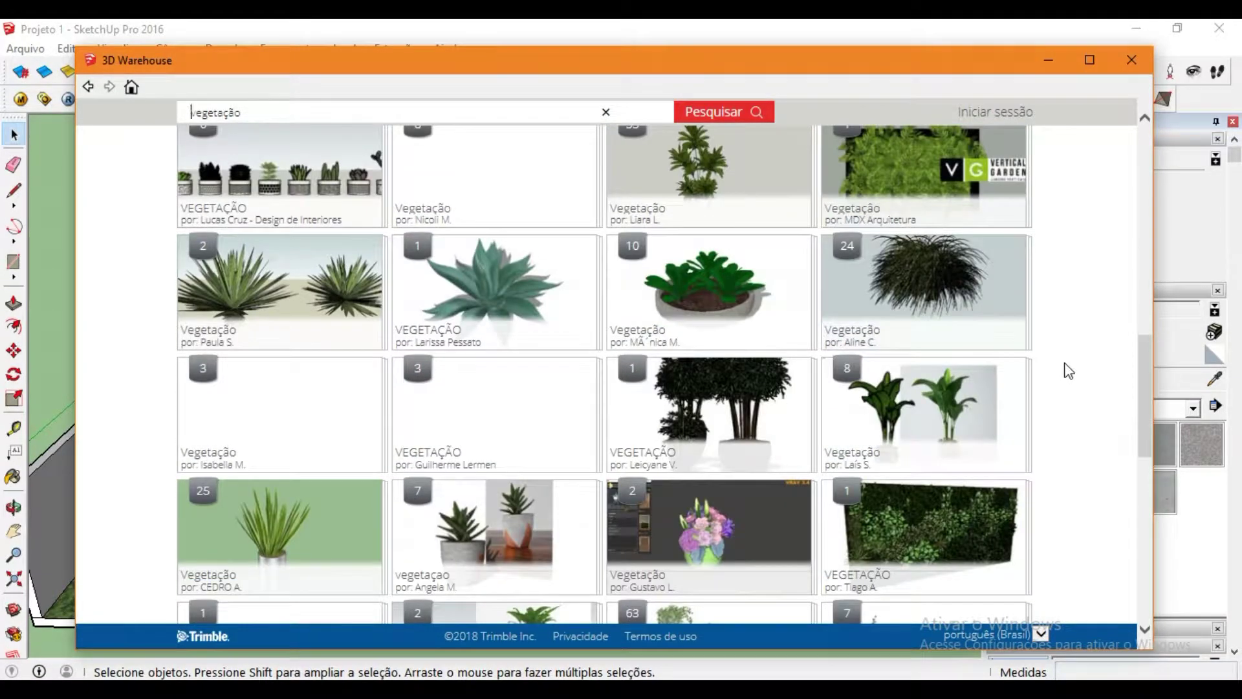
Download the AGAVE model from the Vegetação collection into the model.
left_click(457, 334)
scroll(372, 328, "down", 3)
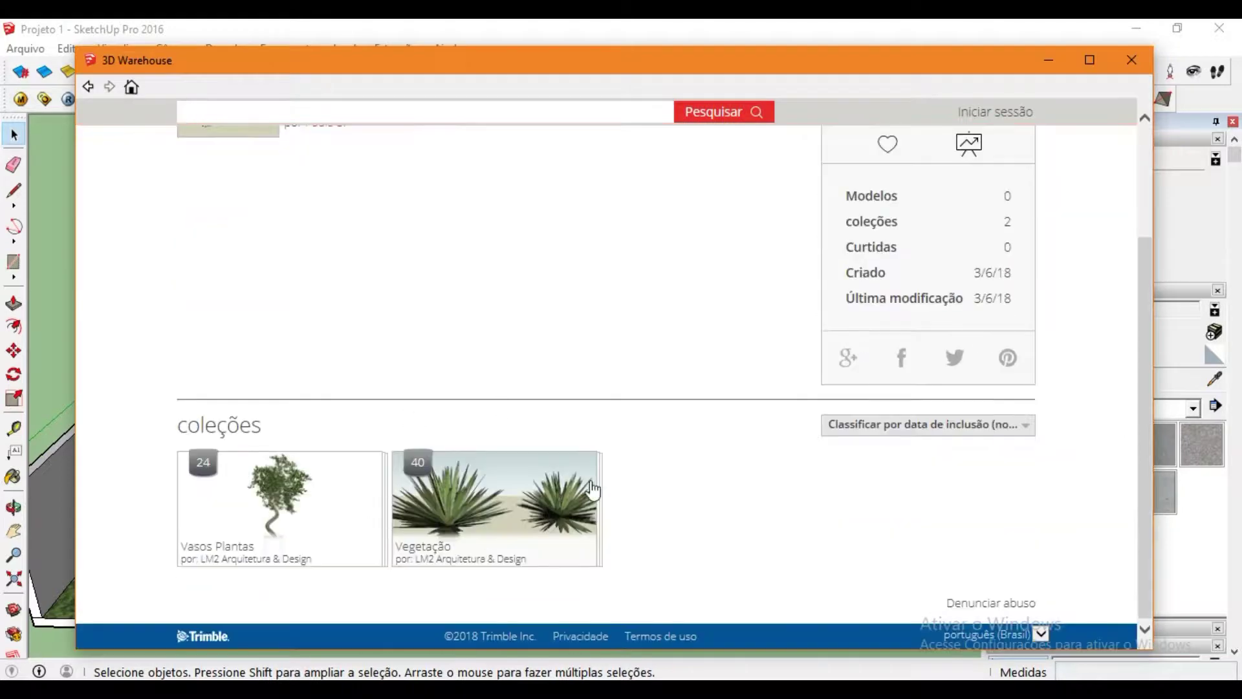
left_click(549, 511)
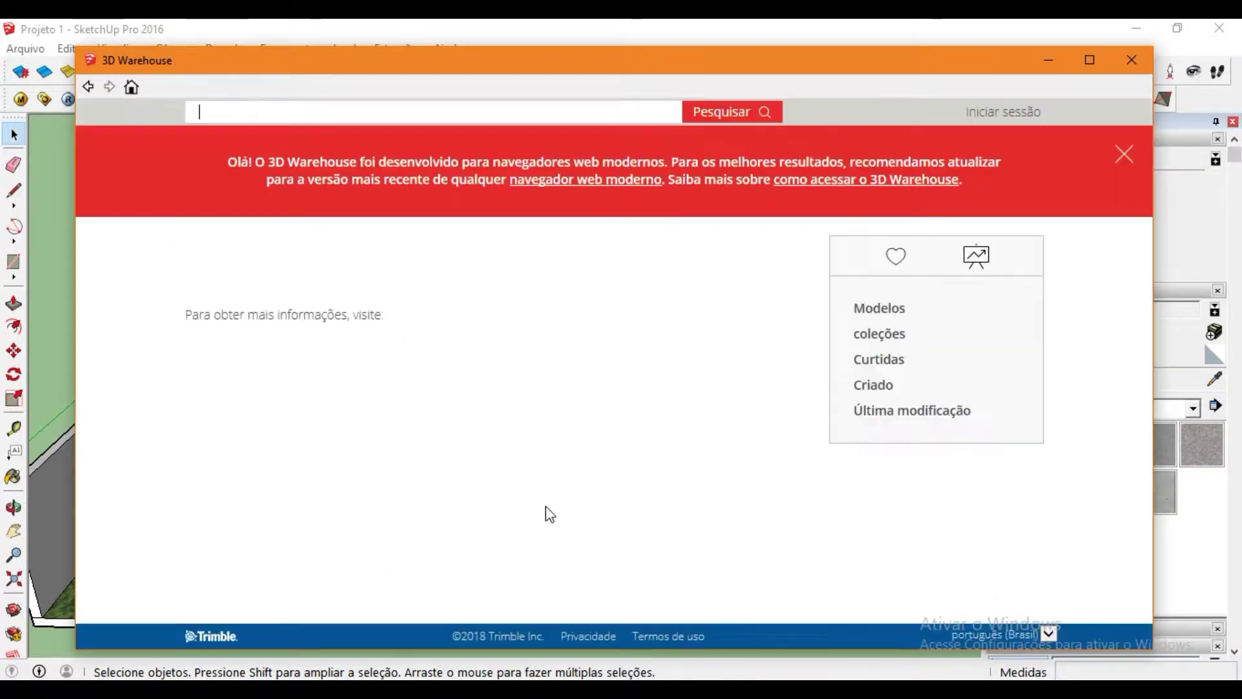
scroll(679, 375, "down", 2)
left_click(372, 483)
left_click(561, 406)
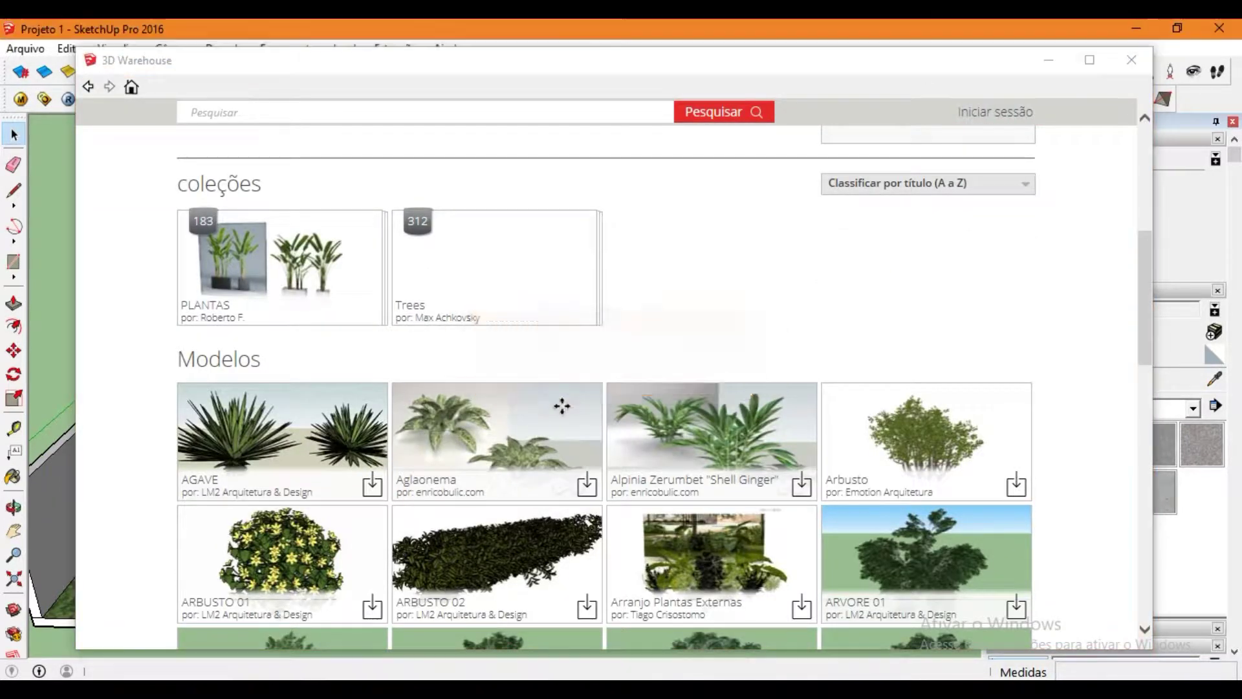
Place the agave pair near the front lawn.
left_click(519, 515)
middle_click_drag(519, 515, 465, 453)
scroll(450, 408, "up", 5)
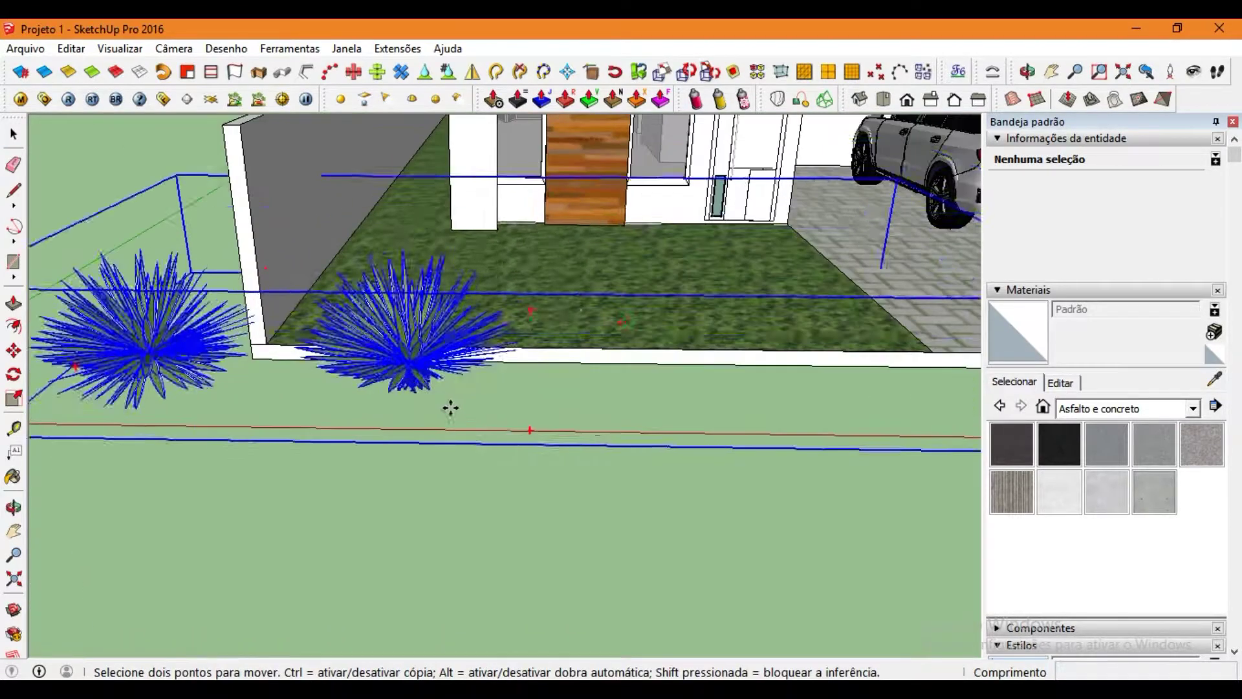
scroll(450, 407, "down", 3)
middle_click_drag(451, 408, 23, 396)
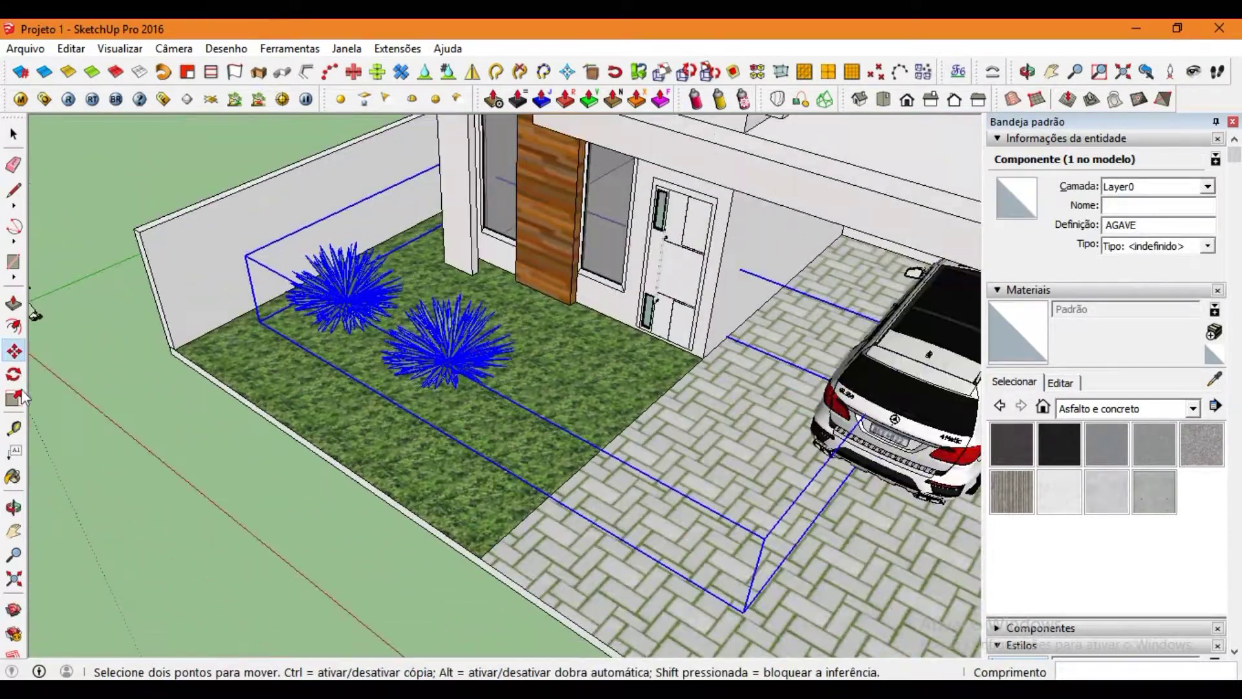
Turn the agave pair 90° and slide it further left along the wall.
left_click(384, 426)
left_click(252, 511)
left_click_drag(252, 511, 380, 390)
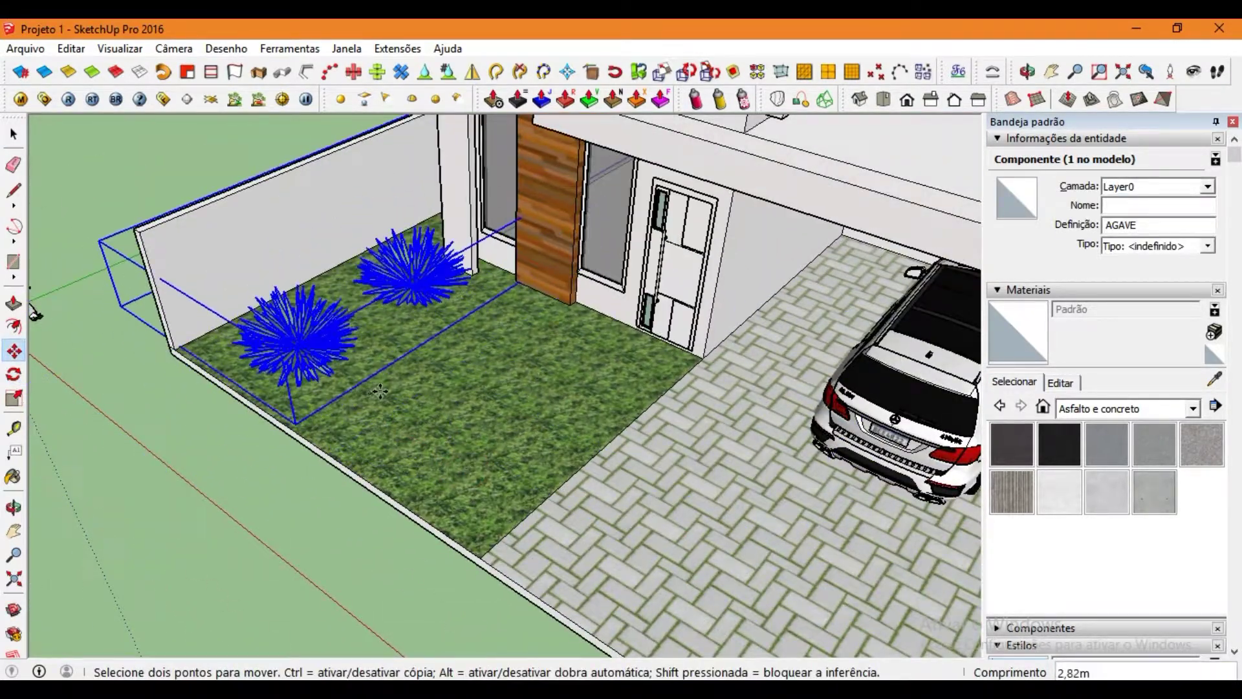
left_click(324, 364)
key("space")
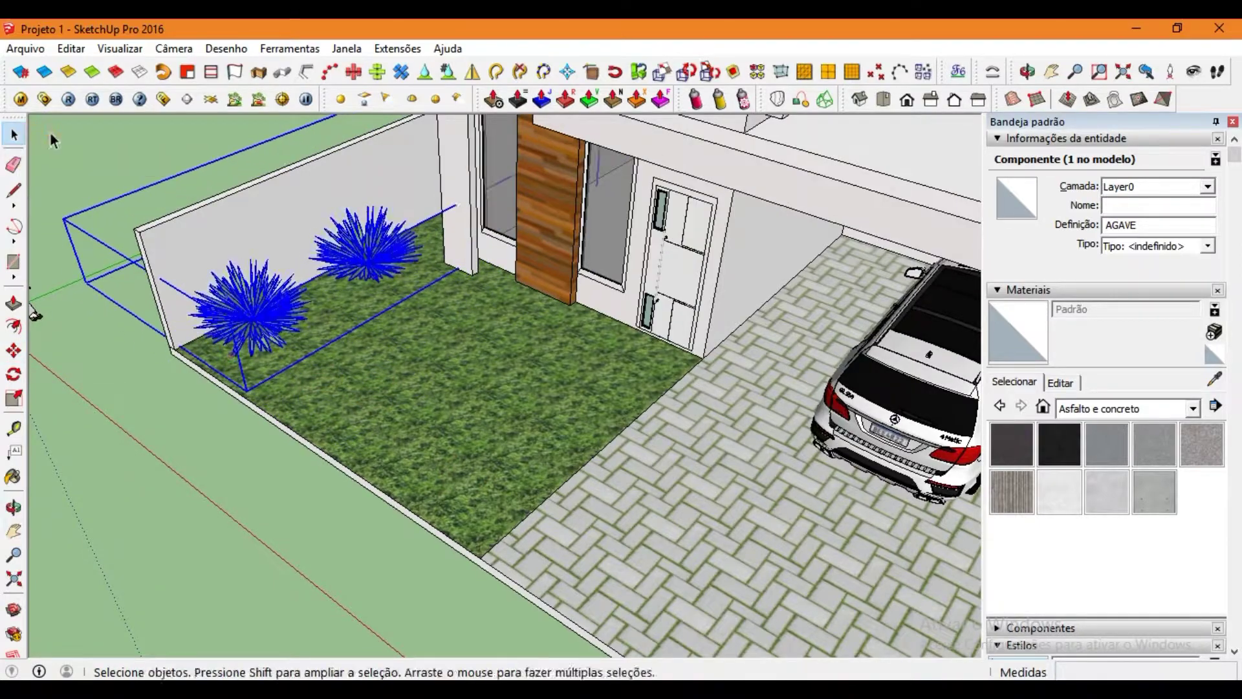
mouse_move(53, 141)
middle_mouse_down()
mouse_move(333, 401)
mouse_move(194, 323)
middle_mouse_up()
left_click(25, 48)
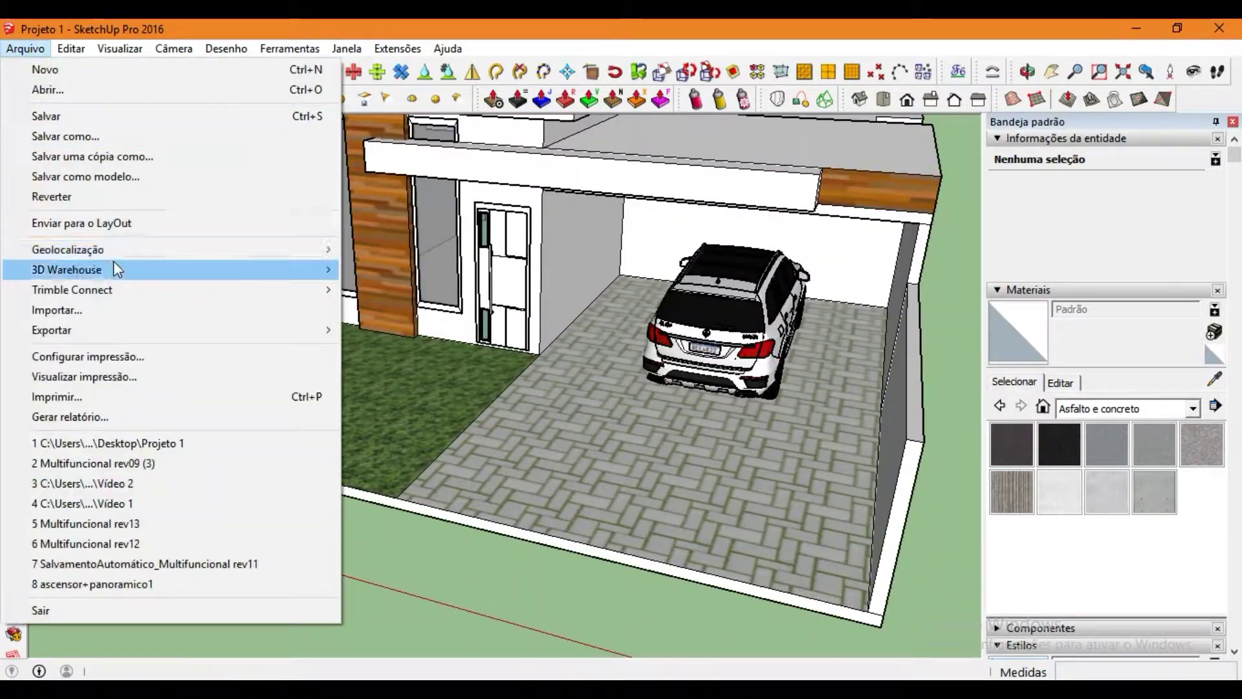
Download the Palmeira palm from 3D Warehouse and place it in the model.
left_click(354, 273)
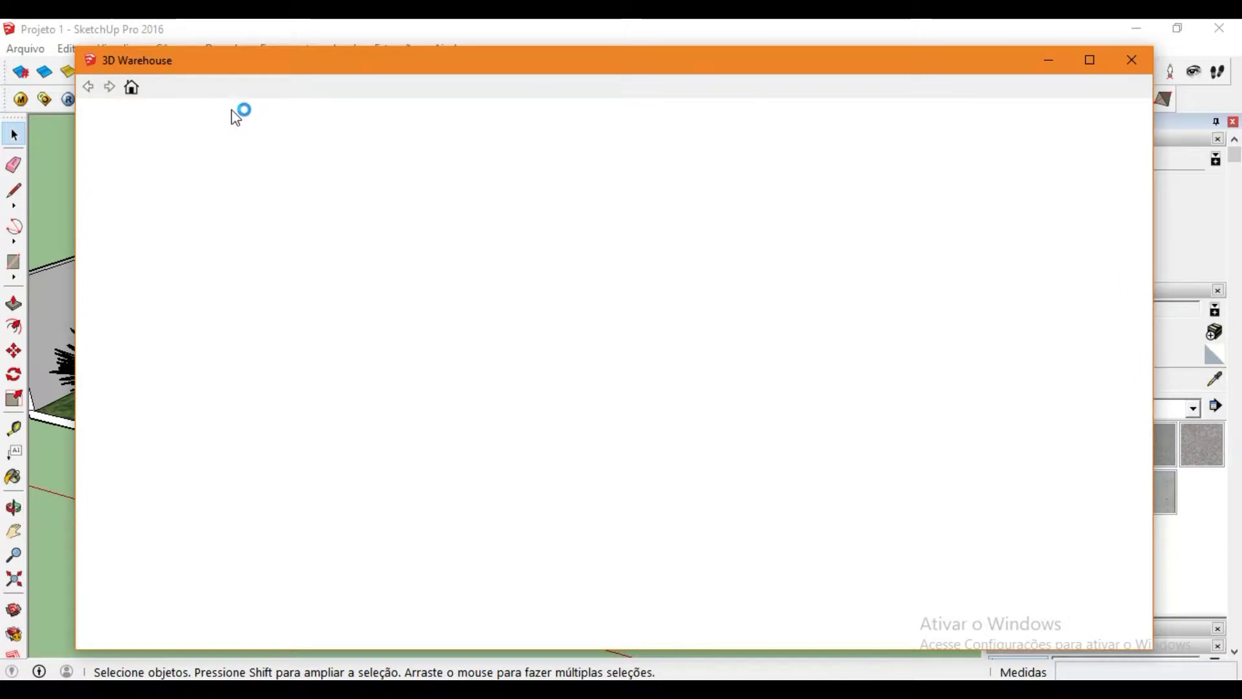
scroll(647, 356, "down", 10)
scroll(906, 356, "down", 5)
scroll(1006, 356, "down", 5)
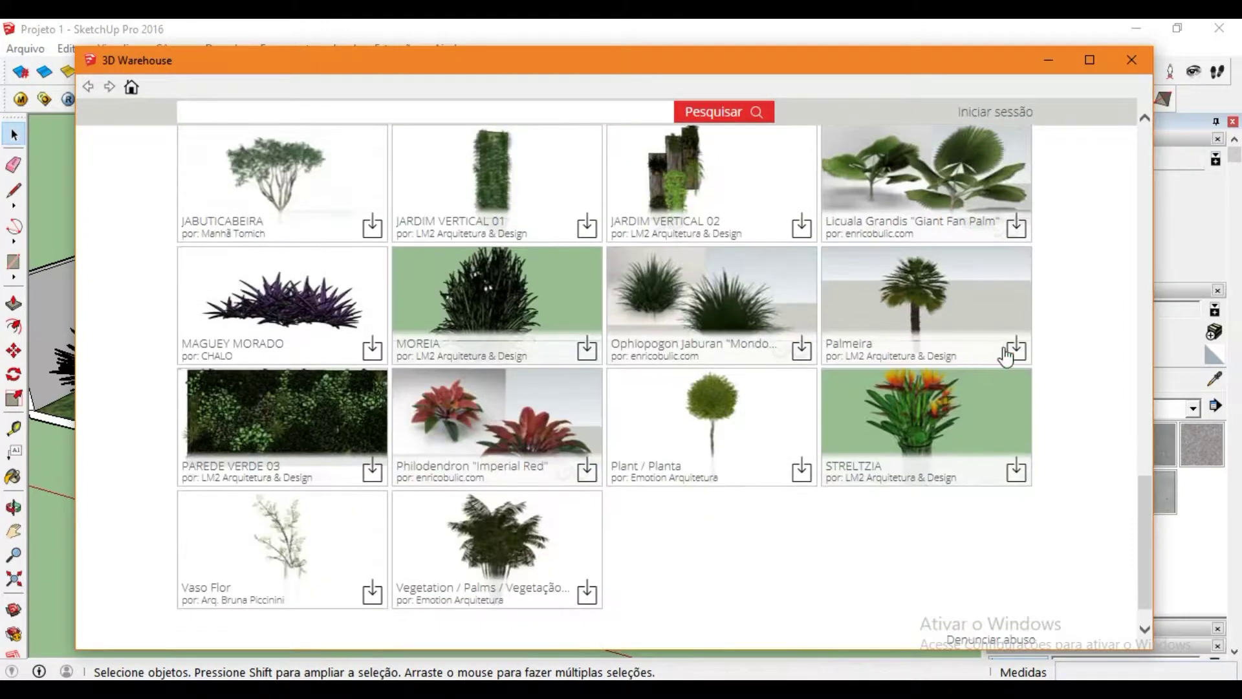
left_click(1012, 351)
left_click(598, 397)
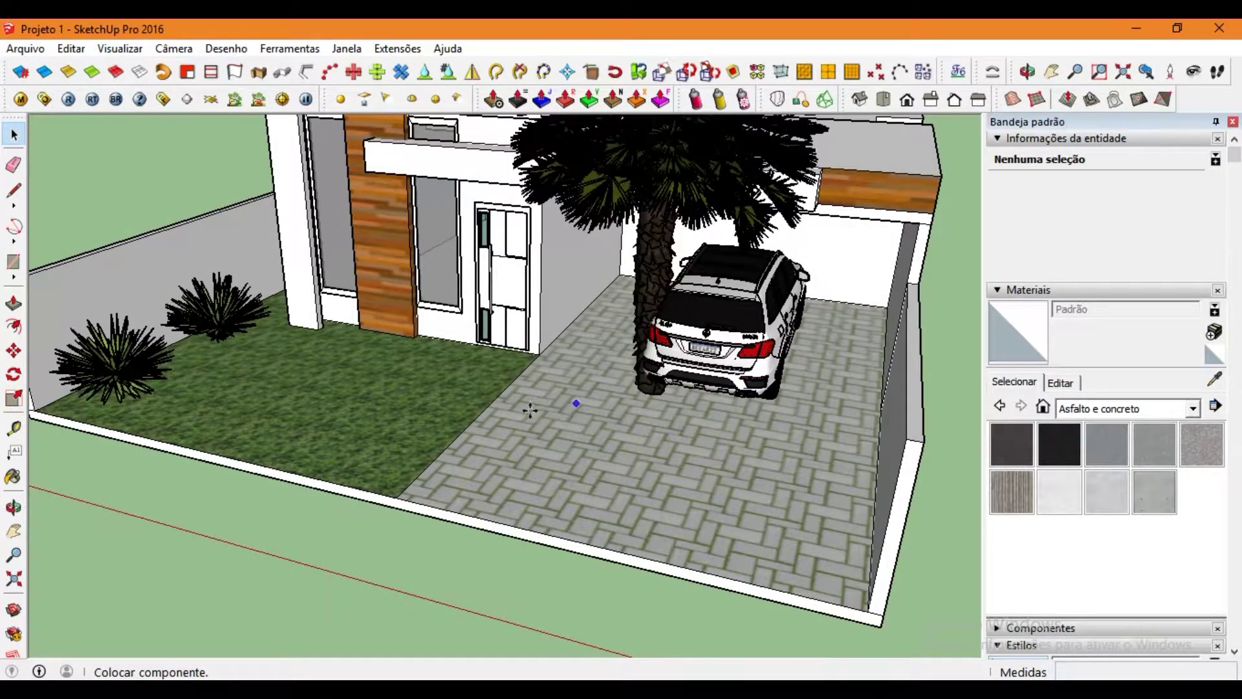
left_click(525, 408)
Scale the palm down and move it into the front-yard lawn.
mouse_move(524, 402)
middle_mouse_down()
mouse_move(453, 323)
mouse_move(627, 161)
middle_mouse_up()
key("s")
left_click_drag(637, 153, 569, 277)
middle_click_drag(569, 278, 492, 388)
key("m")
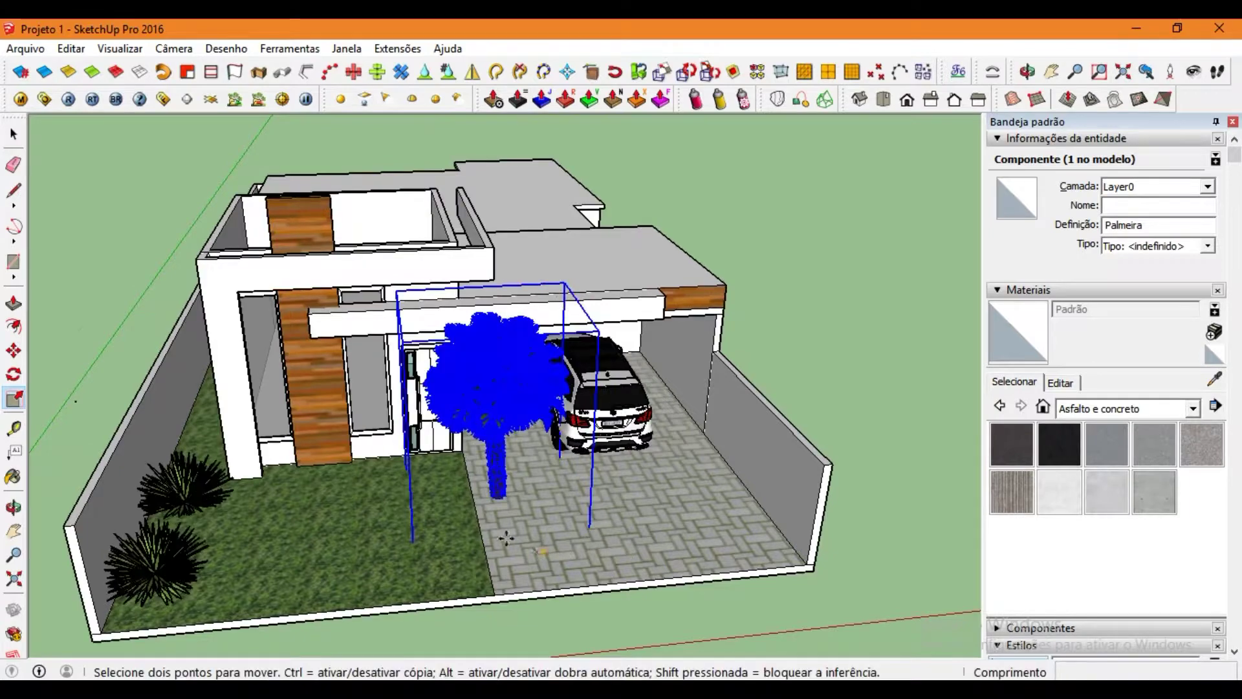
left_click(492, 388)
left_click(267, 569)
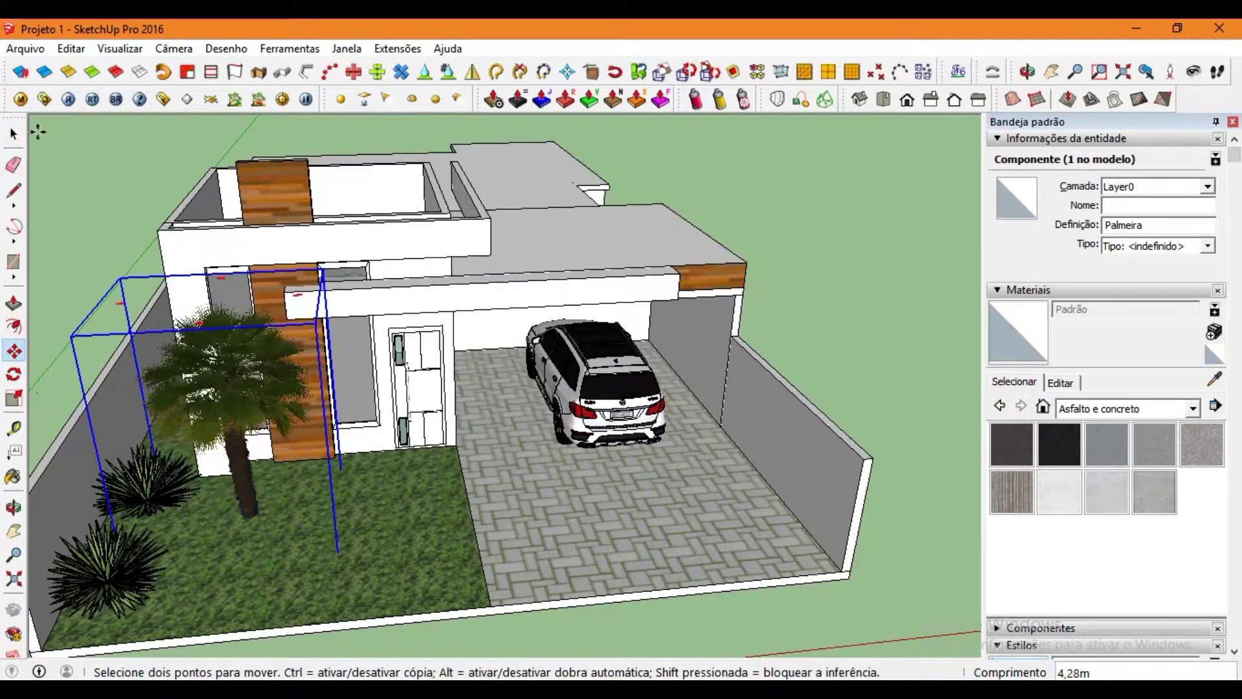
key("space")
middle_click_drag(267, 568, 667, 265)
key("l")
scroll(410, 360, "up", 5)
scroll(453, 388, "up", 3)
Extrude the small carport wall face and raise the pillar top 1.80 m.
key("p")
scroll(477, 402, "up", 2)
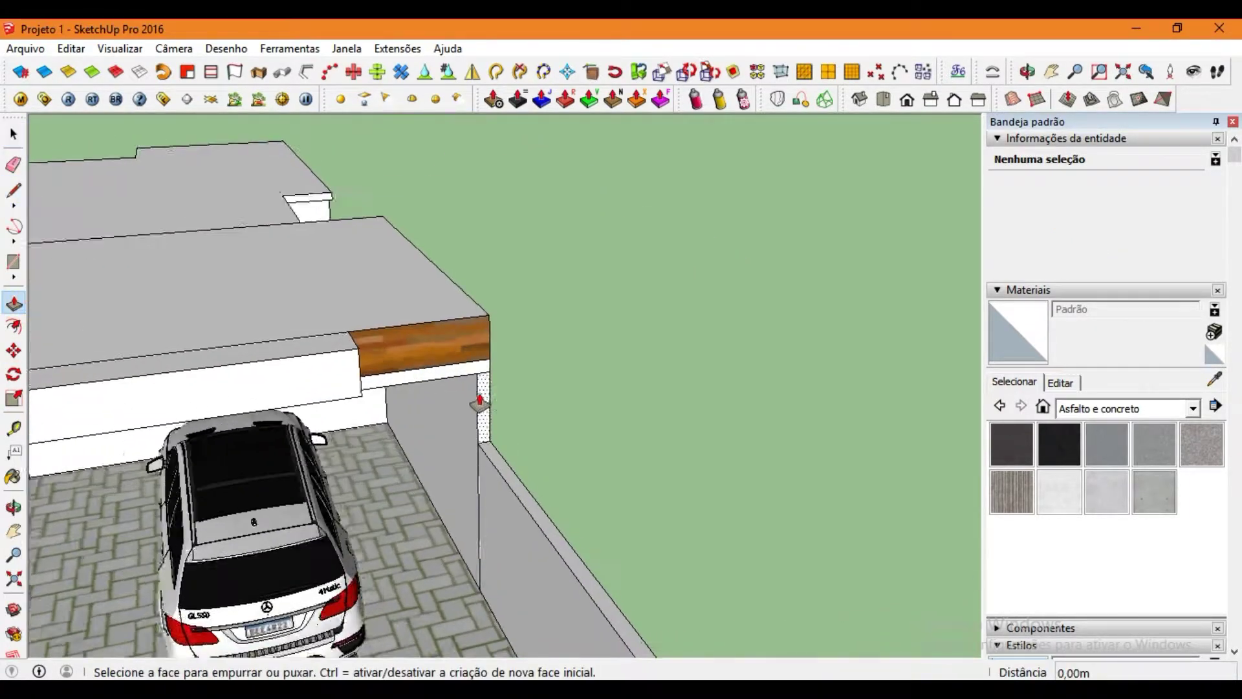
left_click(479, 408)
scroll(479, 417, "down", 5)
left_click(693, 346)
scroll(693, 346, "up", 4)
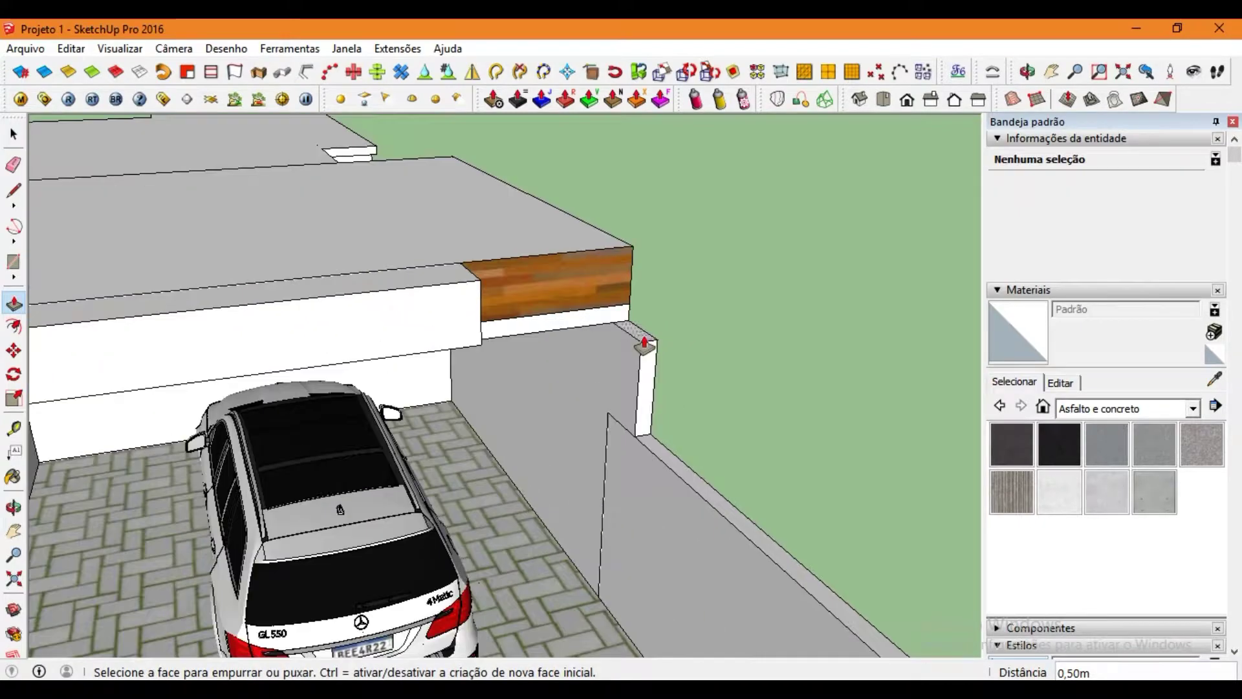
scroll(646, 341, "down", 4)
left_click(618, 280)
left_click(282, 257)
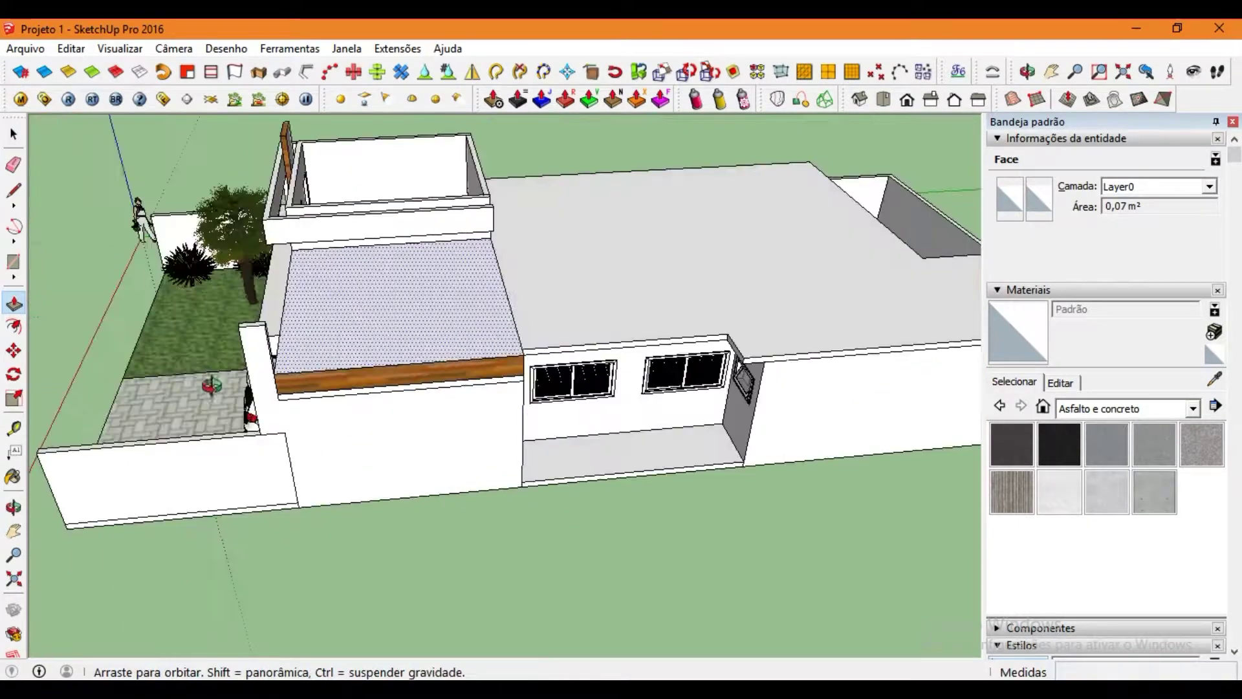
mouse_move(282, 257)
middle_mouse_down()
mouse_move(210, 291)
mouse_move(743, 313)
middle_mouse_up()
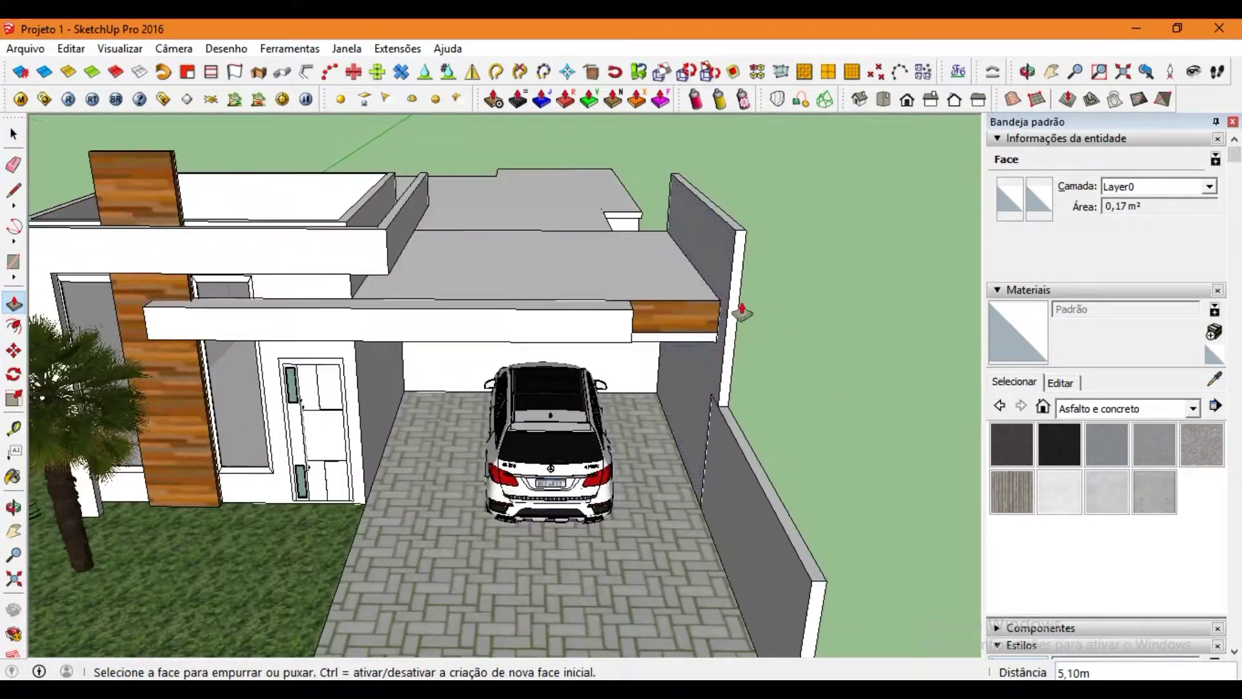
Paint the beam's wood end and the side wall's wood strip white.
key("b")
left_click(1222, 382)
left_click(572, 318)
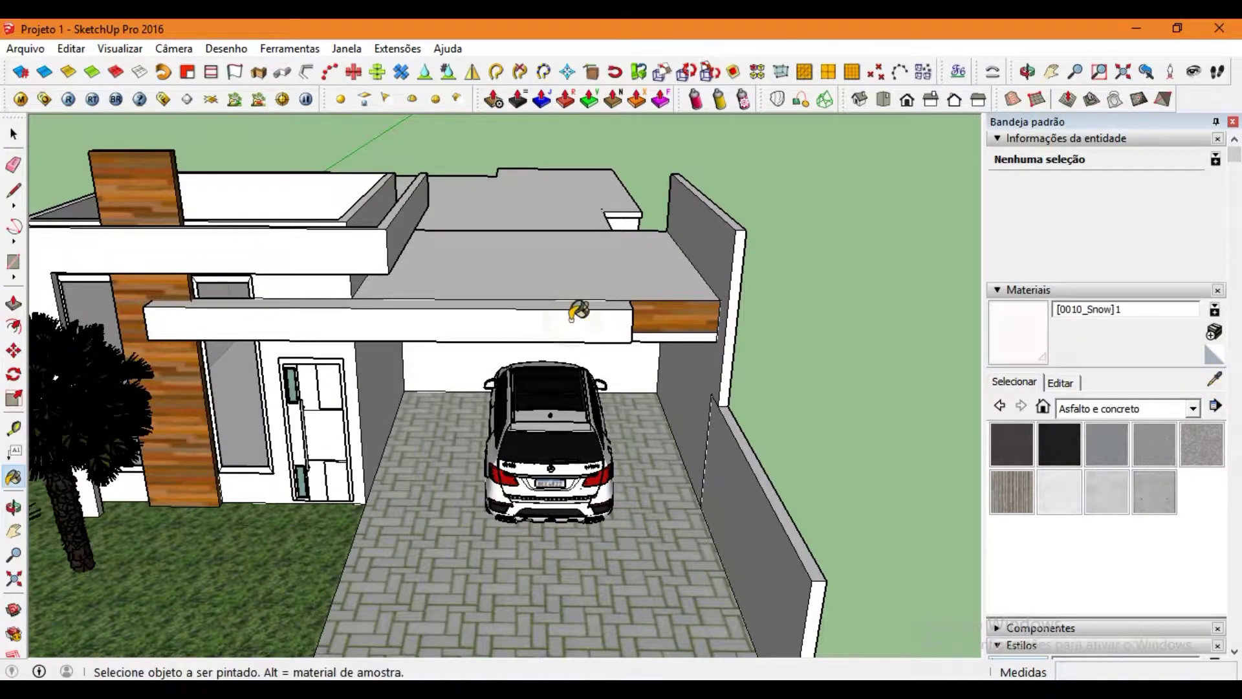
left_click(676, 296)
mouse_move(676, 297)
middle_mouse_down()
mouse_move(591, 310)
mouse_move(315, 309)
middle_mouse_up()
left_click(313, 309)
Push the beam box back to the wall.
key("p")
left_click(327, 349)
left_click(443, 259)
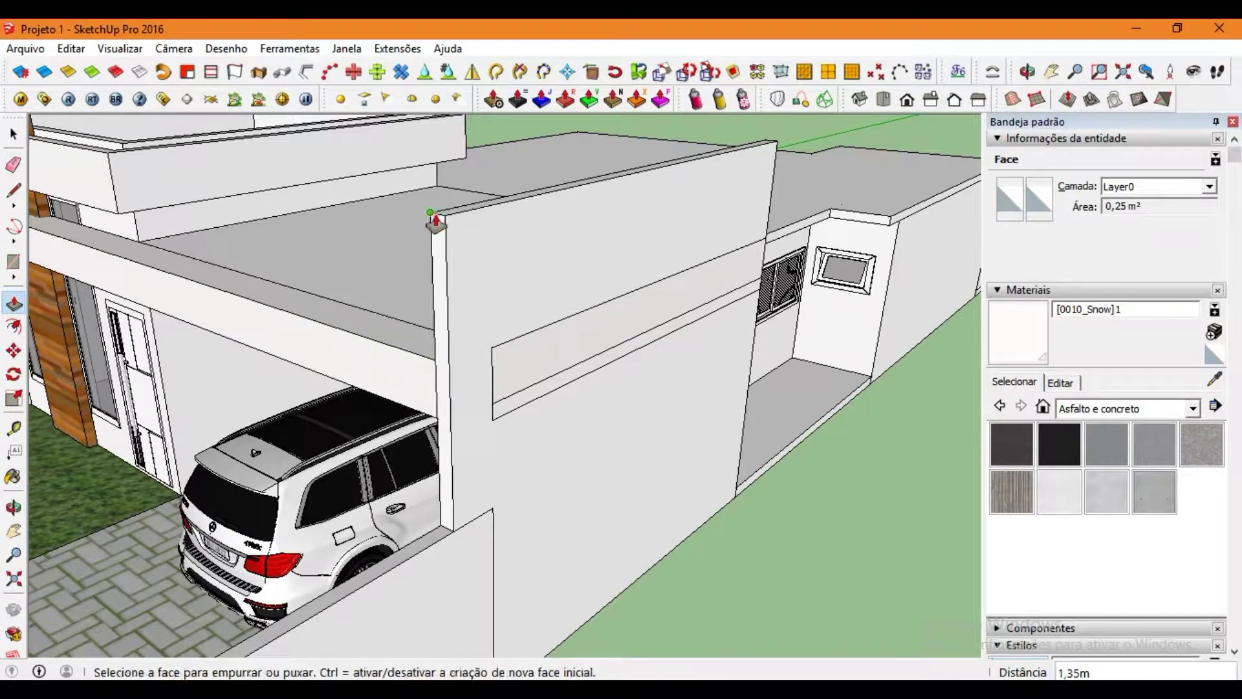
key("space")
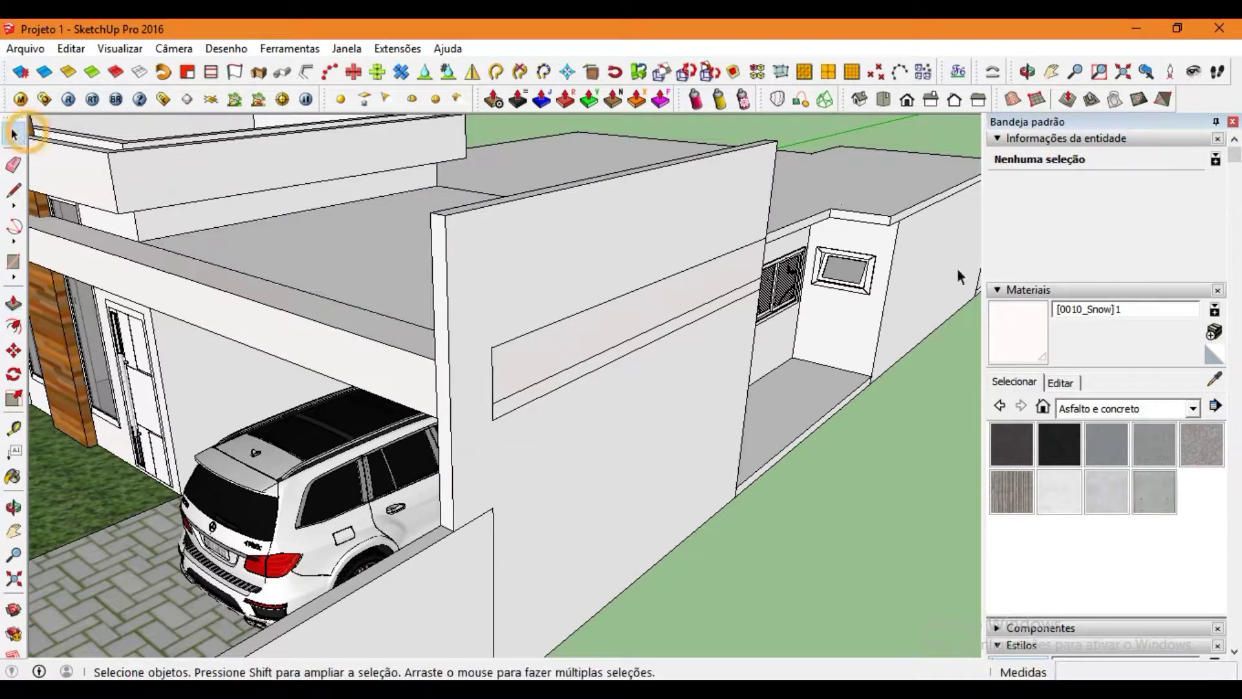
Paint the roof's back wall with the wood material.
key("b")
left_click(62, 330, "alt")
mouse_move(457, 328)
middle_mouse_down()
mouse_move(821, 227)
mouse_move(793, 292)
mouse_move(638, 383)
middle_mouse_up()
left_click(848, 213)
middle_click_drag(269, 369, 362, 272)
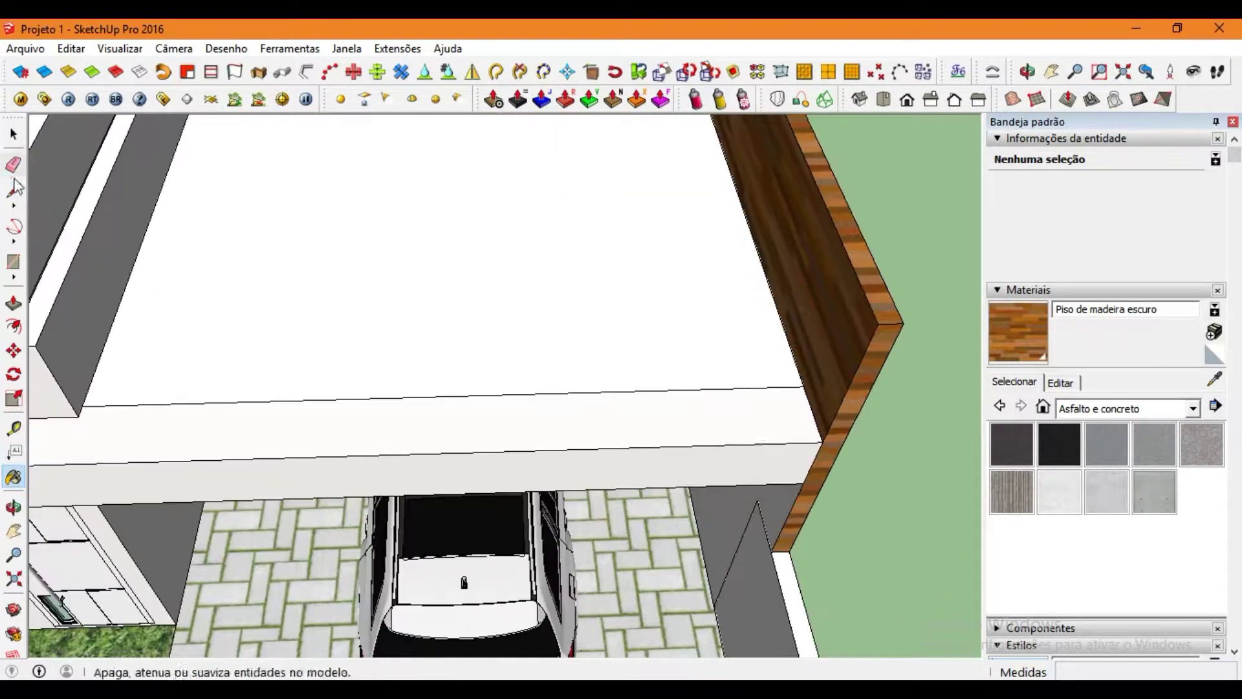
Draw a 2 m edge down the pillar's wall corner.
left_click(14, 191)
mouse_move(744, 337)
middle_mouse_down()
mouse_move(833, 401)
mouse_move(850, 251)
middle_mouse_up()
left_click(834, 401)
type("2m")
key("Return")
Paint the pillar face dark wood, then resample the white and dark wood materials.
key("b")
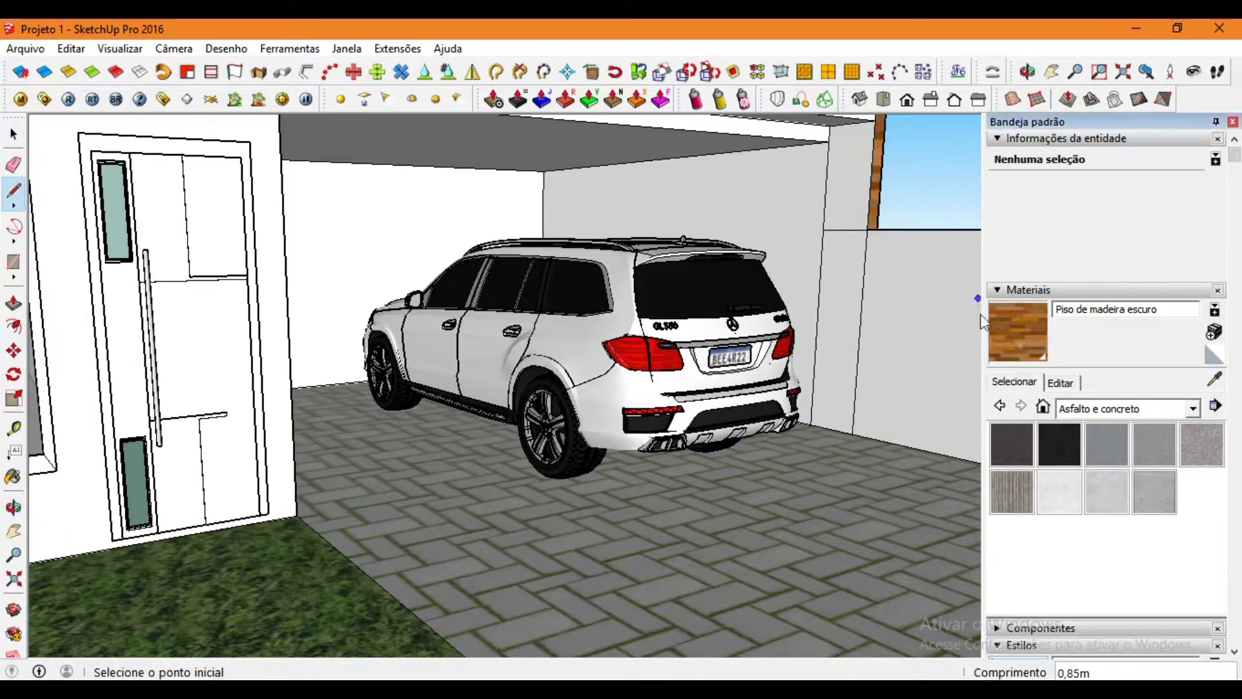
left_click(849, 251)
key("e")
middle_click_drag(857, 201, 615, 319)
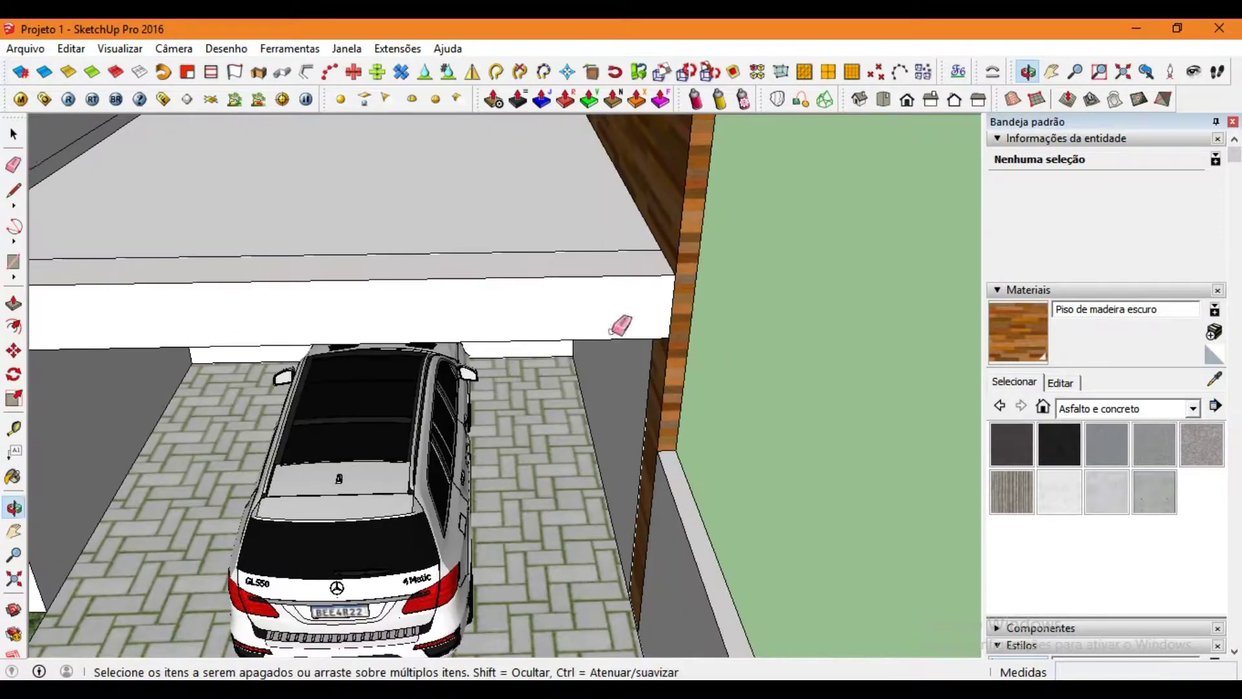
key("b")
left_click(533, 213, "alt")
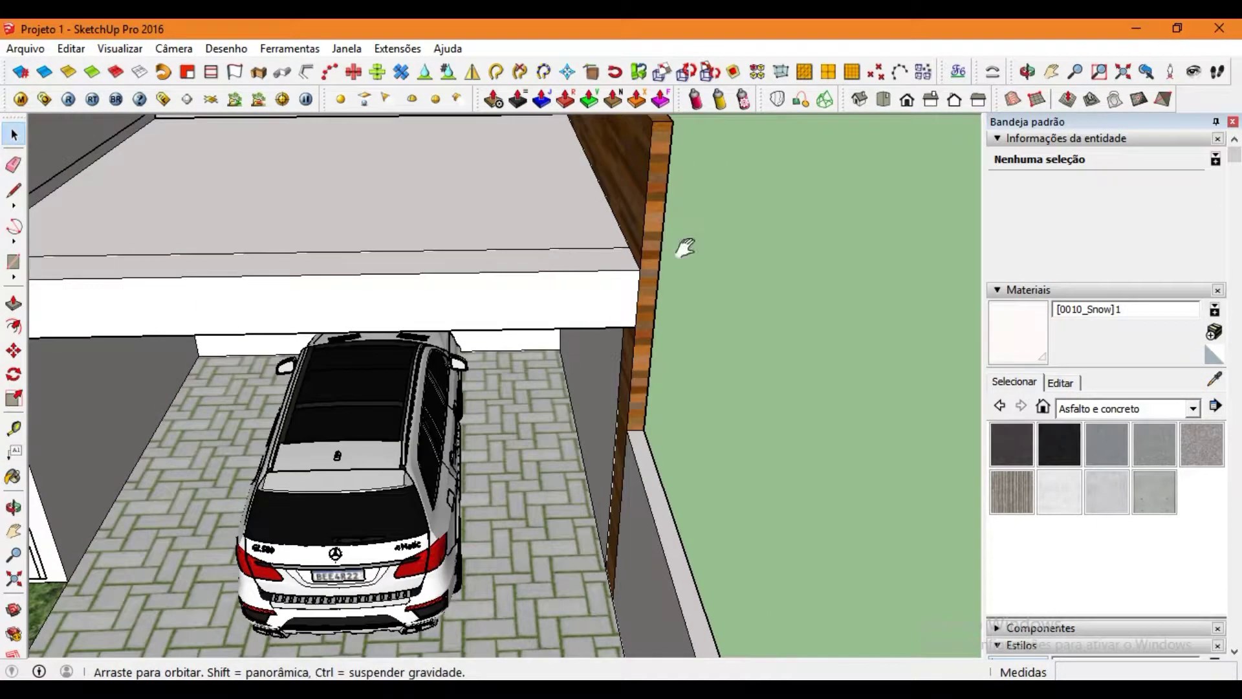
middle_click_drag(679, 244, 350, 223)
key("space")
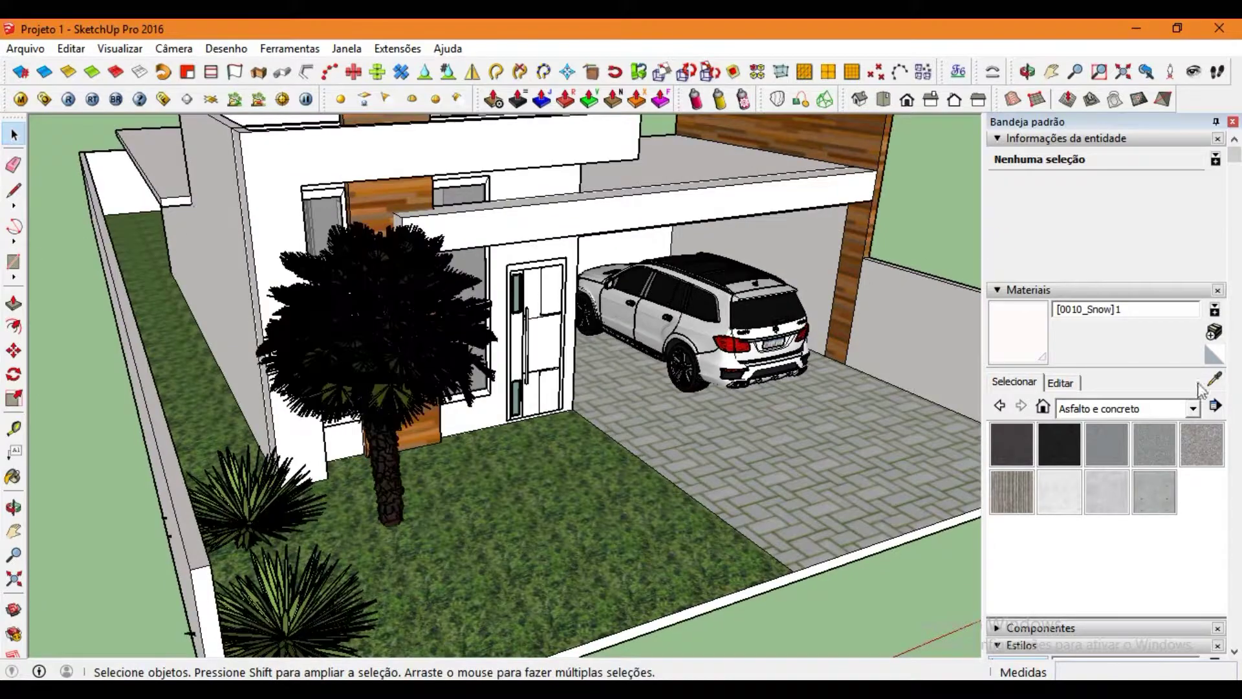
key("b")
left_click(828, 211, "alt")
mouse_move(828, 210)
middle_mouse_down()
mouse_move(652, 323)
mouse_move(774, 433)
middle_mouse_up()
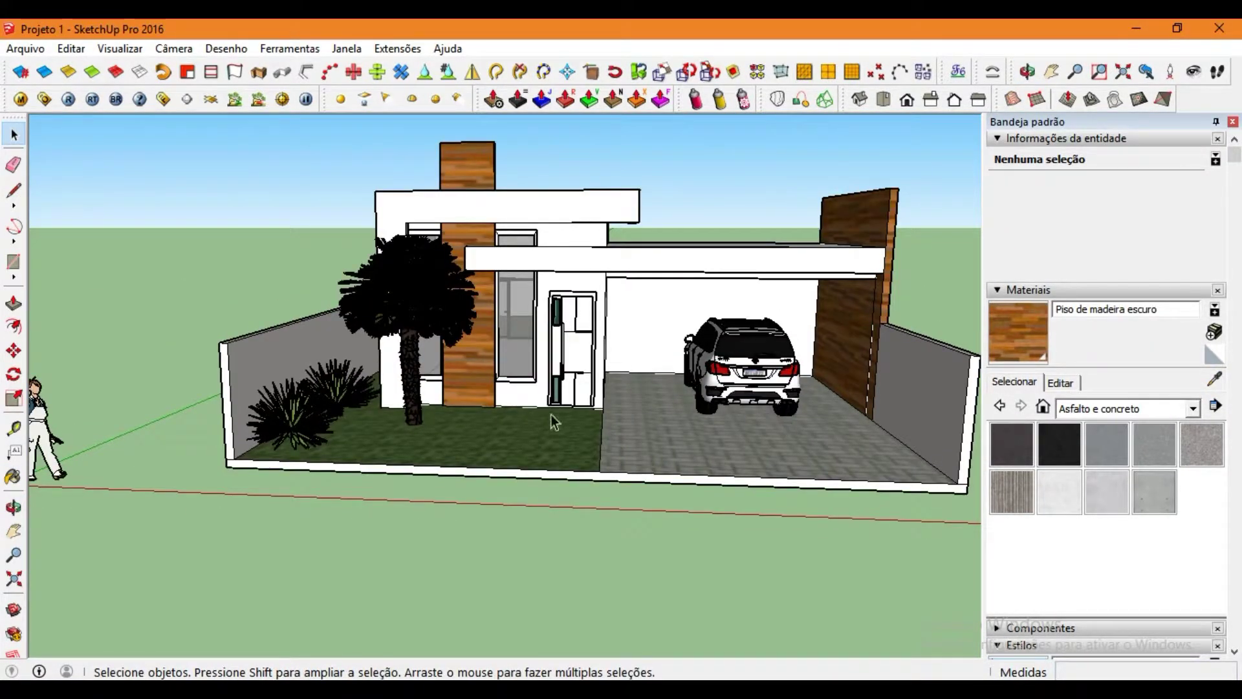
Outline the sidewalk face along the front of the lot, leaving it unextruded.
key("l")
left_click(225, 458)
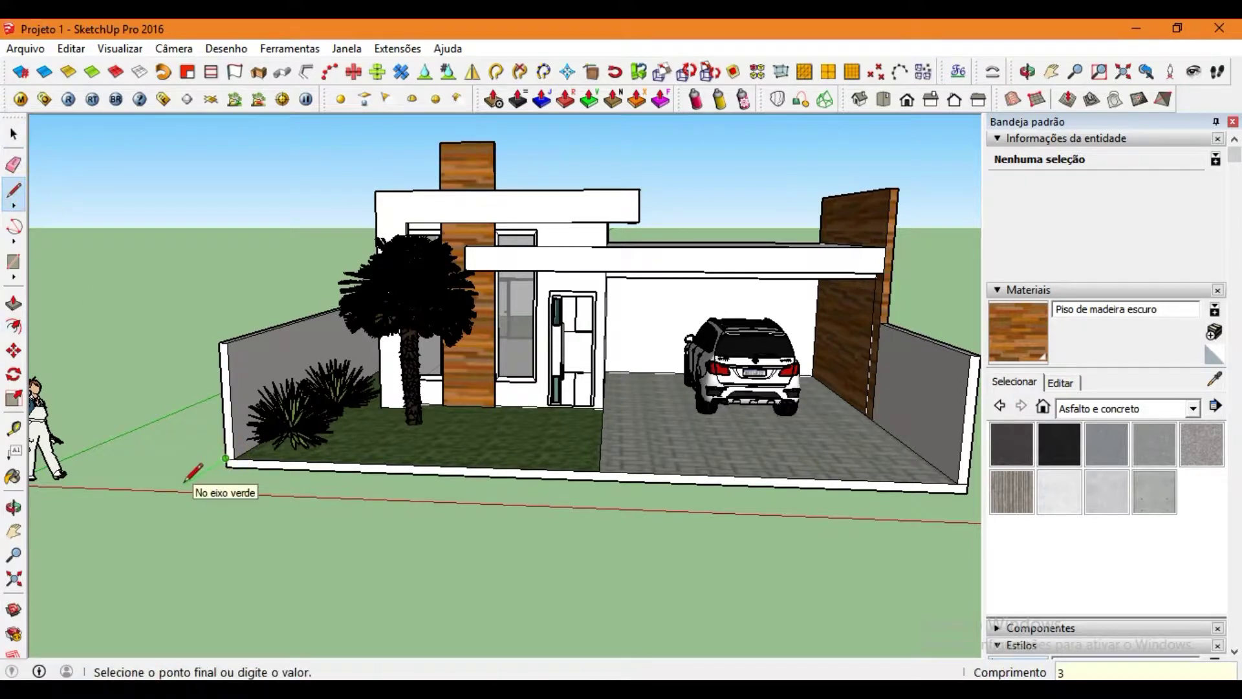
scroll(750, 524, "down", 3)
left_click(748, 500)
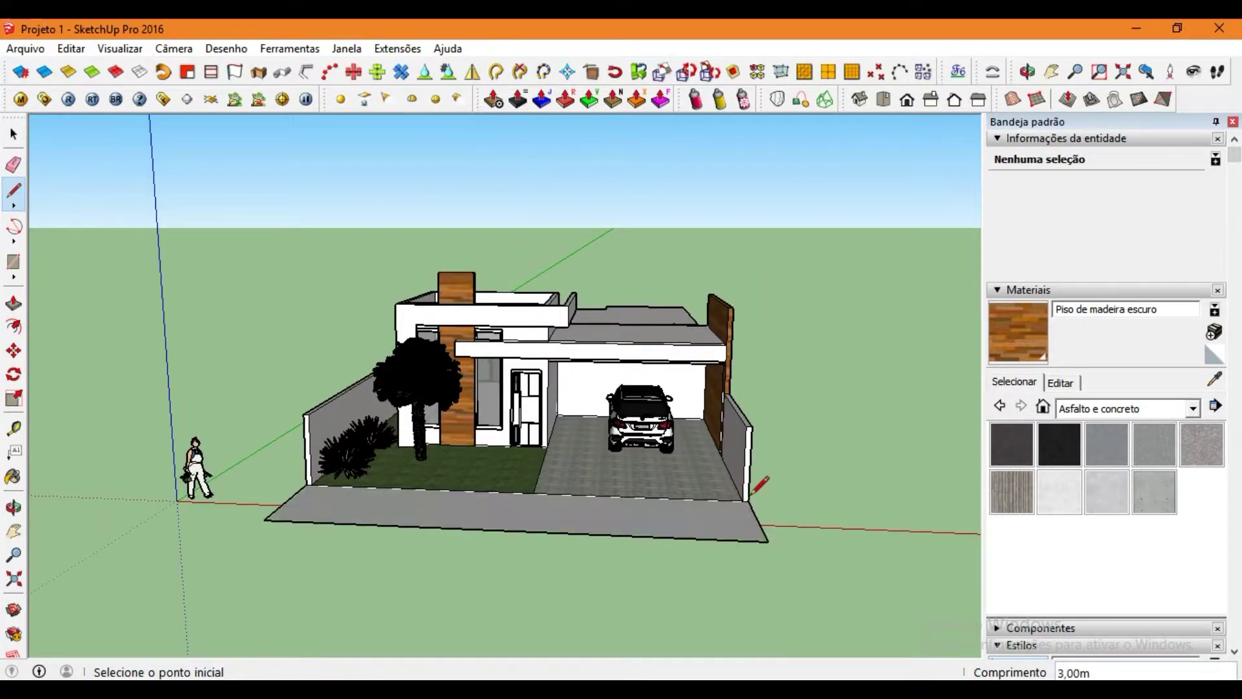
key("p")
scroll(389, 517, "up", 2)
left_click(369, 511)
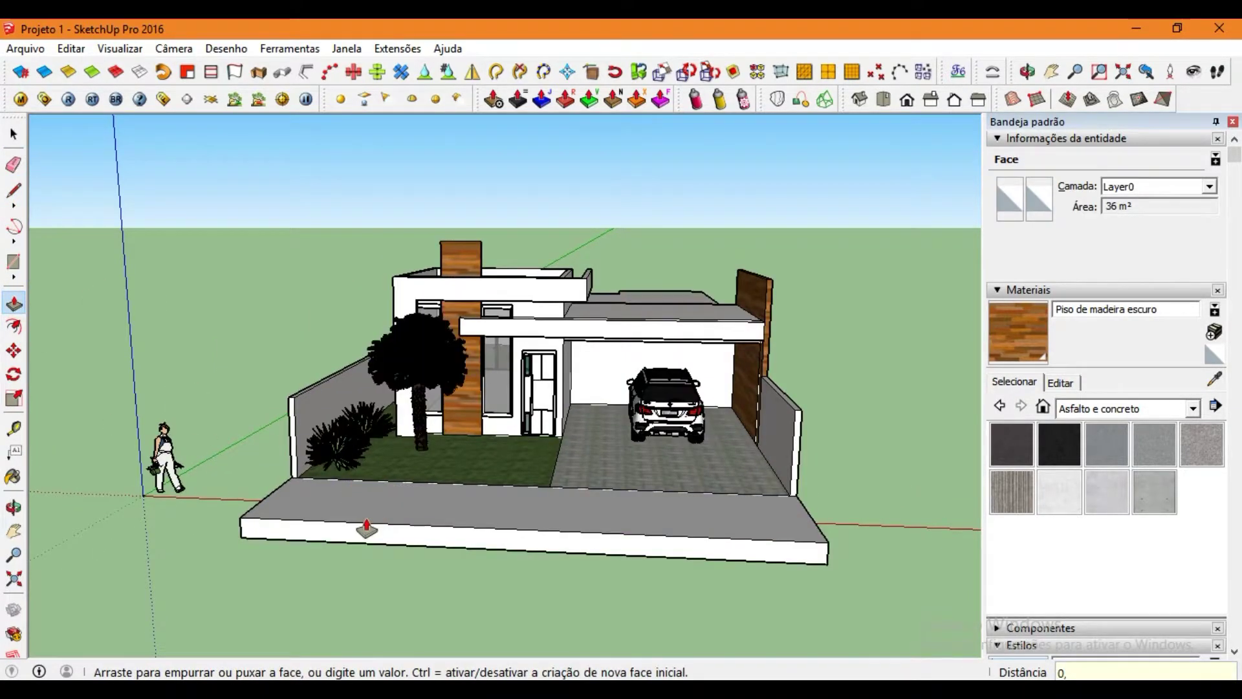
key("Escape")
type("05m")
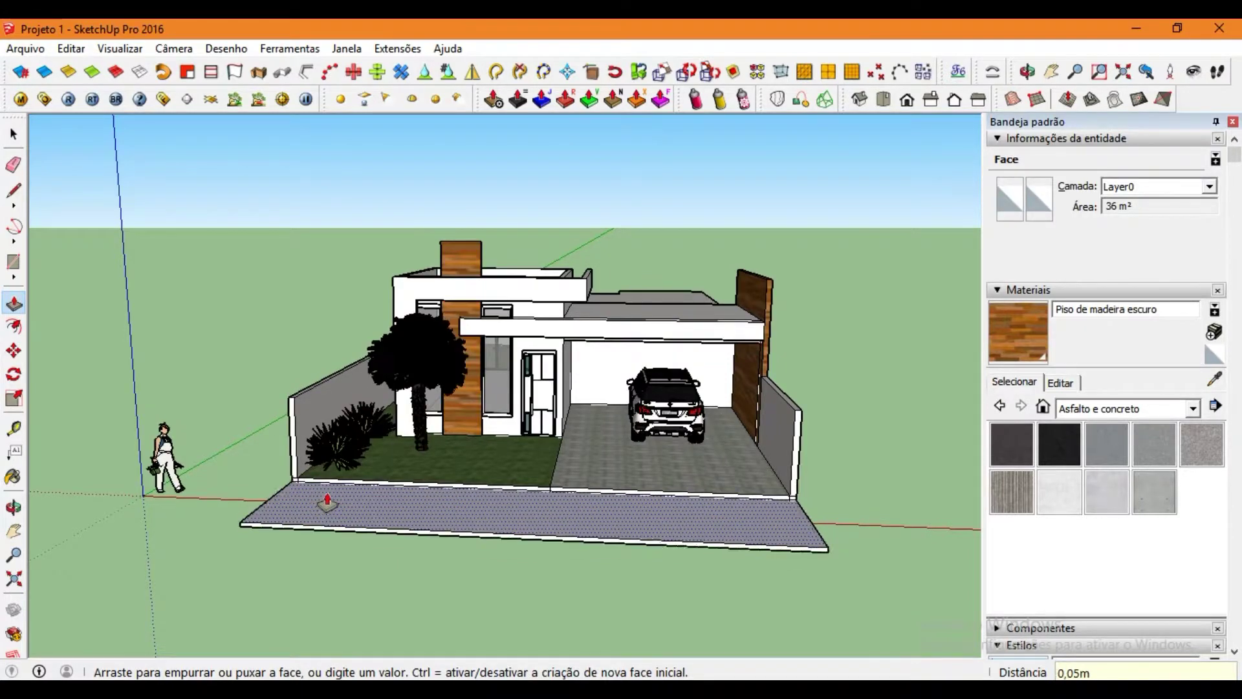
Paint the front sidewalk slab with the Concreto polido antigo material.
left_click(1059, 492)
left_click(398, 507)
scroll(438, 533, "up", 3)
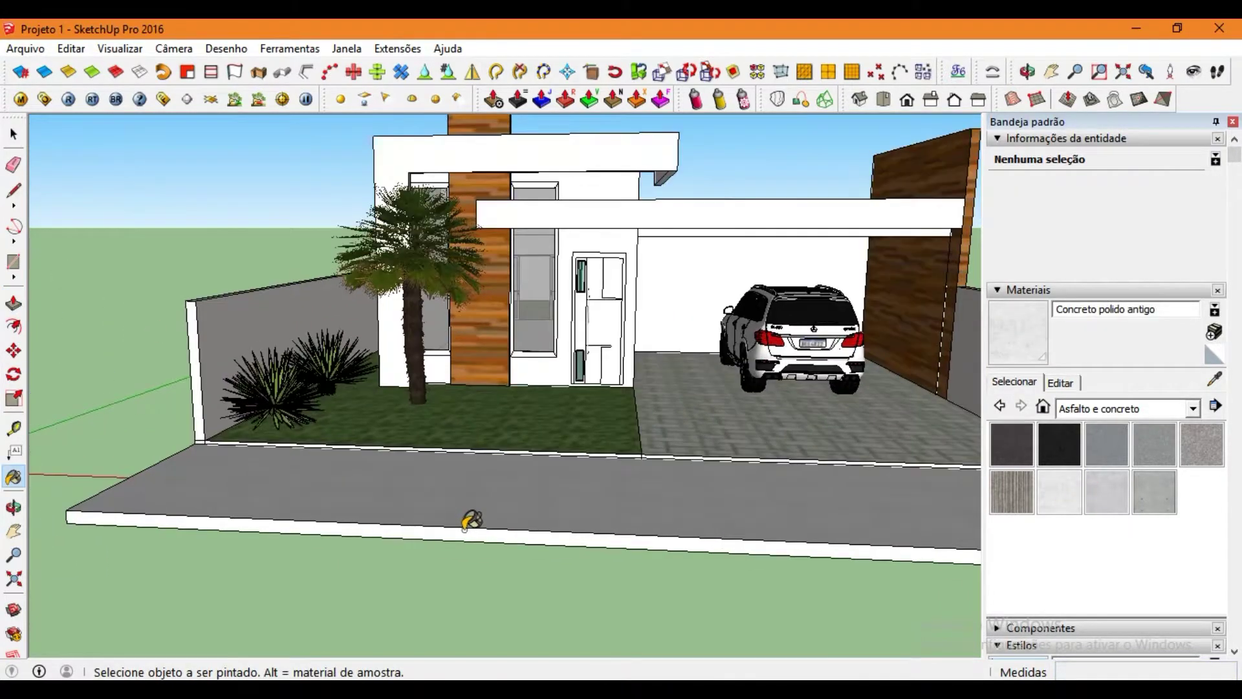
scroll(471, 519, "up", 3)
Select the stray window frames group beside the house and delete it.
key("space")
middle_click_drag(427, 474, 511, 347)
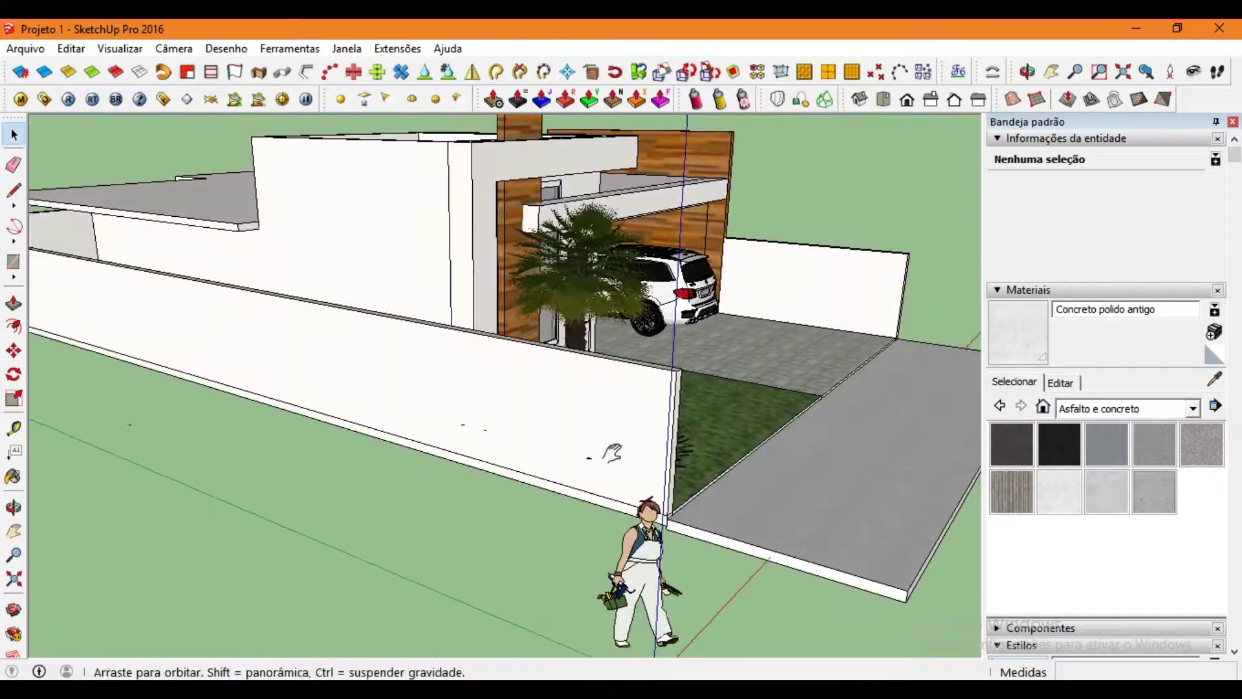
scroll(339, 229, "up", 3)
key("e")
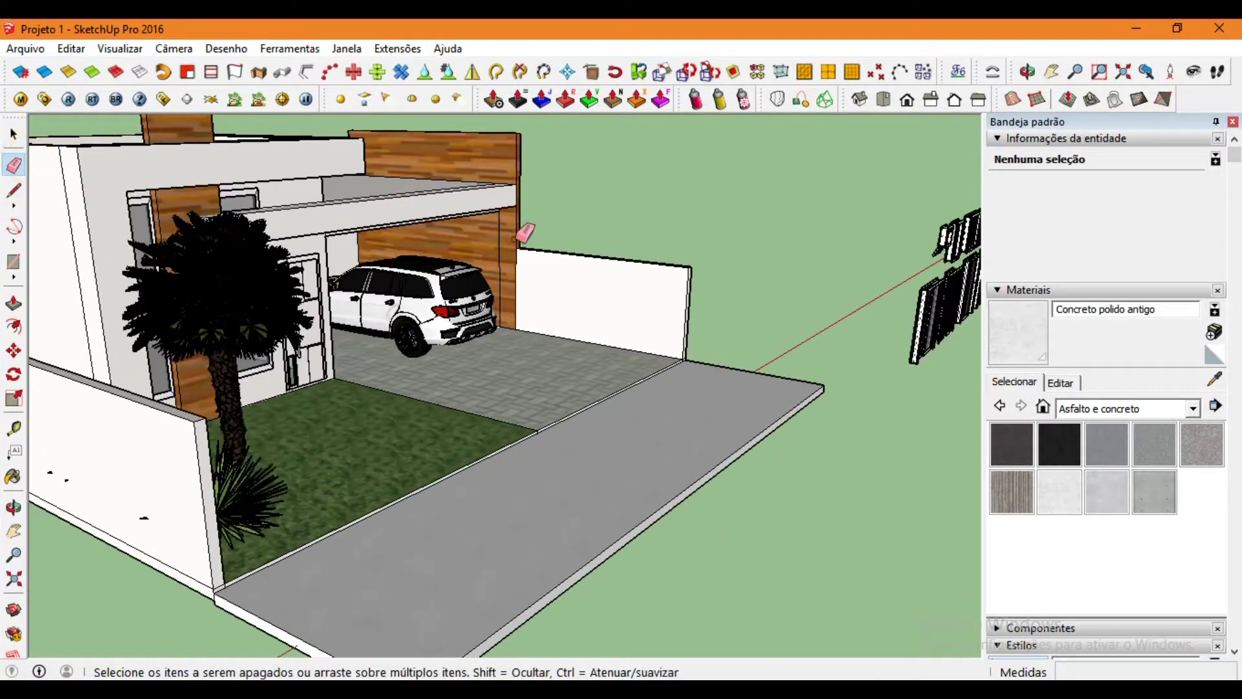
key("space")
middle_click_drag(582, 421, 865, 277)
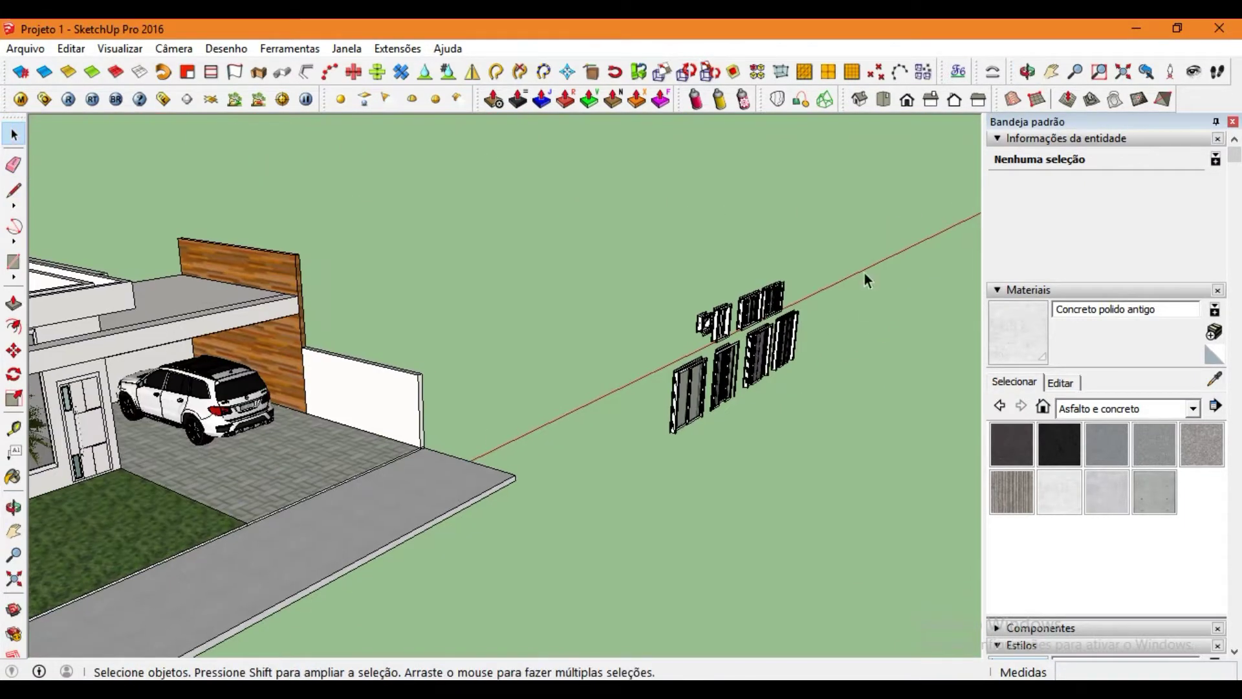
left_click_drag(865, 277, 646, 479)
key("Delete")
mouse_move(646, 479)
middle_mouse_down()
mouse_move(527, 414)
mouse_move(786, 229)
middle_mouse_up()
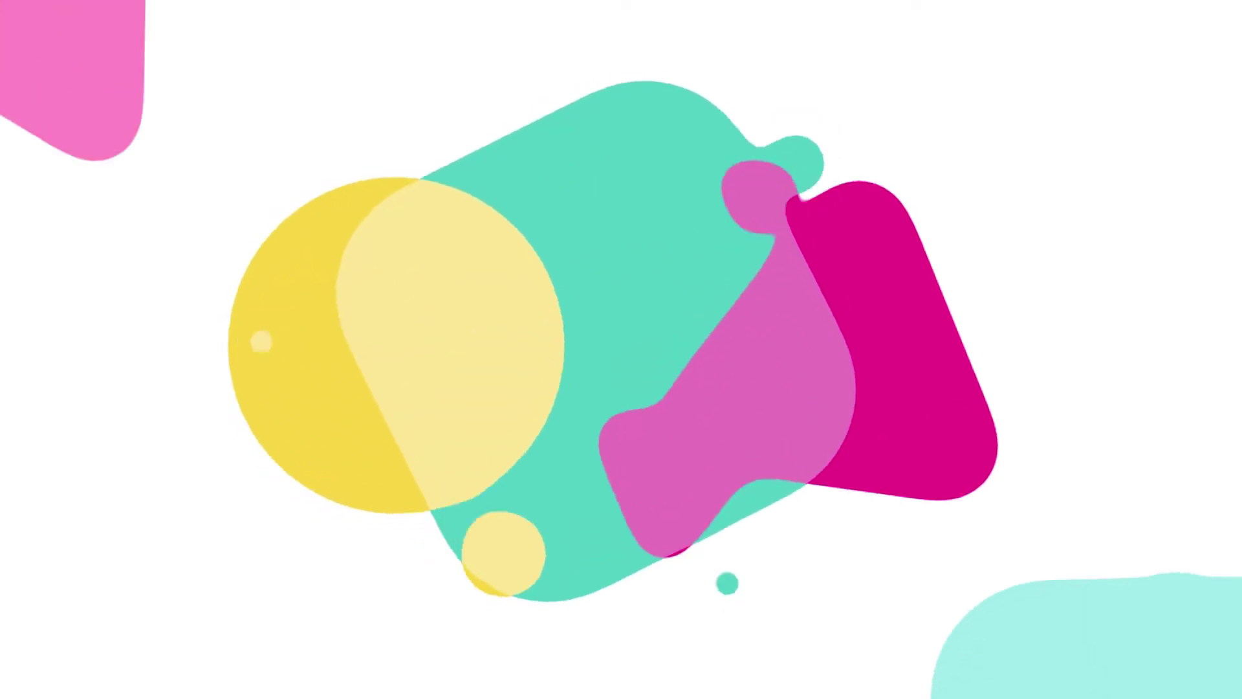